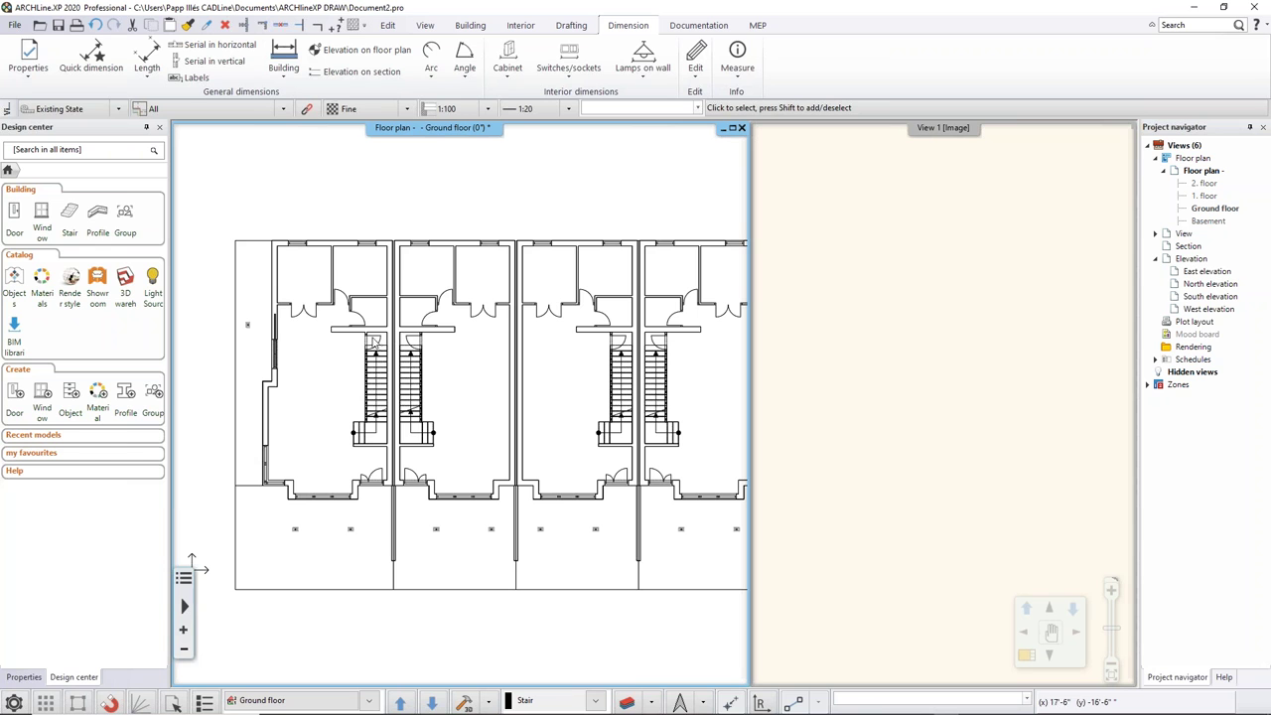
click(354, 331)
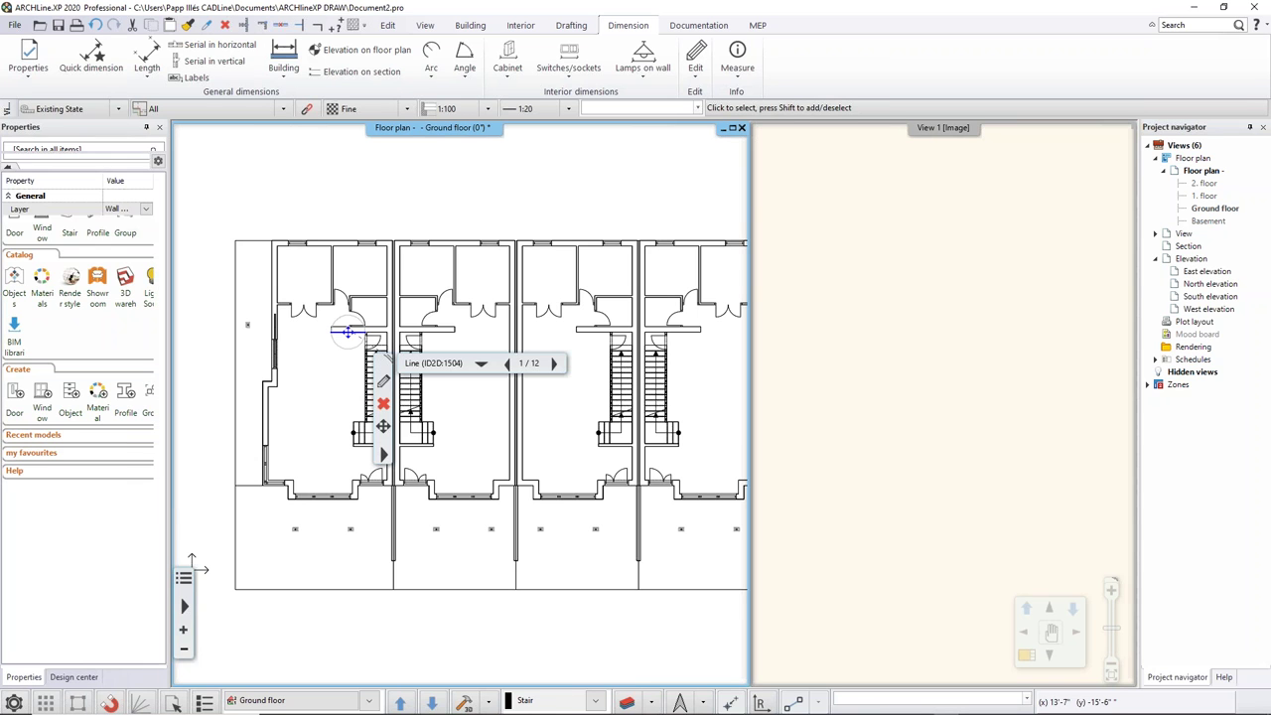
click(277, 343)
click(294, 283)
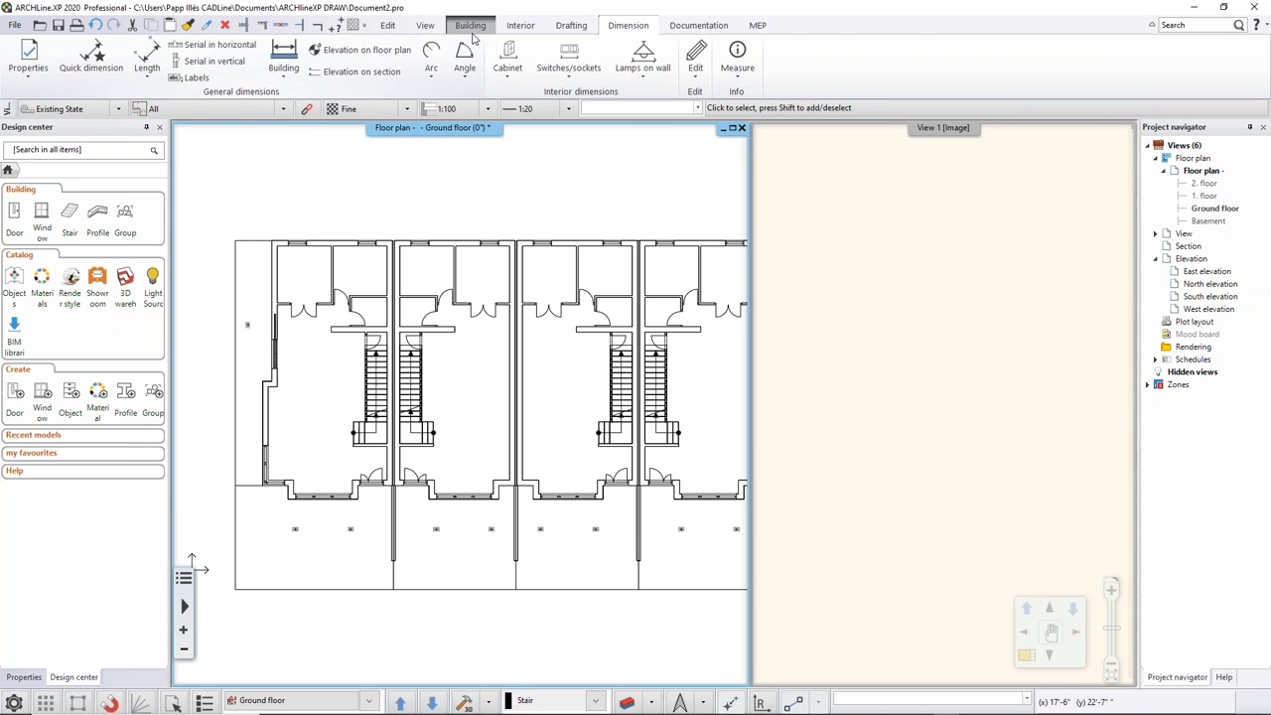
Step: Draw a horizontal 10' long wall above the floor plan in the 1 layered 38 wide wall style
click(473, 27)
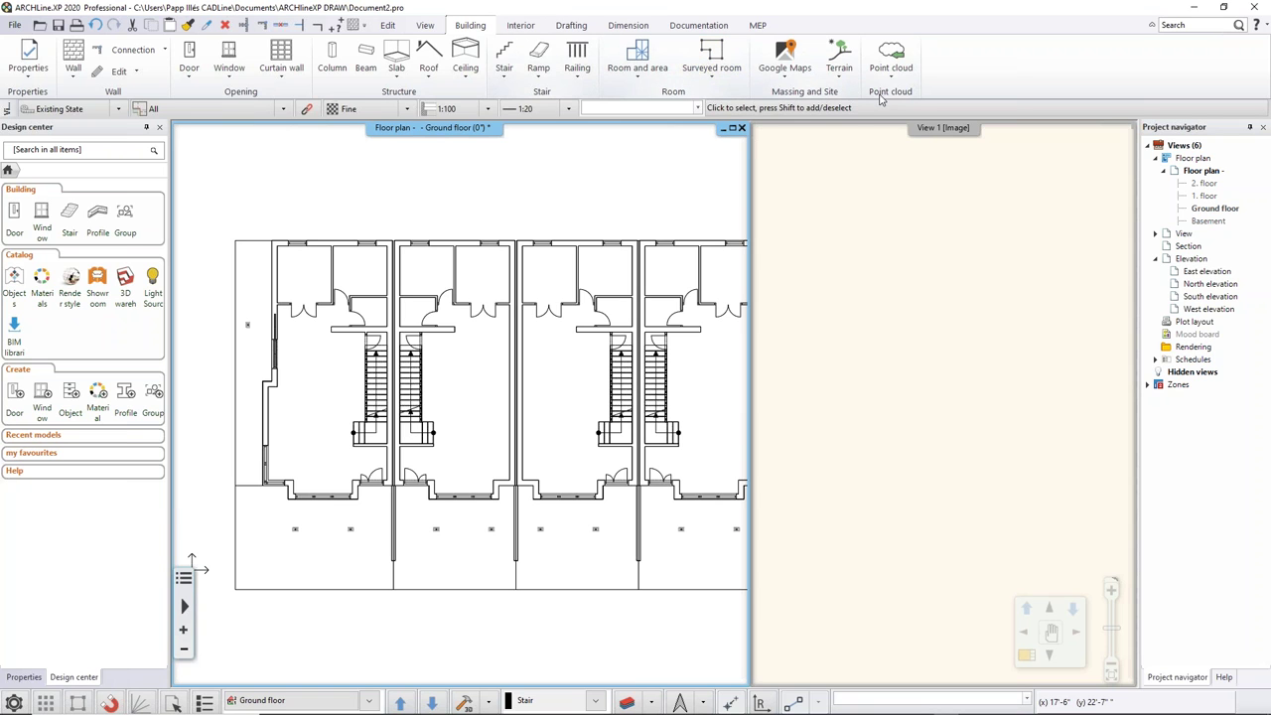
click(72, 74)
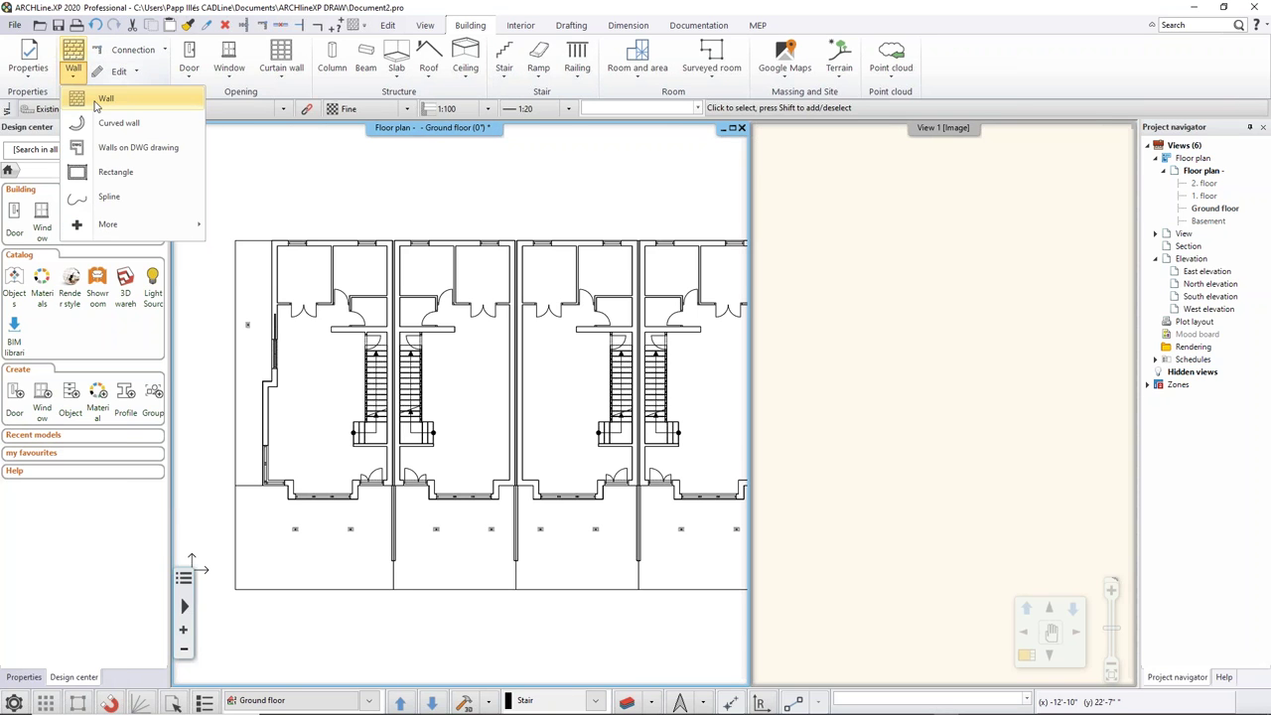
click(96, 104)
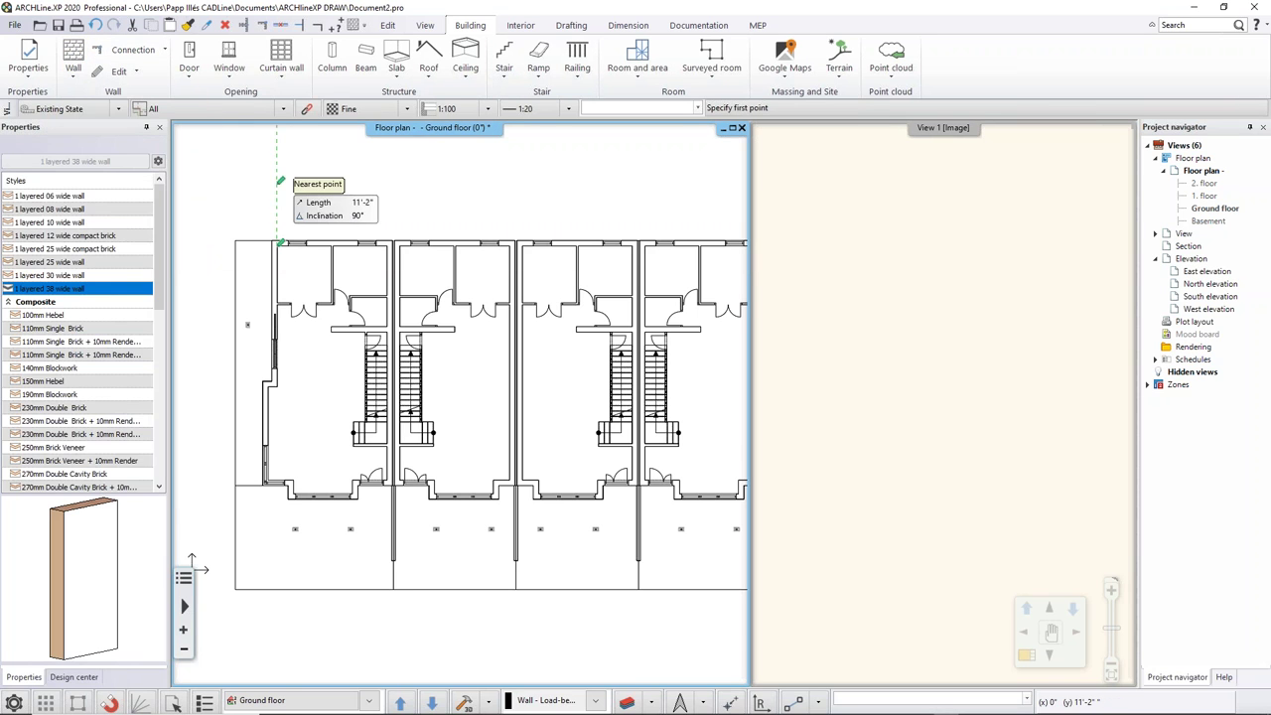
middle_drag(280, 192, 297, 206)
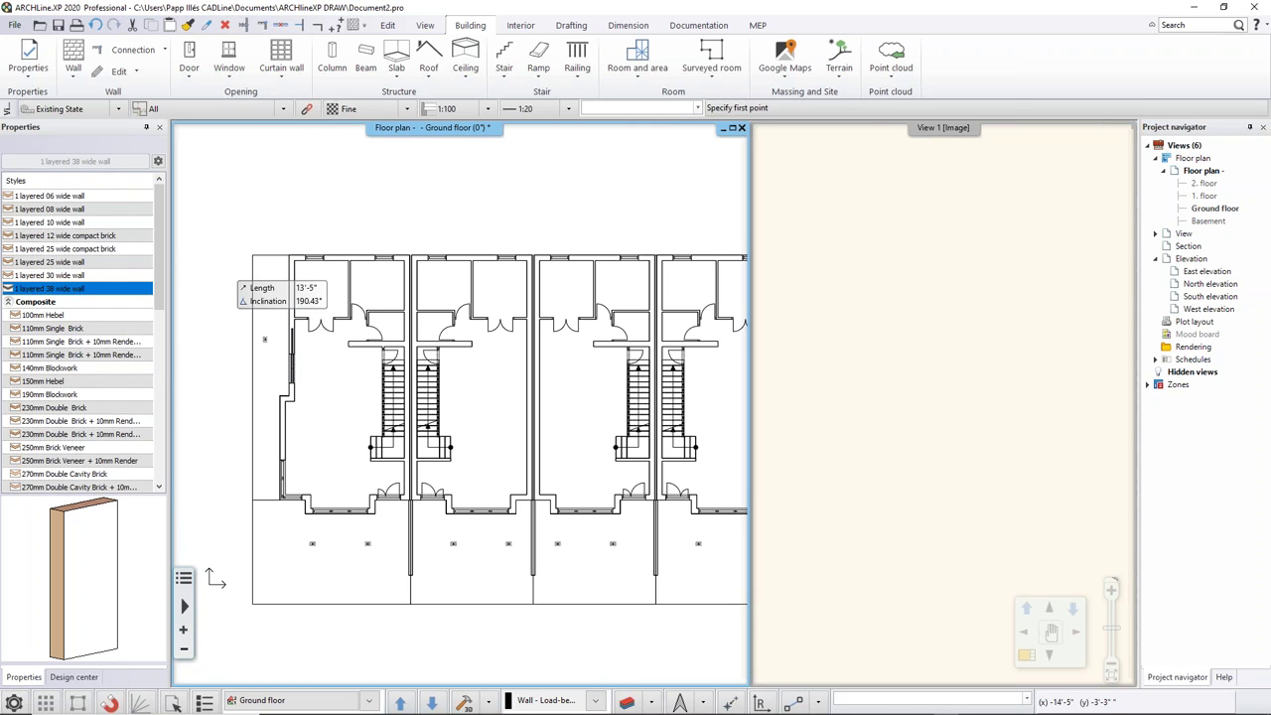
click(280, 195)
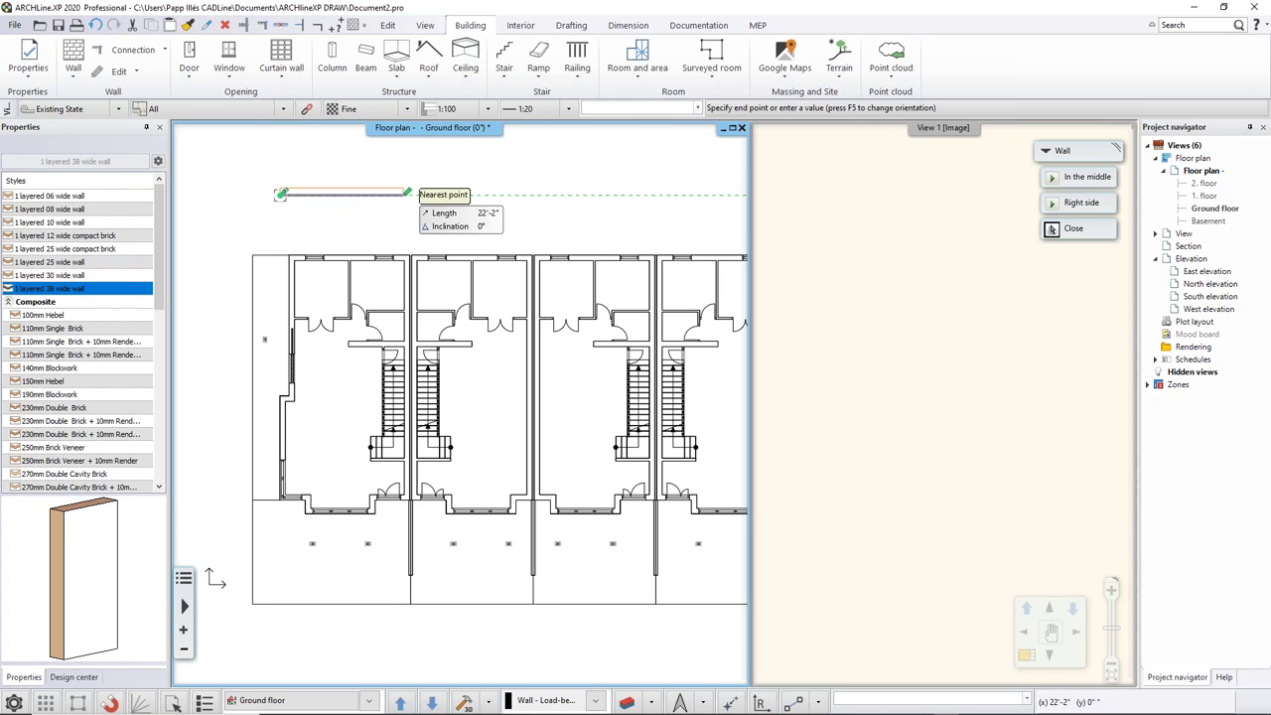
text(10)
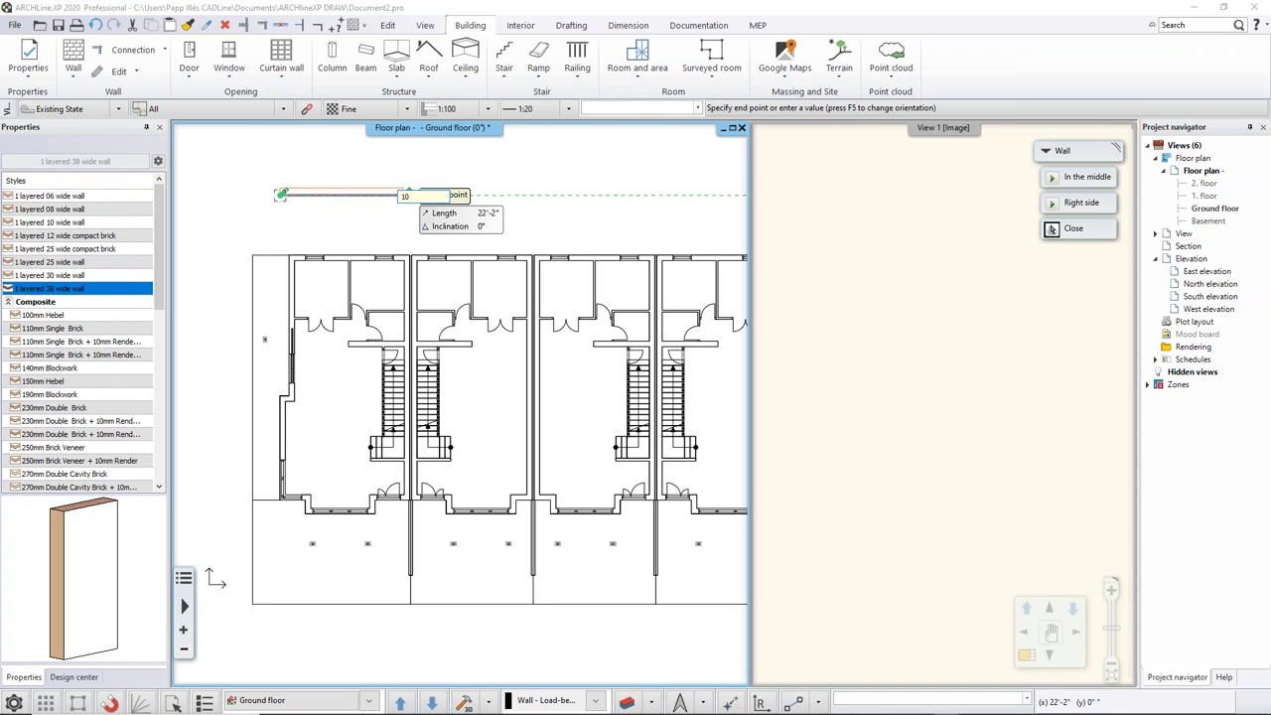
key(Return)
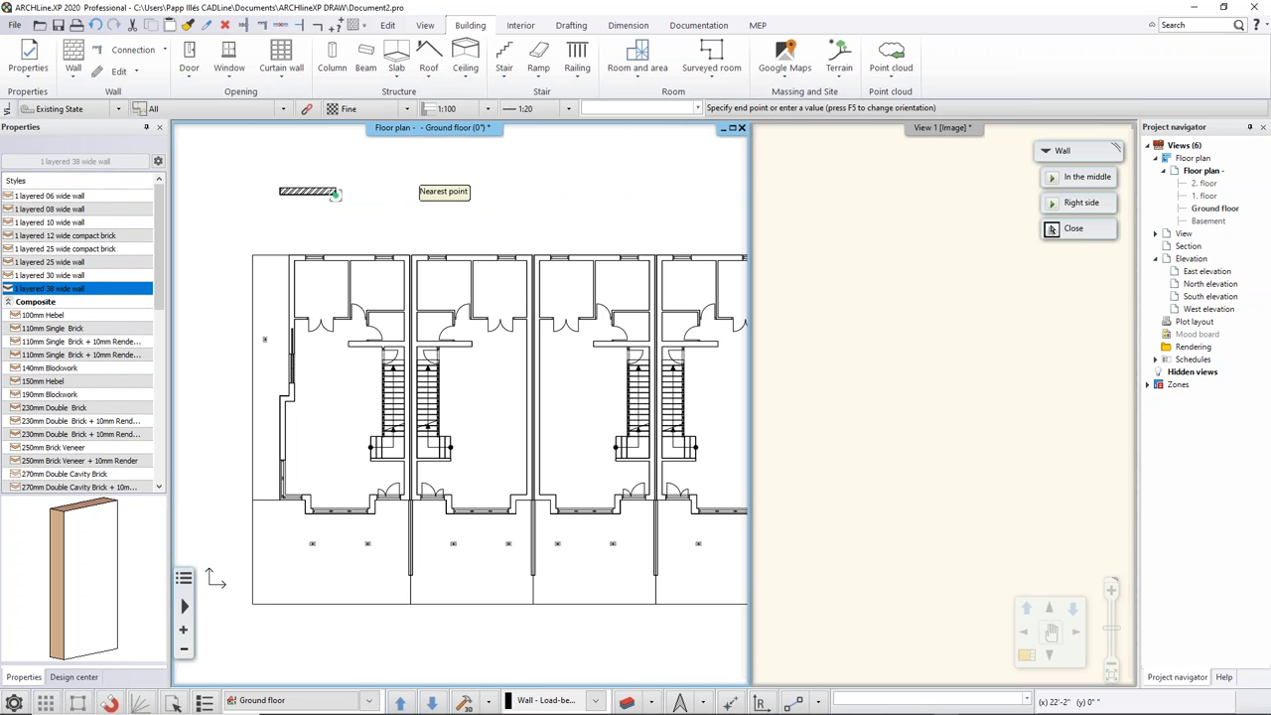
key(Escape)
Step: Check the test wall in the 3D view, then delete it from the floor plan
click(880, 329)
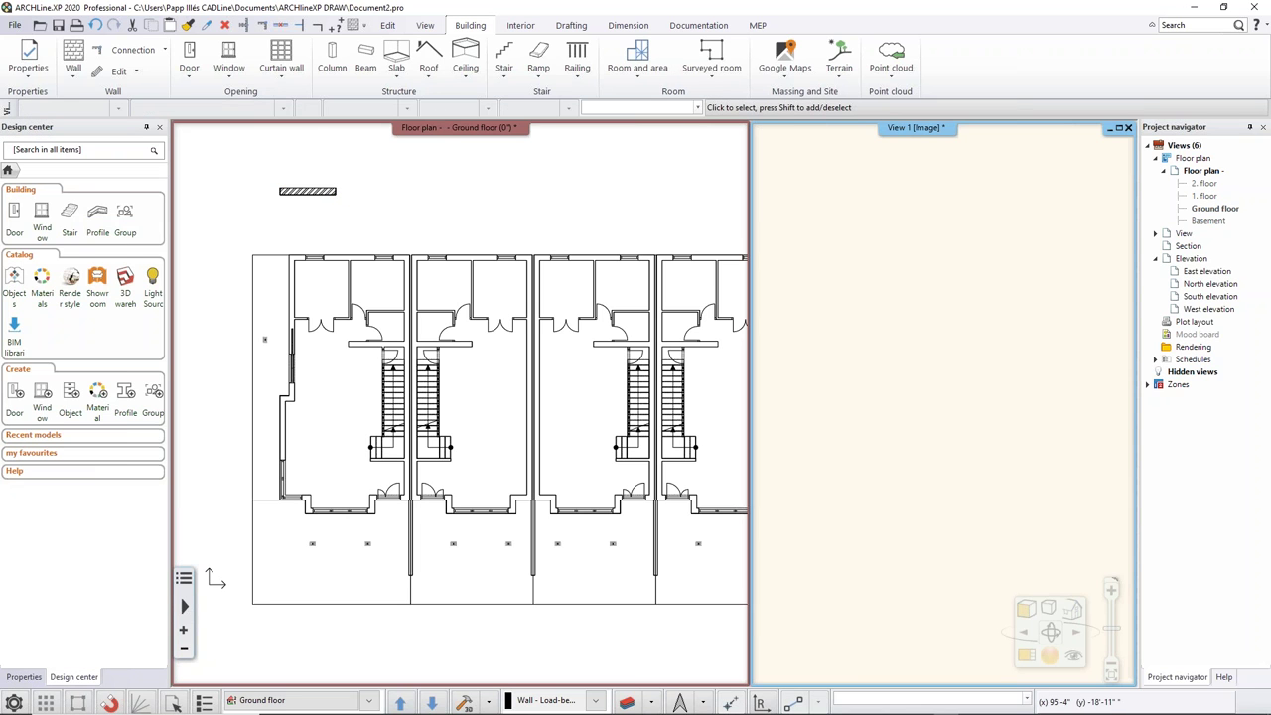
scroll(883, 335, down, 5)
middle_drag(891, 350, 813, 221)
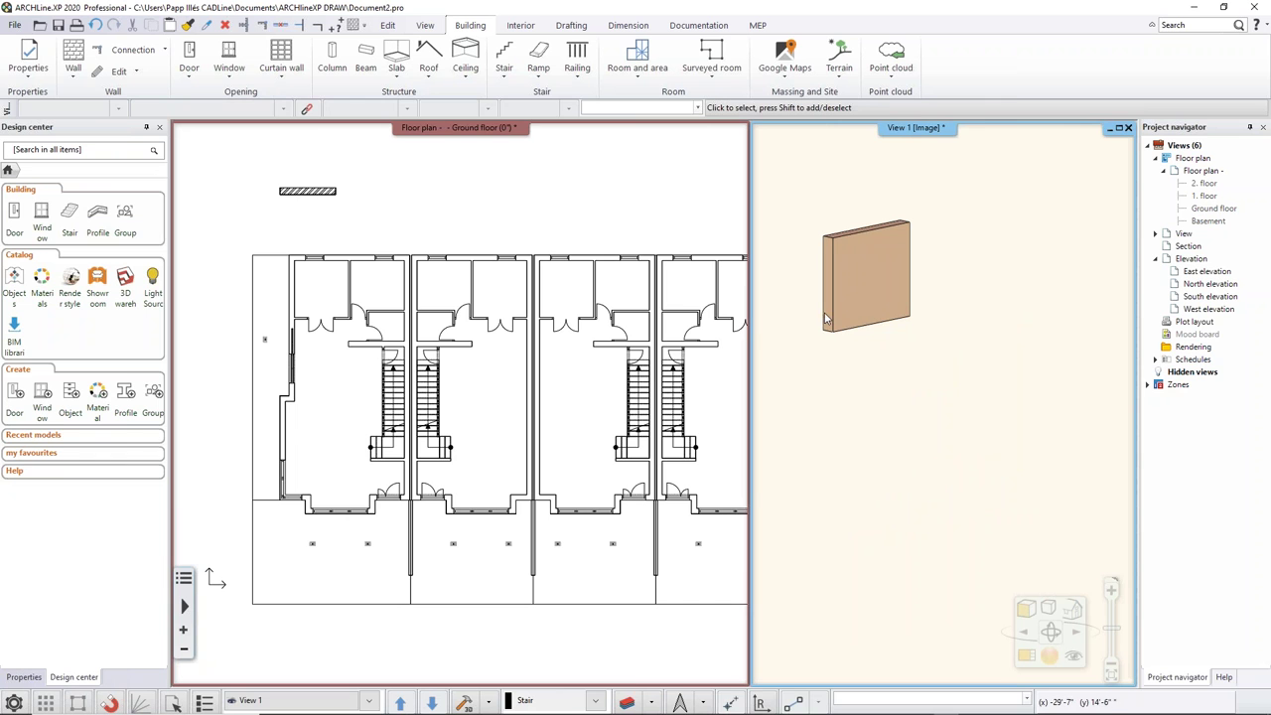
click(325, 192)
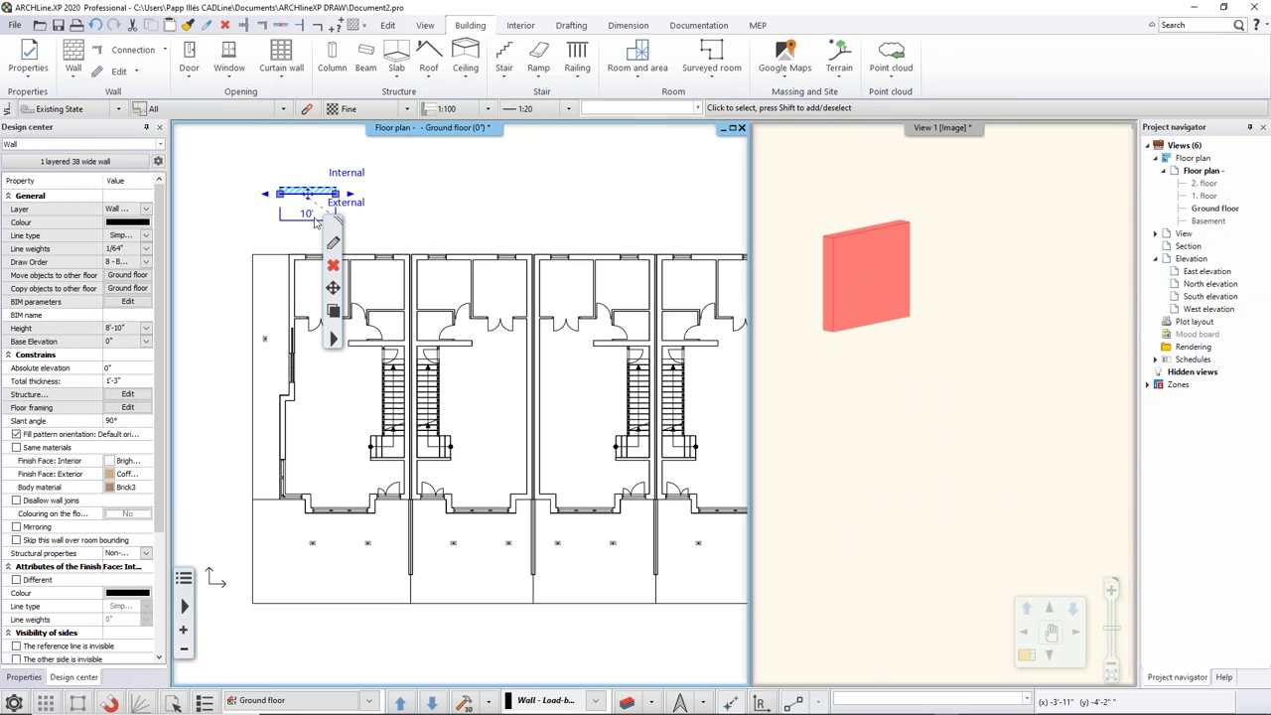
key(Escape)
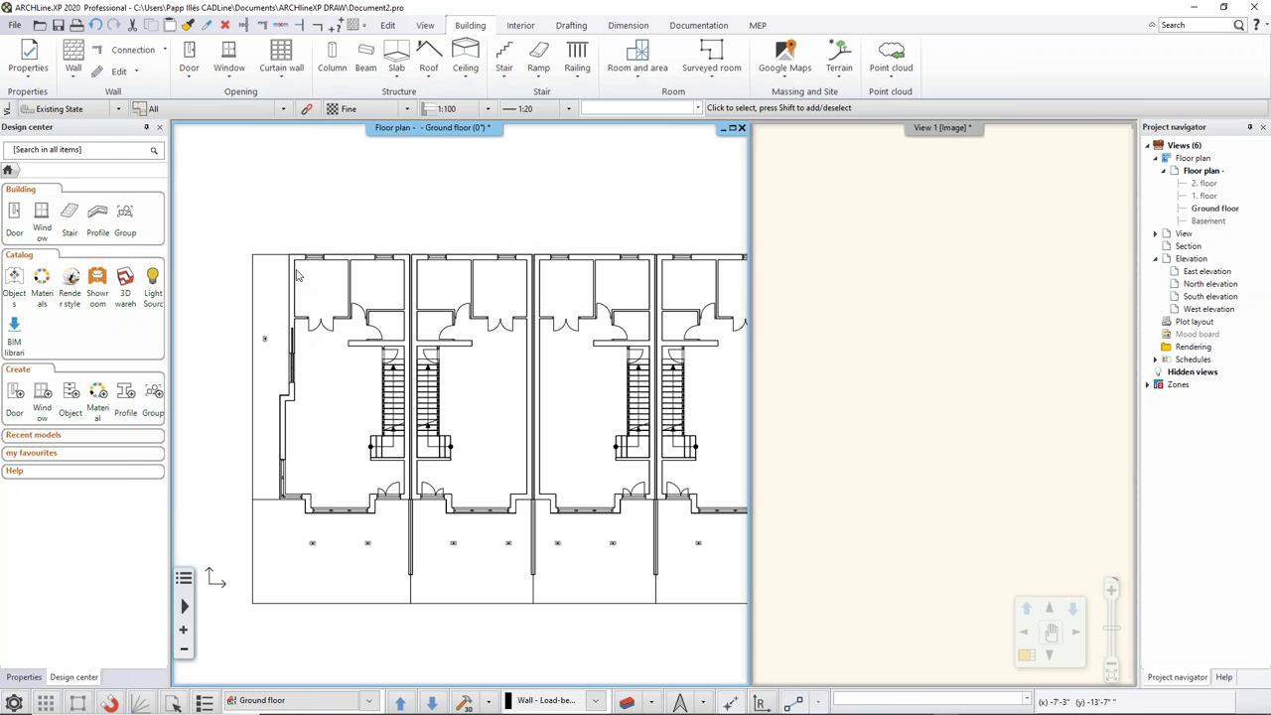
Step: Trace the first unit's rear exterior wall from its DWG lines using Walls on DWG drawing with the 1 layered 38 wide wall style
click(73, 69)
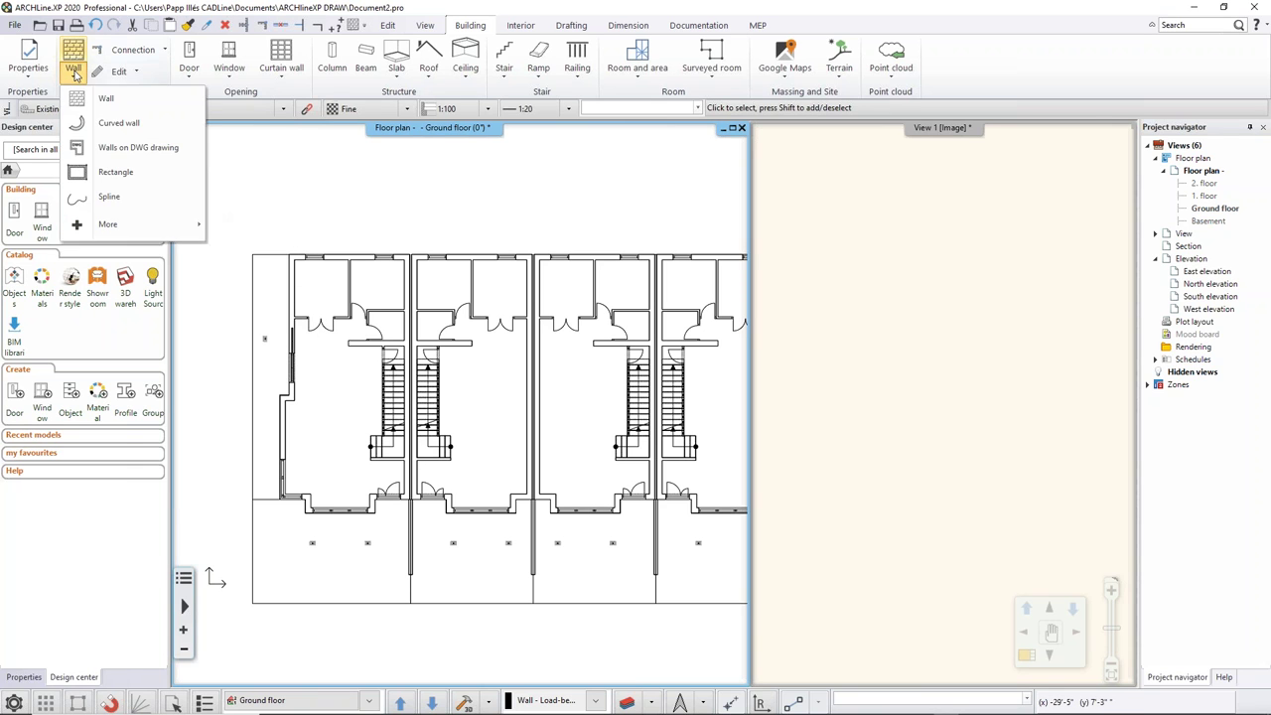
click(110, 150)
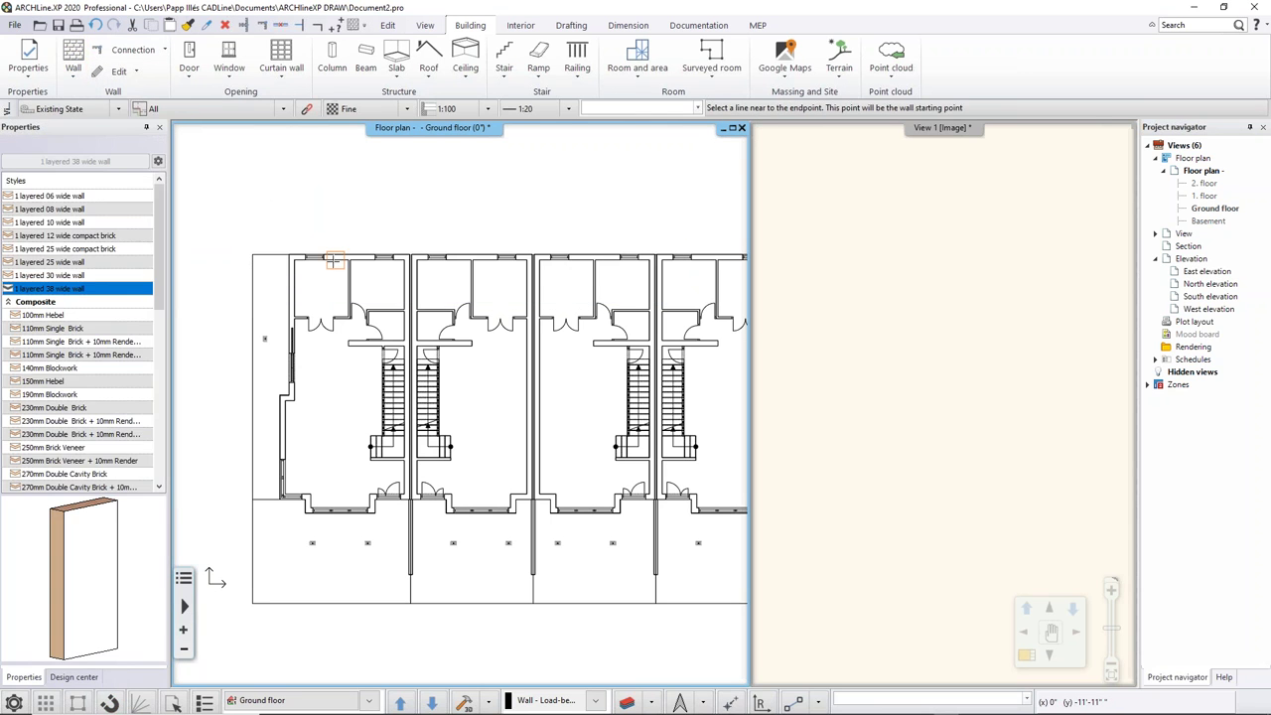
scroll(416, 324, up, 2)
scroll(416, 326, up, 1)
click(366, 373)
click(609, 371)
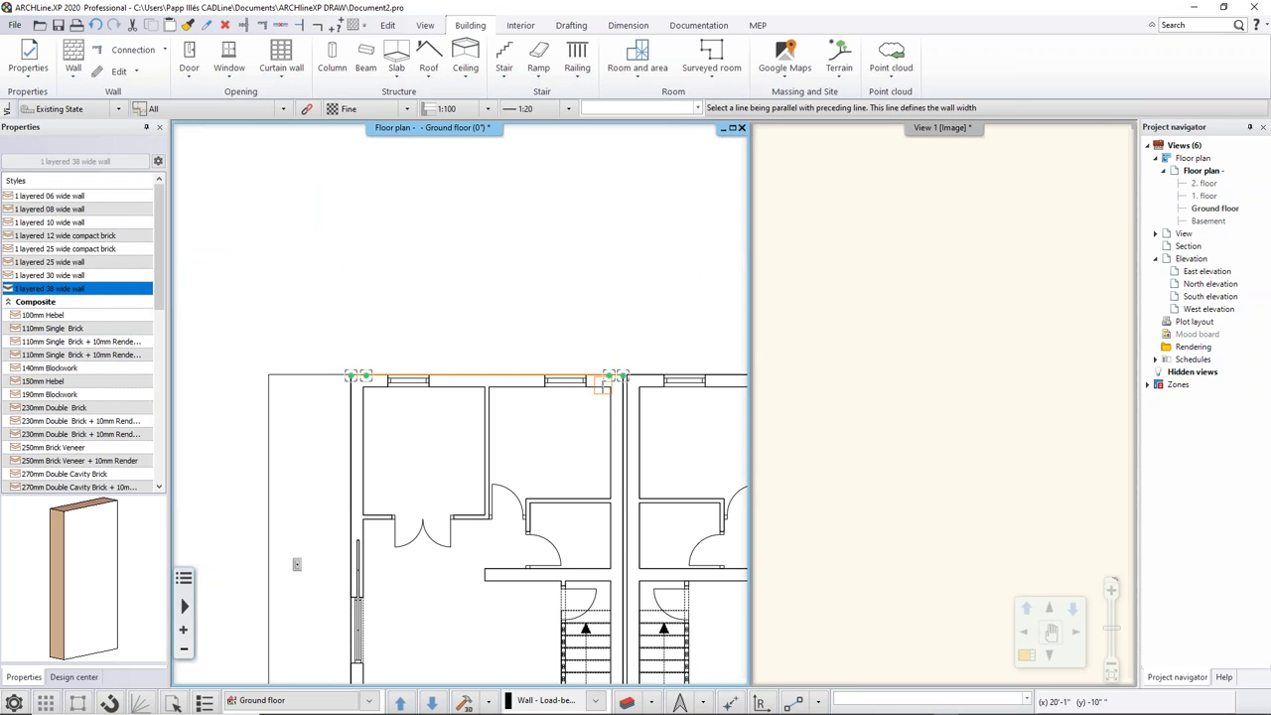
click(601, 388)
Step: Trace the long party wall beside the first unit's stair, from the rear corner down to the front entrance
middle_drag(600, 405, 471, 241)
click(493, 254)
scroll(488, 427, down, 1)
middle_drag(488, 497, 486, 248)
scroll(483, 482, up, 3)
click(494, 417)
Step: Trace the front entrance wall and the short return wall leading to the bay window
click(474, 439)
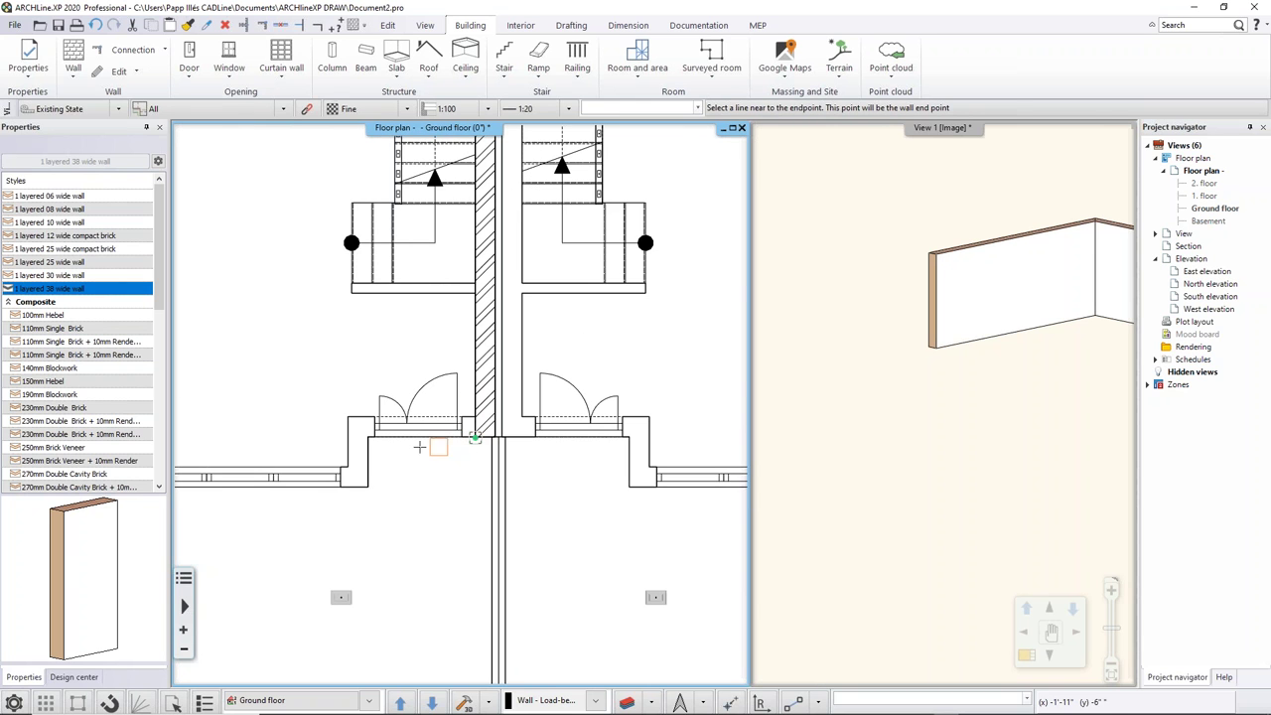
click(371, 438)
click(356, 417)
click(365, 445)
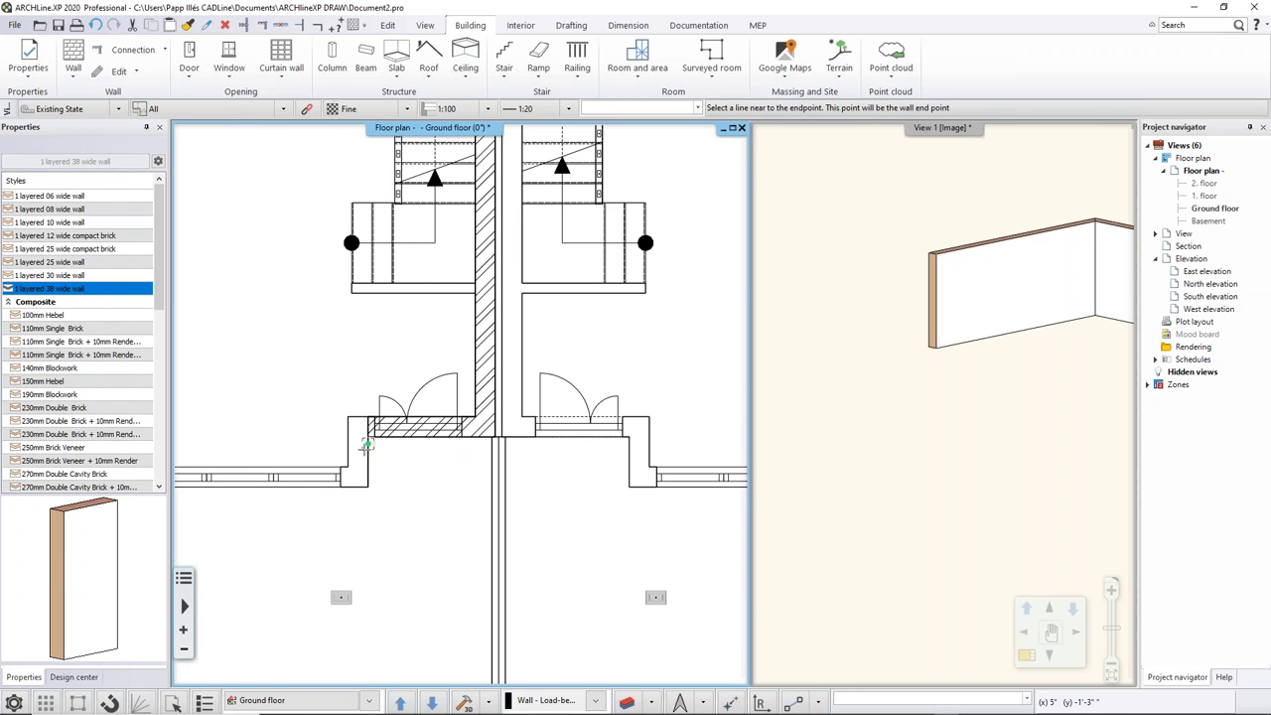
click(367, 481)
click(347, 450)
key(Escape)
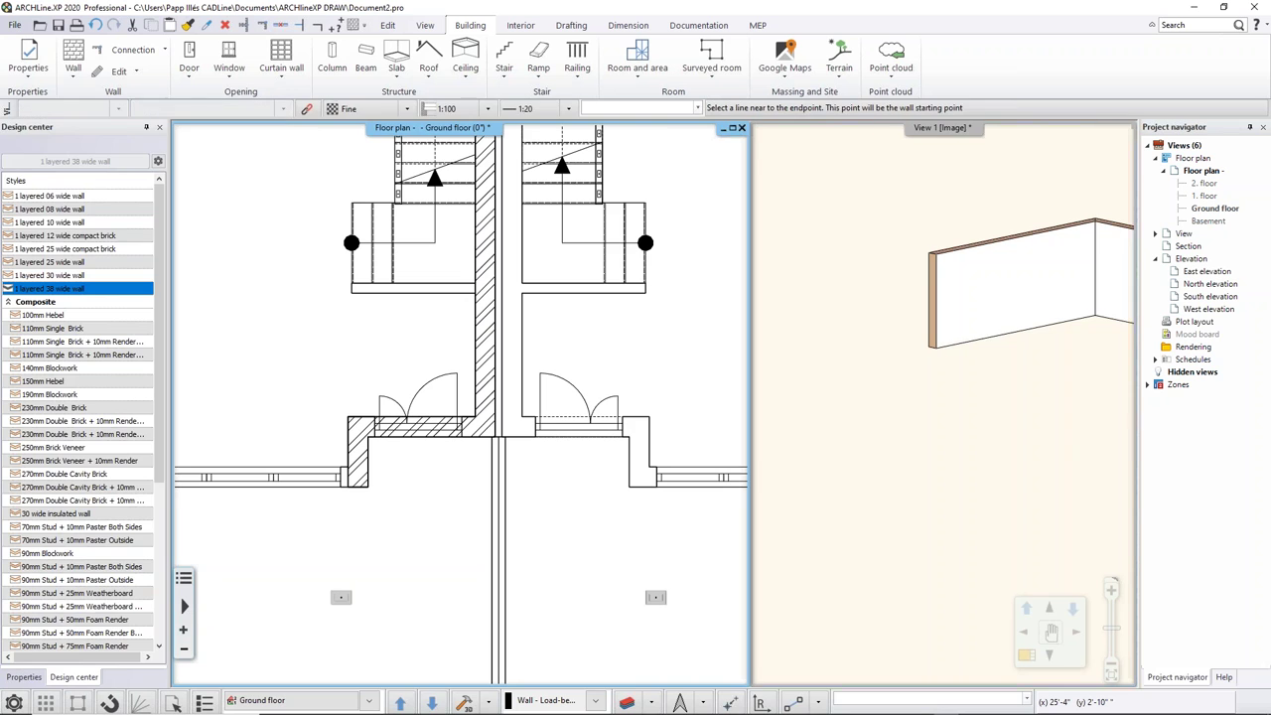
Step: Trace the front wall of the bay window from its DWG lines
click(1011, 518)
mouse_move(900, 321)
shift+middle_down()
mouse_move(899, 351)
mouse_move(898, 332)
shift+middle_up()
scroll(897, 385, down, 2)
click(355, 329)
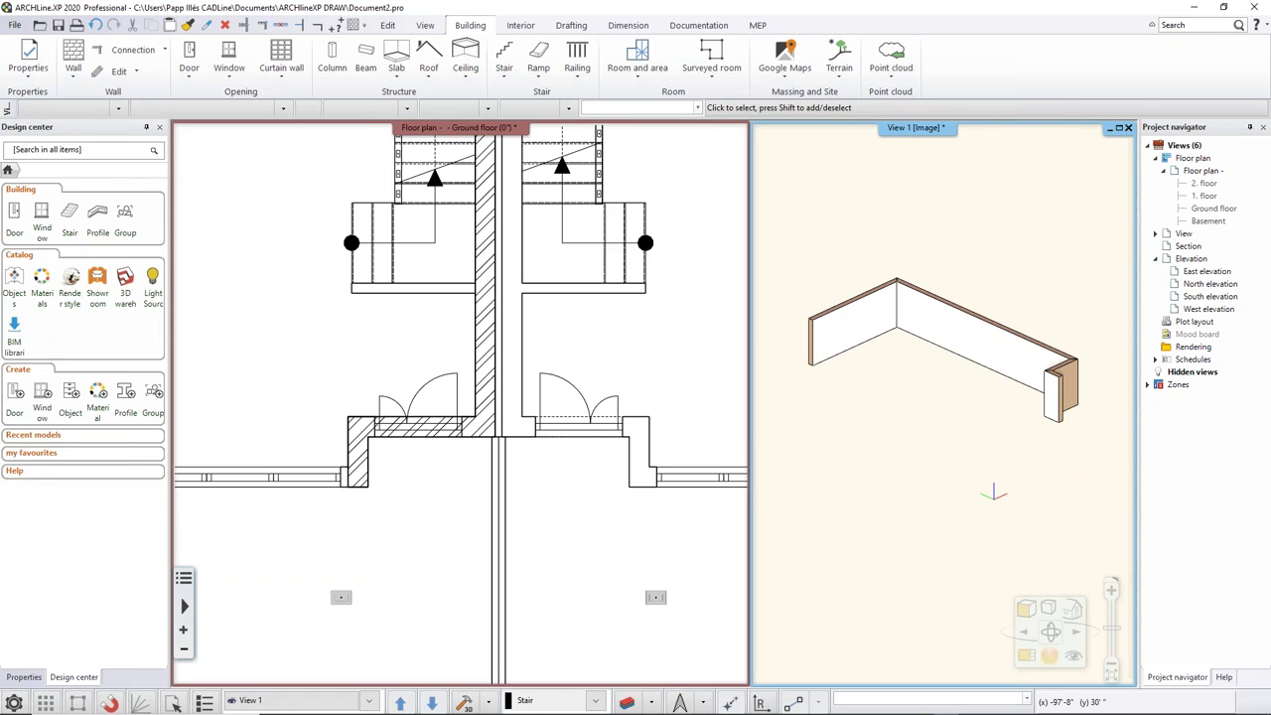
click(74, 72)
click(99, 154)
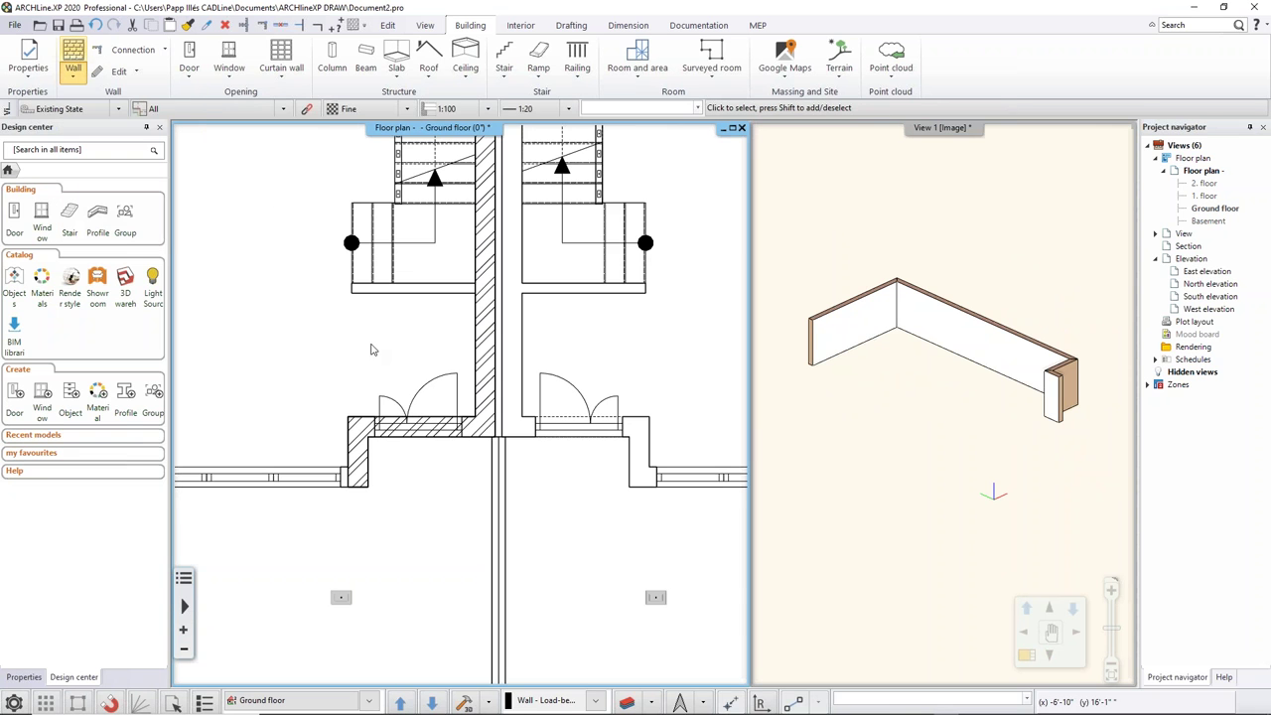
middle_drag(347, 489, 615, 486)
click(597, 484)
click(401, 464)
Step: Trace the bay's second return wall, on the side away from the entrance
click(383, 464)
click(383, 435)
click(403, 437)
click(378, 434)
click(291, 433)
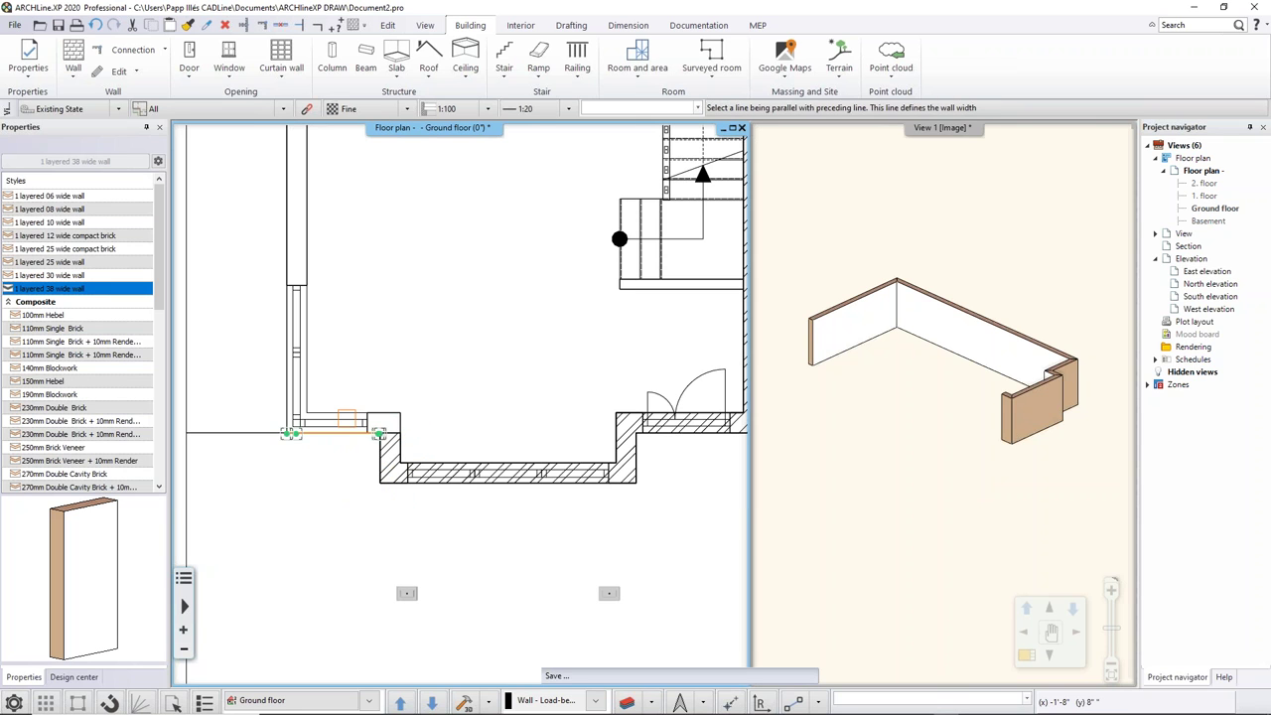
click(95, 26)
Step: Trace the short front wall between the bay window and the unit's outer front corner from its DWG lines
click(73, 76)
click(91, 151)
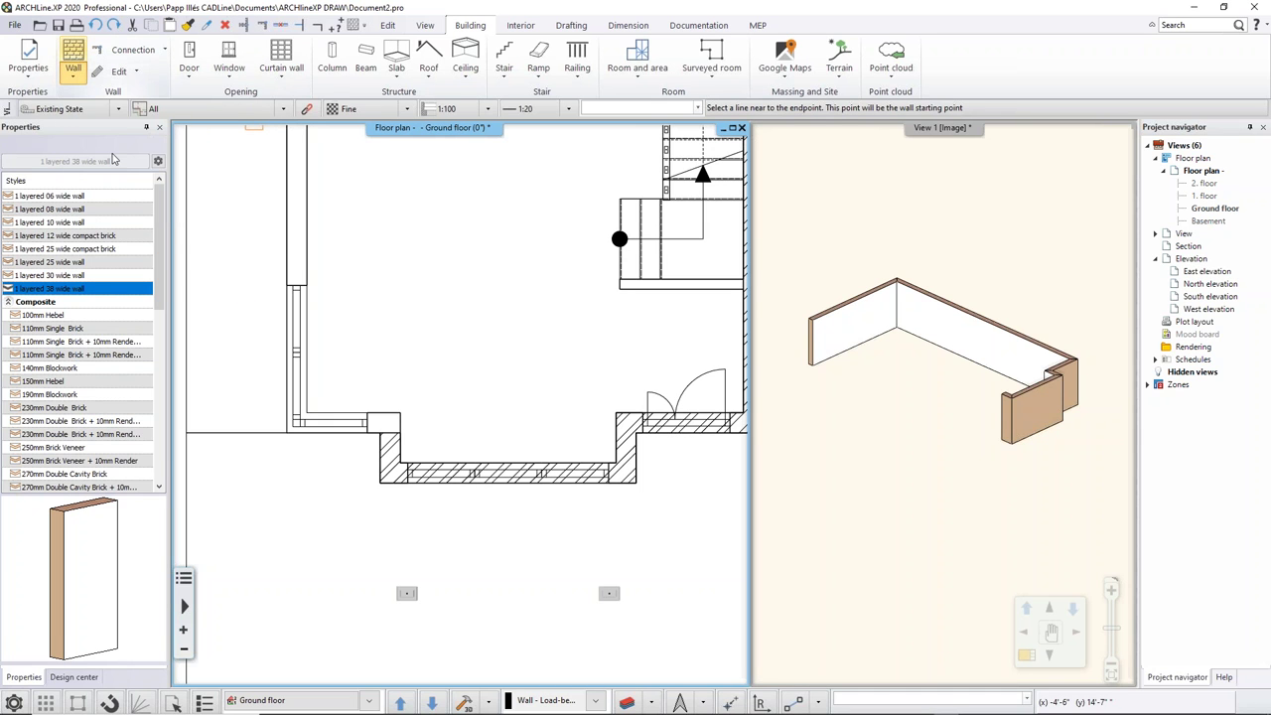
click(285, 433)
click(285, 432)
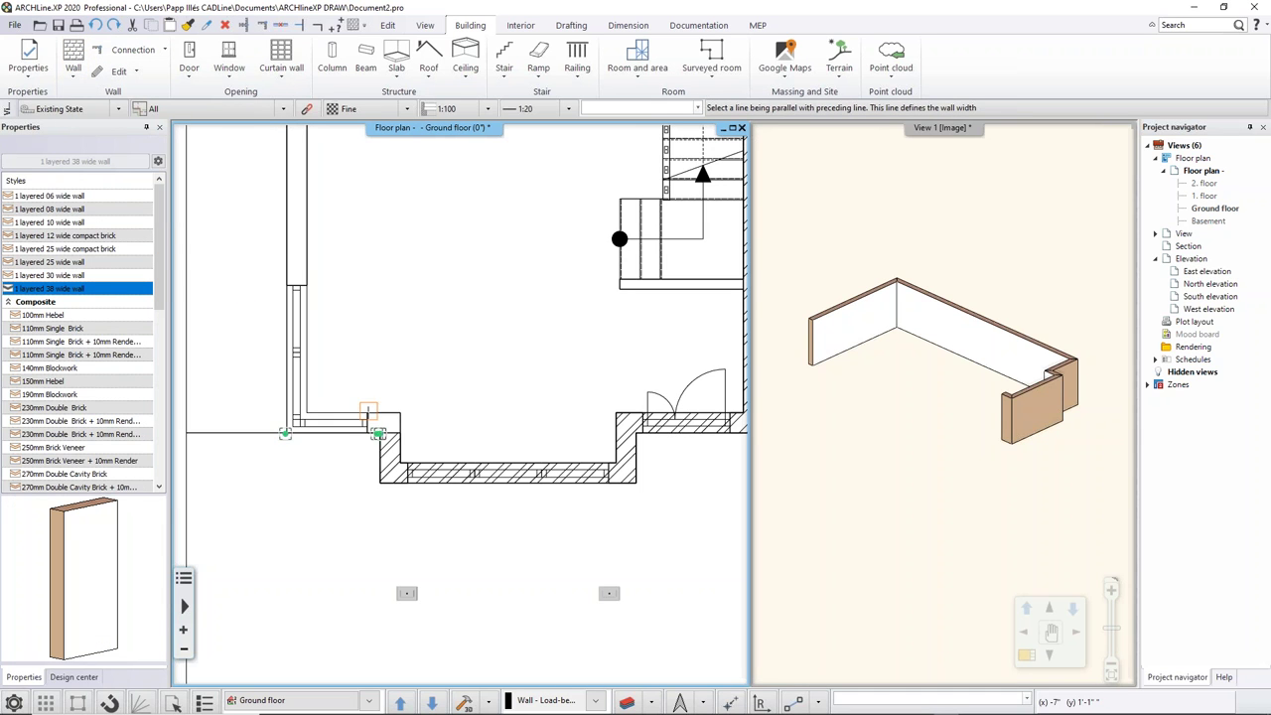
click(375, 409)
click(379, 433)
click(312, 438)
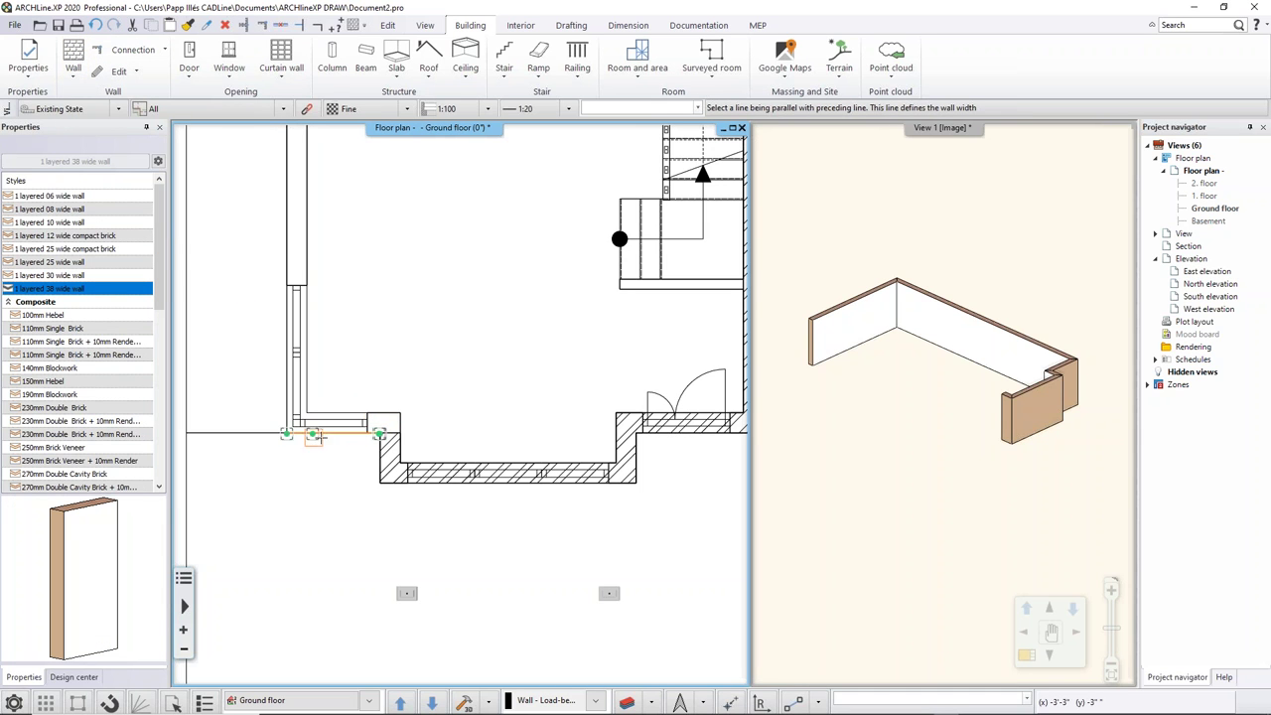
click(387, 415)
Step: Trace the outer side wall from the front corner up to the jog, including the short jog wall
click(305, 401)
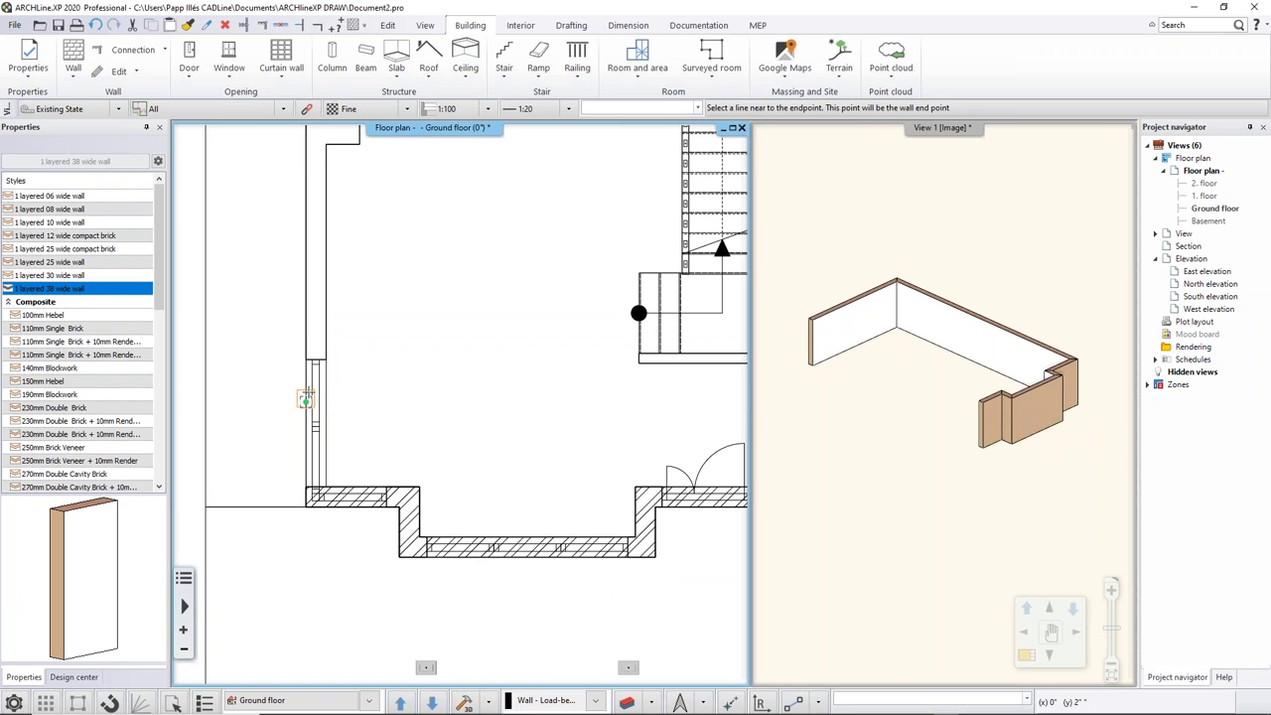
click(303, 167)
click(334, 246)
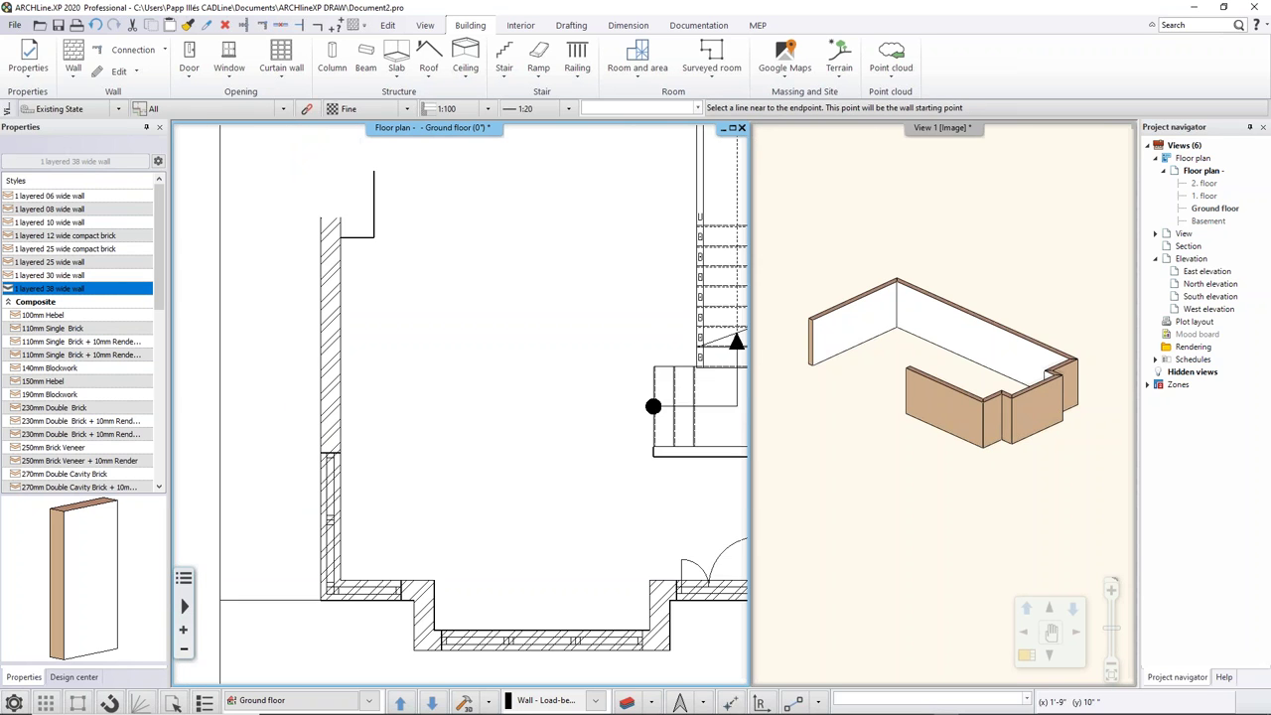
click(353, 291)
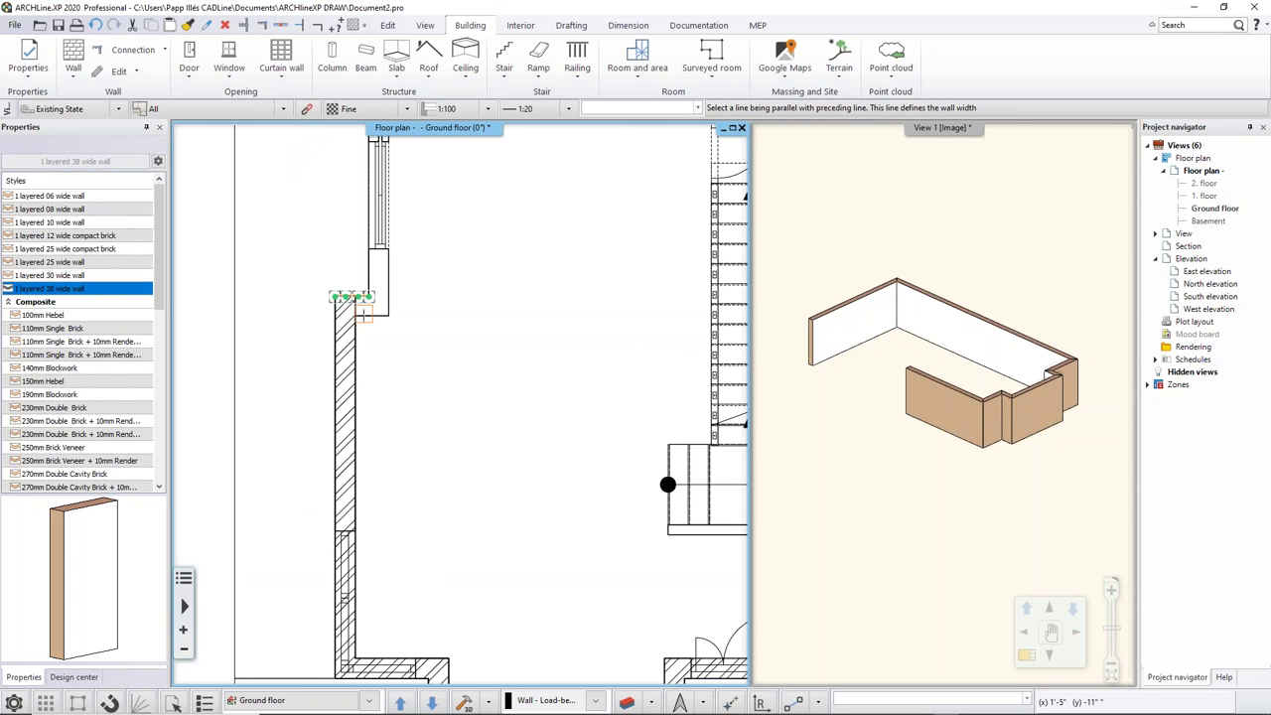
Step: Trace the remaining outer side wall from the jog to the rear corner, closing the first unit's exterior walls
click(369, 286)
click(367, 236)
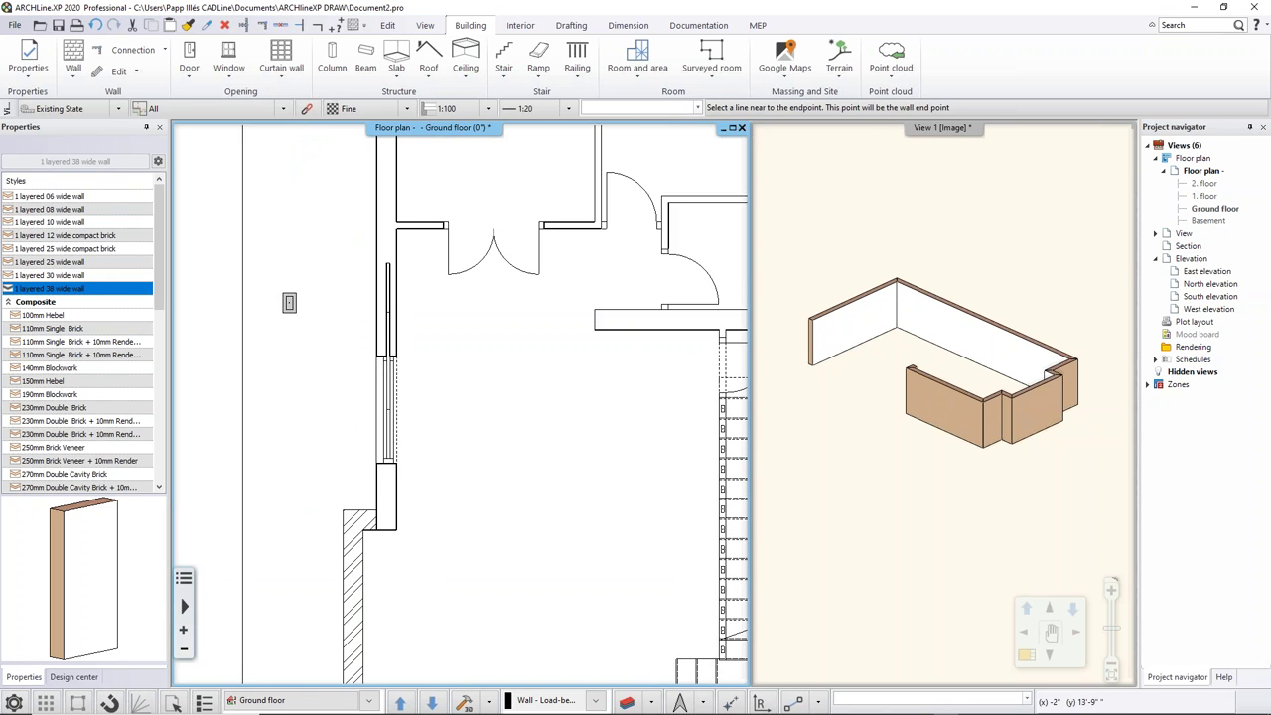
click(378, 298)
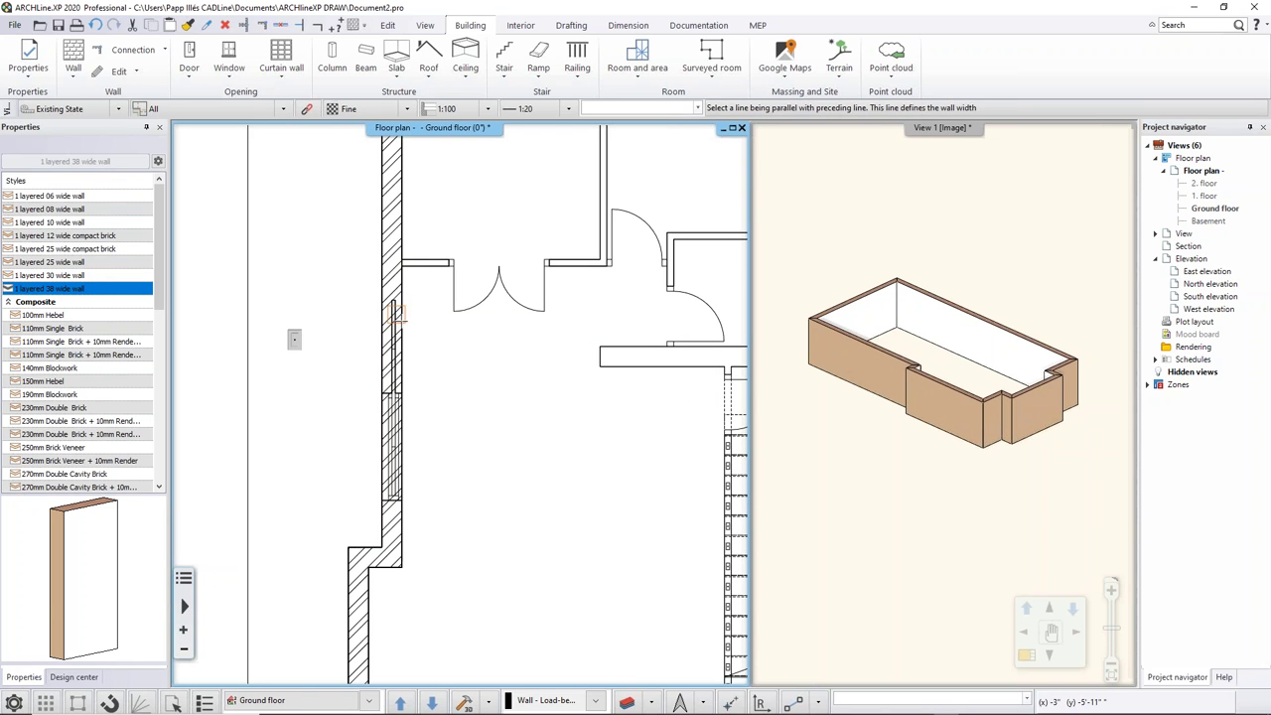
key(Escape)
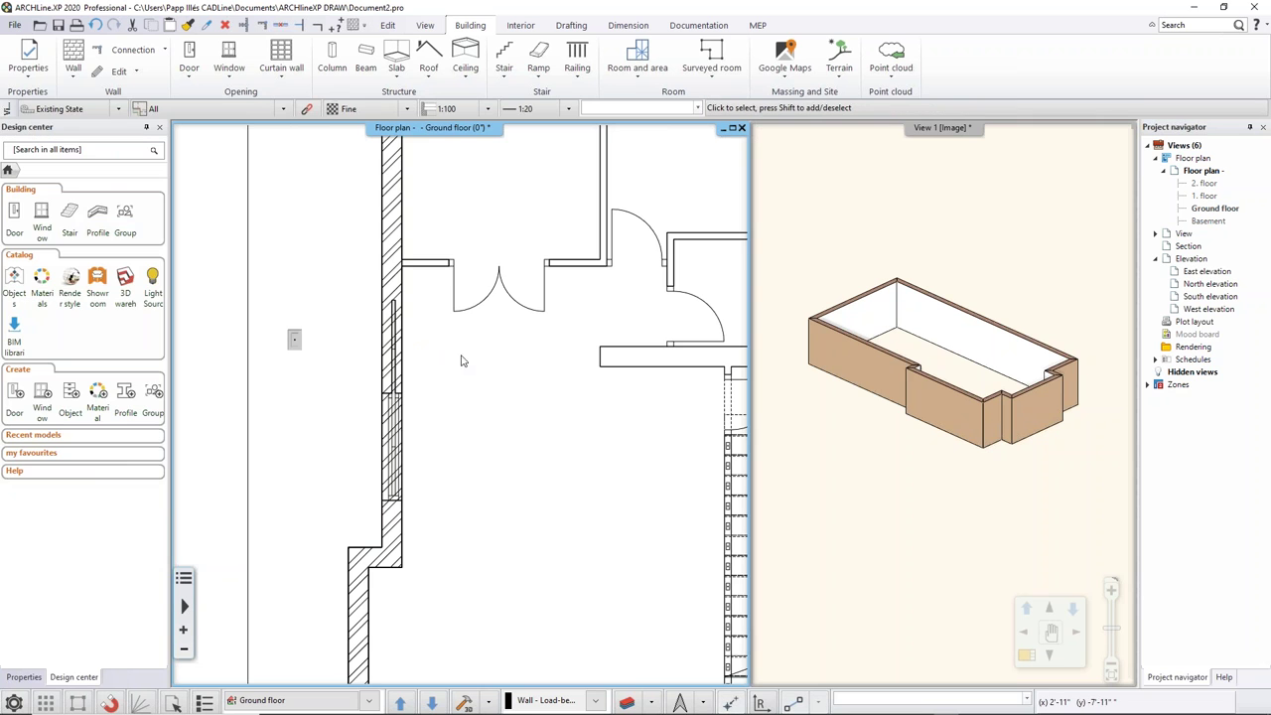
Step: Trace the partition closing off the two rear rooms, across its door openings, as a "1 layered 10 wide wall"
scroll(458, 366, down, 5)
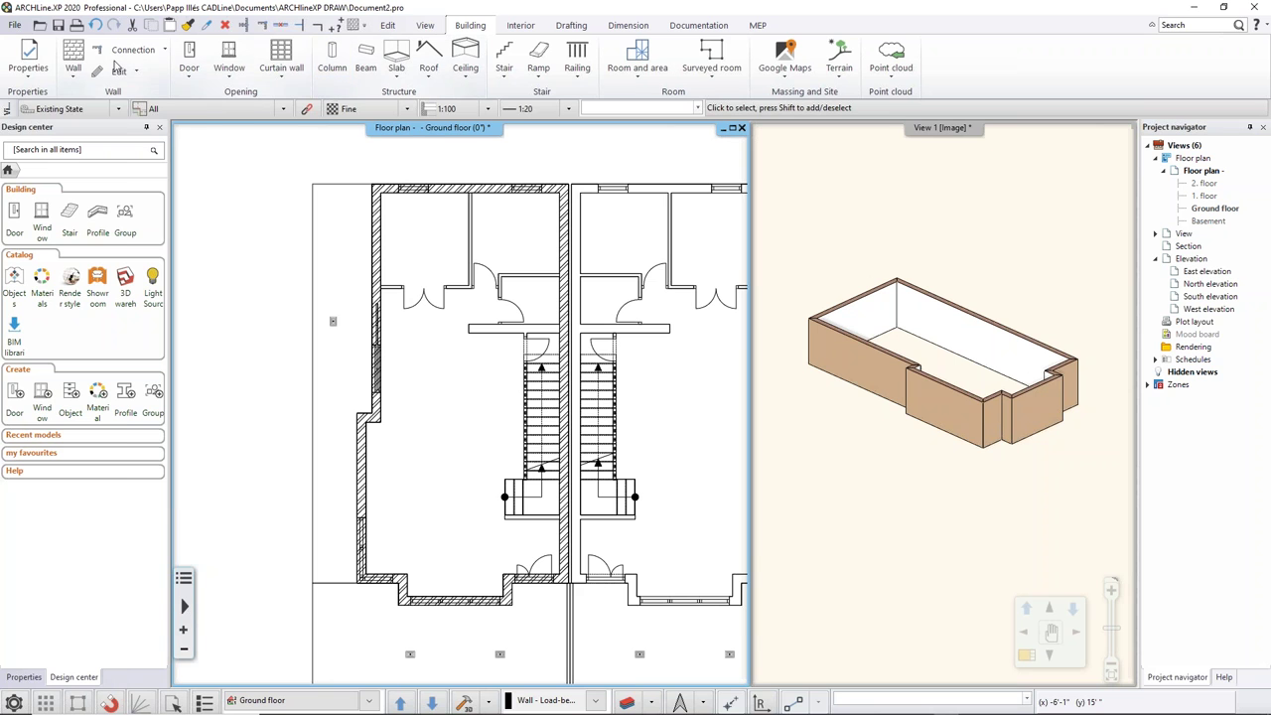
click(73, 77)
click(118, 148)
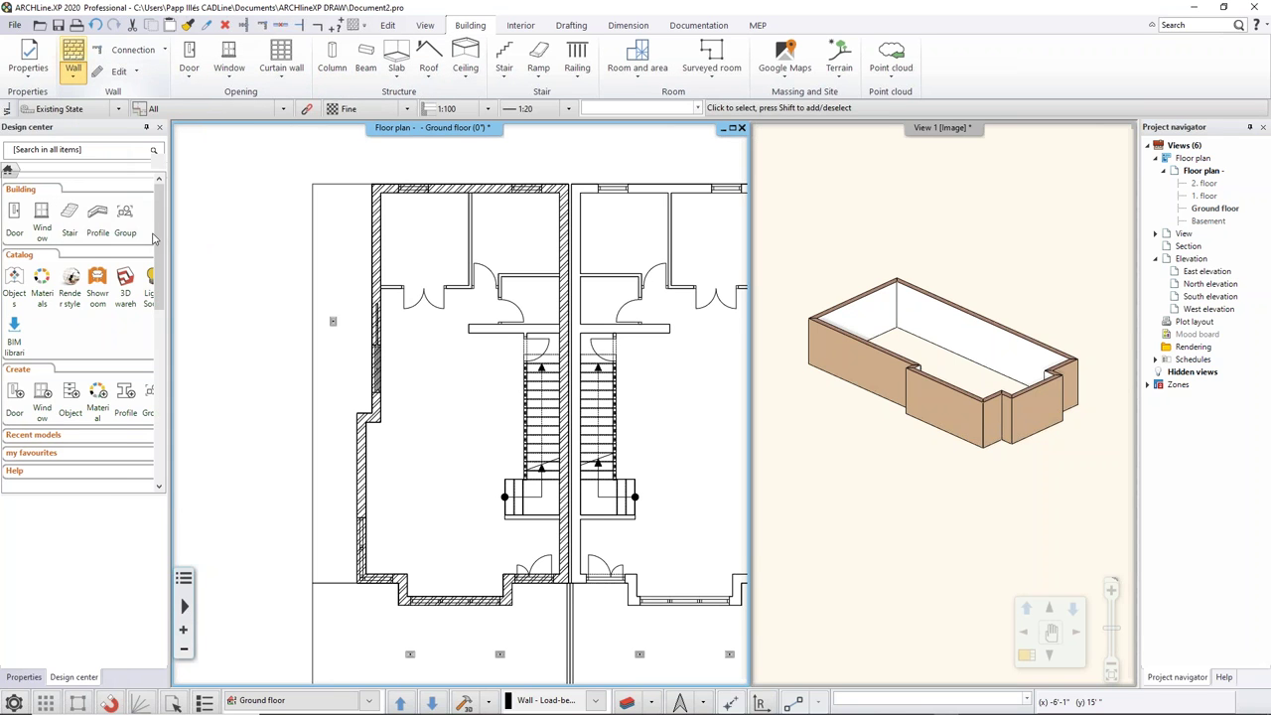
click(64, 223)
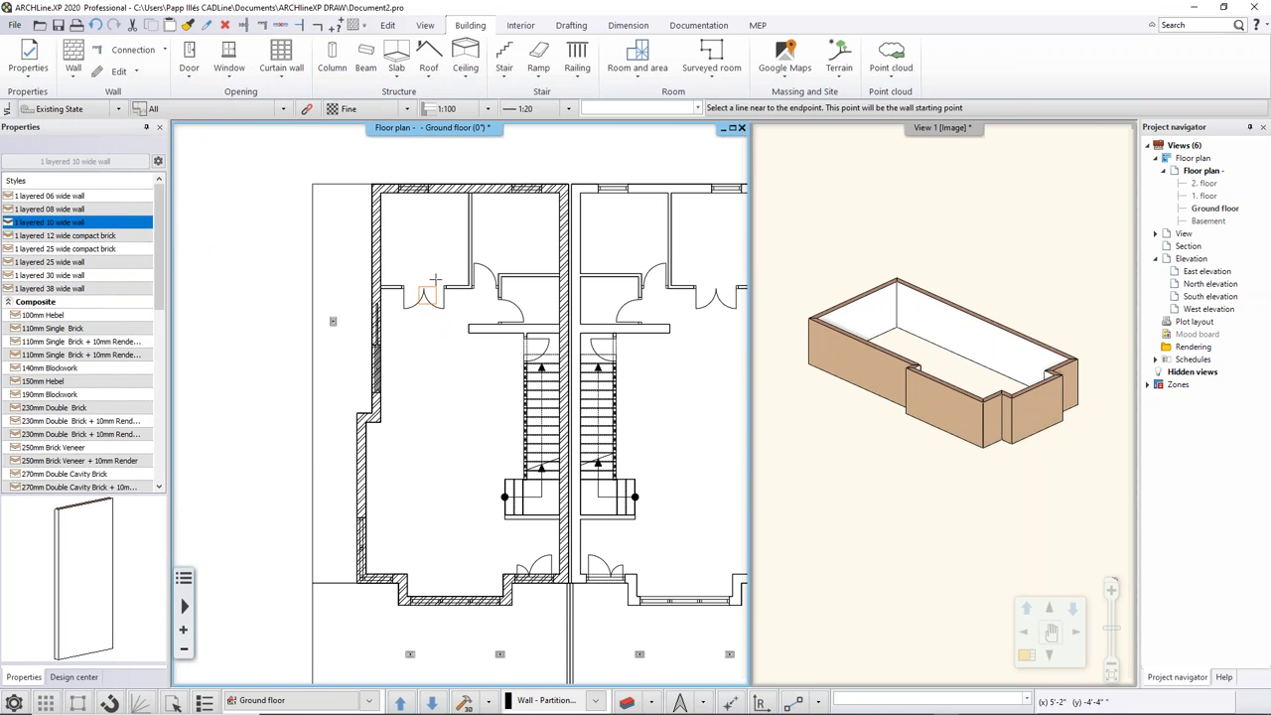
scroll(456, 281, up, 3)
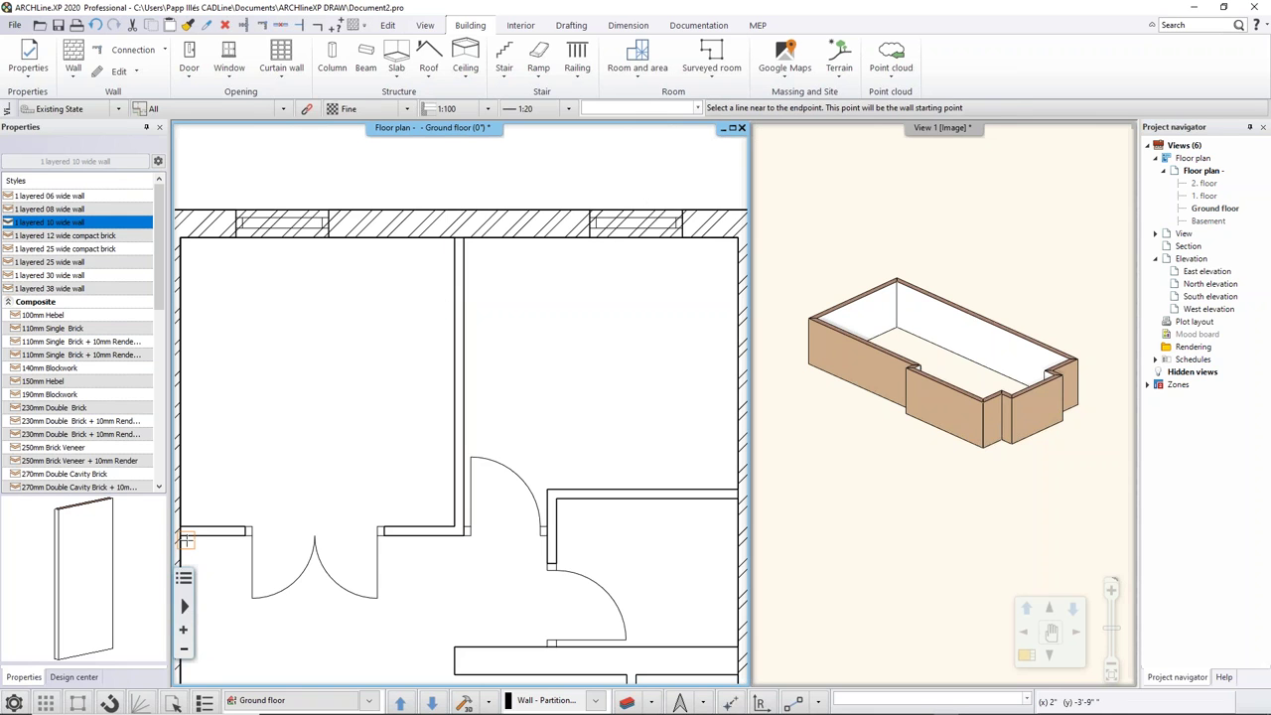
scroll(556, 533, up, 3)
click(482, 469)
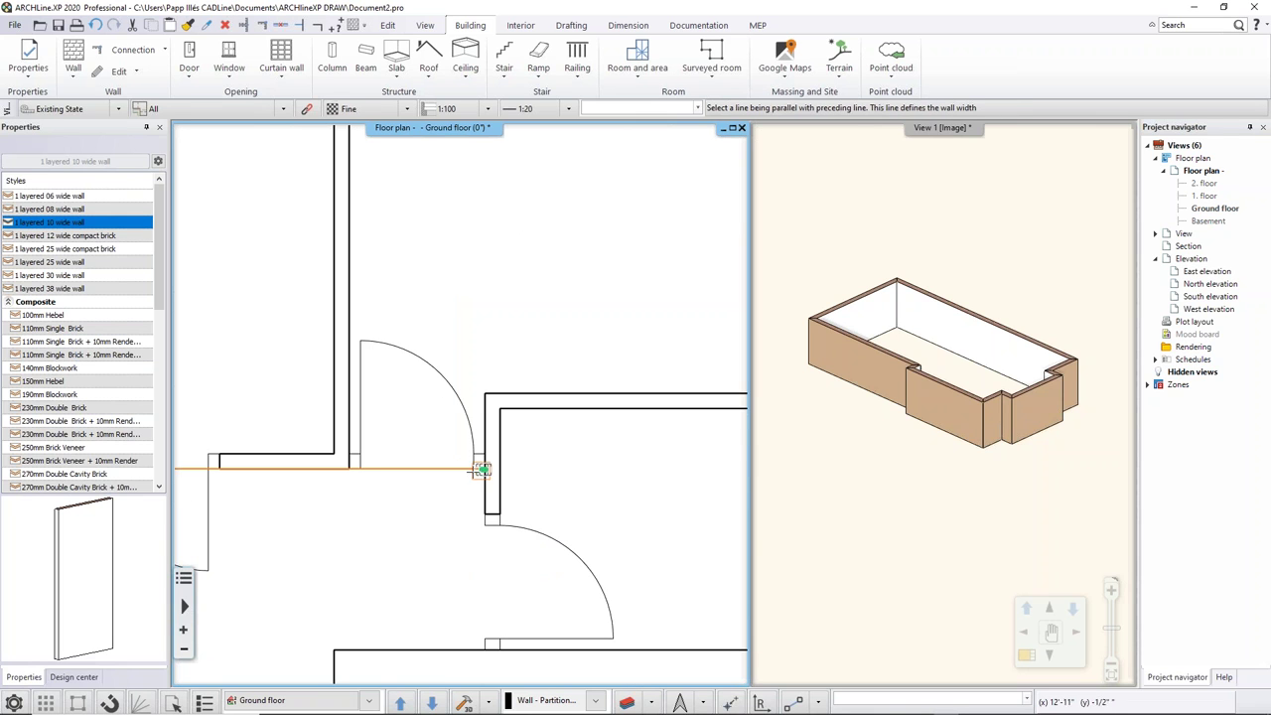
click(305, 454)
Step: Trace the partition dividing the two rear rooms from its DWG lines
click(334, 430)
middle_drag(332, 224, 356, 426)
click(359, 229)
scroll(471, 494, down, 2)
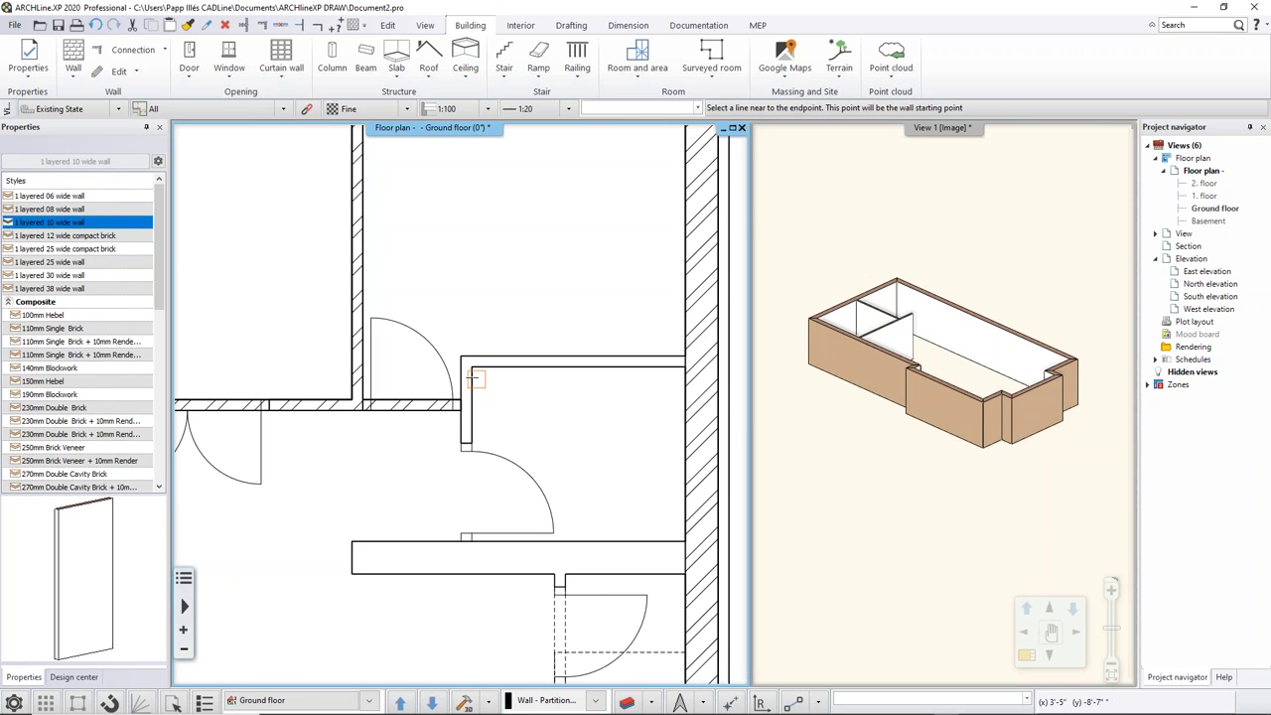
Step: Trace the thick interior wall between the small room and the staircase from its DWG lines
click(384, 542)
click(632, 541)
click(629, 575)
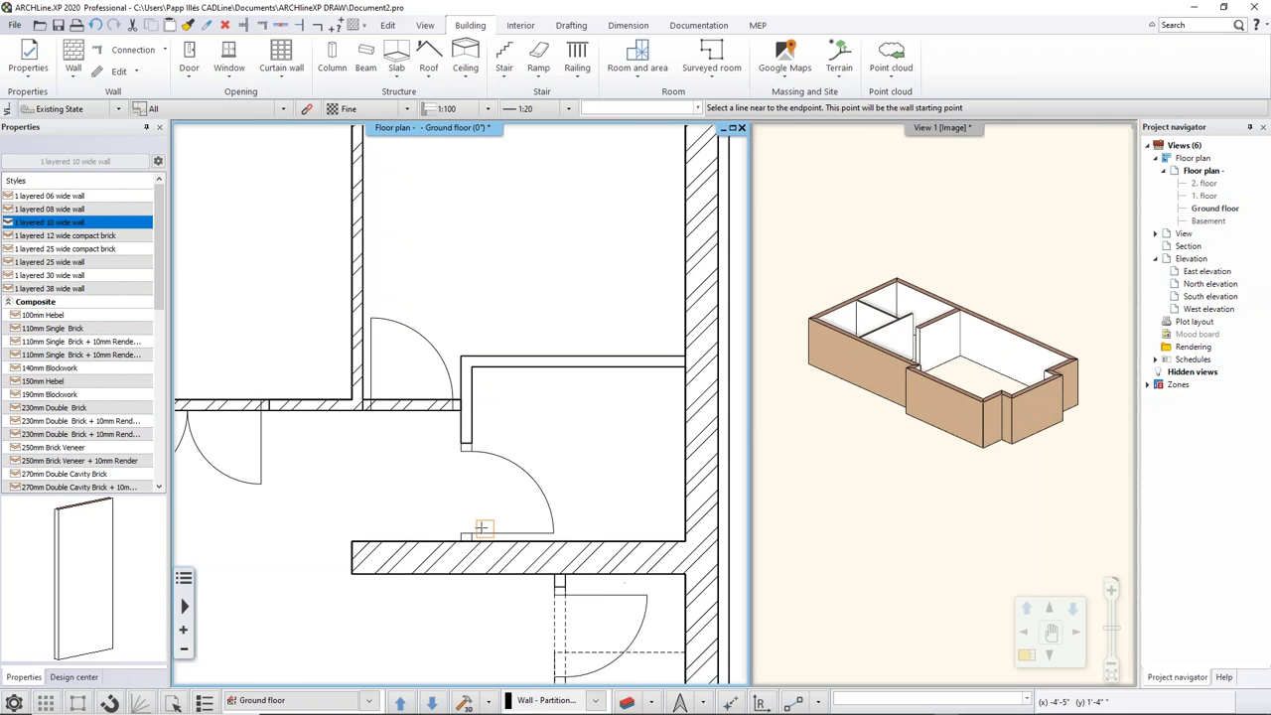
Step: Trace the small room's two remaining partitions, the one with the door opening and the one adjoining the rear room
click(461, 366)
click(459, 535)
click(473, 536)
click(667, 355)
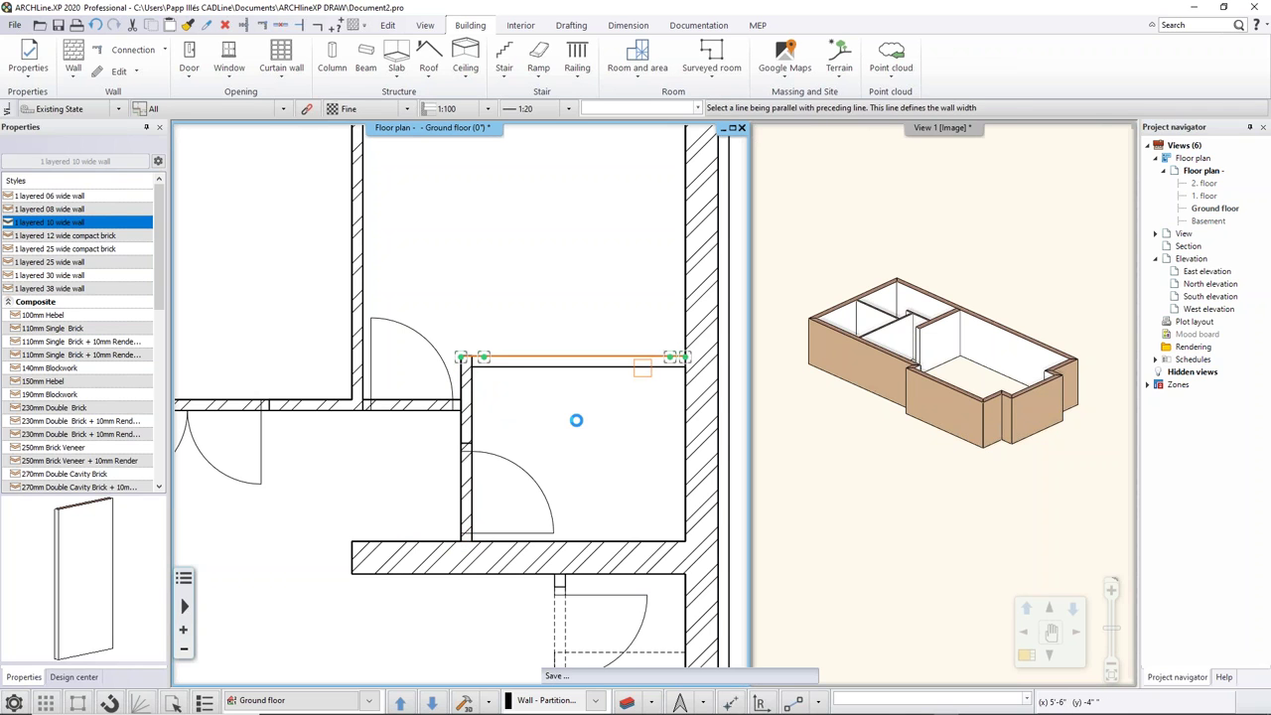
click(642, 368)
key(Escape)
Step: Create a "1 layered 30 r.c." floor slab by walls, enclosing all walls of the first unit
click(992, 487)
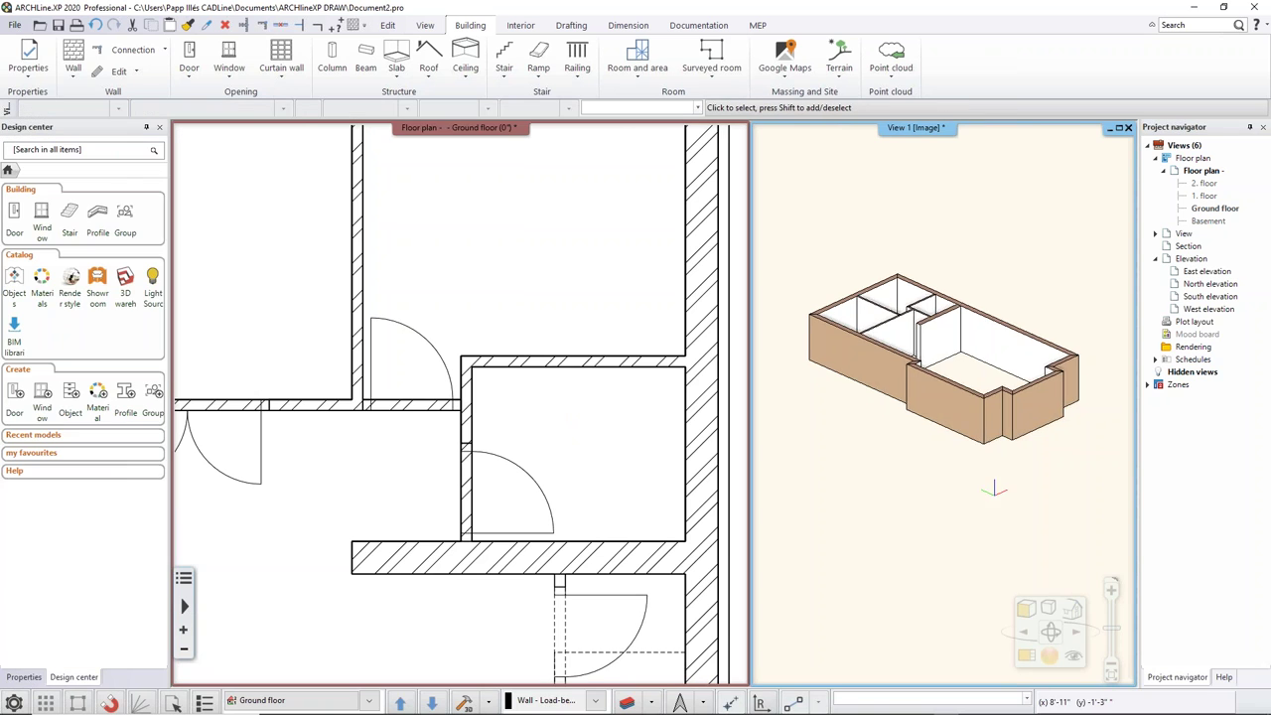
middle_drag(992, 487, 909, 385)
middle_drag(915, 432, 910, 455)
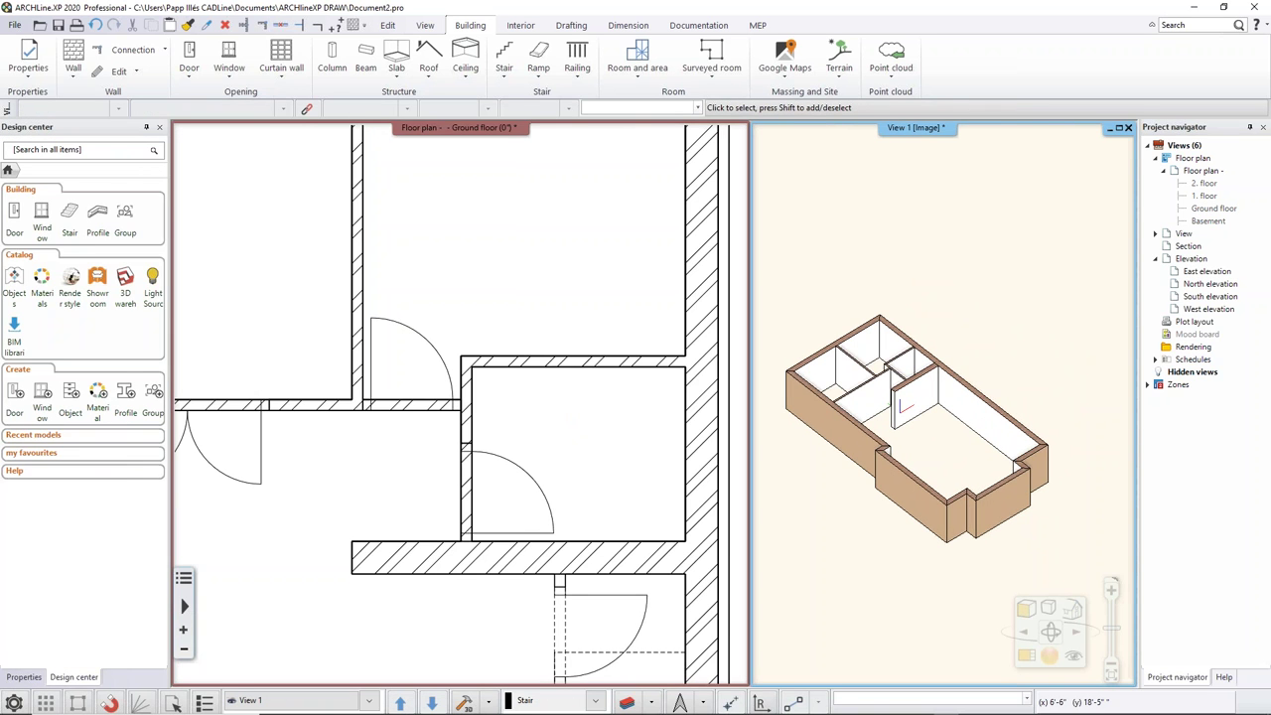
click(529, 402)
scroll(529, 402, down, 5)
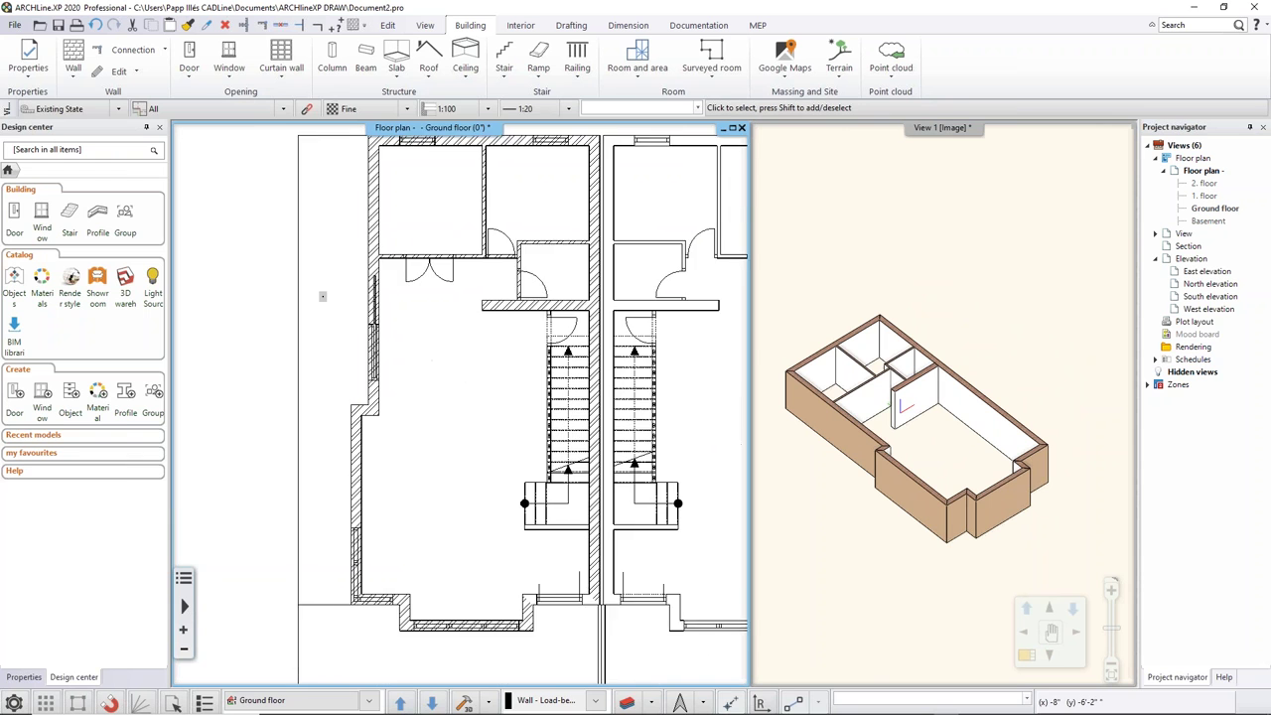
click(396, 68)
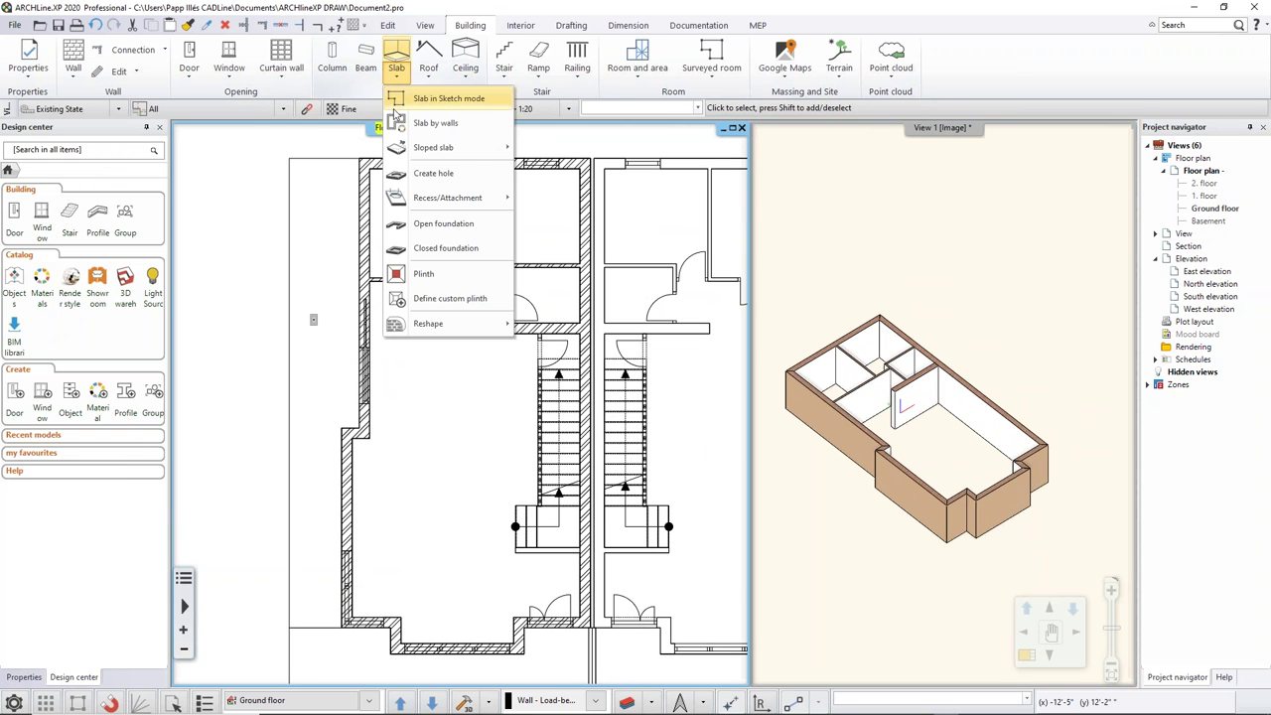
click(442, 123)
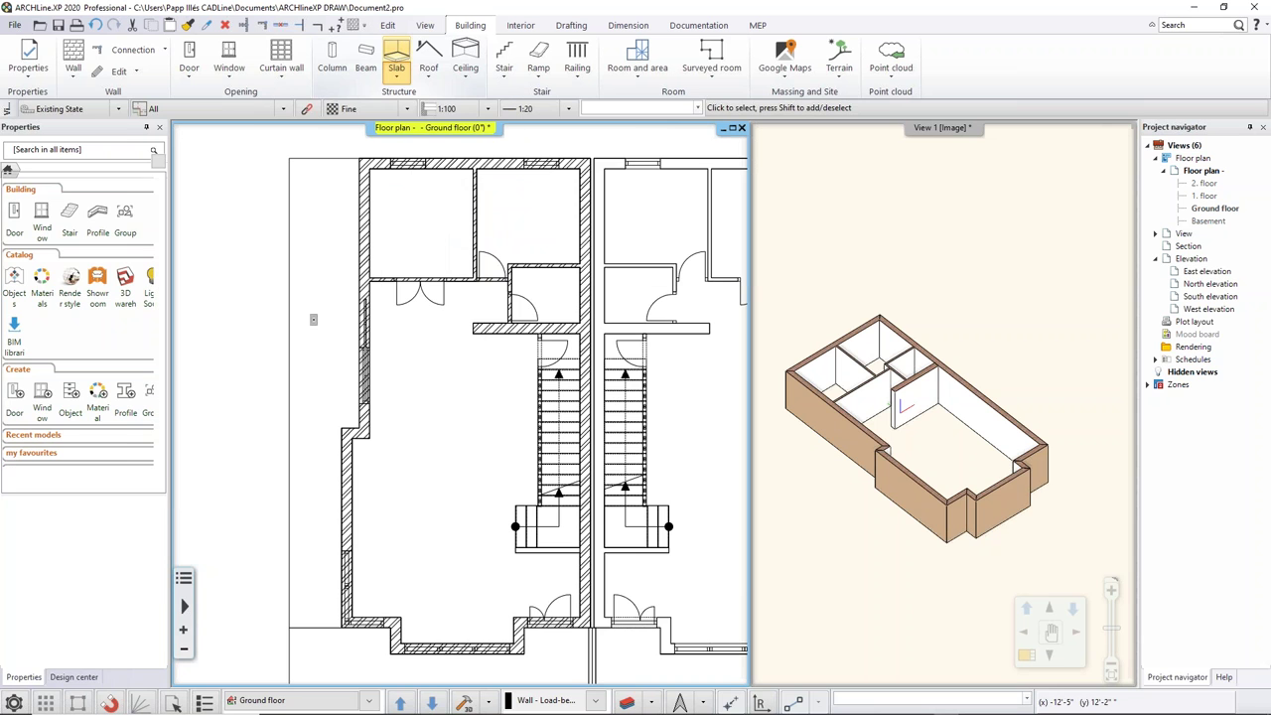
scroll(455, 283, down, 1)
drag(317, 164, 602, 652)
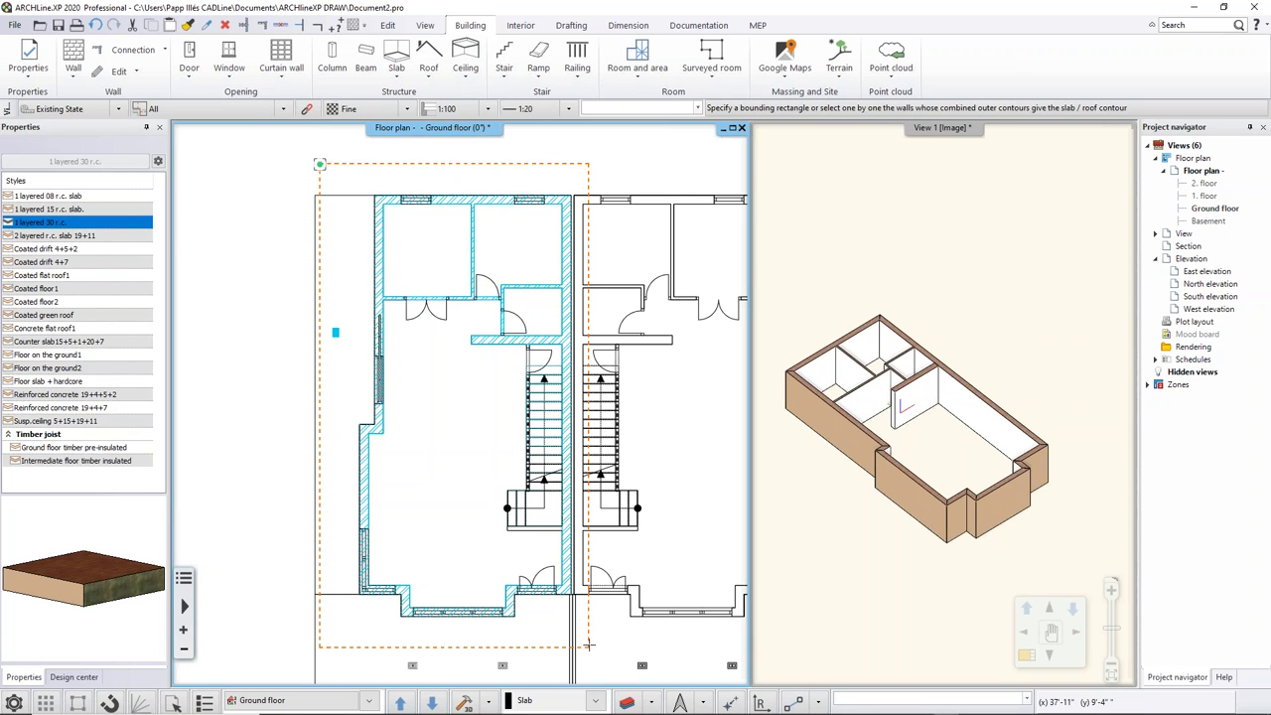
Step: Replace the floor slab's top material with 149_dark_parquet_flooring from the Parquet Decking materials, on this object only
mouse_move(924, 504)
middle_down()
mouse_move(946, 486)
mouse_move(939, 494)
middle_up()
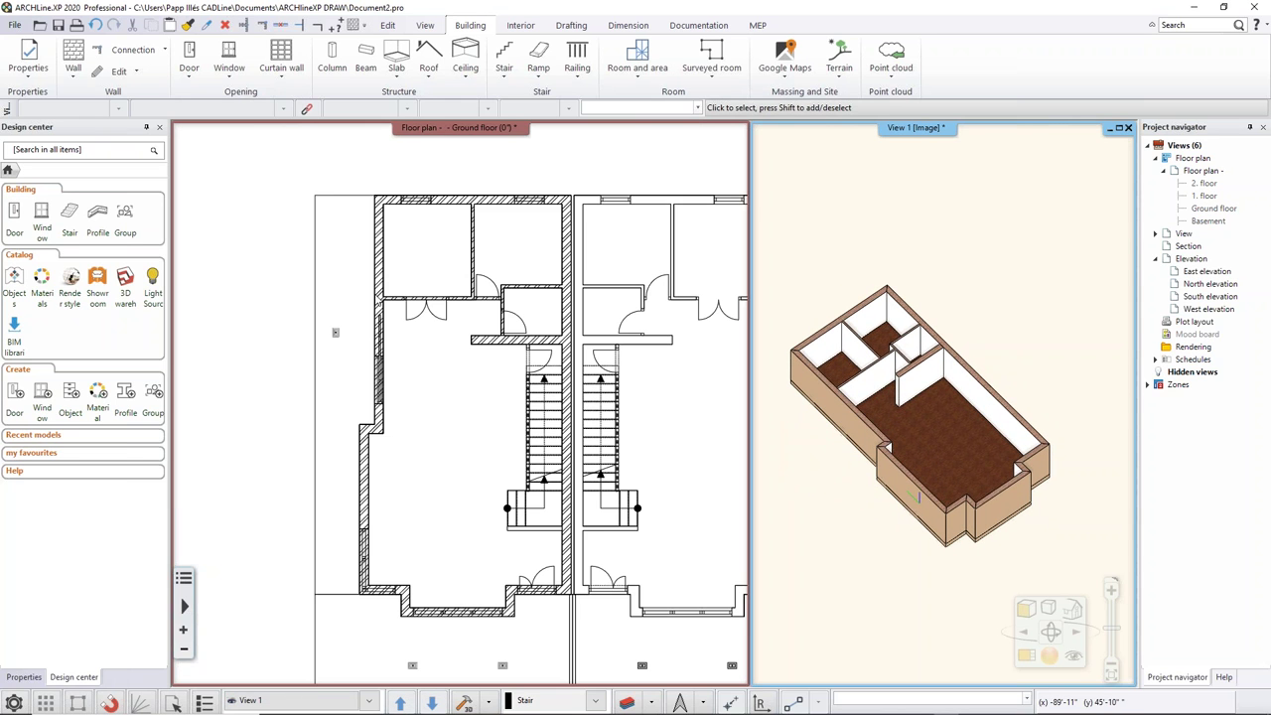
click(42, 283)
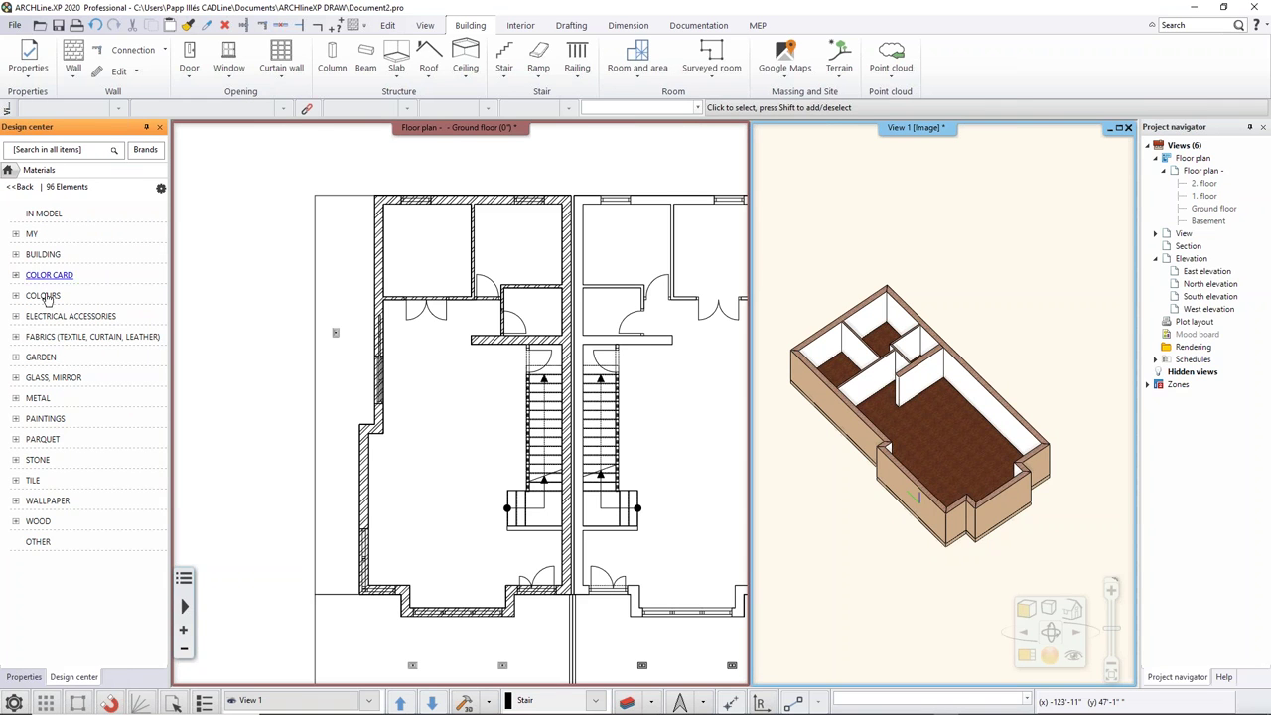
click(45, 439)
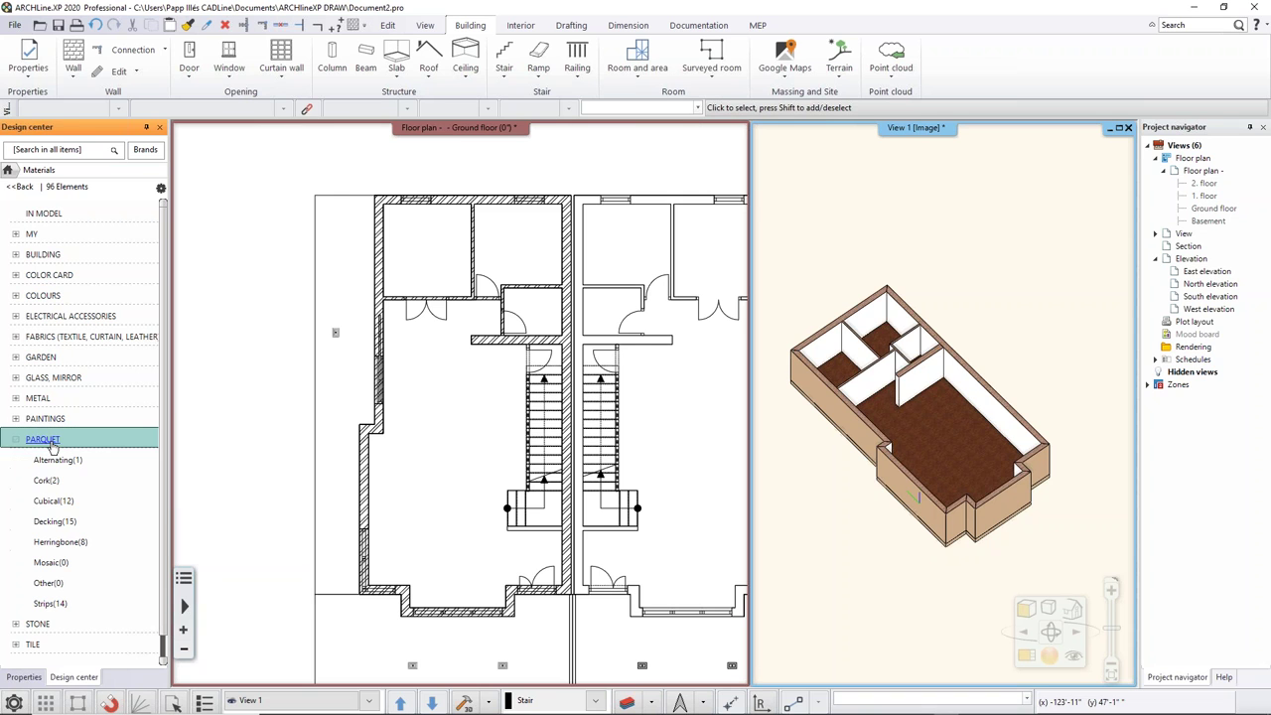
click(55, 521)
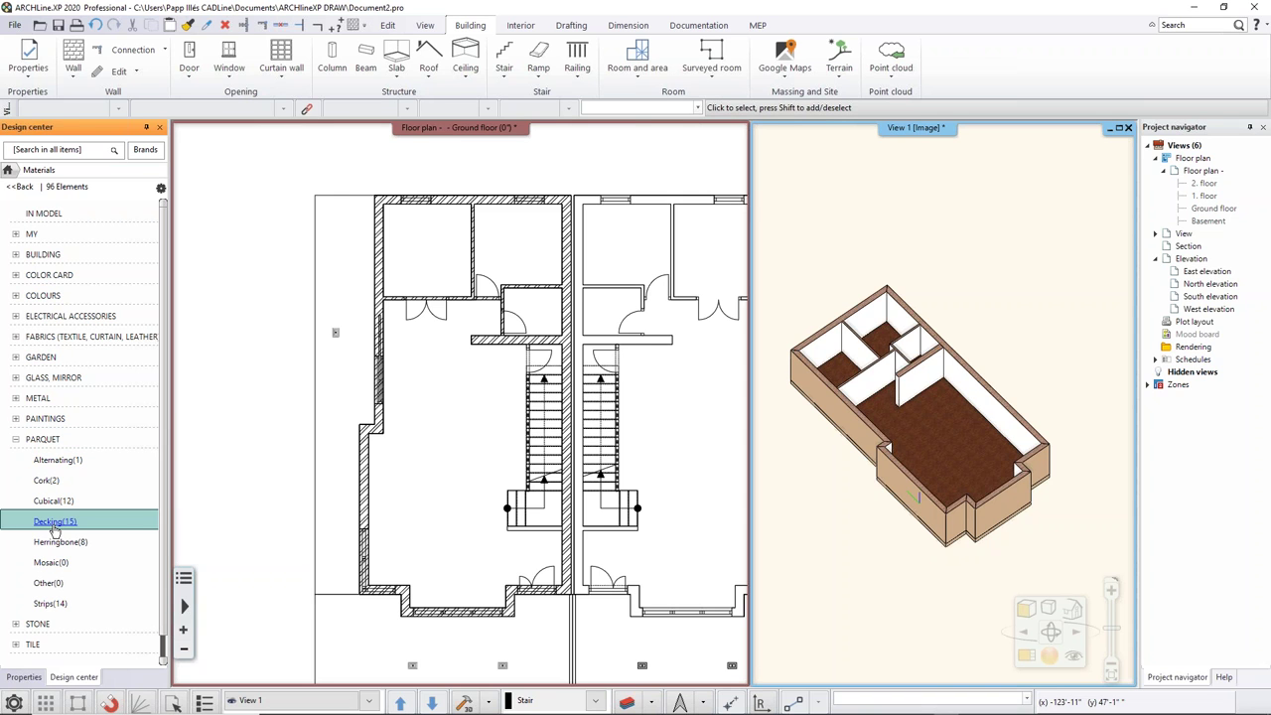
mouse_move(33, 236)
mouse_down()
mouse_move(732, 439)
mouse_move(919, 430)
mouse_up()
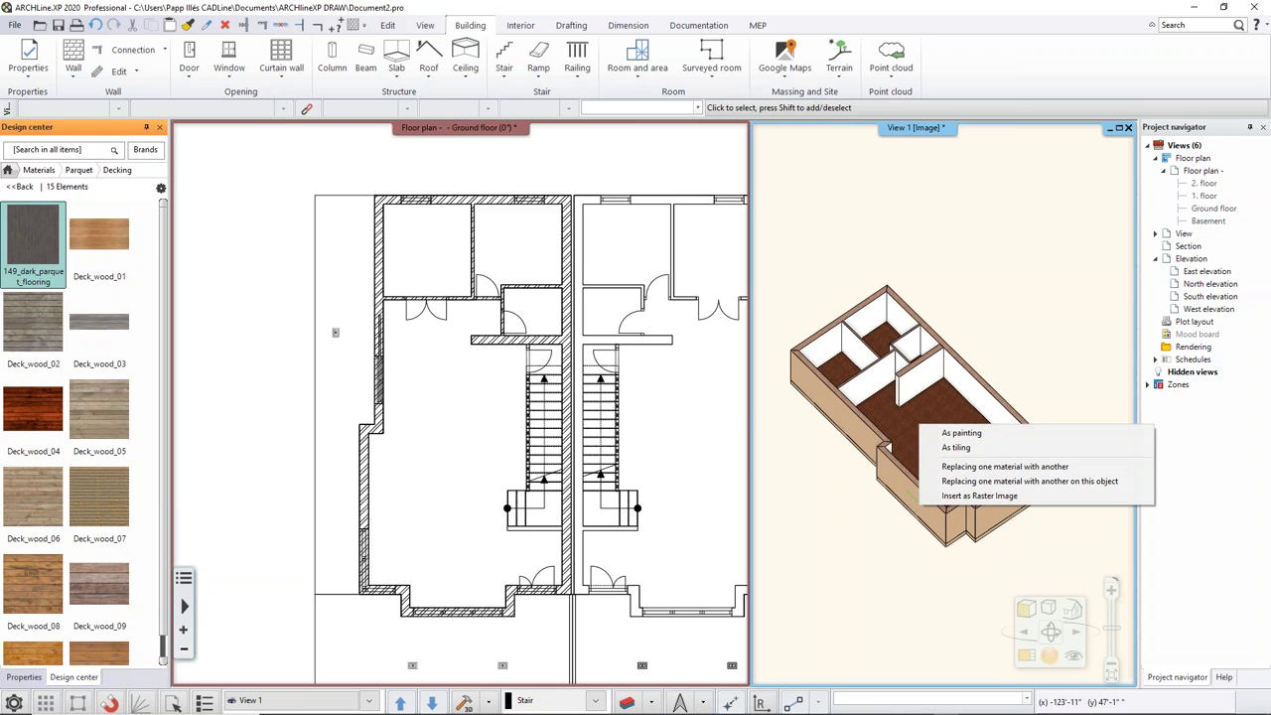
click(981, 480)
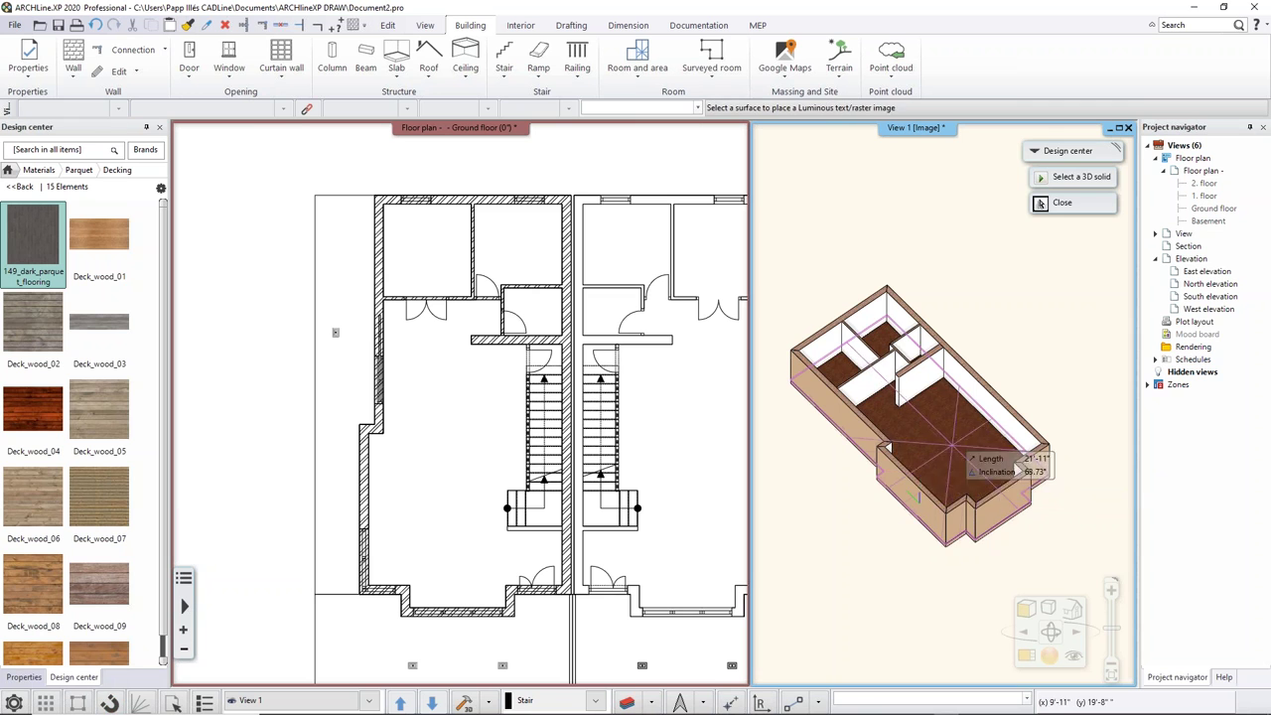
scroll(918, 496, up, 4)
scroll(930, 453, down, 4)
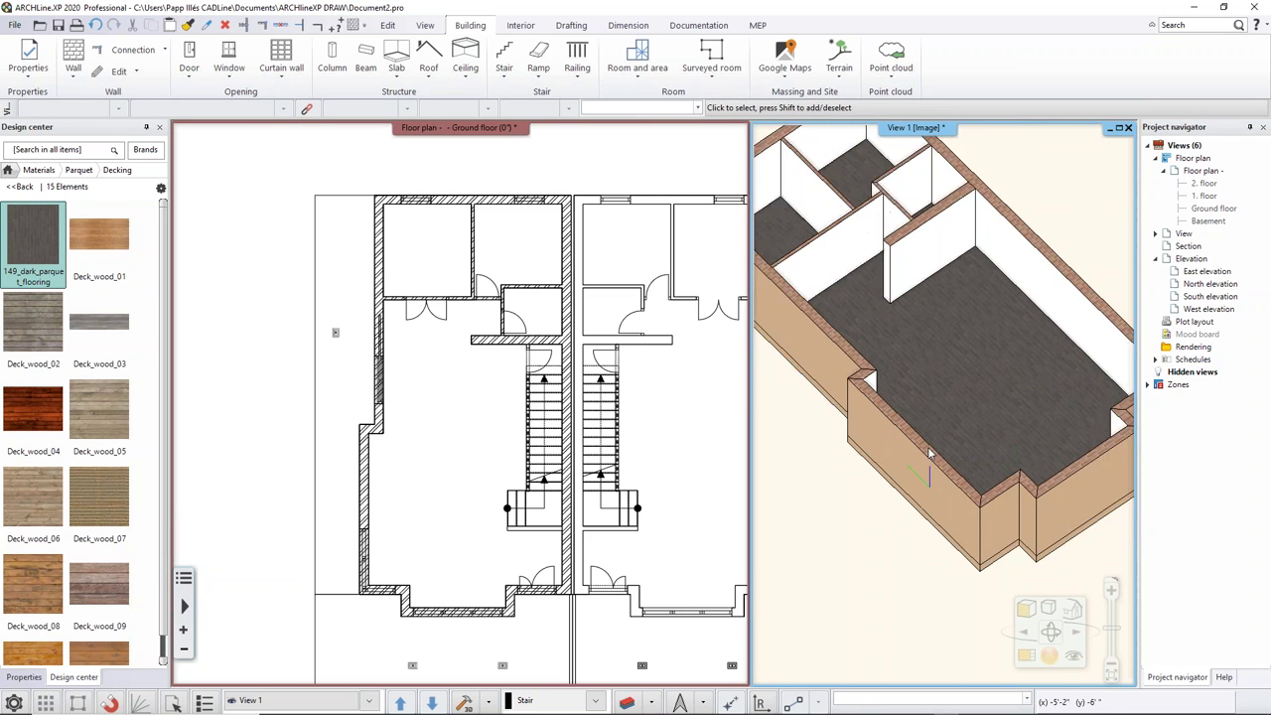
Step: Sketch a "1 layered 30 r.c." slab over the strip between the unit's outer side wall and the plot boundary line
middle_drag(929, 453, 934, 480)
click(347, 355)
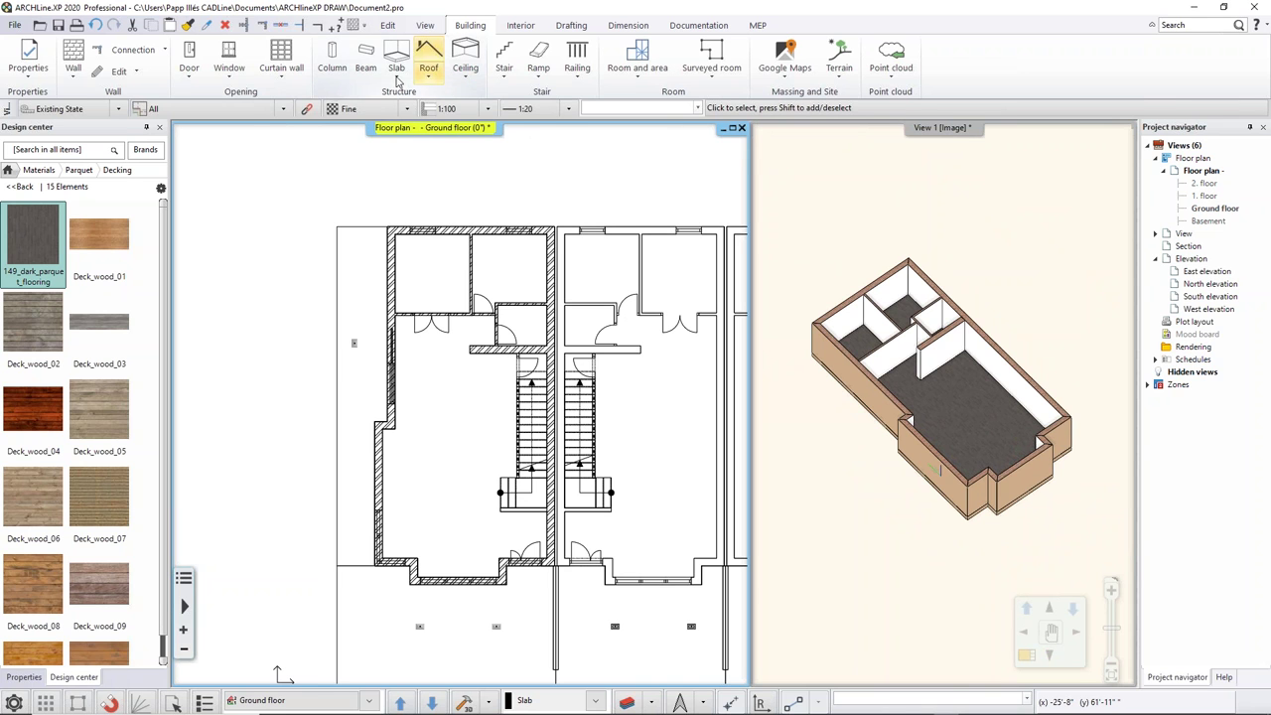
click(396, 62)
click(407, 121)
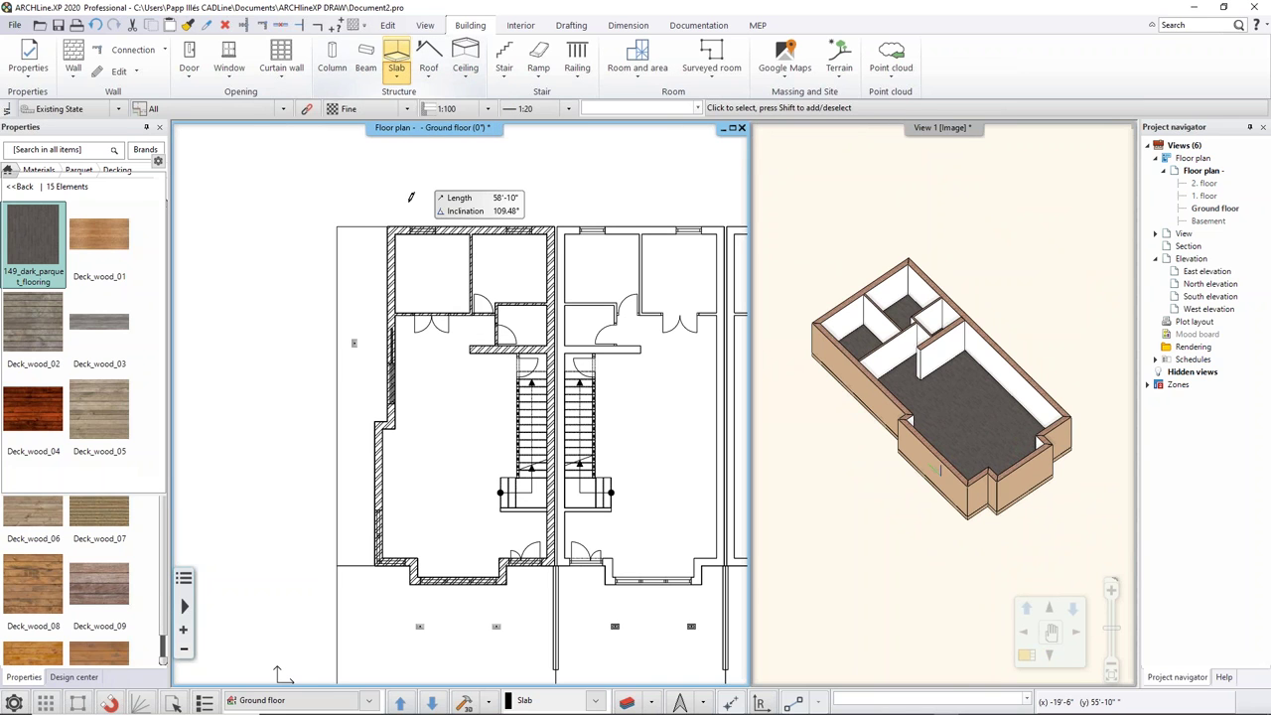
click(387, 227)
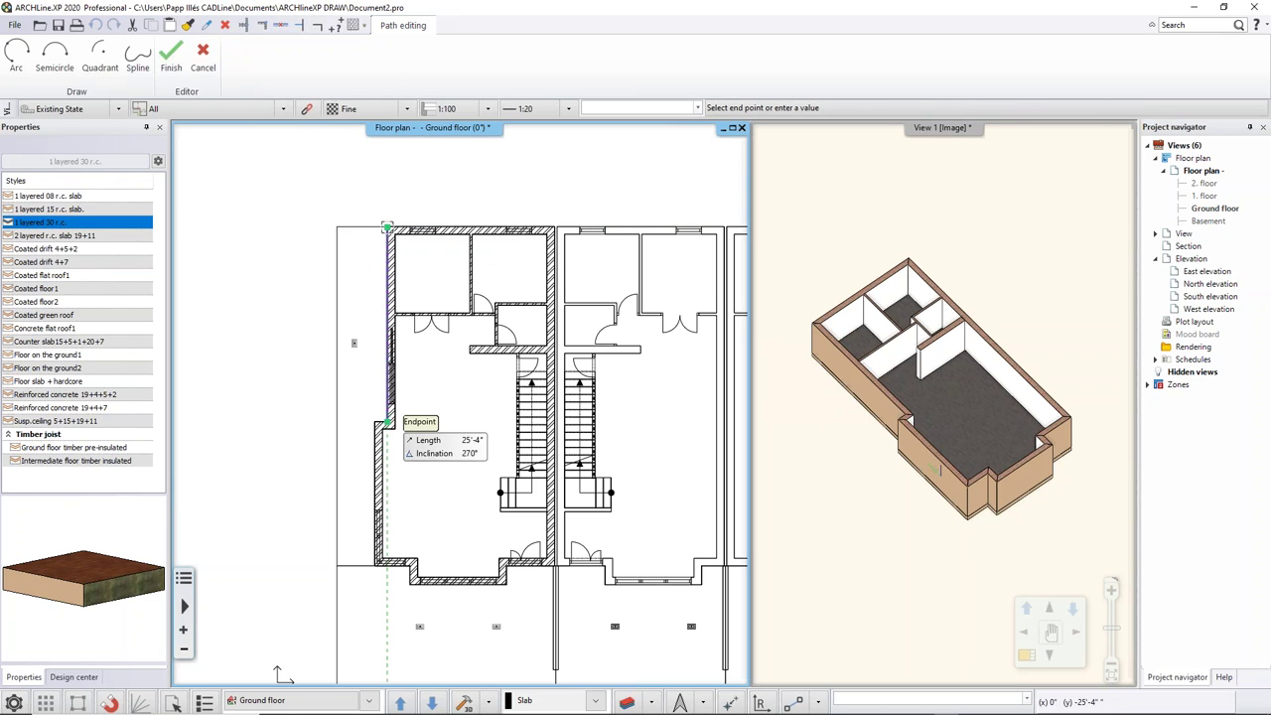
click(386, 421)
click(375, 422)
click(375, 565)
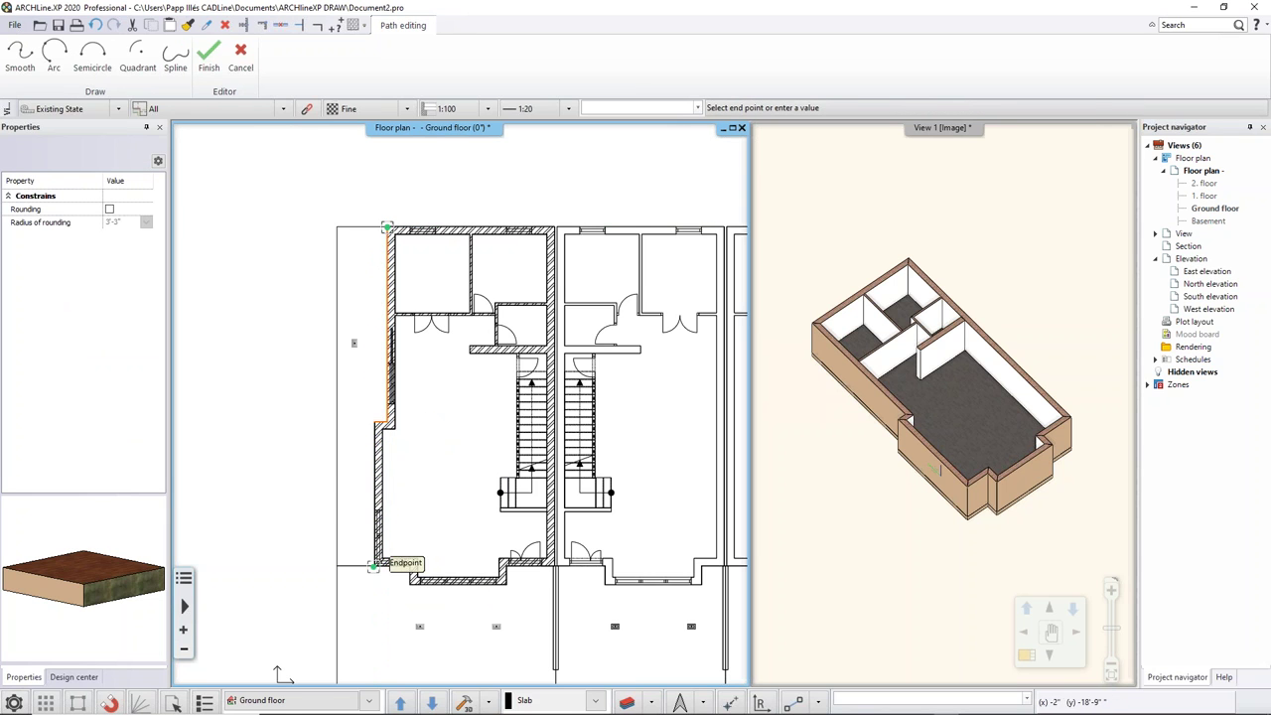
click(337, 565)
click(338, 227)
key(Return)
key(Escape)
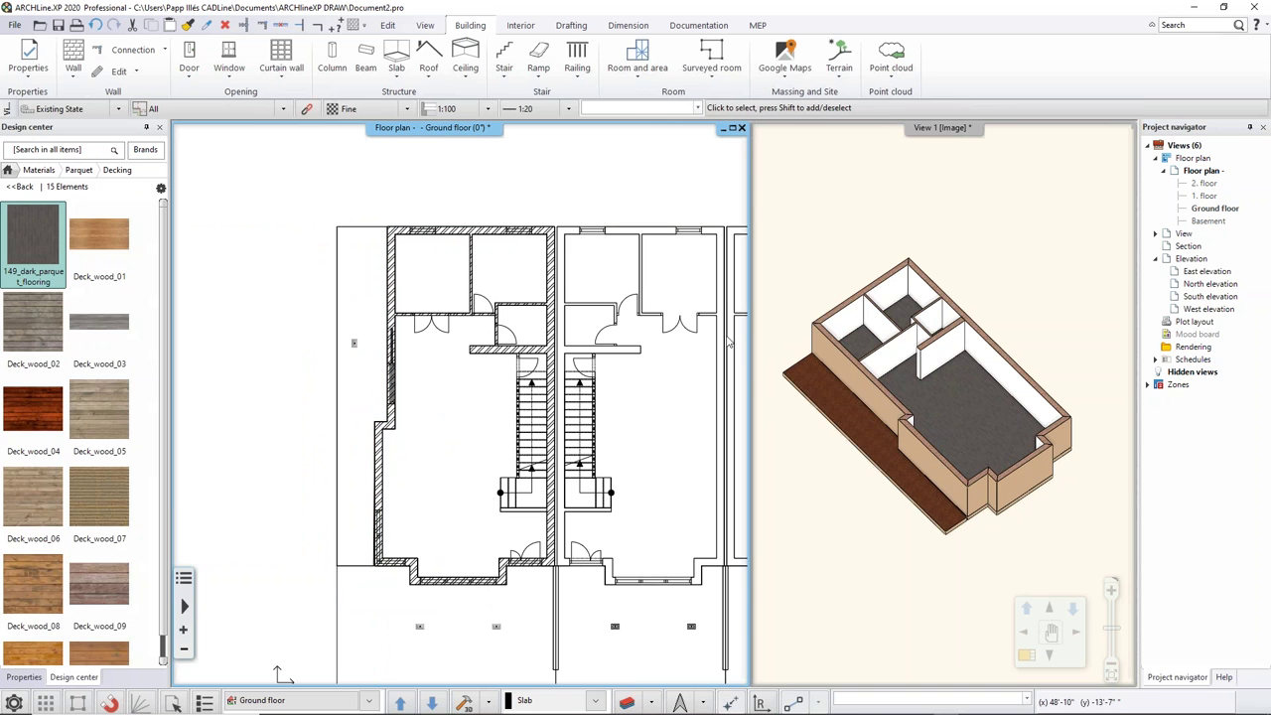
Step: Make the side strip slab use the same material on all its faces
middle_drag(839, 407, 836, 413)
click(835, 411)
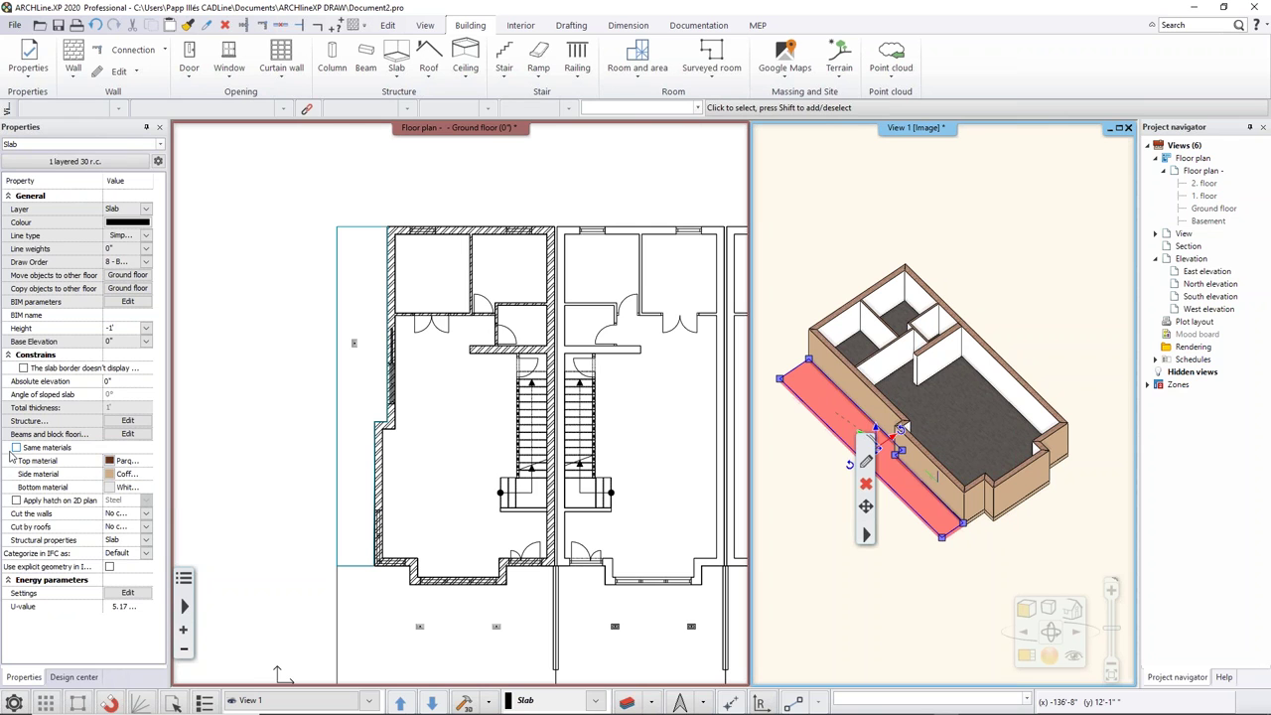
click(15, 448)
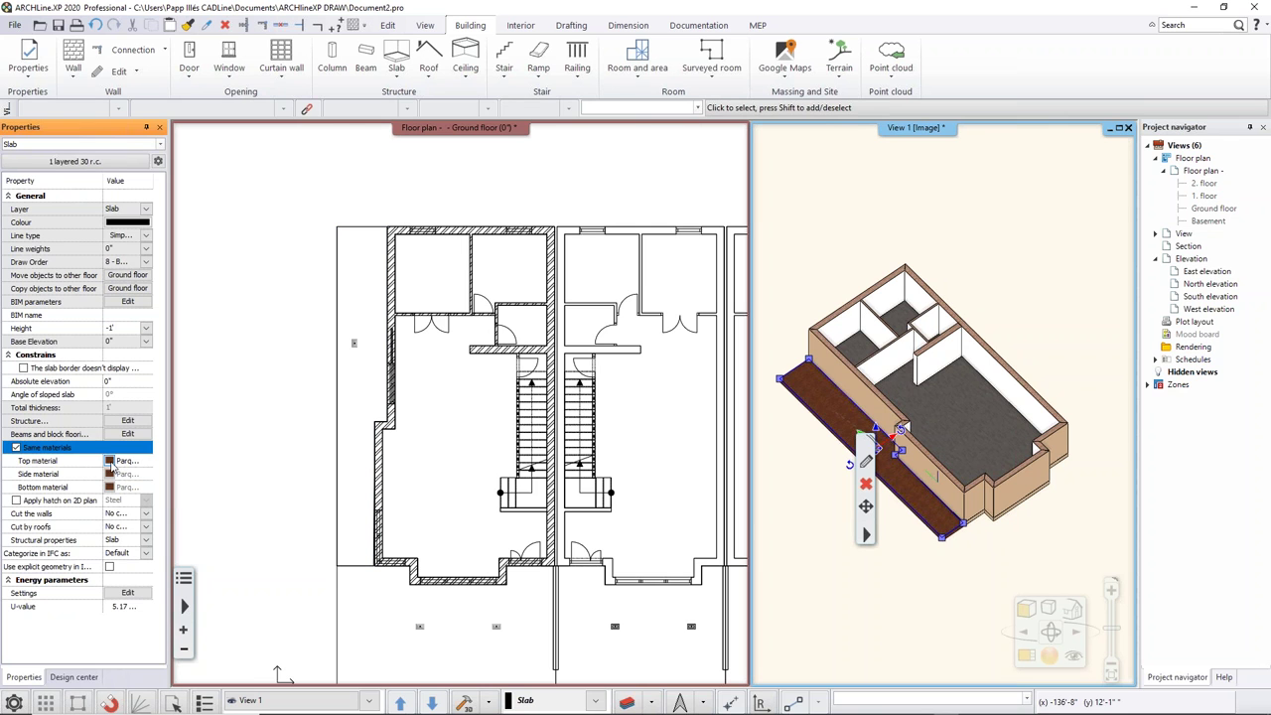
Step: Search the materials for "concrete" and set the side strip slab's material to Concrete3
click(113, 465)
click(112, 463)
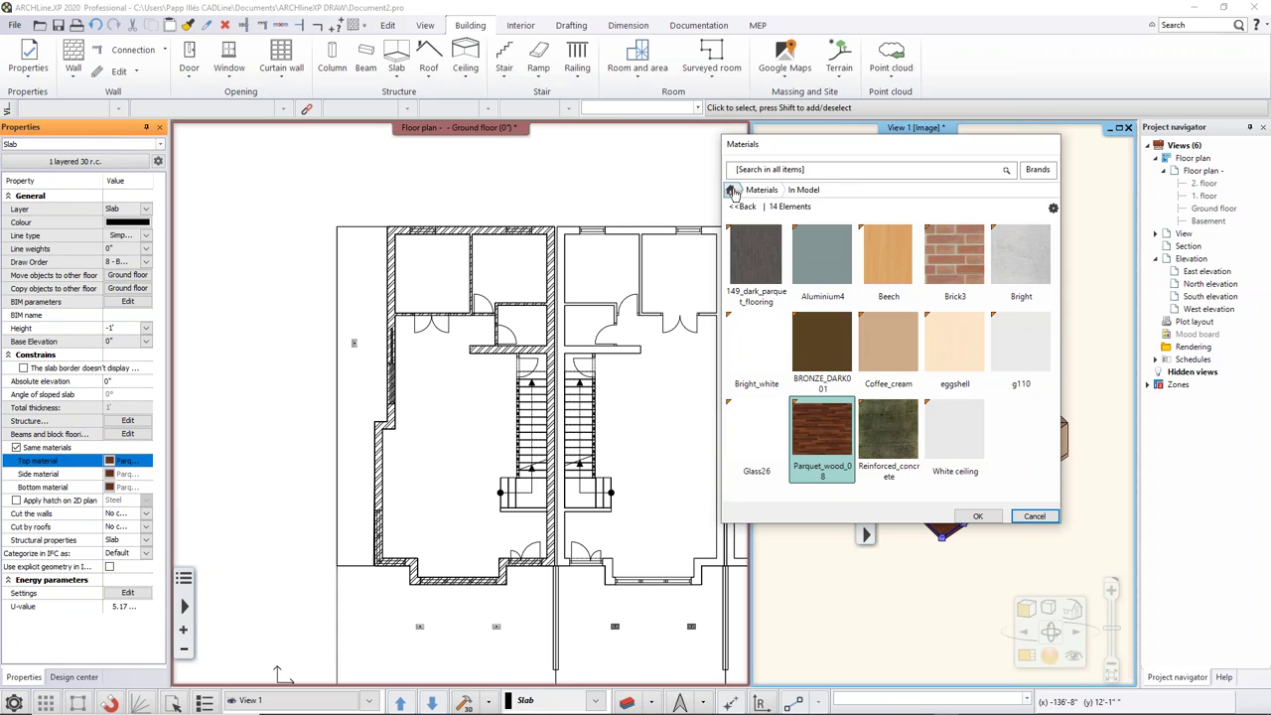
click(763, 190)
click(764, 171)
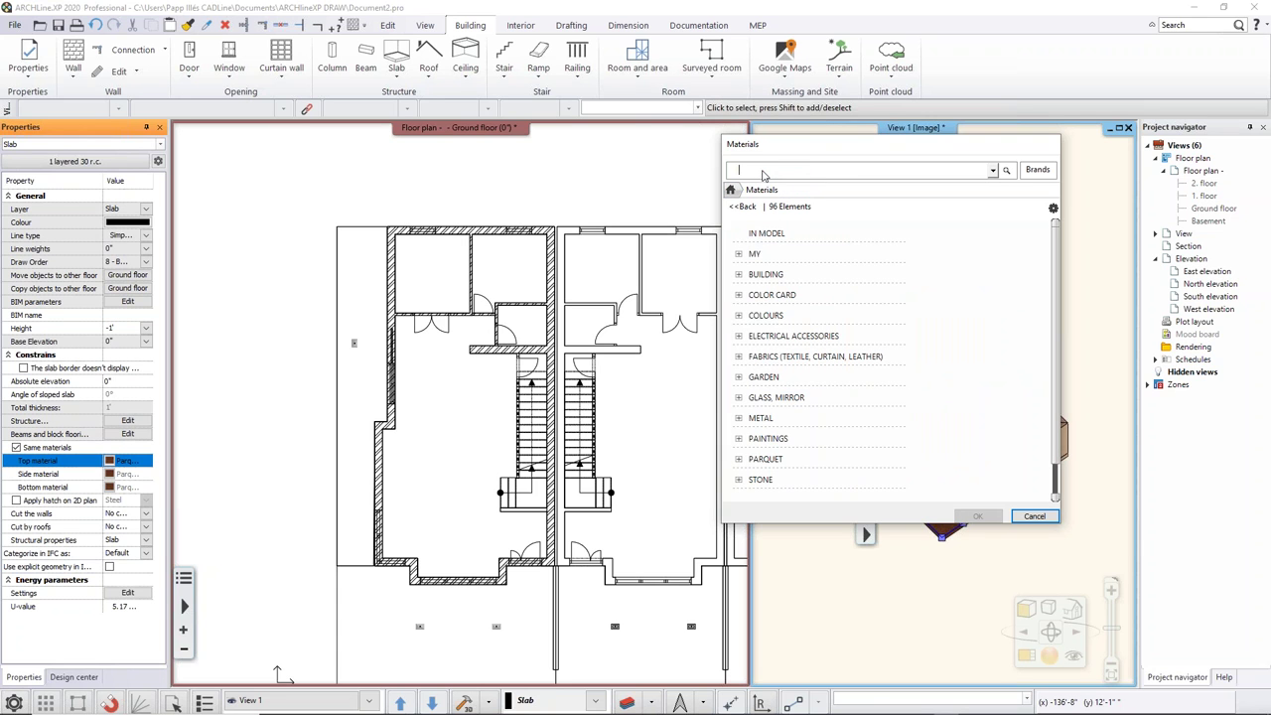
text(concrete)
key(Return)
mouse_move(837, 256)
double_click(837, 301)
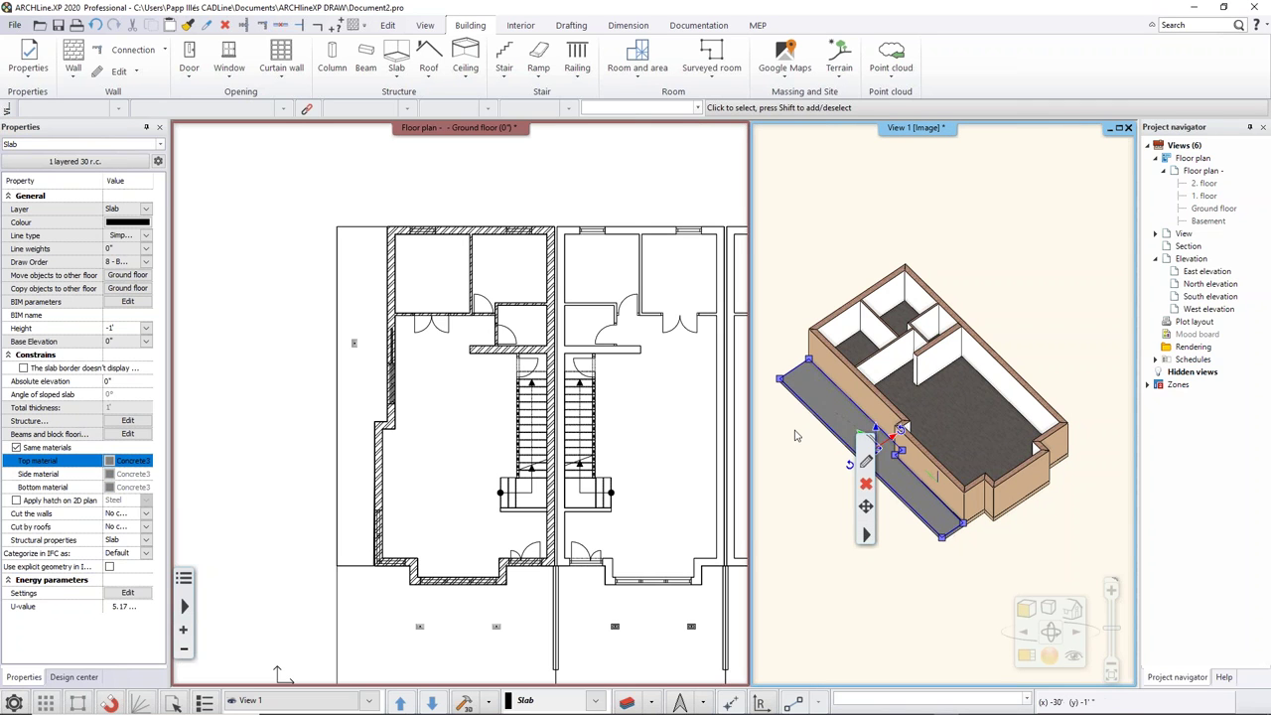
click(792, 431)
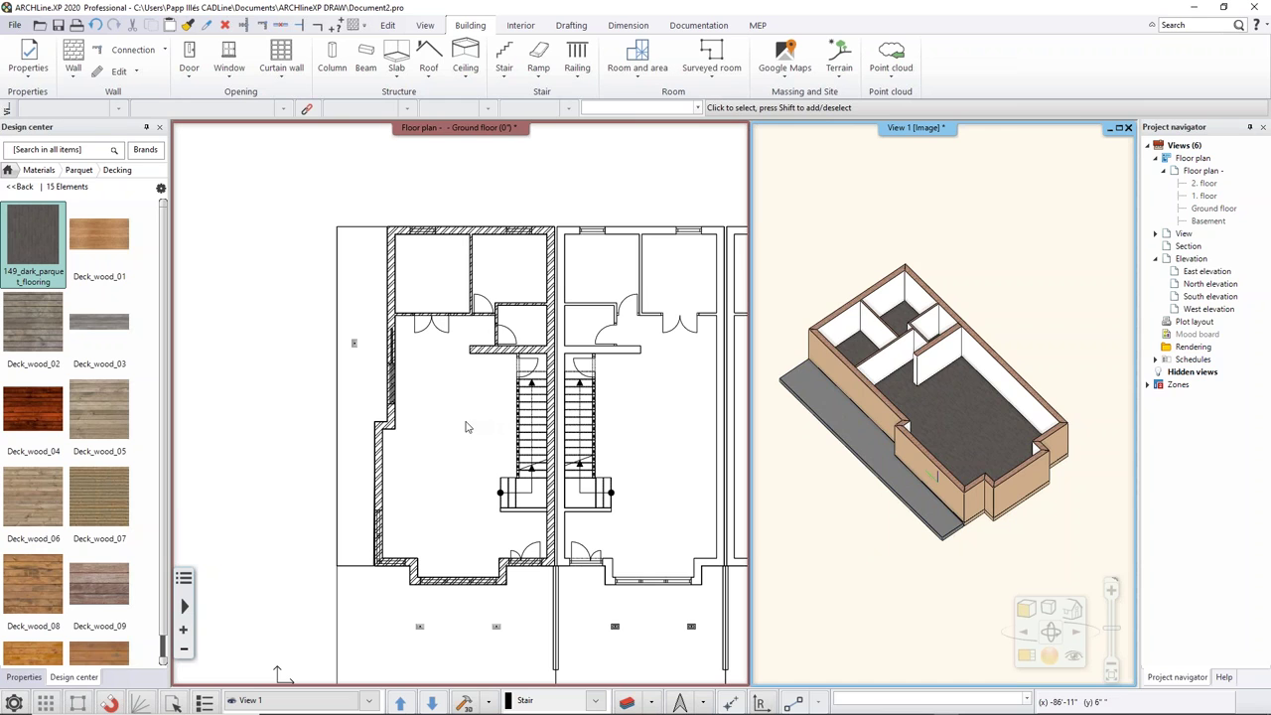
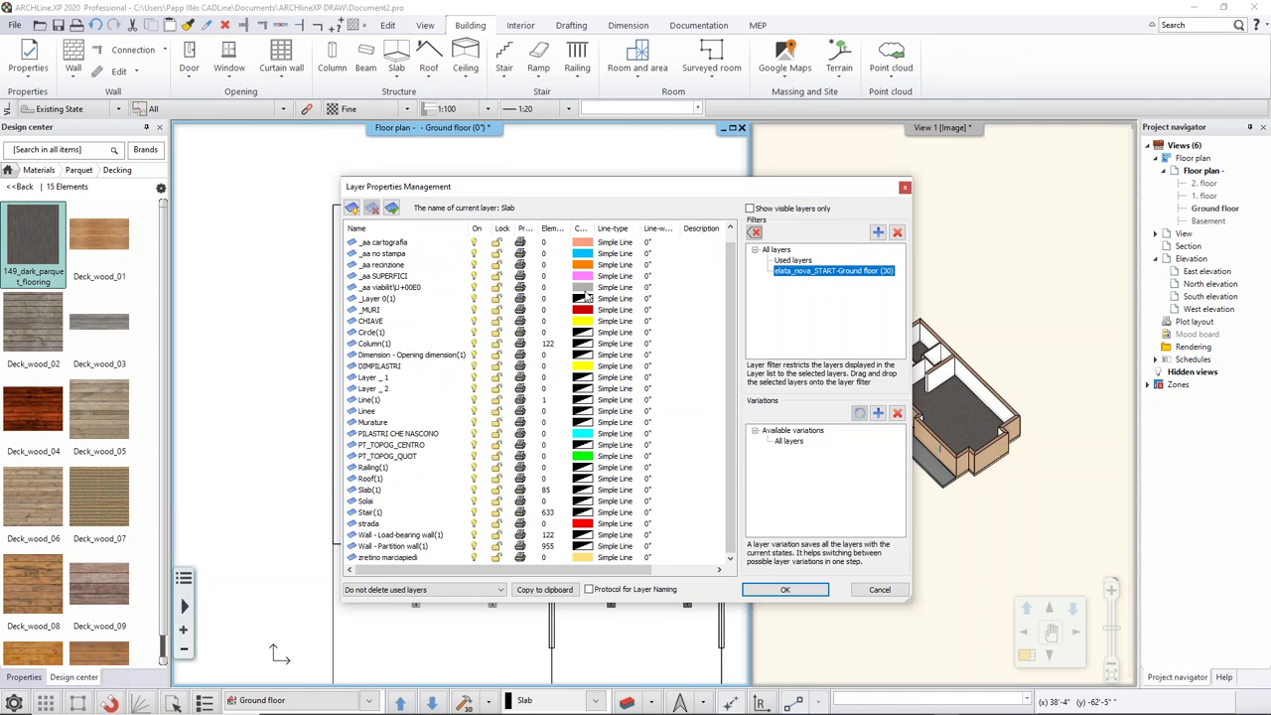
Step: Turn off and lock all layers in the elata_nova_START-Ground floor layer filter
click(385, 321)
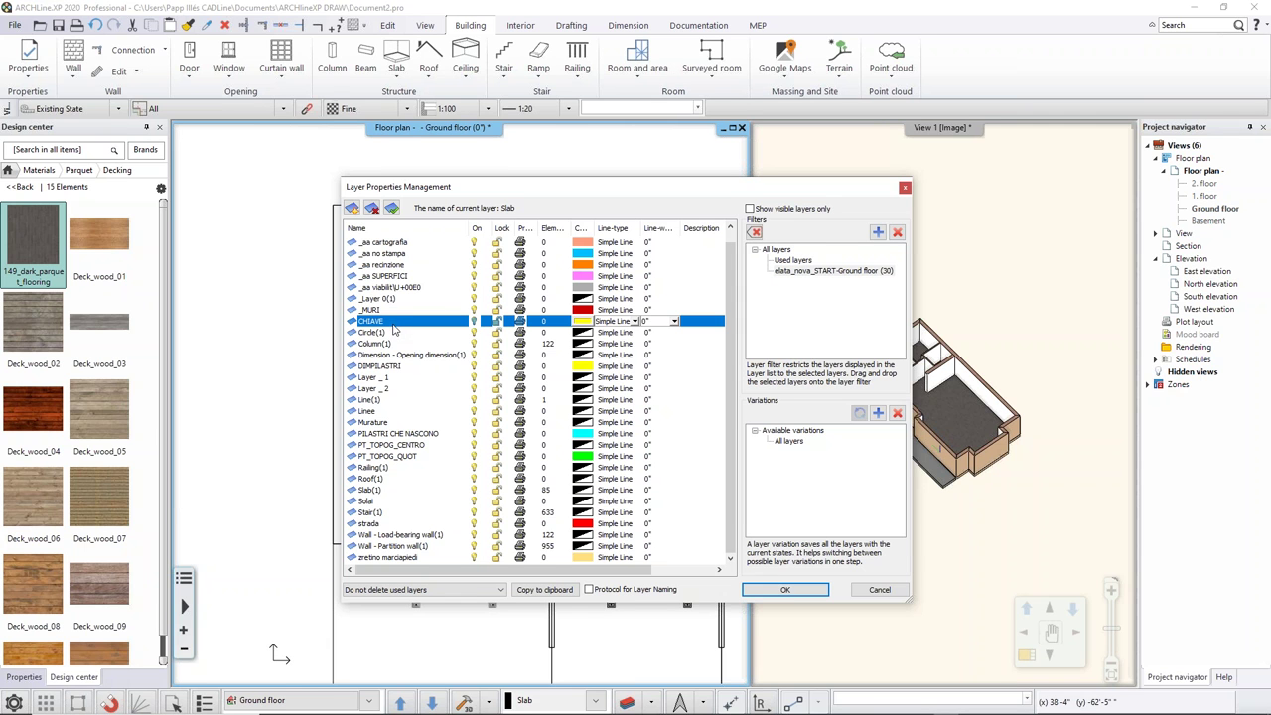
click(386, 234)
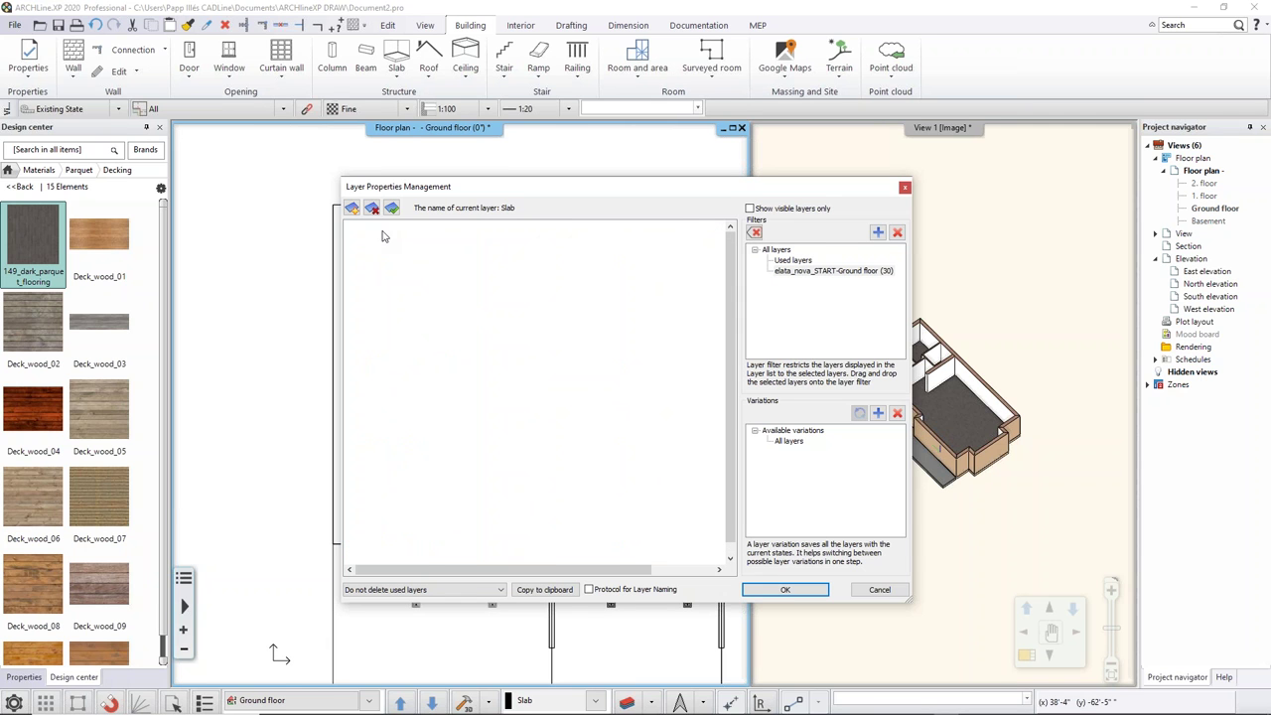
click(385, 235)
click(385, 242)
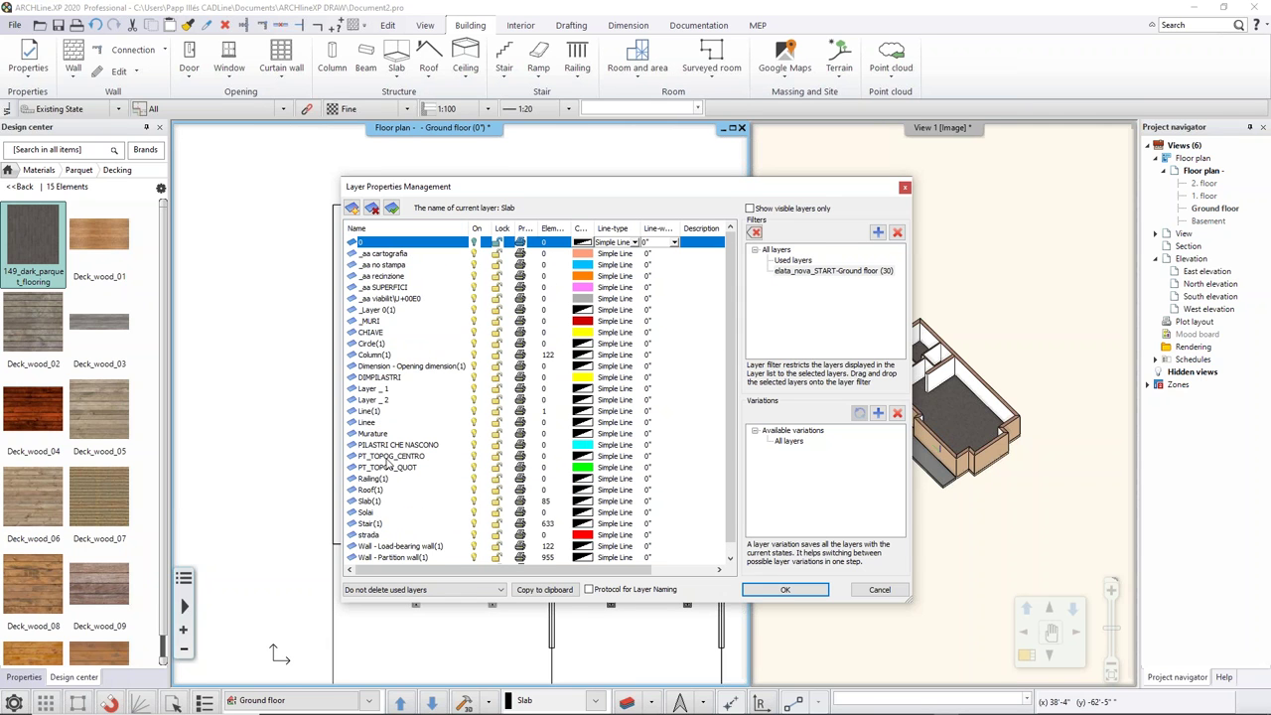
shift+click(381, 555)
click(399, 390)
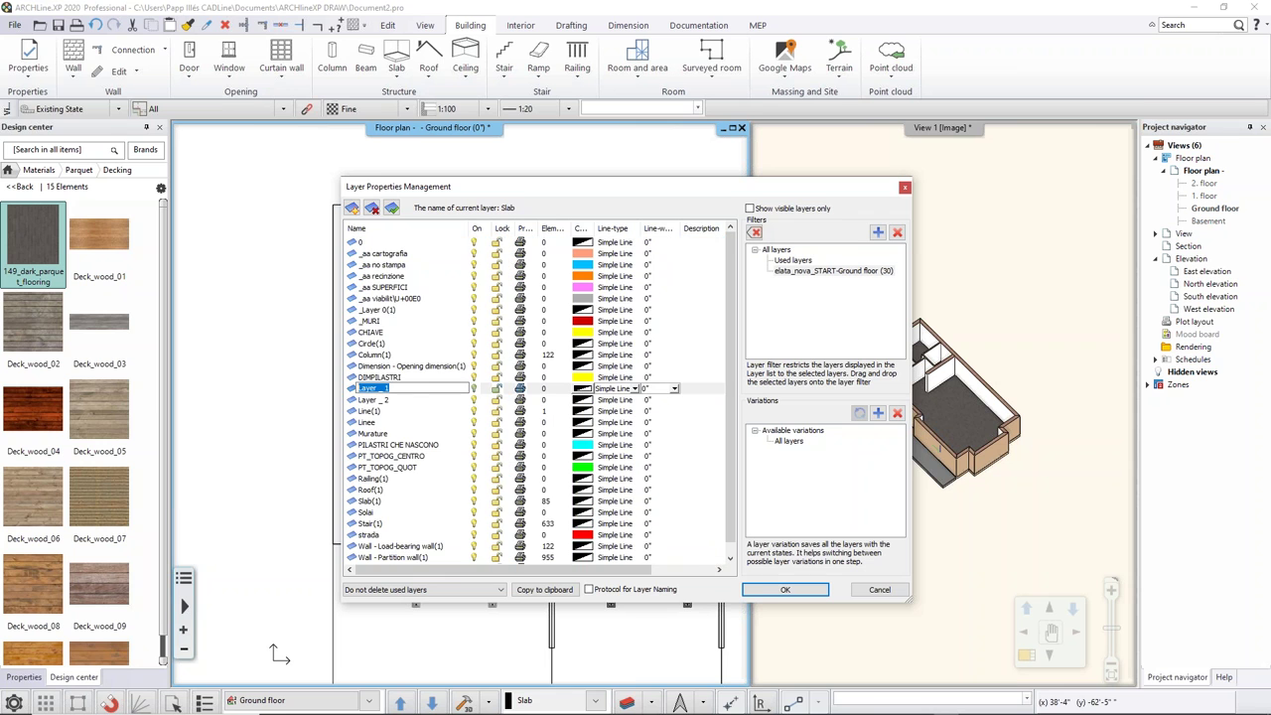
click(401, 369)
key(ctrl+a)
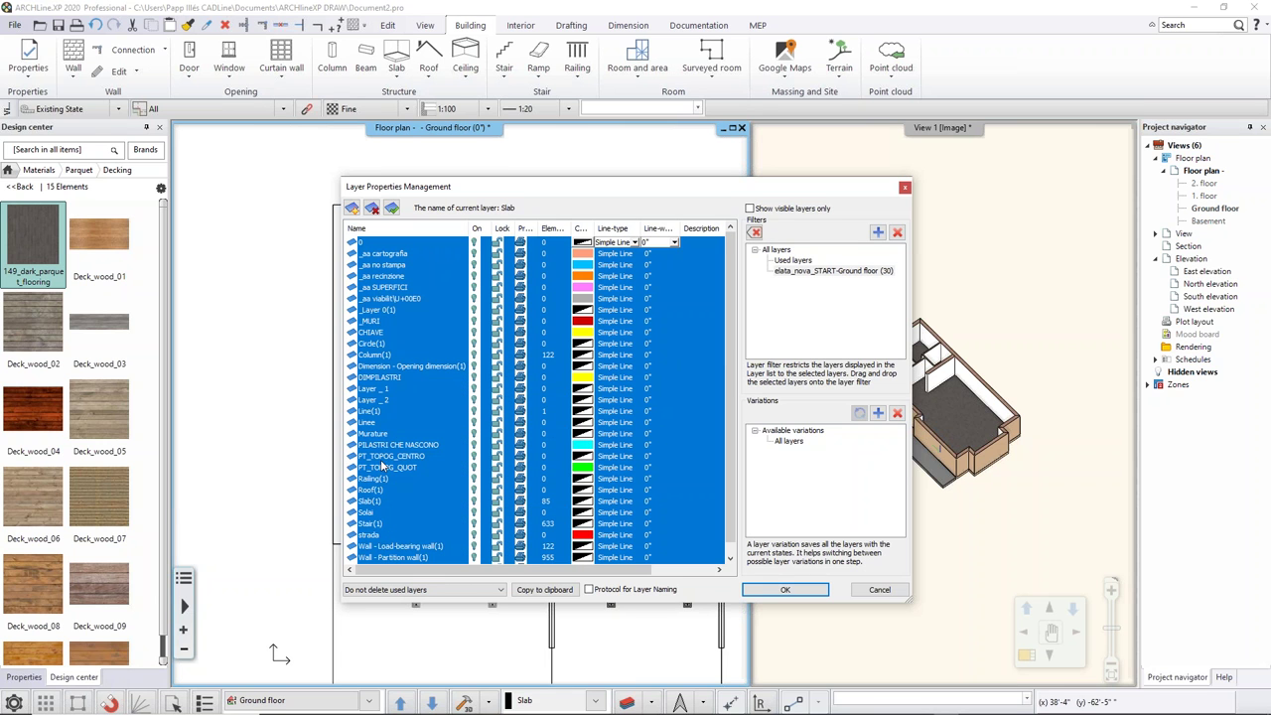
click(474, 247)
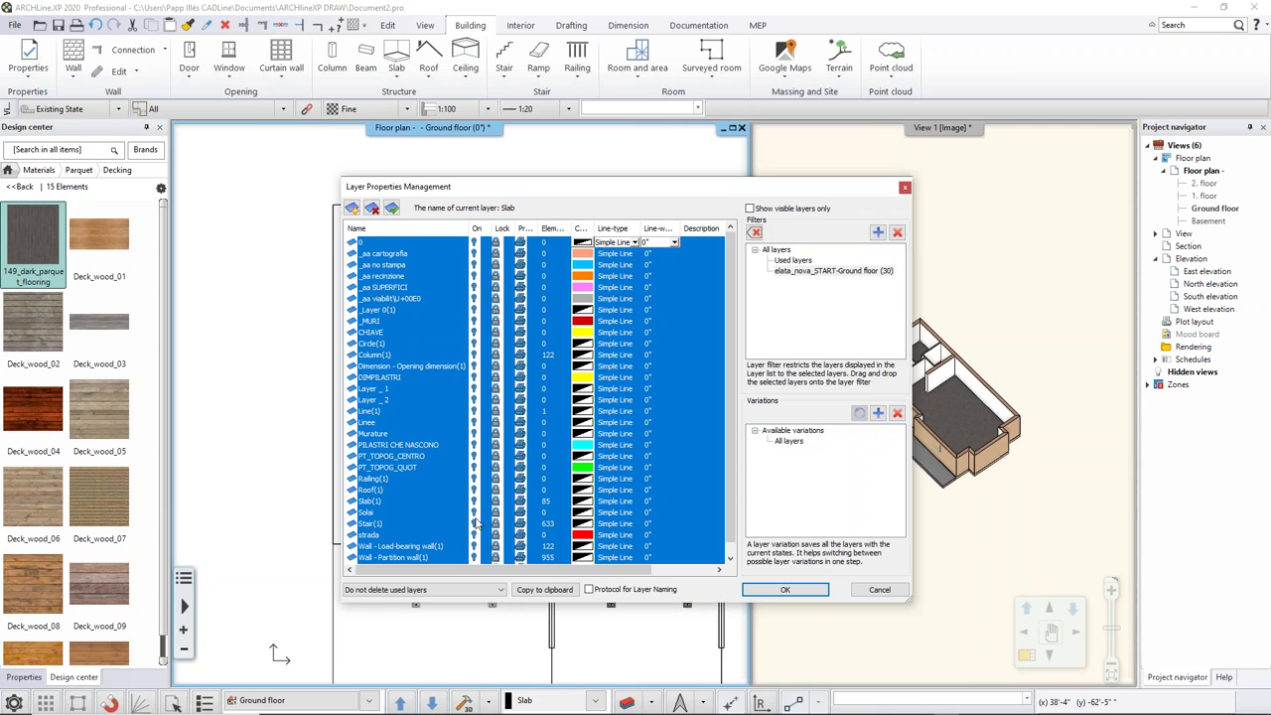
click(785, 590)
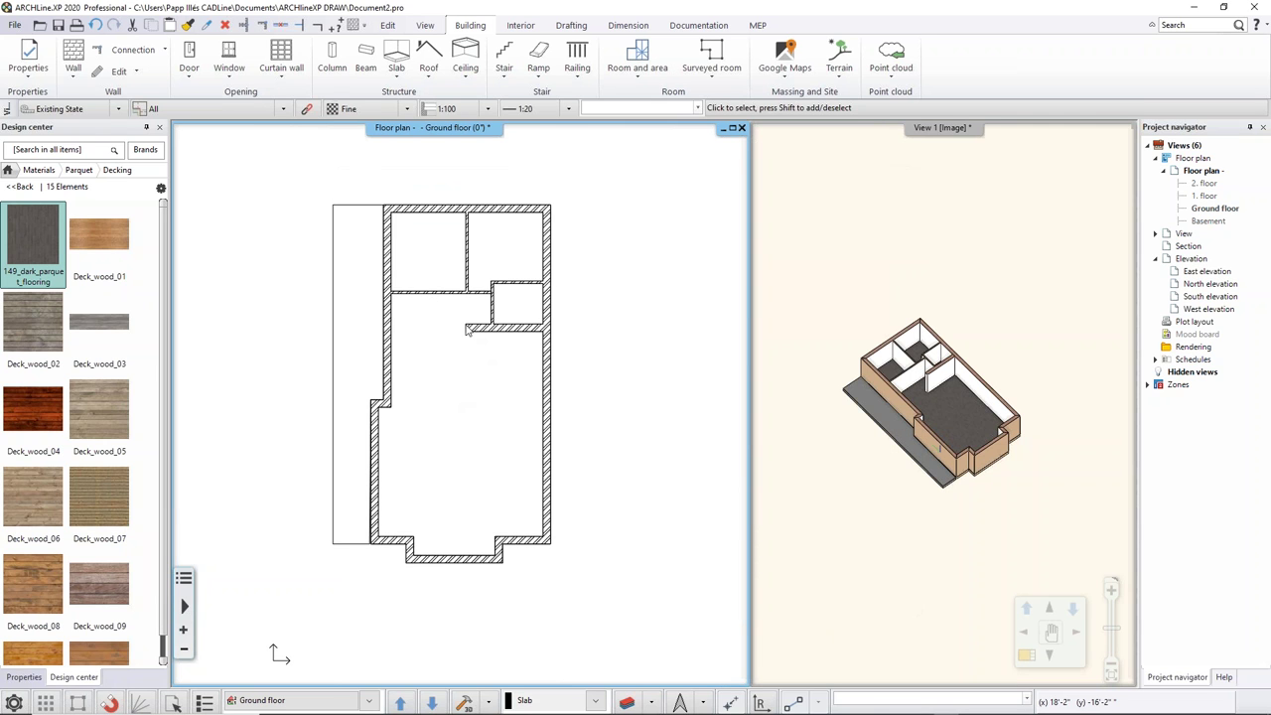
Step: Move the side strip slab's lower inner corner node onto the outer corner of the unit's side wall
middle_drag(443, 347, 468, 346)
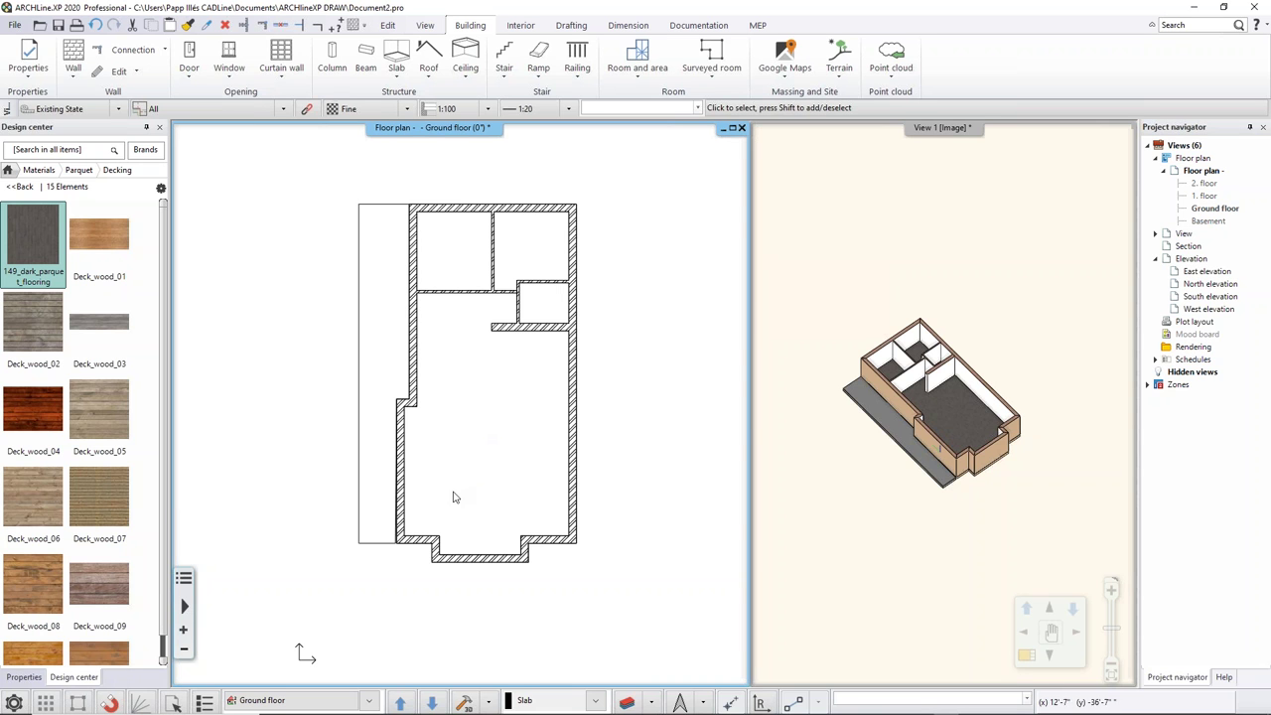
middle_drag(458, 489, 491, 478)
scroll(440, 490, up, 5)
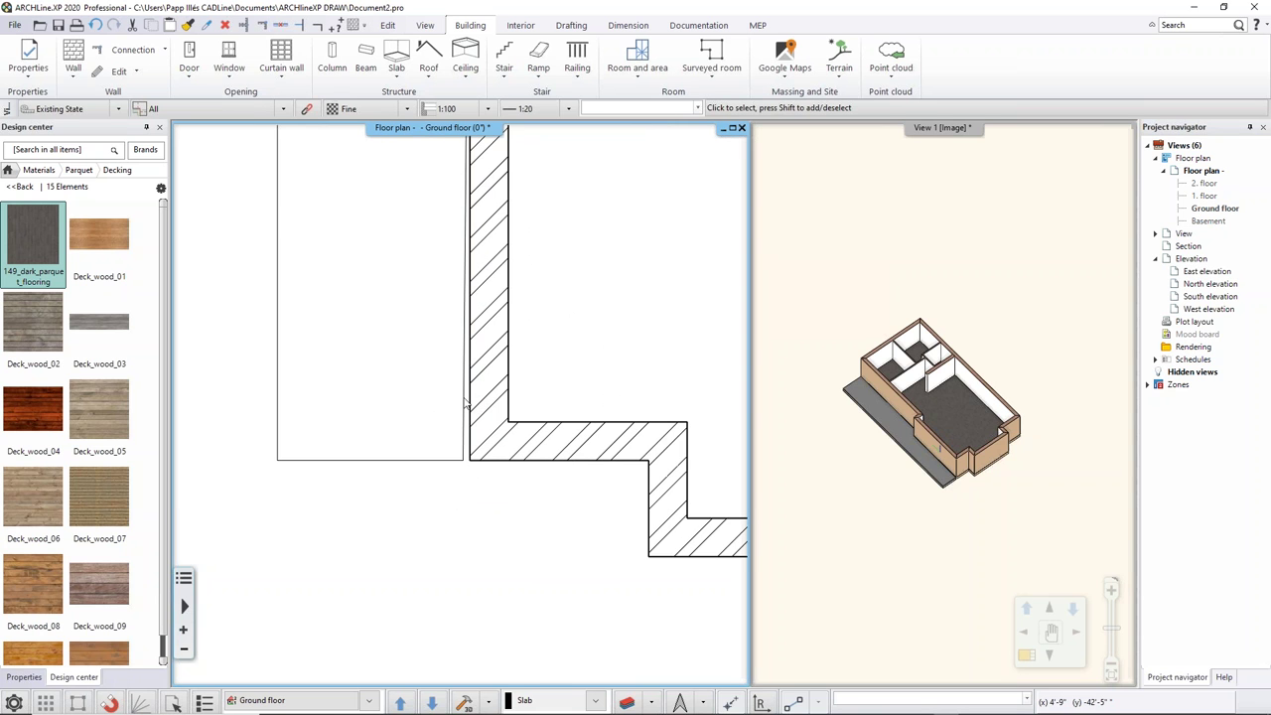
click(459, 463)
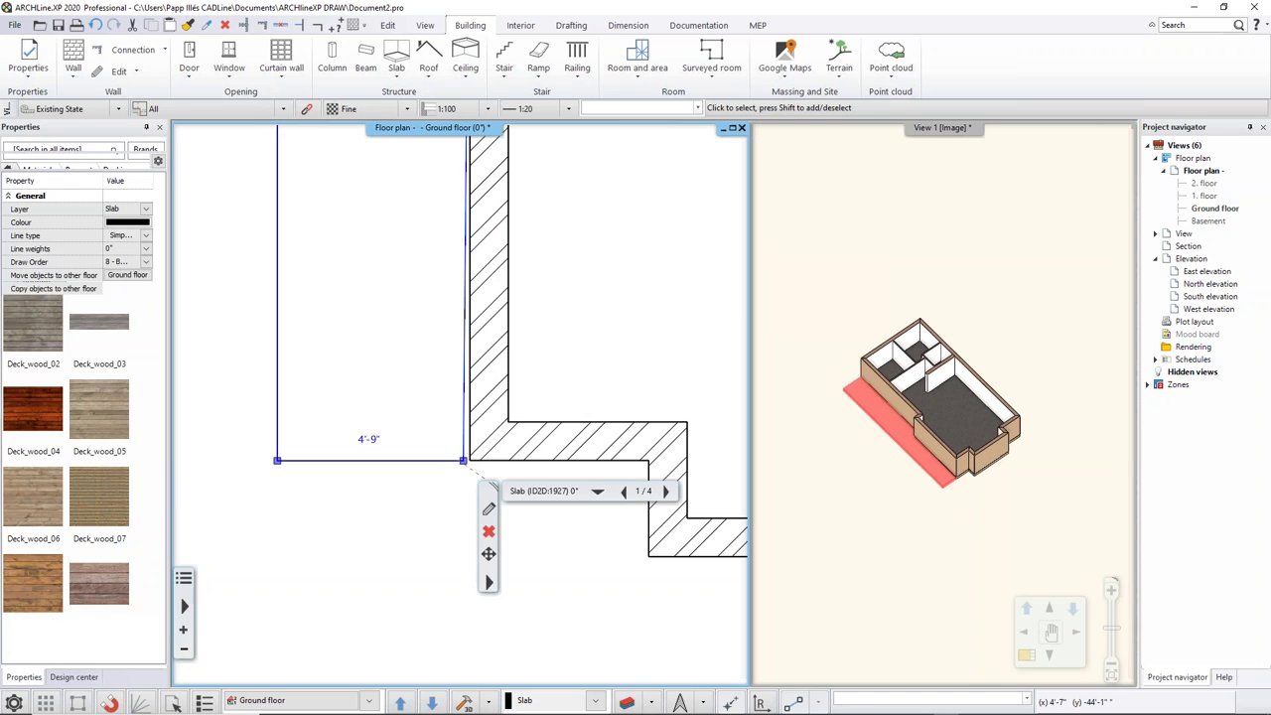
mouse_move(463, 461)
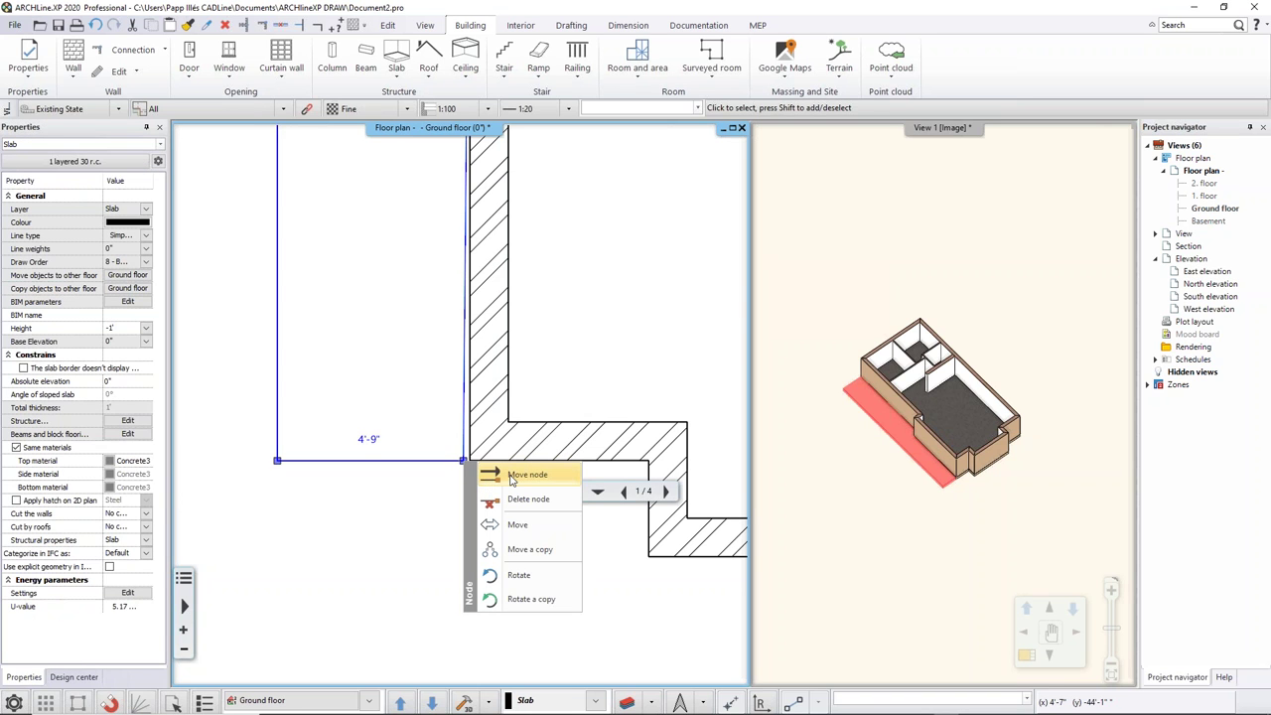
click(527, 474)
click(470, 460)
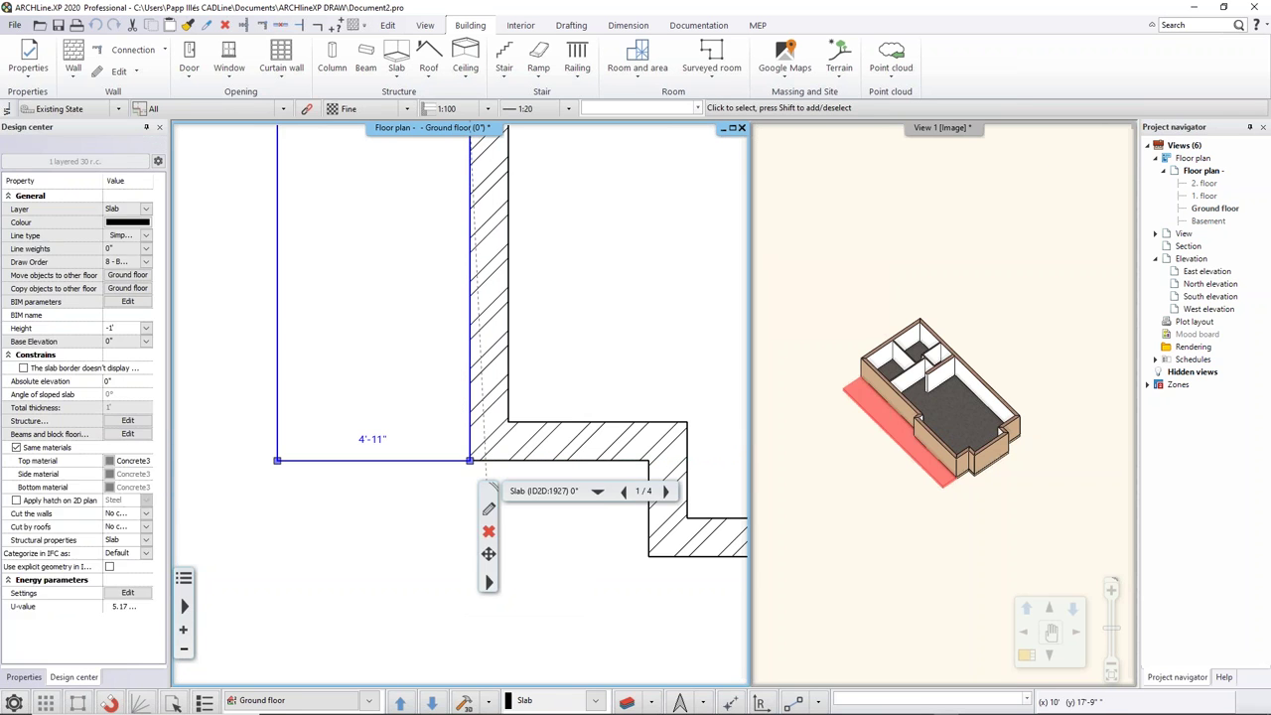
key(Escape)
scroll(394, 403, down, 3)
middle_drag(408, 337, 368, 463)
scroll(401, 405, down, 3)
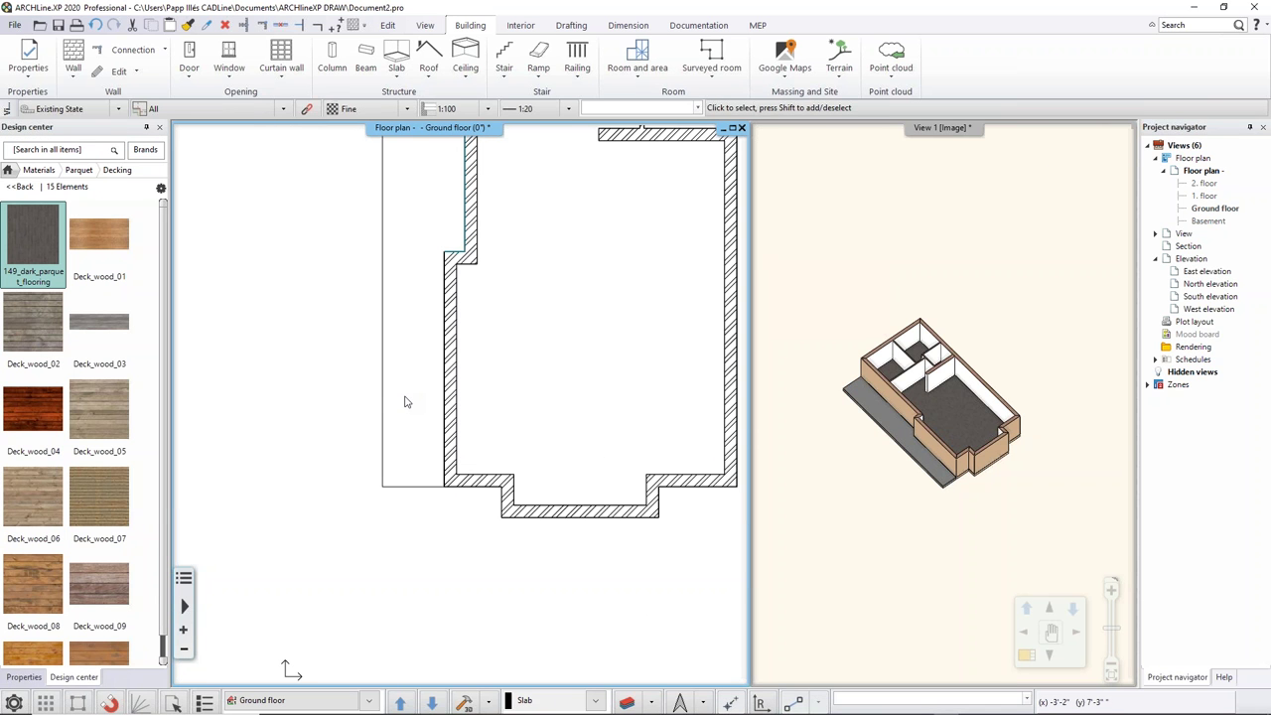
scroll(427, 409, down, 2)
middle_drag(464, 288, 454, 367)
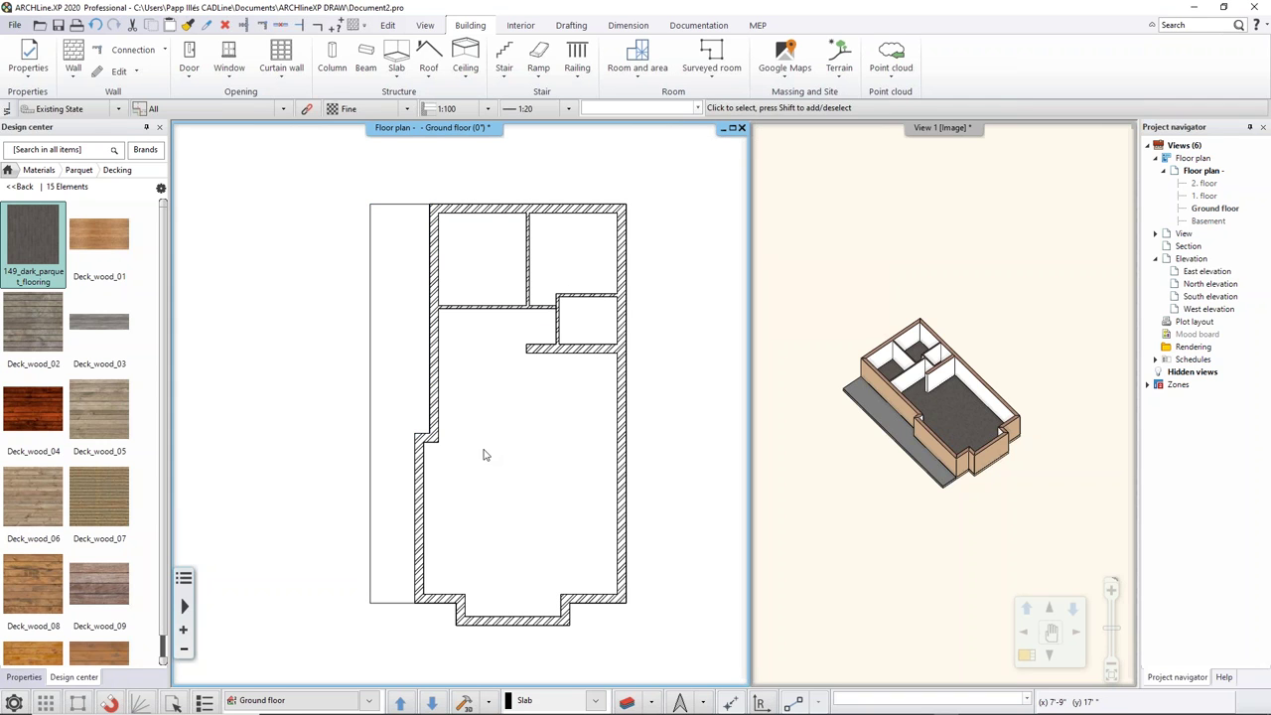
scroll(486, 452, down, 1)
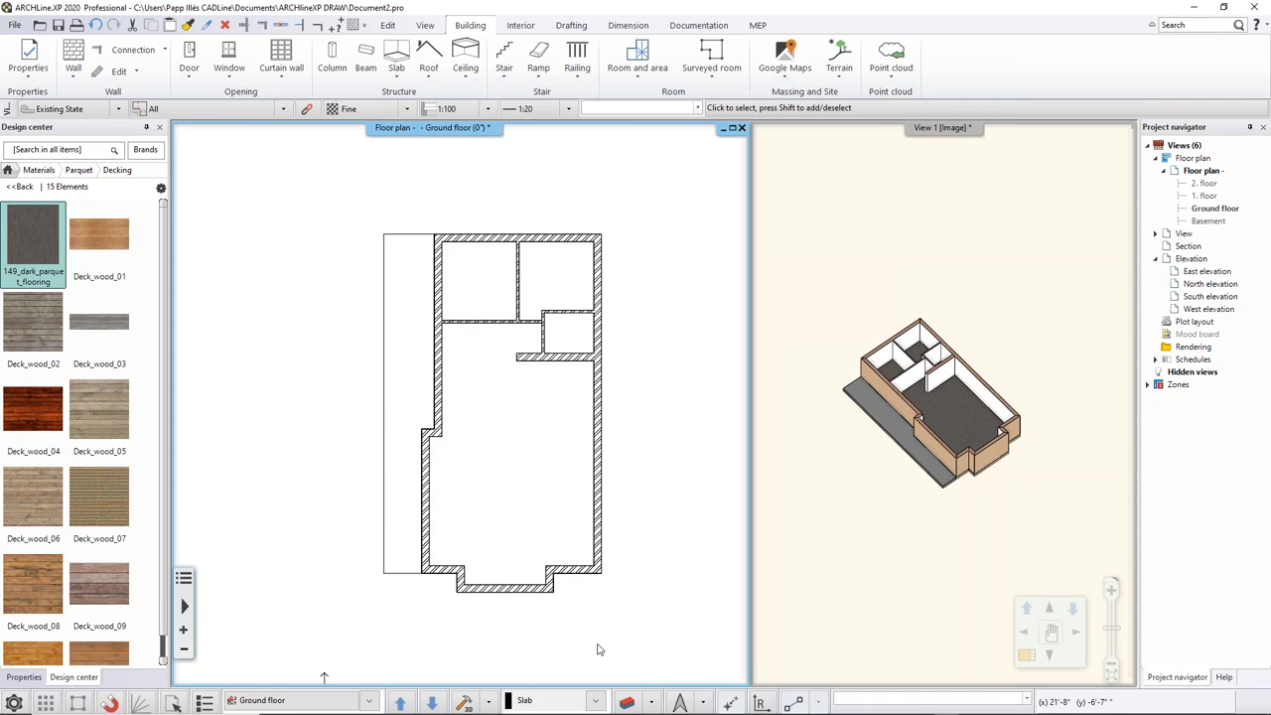
Step: Check the on/off and lock states of the elata_nova_START-Ground floor layers without changing them
click(627, 703)
click(819, 271)
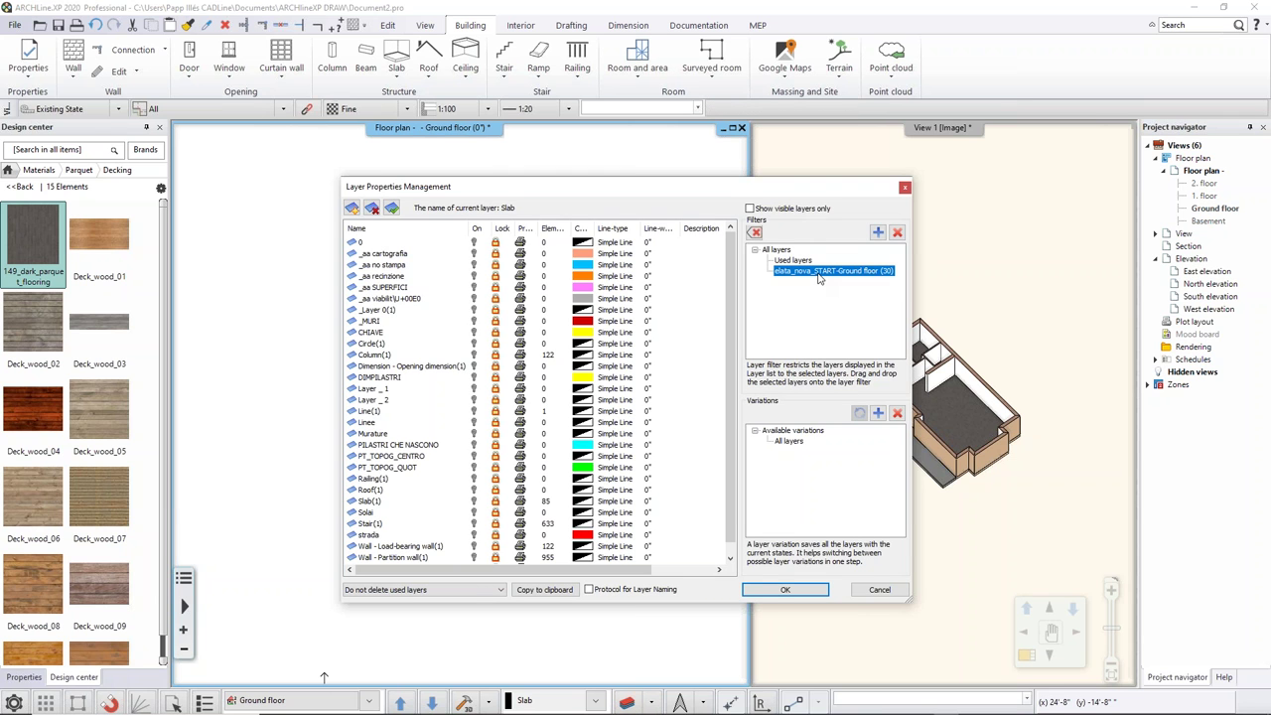
click(877, 589)
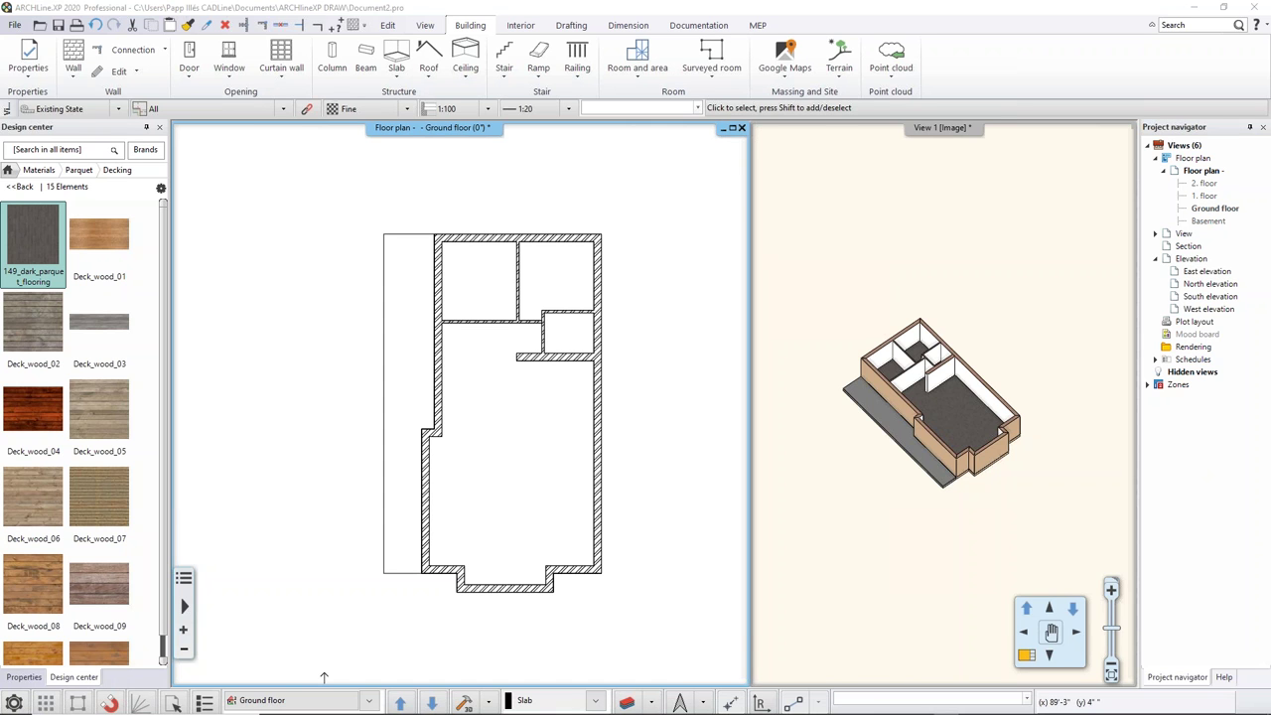
Step: Open the project elata_nova_2_slabs.pro from the Elata_Phases folder, discarding the unsaved changes to the current project
key(alt+Tab)
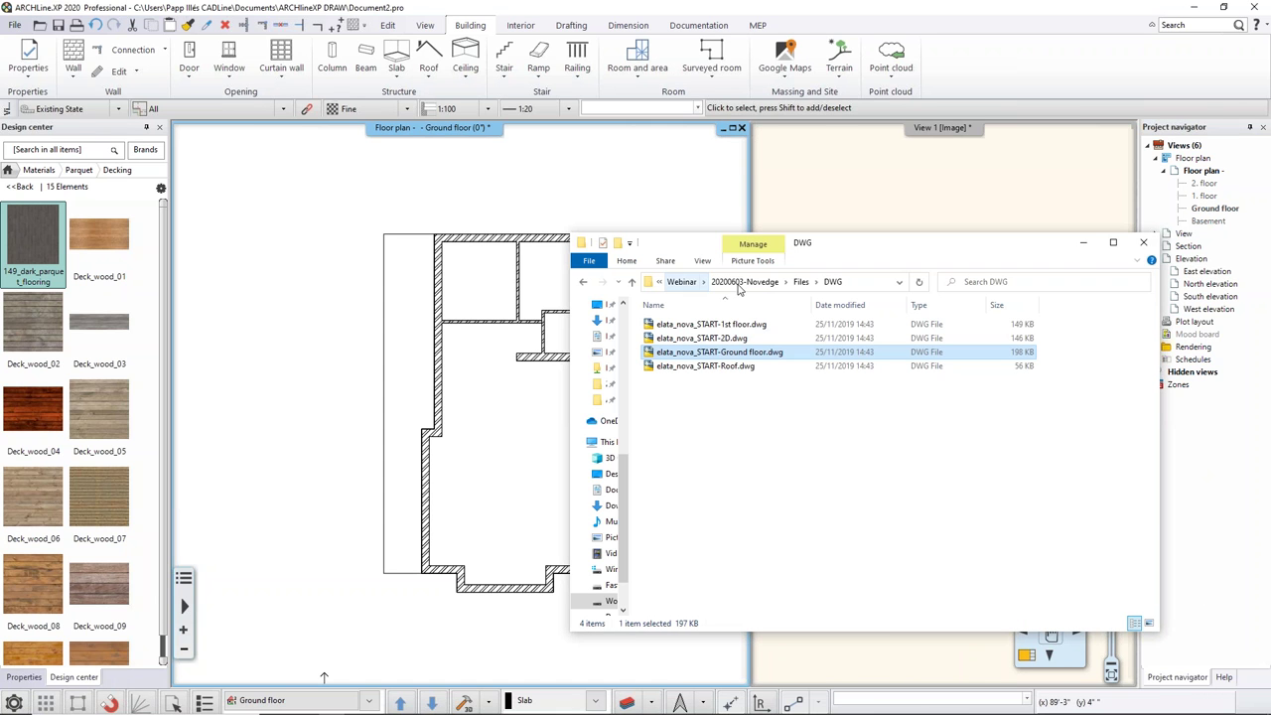
click(800, 282)
click(679, 367)
double_click(679, 369)
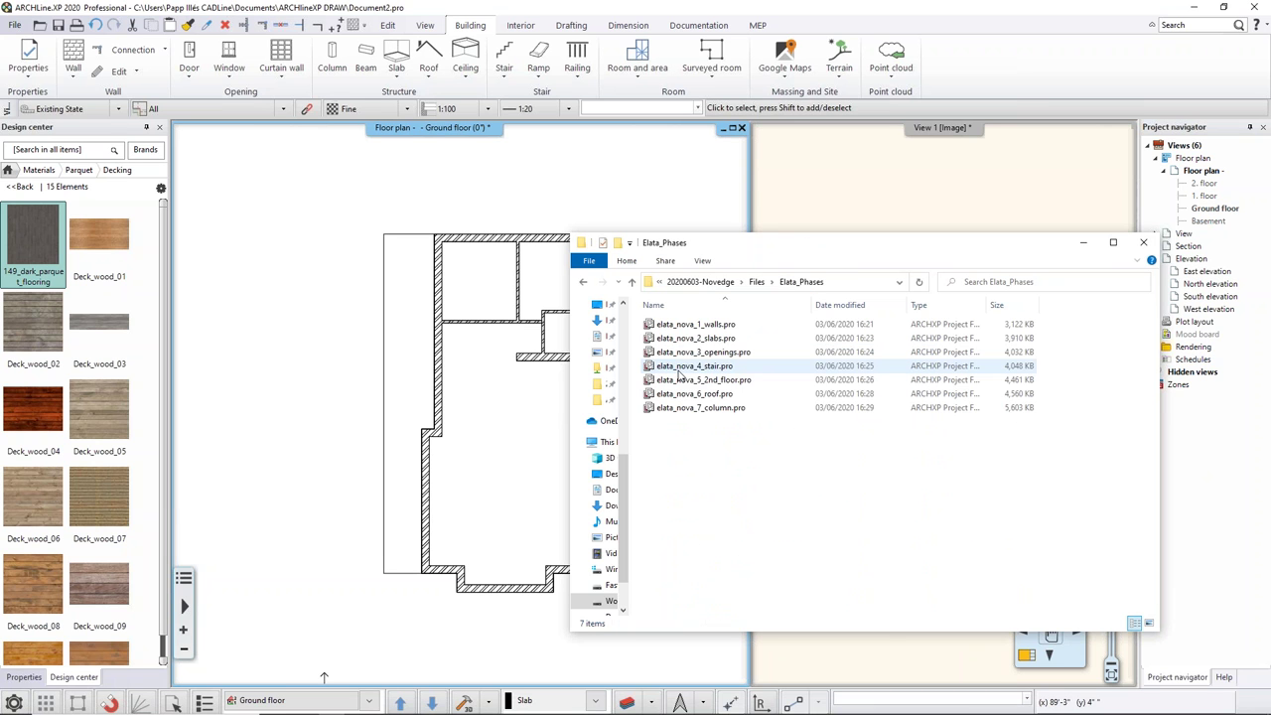
drag(691, 342, 462, 361)
click(498, 527)
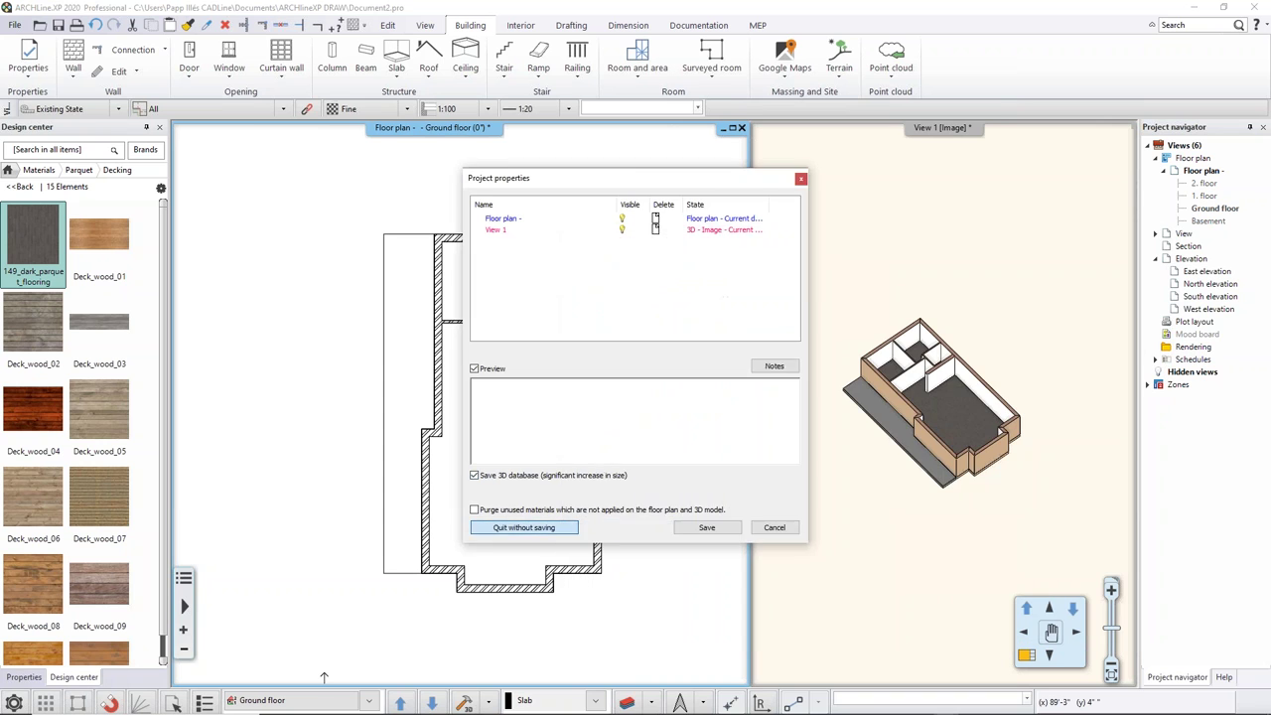
click(655, 391)
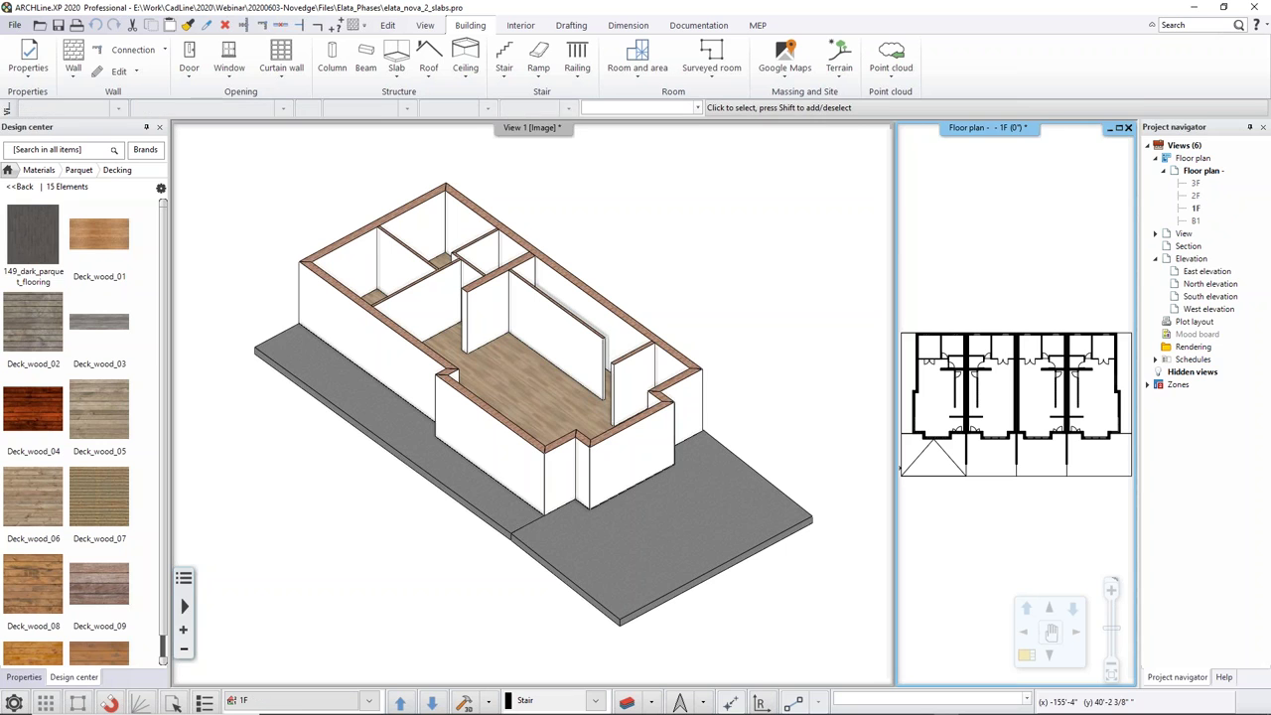
Step: Activate the 1F floor plan and rearrange the windows so it is the larger view beside the 3D view
click(1003, 571)
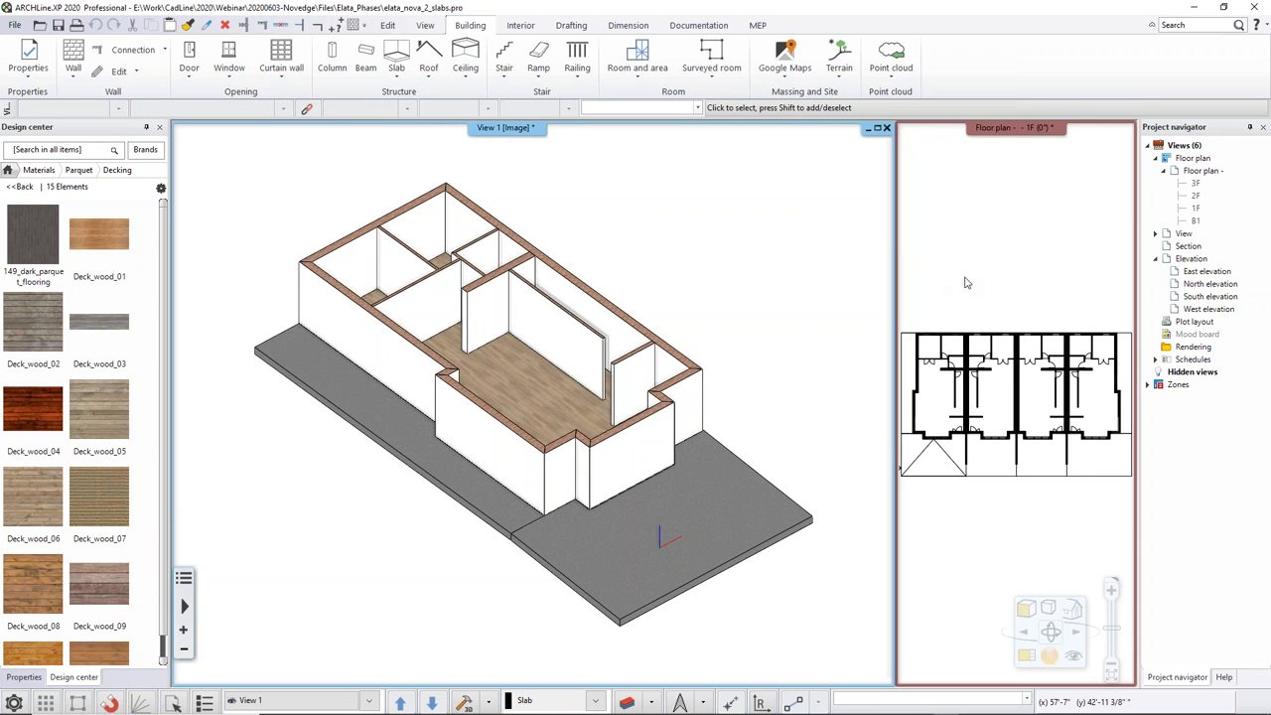
click(800, 272)
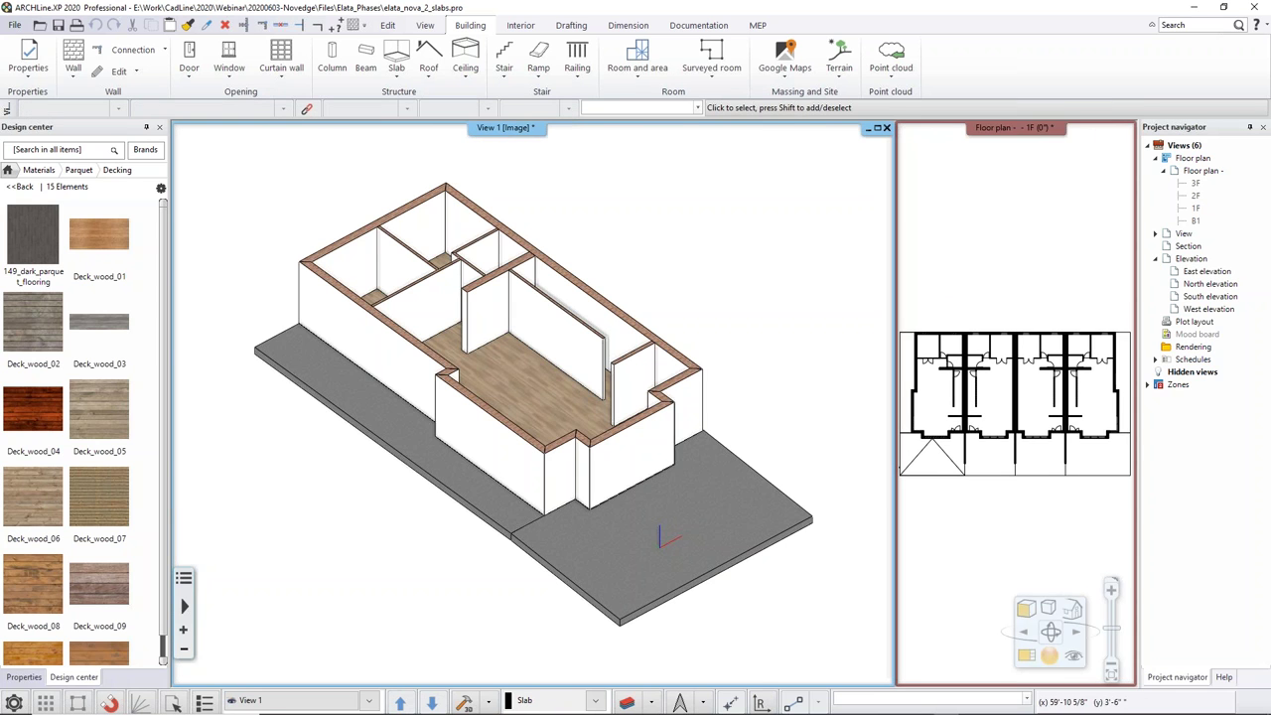
click(959, 604)
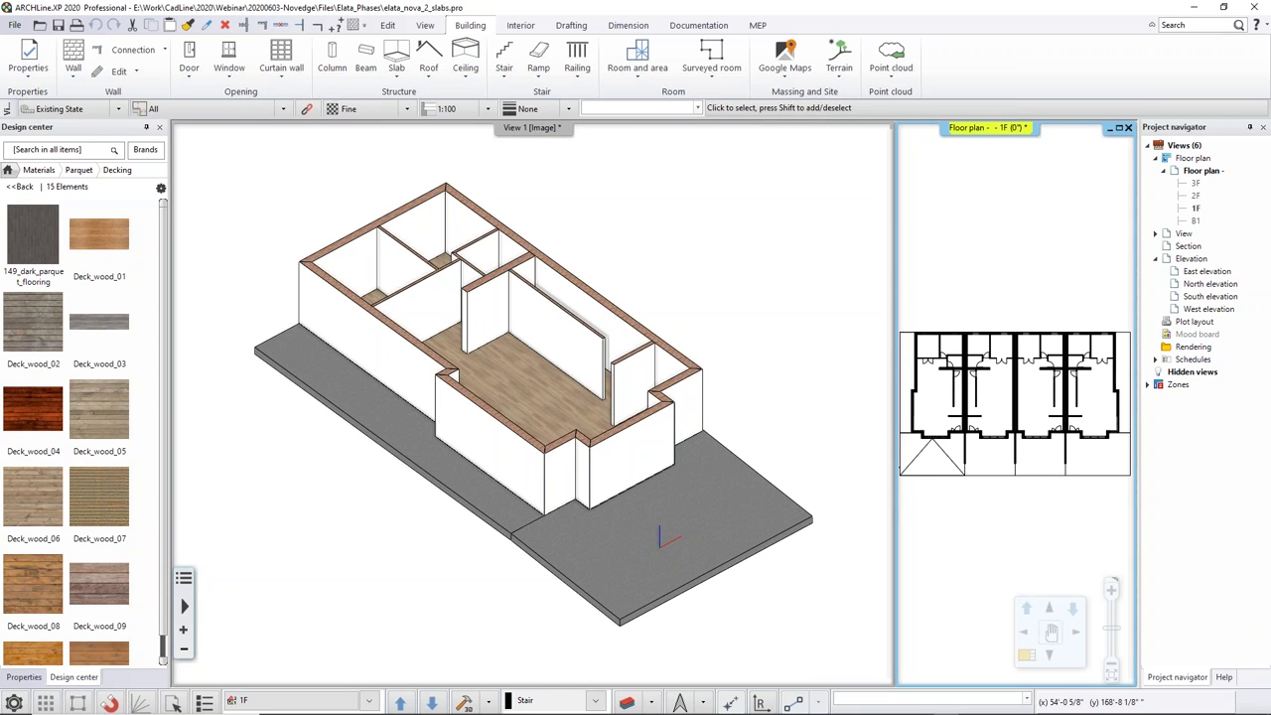
click(1025, 657)
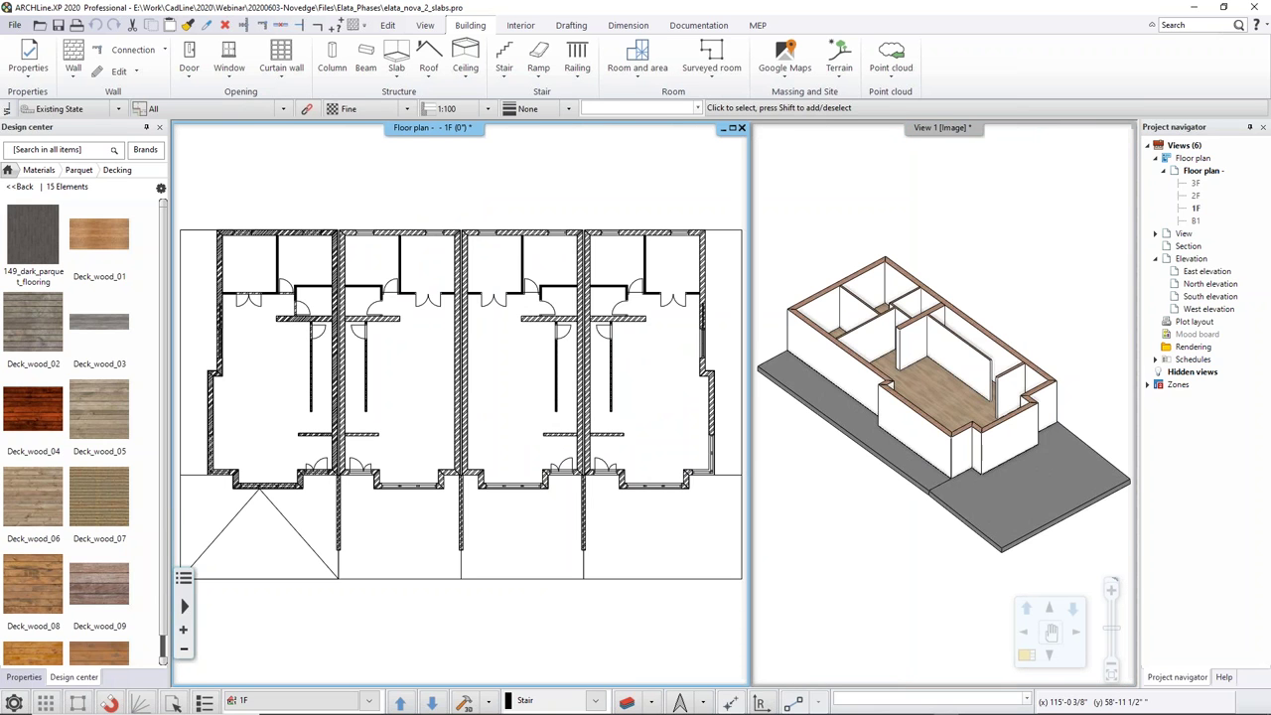
Step: Browse the indoor single door models in the object library
middle_drag(367, 390, 431, 396)
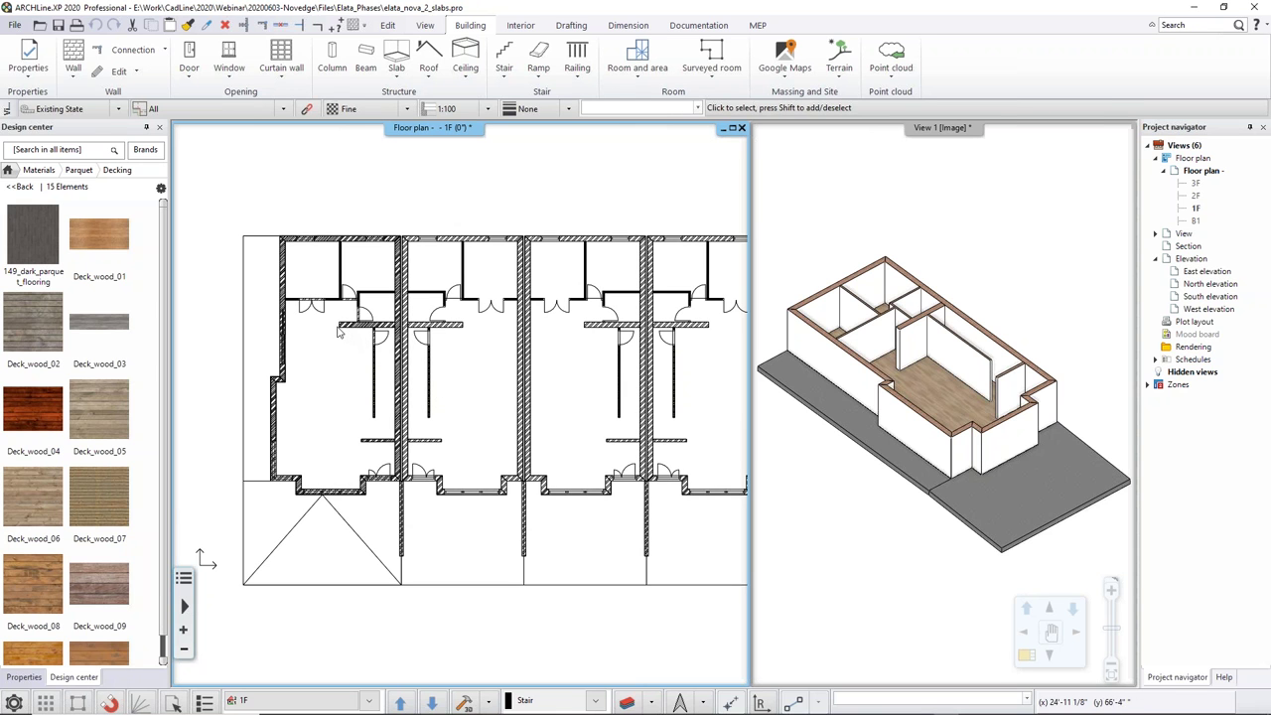
scroll(342, 309, up, 5)
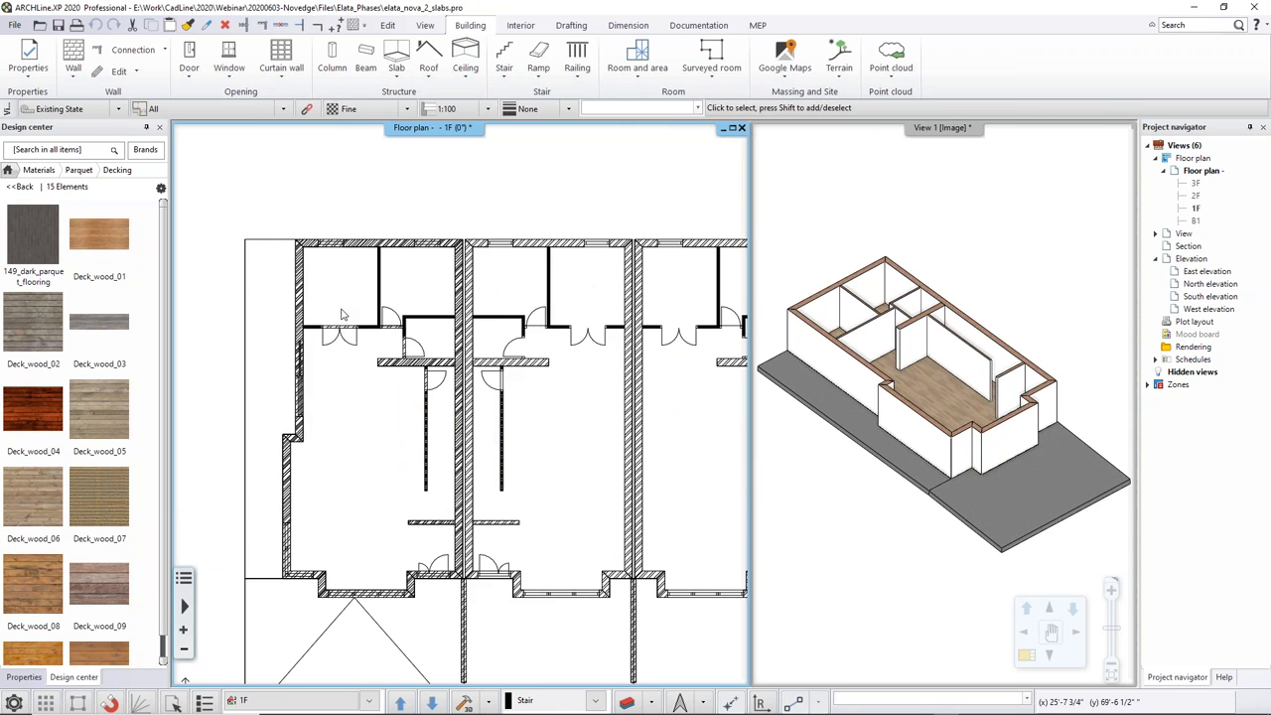
scroll(460, 369, up, 2)
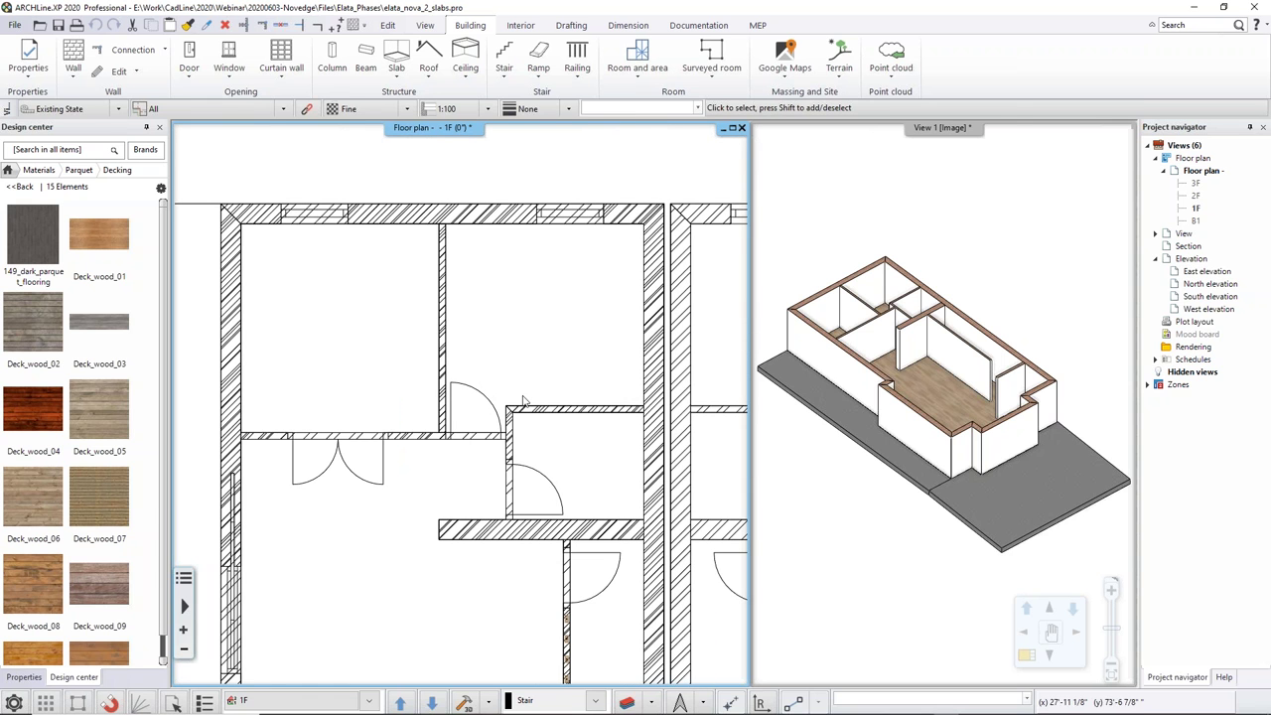
scroll(482, 427, up, 3)
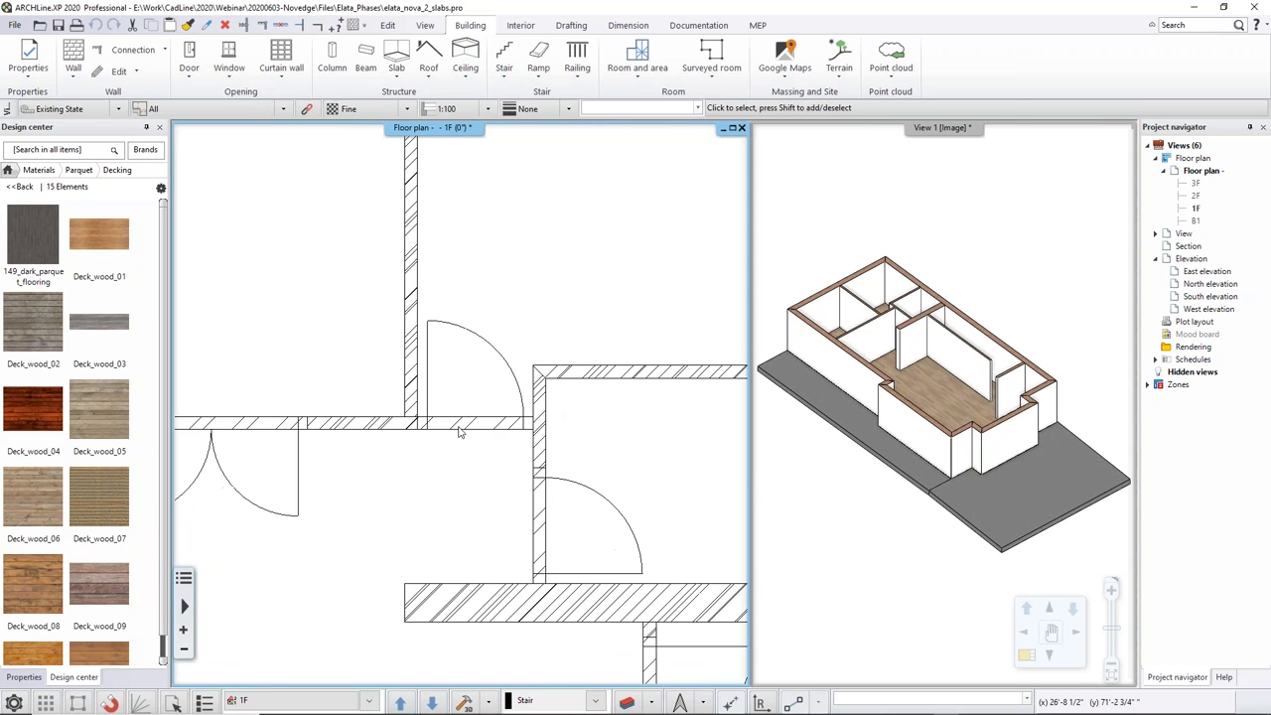
click(191, 86)
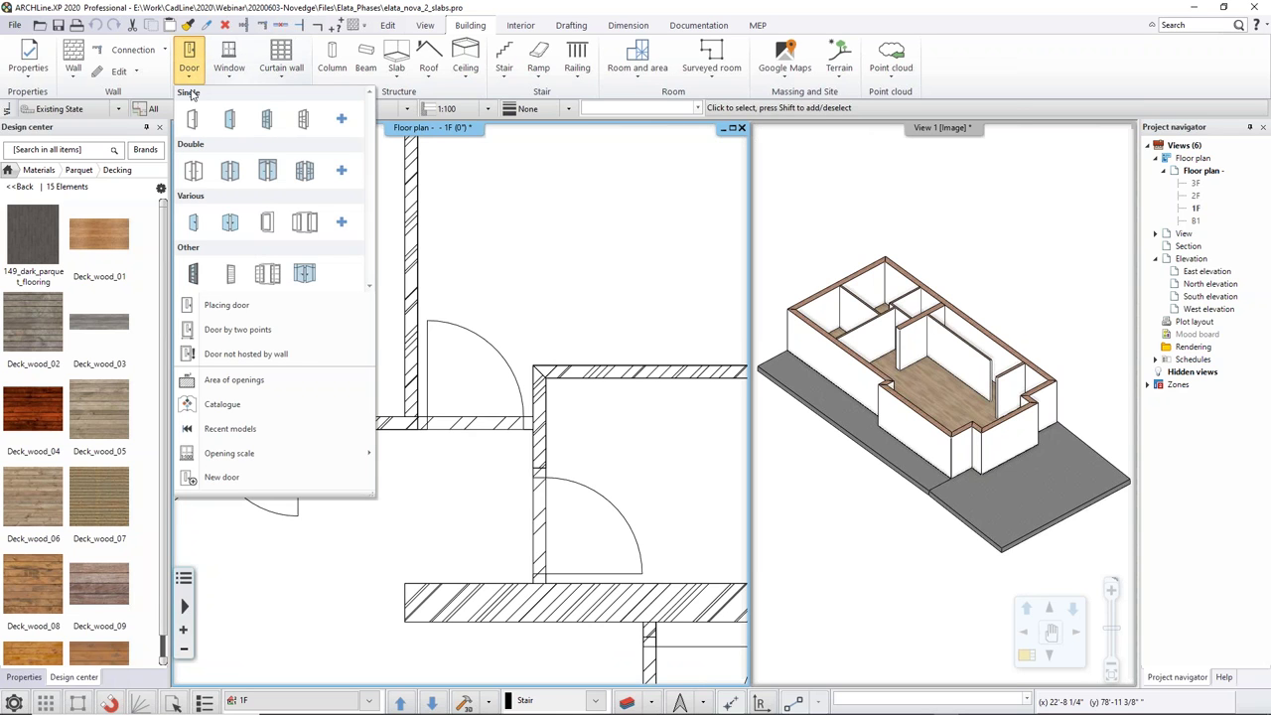
click(340, 120)
mouse_move(33, 412)
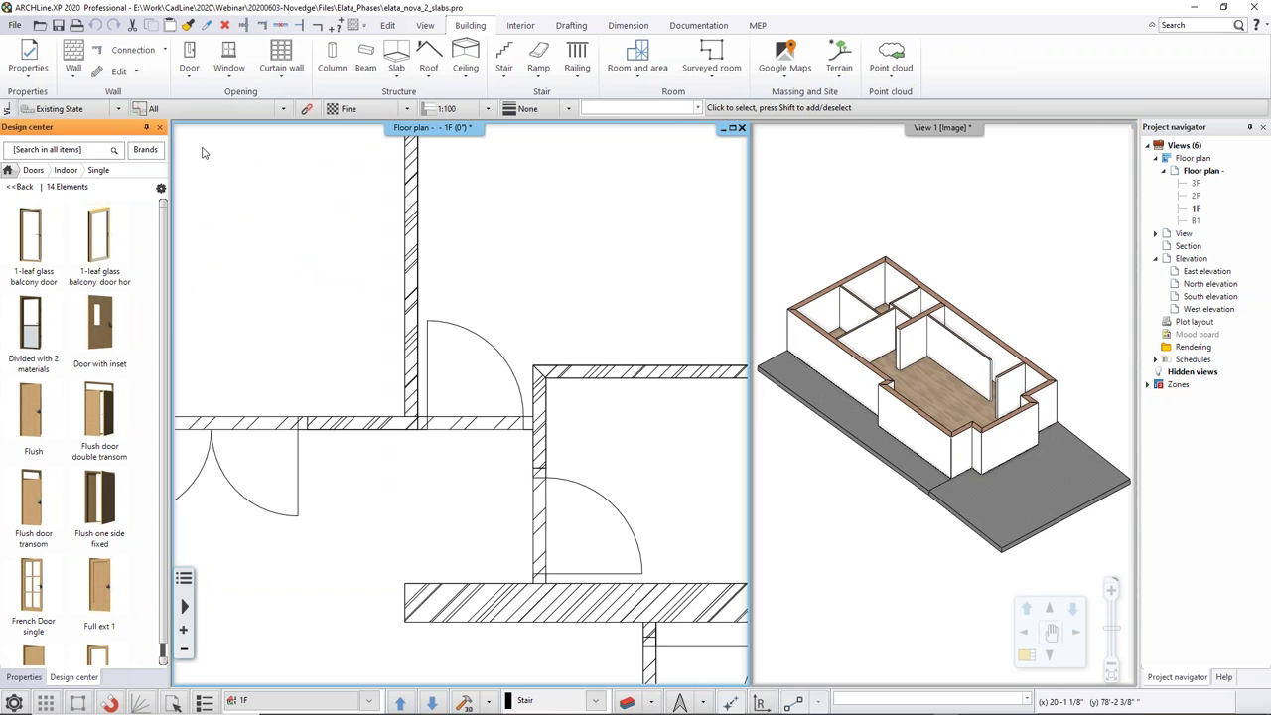
Step: Place a 750 x 2100 mm door in partition wall by two points in the upper-right room's doorway, swinging into that room
click(189, 84)
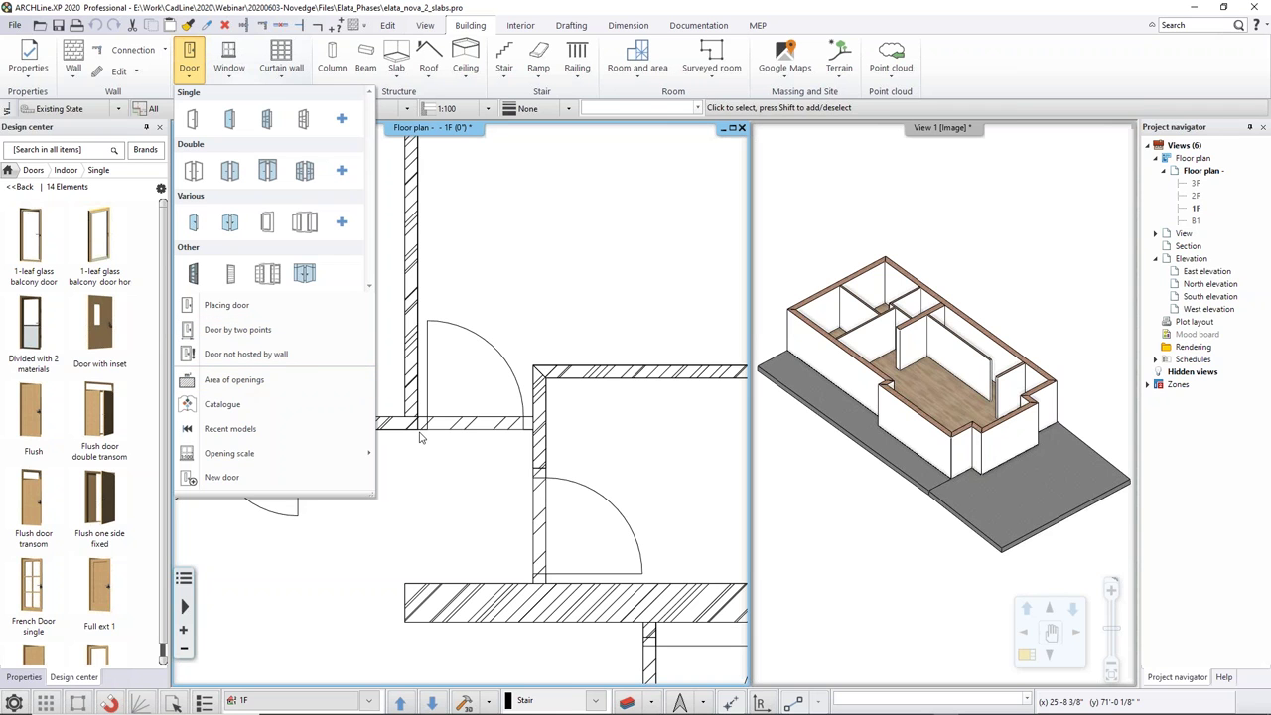
click(238, 329)
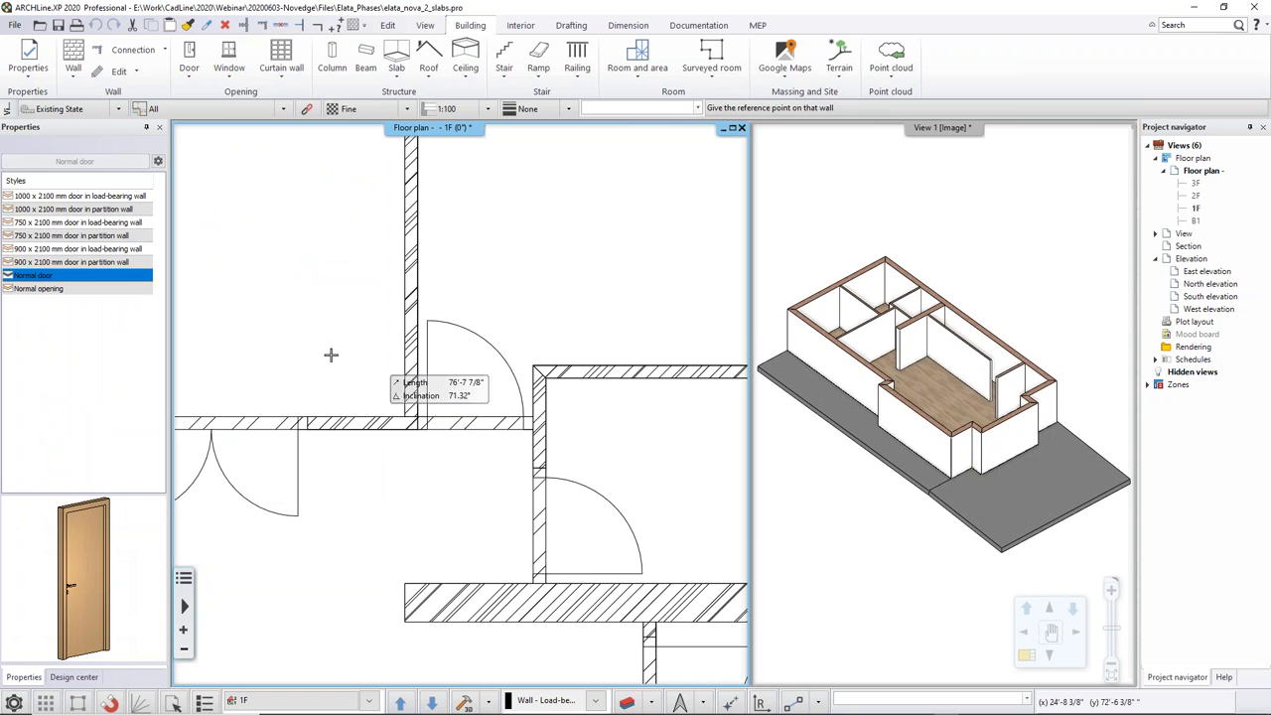
click(72, 237)
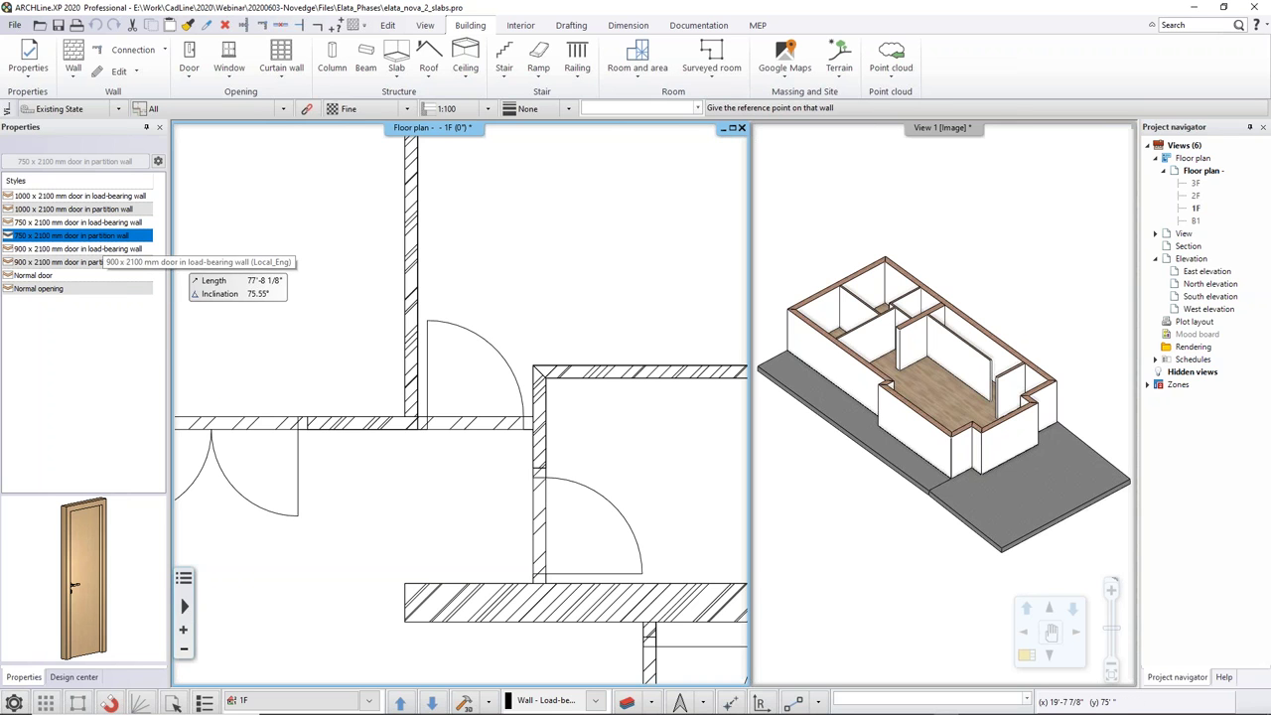
click(417, 429)
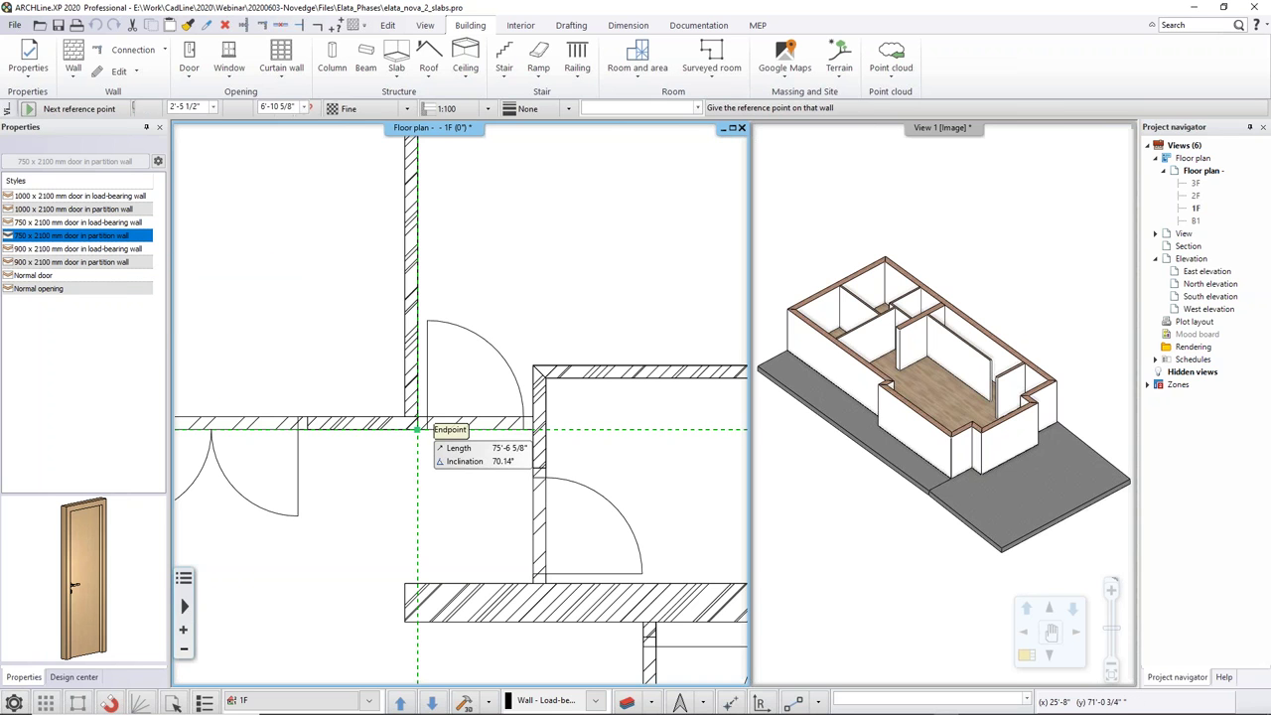
click(536, 429)
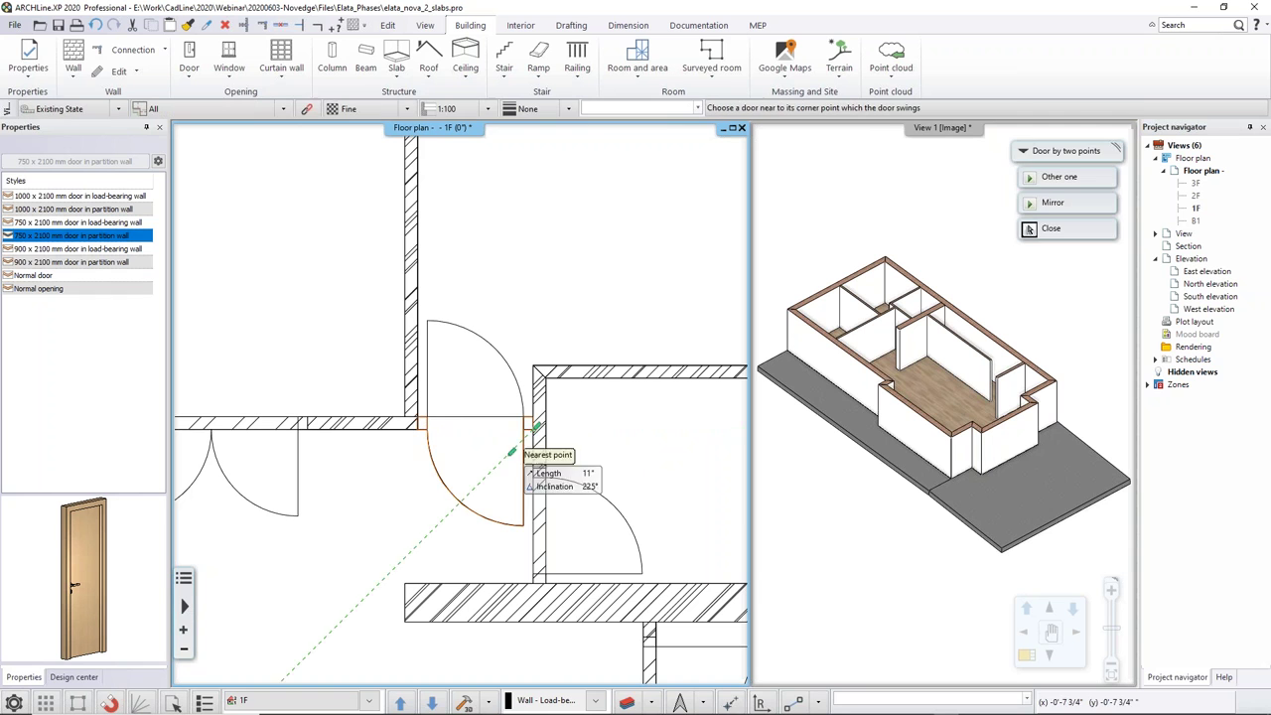
click(501, 436)
Step: Place another 750 x 2100 mm partition-wall door by two points in the small room's doorway, swinging into it, and finish door placement
middle_drag(473, 475, 410, 366)
click(470, 474)
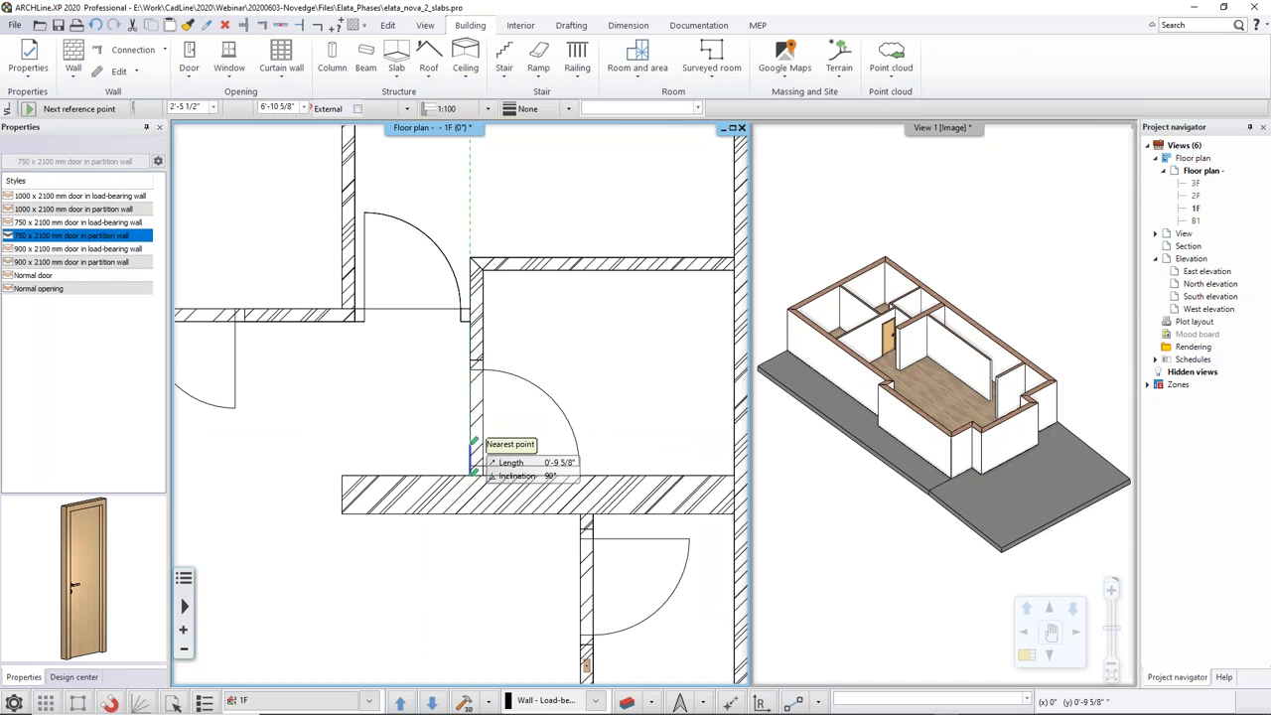
click(470, 359)
click(575, 443)
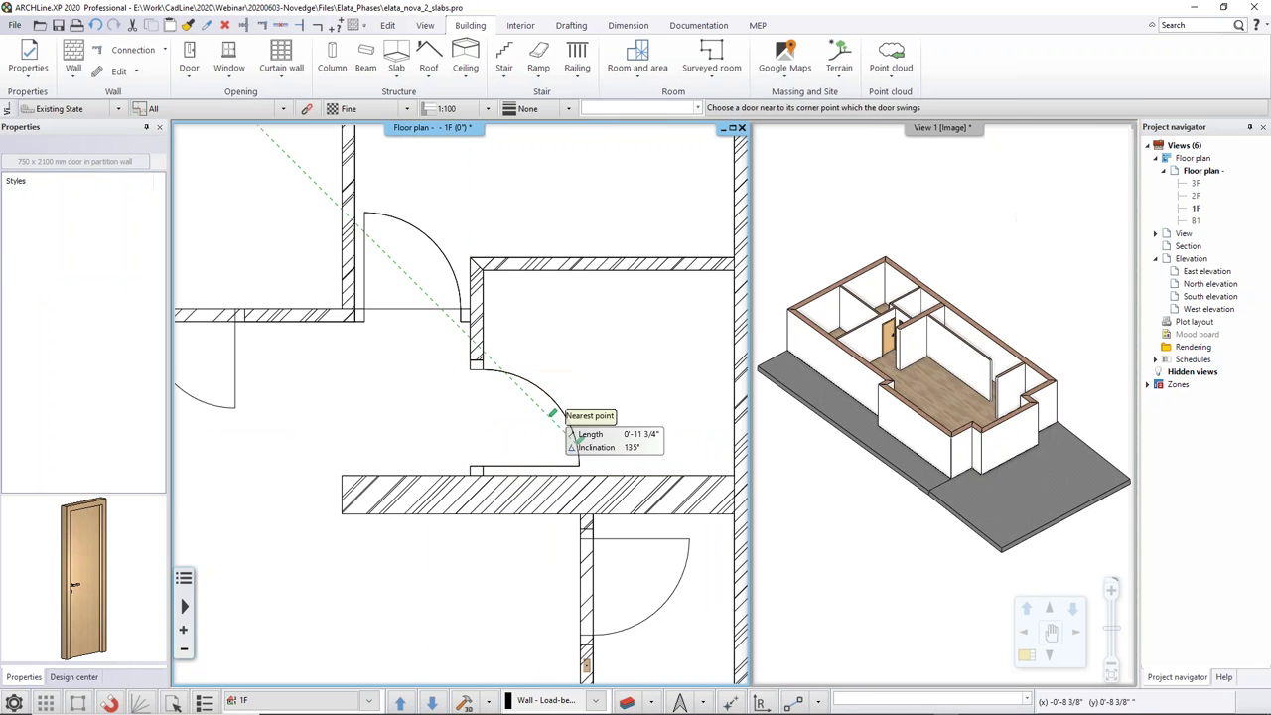
click(569, 429)
scroll(405, 405, down, 1)
middle_drag(410, 417, 507, 415)
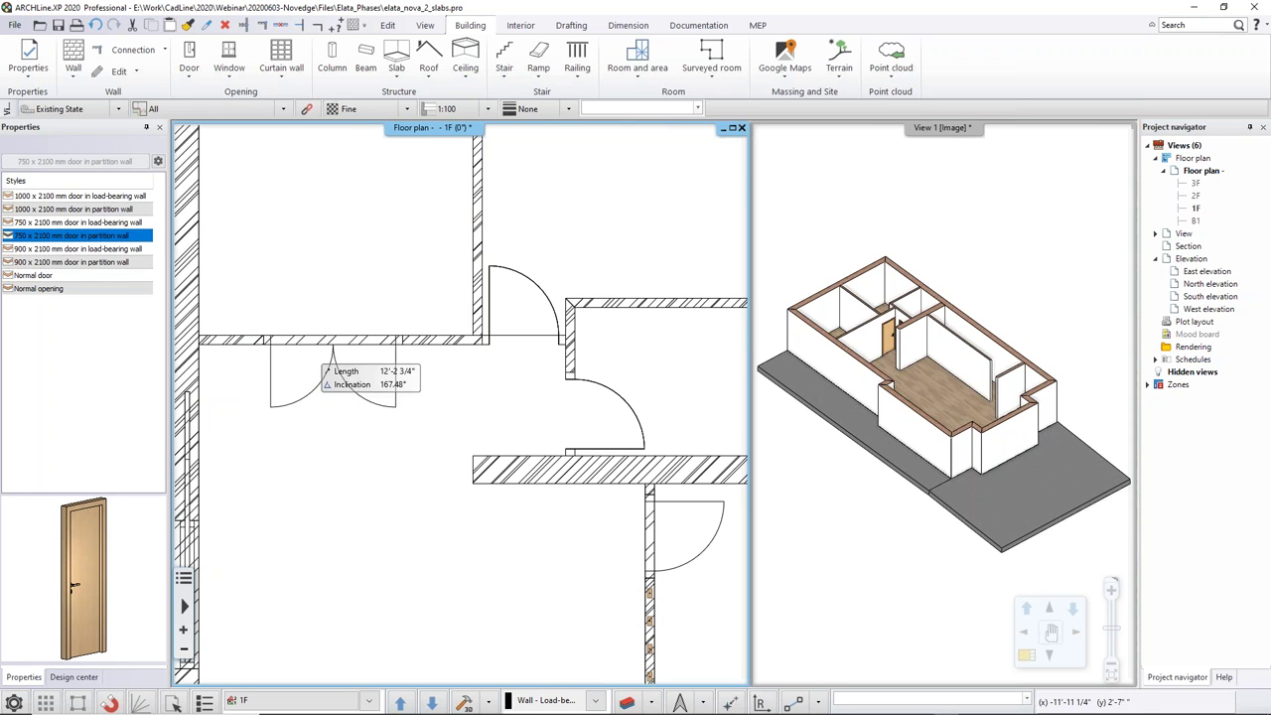
click(344, 394)
key(Escape)
Step: Browse the single windows and the other standard window categories in the object library
scroll(457, 399, down, 2)
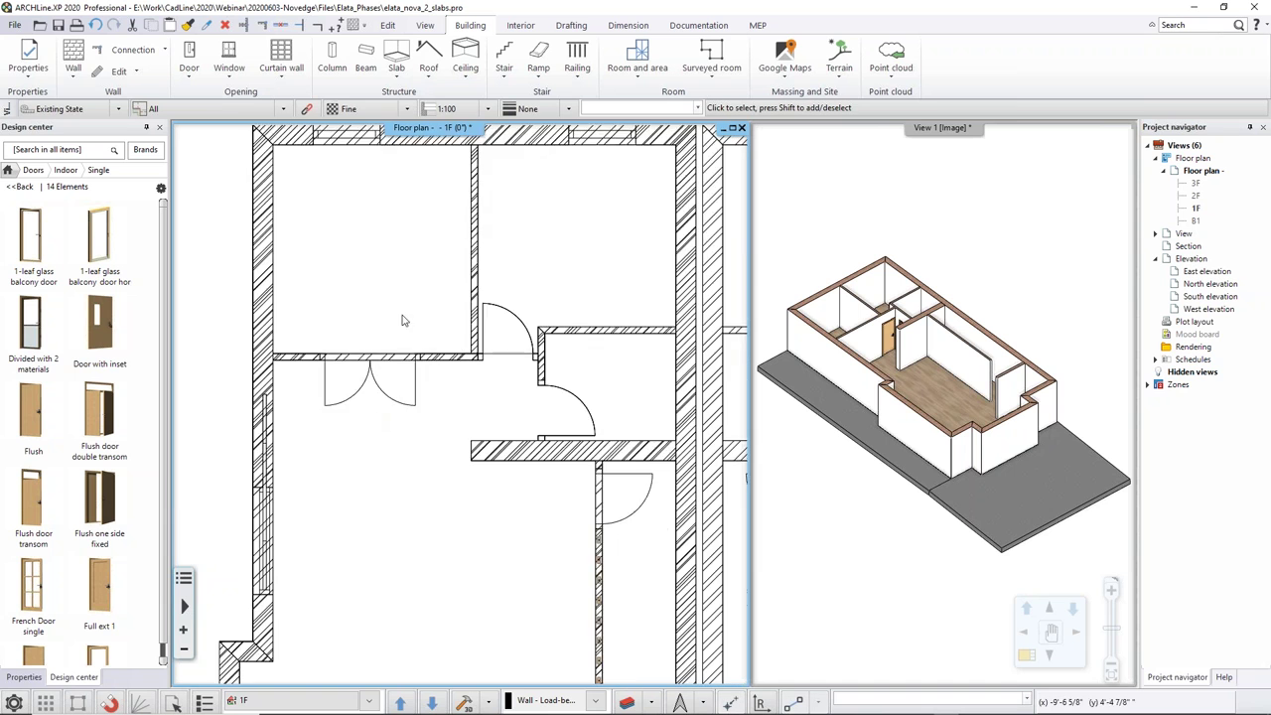
middle_drag(411, 174, 399, 307)
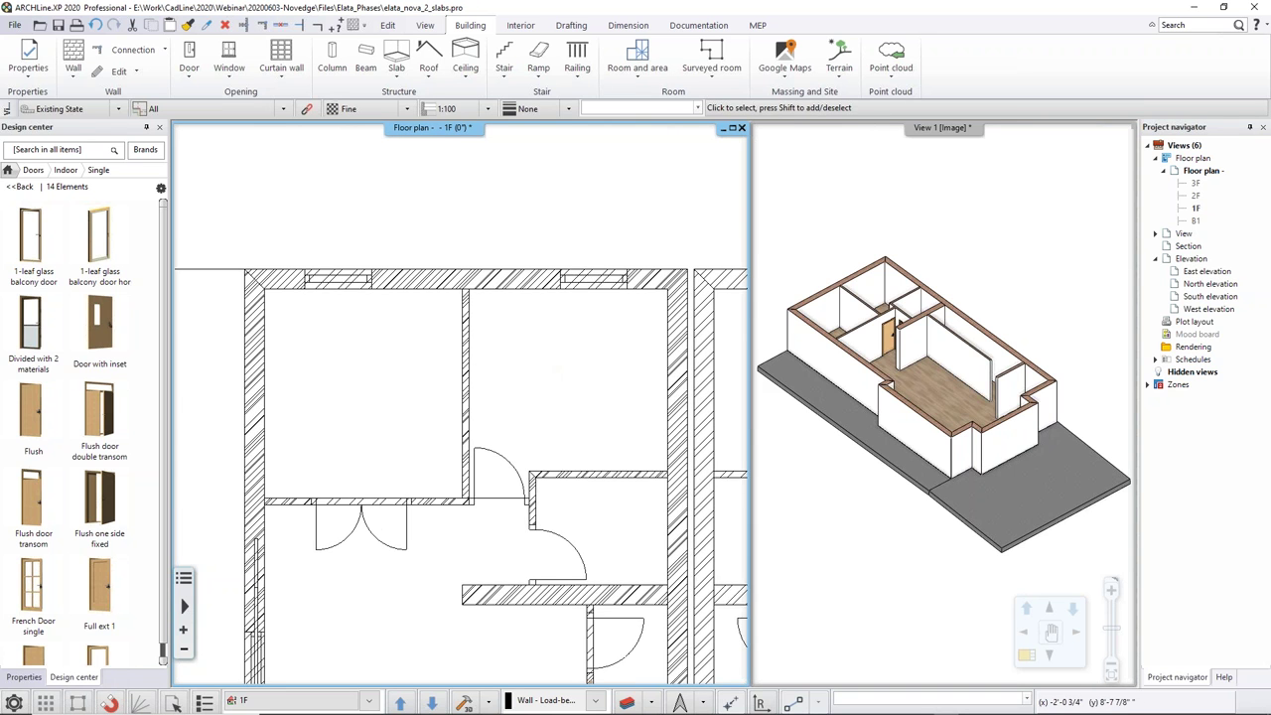
click(237, 83)
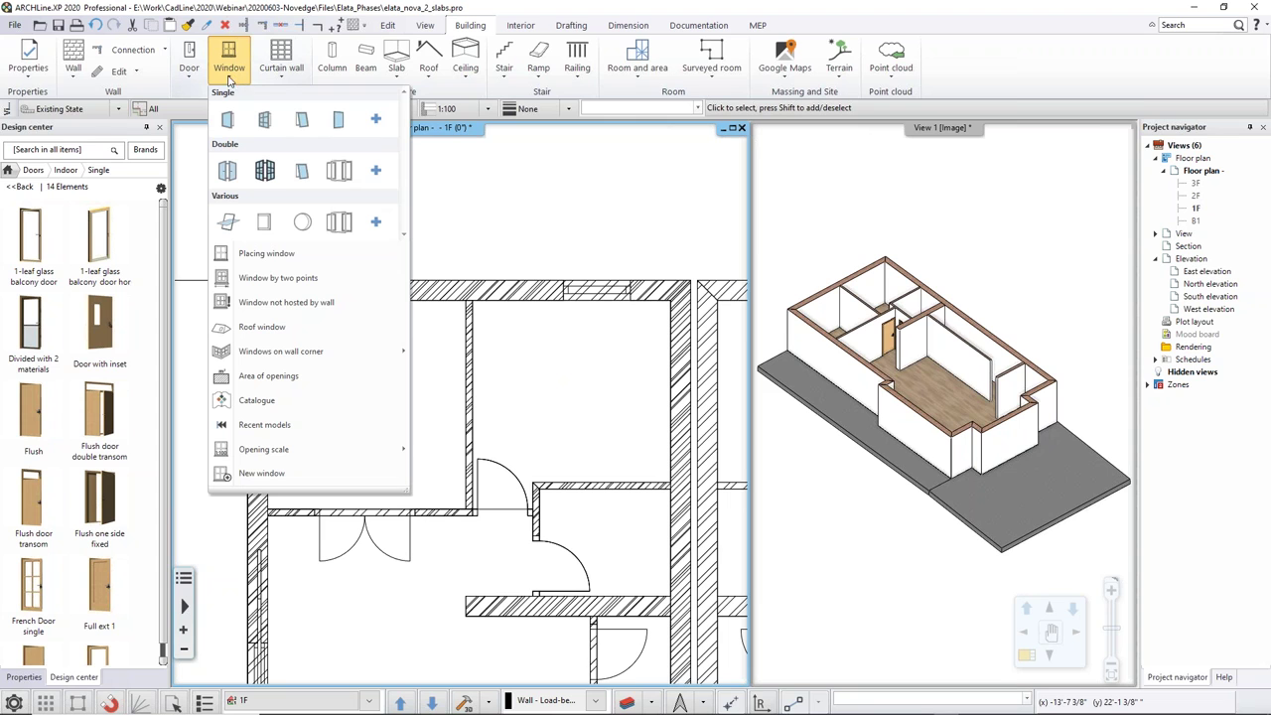
click(377, 120)
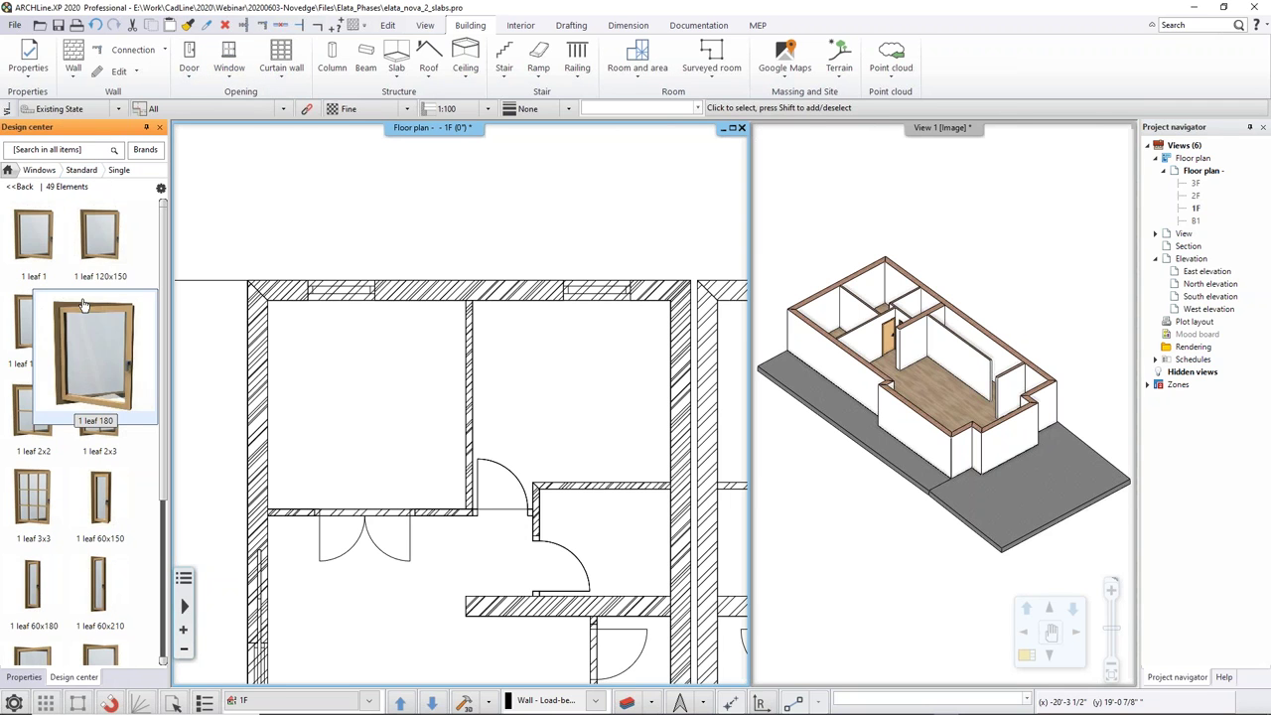
click(80, 173)
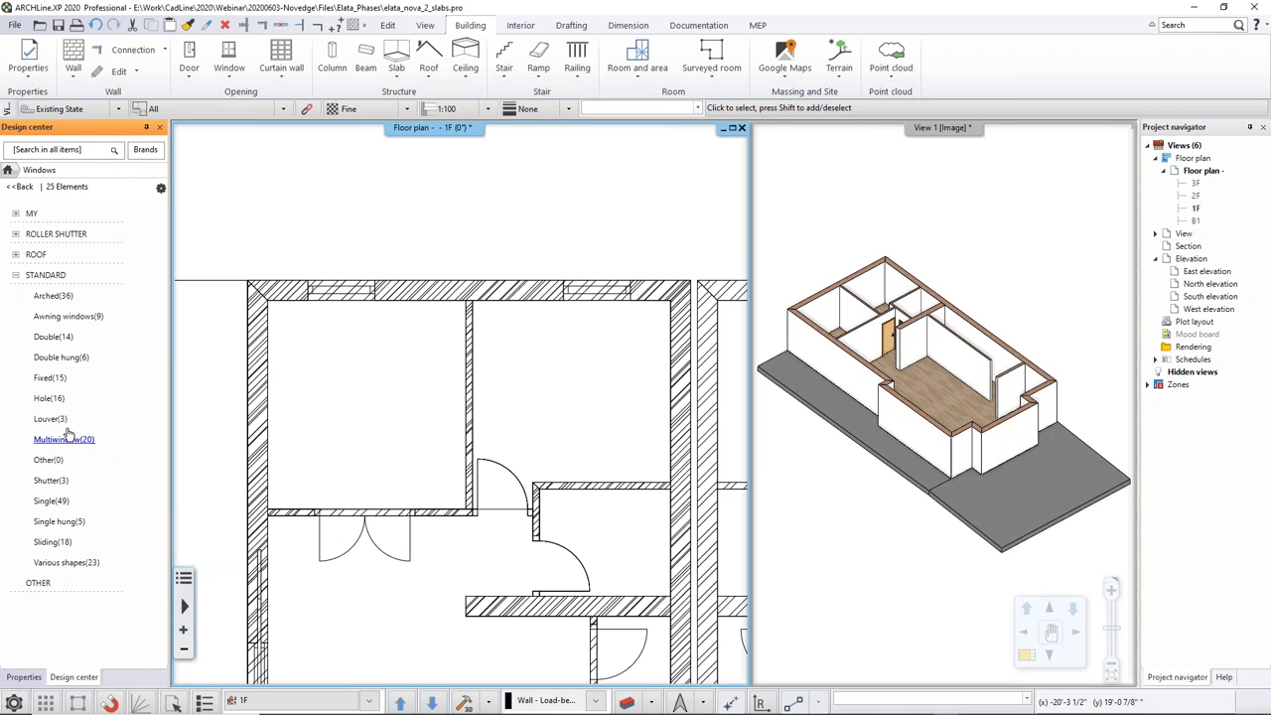
click(50, 378)
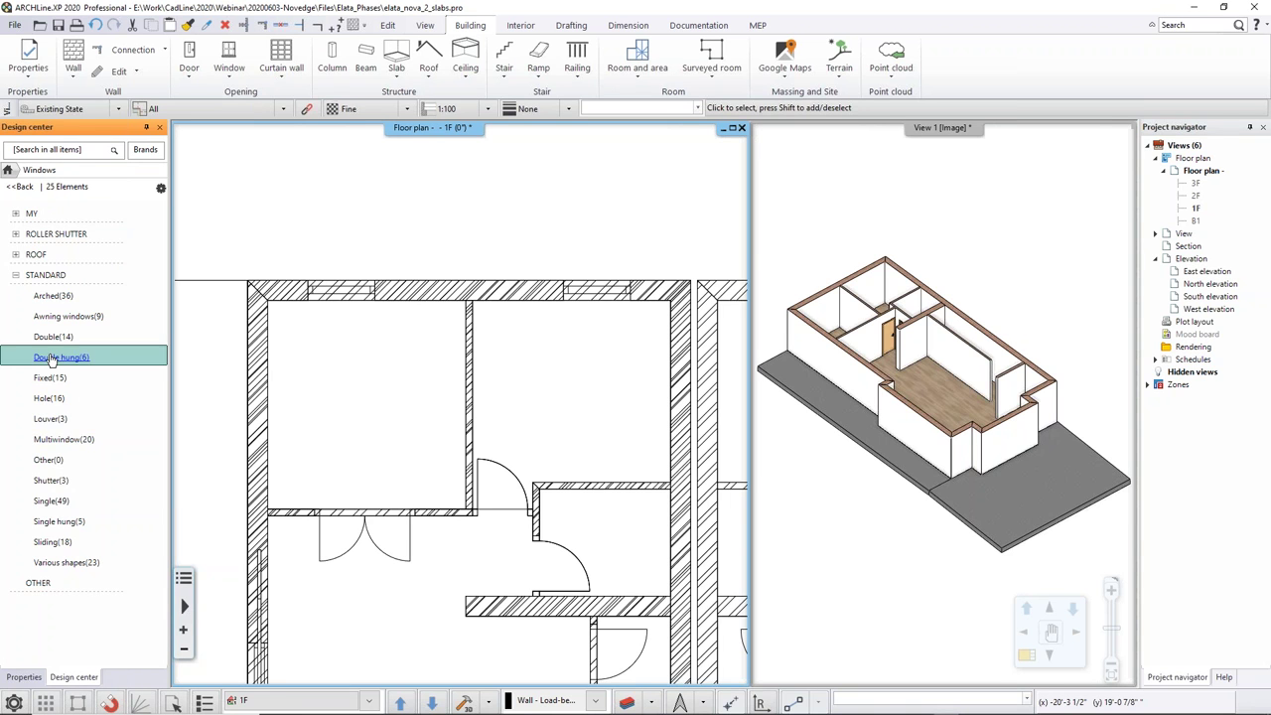
click(20, 187)
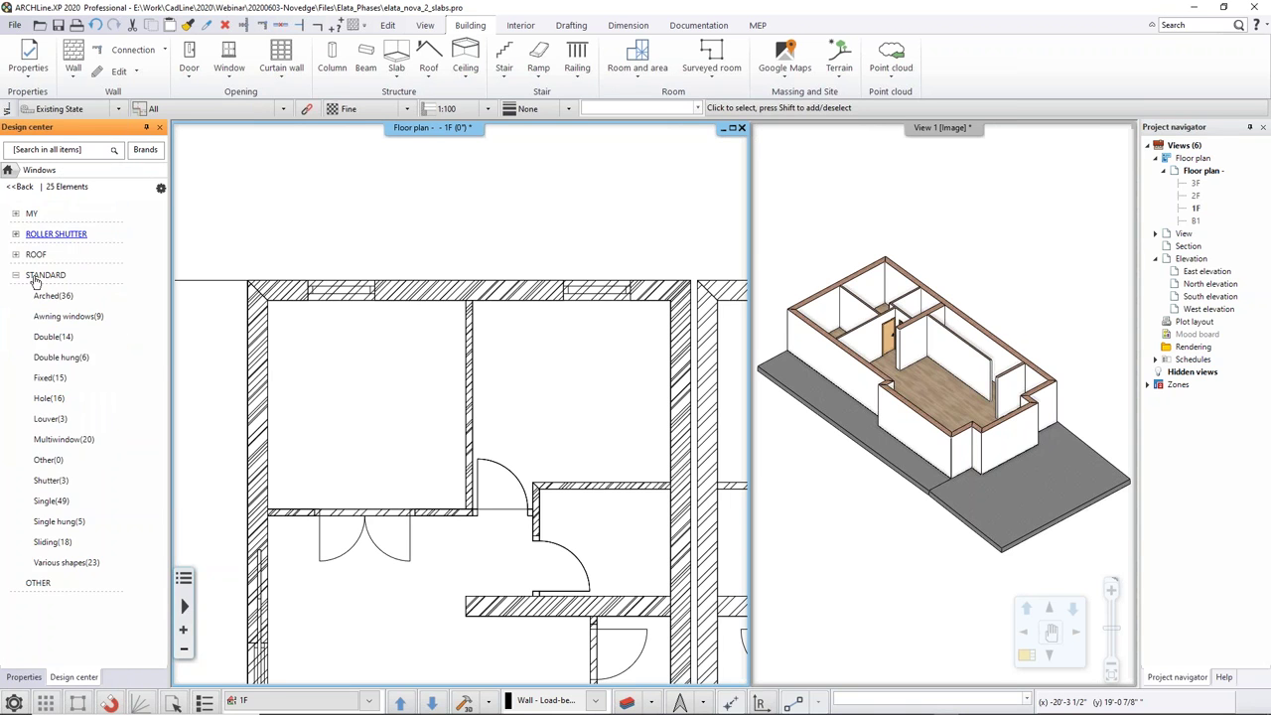
click(52, 500)
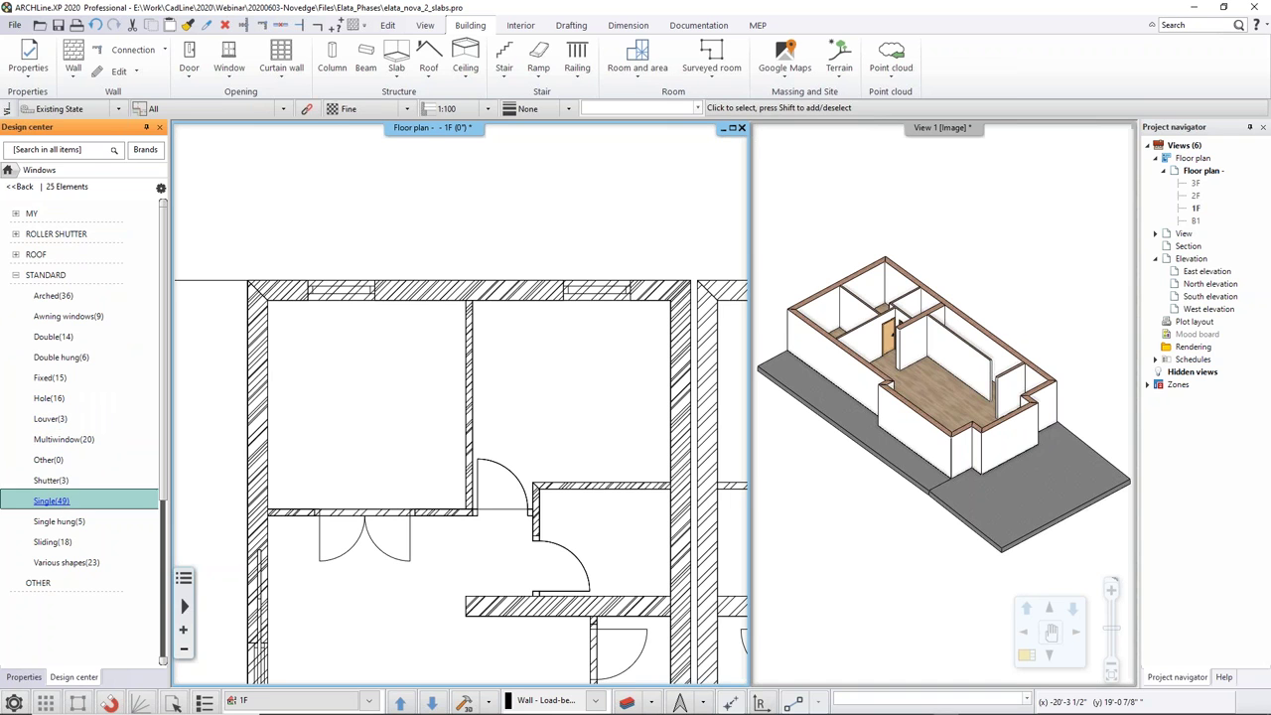
click(20, 186)
Step: Search the window library for "divide" and choose the Divided frame 1x equal model
click(46, 152)
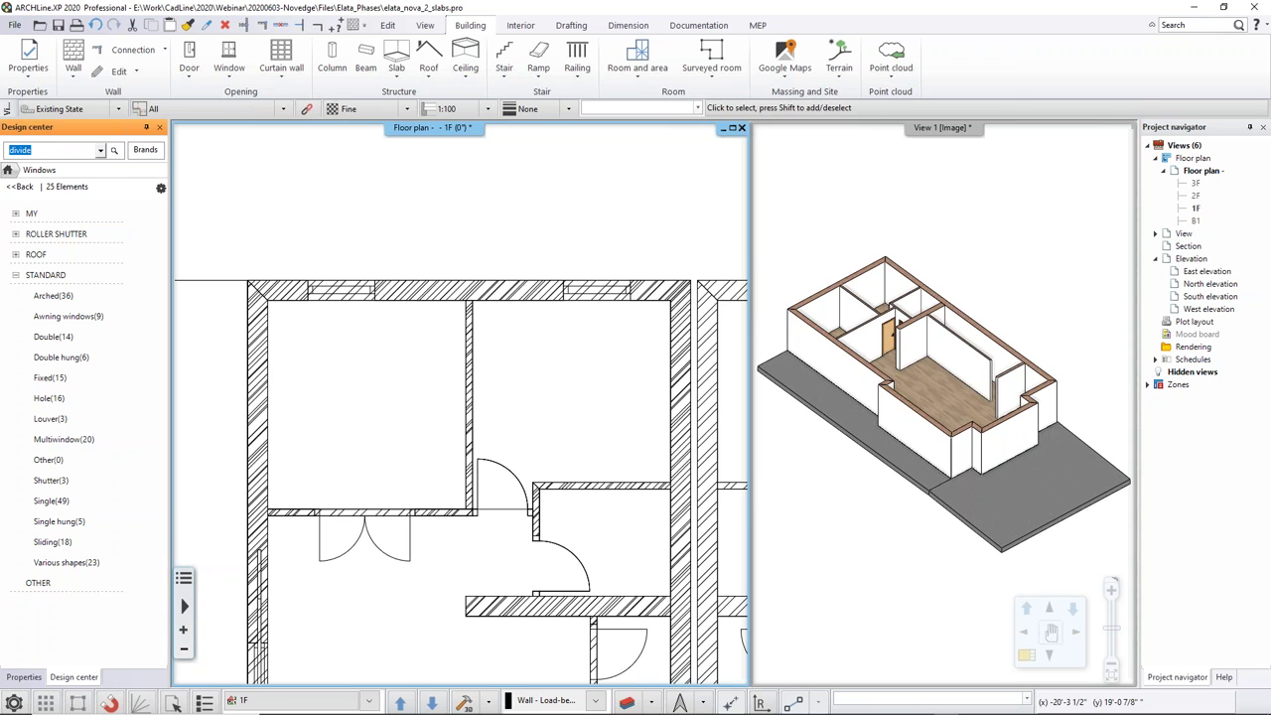
scroll(59, 417, down, 5)
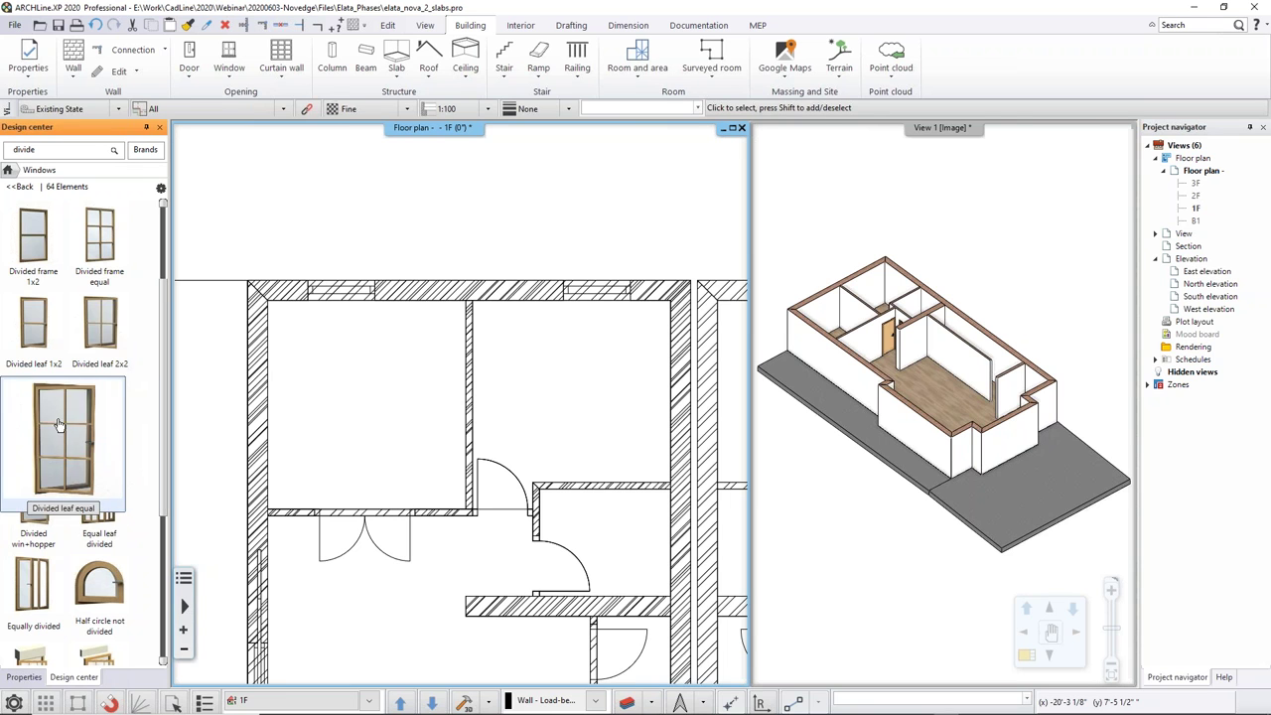
mouse_move(100, 377)
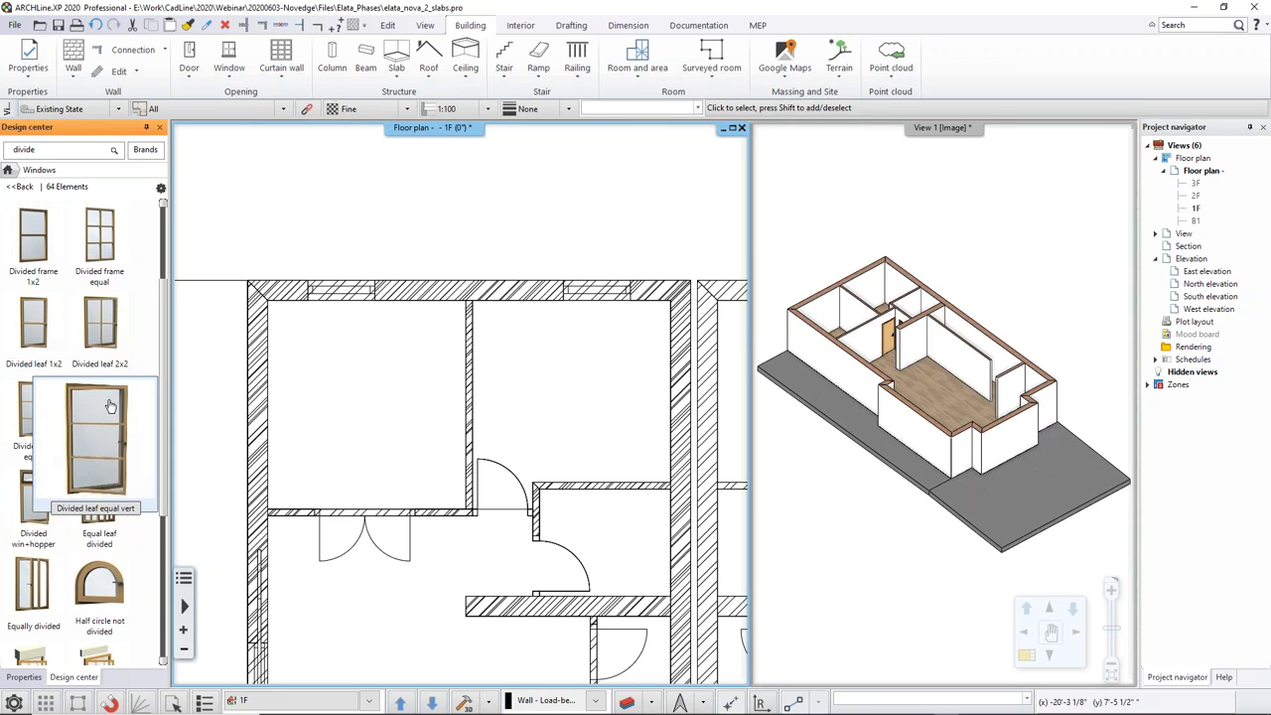
scroll(107, 389, up, 2)
click(99, 437)
right_click(553, 281)
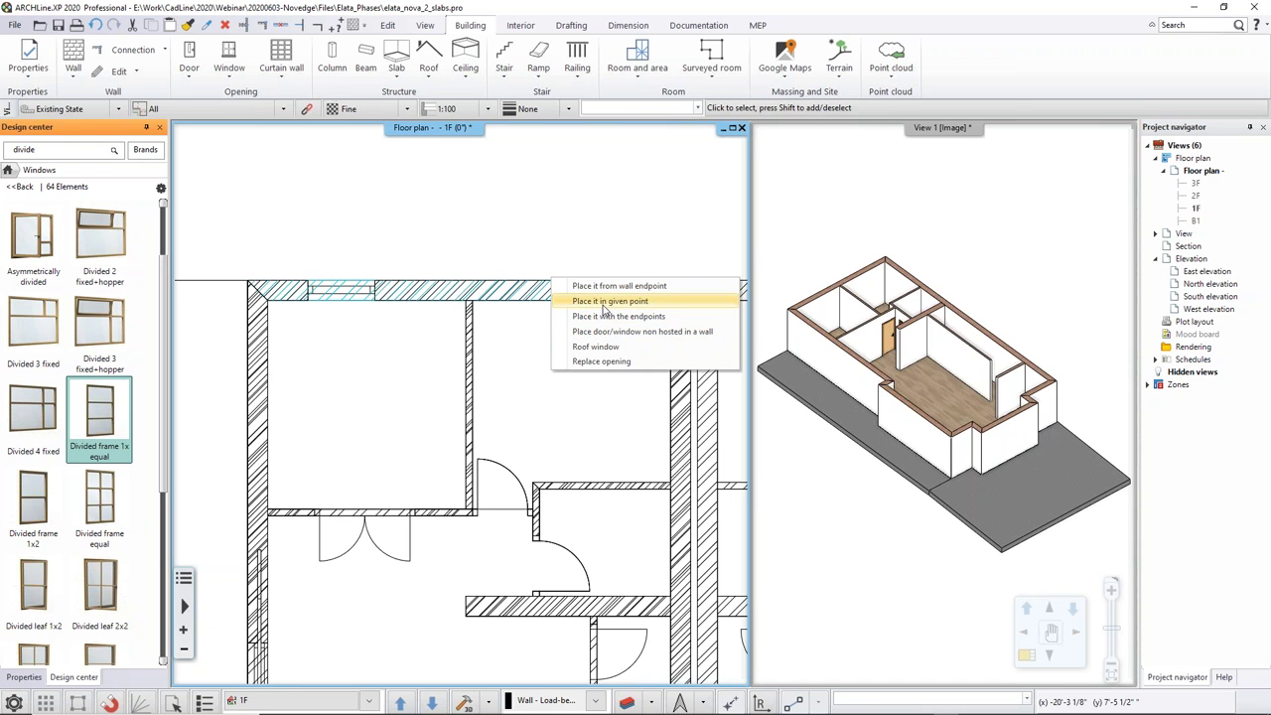
click(601, 301)
right_click(496, 342)
key(Escape)
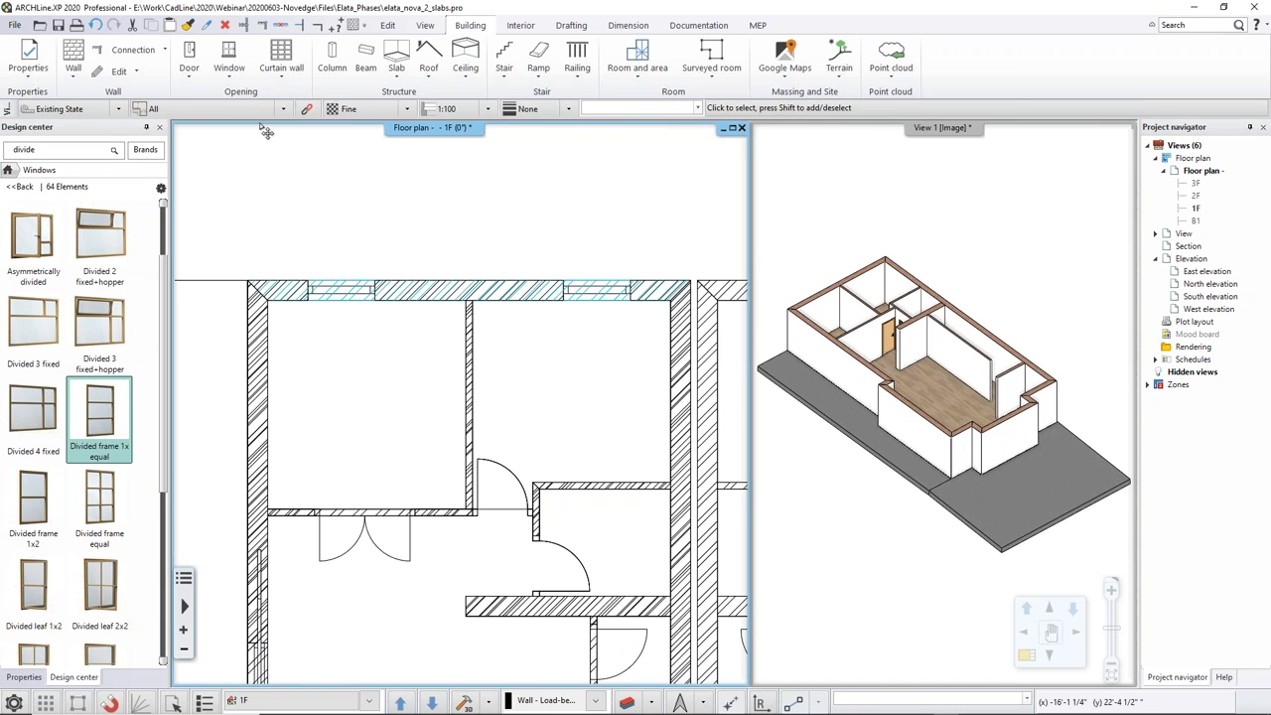
Step: Place divided-frame windows in the 1200 mm x 1500 mm style by two points in both openings of the upper exterior wall
click(228, 60)
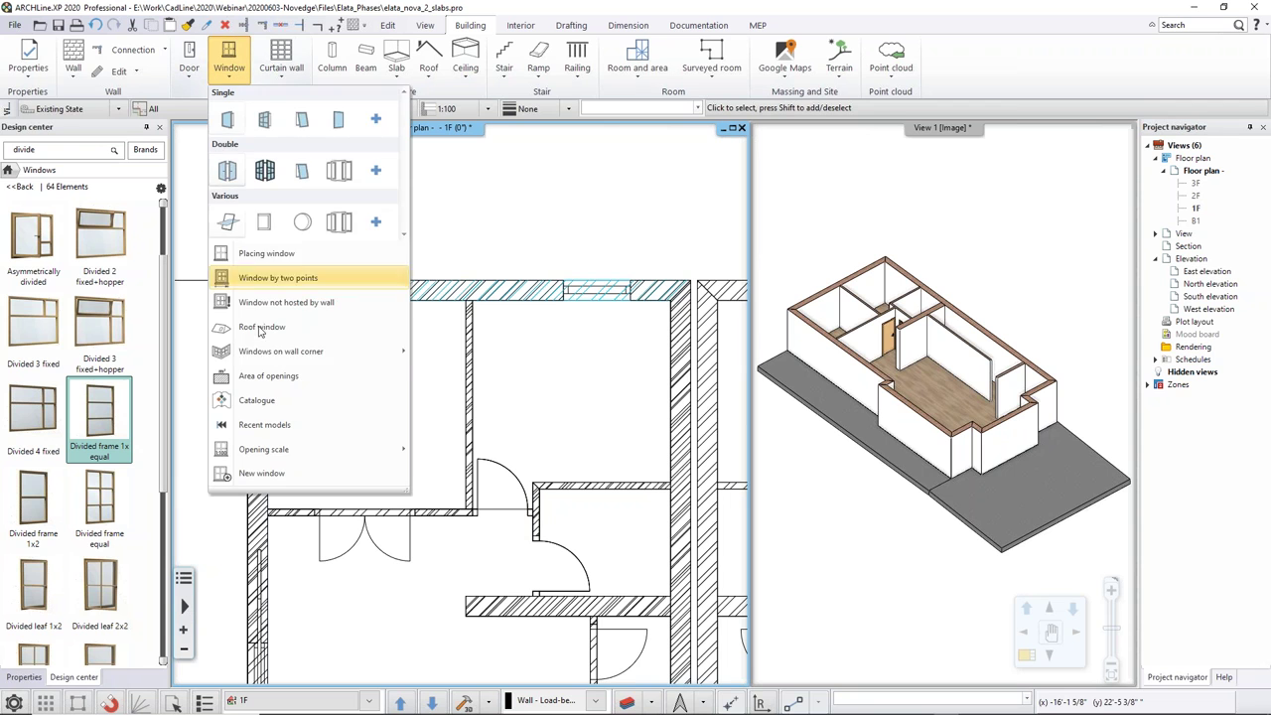
click(278, 278)
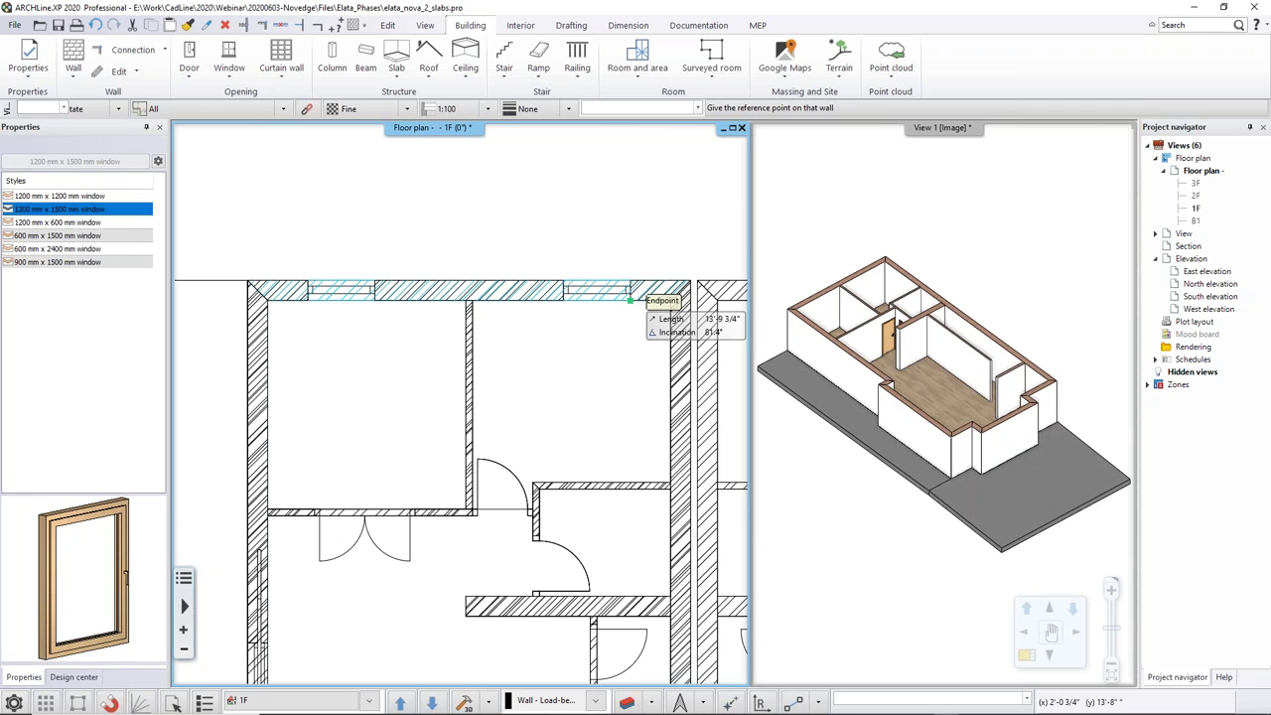
click(629, 298)
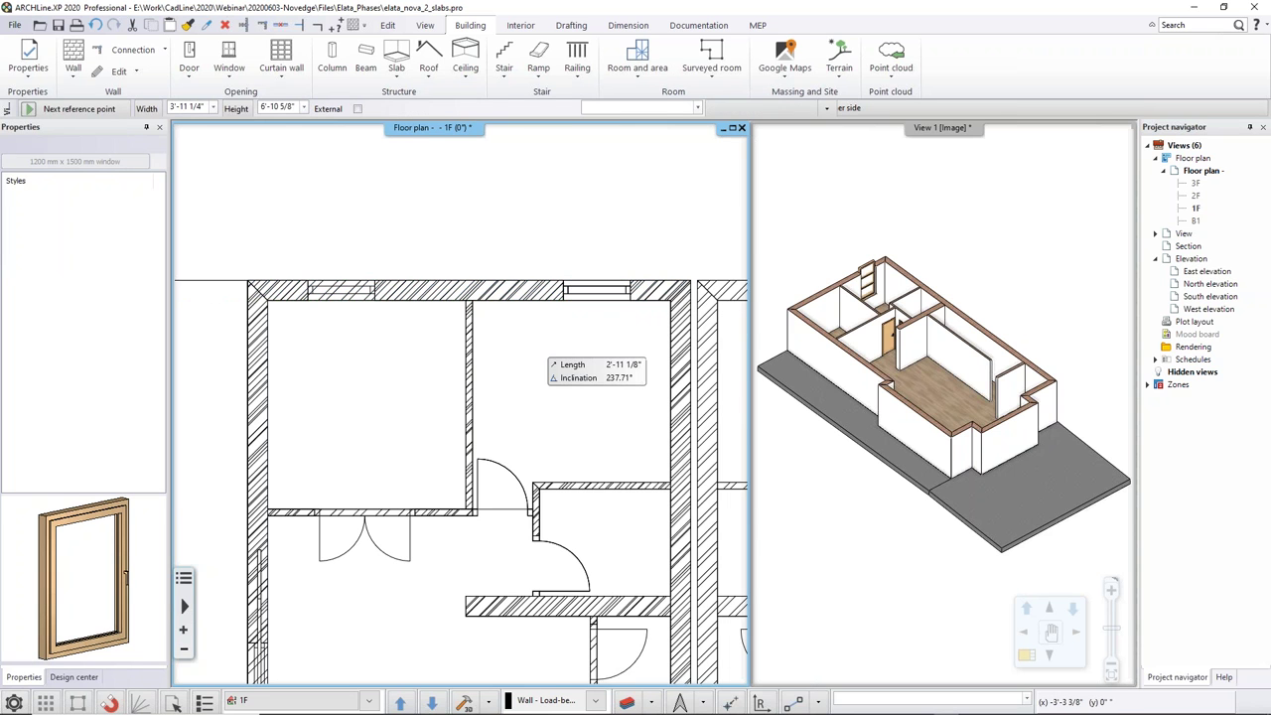
middle_drag(371, 323, 412, 337)
click(415, 315)
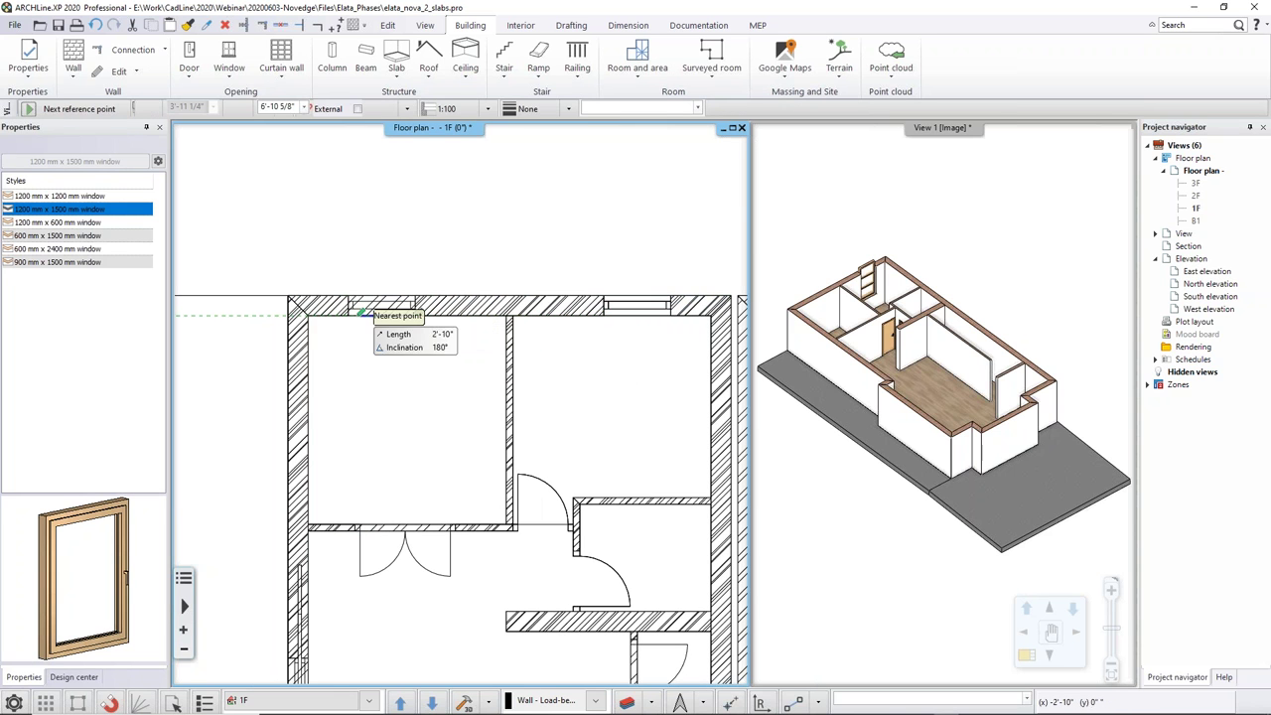
click(377, 381)
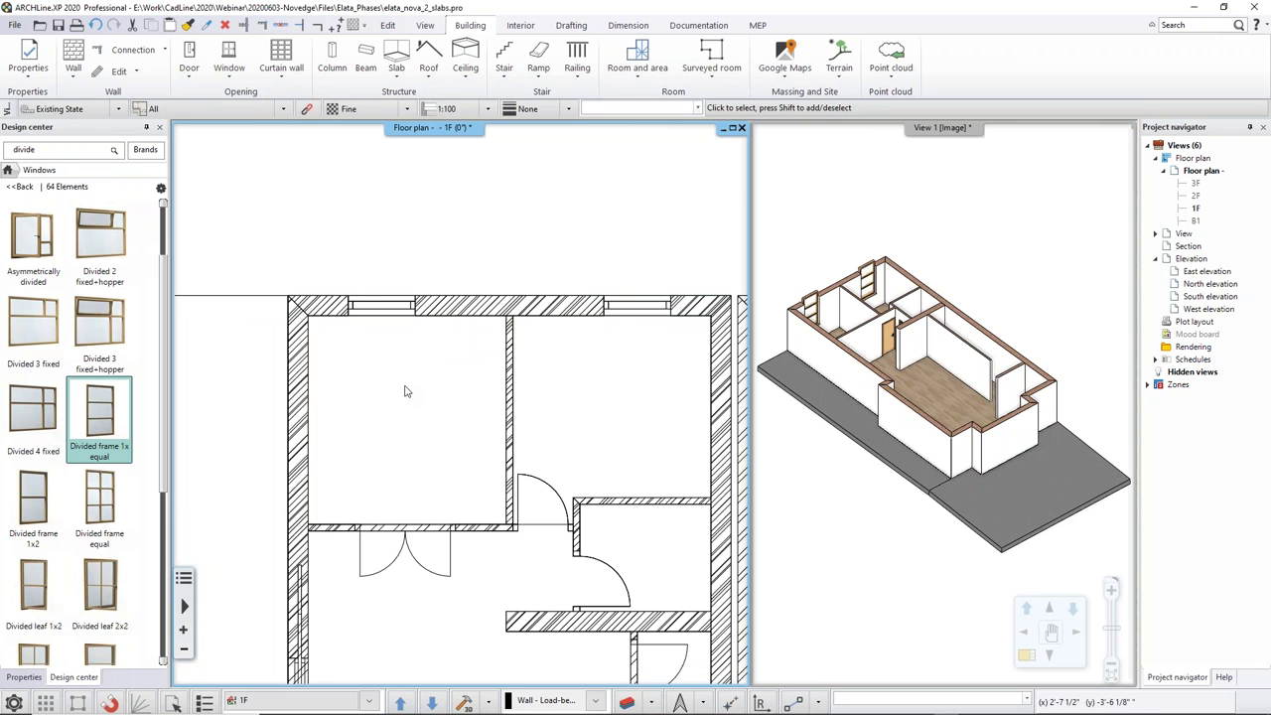
Step: Set the sill height of the upper-left room's window to 0
click(820, 317)
middle_drag(820, 317, 835, 328)
scroll(835, 329, up, 5)
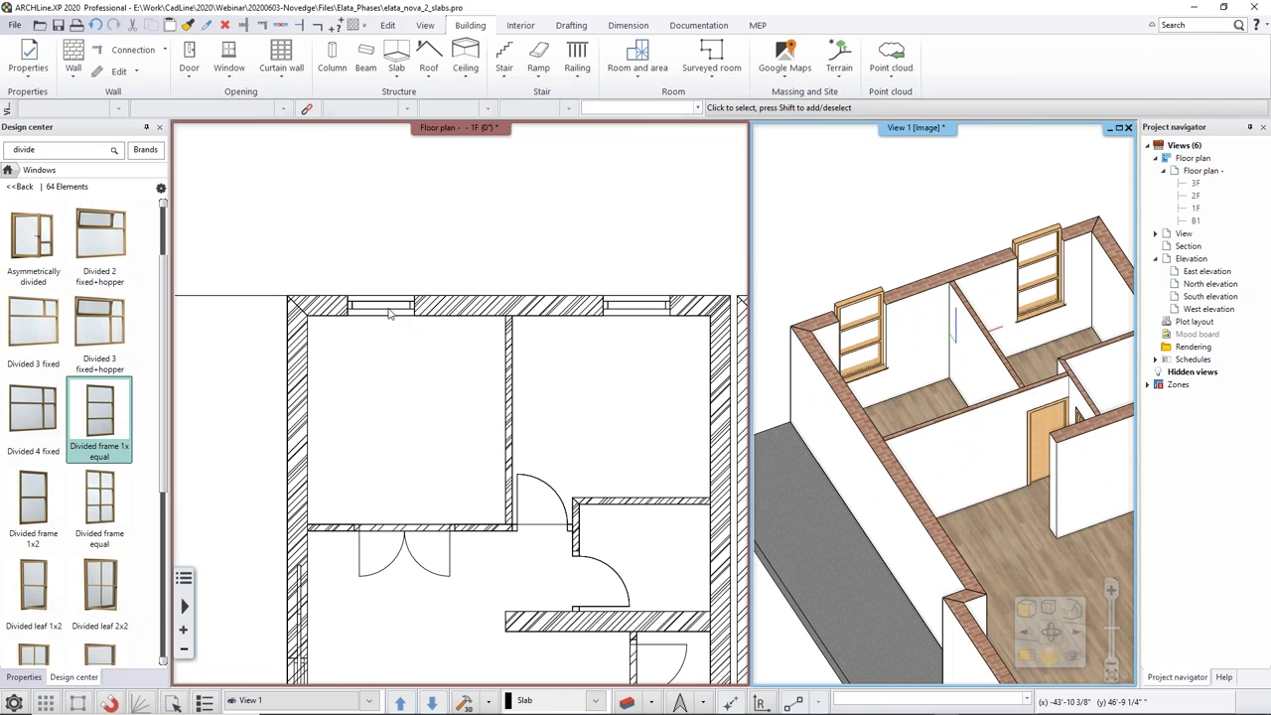
click(390, 314)
click(390, 314)
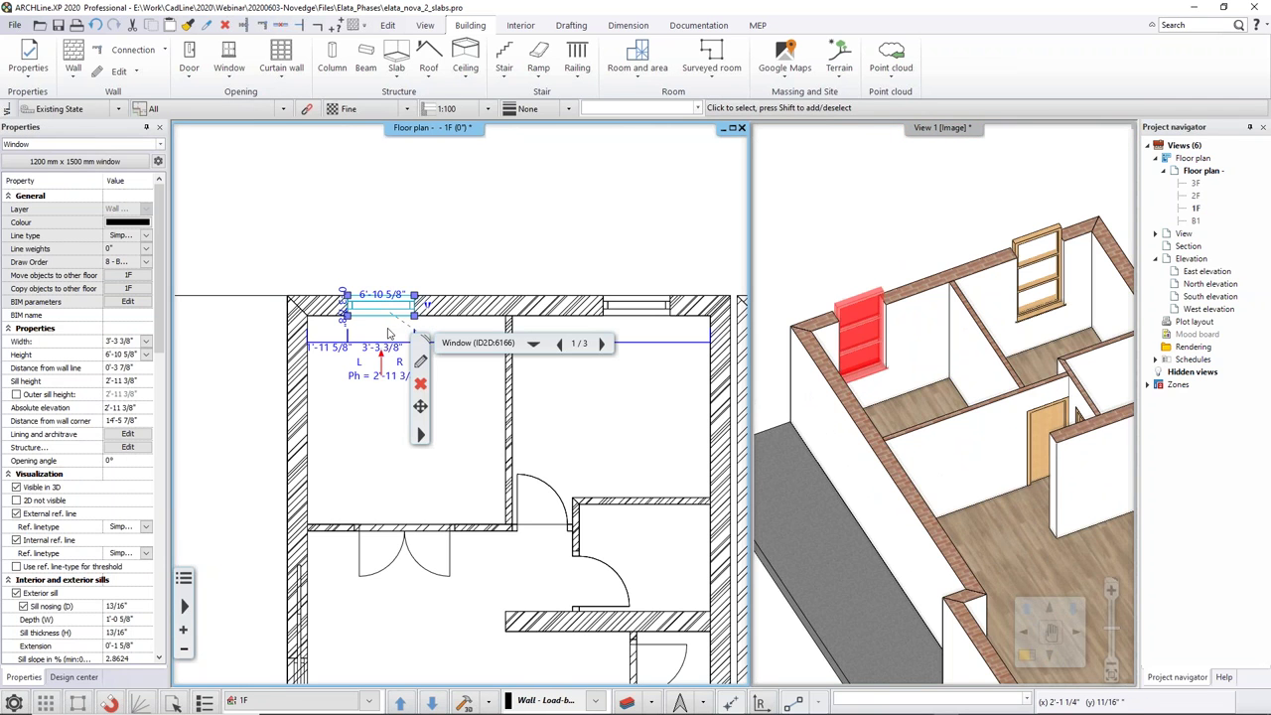
click(379, 379)
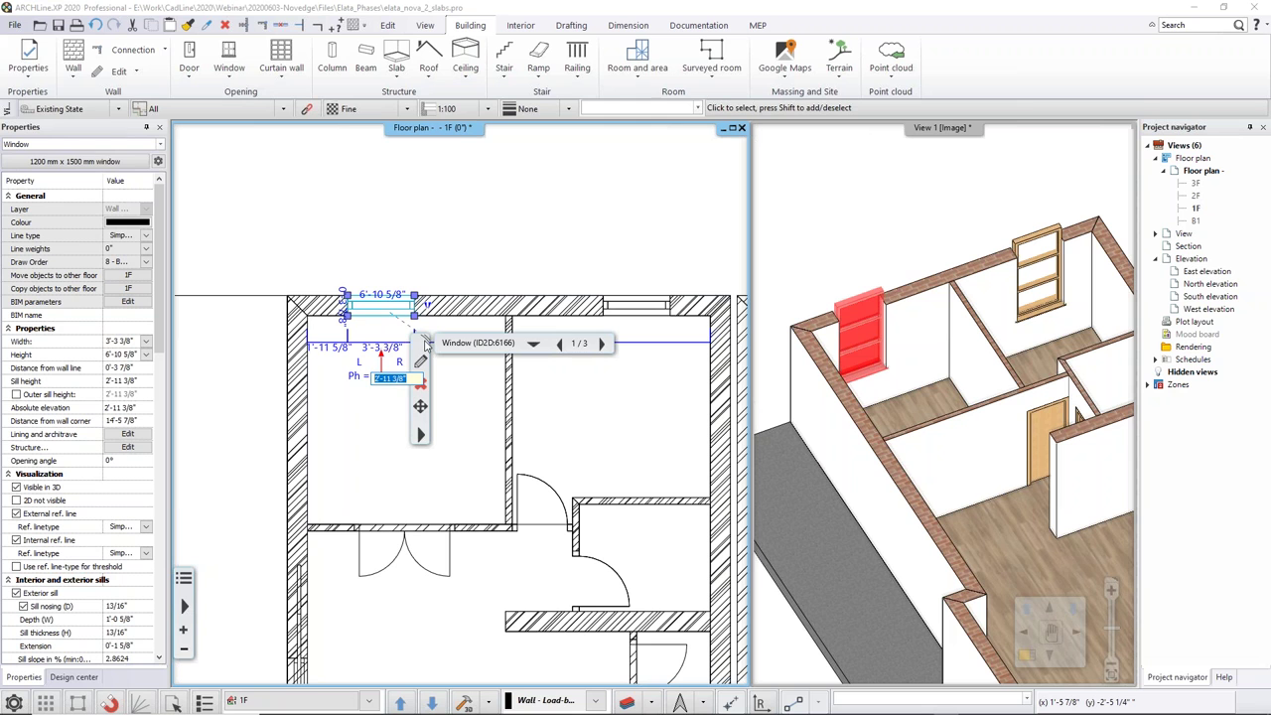
drag(425, 343, 627, 170)
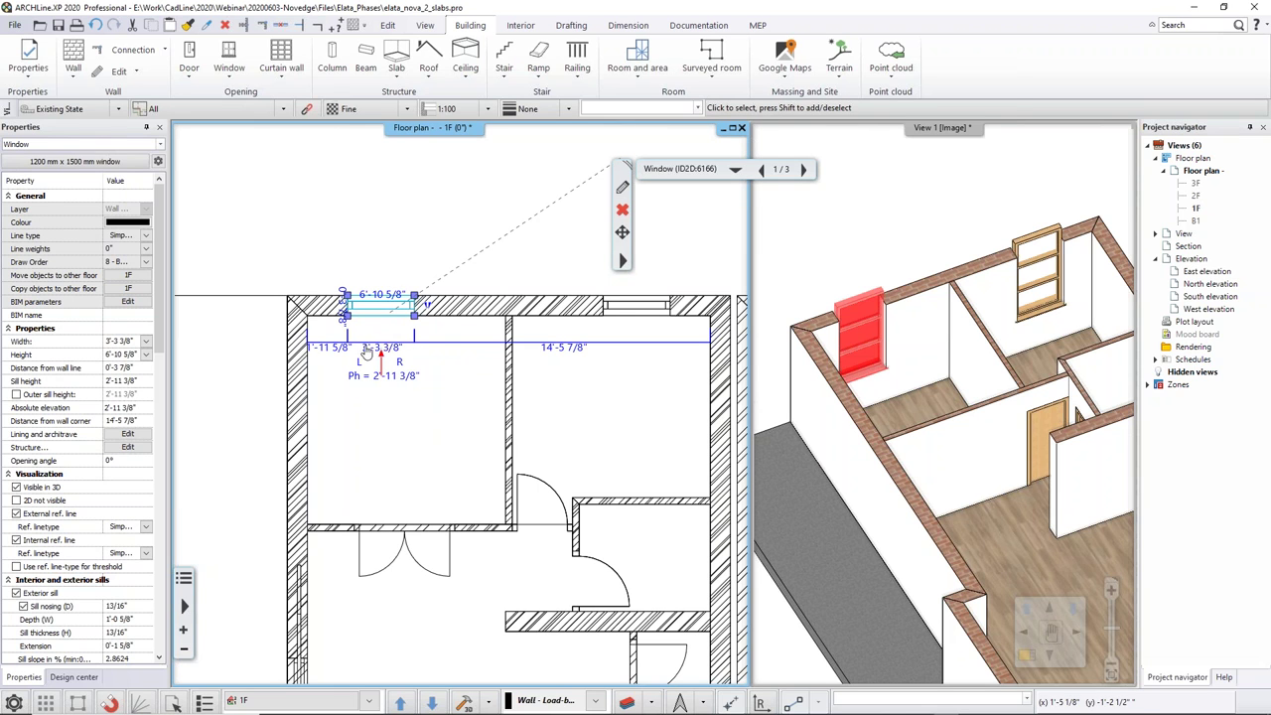
click(387, 377)
text(0)
key(Return)
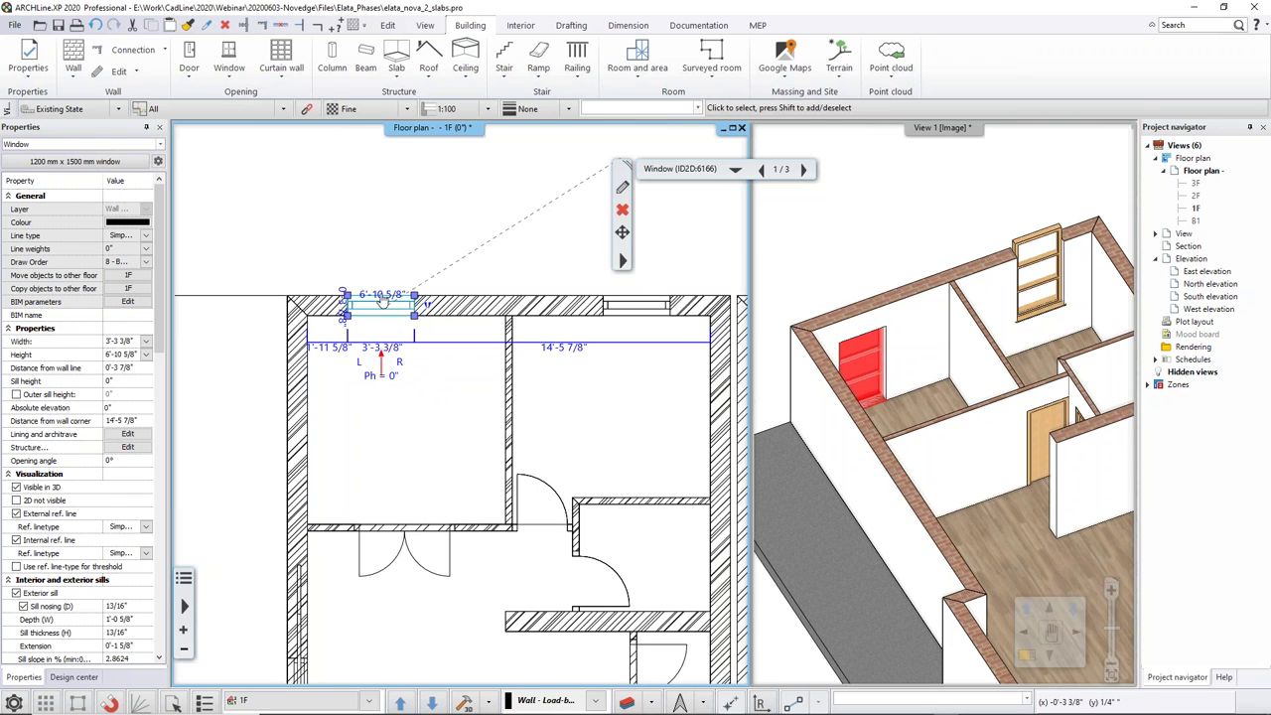
Step: Try lowering the upper-right room's window by about 2'-8" with Elevate in the 3D view, and undo that change
click(1041, 250)
mouse_move(1042, 256)
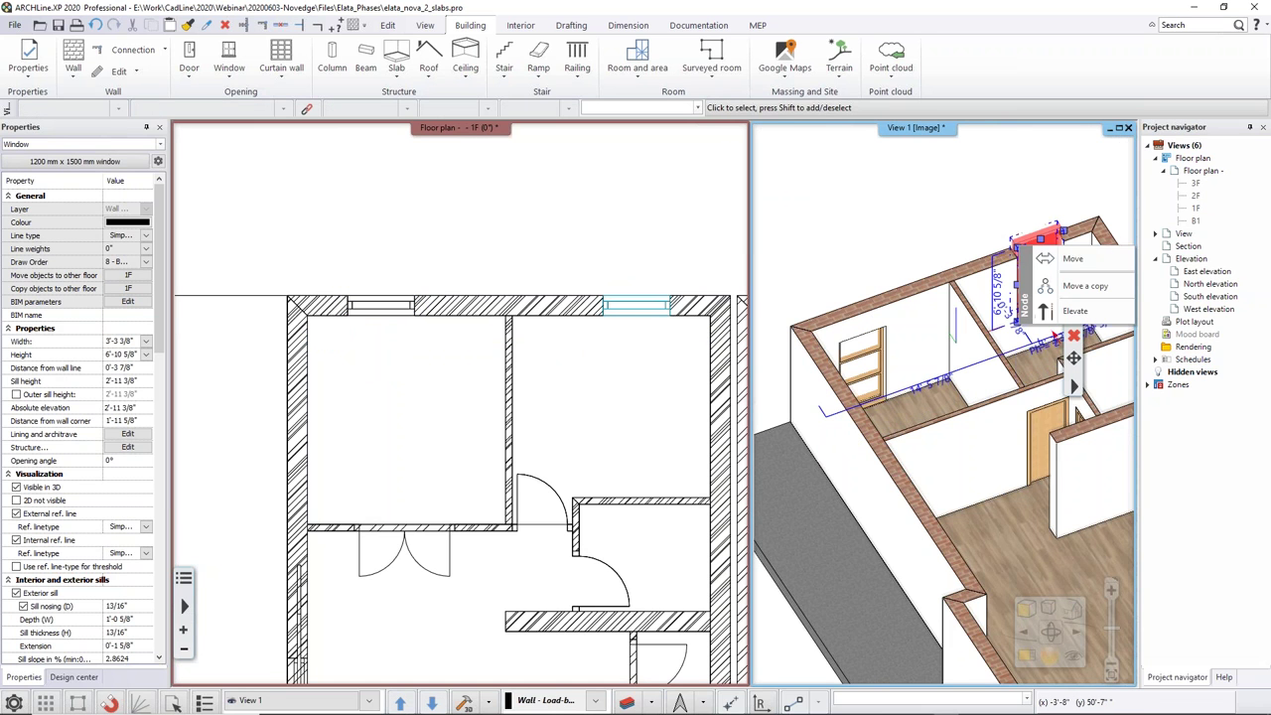
click(1049, 309)
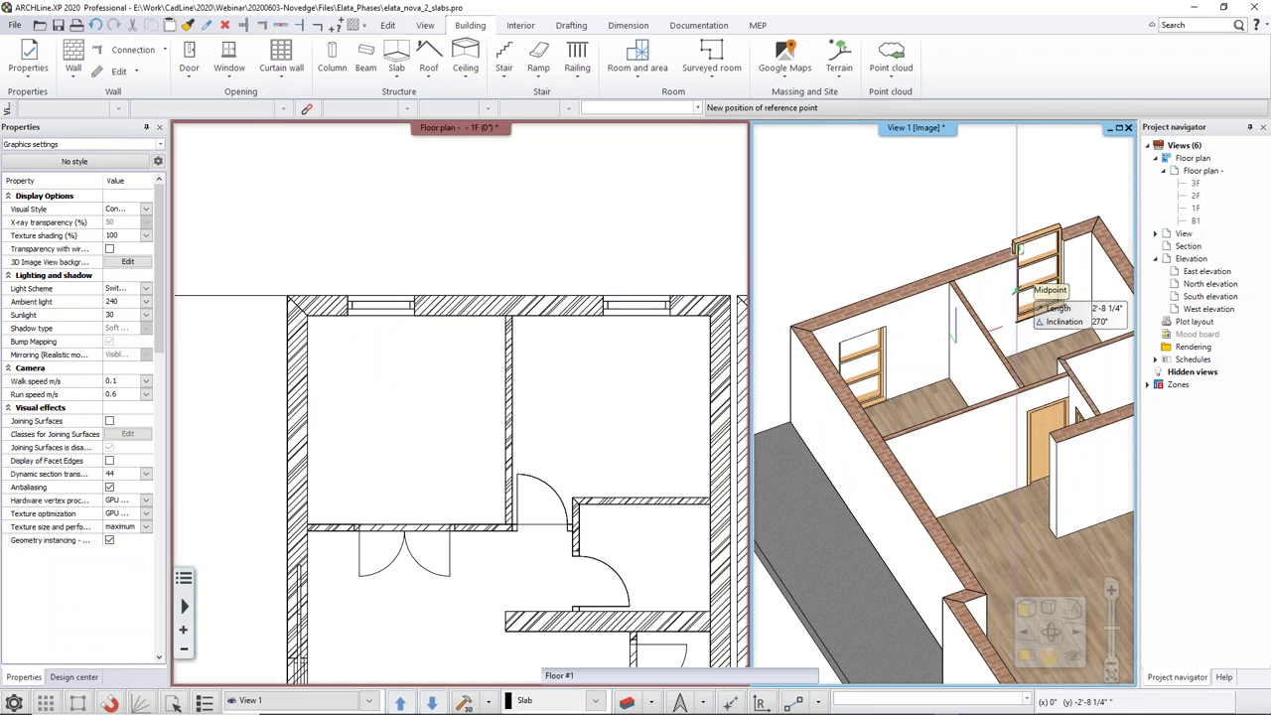
click(1017, 291)
click(975, 215)
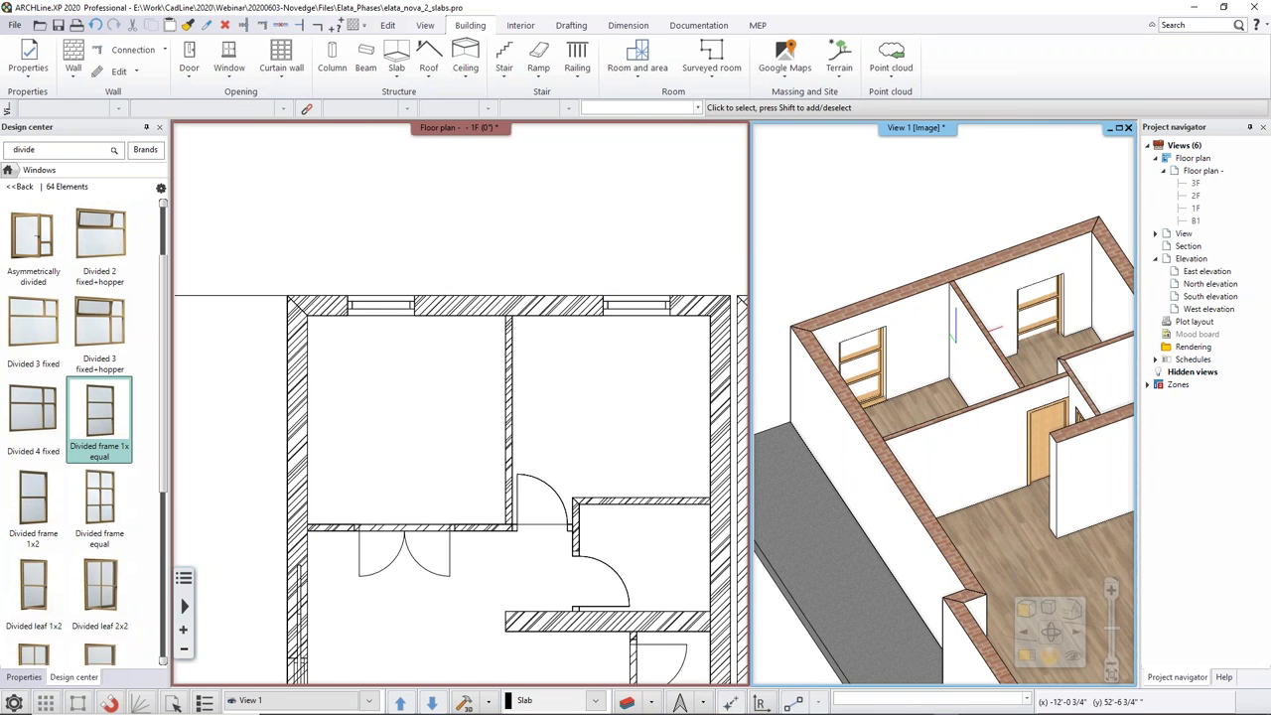
key(ctrl+z)
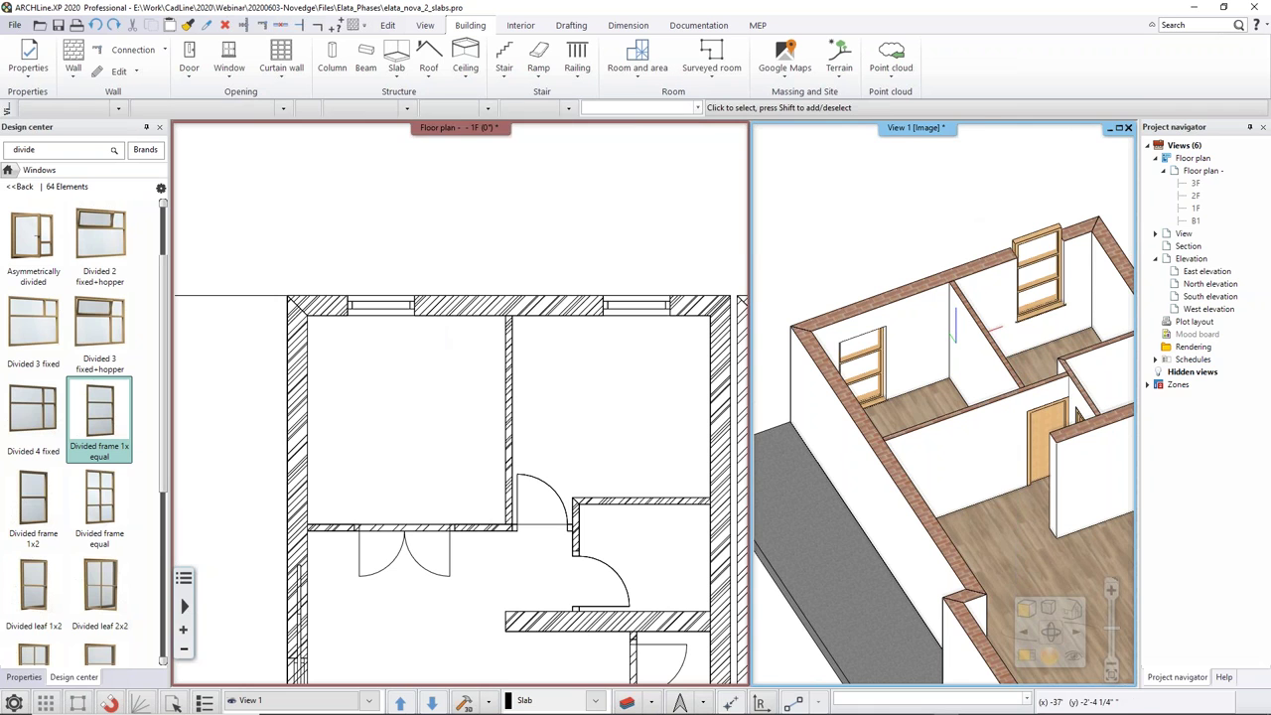
Step: Create similar copies of the upper-left room's window on both sides of the living room's lower-left exterior corner
click(443, 338)
scroll(363, 410, down, 1)
middle_drag(363, 410, 458, 283)
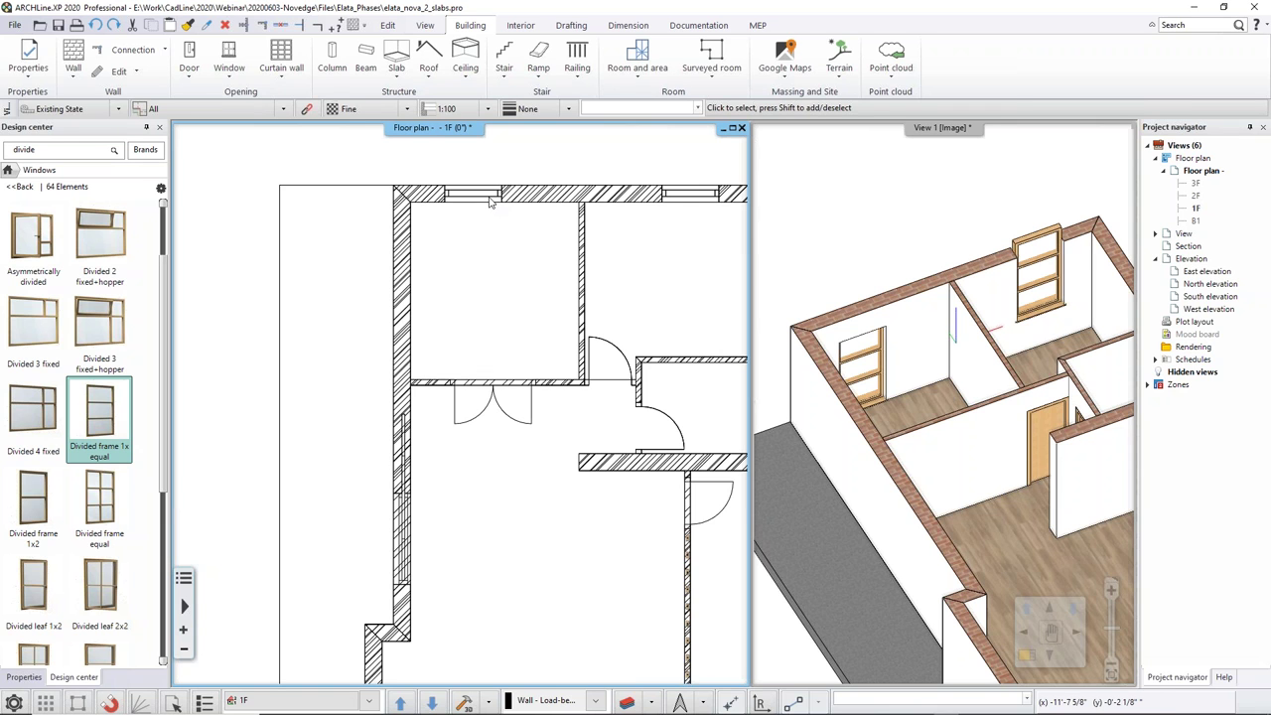
right_click(489, 201)
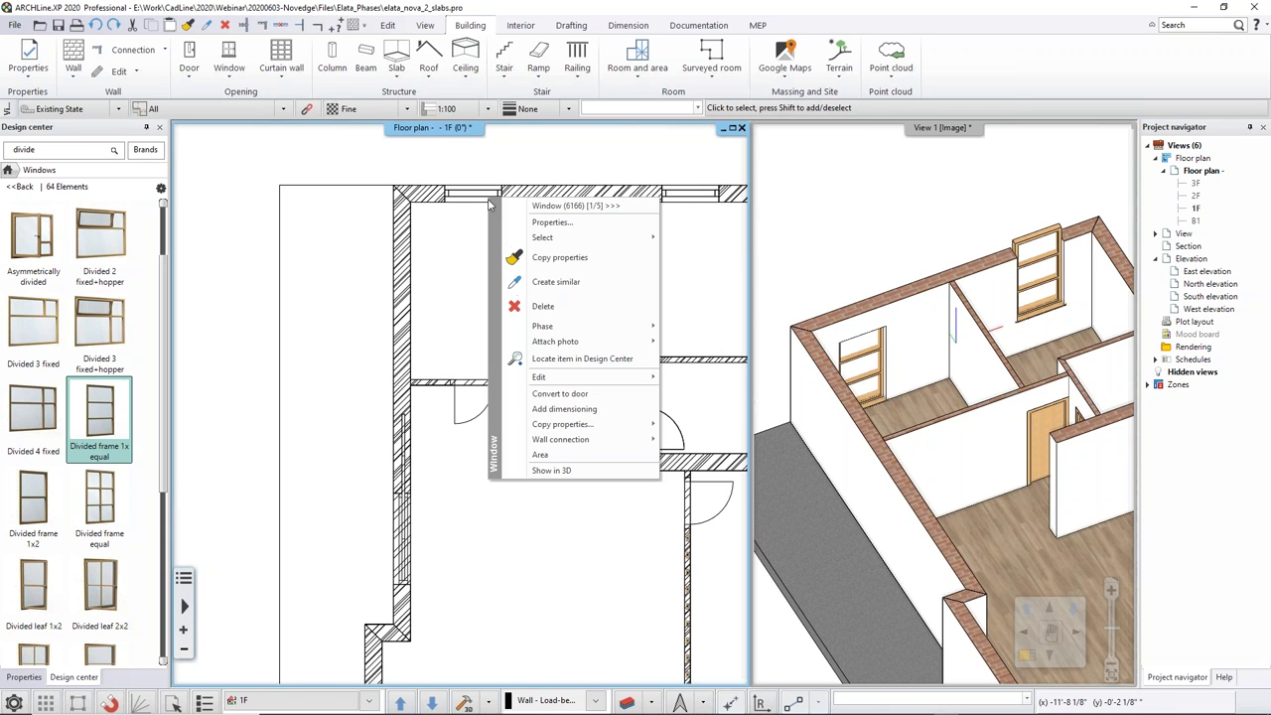
right_click(403, 252)
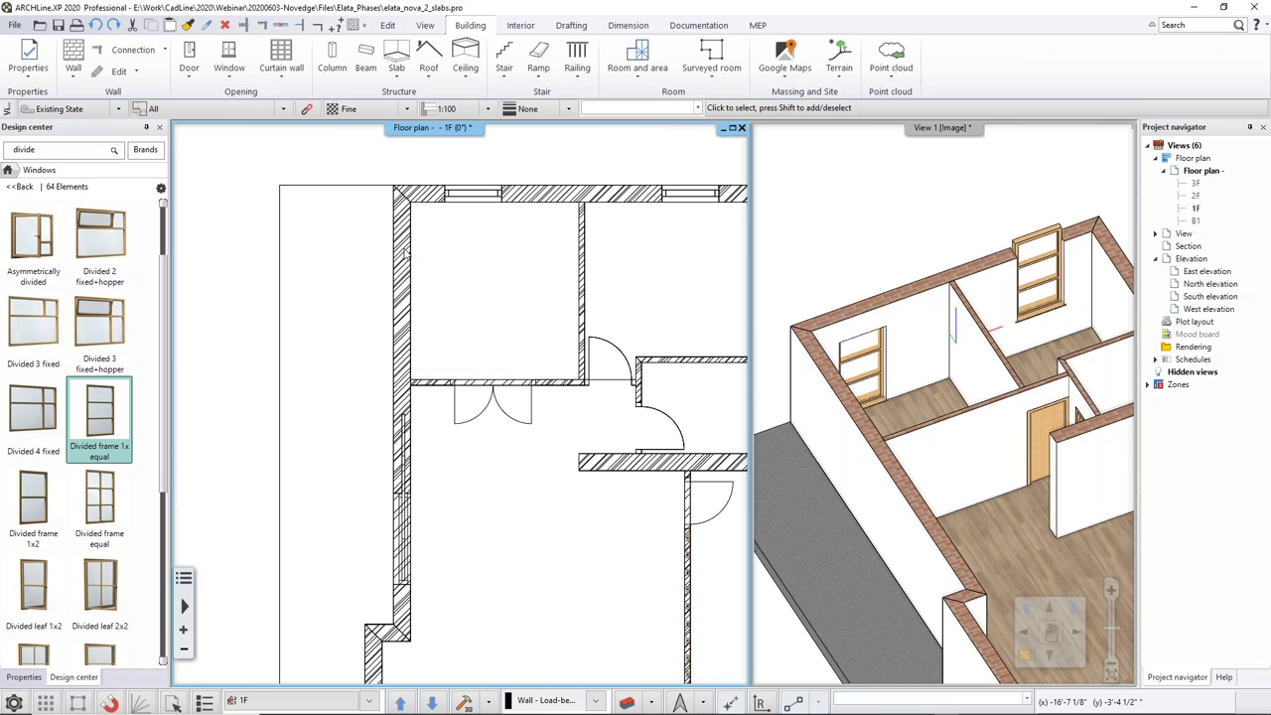
right_click(429, 198)
right_click(466, 198)
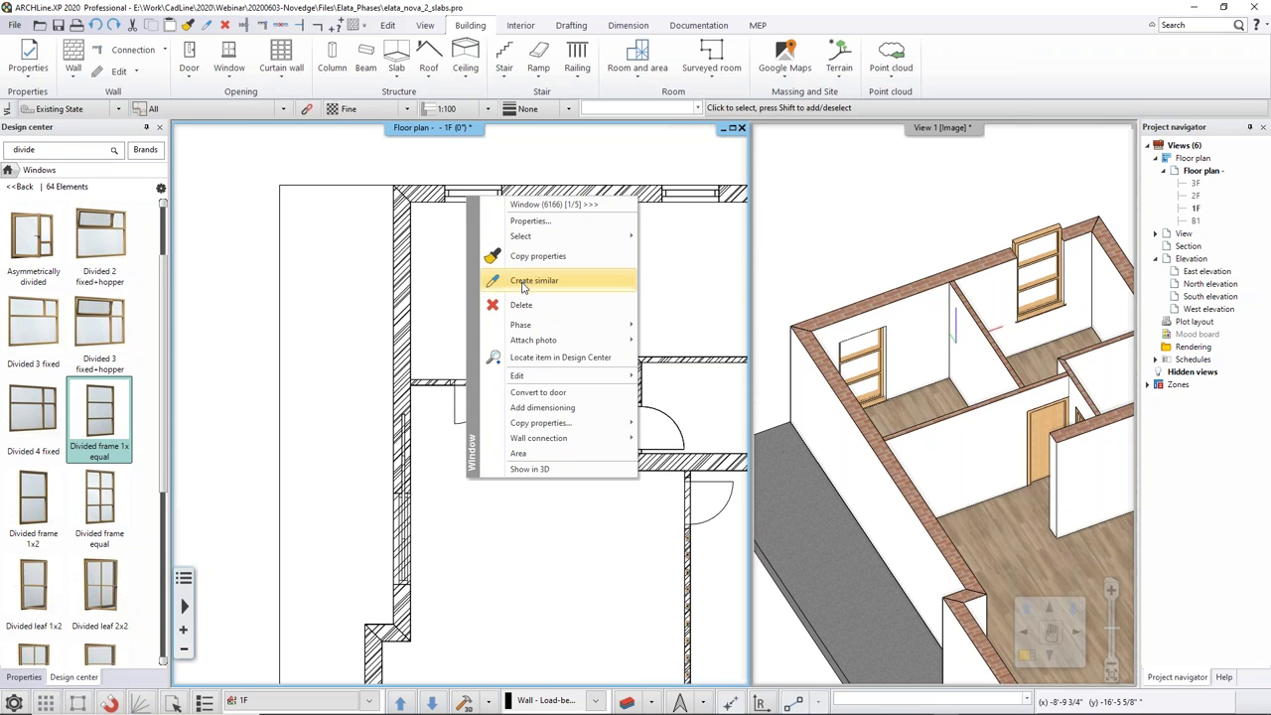
click(535, 282)
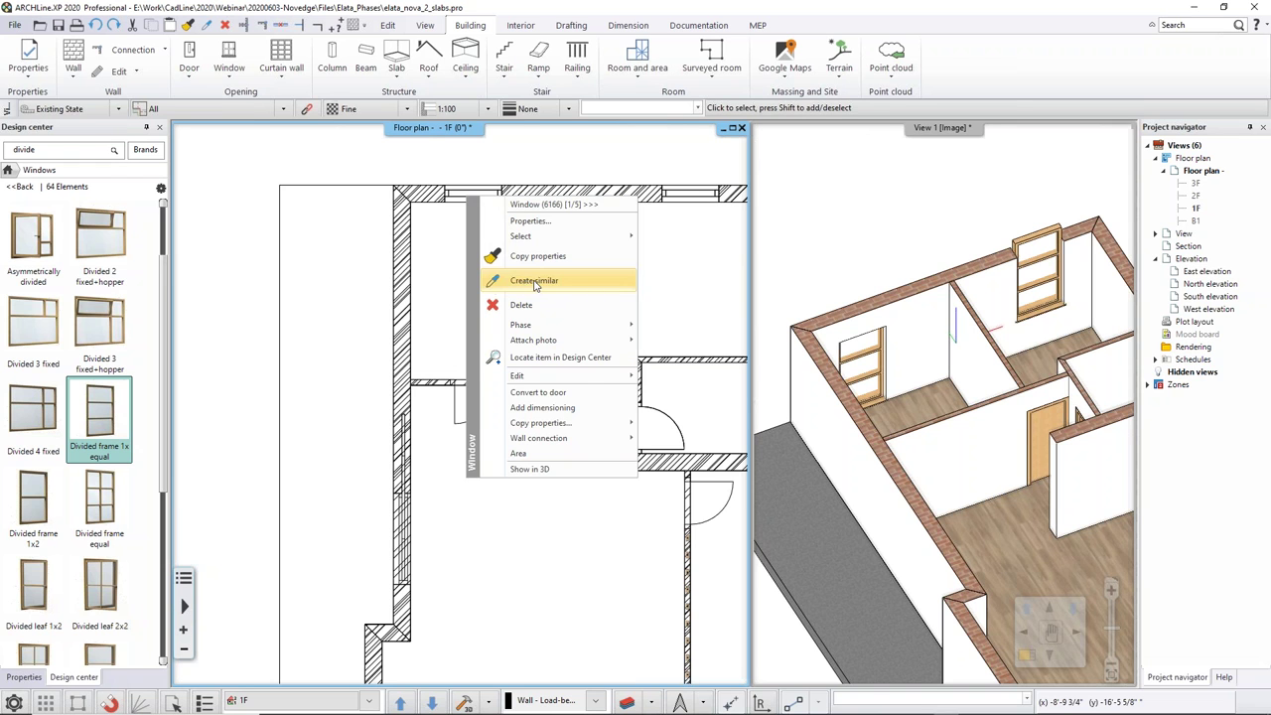
middle_drag(425, 422, 450, 153)
middle_drag(405, 584, 423, 419)
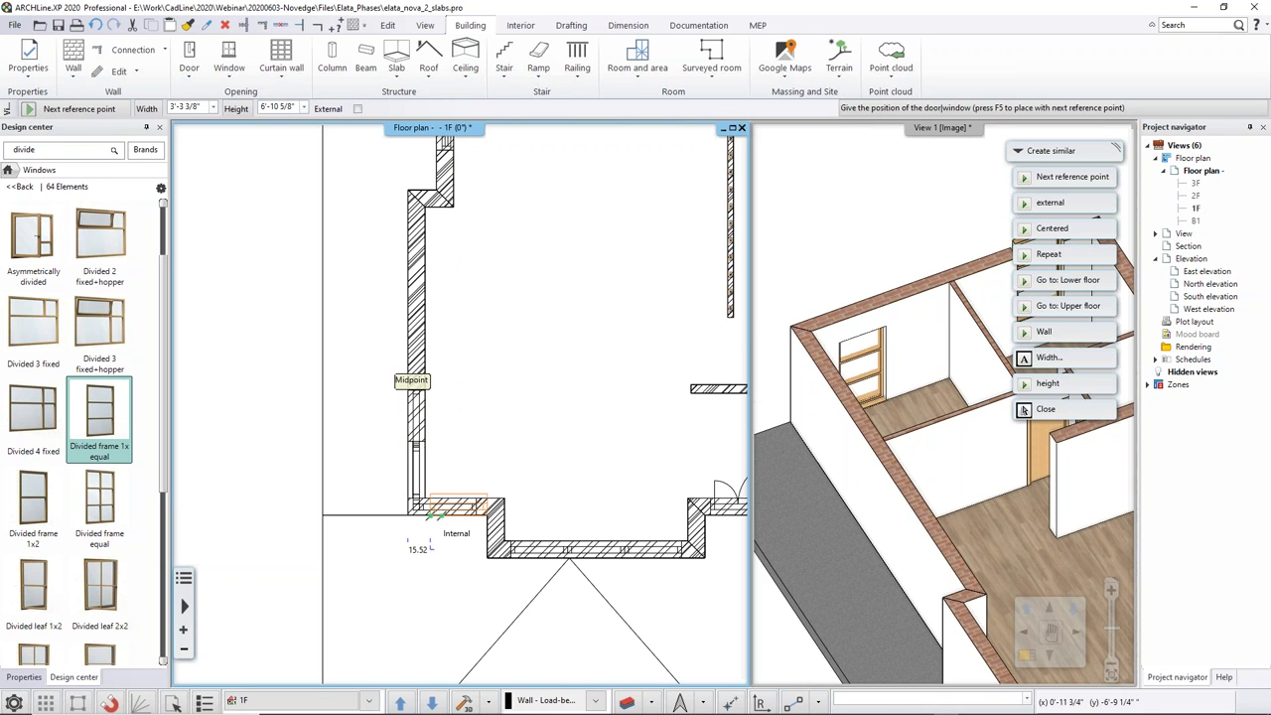
click(451, 506)
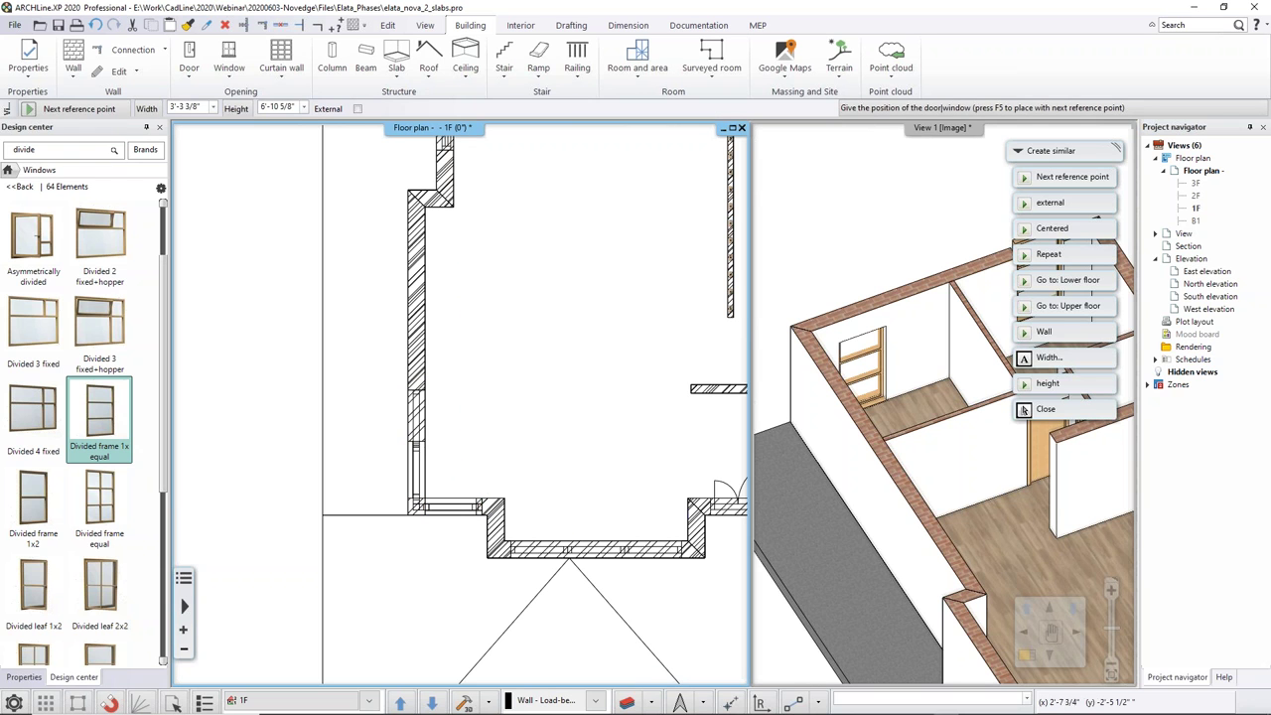
key(Escape)
Step: Join the two new windows into a corner window with Join two openings on wall corner and check it in the 3D view
scroll(444, 467, up, 3)
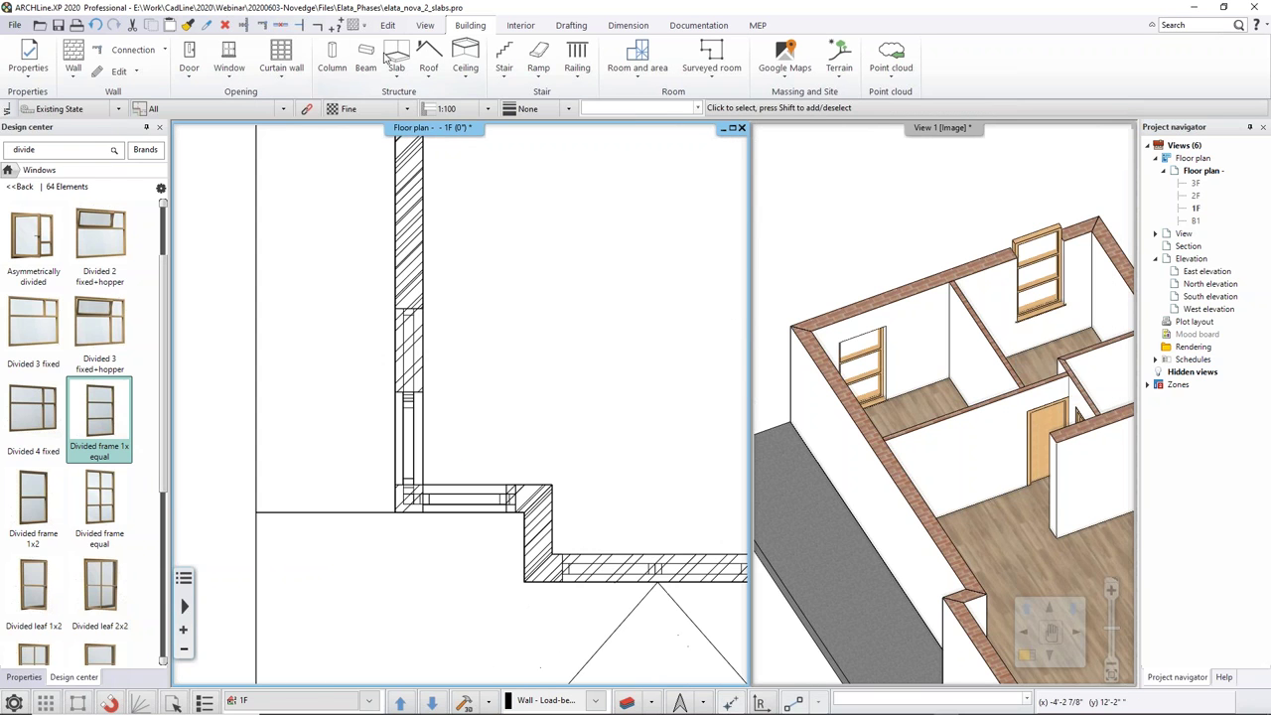
click(230, 82)
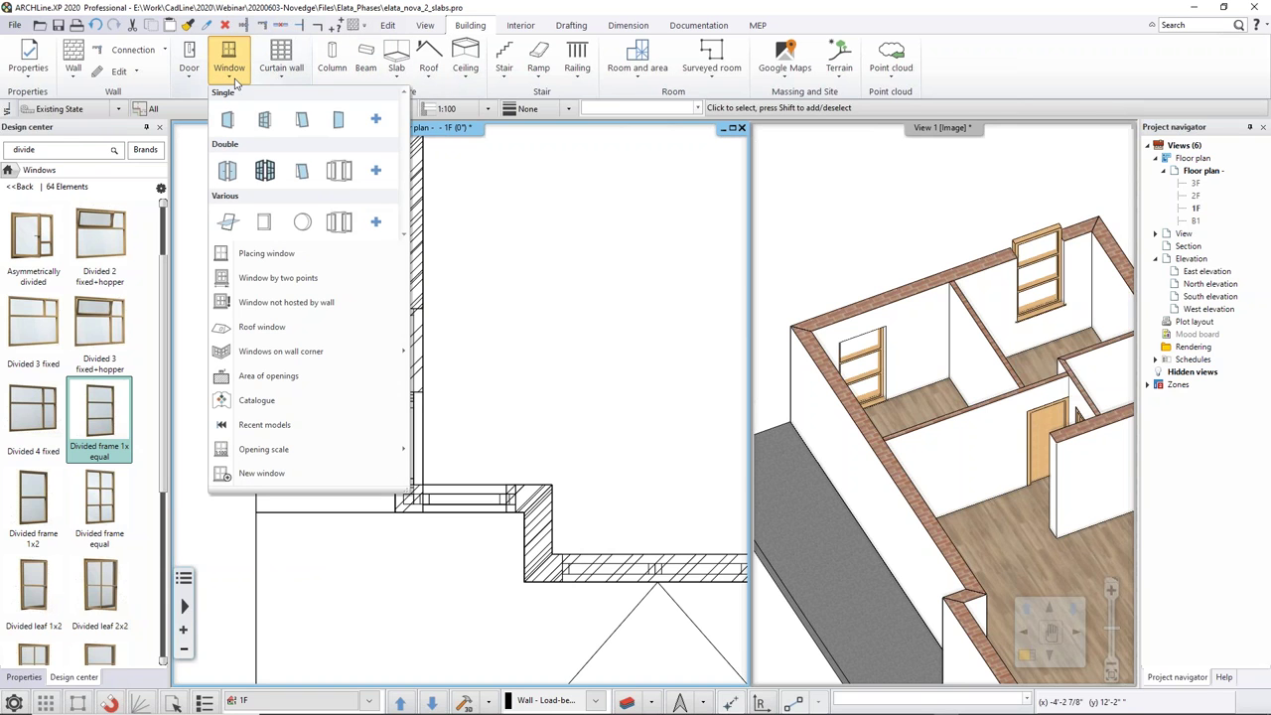
mouse_move(244, 355)
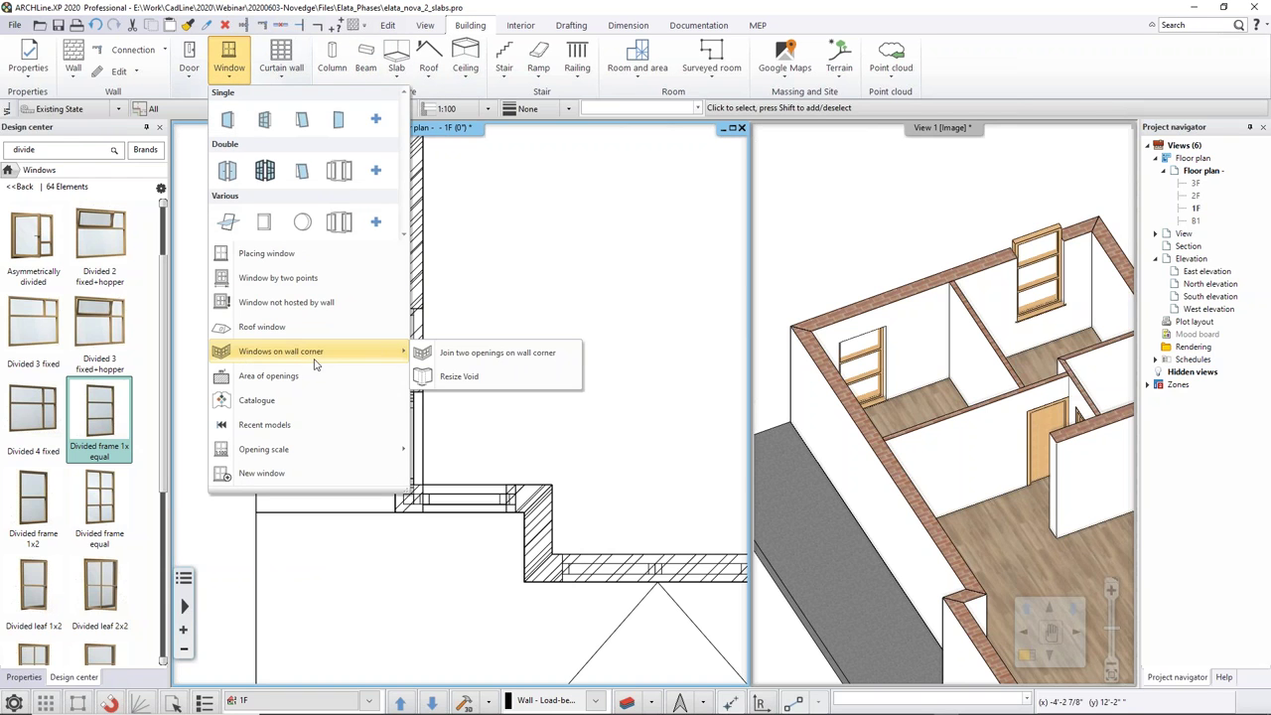
click(454, 355)
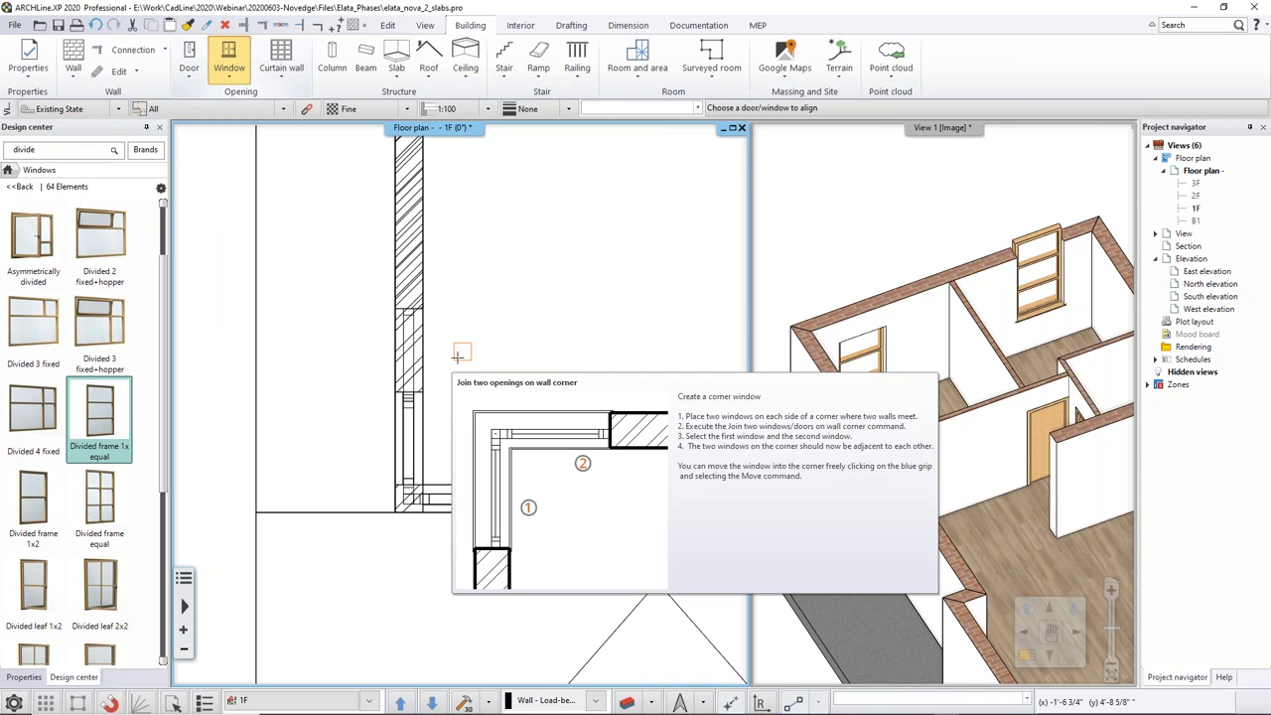
key(Escape)
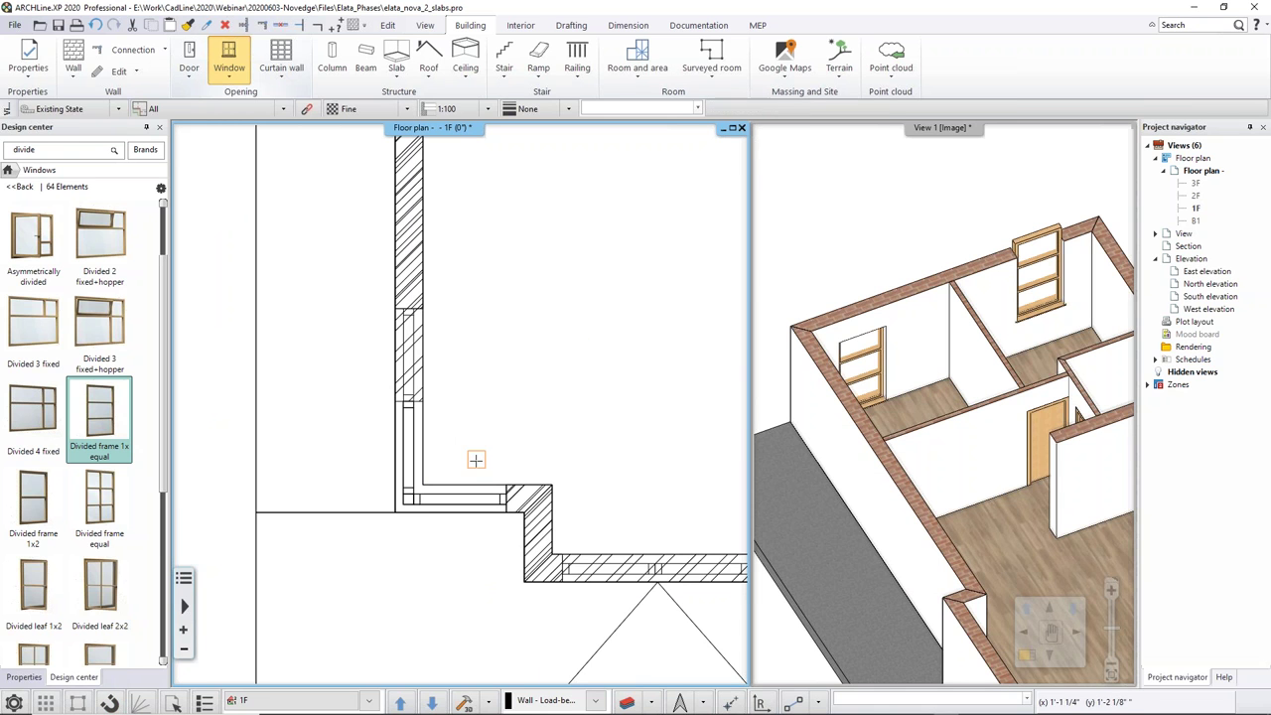
click(993, 321)
middle_drag(968, 665, 814, 273)
scroll(943, 466, down, 5)
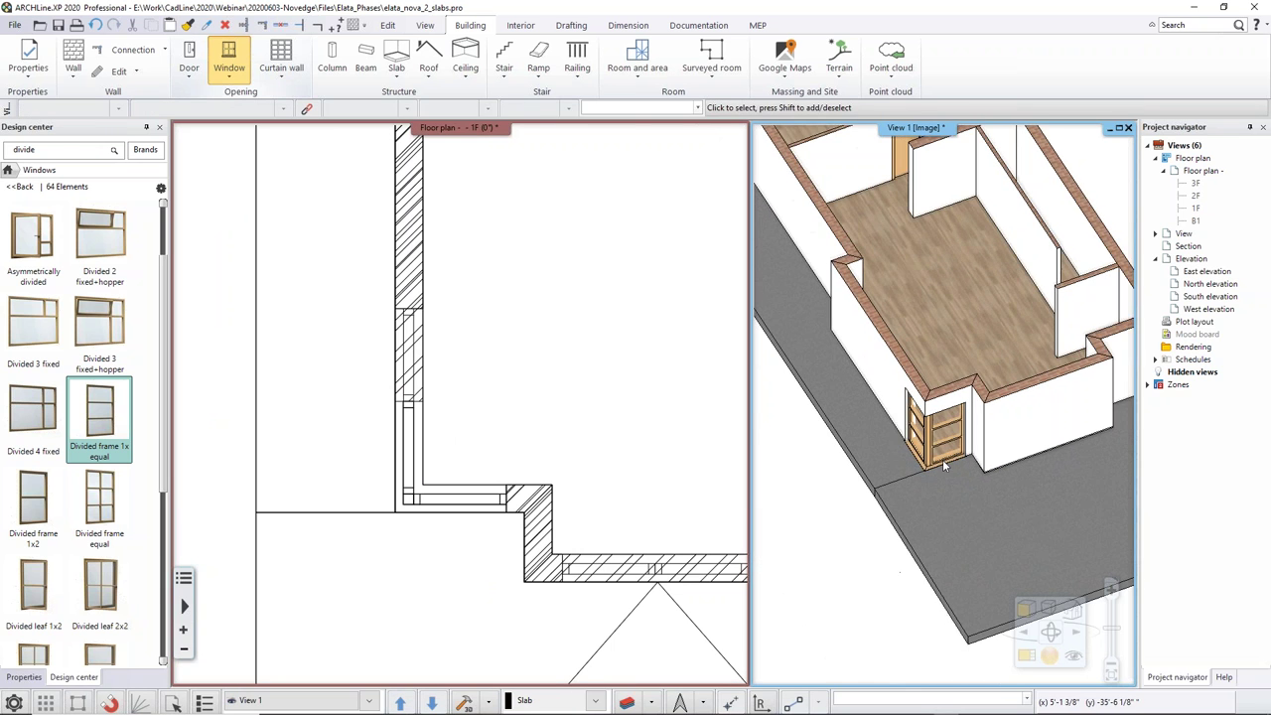
Step: Create three similar copies of the upper-left room's window side by side along the front bay wall
click(435, 316)
middle_drag(437, 316, 330, 471)
scroll(330, 470, down, 2)
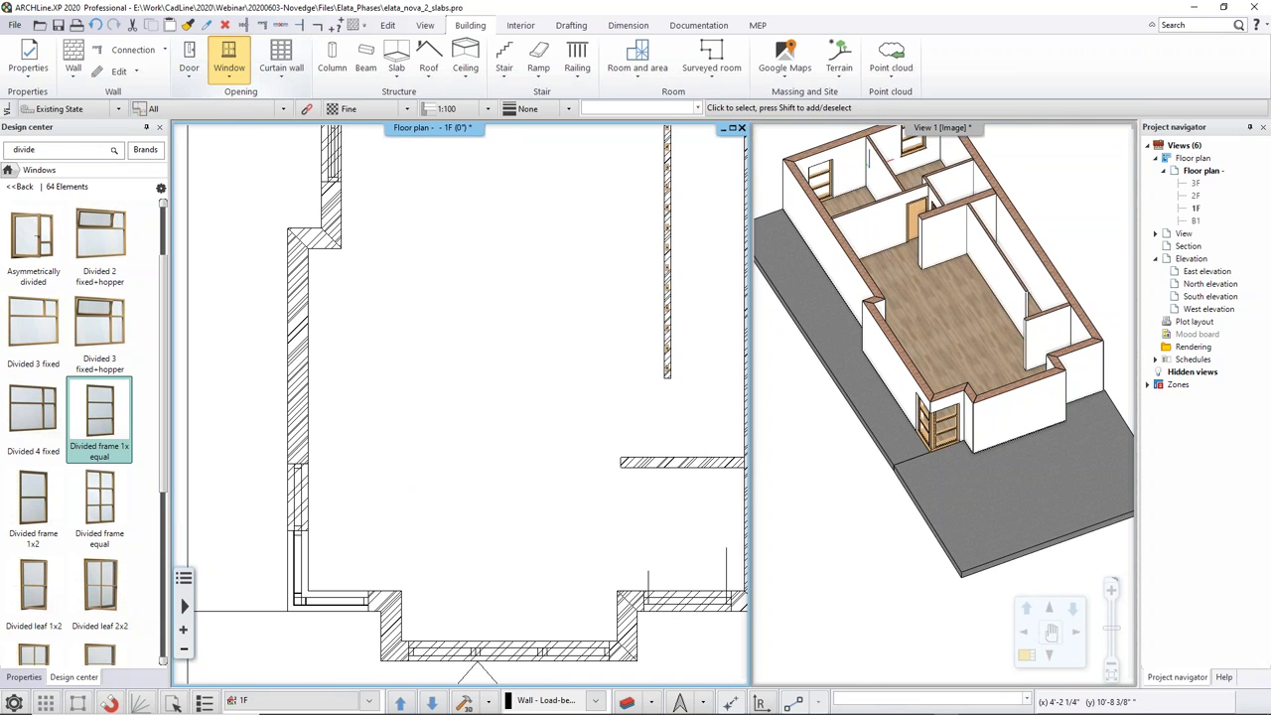
scroll(426, 303, down, 3)
right_click(422, 141)
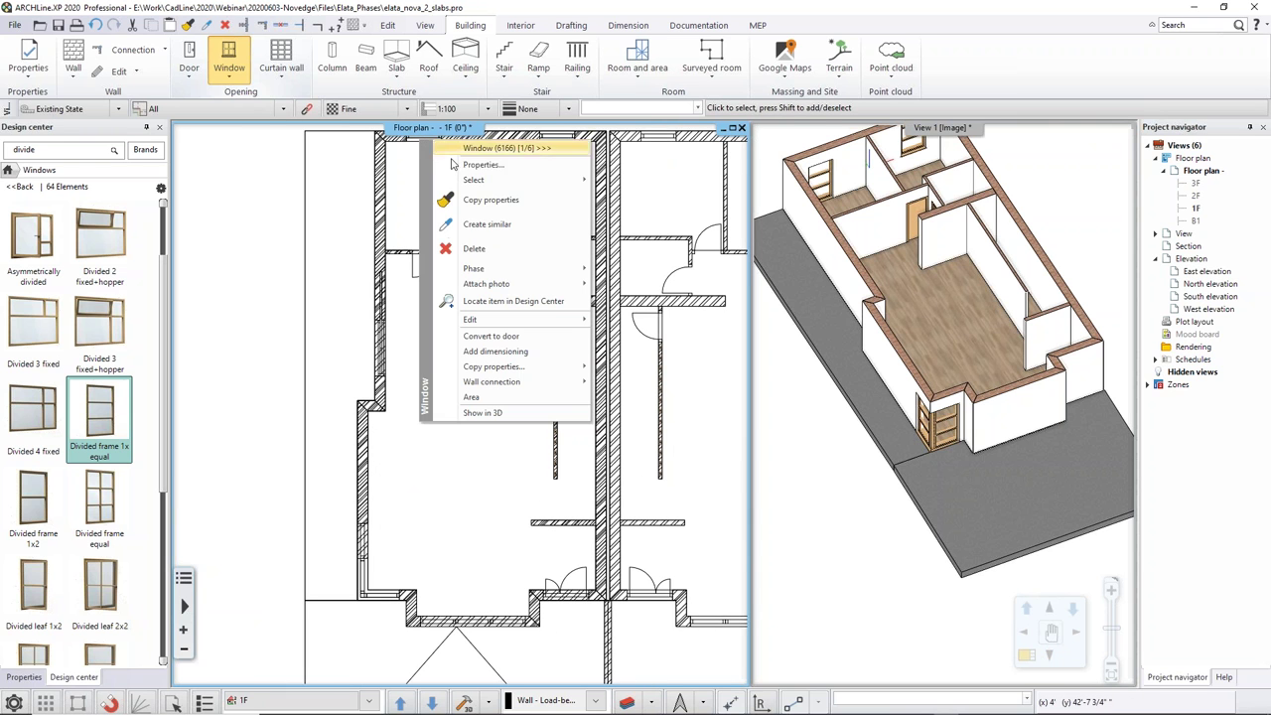
click(487, 224)
scroll(434, 425, up, 5)
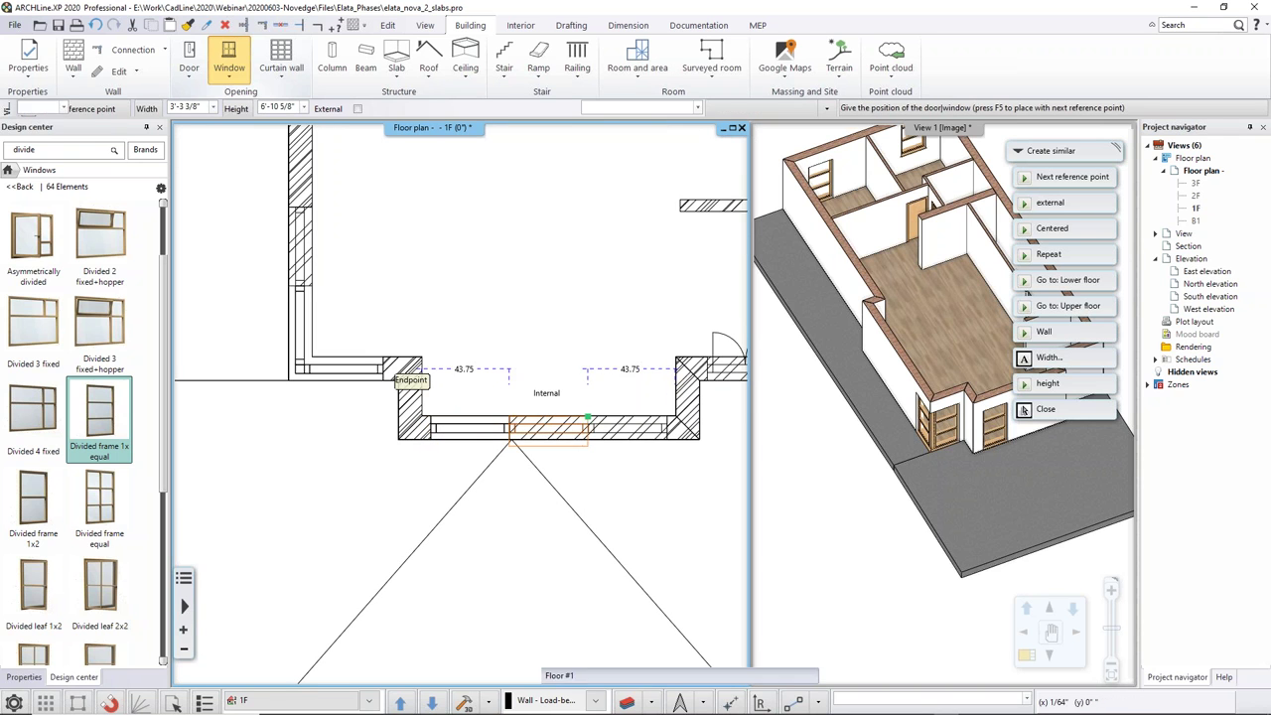
click(586, 349)
key(Escape)
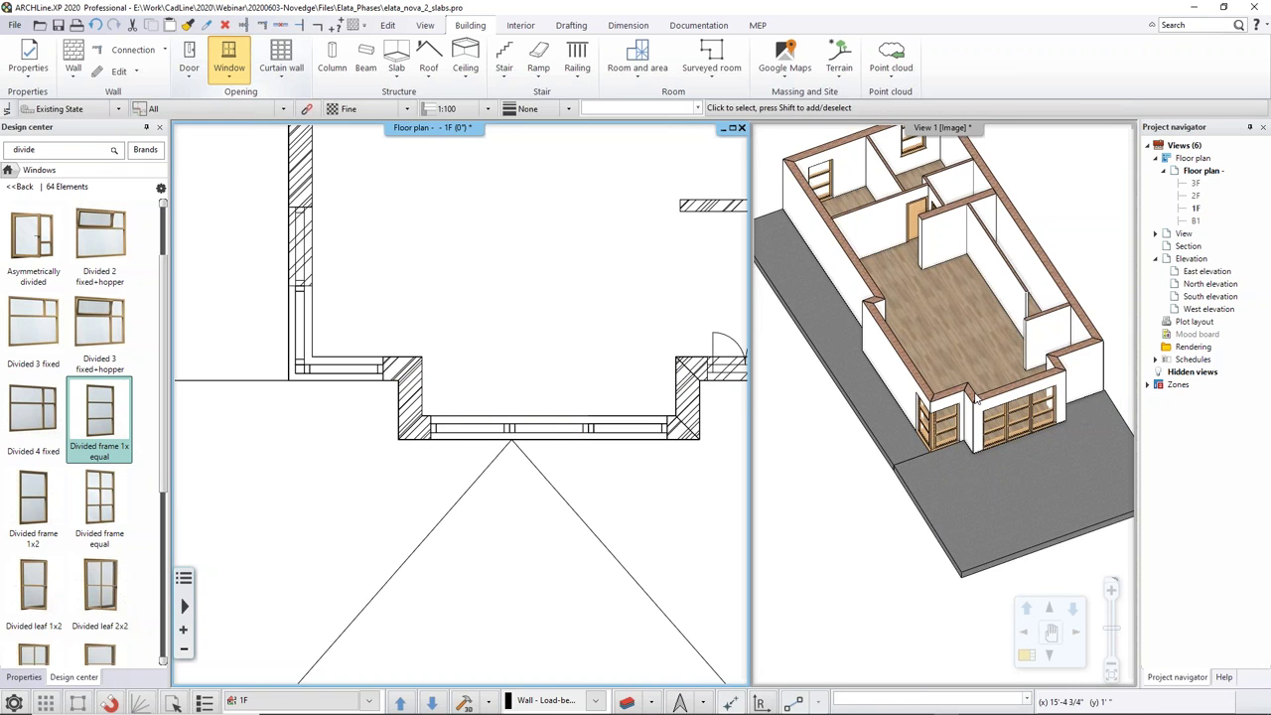
click(897, 379)
scroll(897, 378, down, 2)
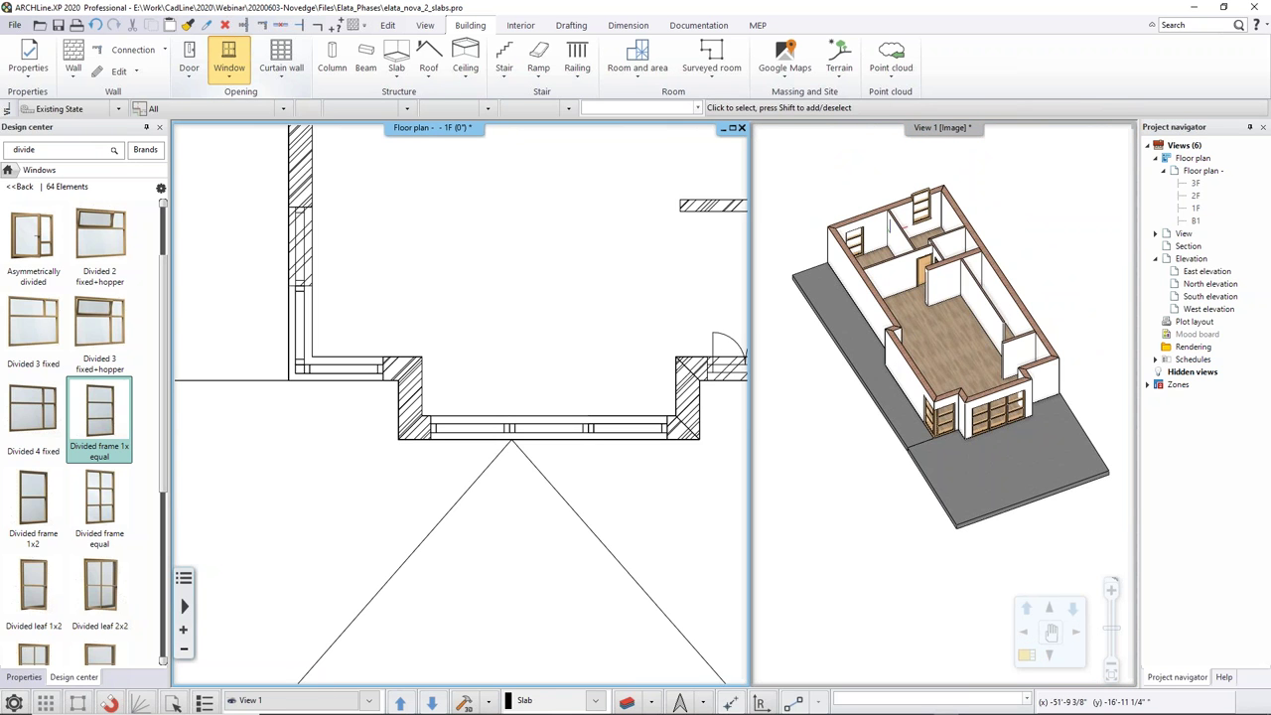
Step: Switch to File Explorer and open the elata_nova_3_openings.pro project from the Elata_Phases folder
scroll(559, 377, down, 3)
scroll(543, 414, down, 3)
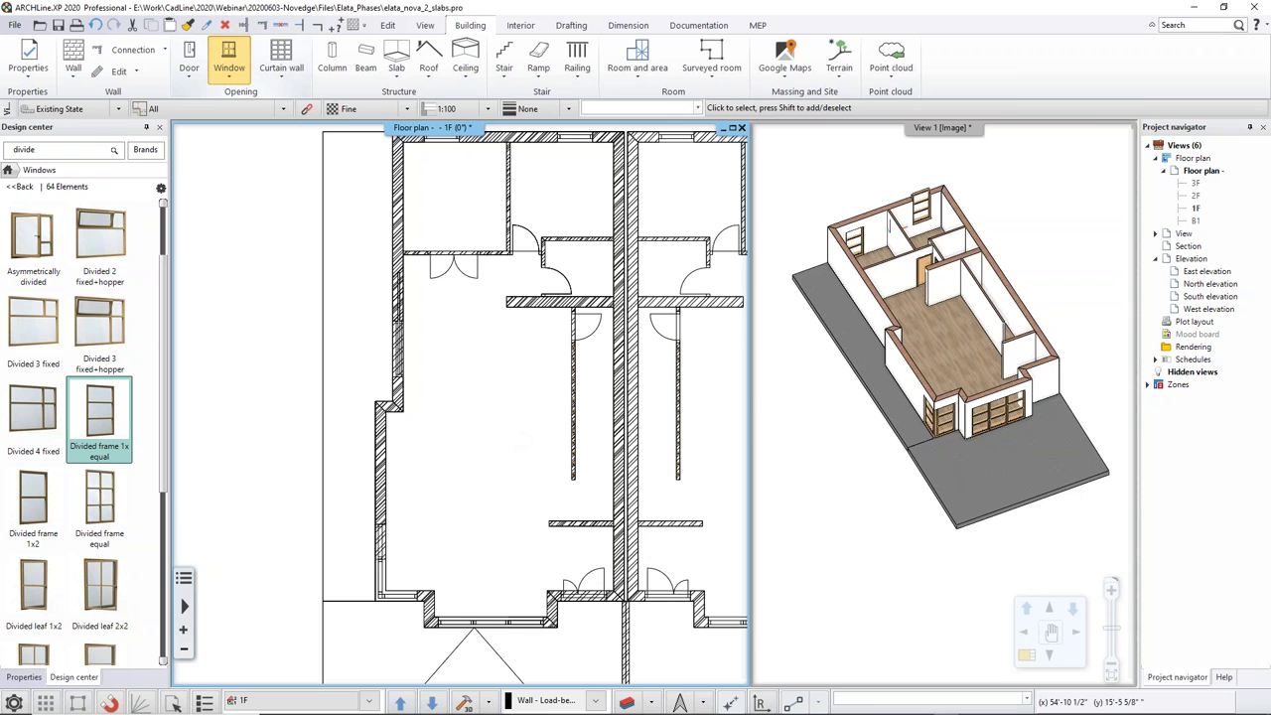
key(alt+Tab)
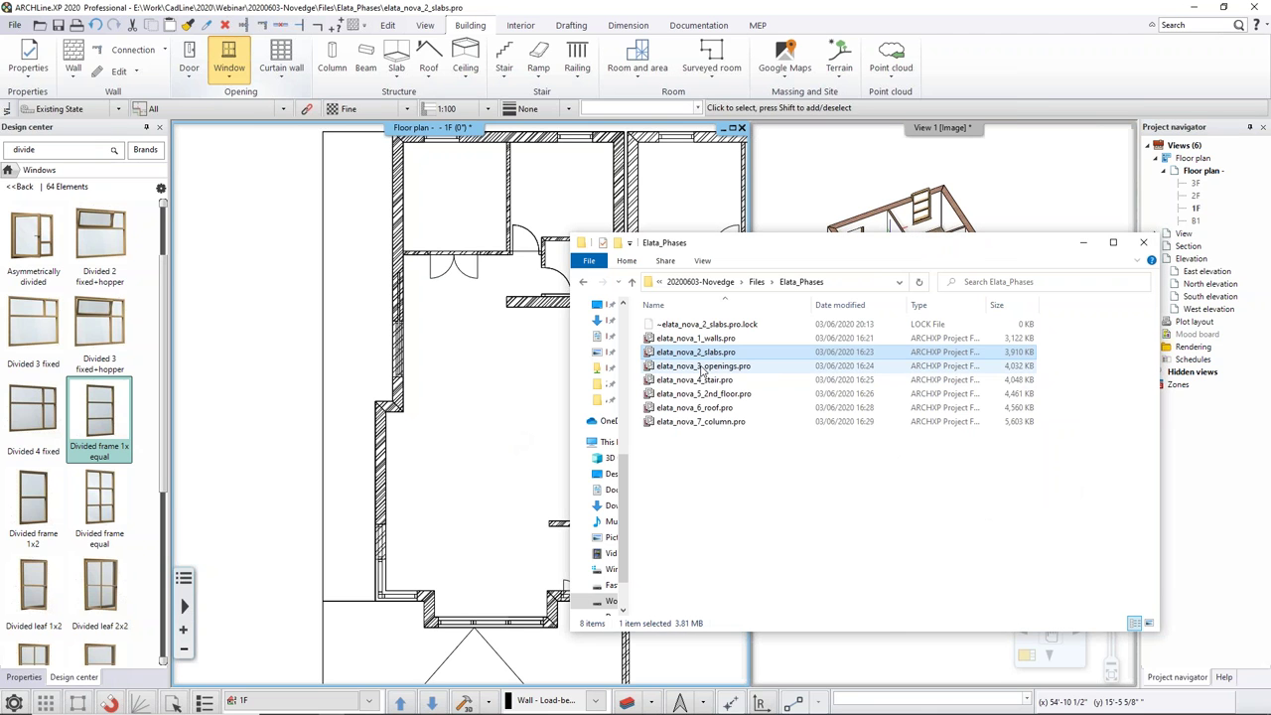
double_click(702, 366)
click(526, 527)
key(Return)
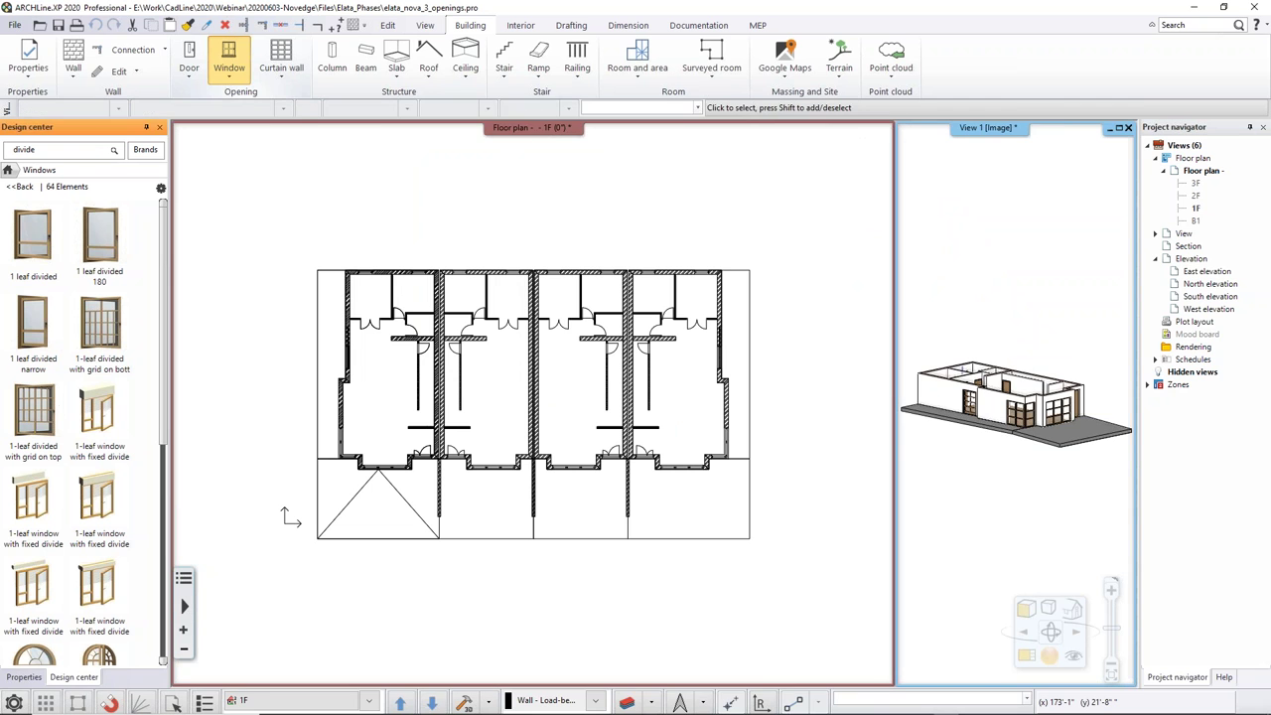
middle_drag(1043, 397, 998, 473)
middle_drag(1045, 356, 1005, 438)
scroll(995, 419, up, 3)
click(555, 433)
scroll(383, 410, up, 3)
scroll(479, 473, up, 2)
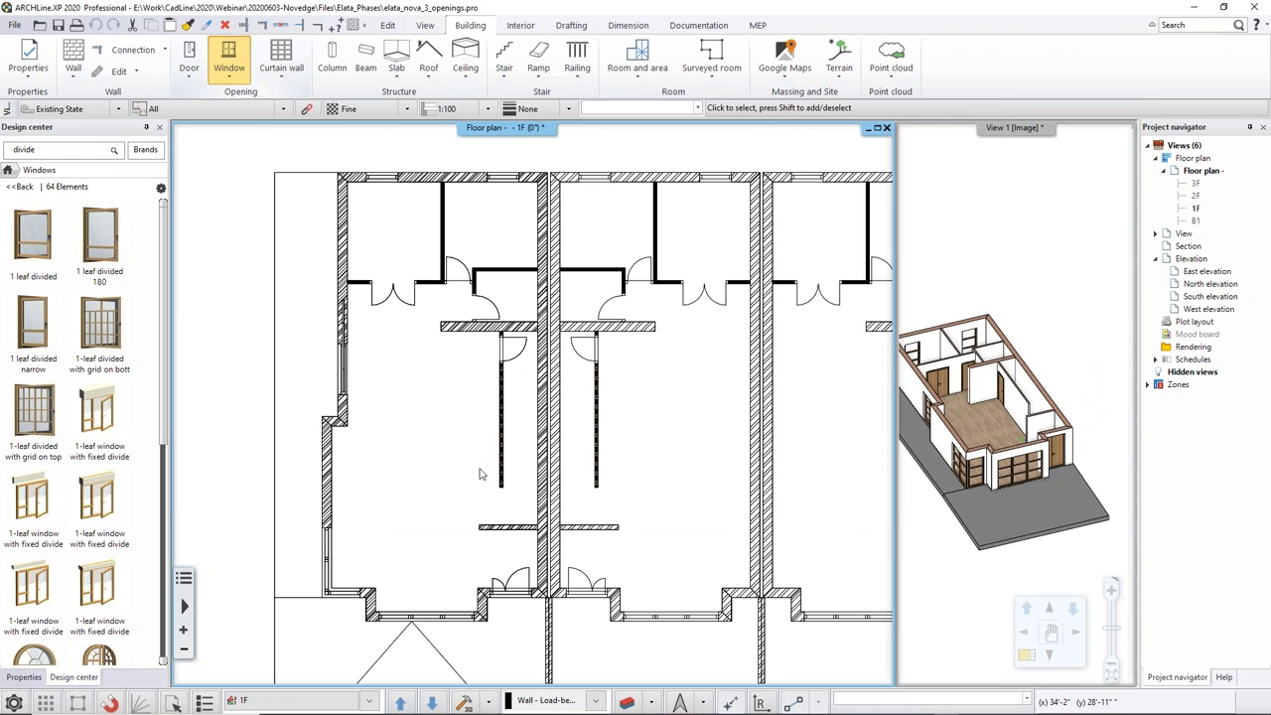
Step: Place an L-shaped Normal stair, left-side aligned and 3'-3" wide, along the short wall for about 6'-1" and the party wall for about 19'-1"
click(7, 170)
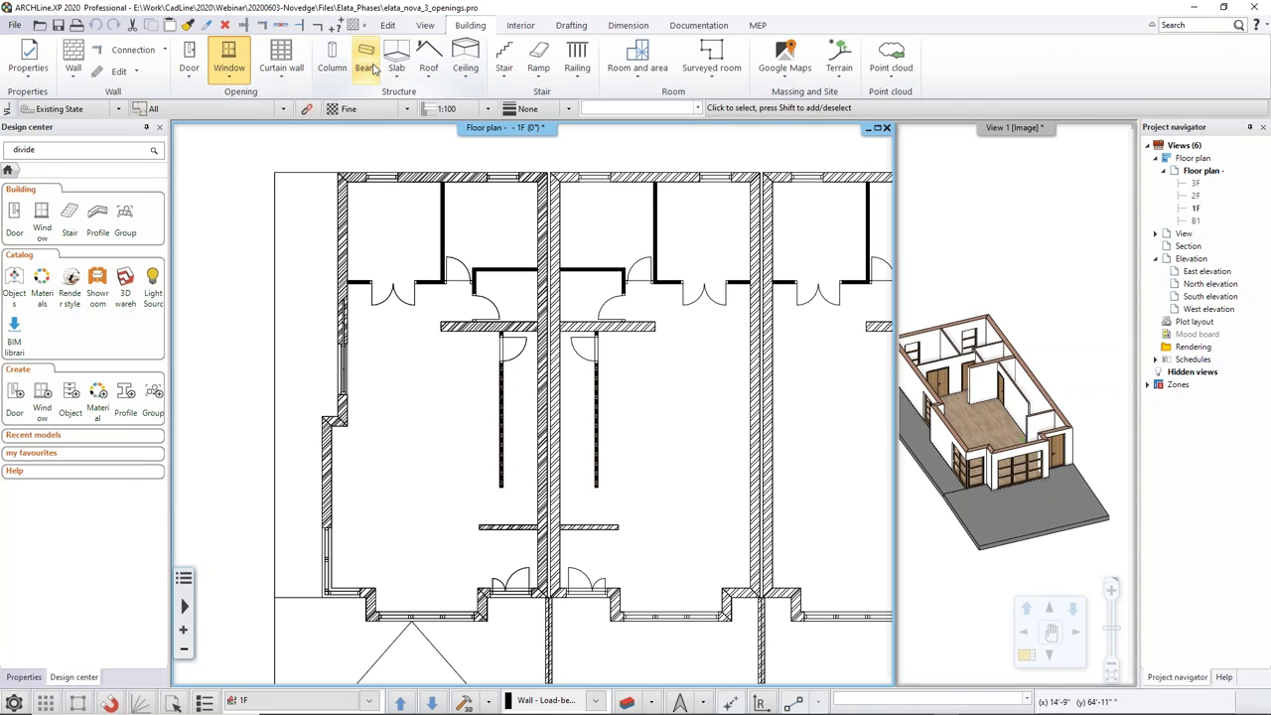
click(504, 77)
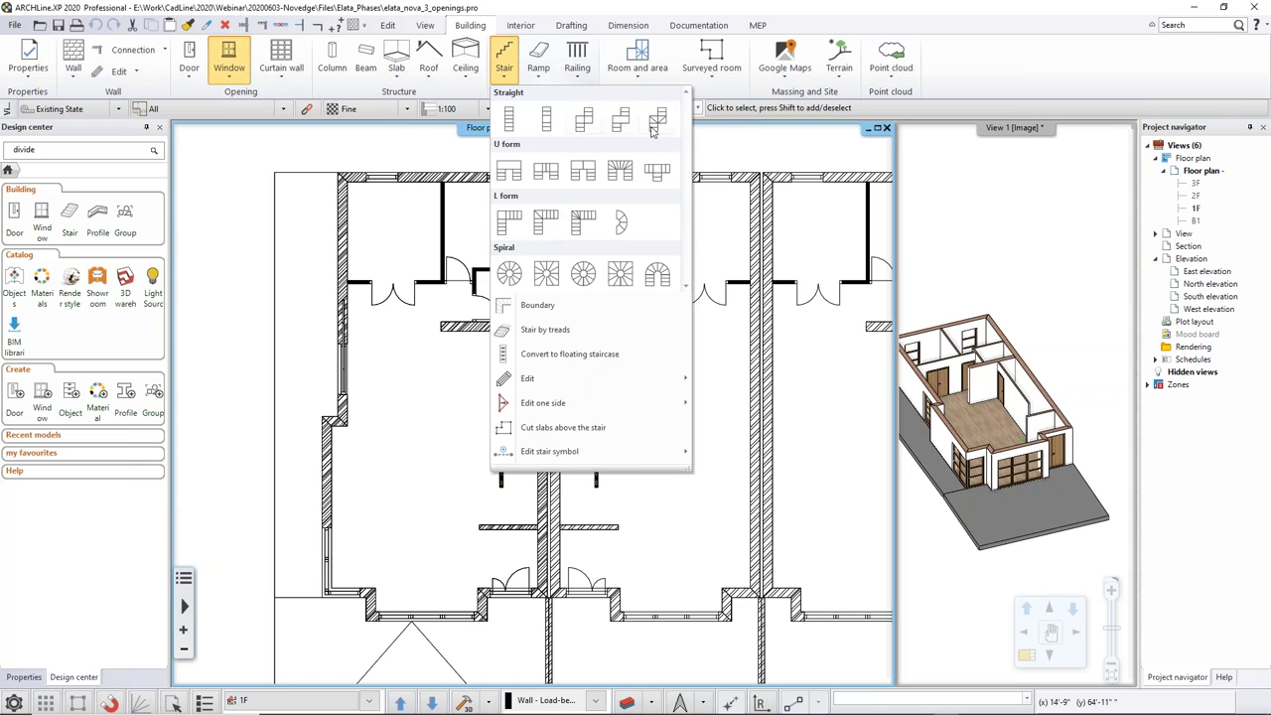
click(509, 225)
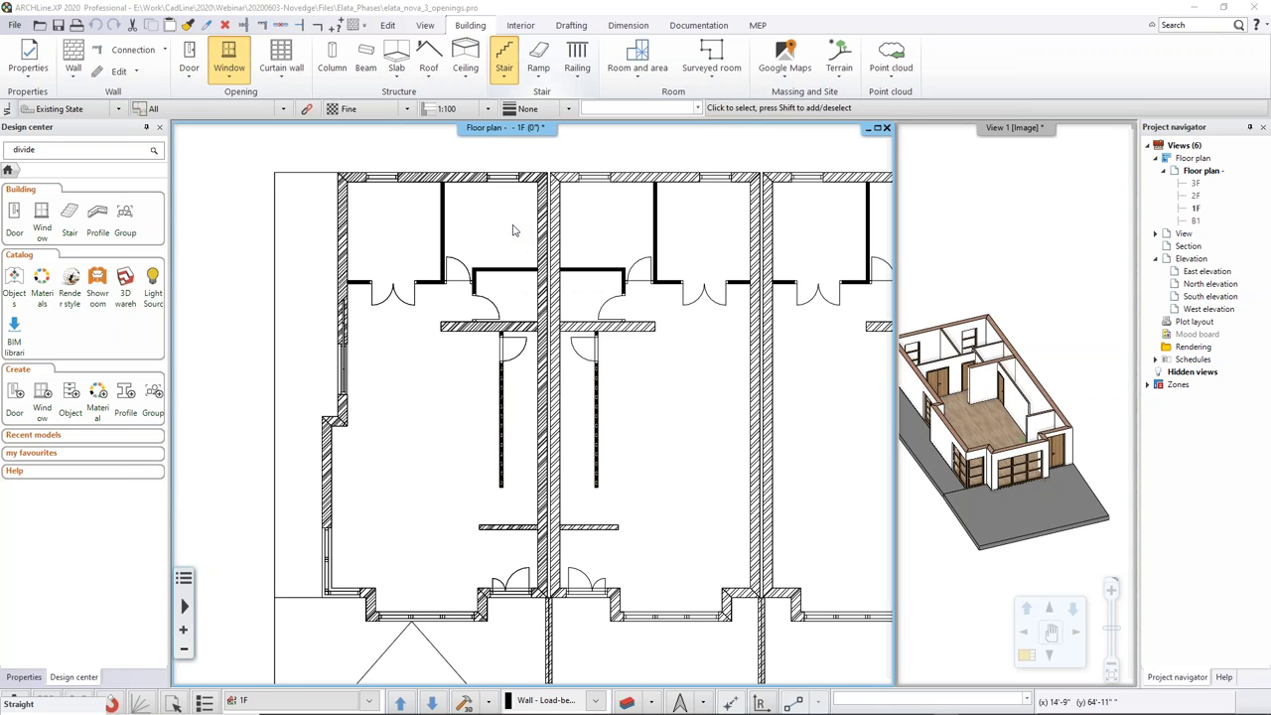
click(481, 525)
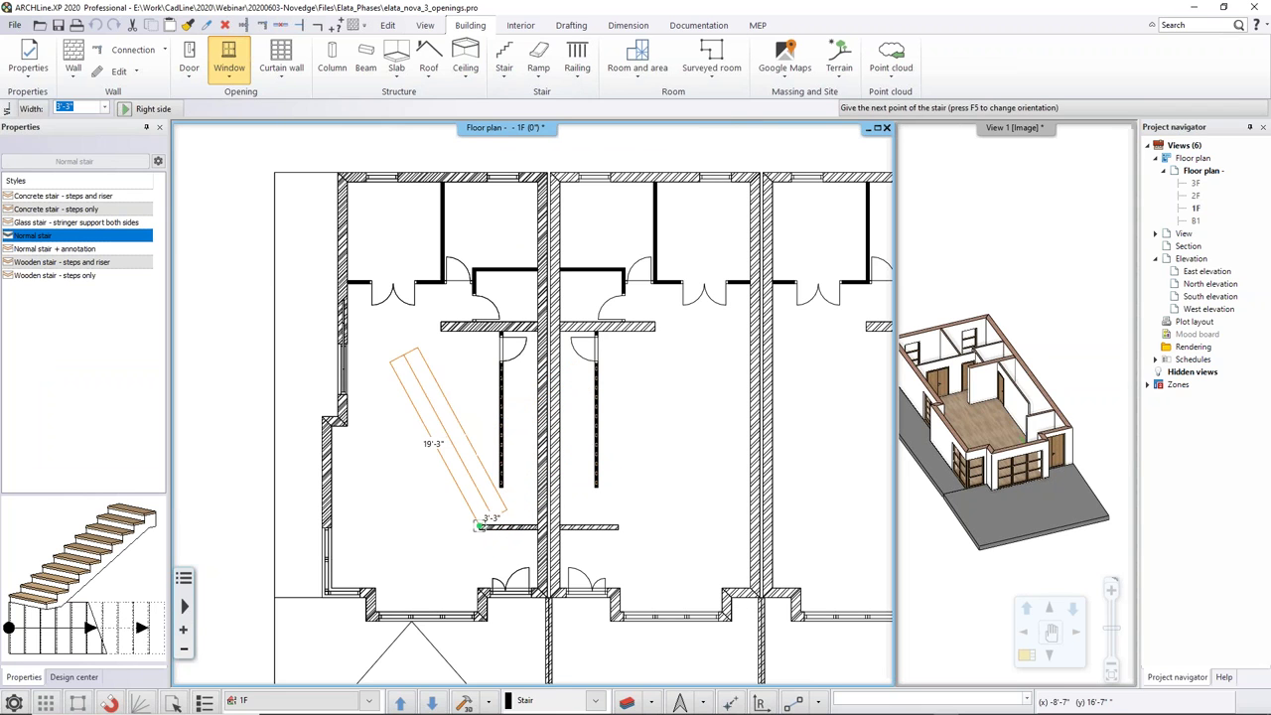
click(152, 109)
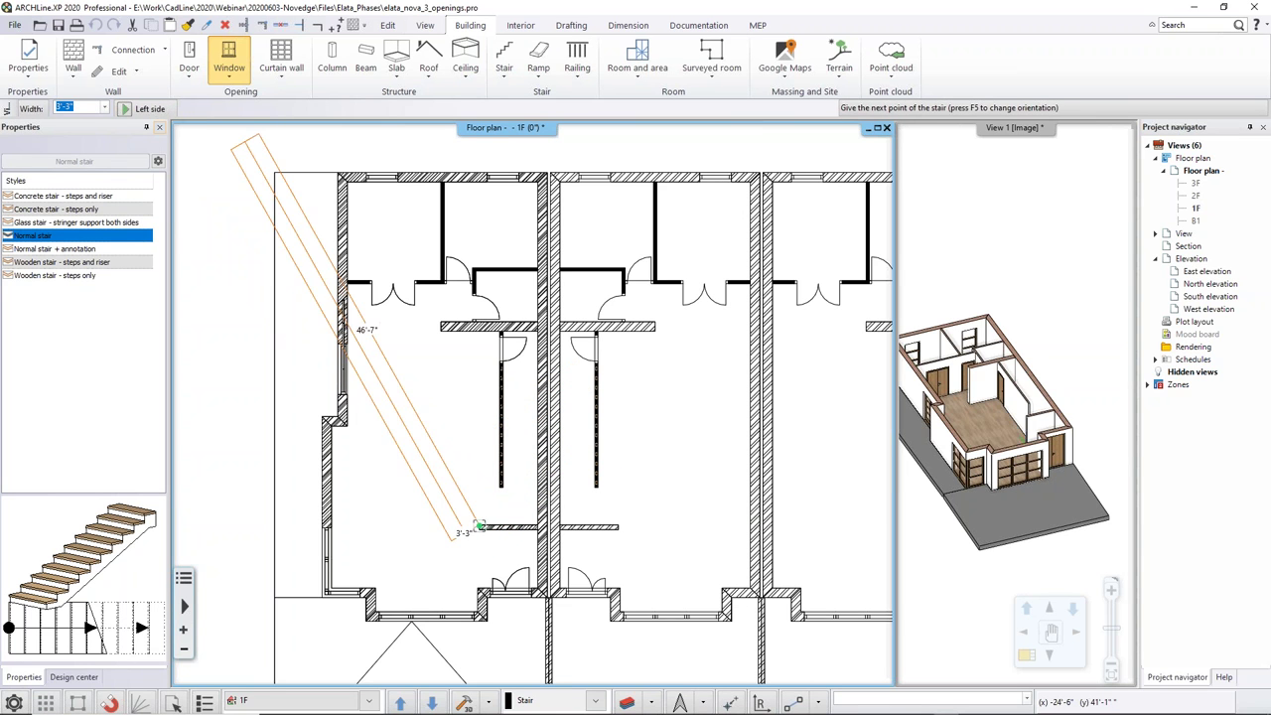
click(538, 525)
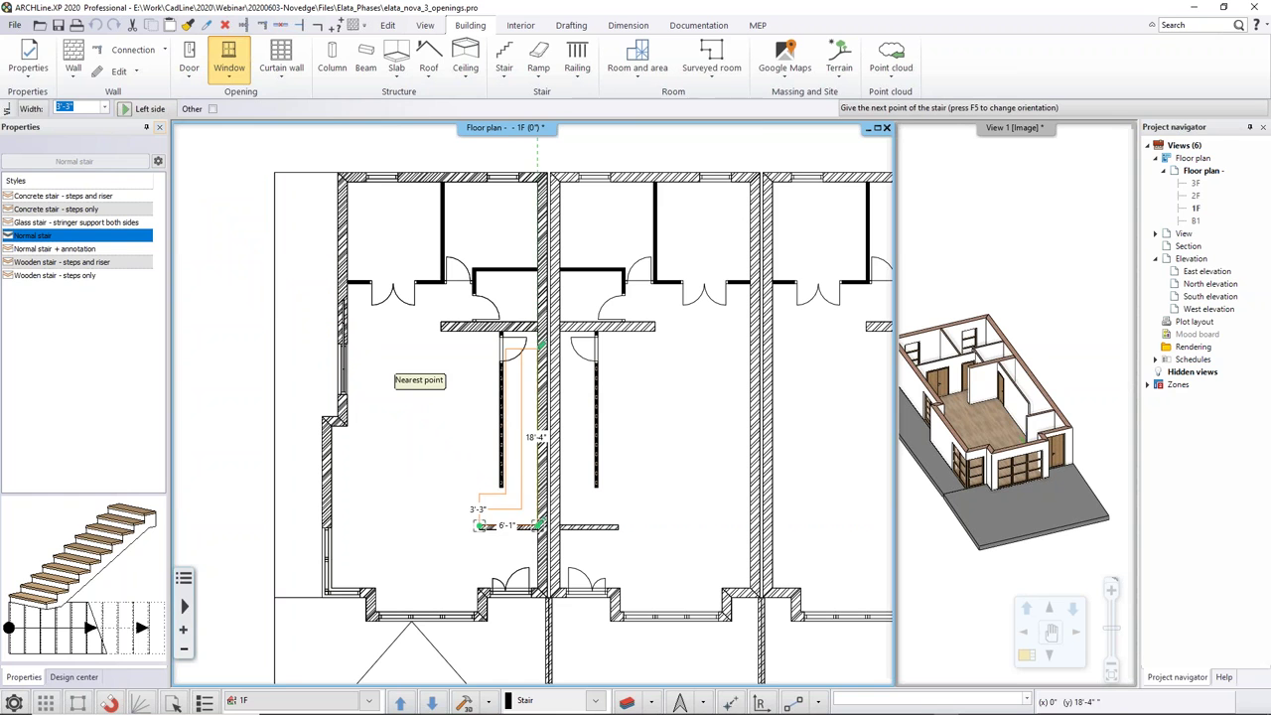
click(536, 332)
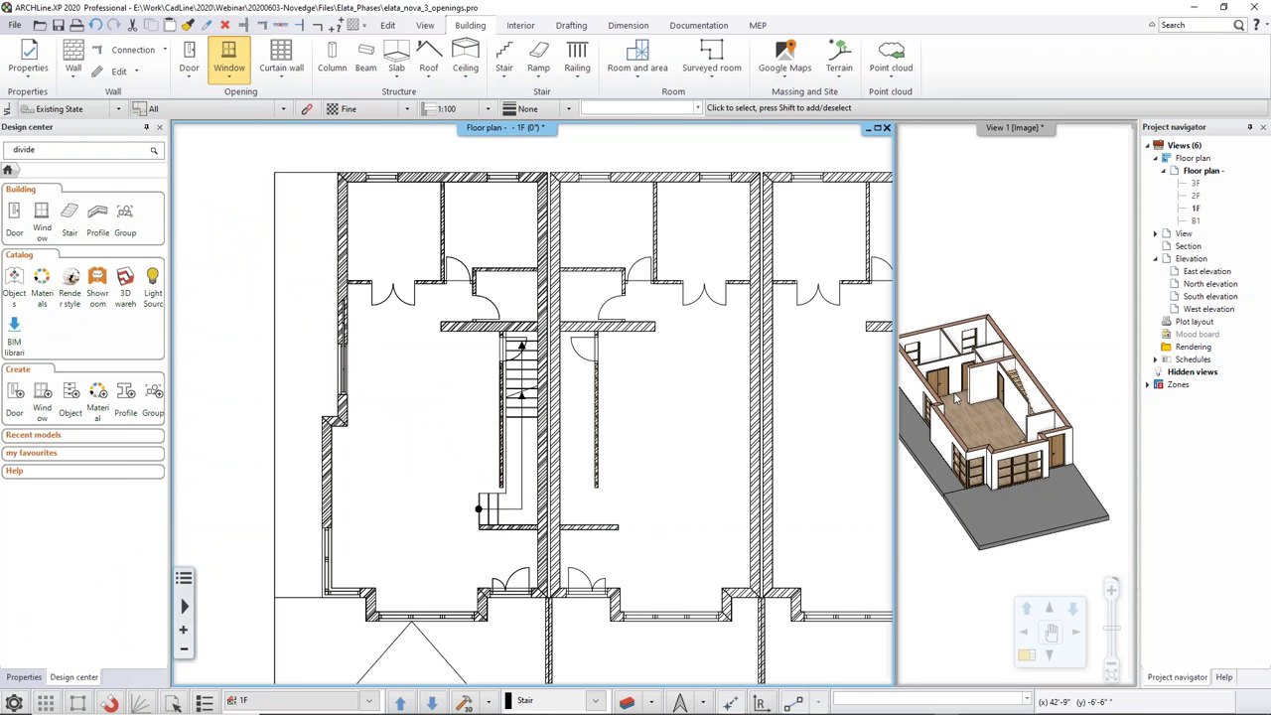
scroll(996, 459, up, 5)
middle_drag(996, 460, 1035, 474)
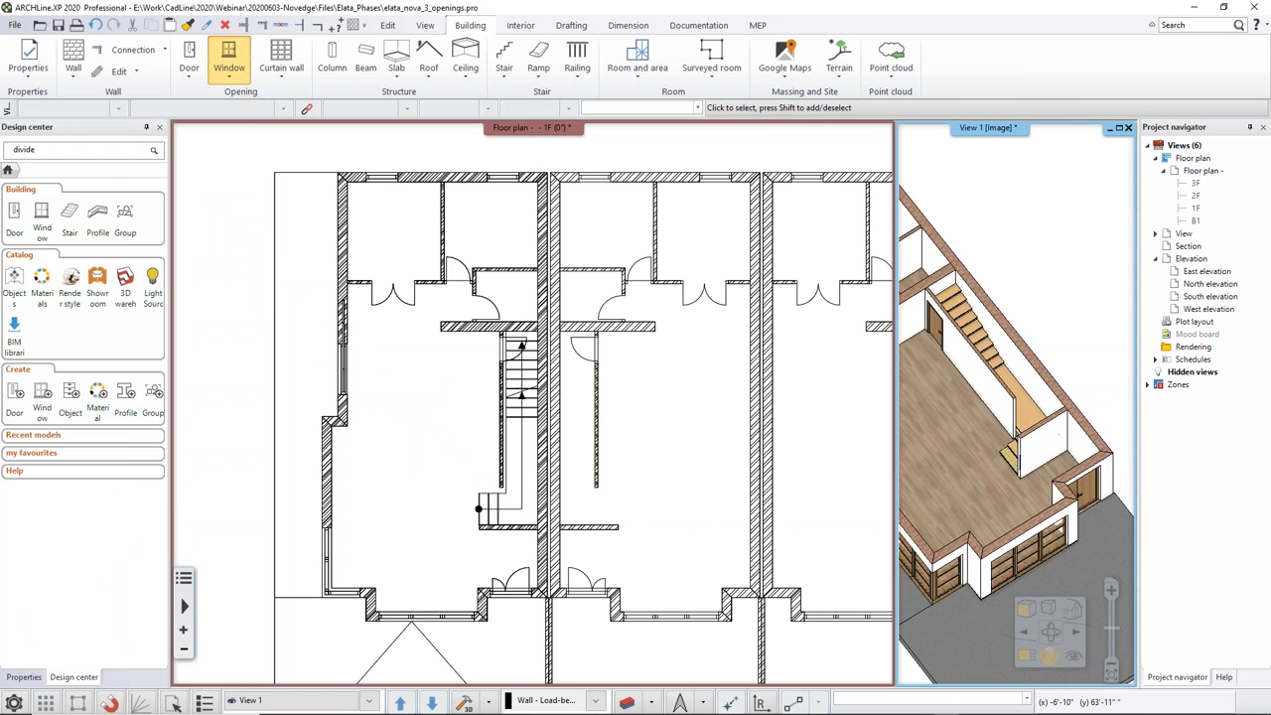
scroll(506, 410, up, 5)
Step: Make the L-shaped stair take the floor height and set its second flight (n2) to 16 steps
click(561, 400)
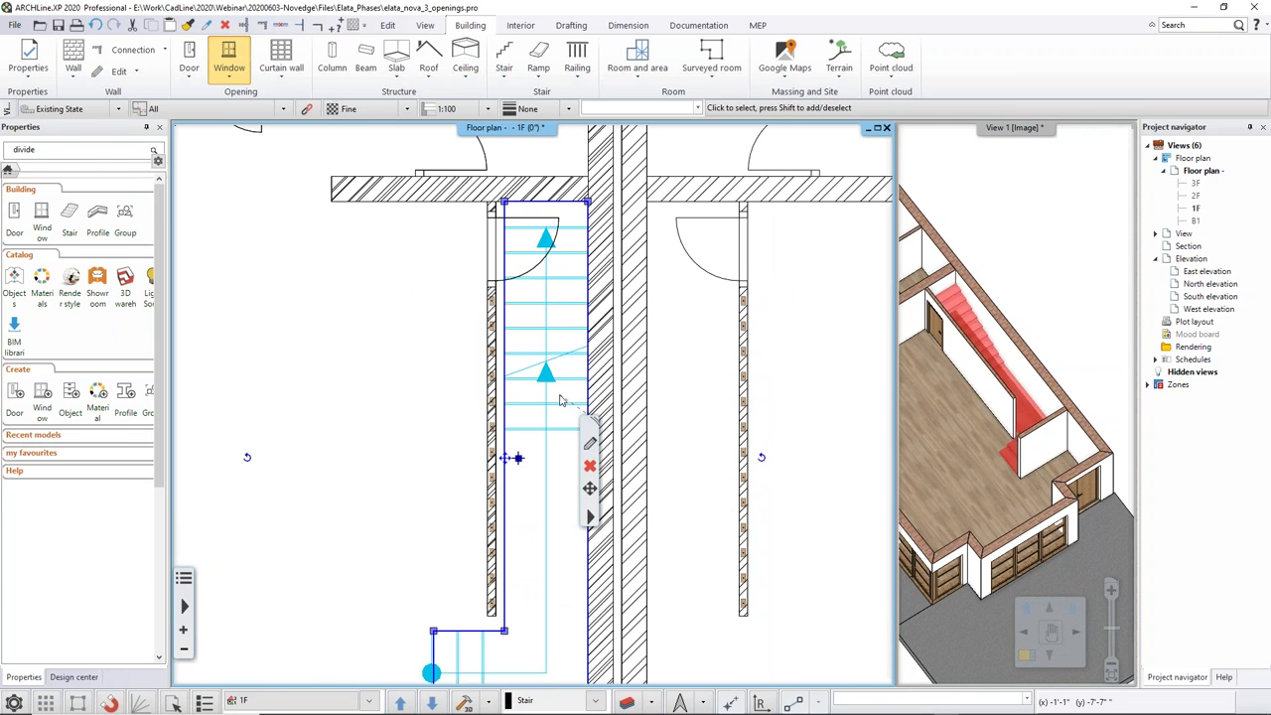
click(590, 444)
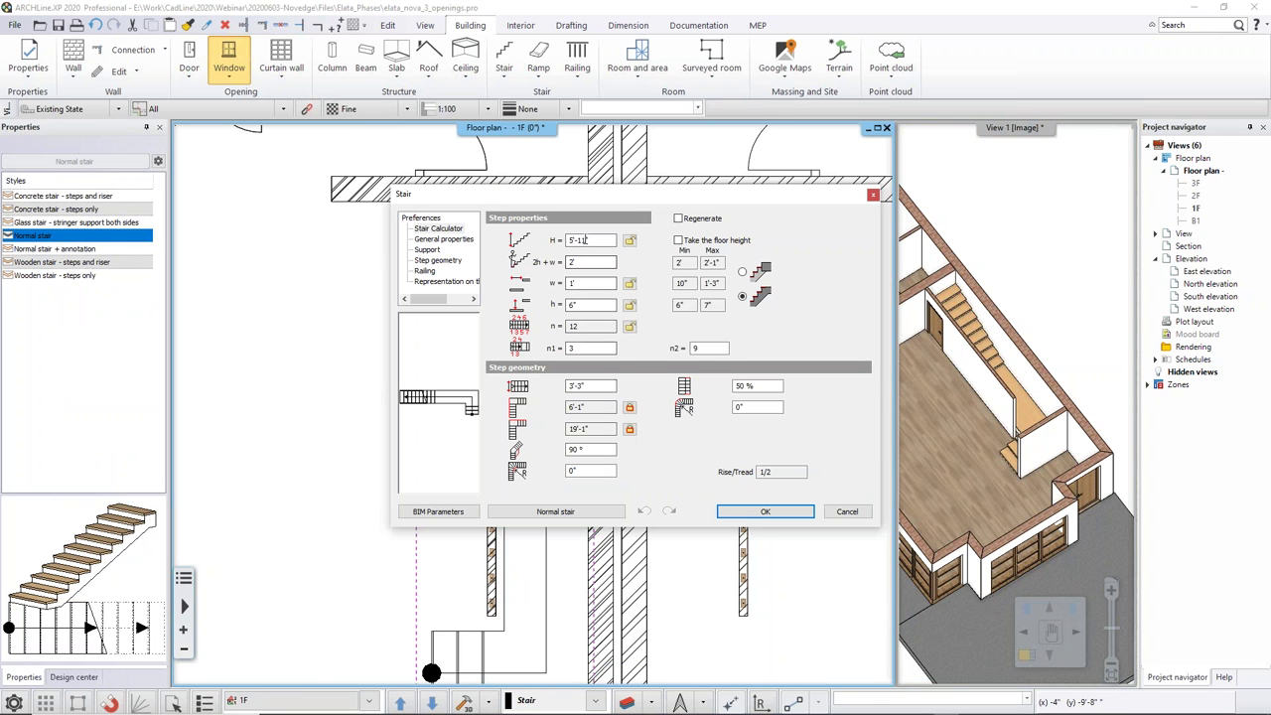
click(678, 240)
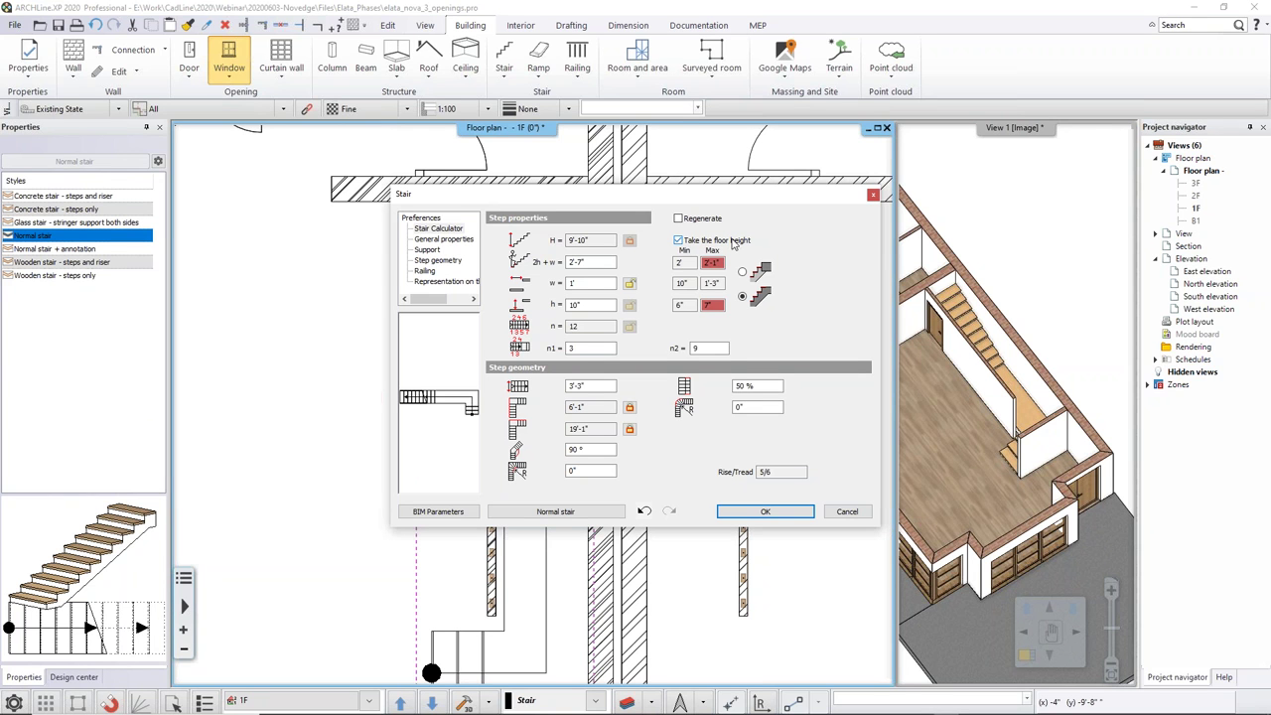
double_click(695, 349)
click(717, 348)
text(16)
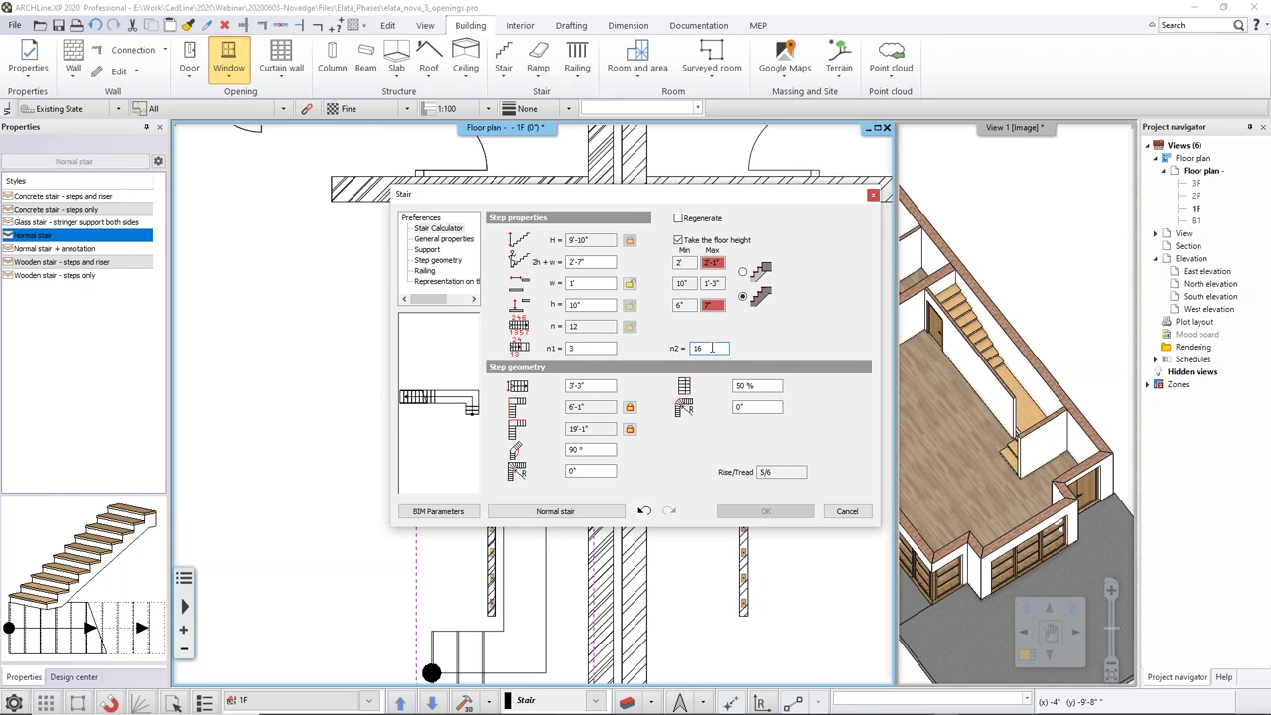
key(Return)
Step: Set the stair's width to 4' and apply the changes to the stair
key(Tab)
text(')
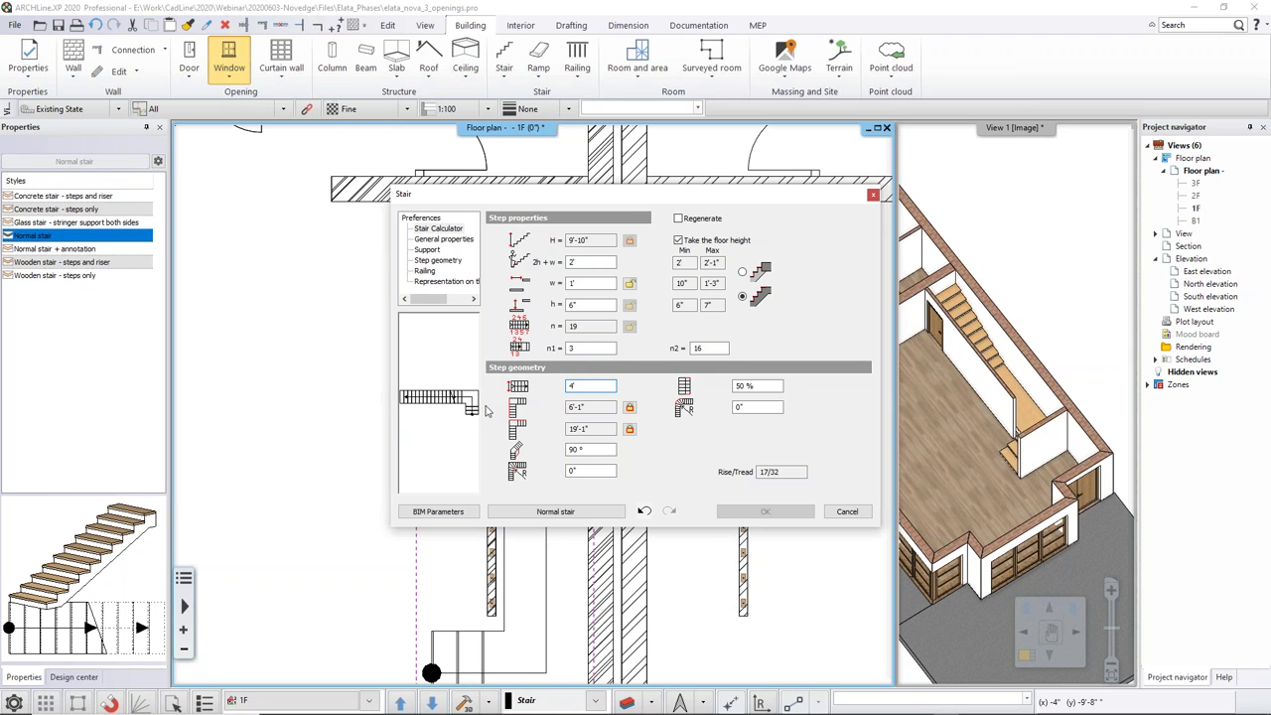
key(Return)
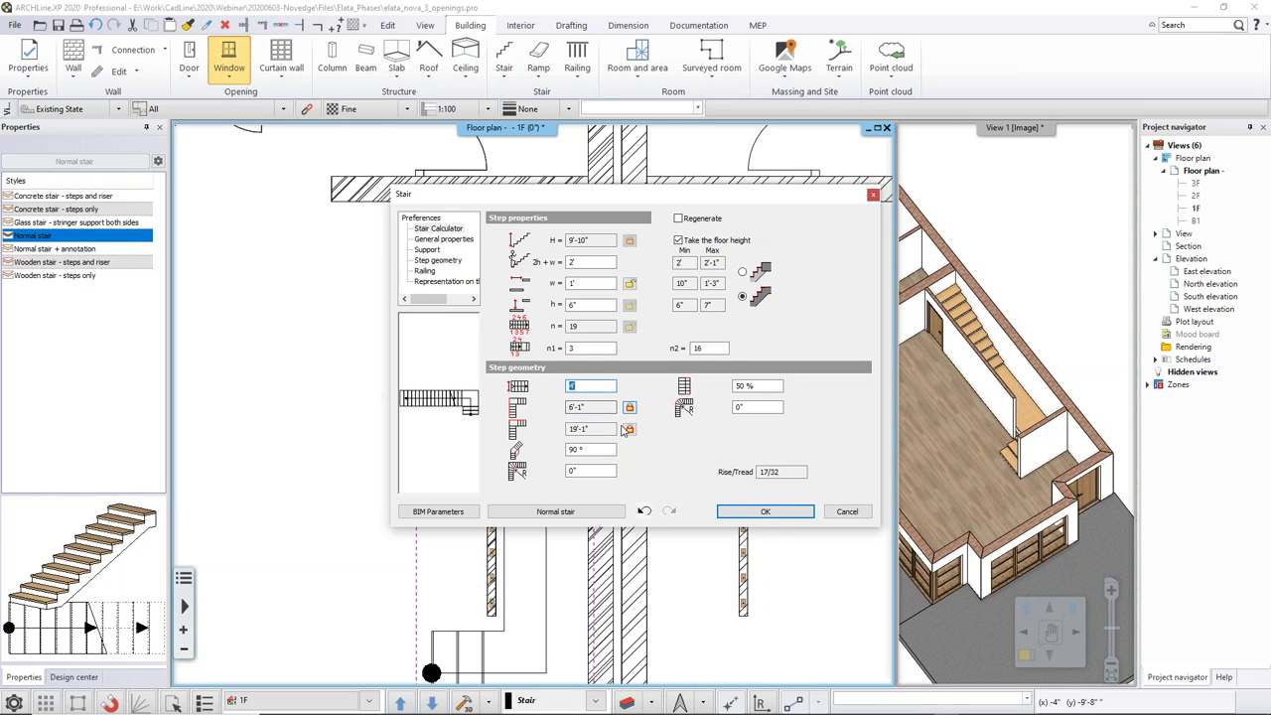
click(743, 513)
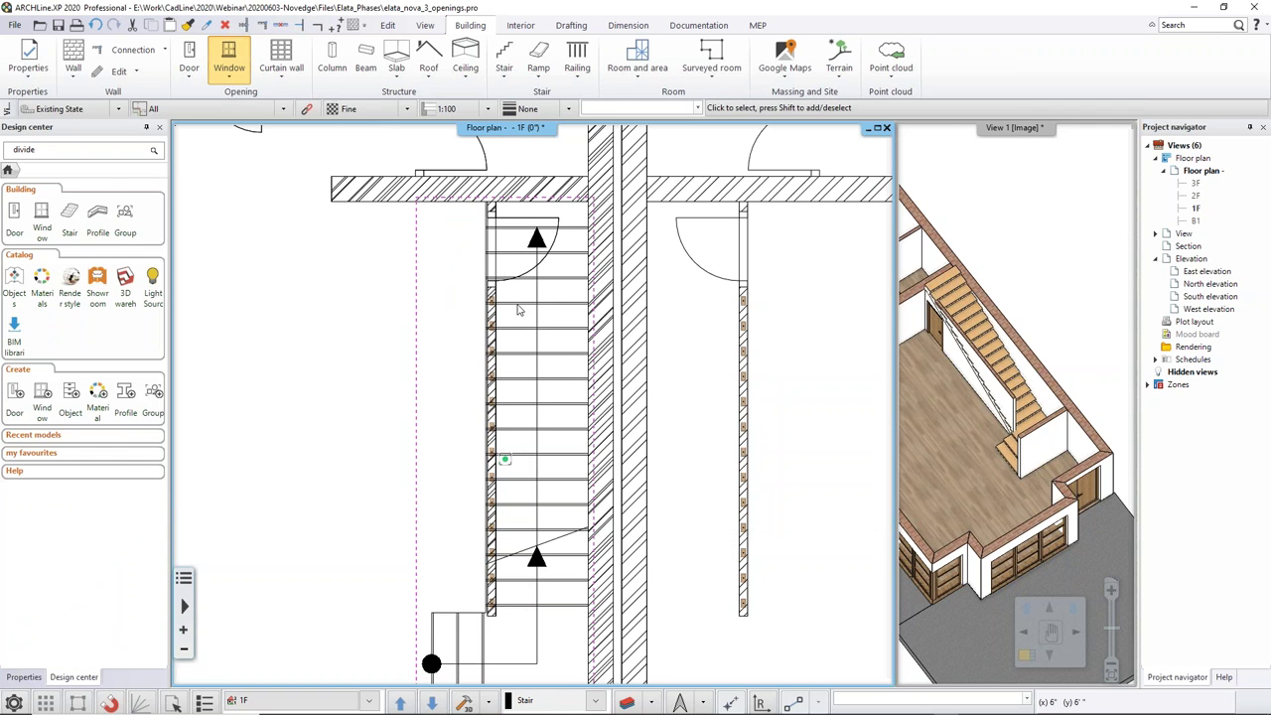
Step: Offset the stair's long edge beside the thin partition wall to the wall's outer corner endpoint
click(516, 311)
click(486, 260)
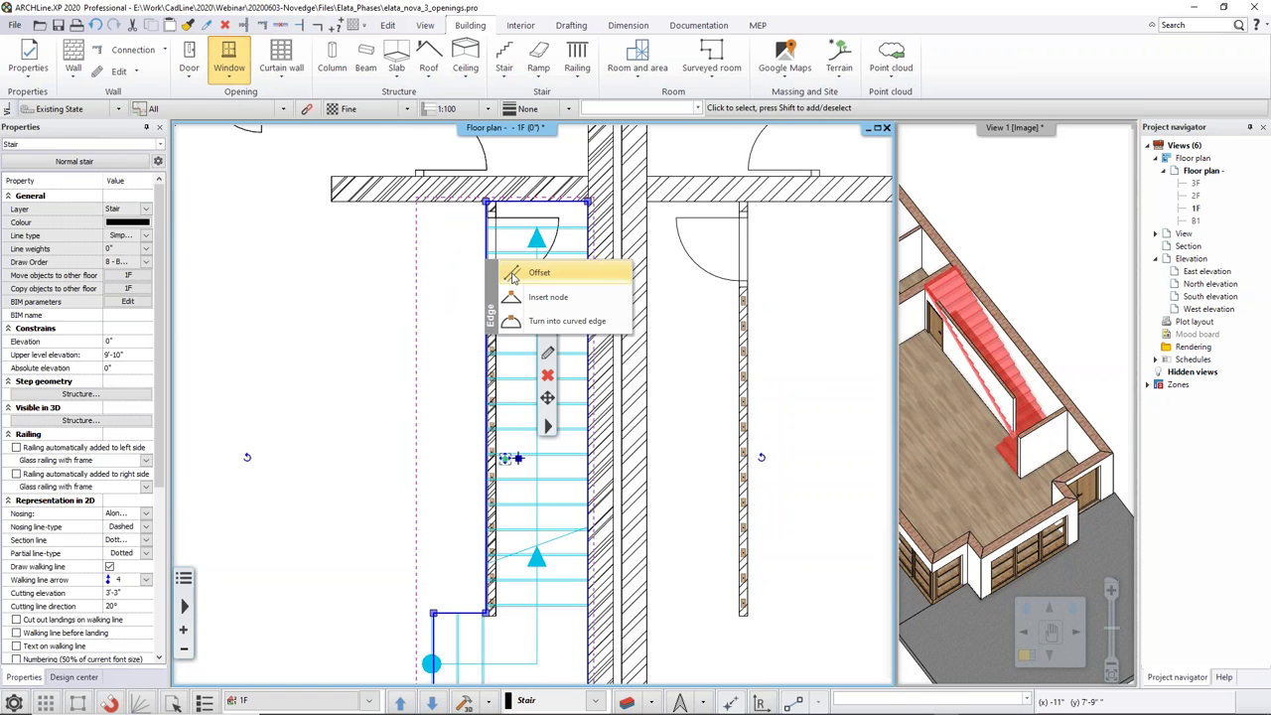
click(531, 273)
scroll(444, 141, up, 2)
scroll(483, 150, up, 2)
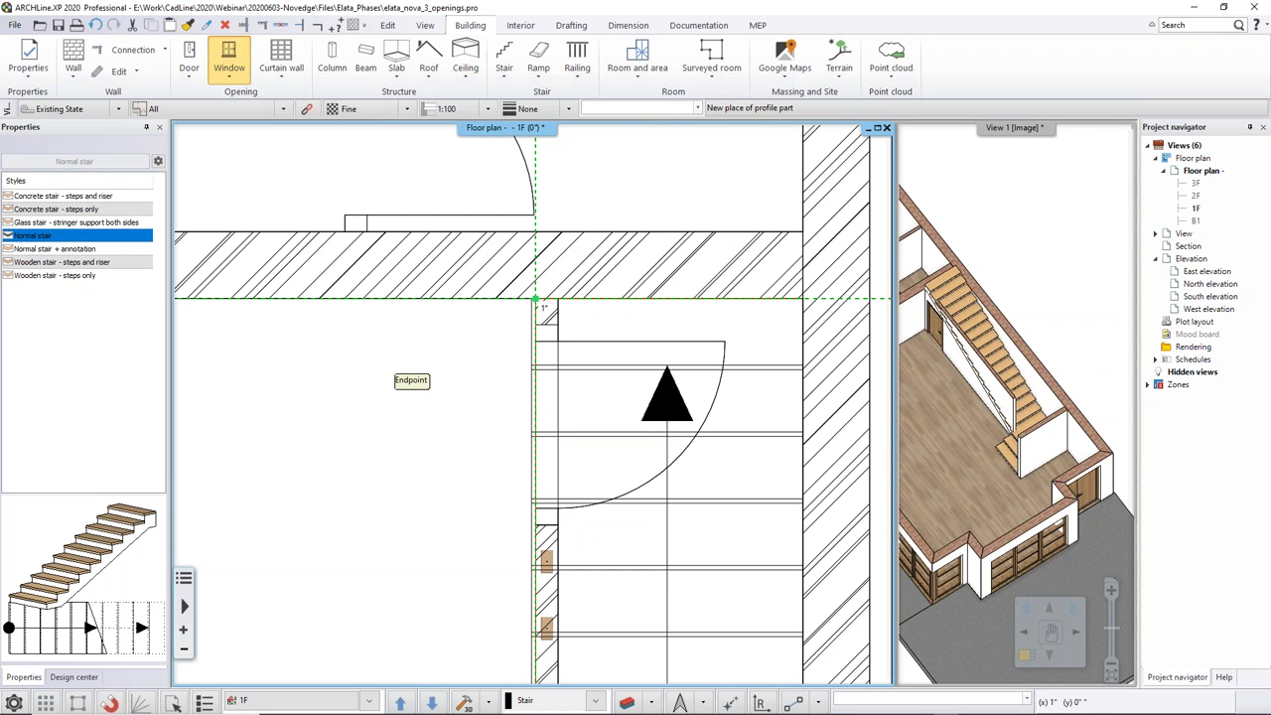
click(534, 300)
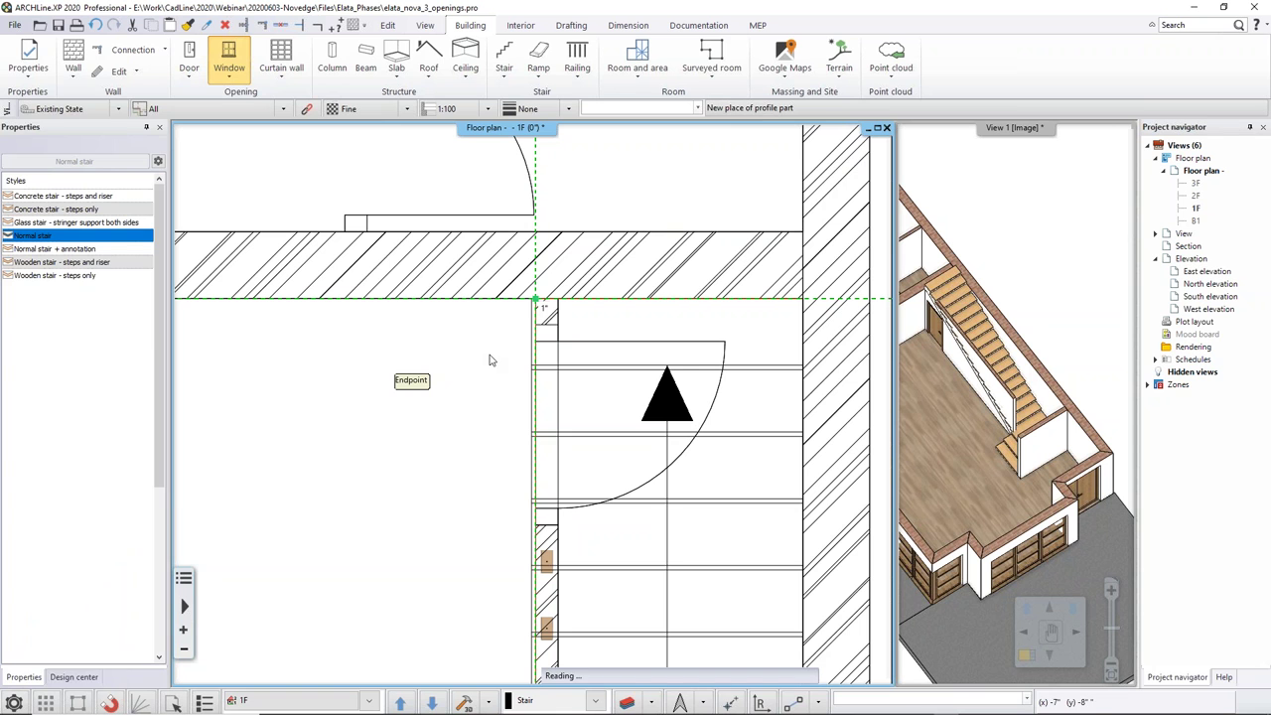
key(Escape)
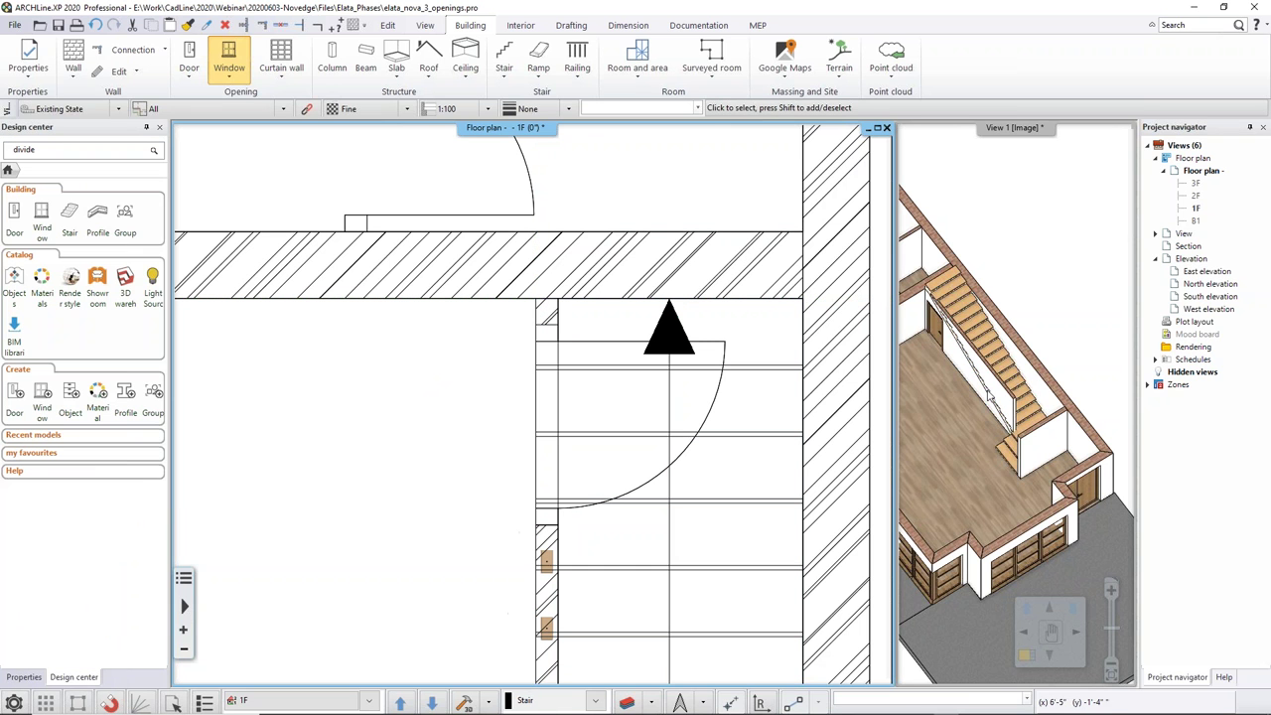
Step: Set the stair's support to cut the walls on all floors and apply it
middle_drag(983, 437, 1032, 427)
scroll(965, 463, up, 4)
scroll(1042, 366, up, 2)
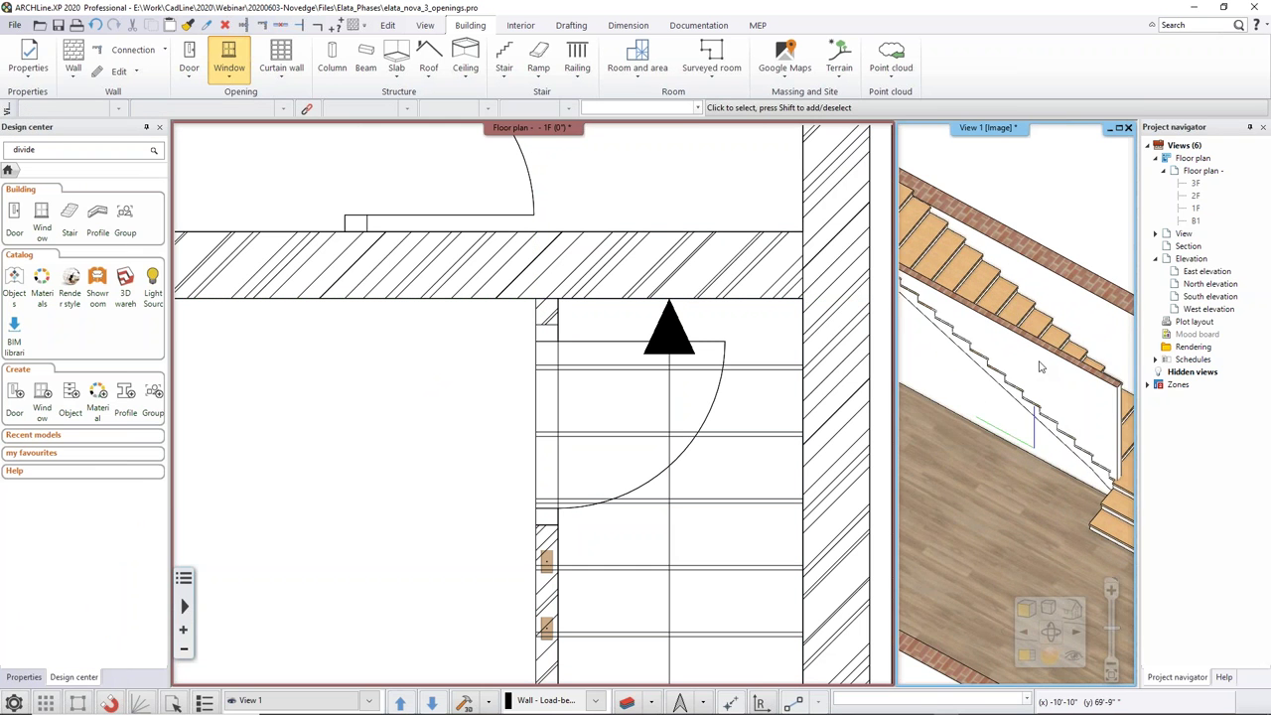
click(634, 442)
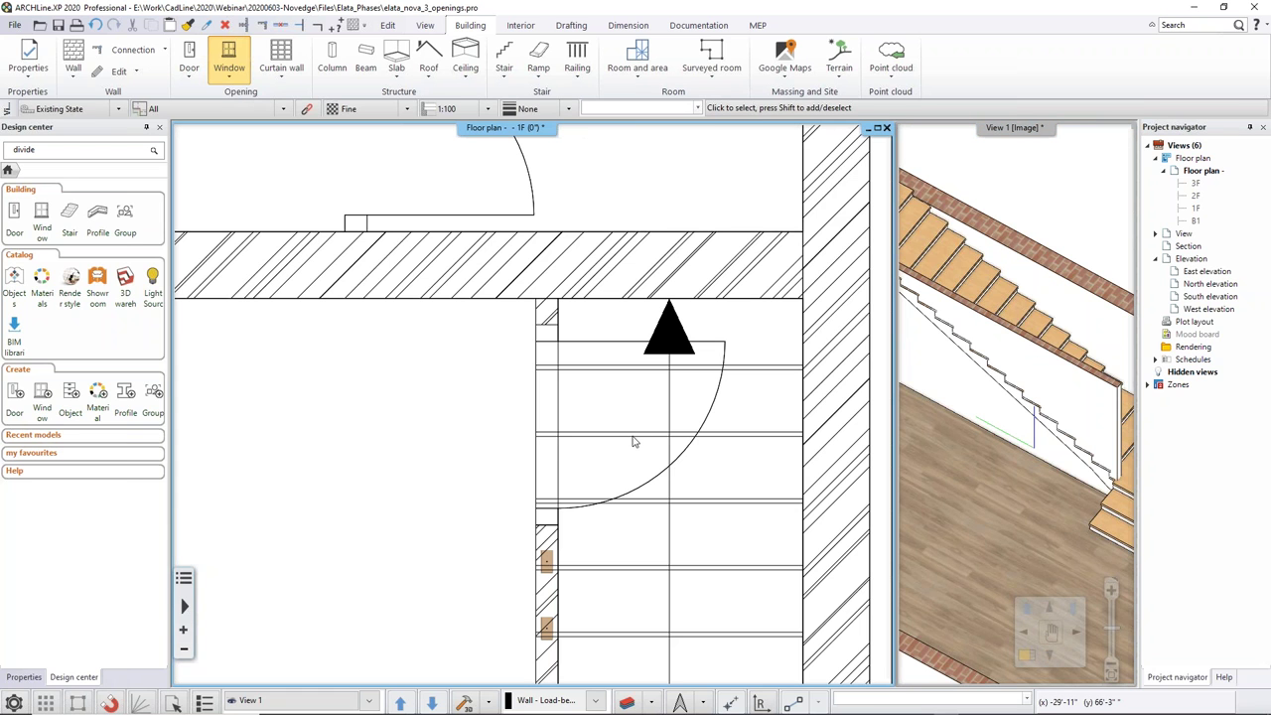
double_click(633, 441)
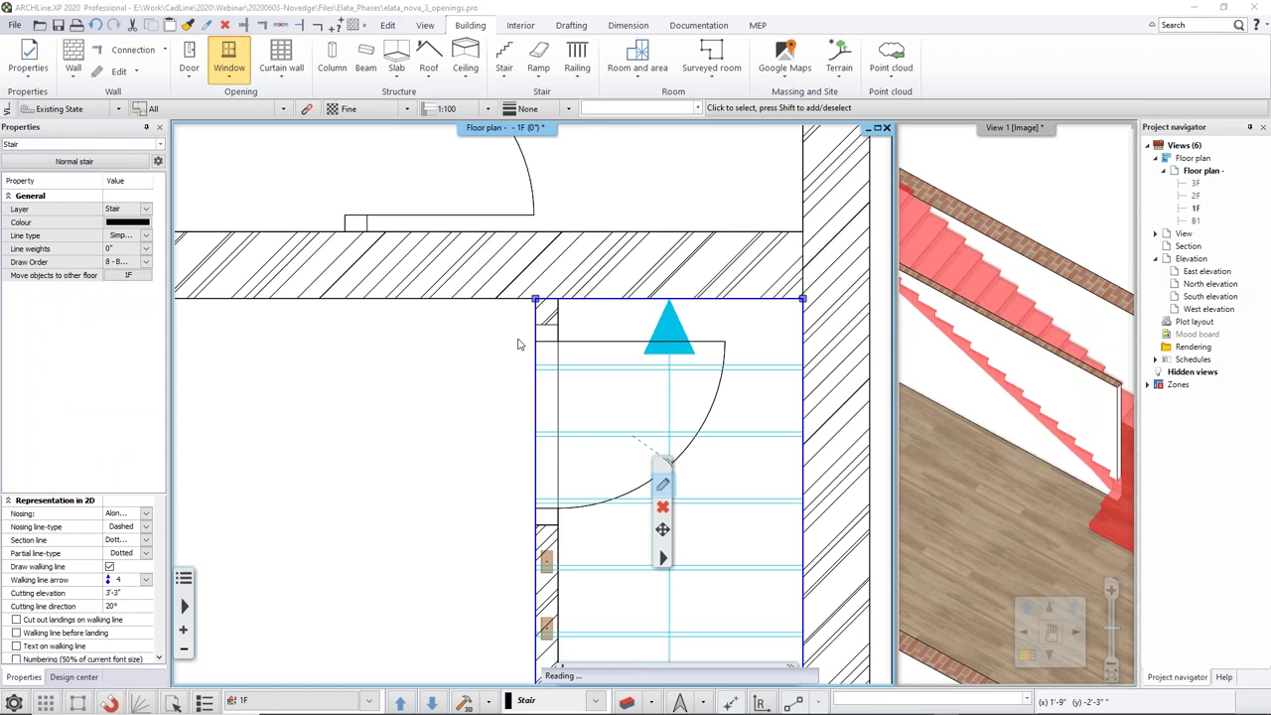
click(427, 250)
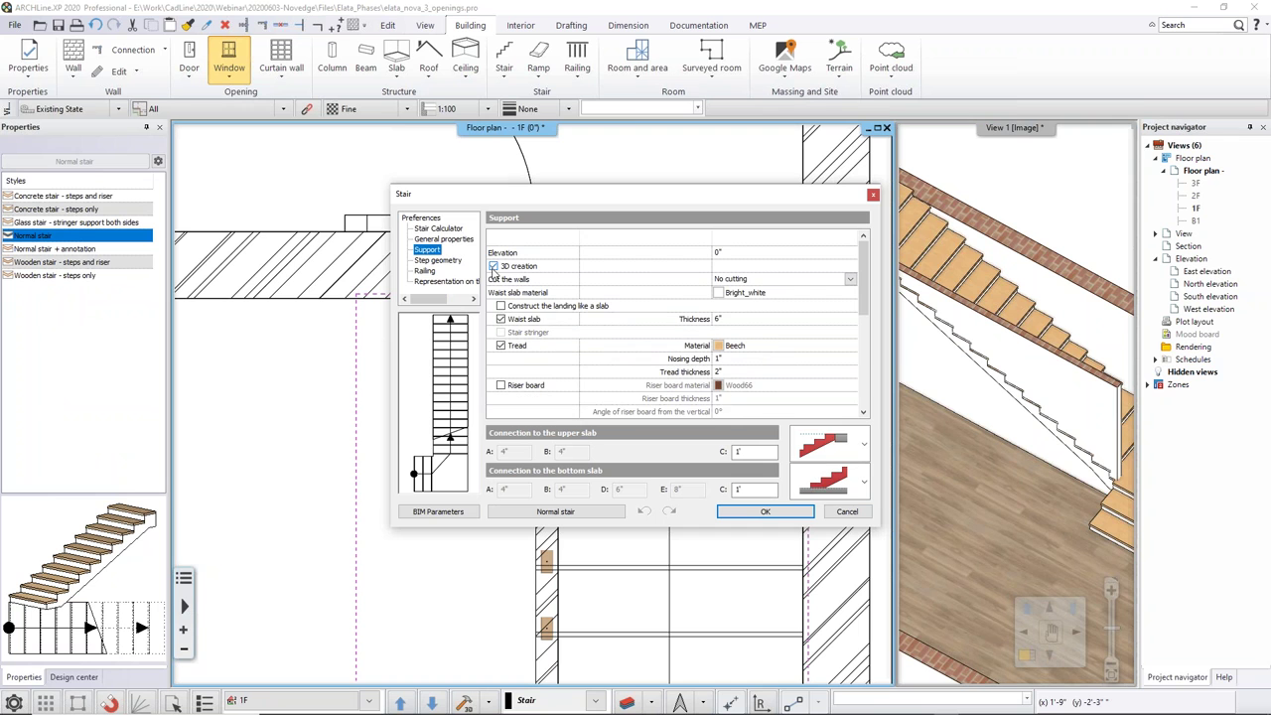
click(850, 282)
click(850, 282)
click(748, 298)
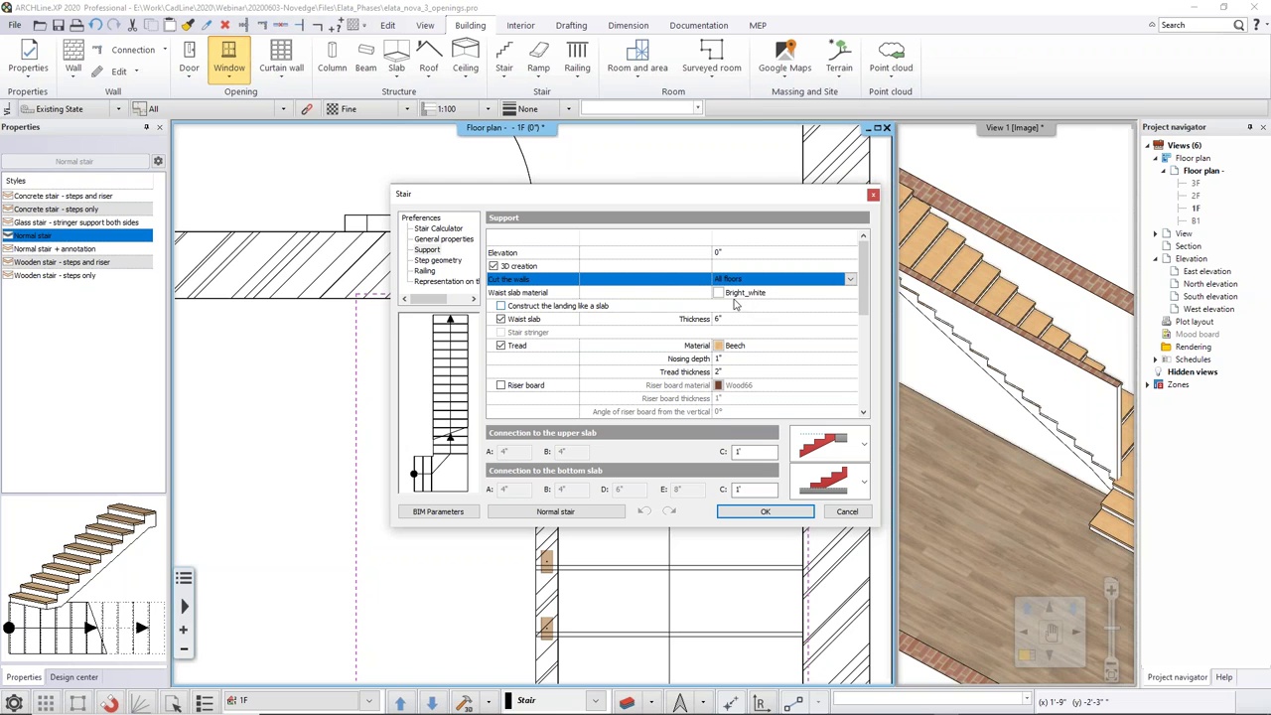
click(765, 512)
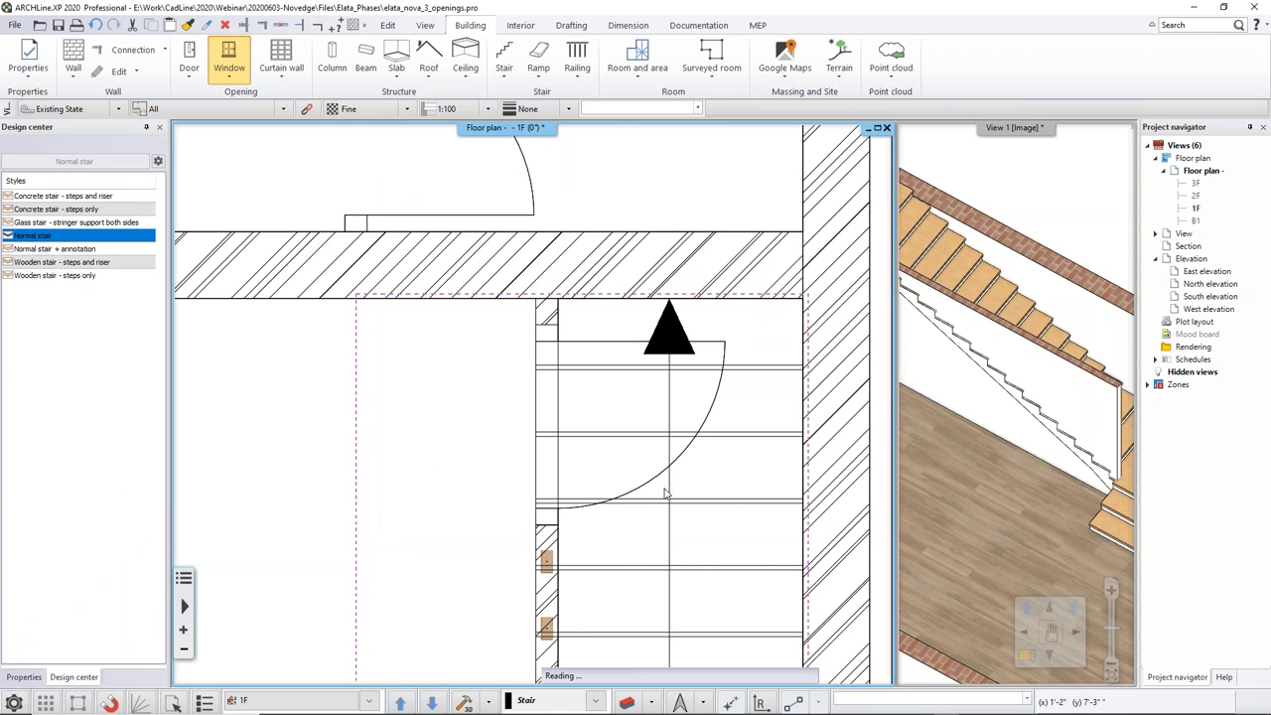
Step: Regenerate the 3D model and check the wall cut beneath the stair in the 3D view
click(465, 705)
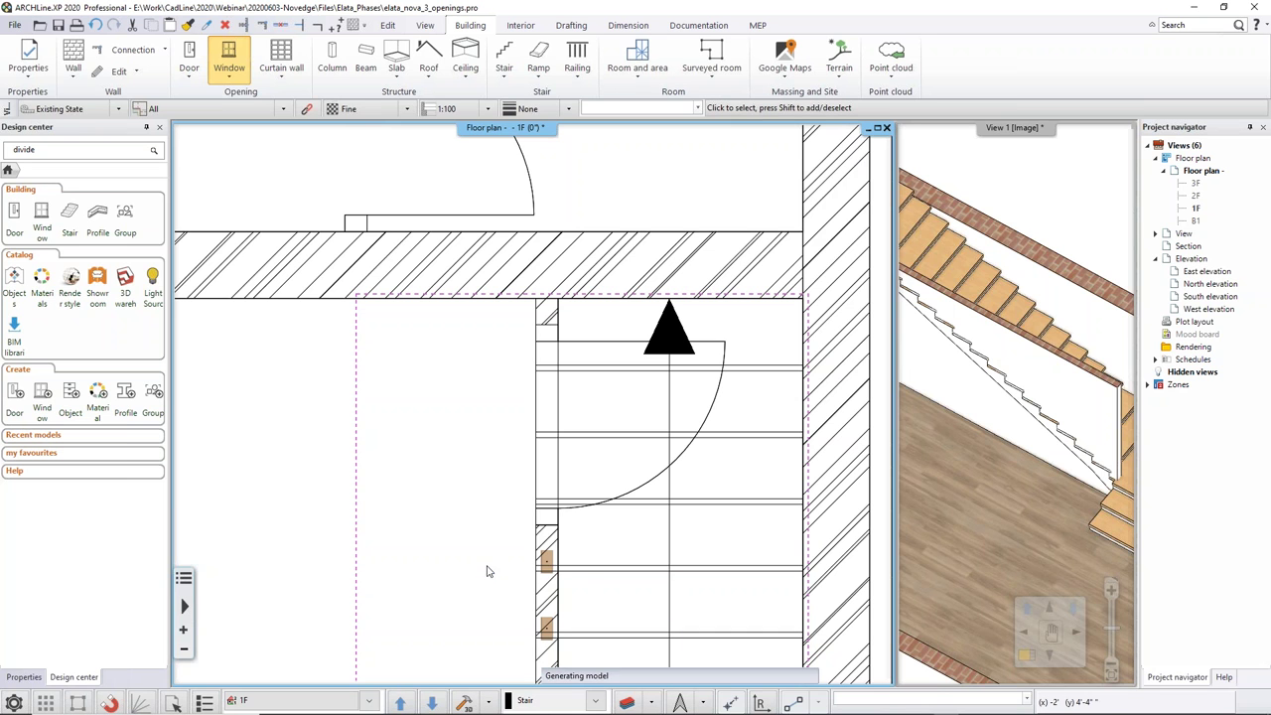
click(945, 452)
scroll(1023, 358, up, 5)
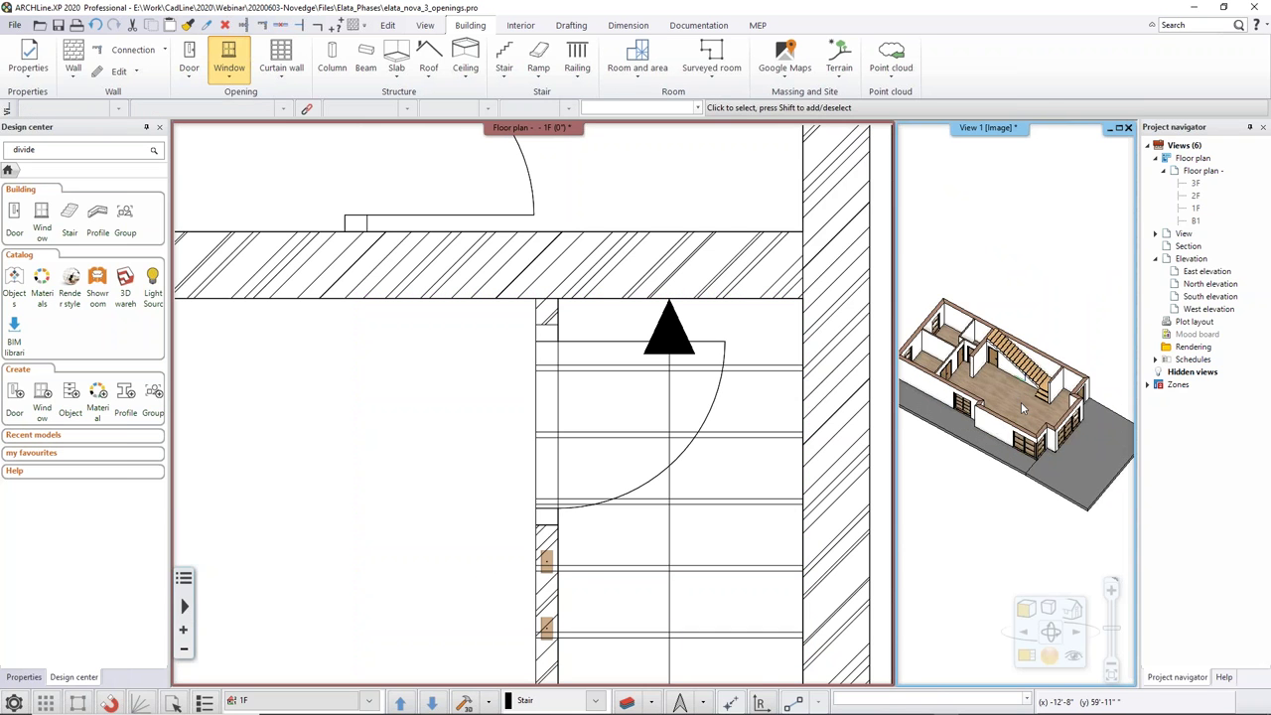
middle_drag(1022, 359, 996, 365)
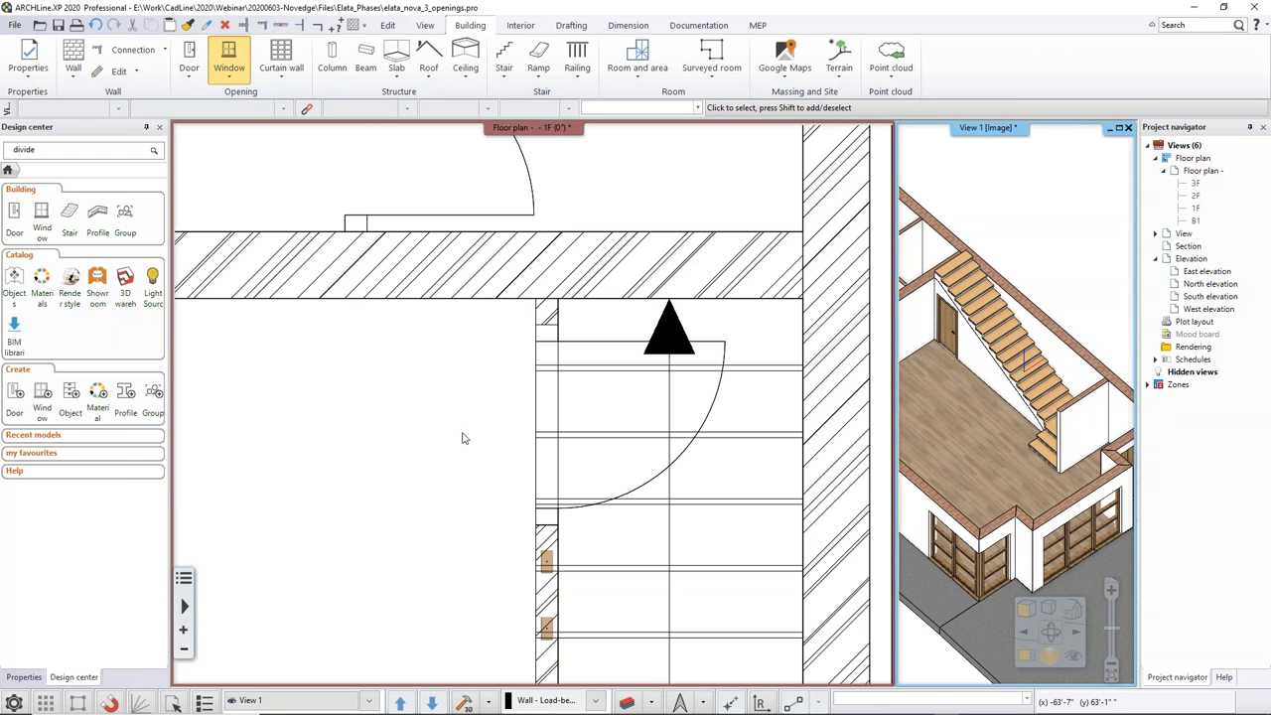
Step: Review the bottom elevations, heights and structural offsets of the building's floor levels without changing them
click(456, 368)
scroll(457, 368, down, 6)
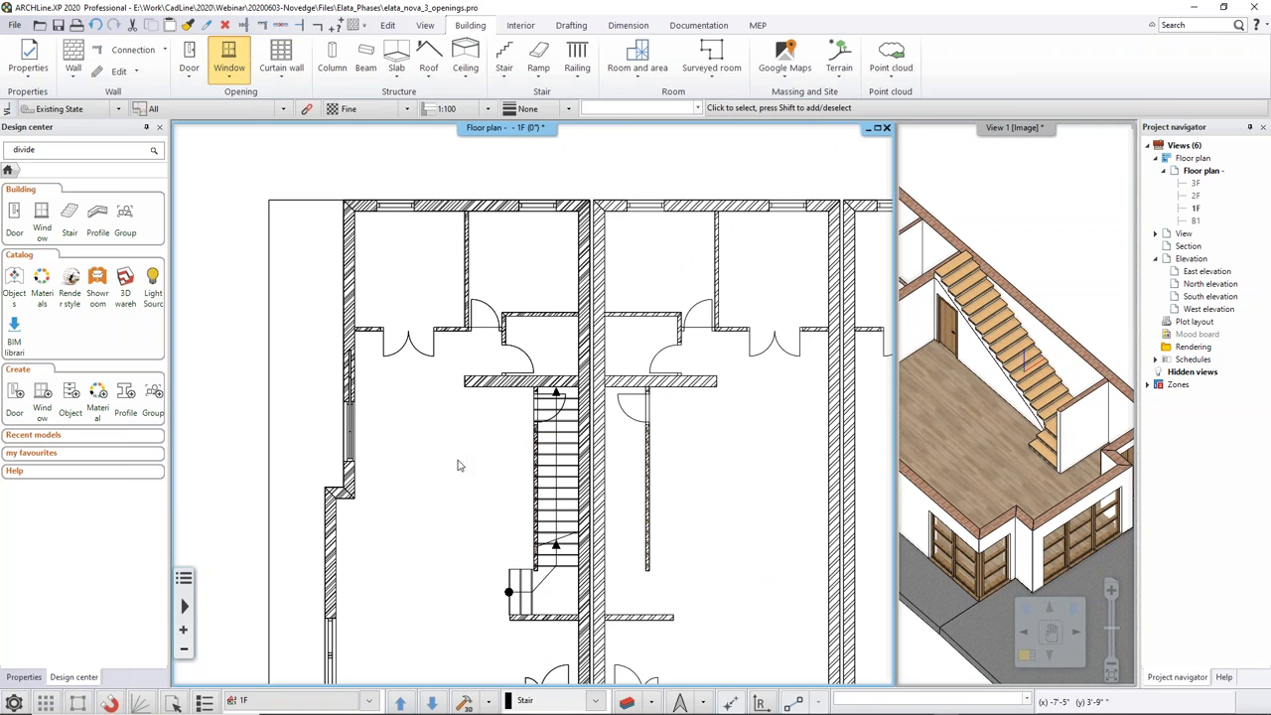
scroll(438, 443, down, 1)
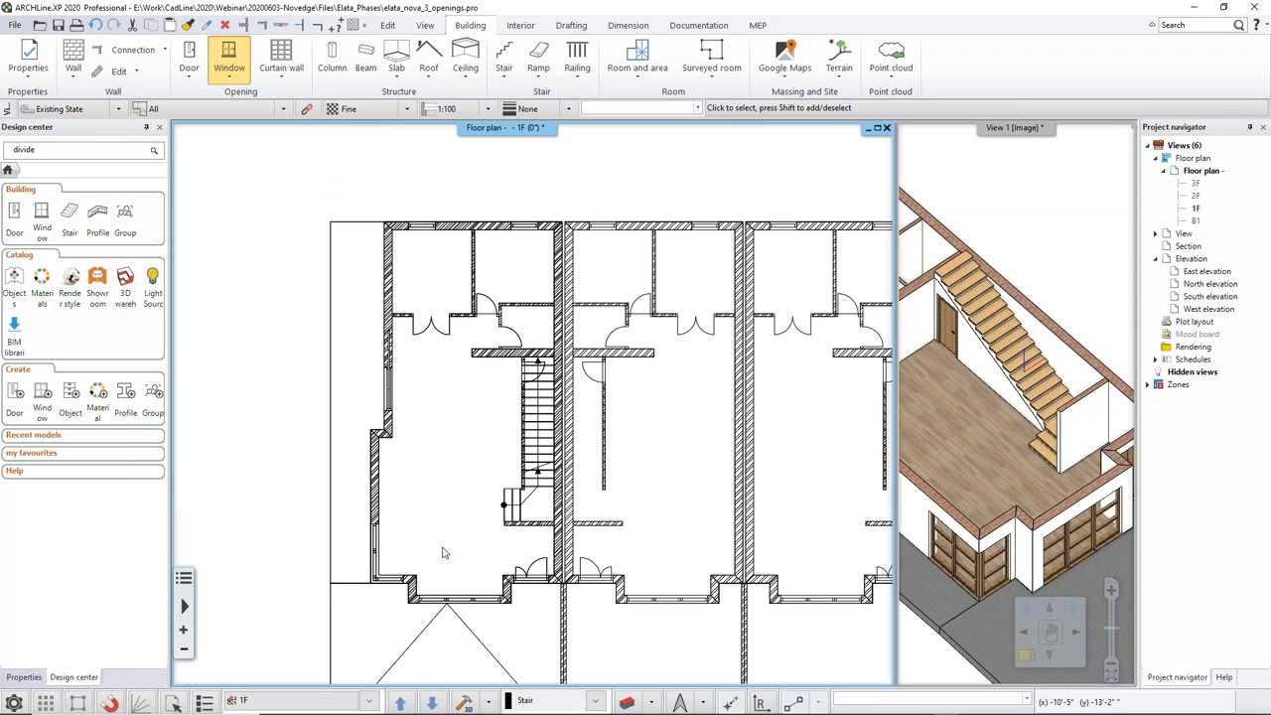
click(318, 701)
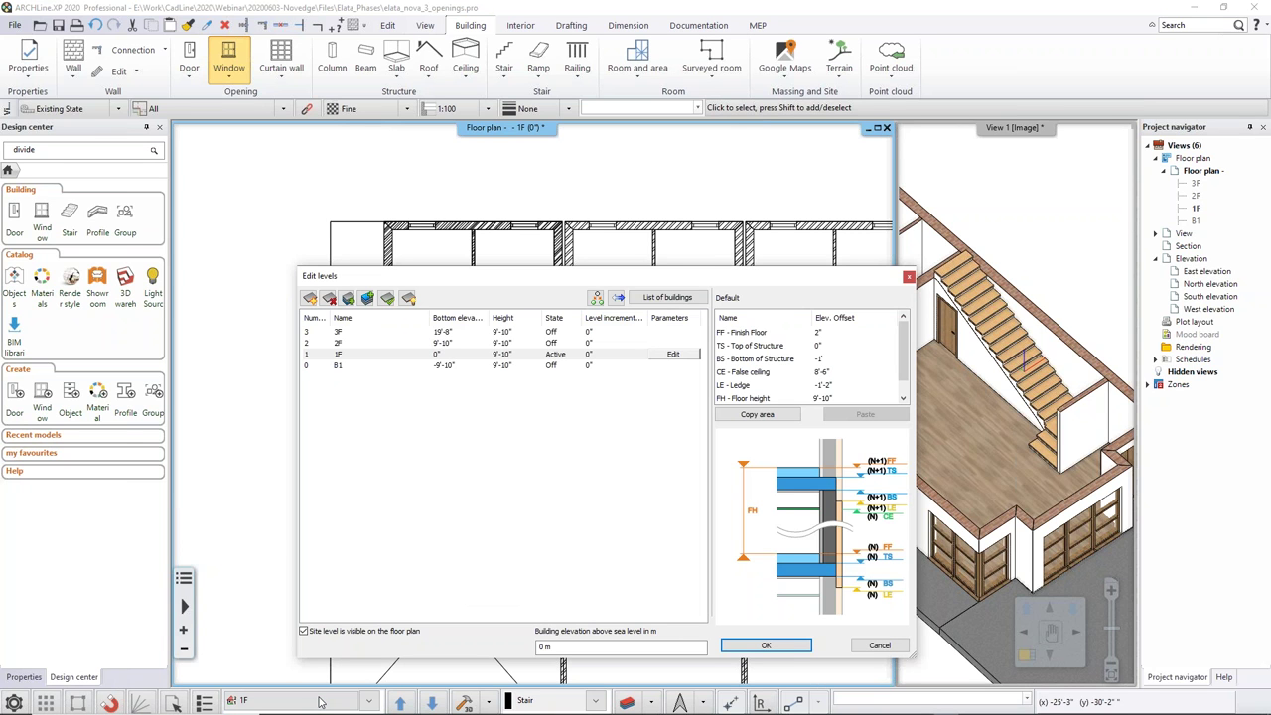
click(345, 335)
click(343, 354)
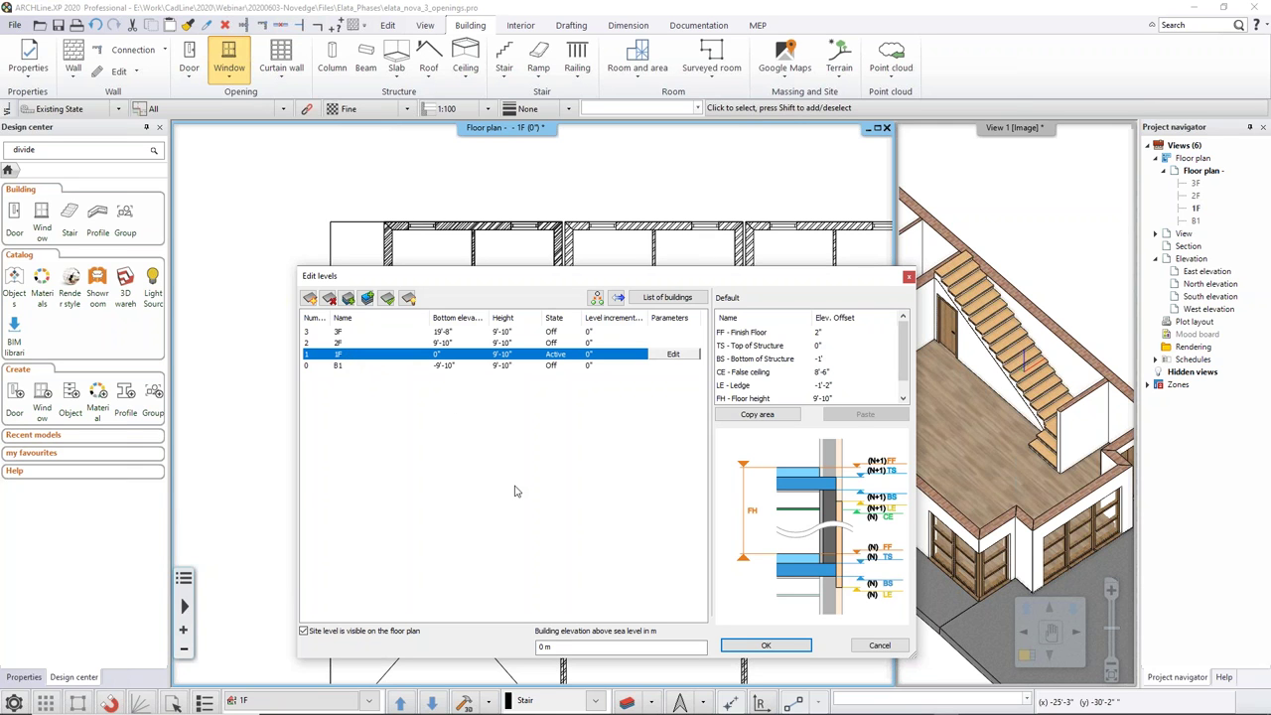
click(879, 647)
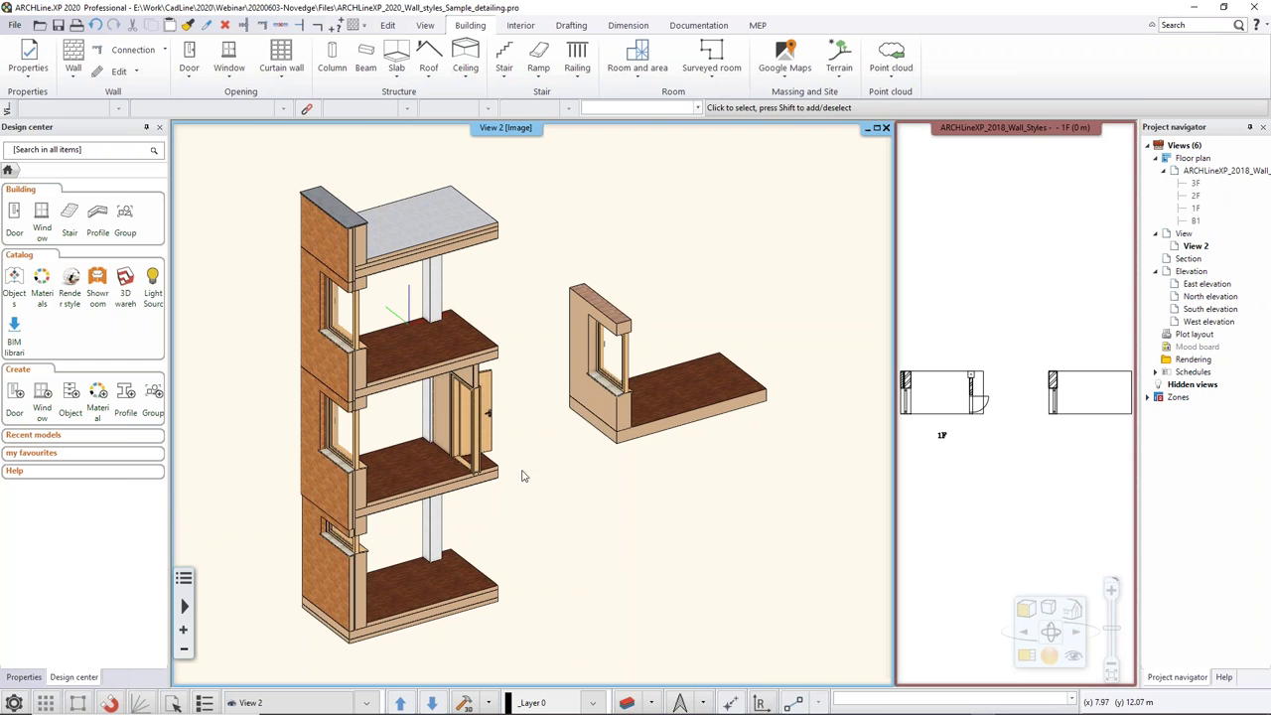
Step: Examine how walls, slabs and windows meet at each level of the Wall_styles_Sample_detailing 3D model
middle_drag(466, 463, 538, 461)
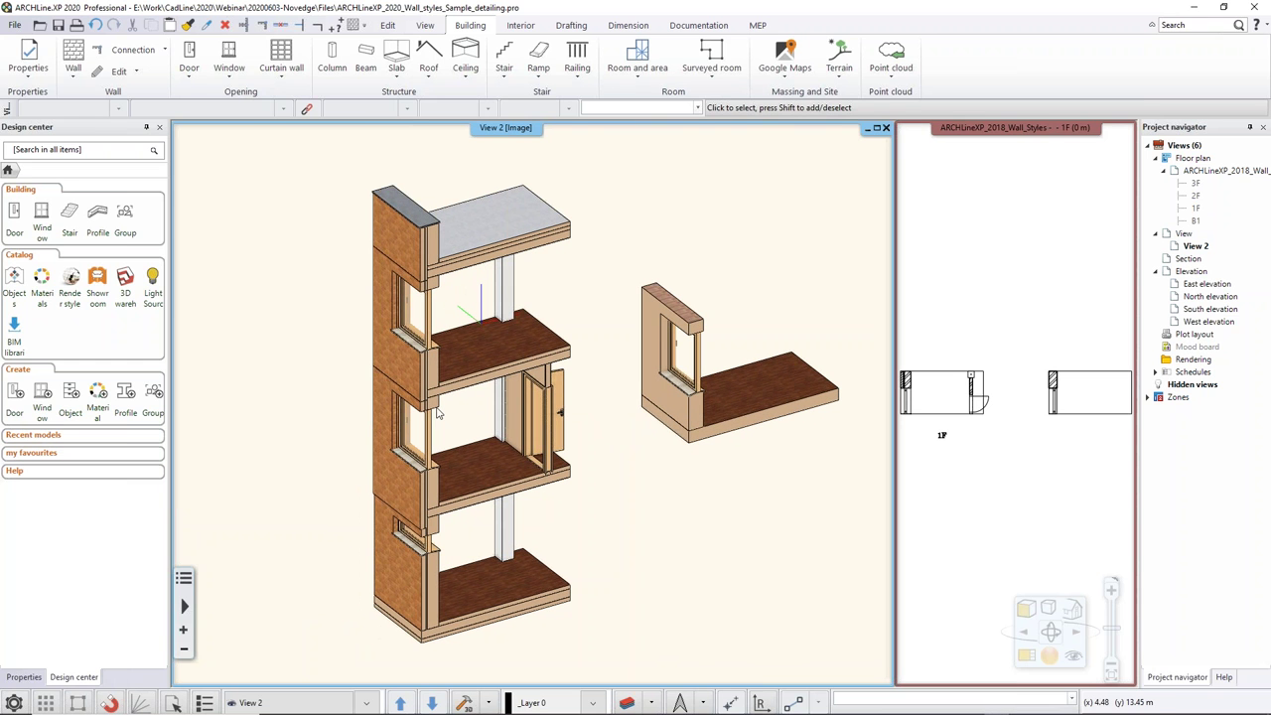
shift+middle_drag(710, 429, 656, 423)
shift+middle_drag(377, 456, 517, 423)
scroll(518, 423, up, 5)
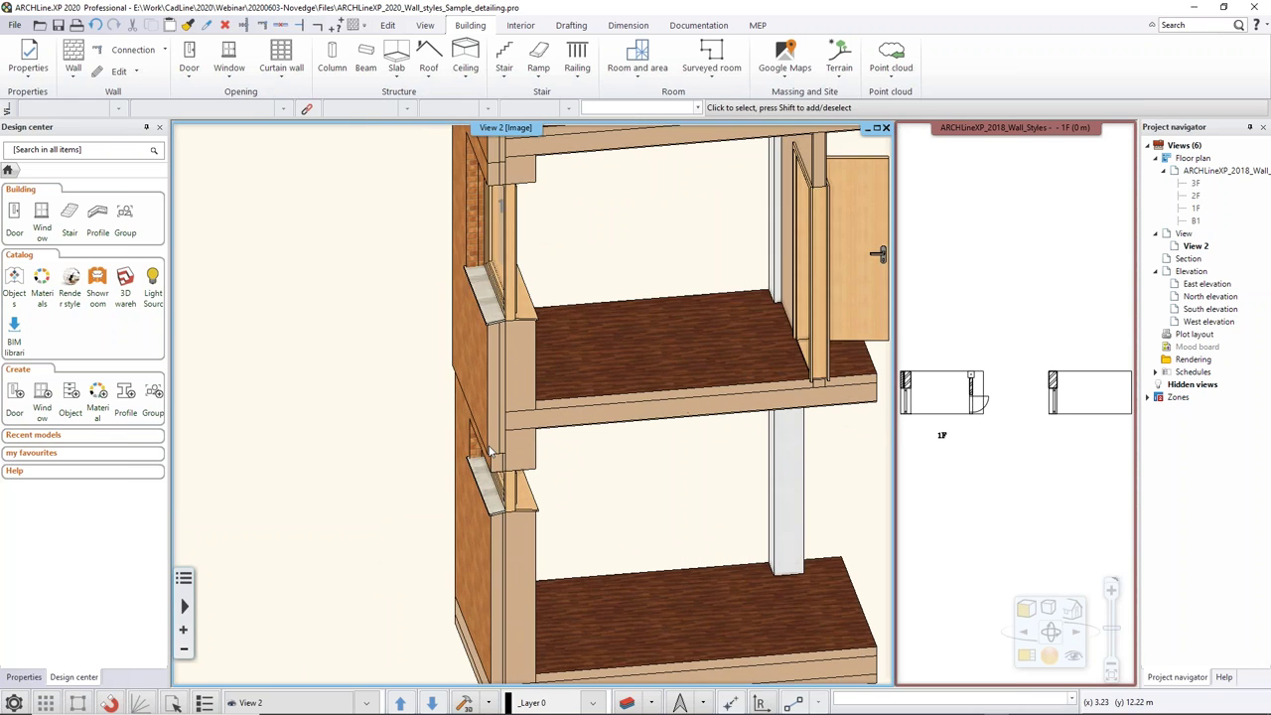
scroll(517, 423, down, 3)
scroll(518, 423, down, 2)
middle_drag(853, 393, 702, 408)
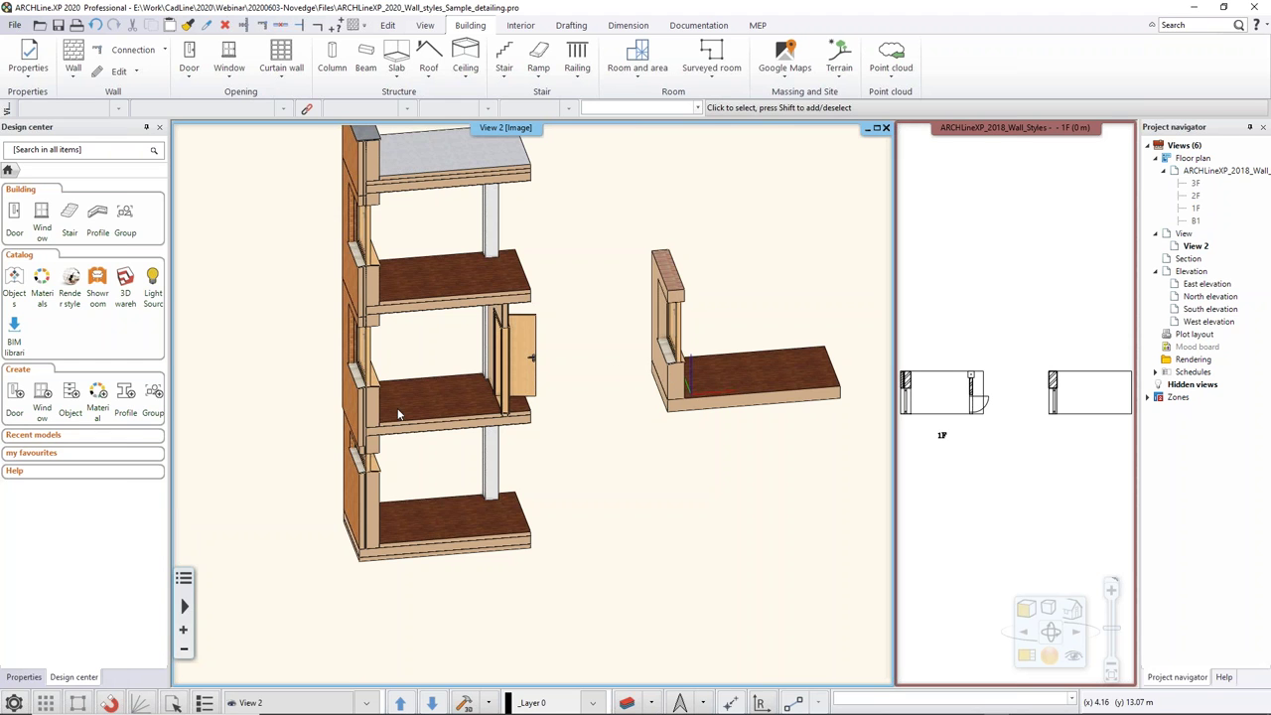
scroll(525, 429, up, 6)
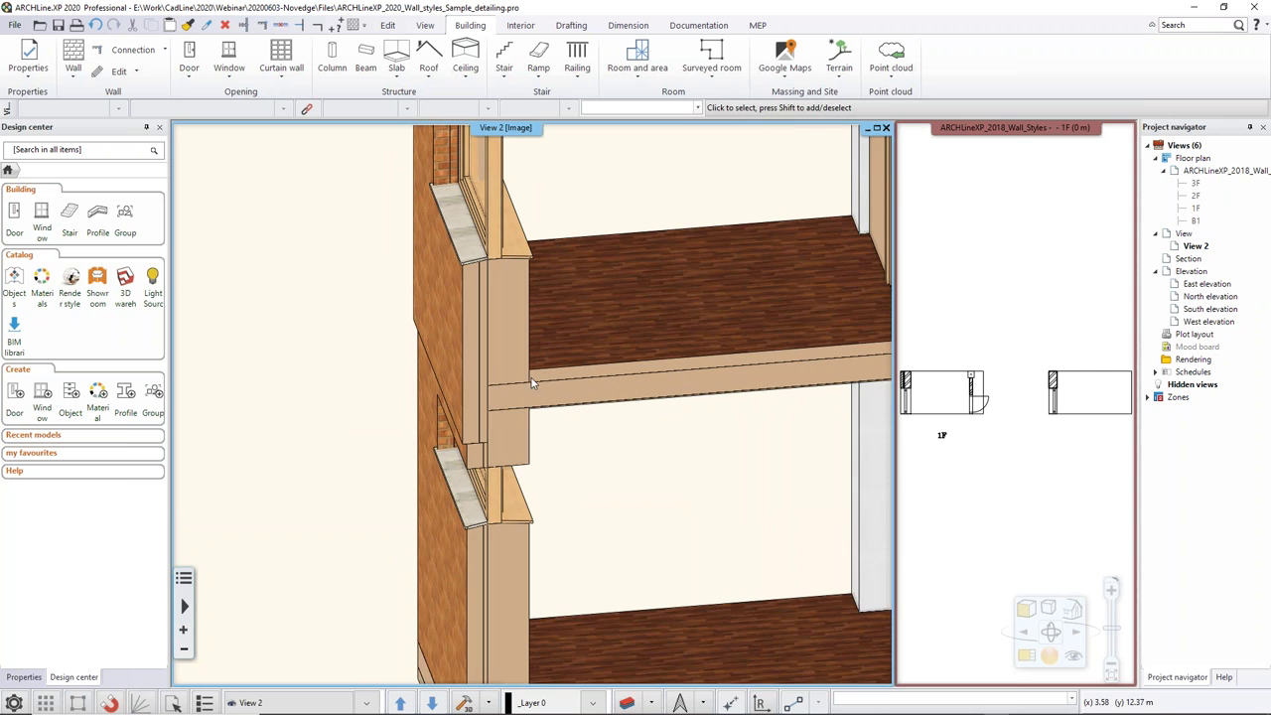
scroll(571, 374, down, 2)
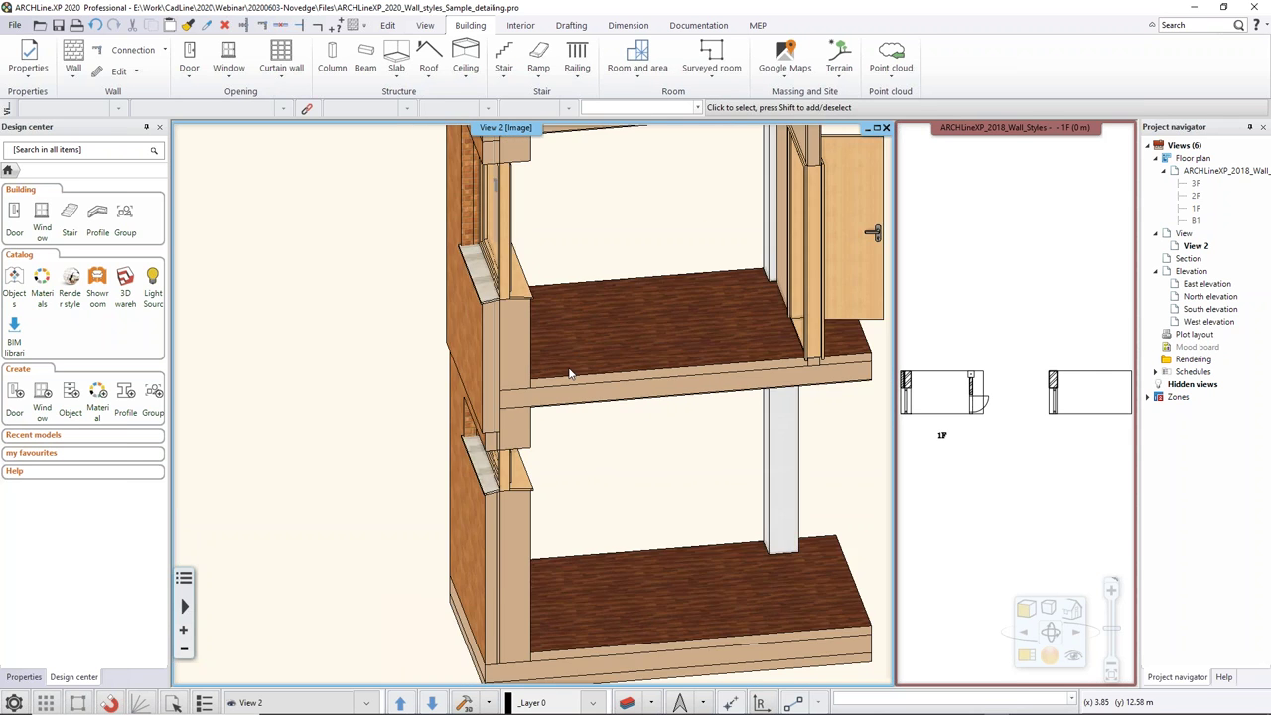
scroll(571, 374, down, 3)
middle_drag(576, 266, 562, 349)
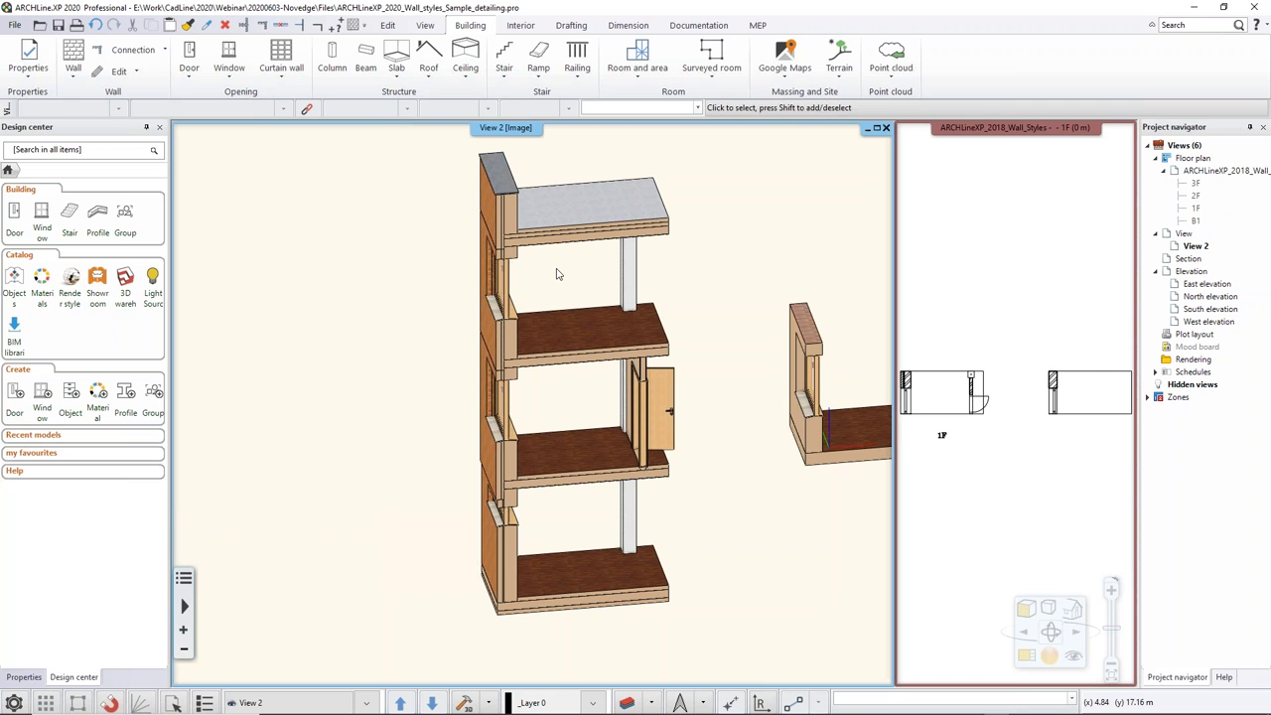
shift+middle_drag(581, 339, 606, 587)
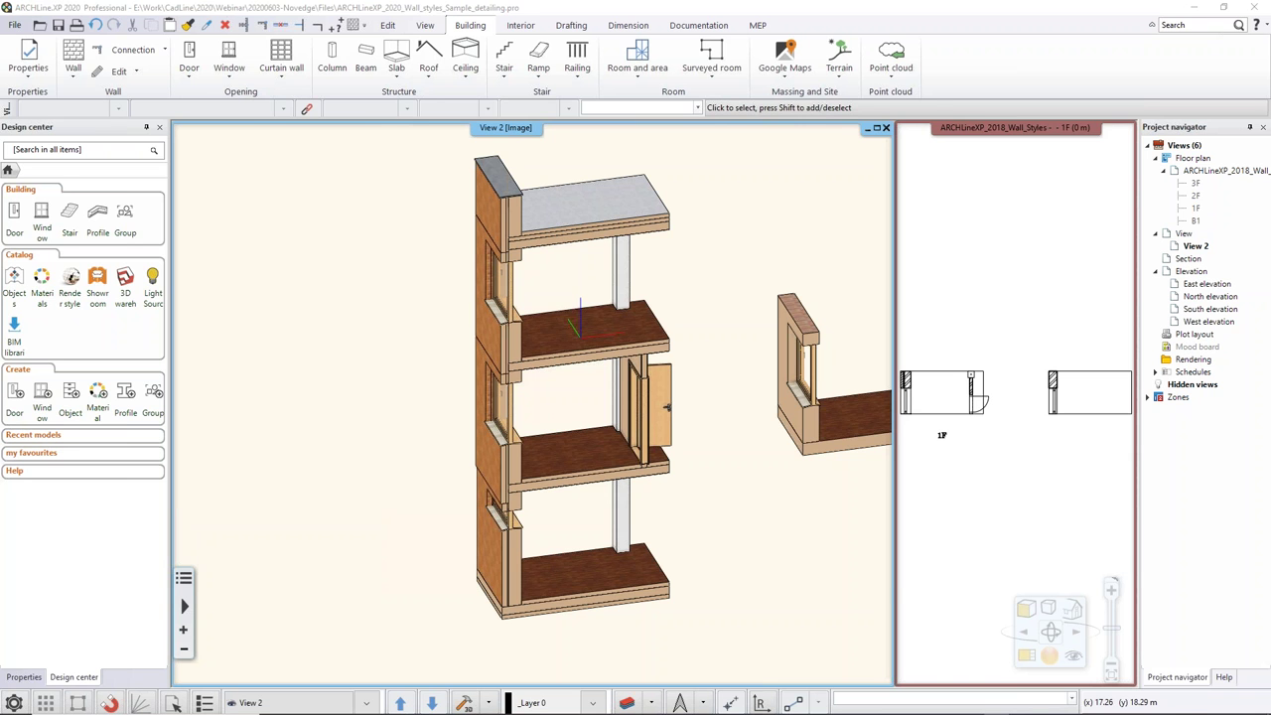
Step: Switch to the US_Walls_new project and examine the framed building's wall construction in the ground floor plan and the B-B section
key(alt+Tab)
middle_drag(437, 306, 533, 311)
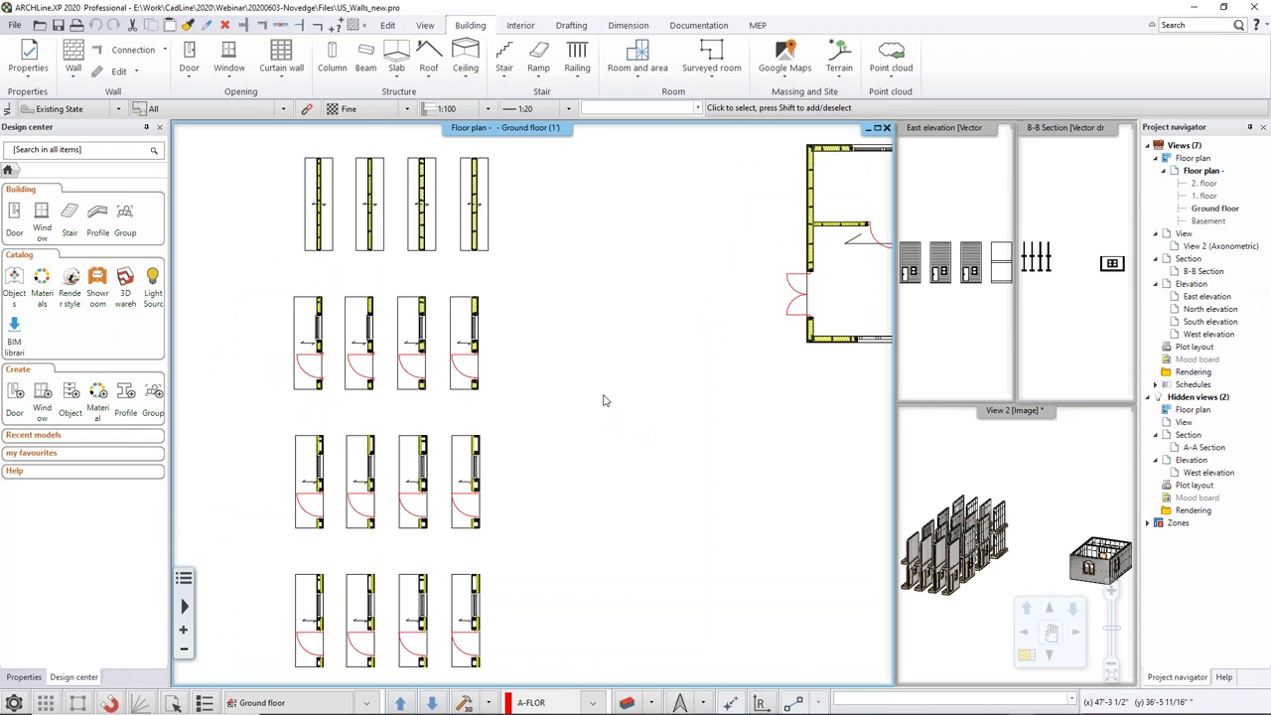
middle_drag(601, 391, 304, 461)
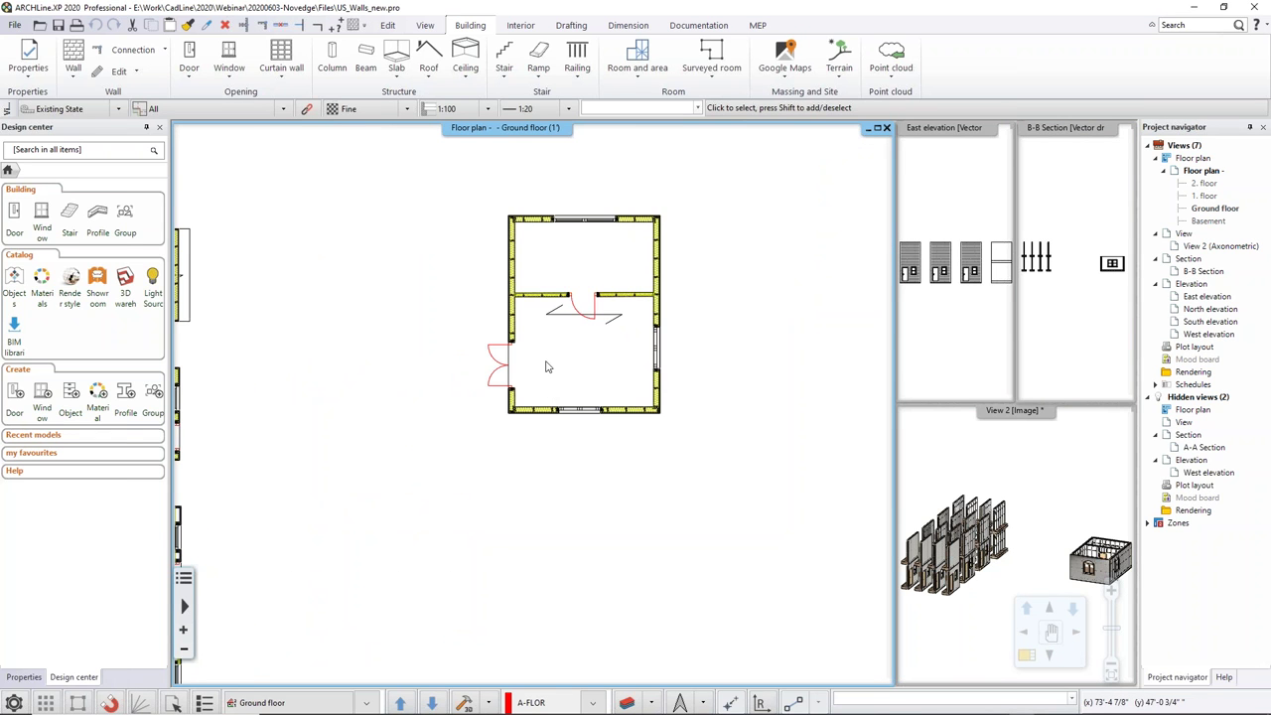
scroll(549, 364, up, 3)
middle_drag(550, 360, 520, 387)
click(1096, 341)
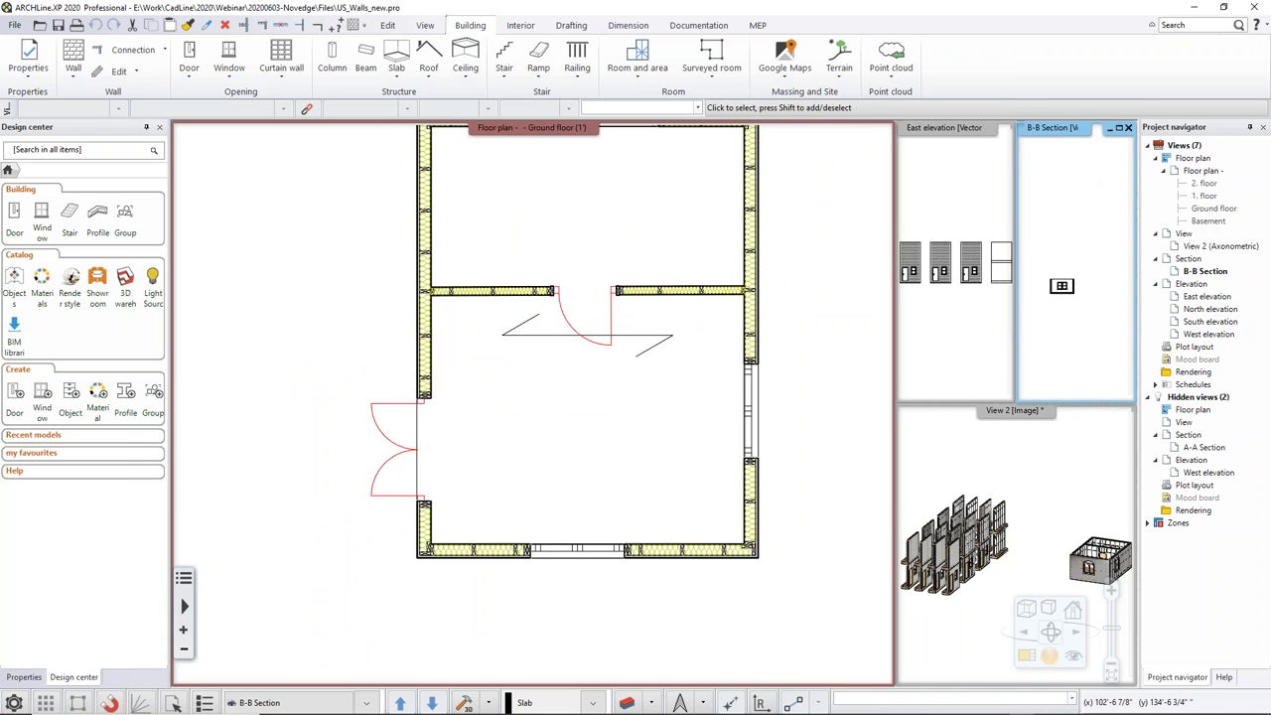
click(1118, 128)
middle_drag(299, 350, 544, 365)
scroll(556, 317, up, 2)
scroll(526, 317, up, 7)
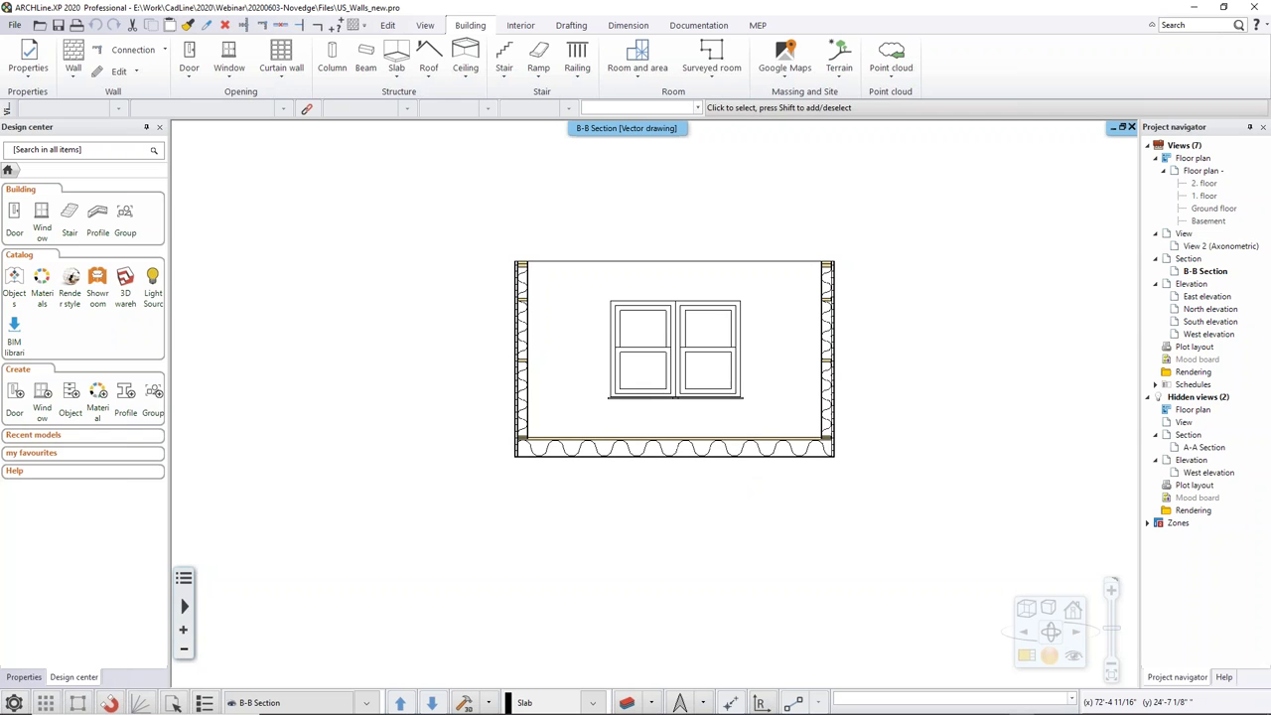
double_click(626, 128)
Step: Review the compound layers of the framed building's exterior wall with the double door, without changing them
middle_drag(428, 174, 442, 283)
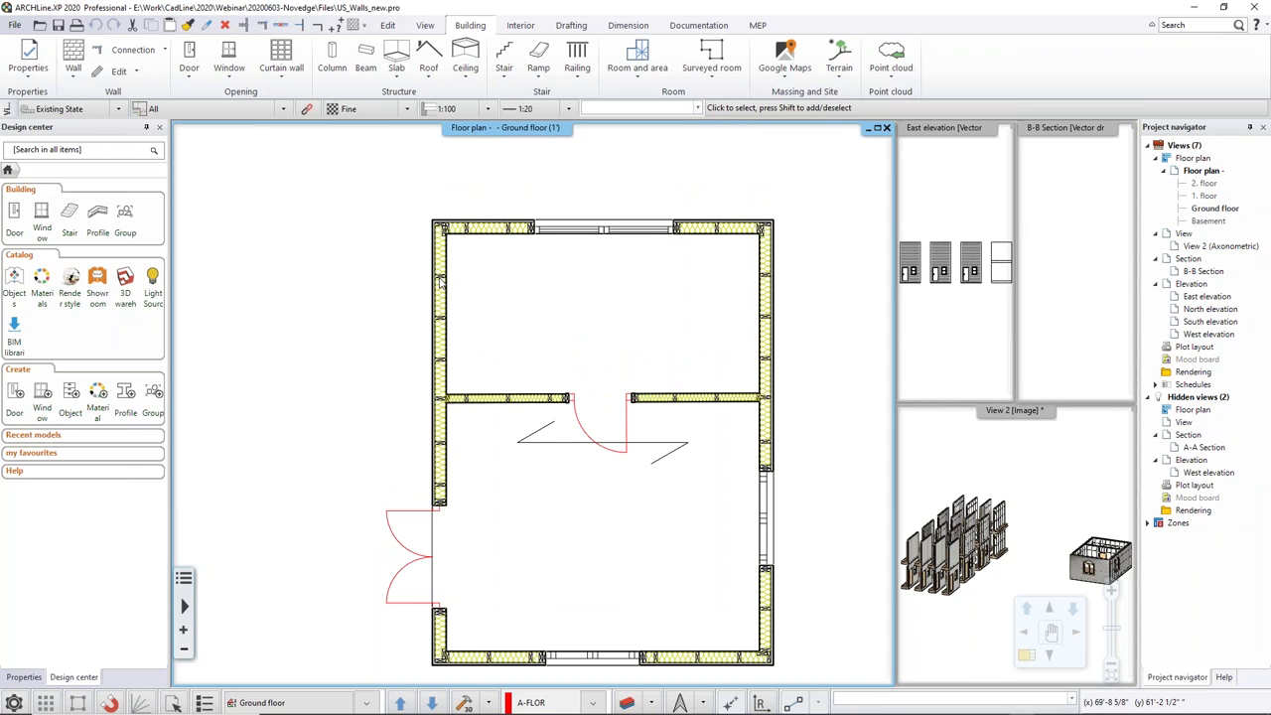
click(440, 283)
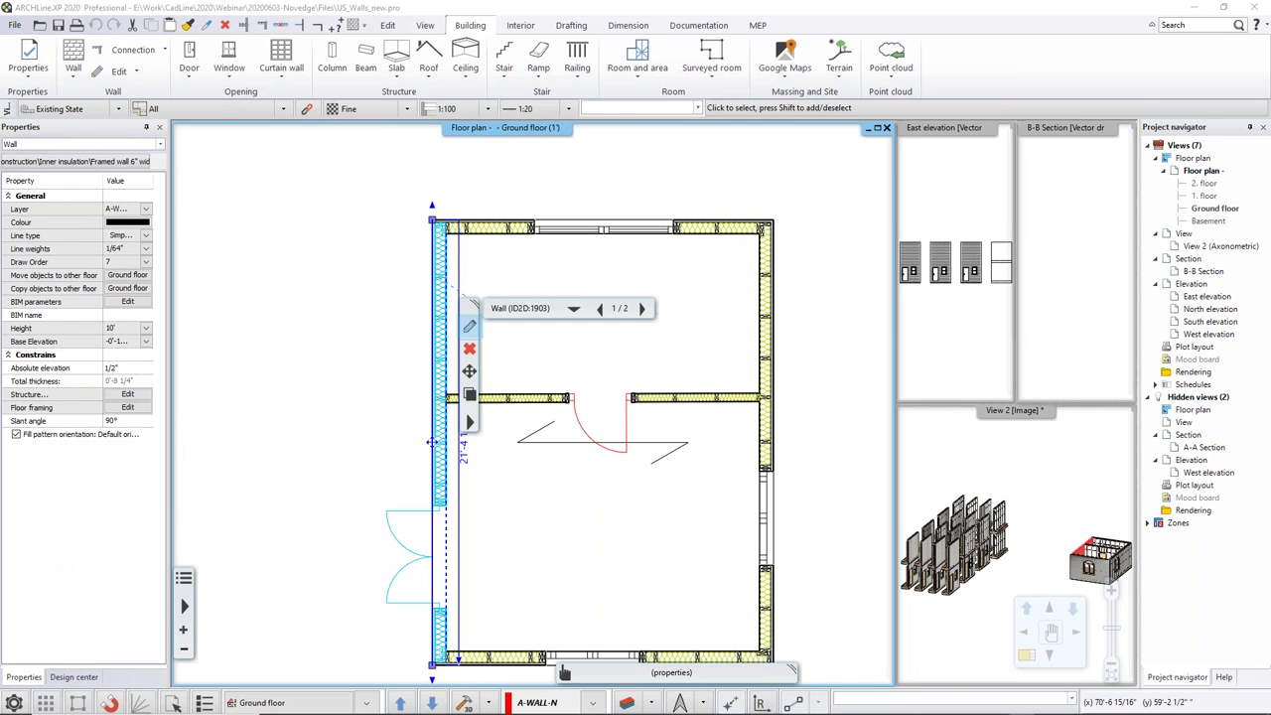
click(469, 325)
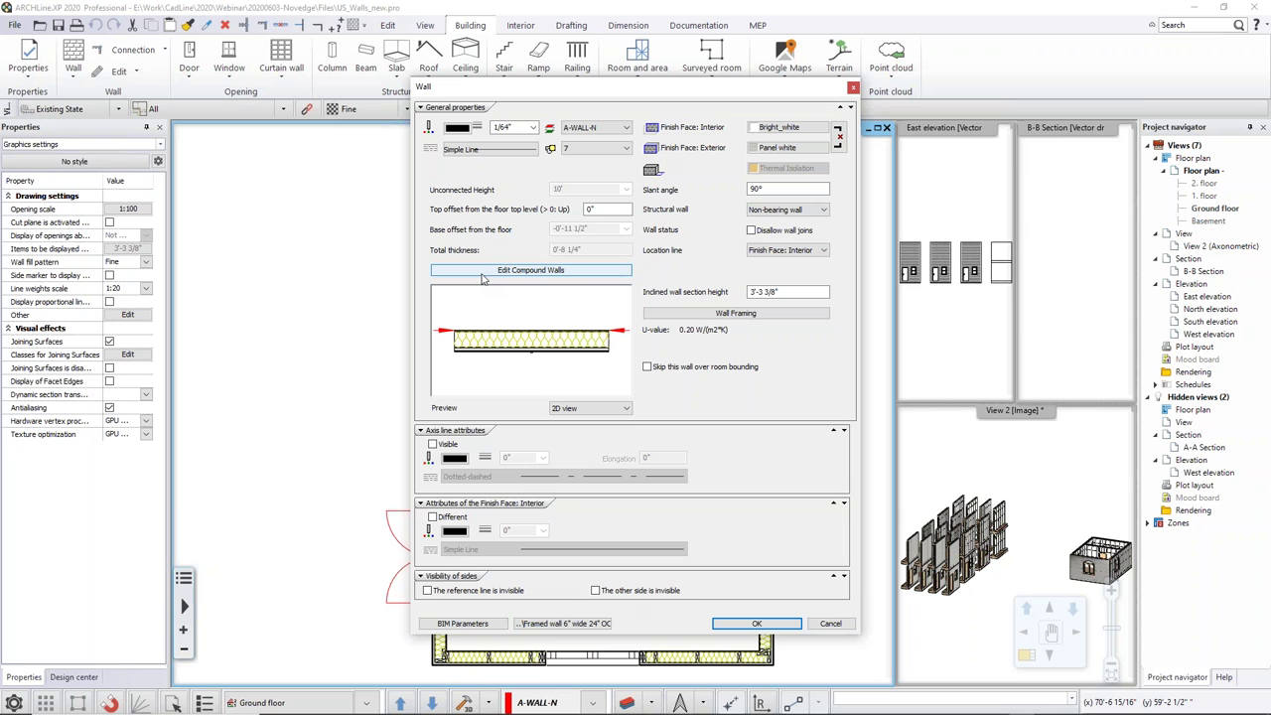
click(564, 274)
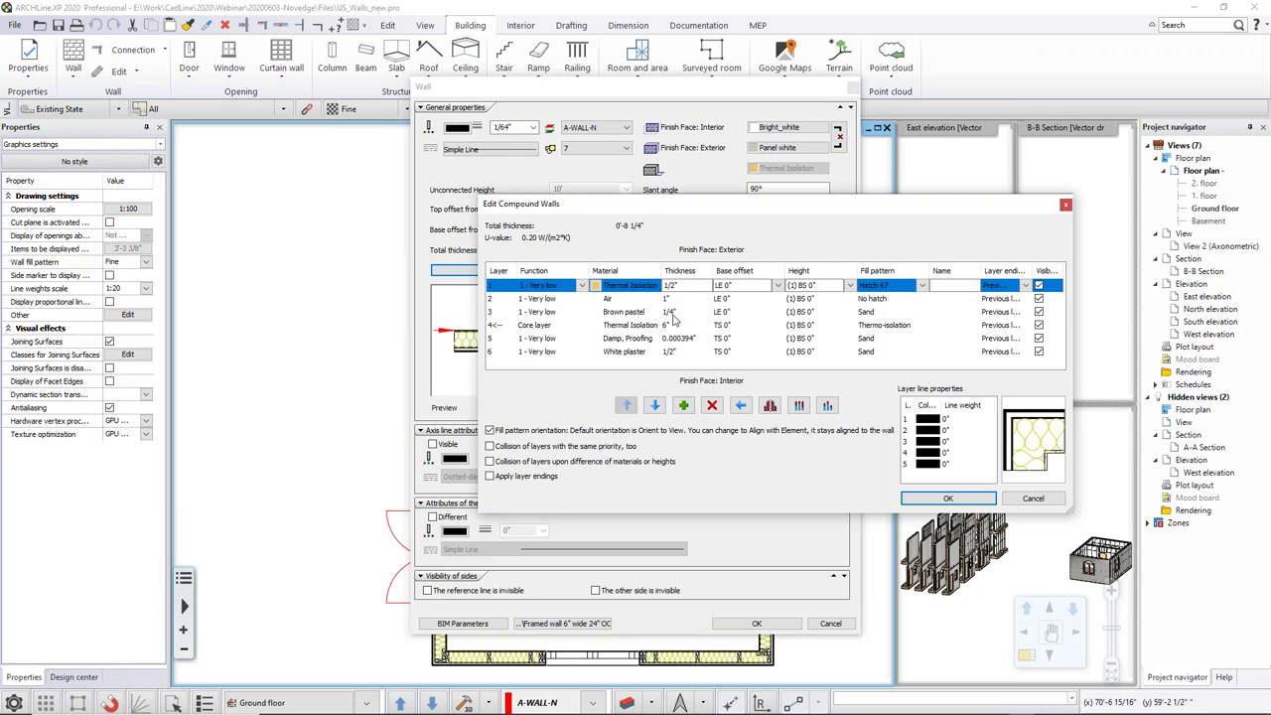
click(1032, 500)
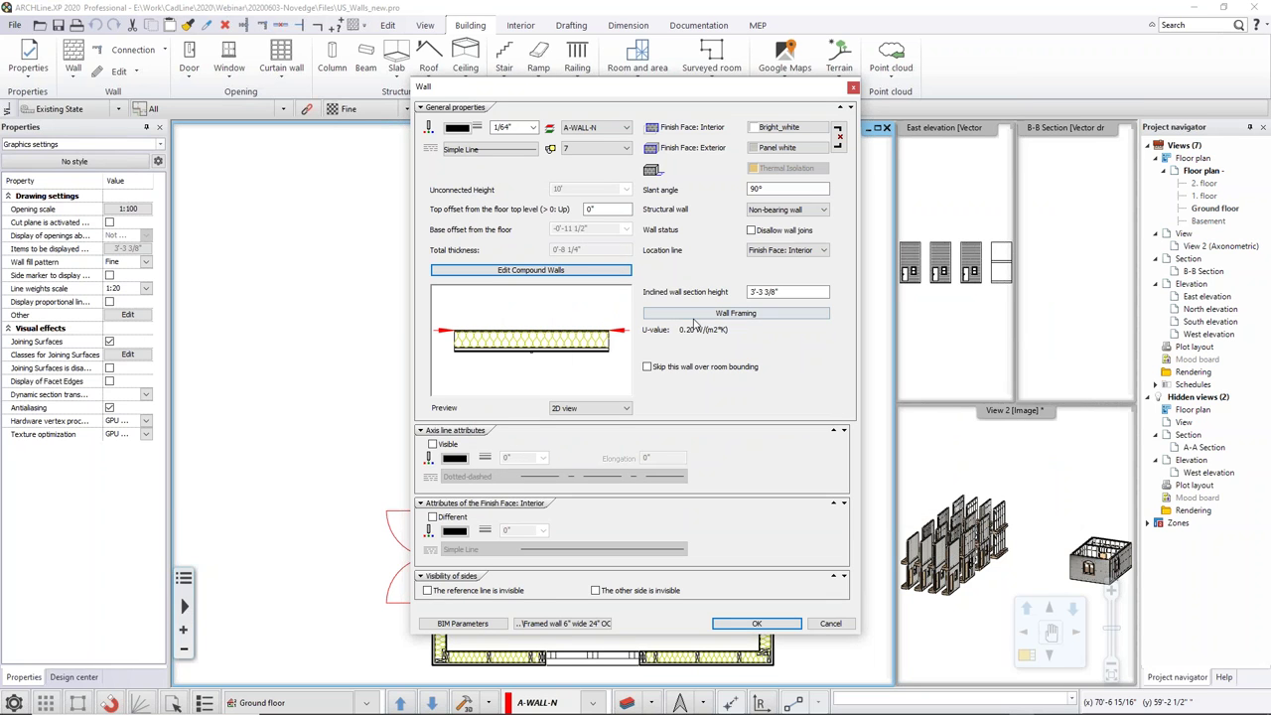
Step: Review the wall framing's inner stud, saddle or sill and jack stud settings, and leave the wall's properties unchanged
click(763, 316)
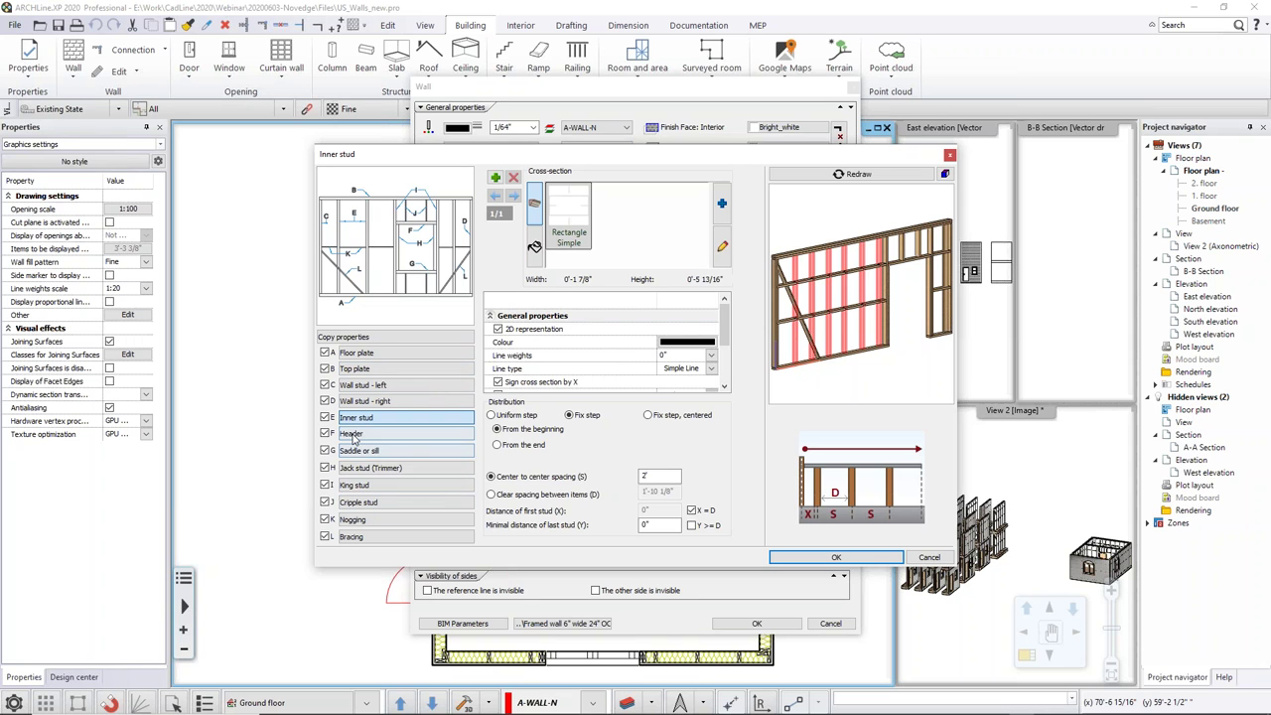
click(359, 450)
click(367, 469)
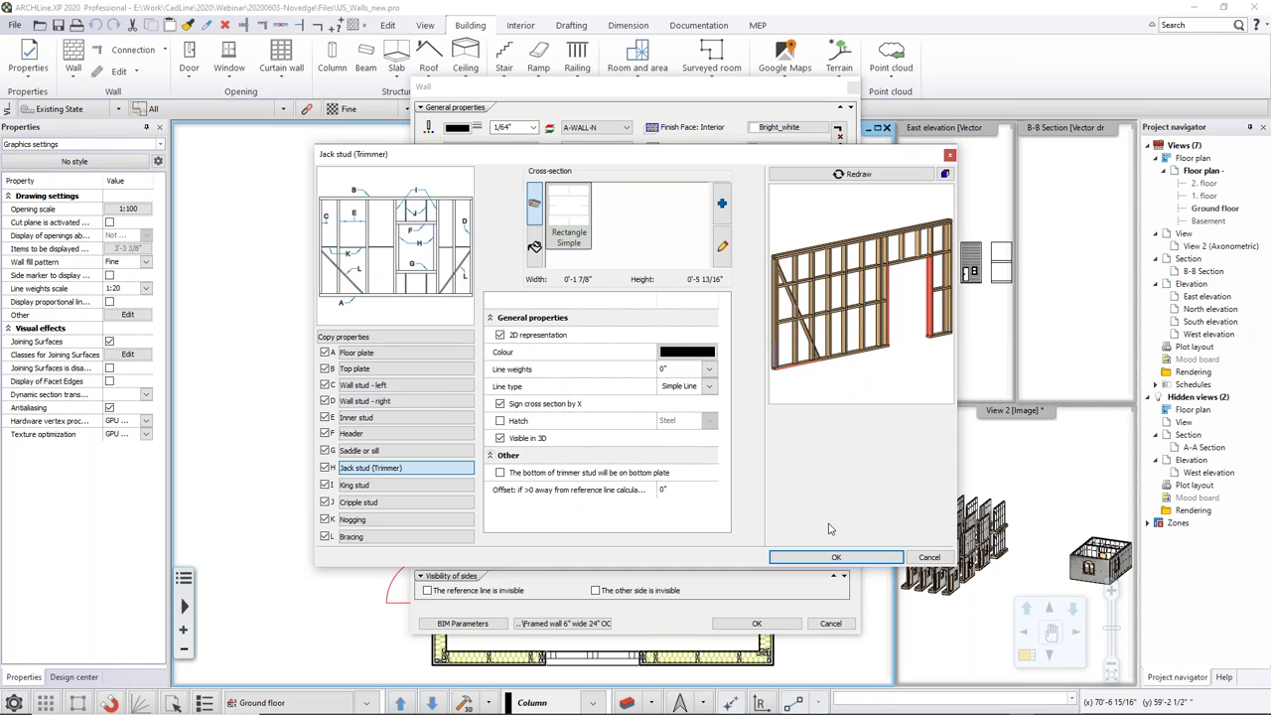
click(889, 559)
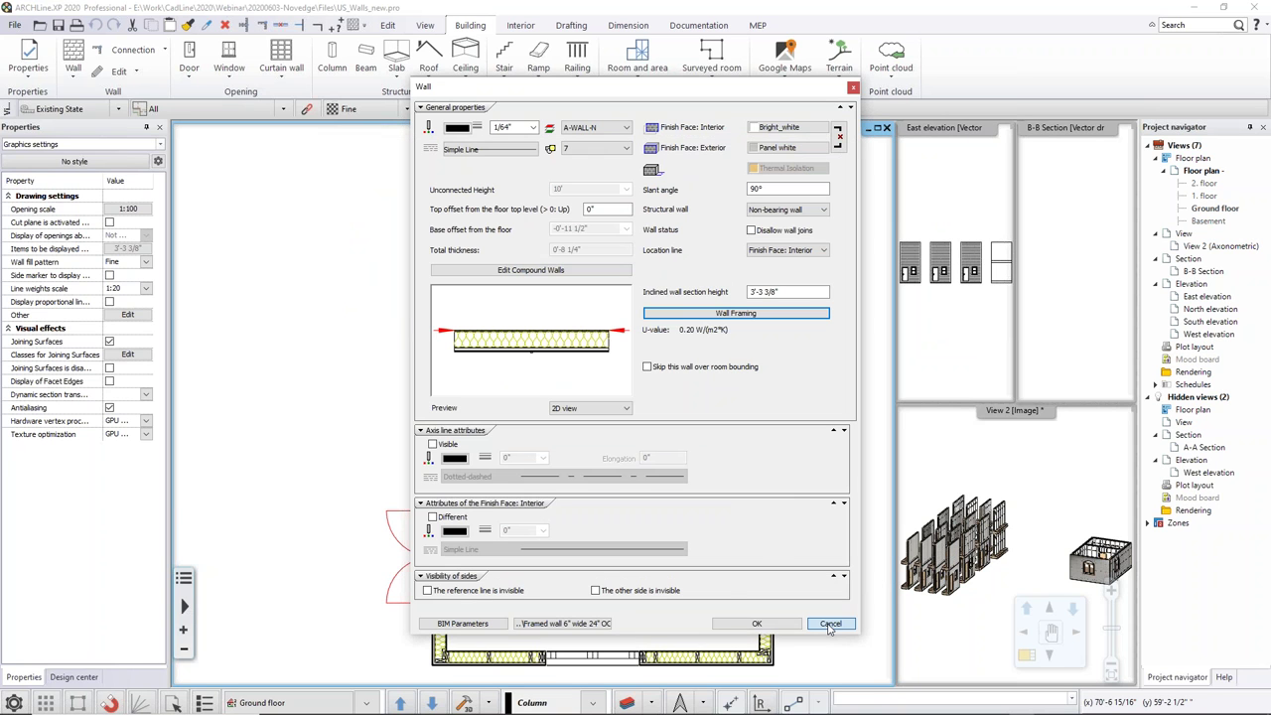
click(830, 623)
Step: Enlarge the 3D view and examine how the framed sample walls, floor slabs, doors and windows are built up
scroll(595, 362, down, 2)
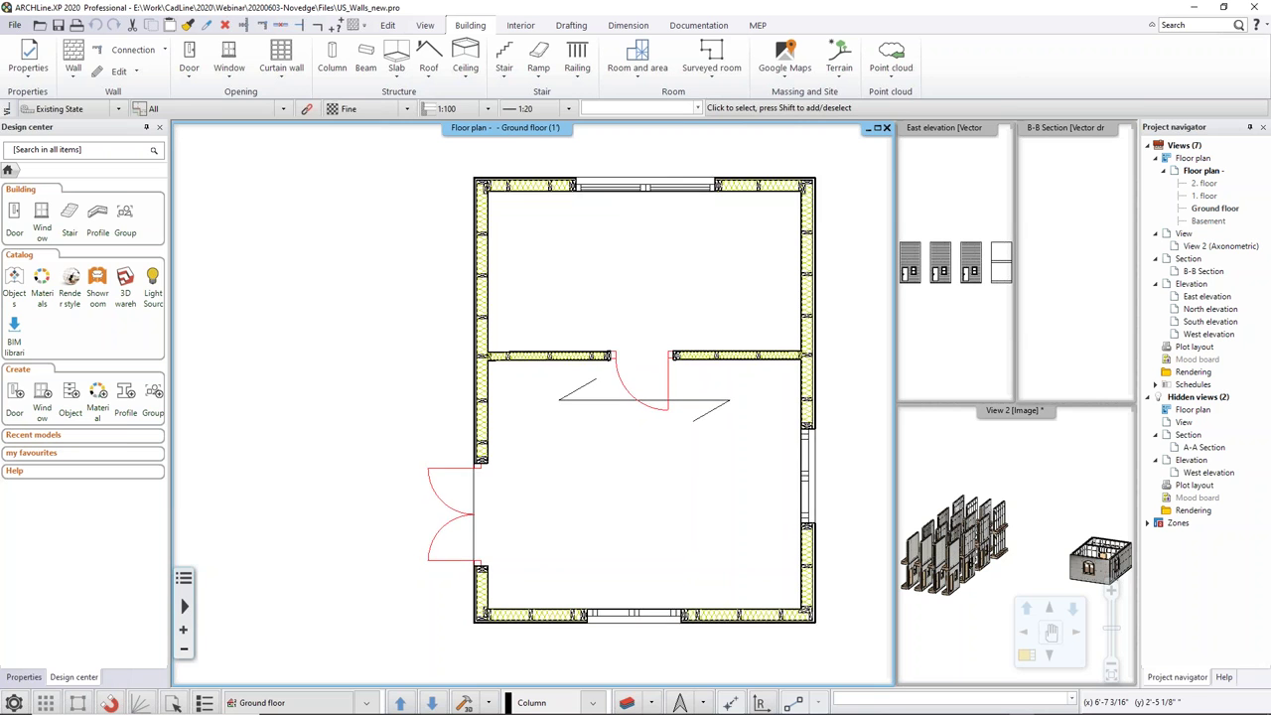
drag(1012, 410, 560, 463)
middle_drag(419, 444, 488, 437)
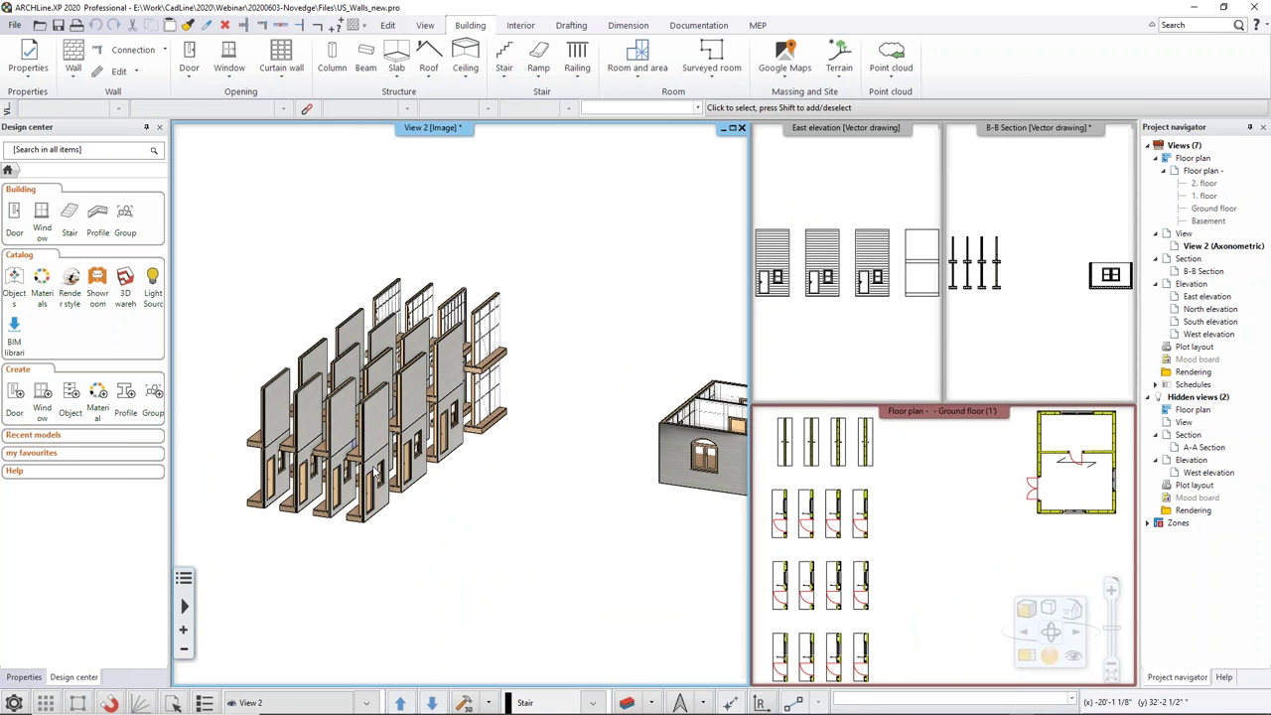
scroll(545, 407, up, 6)
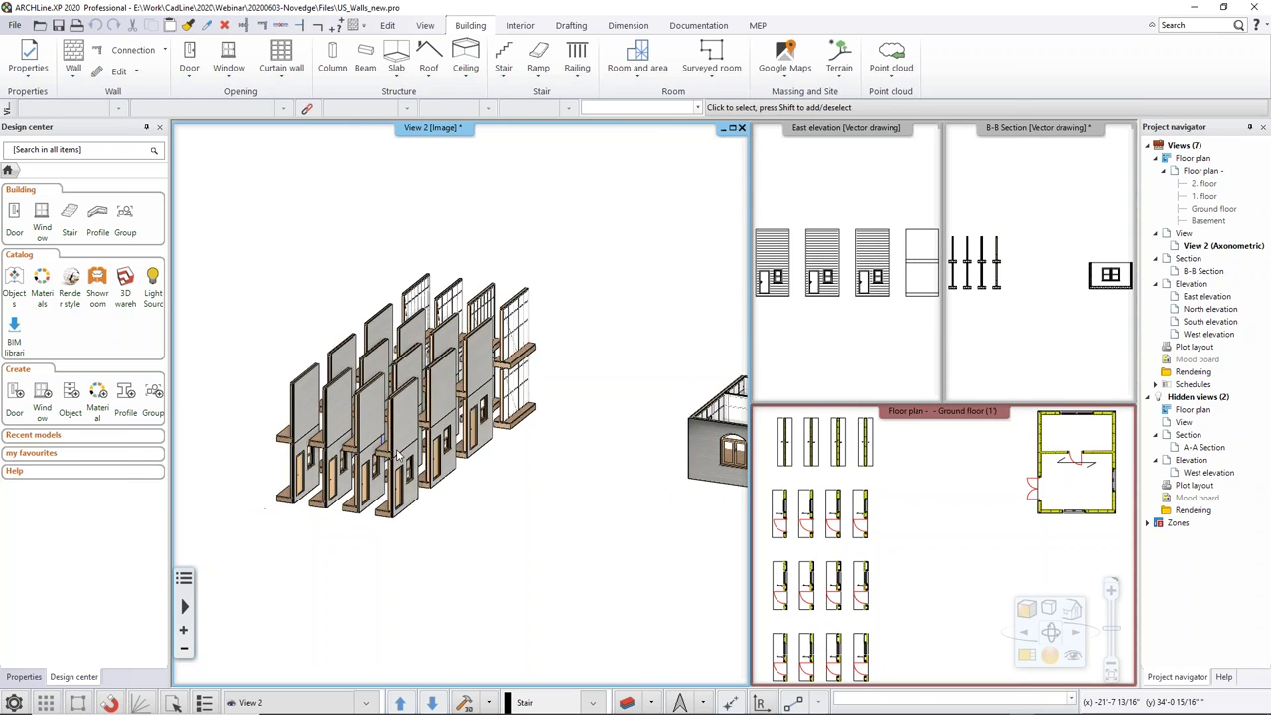
scroll(553, 475, down, 1)
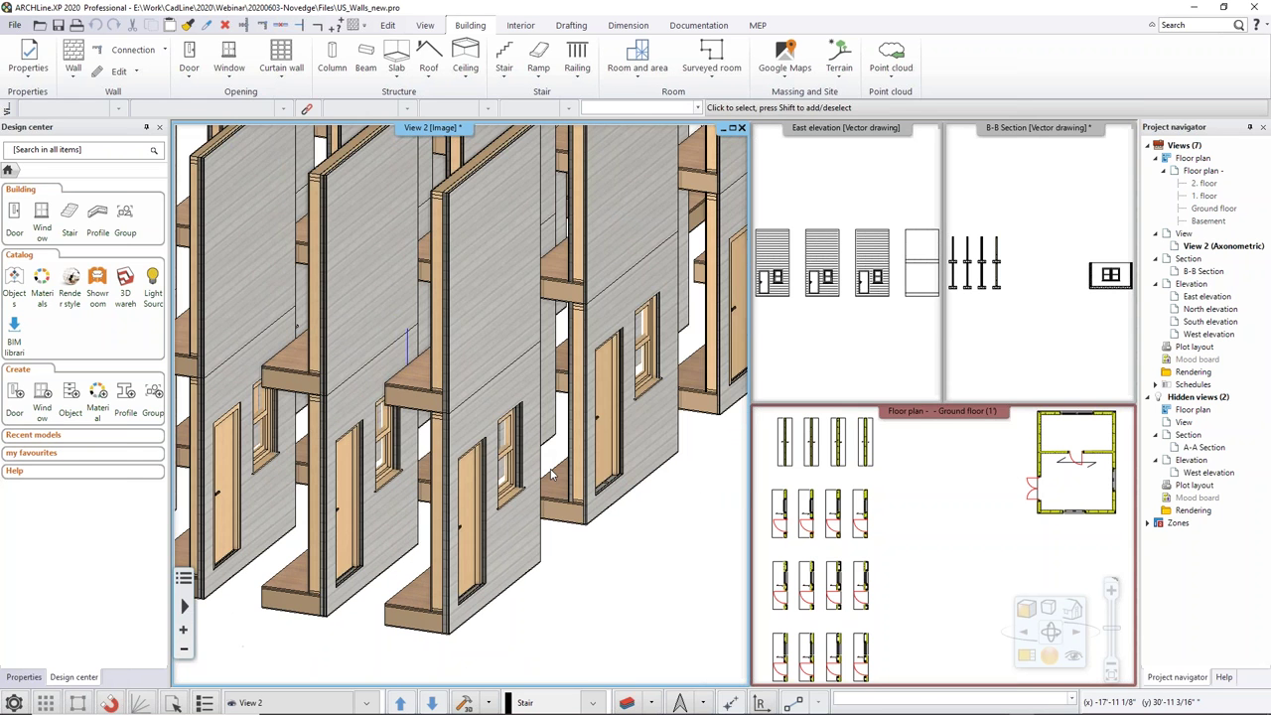
scroll(551, 475, down, 2)
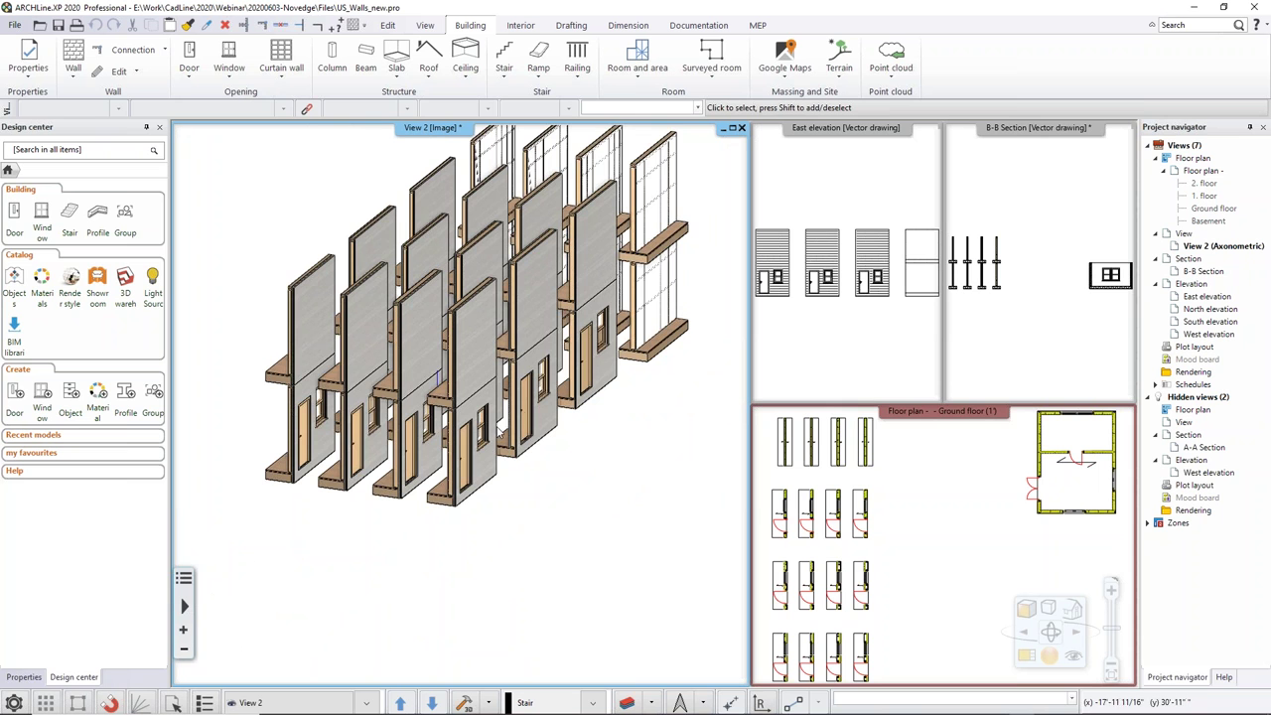
middle_drag(571, 319, 551, 342)
scroll(453, 479, up, 5)
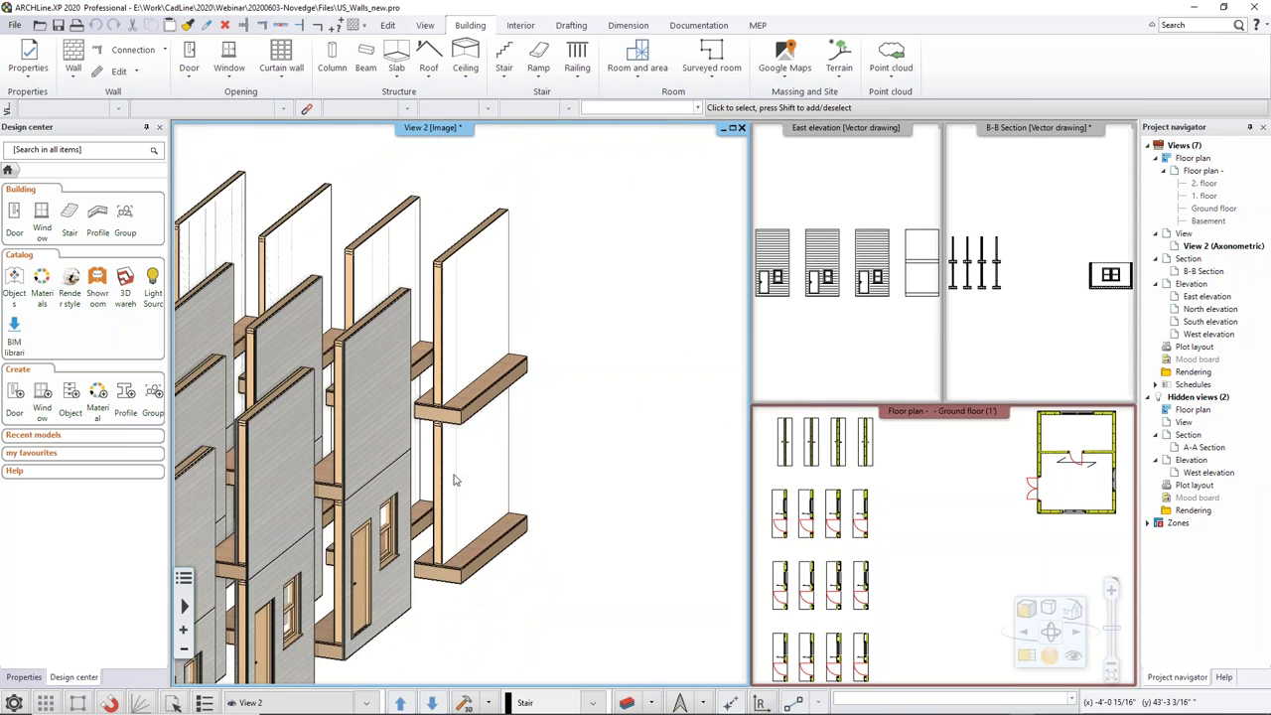
scroll(454, 479, down, 3)
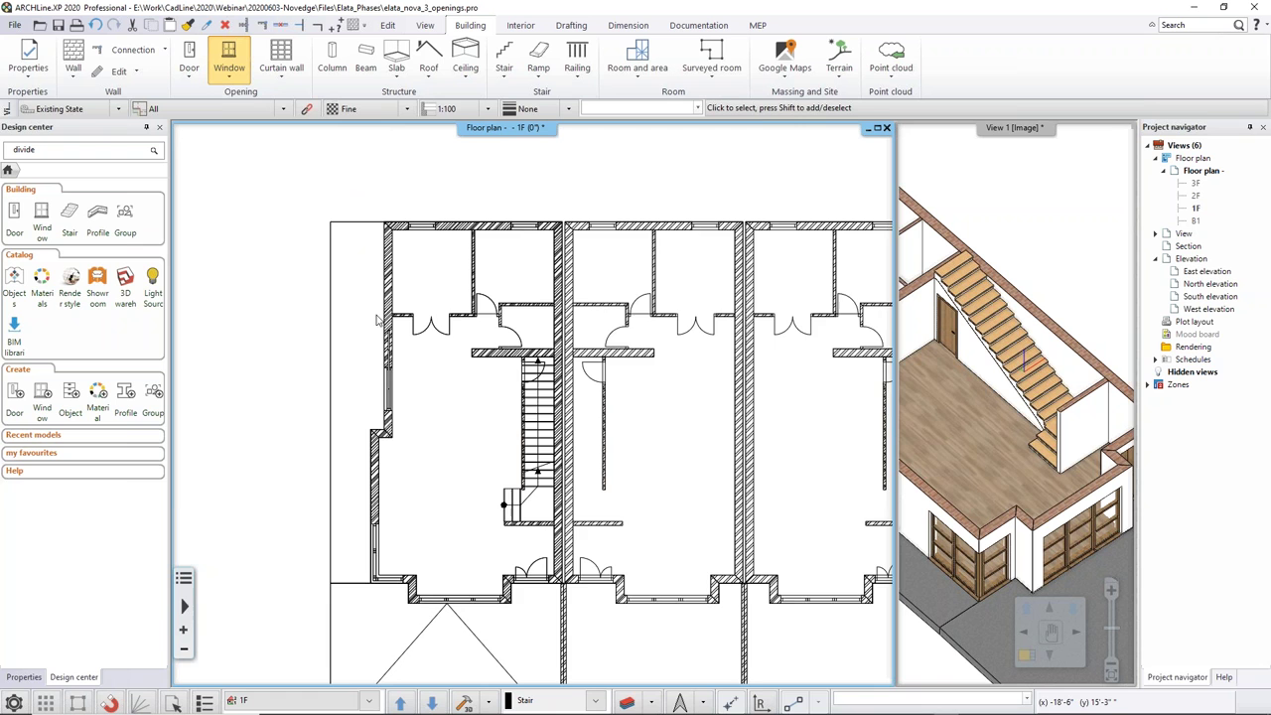
Step: In the elata_nova_3_openings project, copy the end unit's walls, openings and stair from floor 1F to floor 2F
middle_drag(377, 319, 363, 253)
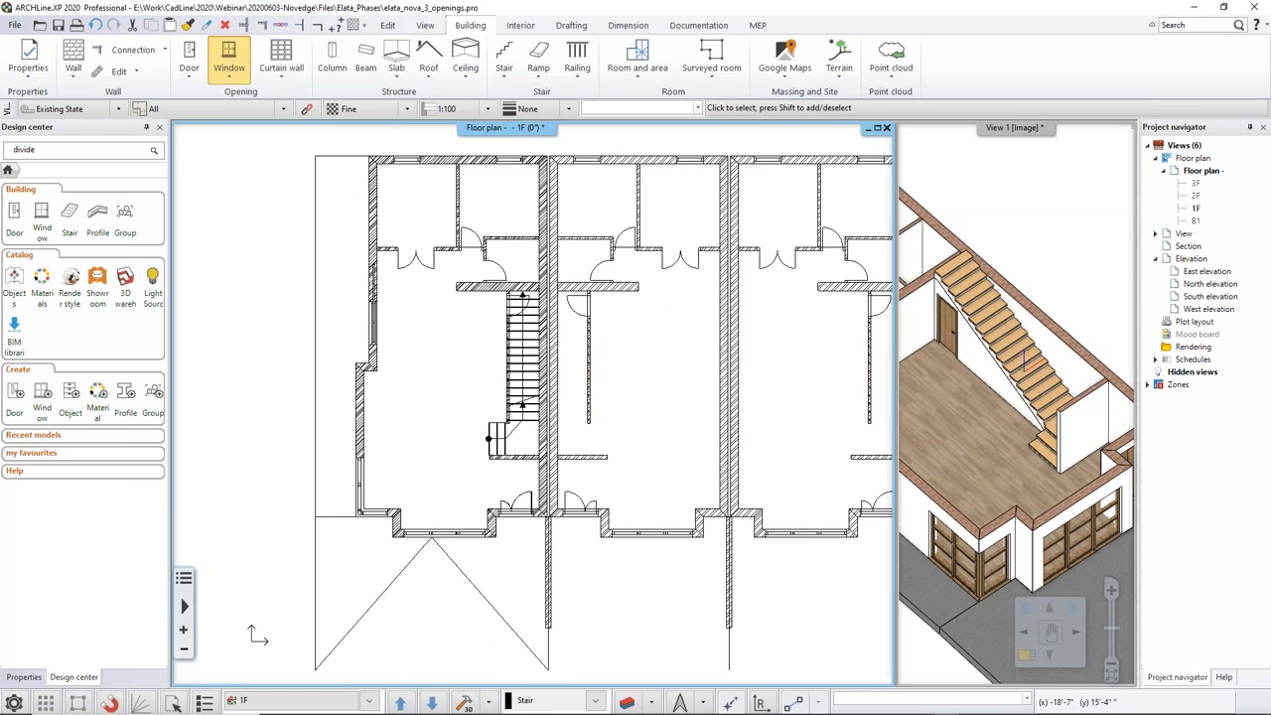
click(403, 703)
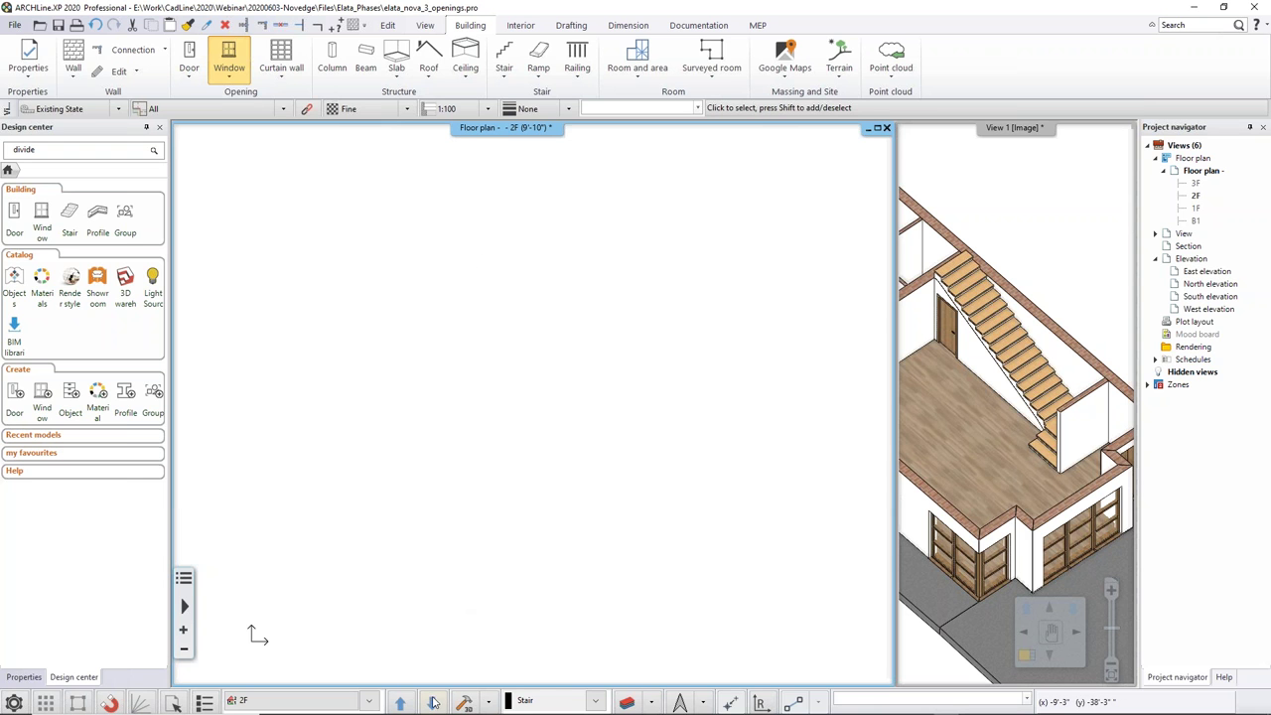
click(433, 700)
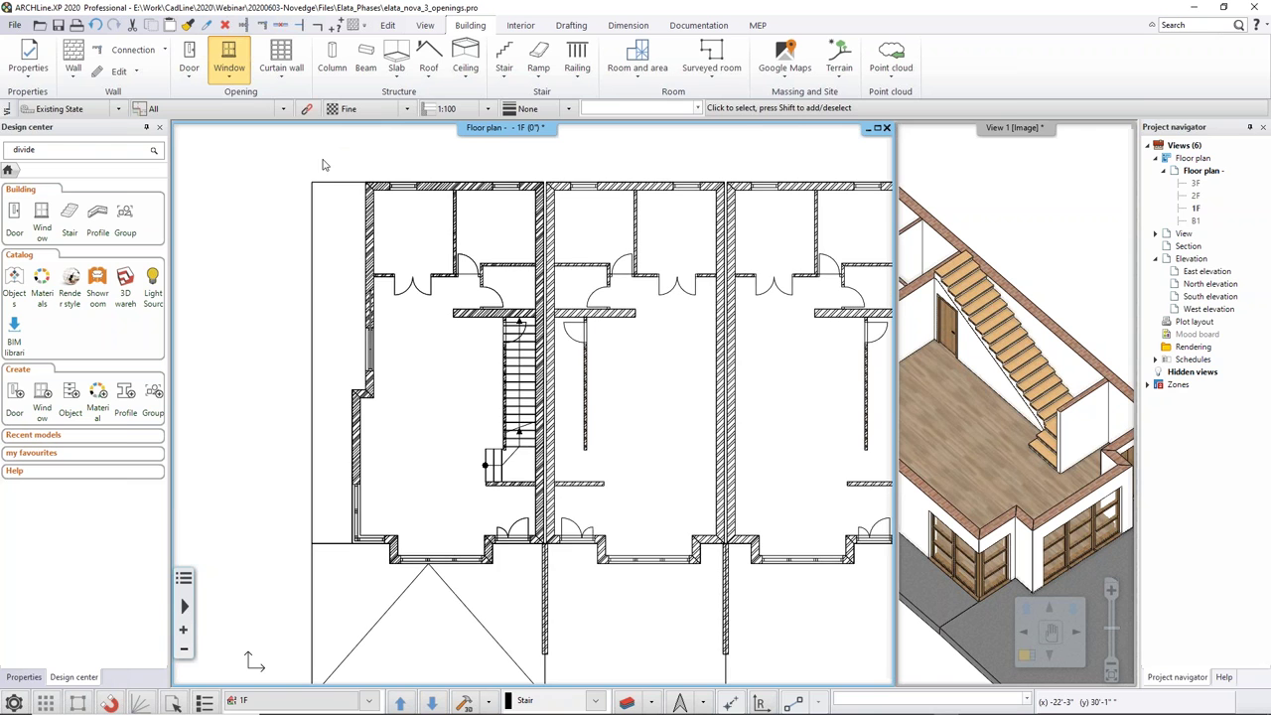
scroll(321, 184, down, 2)
drag(320, 185, 522, 523)
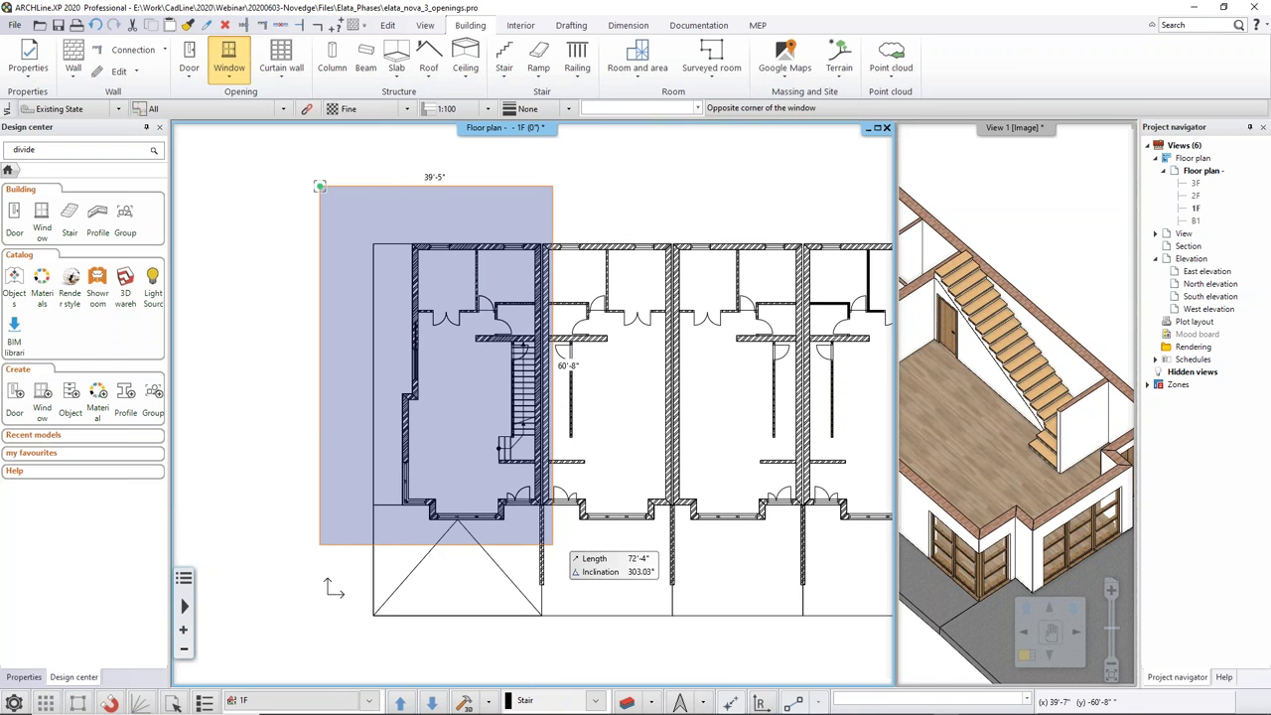
click(546, 548)
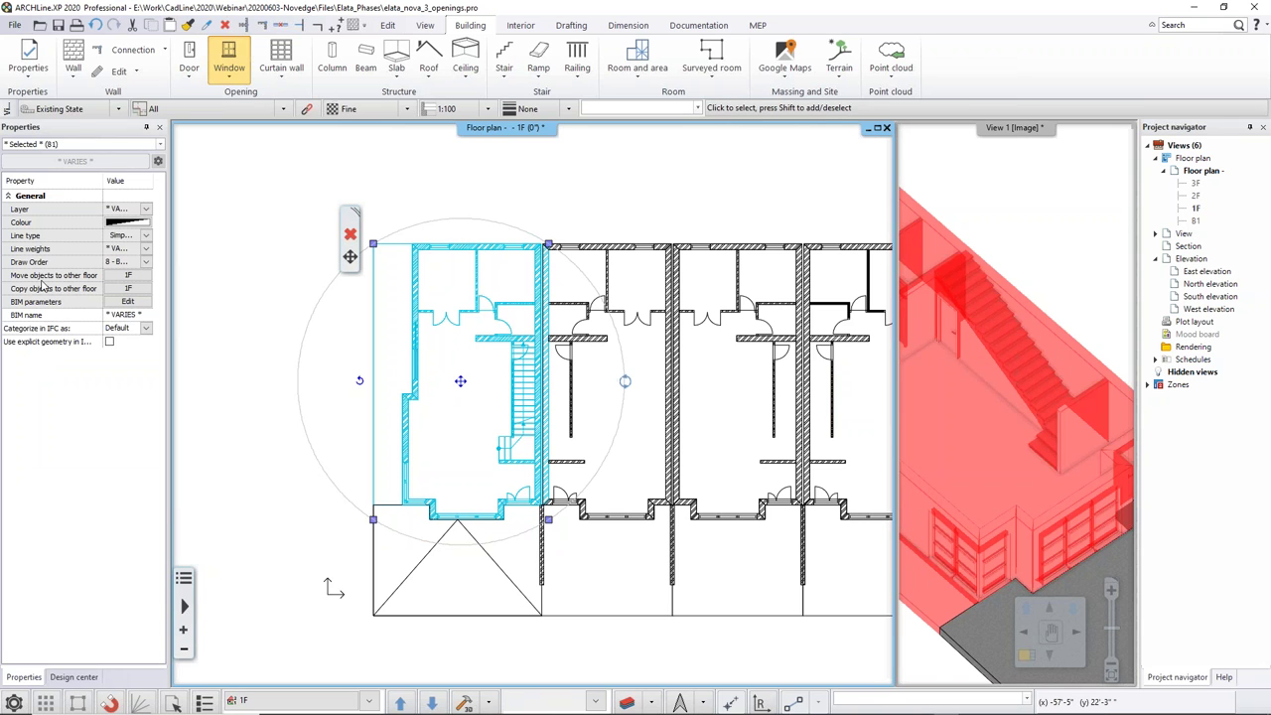
click(128, 289)
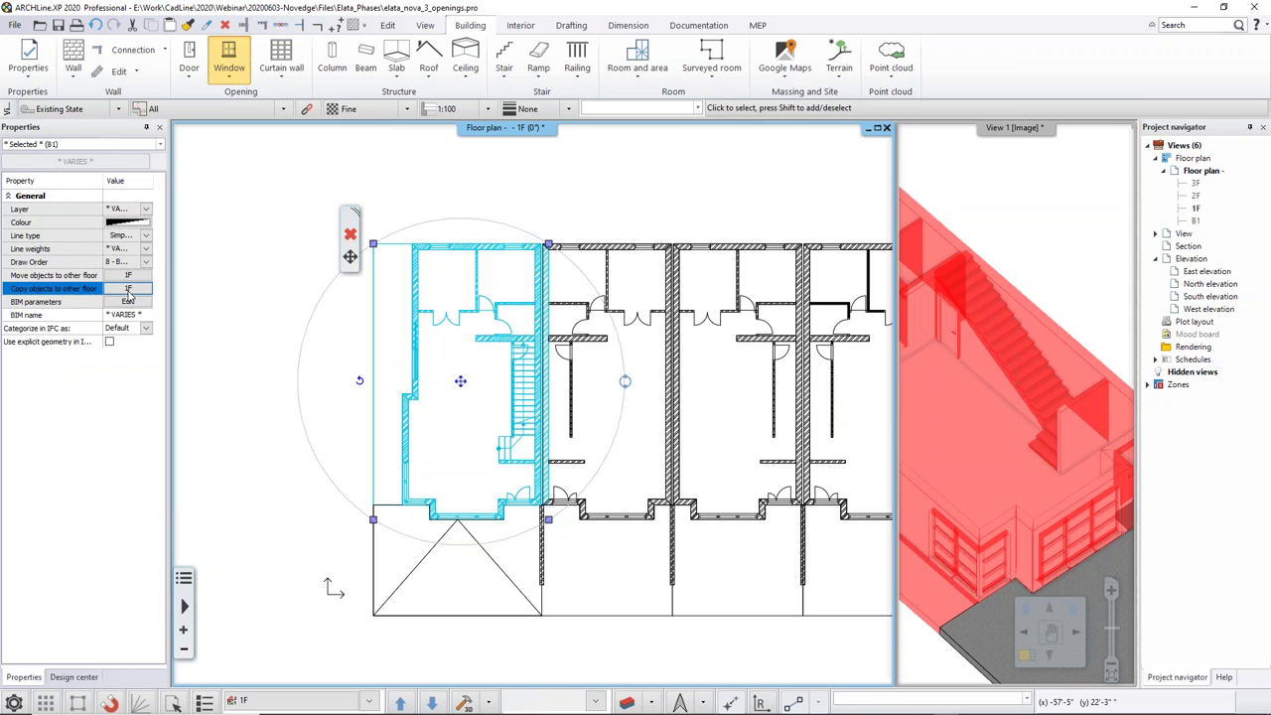
click(128, 294)
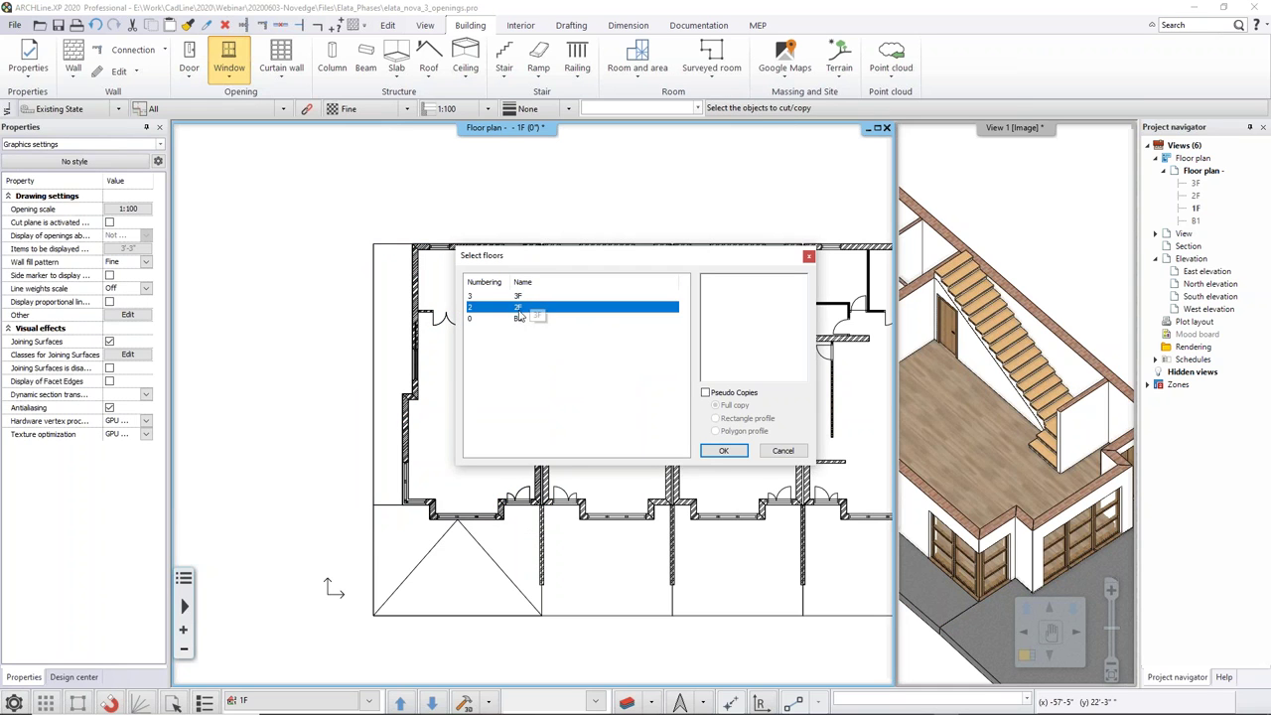
click(724, 452)
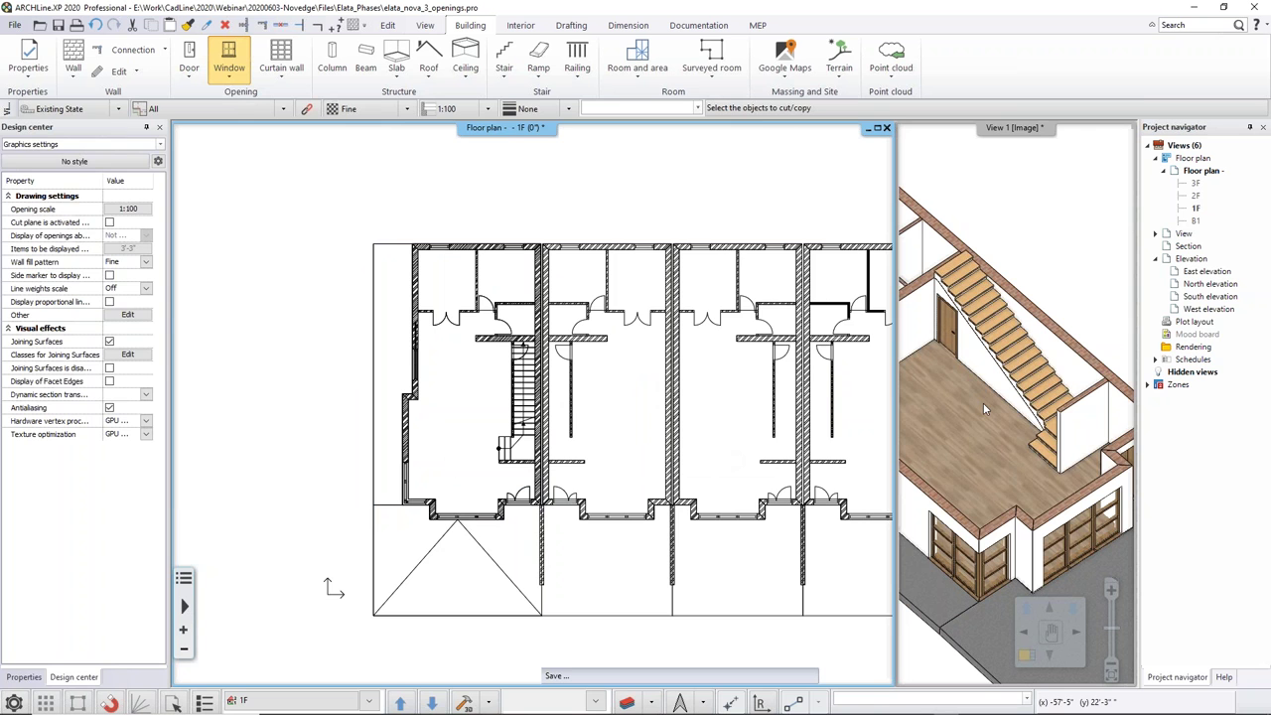
Step: In the enlarged 3D view, delete the copied stair, the door beneath it and the adjoining partition wall from the upper floor
double_click(1014, 128)
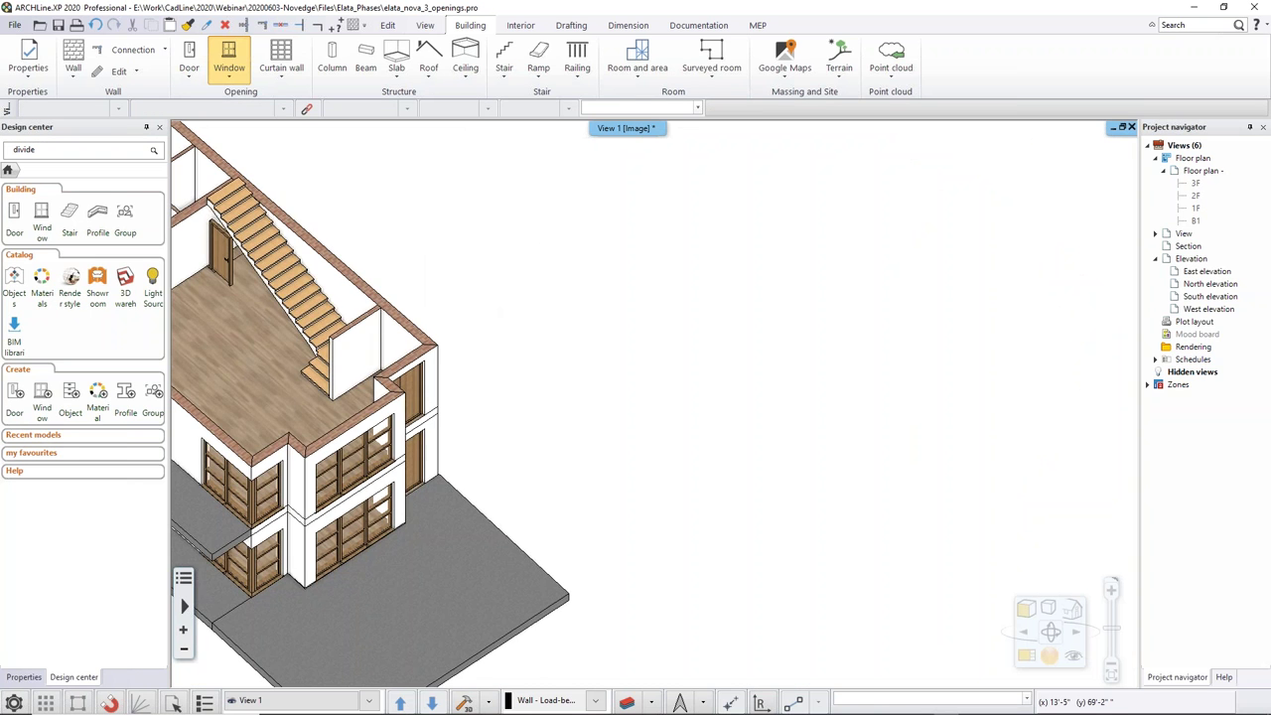
middle_drag(520, 383, 519, 339)
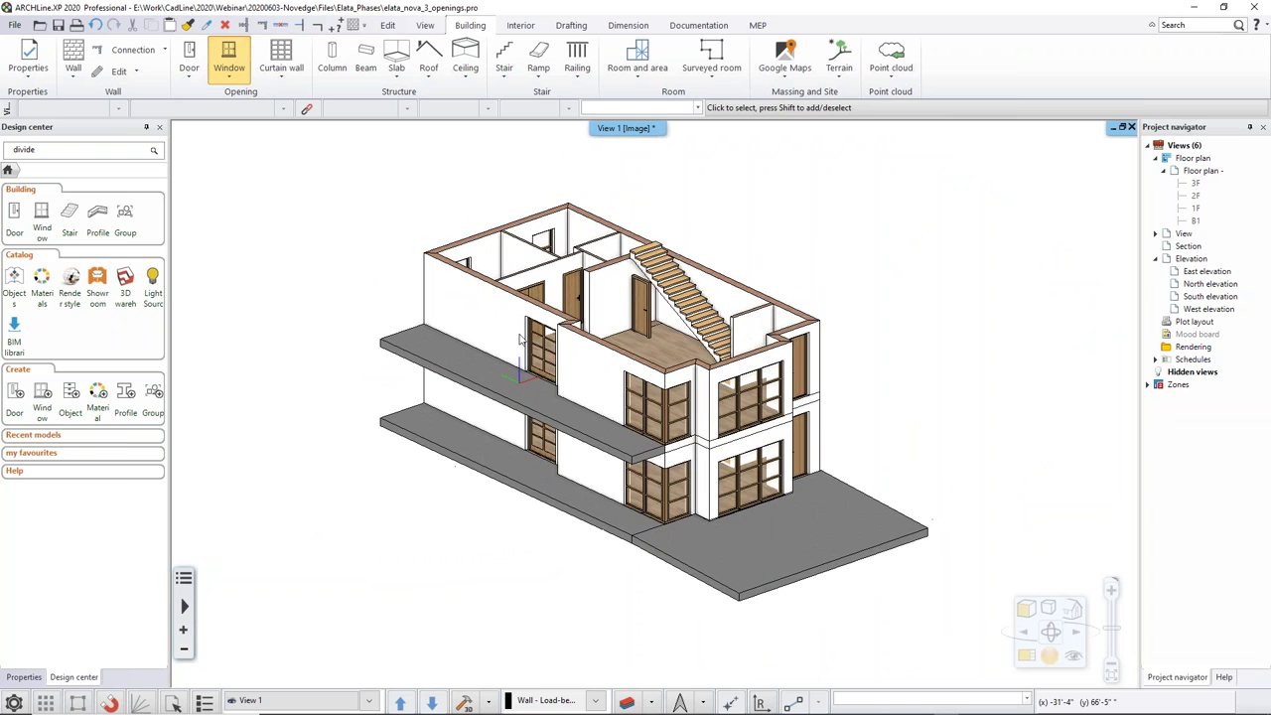
click(646, 311)
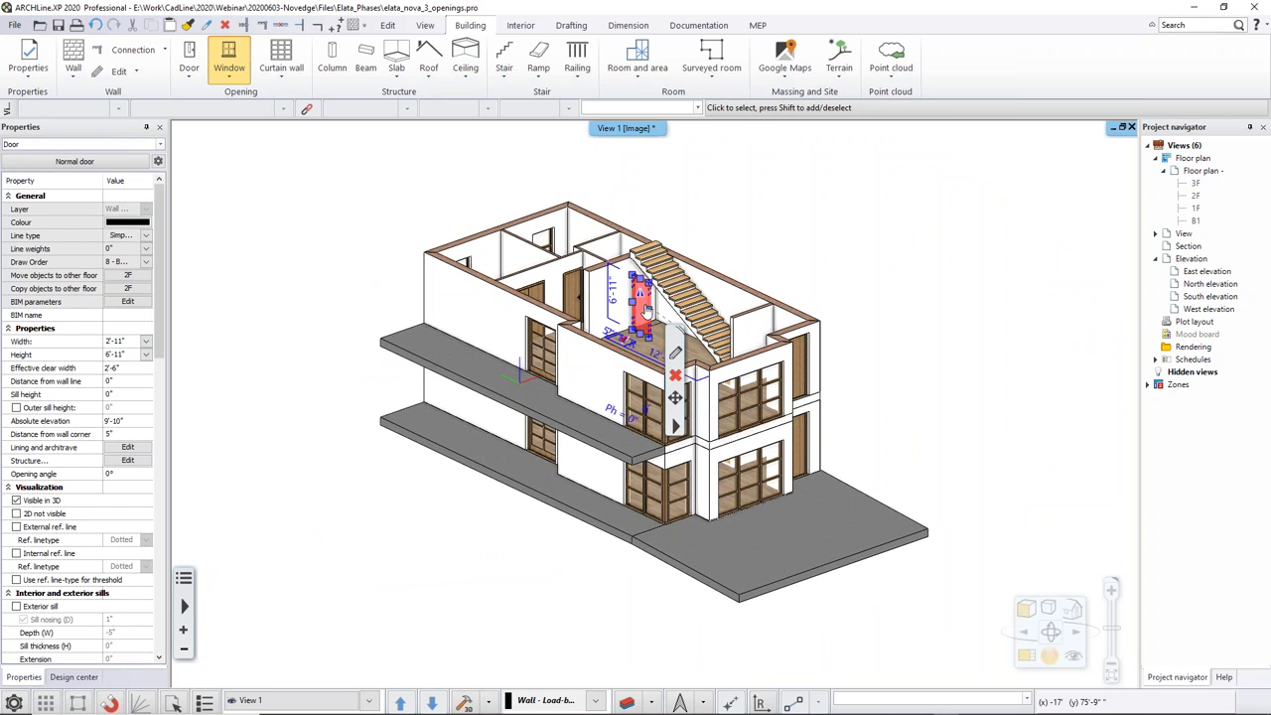
key(Delete)
click(635, 303)
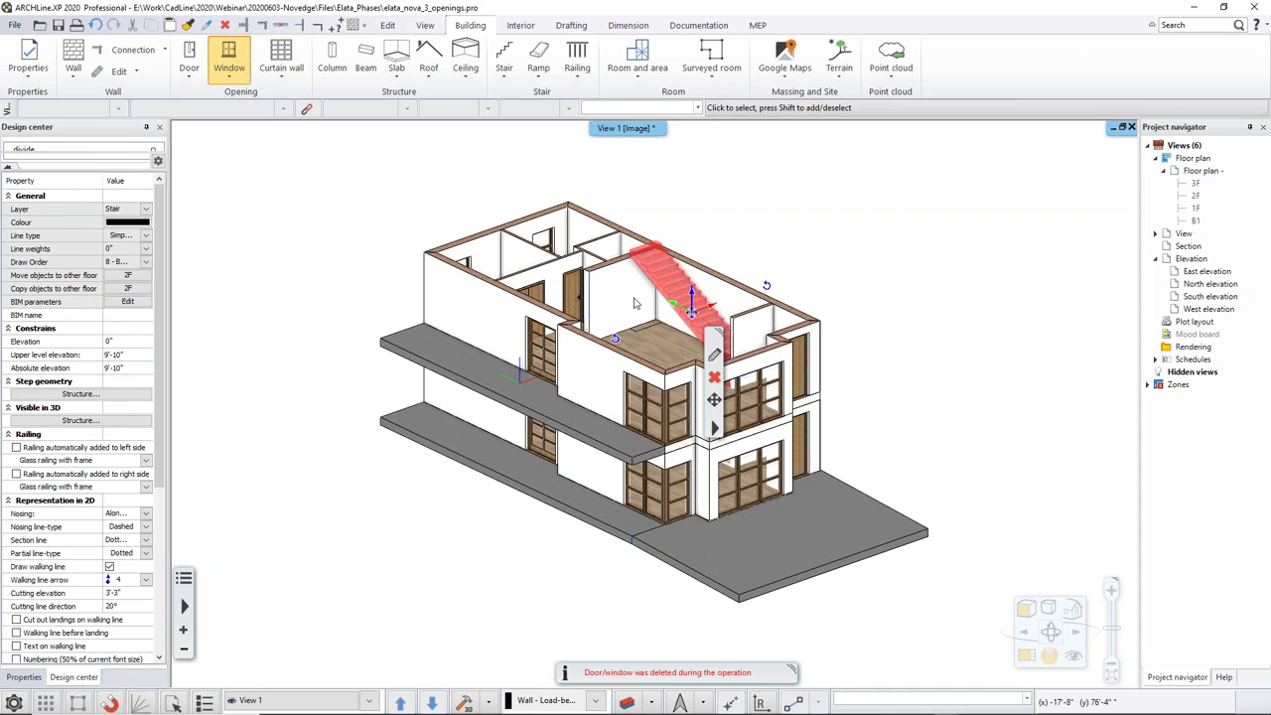
key(Delete)
click(632, 299)
key(Delete)
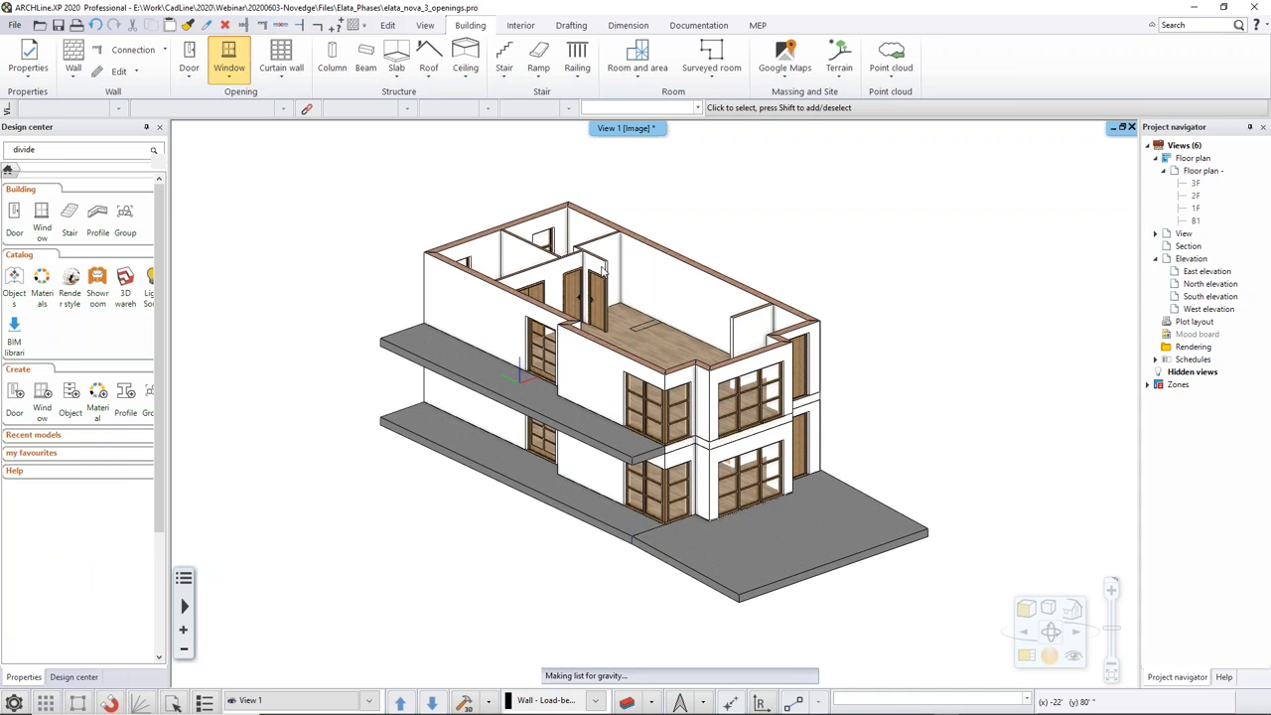
Step: Delete the remaining interior partition walls of the upper floor together and return to the 2F floor plan
click(593, 266)
shift+click(559, 271)
shift+click(518, 251)
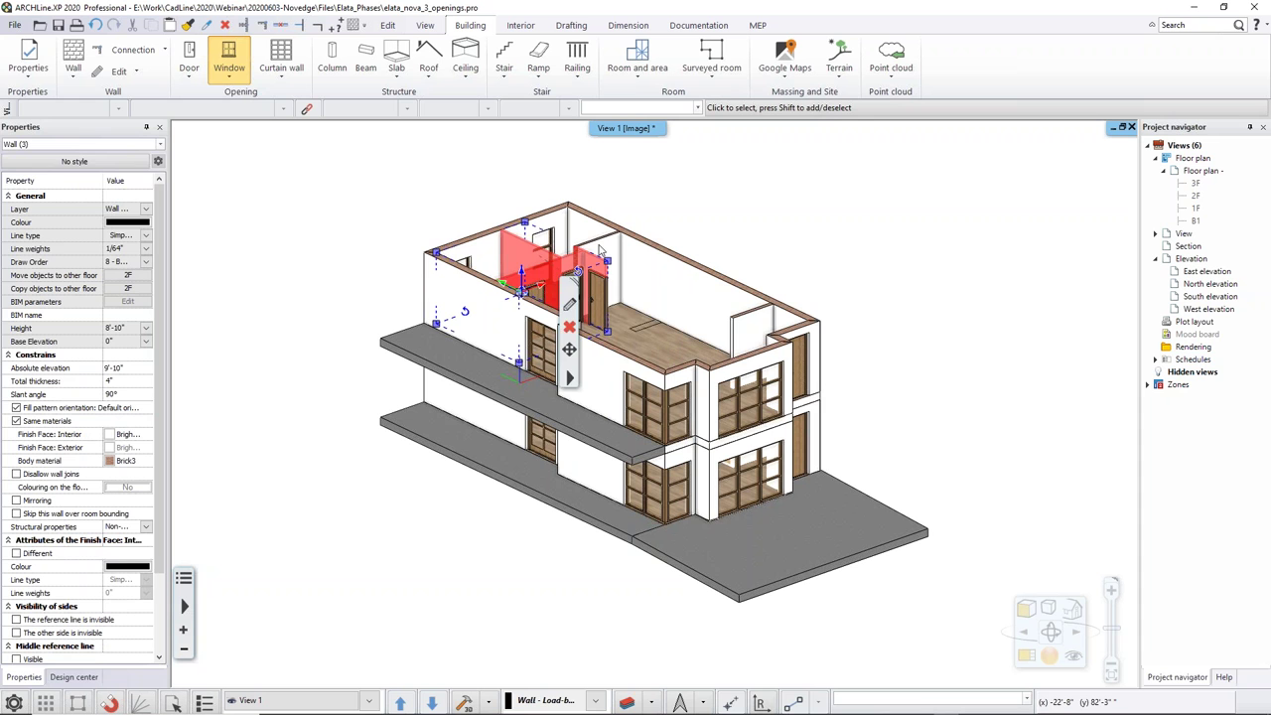
shift+click(608, 250)
shift+click(733, 341)
key(Delete)
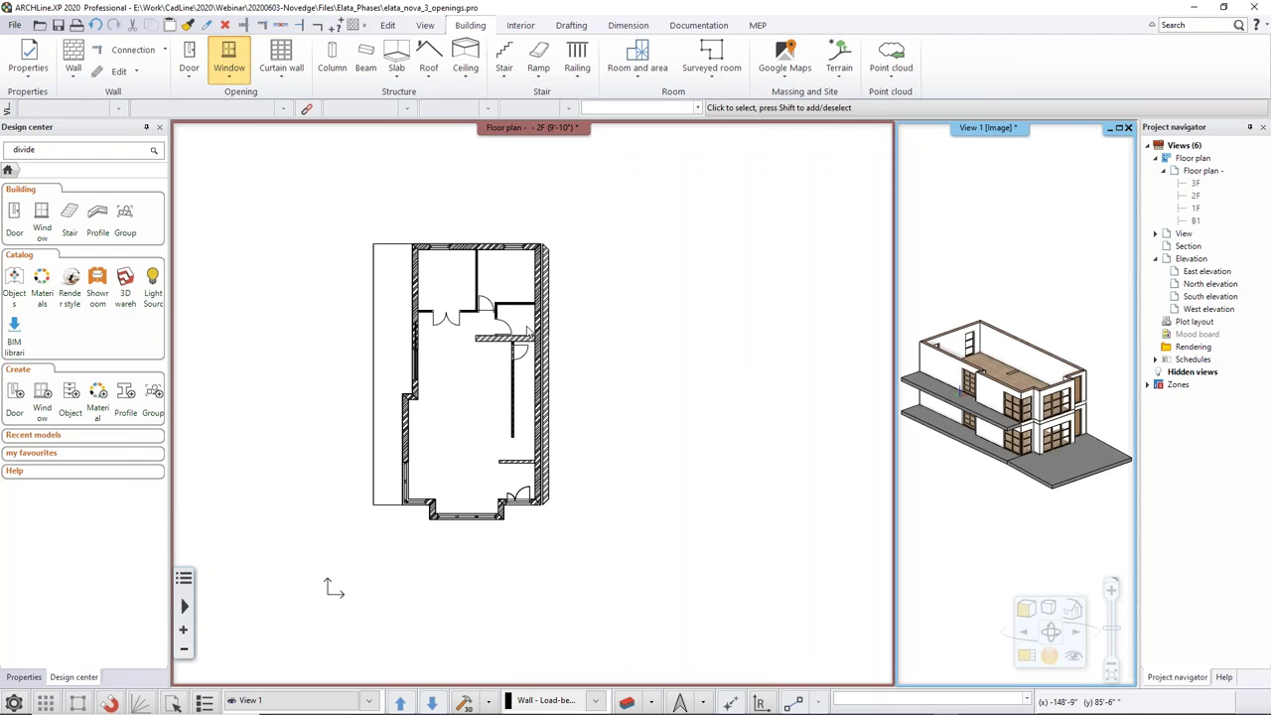
click(488, 384)
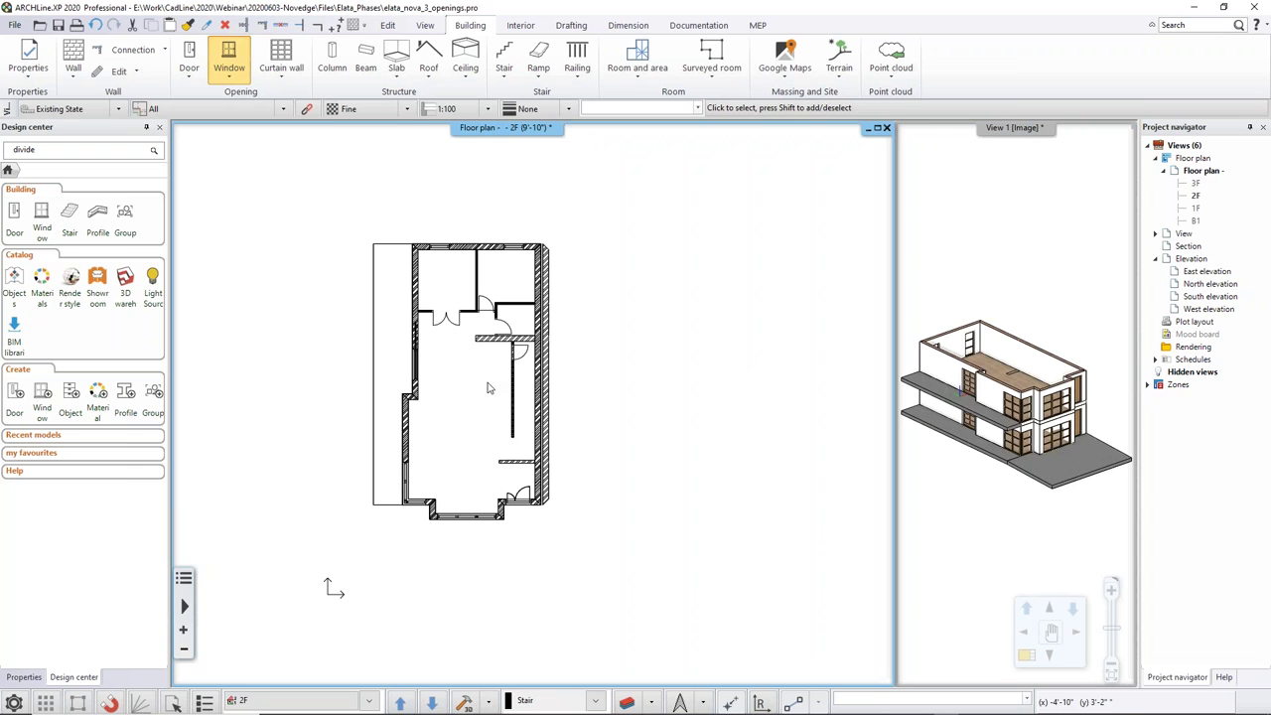
Step: On floor 2F, delete the rear room partitions with their doors, the cross wall and the long partition with its door
key(Page_Down)
key(Page_Up)
key(Page_Up)
scroll(462, 322, up, 4)
click(477, 293)
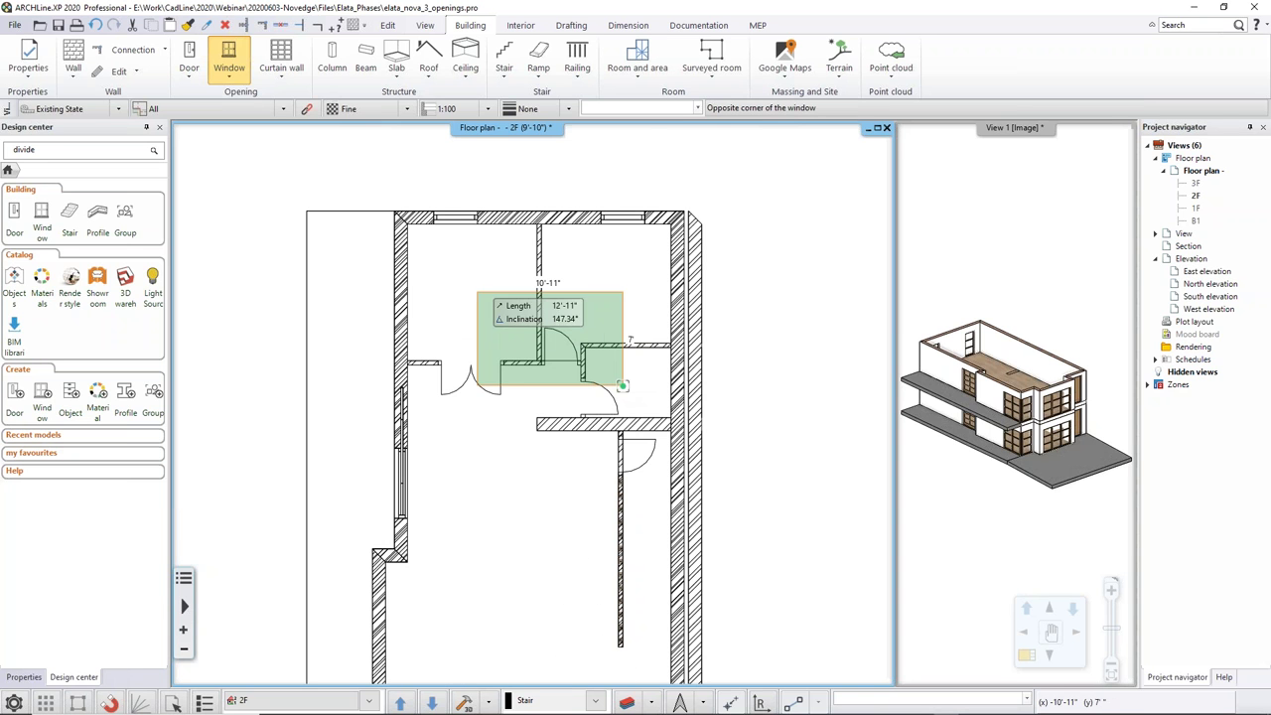
click(478, 292)
key(Delete)
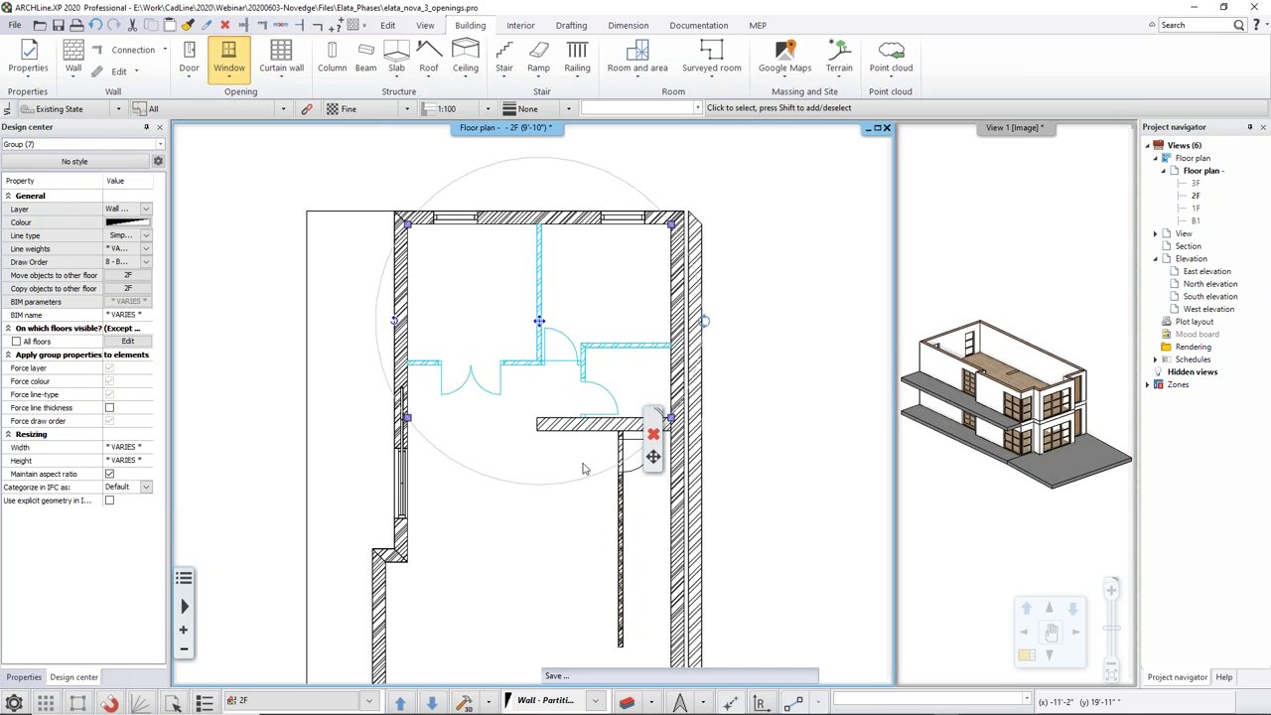
middle_drag(629, 478, 614, 397)
click(622, 584)
click(510, 269)
key(Delete)
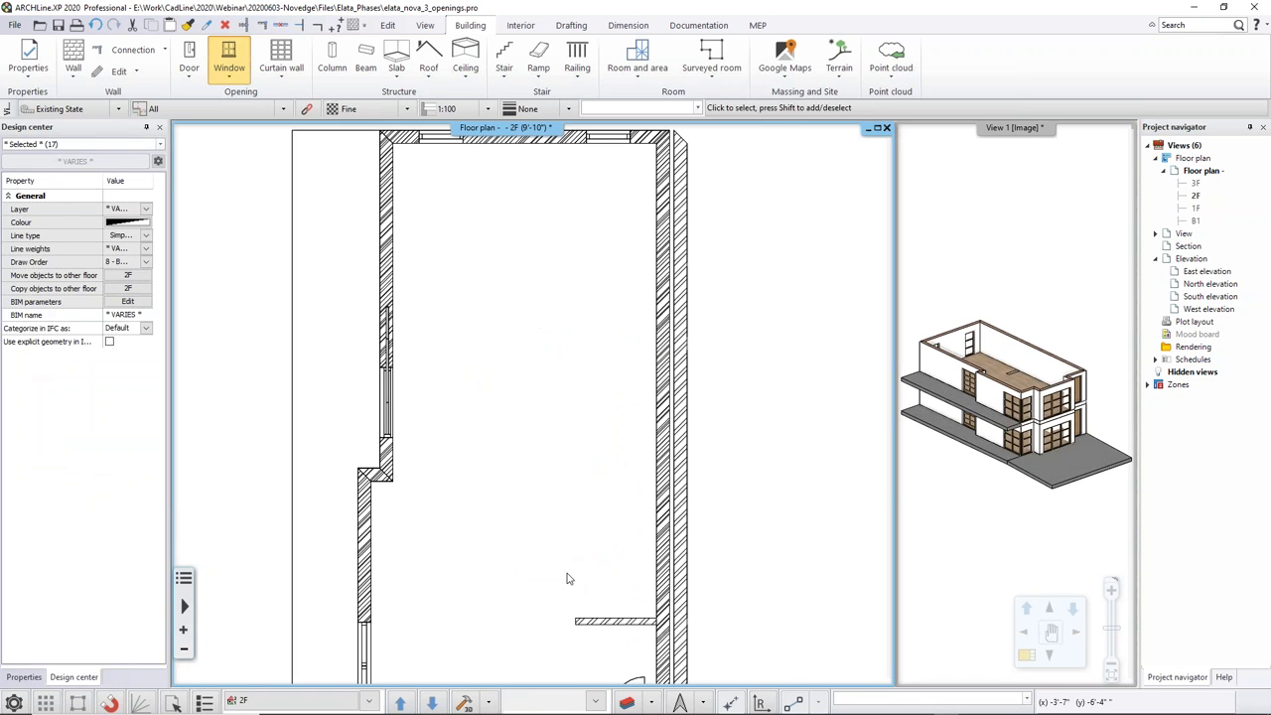
Step: Delete the short partition near the front and the duplicate party wall outside the end unit on floor 2F
click(553, 565)
click(605, 642)
key(Delete)
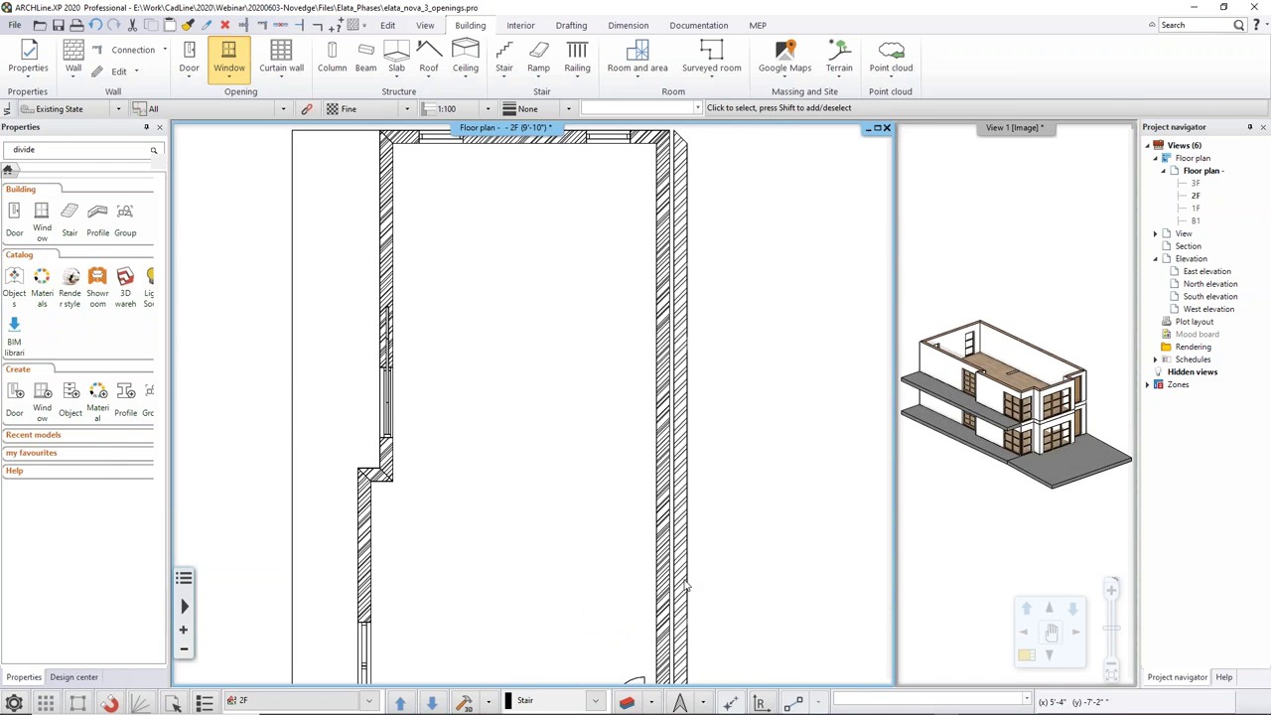
click(686, 576)
key(Delete)
middle_click(741, 480)
middle_click(740, 479)
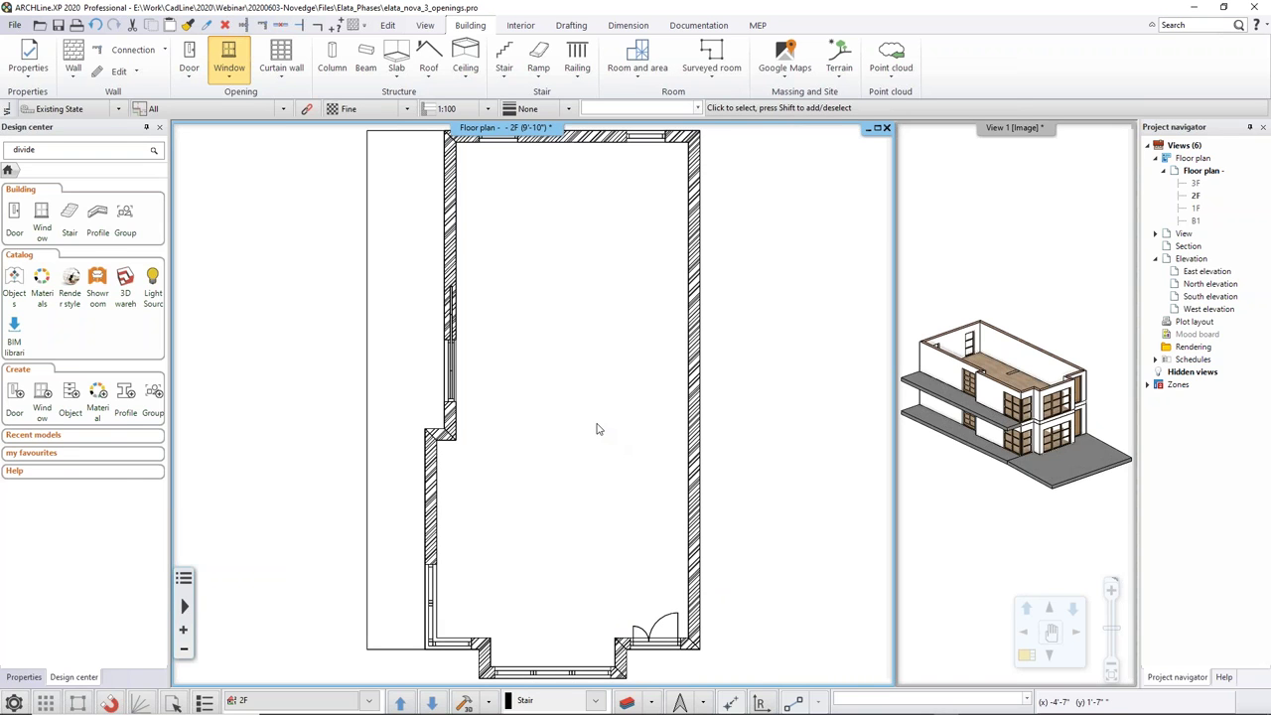
click(1025, 389)
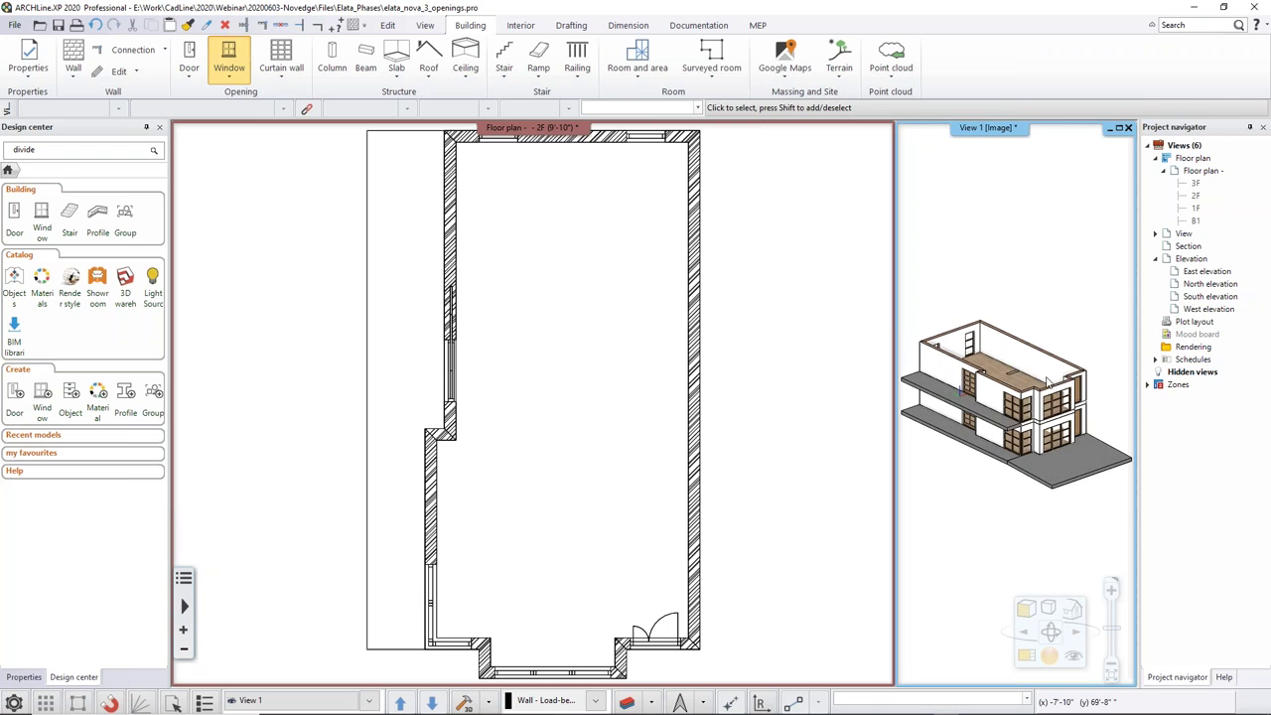
click(602, 388)
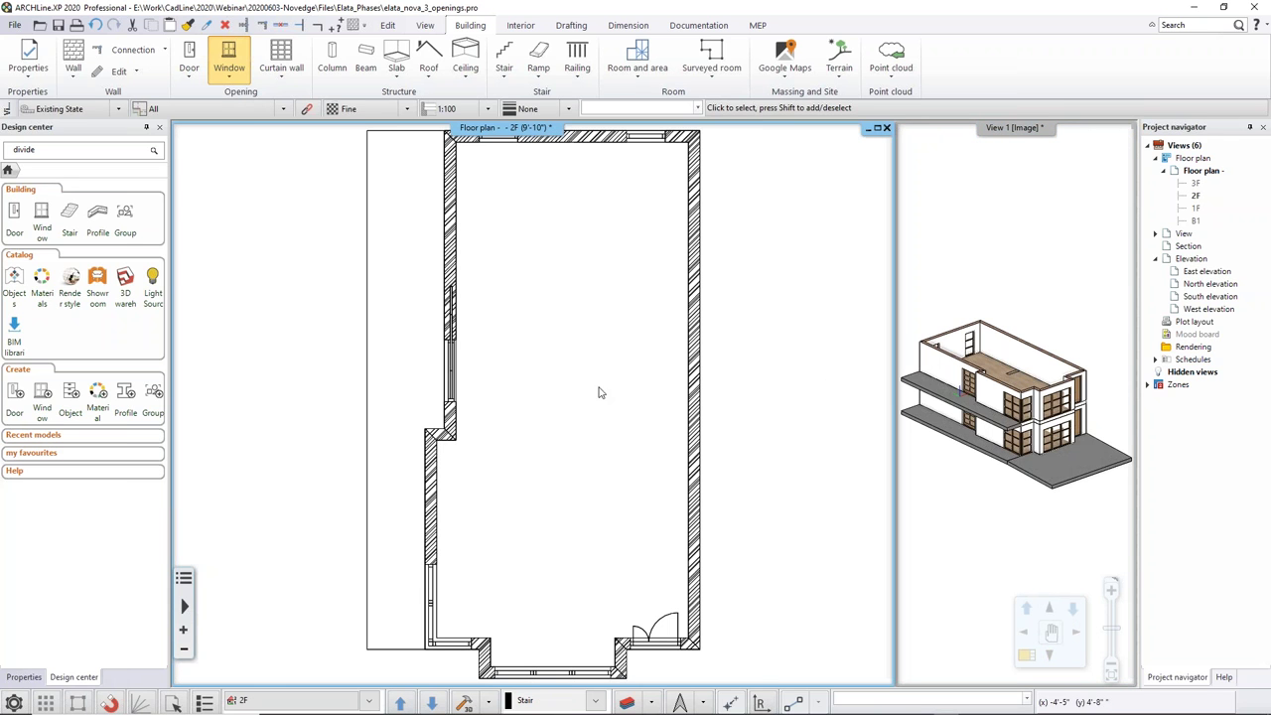
Step: On floor 1F, cut the slabs above the end unit's stair
key(Page_Down)
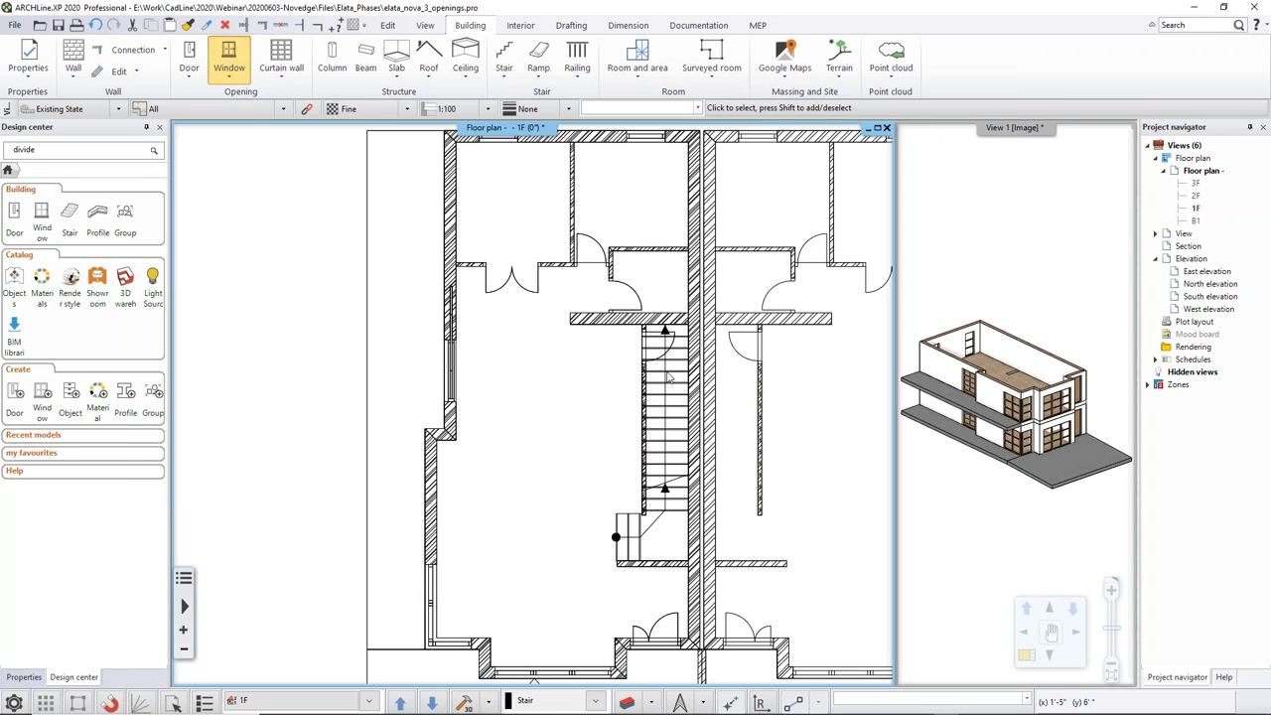
click(668, 378)
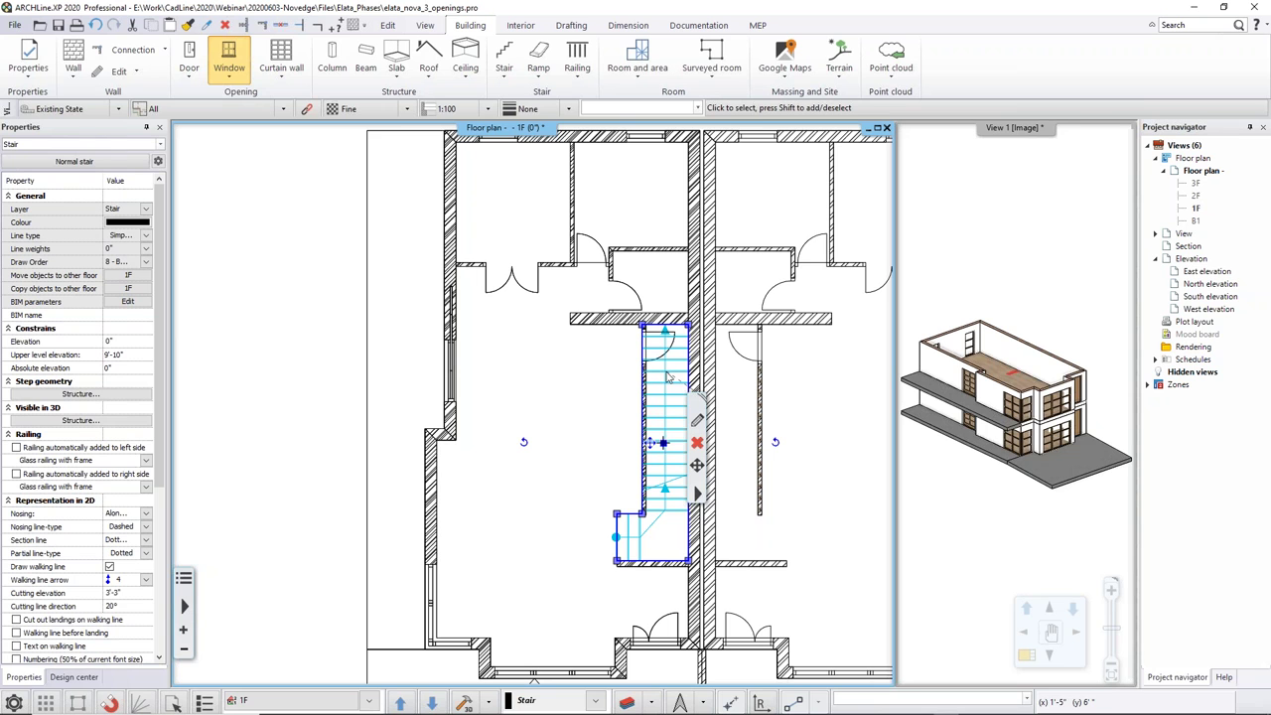
right_click(711, 481)
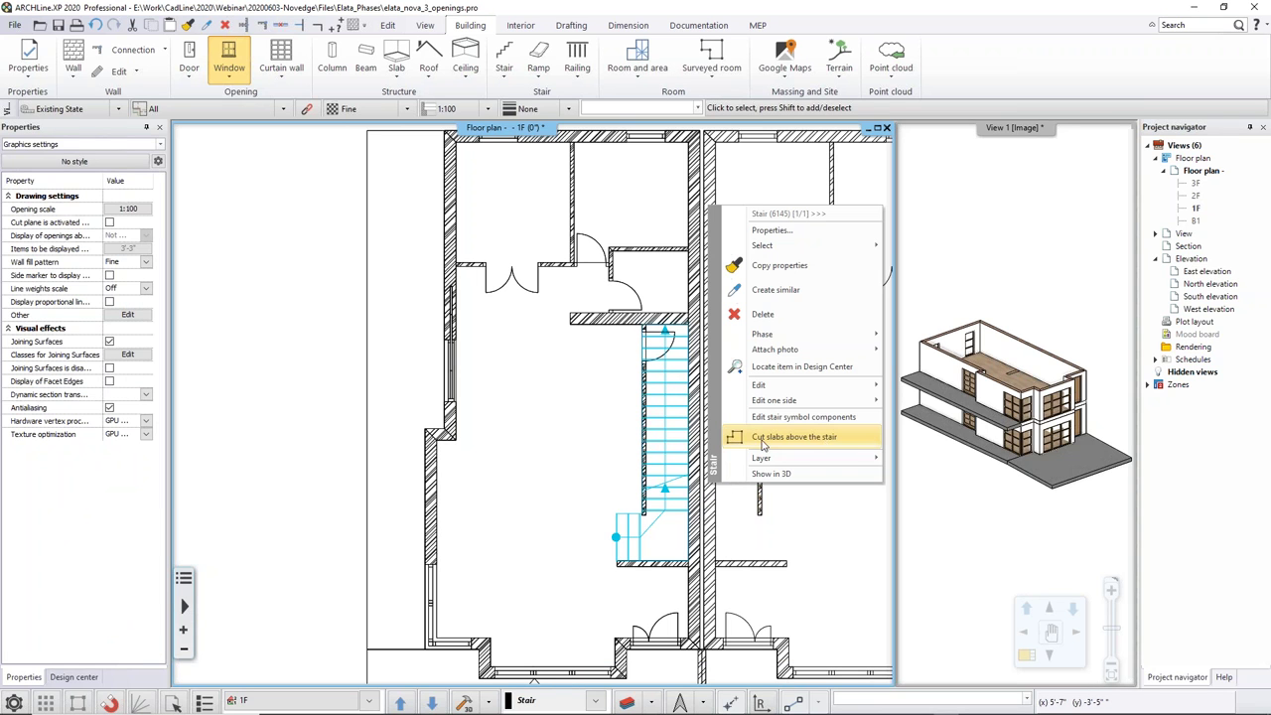
click(824, 438)
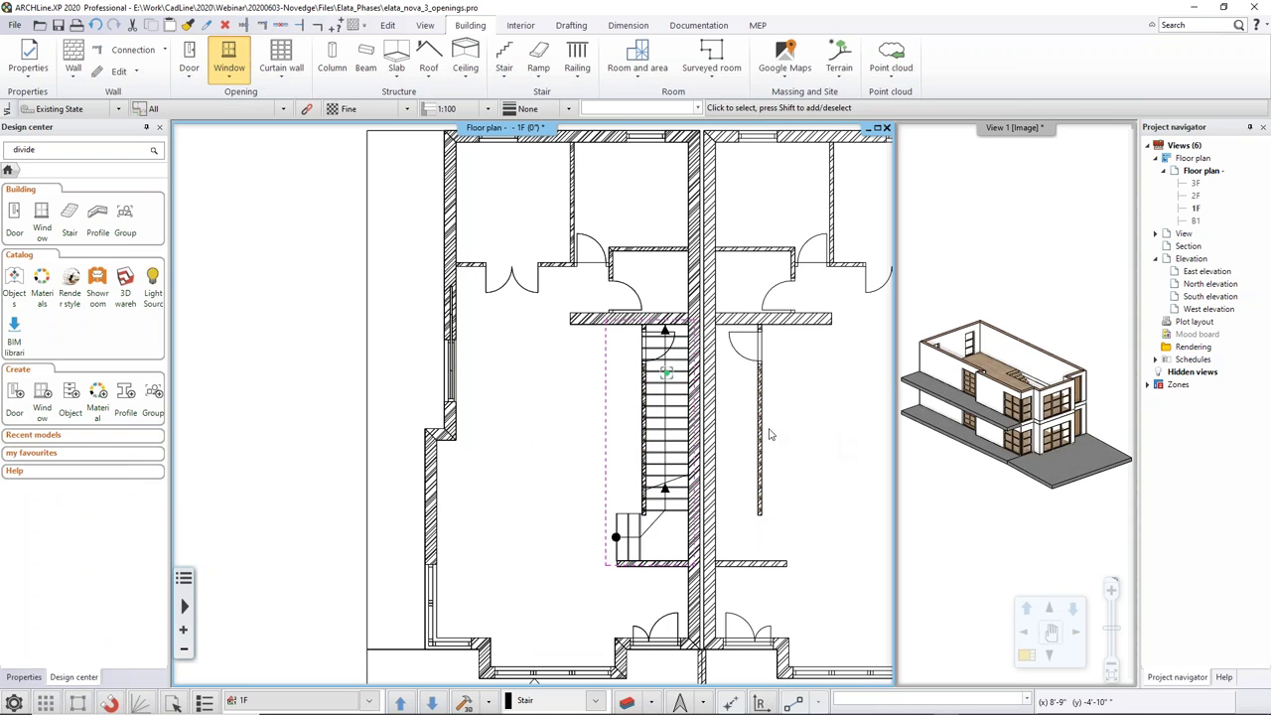
Step: Examine the stair opening in the 3D view and compare the 1F and 2F floor plans
click(1019, 395)
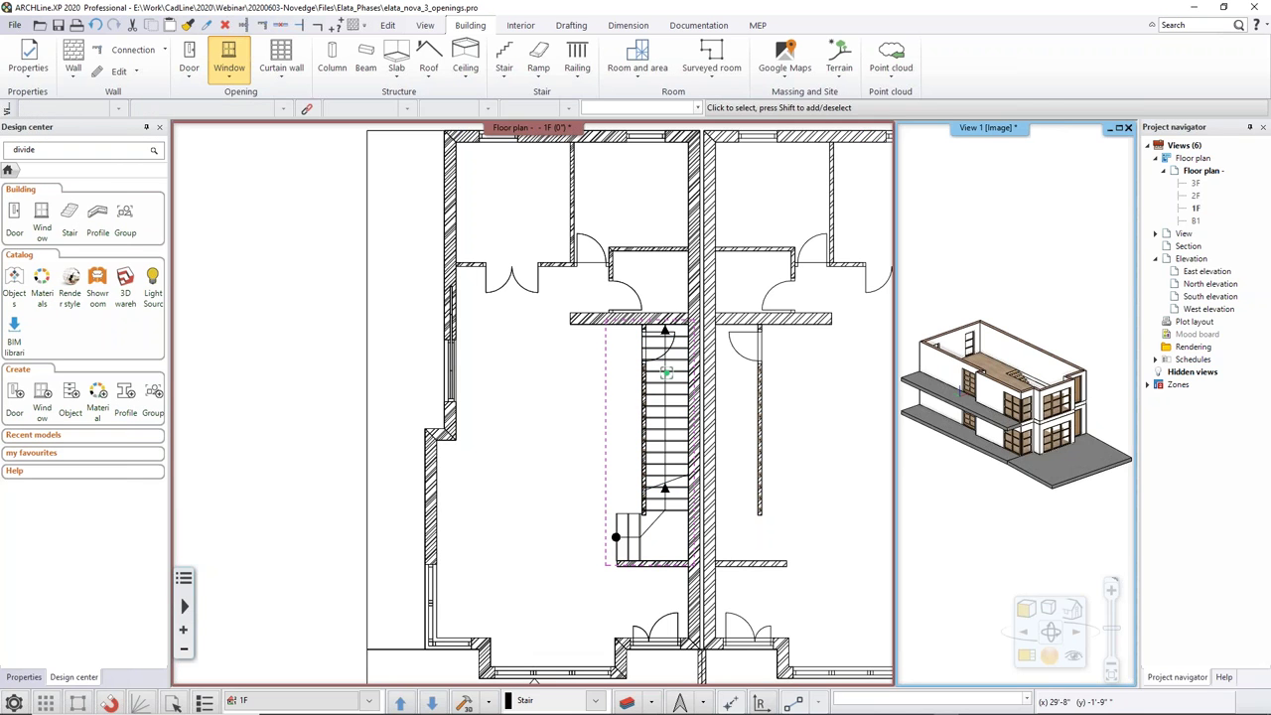
click(736, 418)
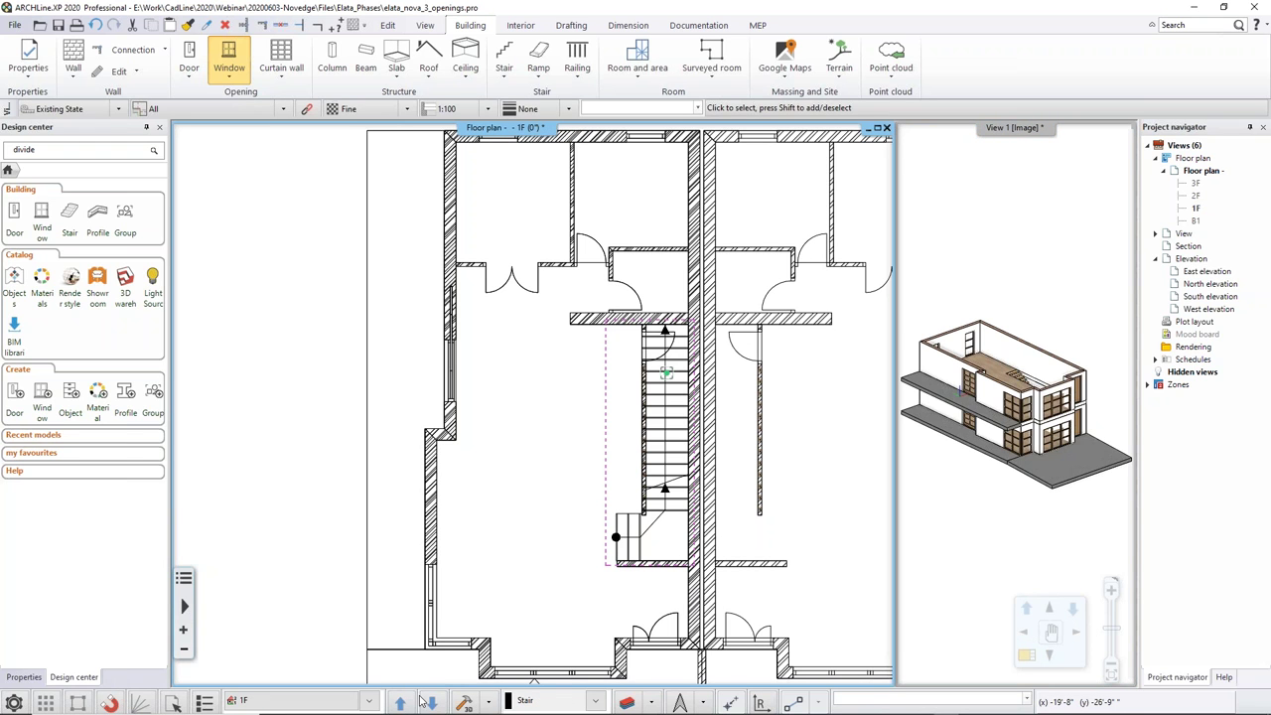
key(Page_Up)
key(Page_Down)
click(402, 703)
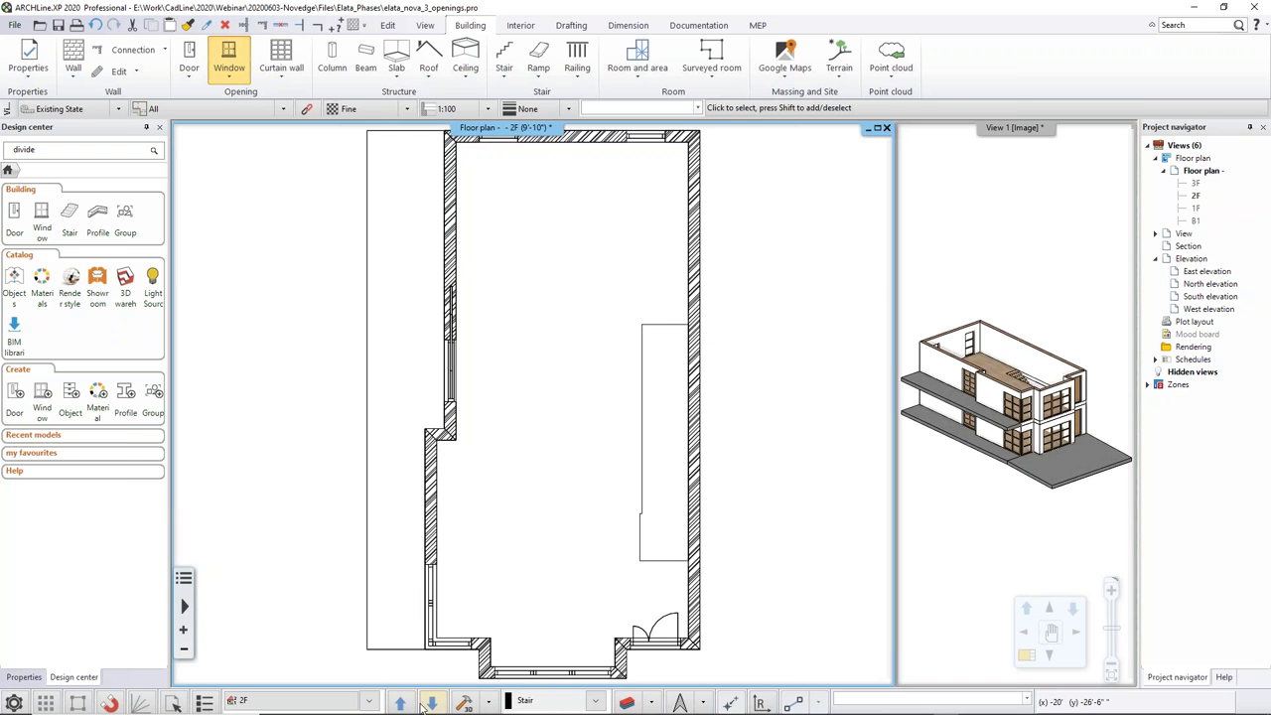
click(429, 703)
click(401, 703)
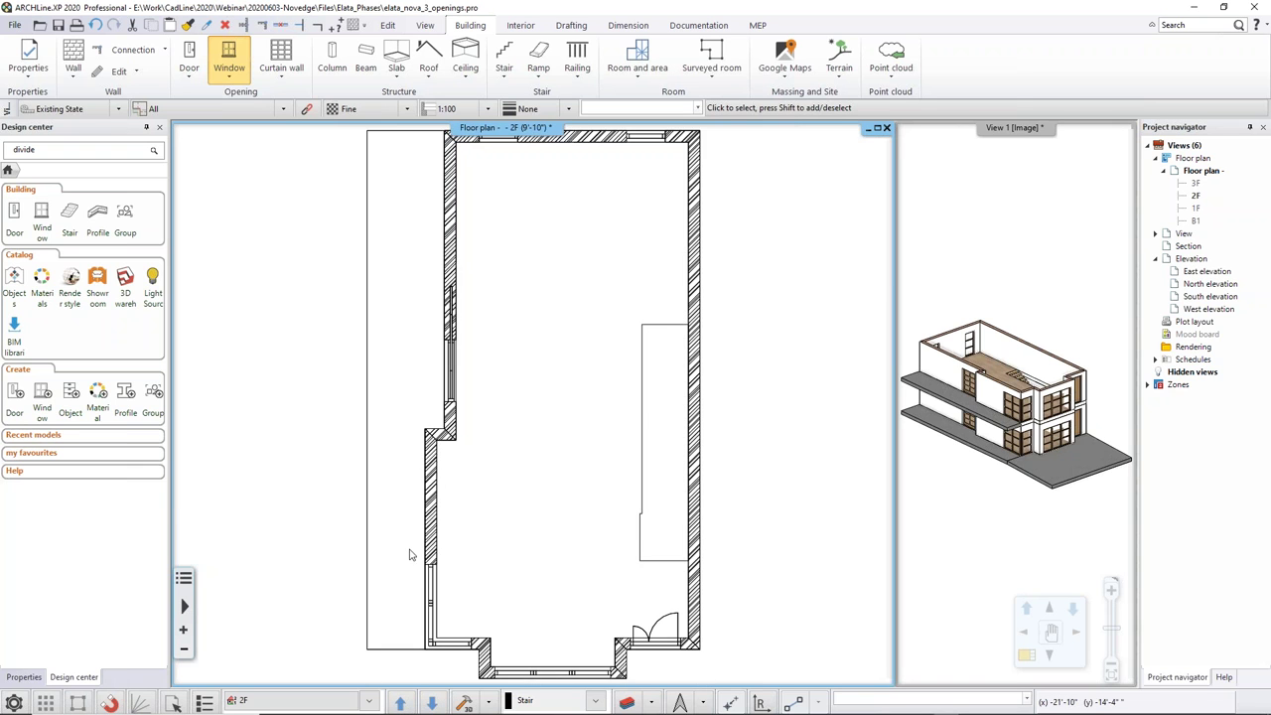
Step: Delete the copied group that overlaps the exterior slab alongside the 2F side wall
scroll(415, 556, down, 1)
click(426, 589)
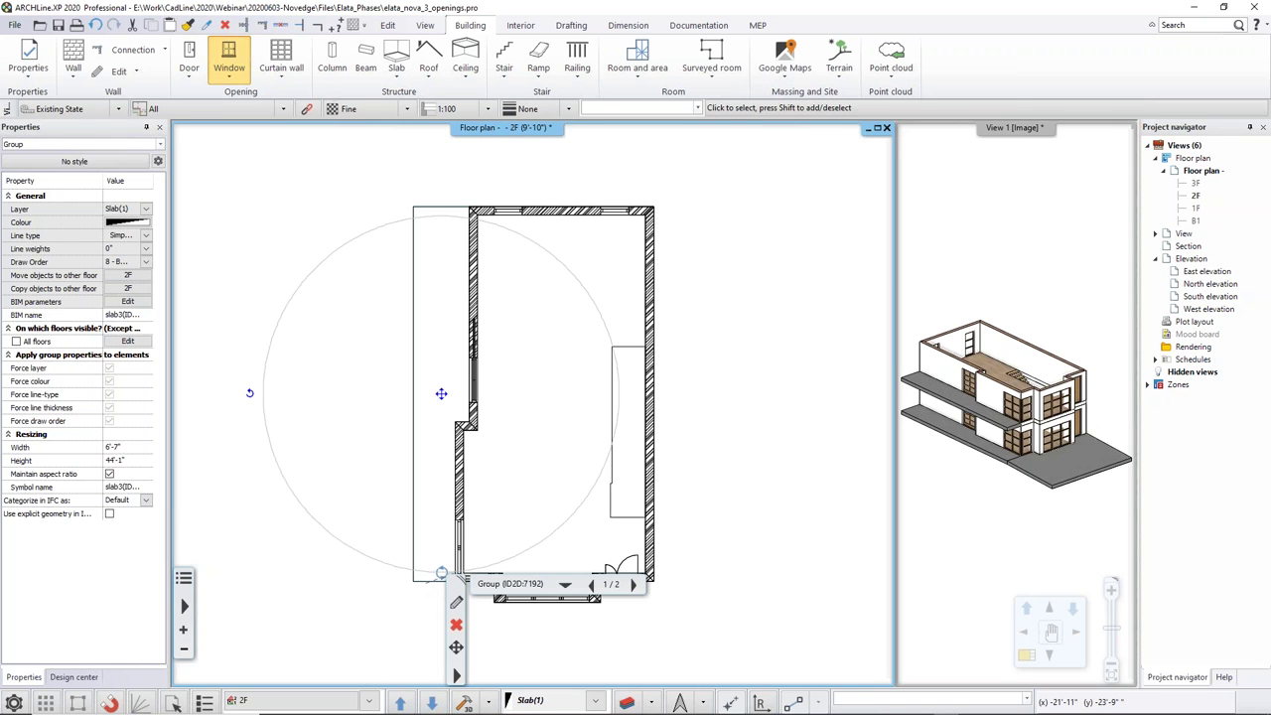
click(457, 624)
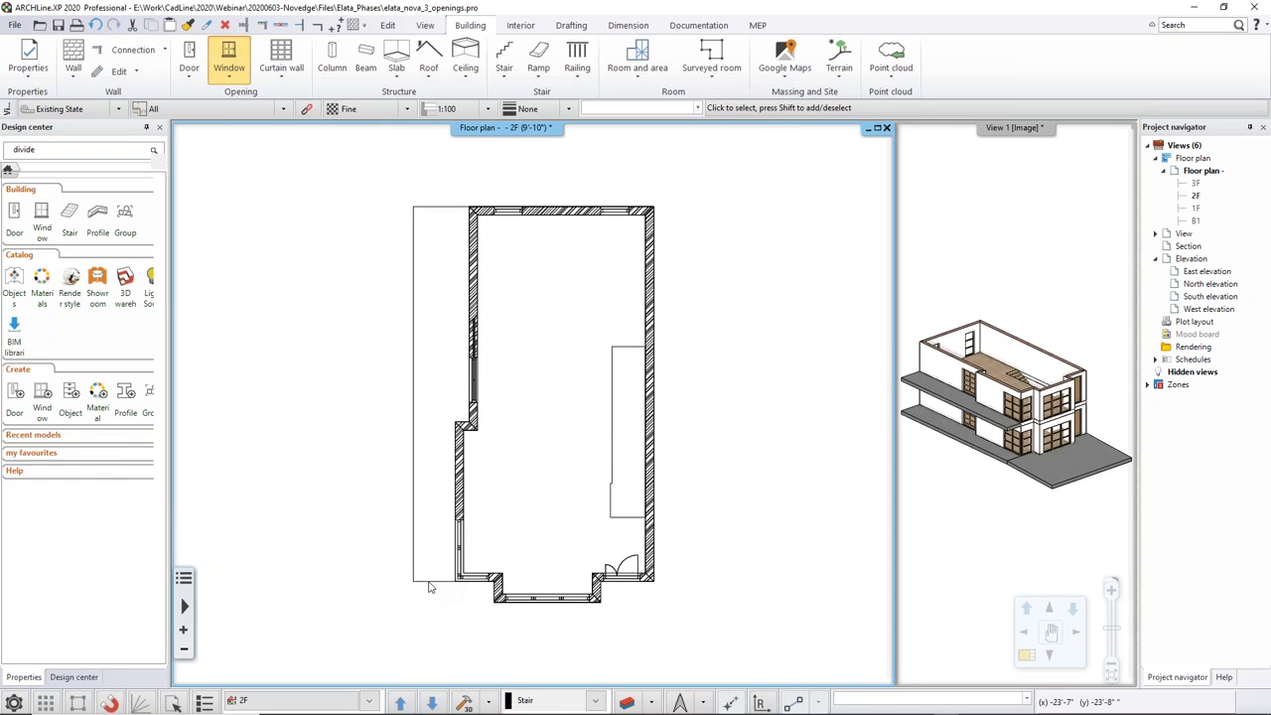
Step: Shorten the exterior side slab to the wall offset, about 26'-4" long, and narrow it to about 5'
click(425, 496)
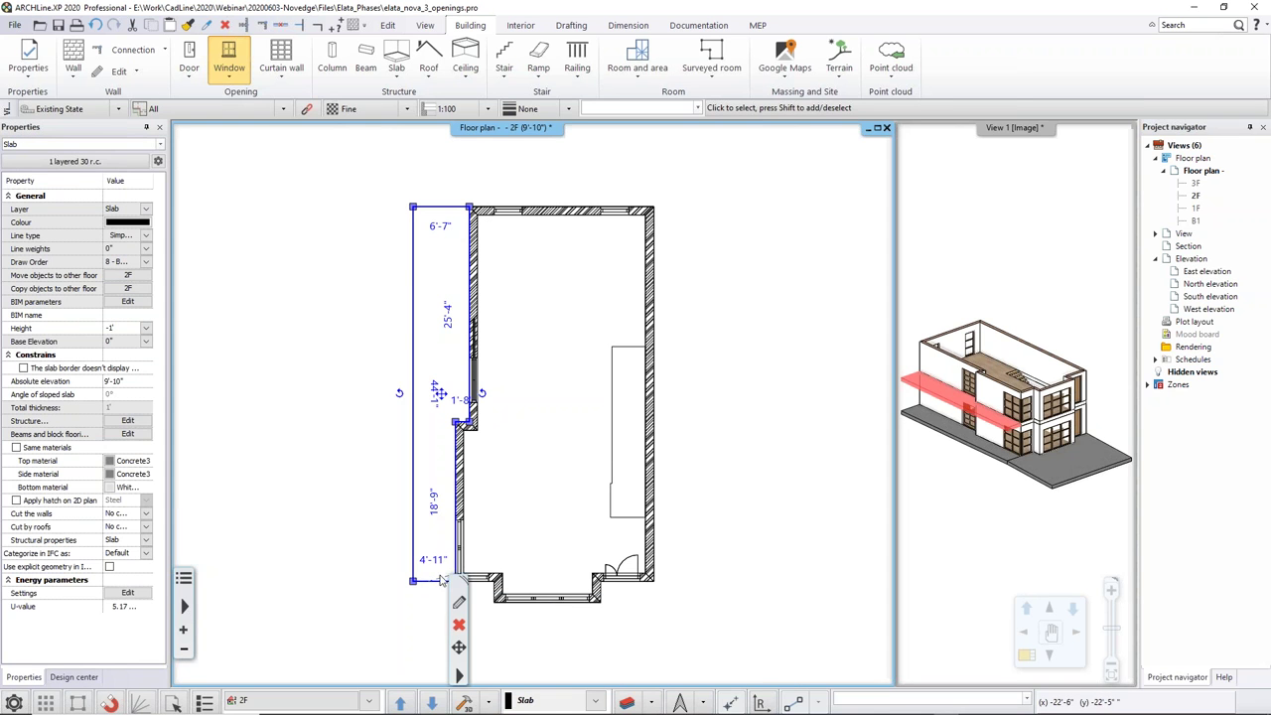
click(441, 584)
click(466, 593)
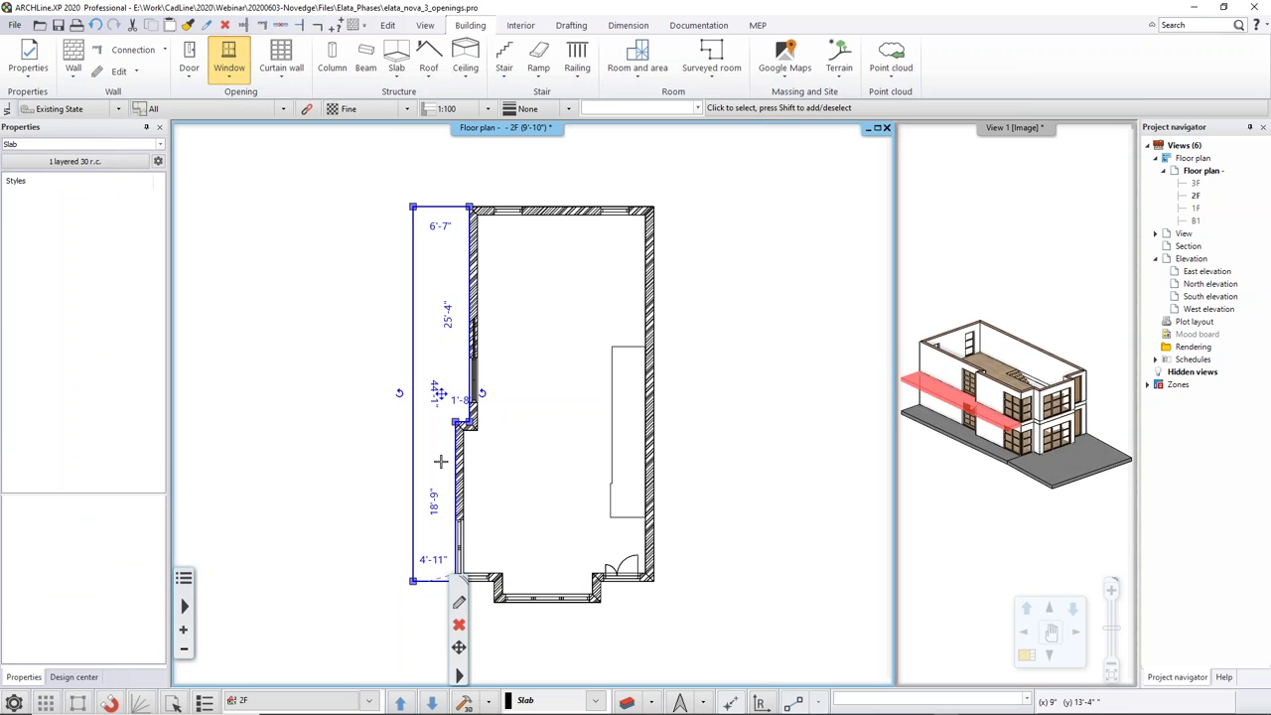
click(441, 429)
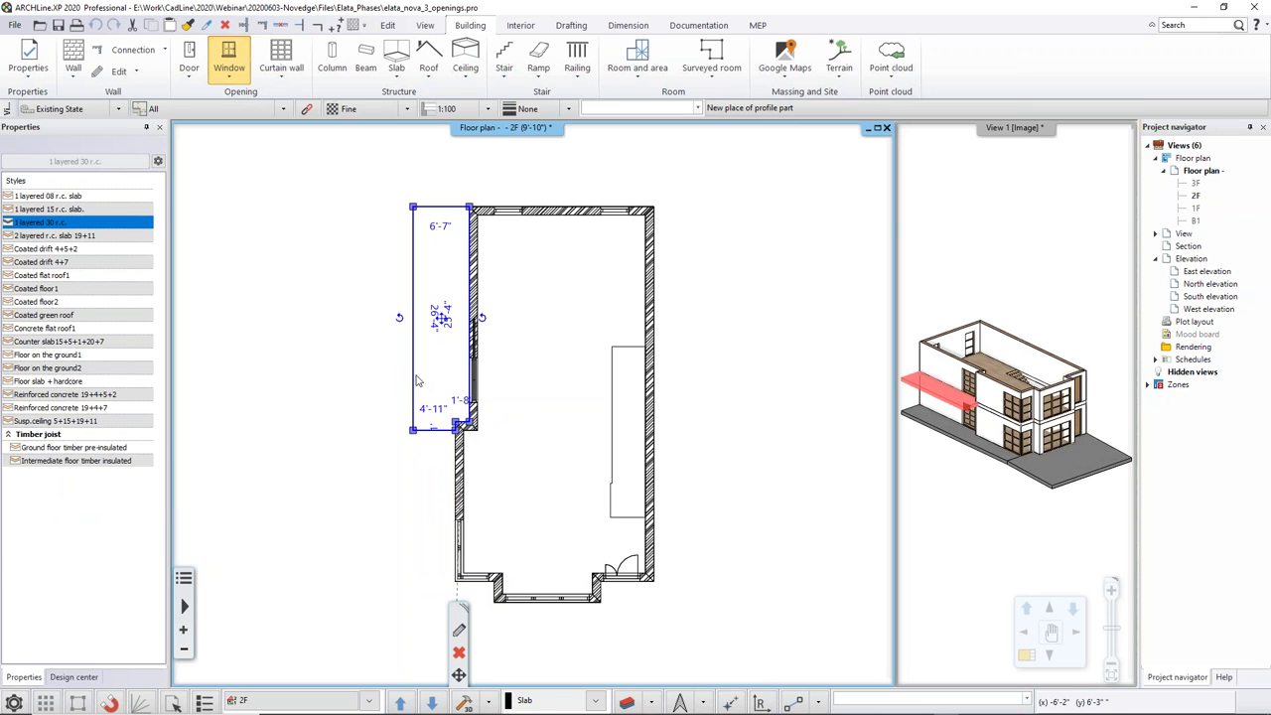
click(413, 377)
click(438, 385)
click(426, 380)
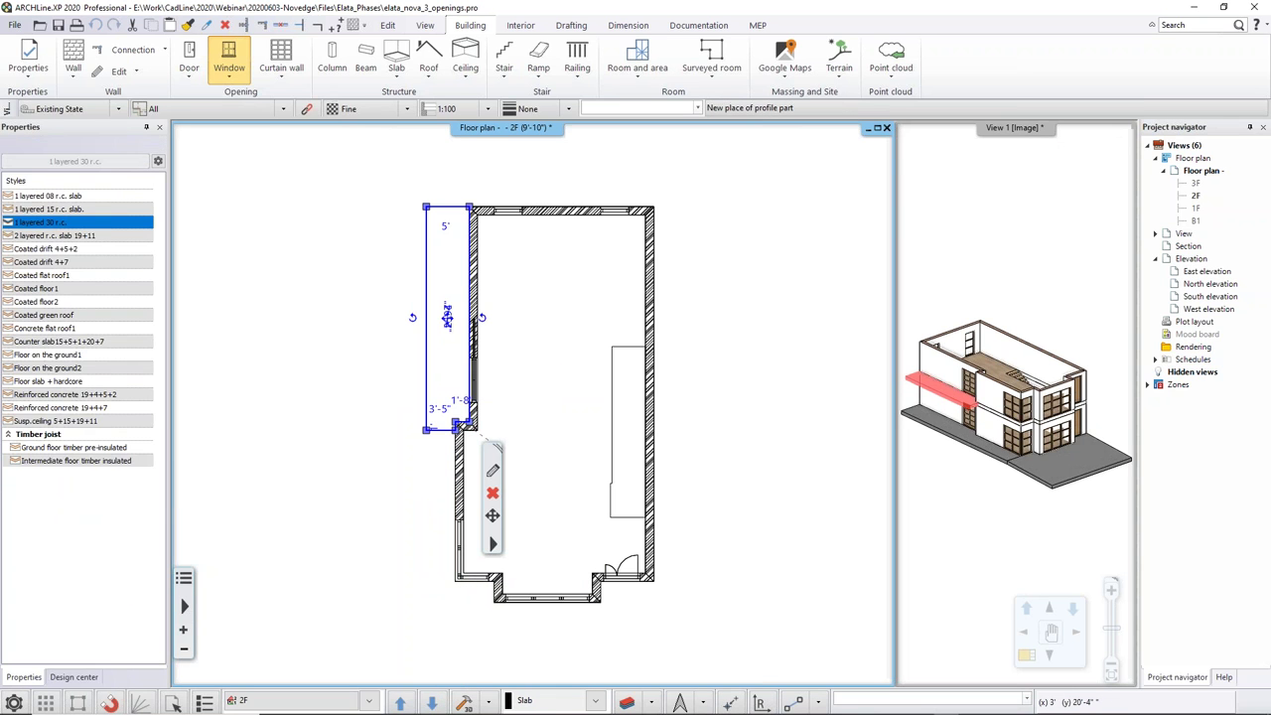
Step: Pull the slab's rear edge forward to just behind the side opening, forming a small balcony slab
click(447, 208)
click(505, 212)
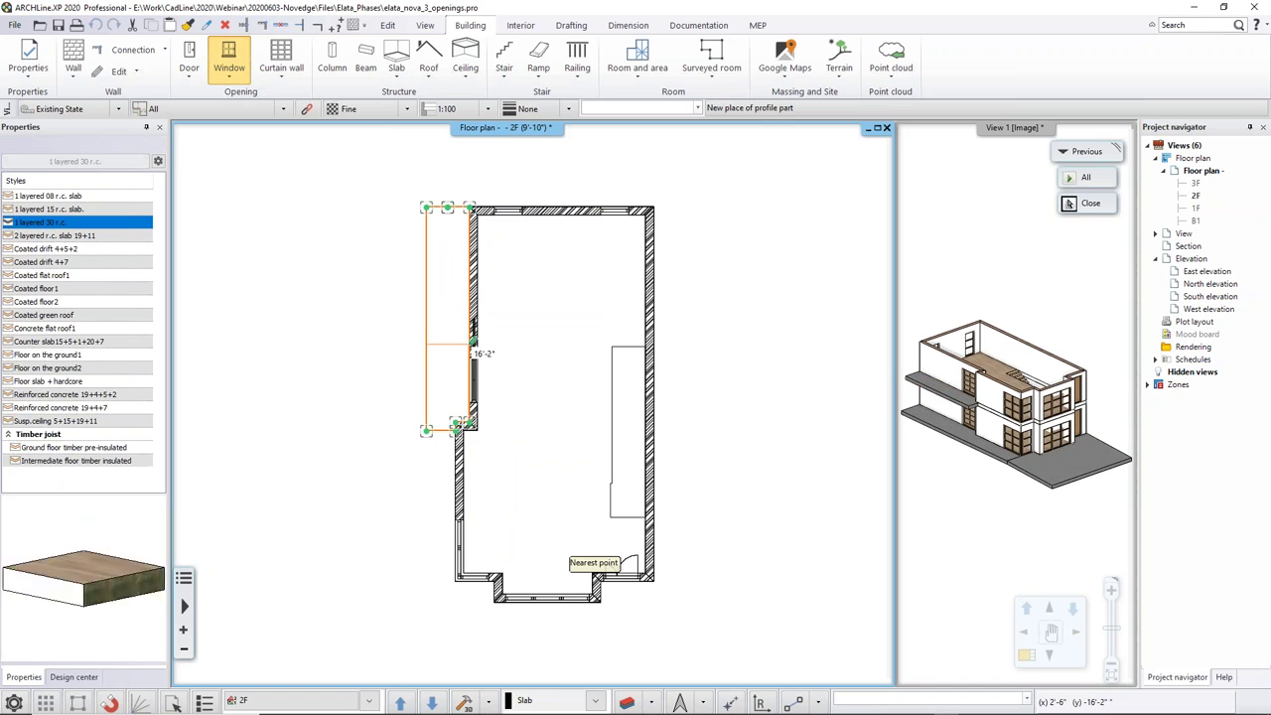
click(472, 347)
click(533, 340)
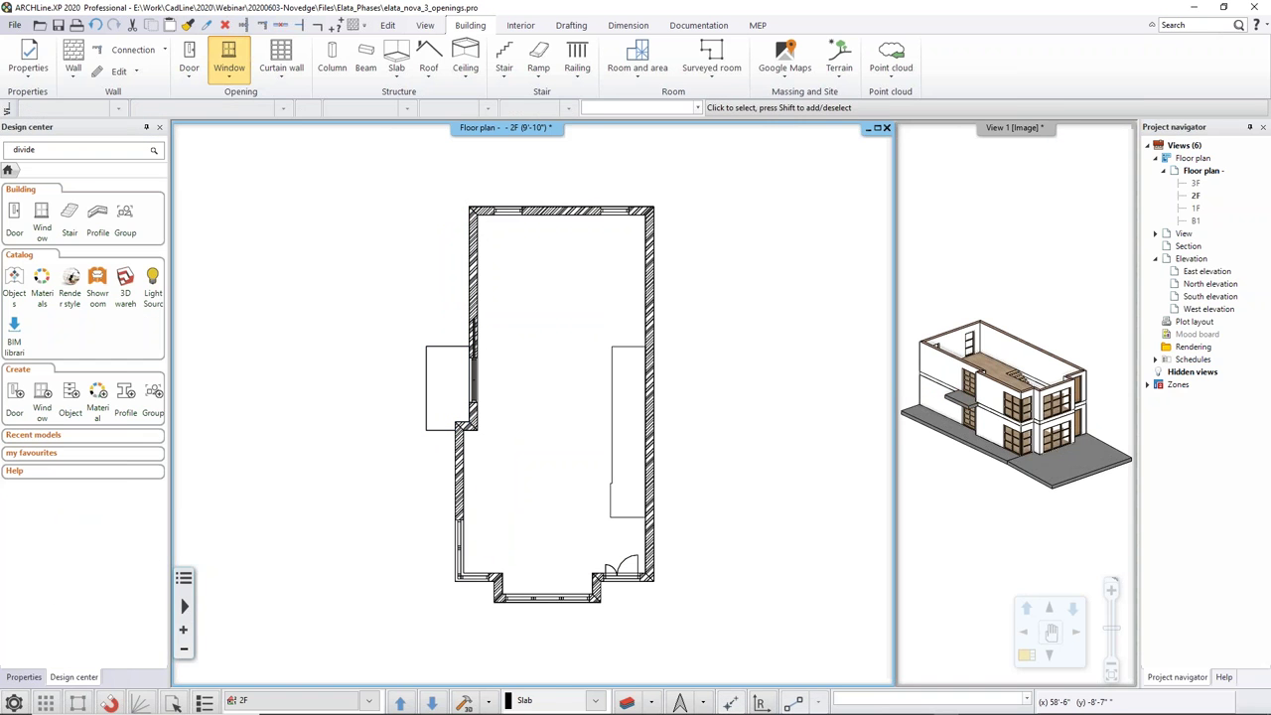
click(961, 394)
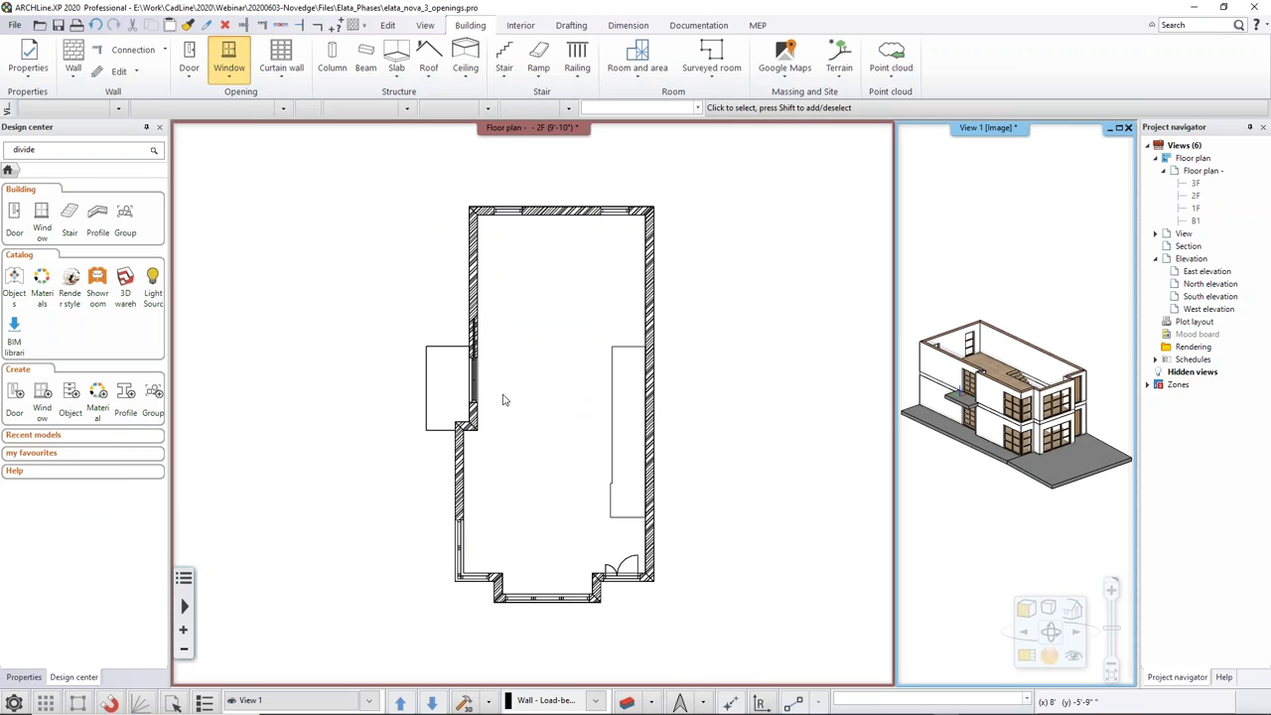
click(502, 400)
Step: Draw a railing in the style Metal railings with glass - left along the balcony slab's three free edges
scroll(487, 402, up, 2)
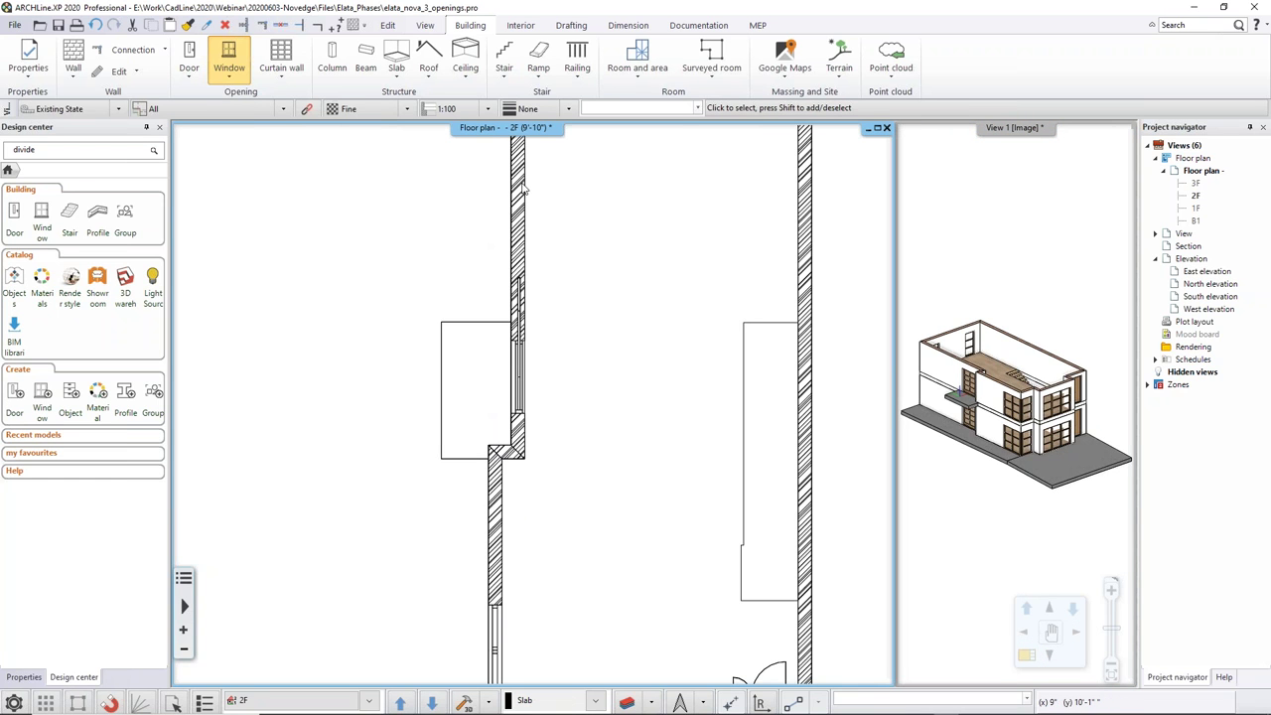
click(579, 76)
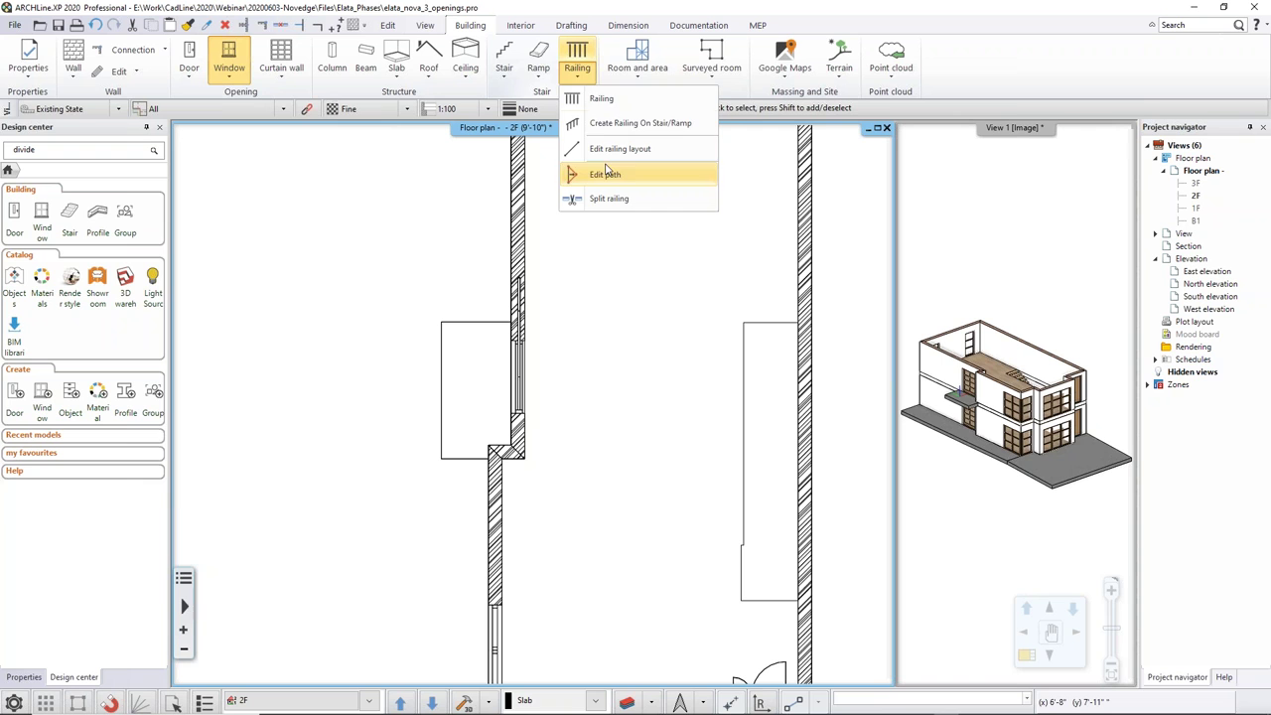
click(601, 99)
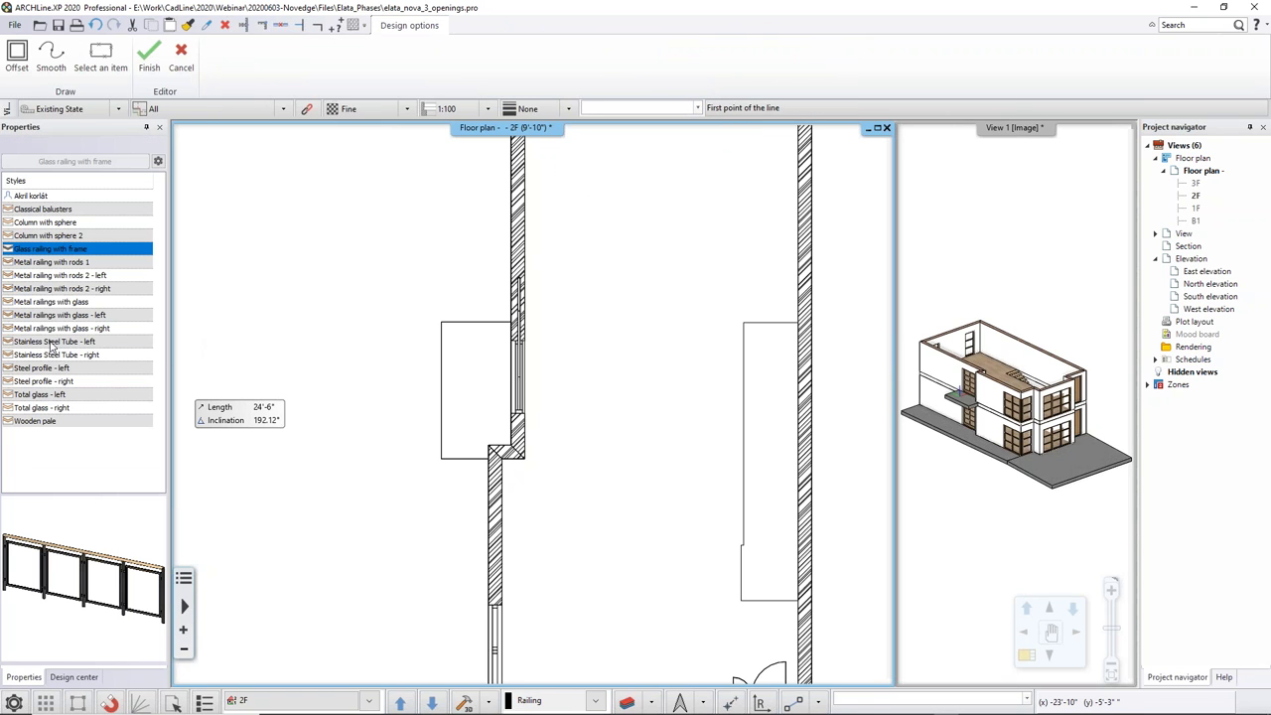
click(60, 316)
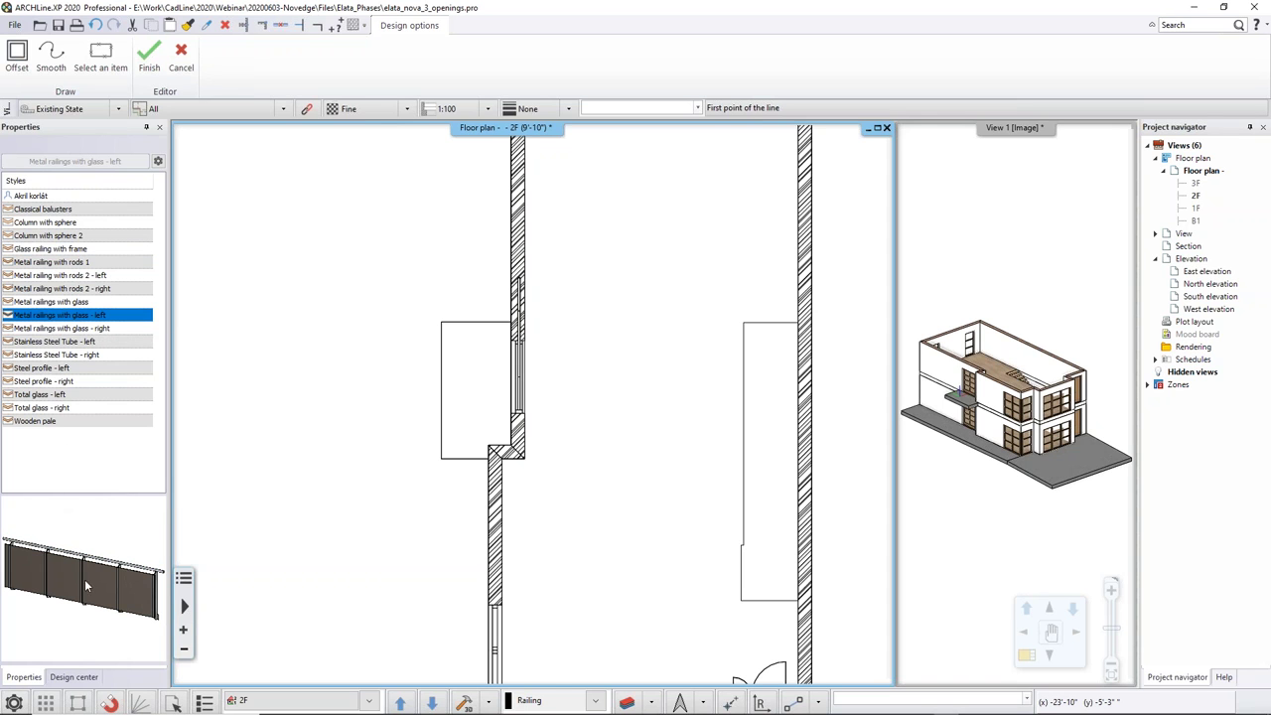
click(487, 455)
click(442, 457)
click(442, 322)
click(509, 322)
key(Return)
key(Escape)
Step: Enlarge the 3D view and move the balcony railing vertically upward so it stands on the slab
click(438, 341)
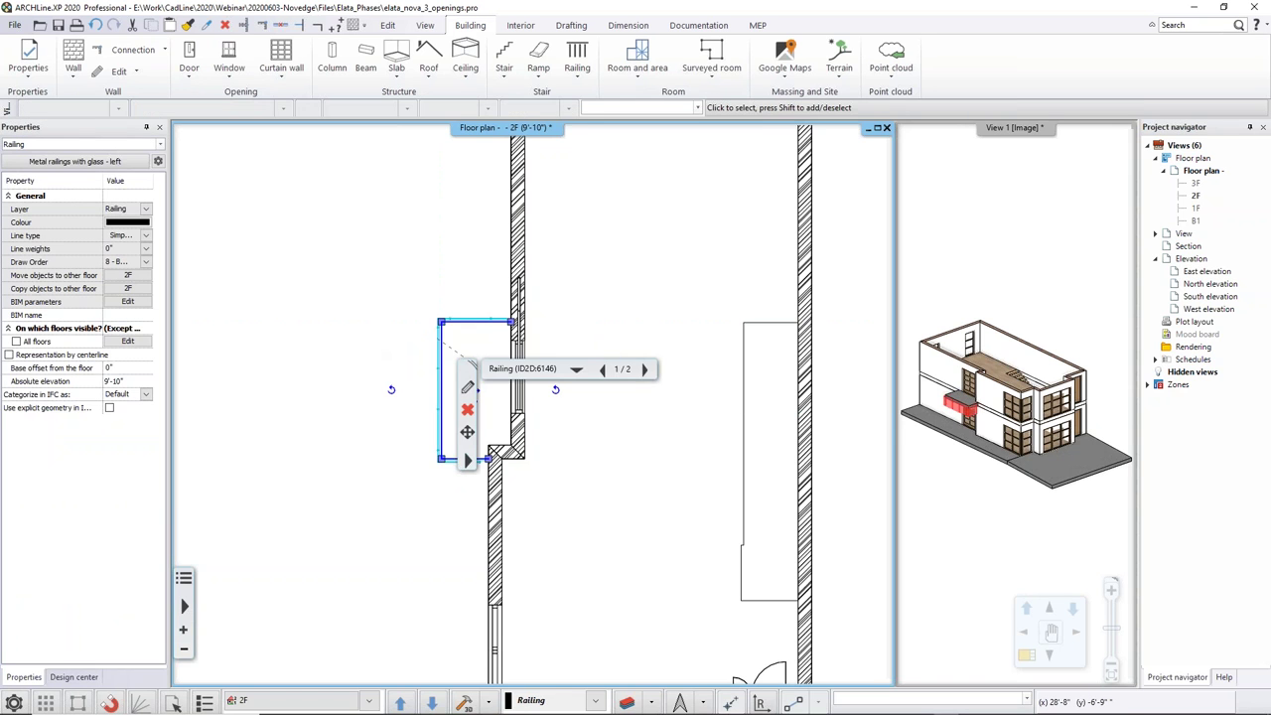
click(923, 416)
key(F3)
middle_drag(356, 395, 790, 395)
scroll(790, 396, up, 3)
scroll(554, 396, up, 2)
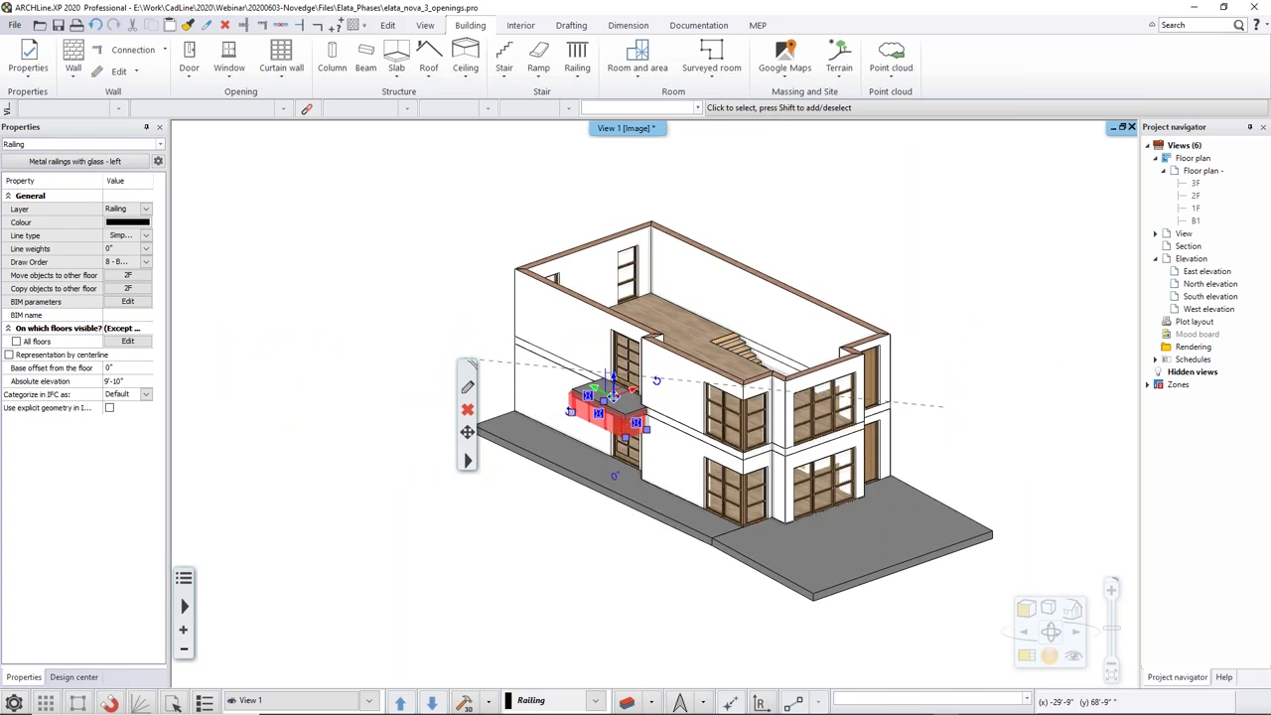
click(612, 397)
click(500, 356)
click(487, 348)
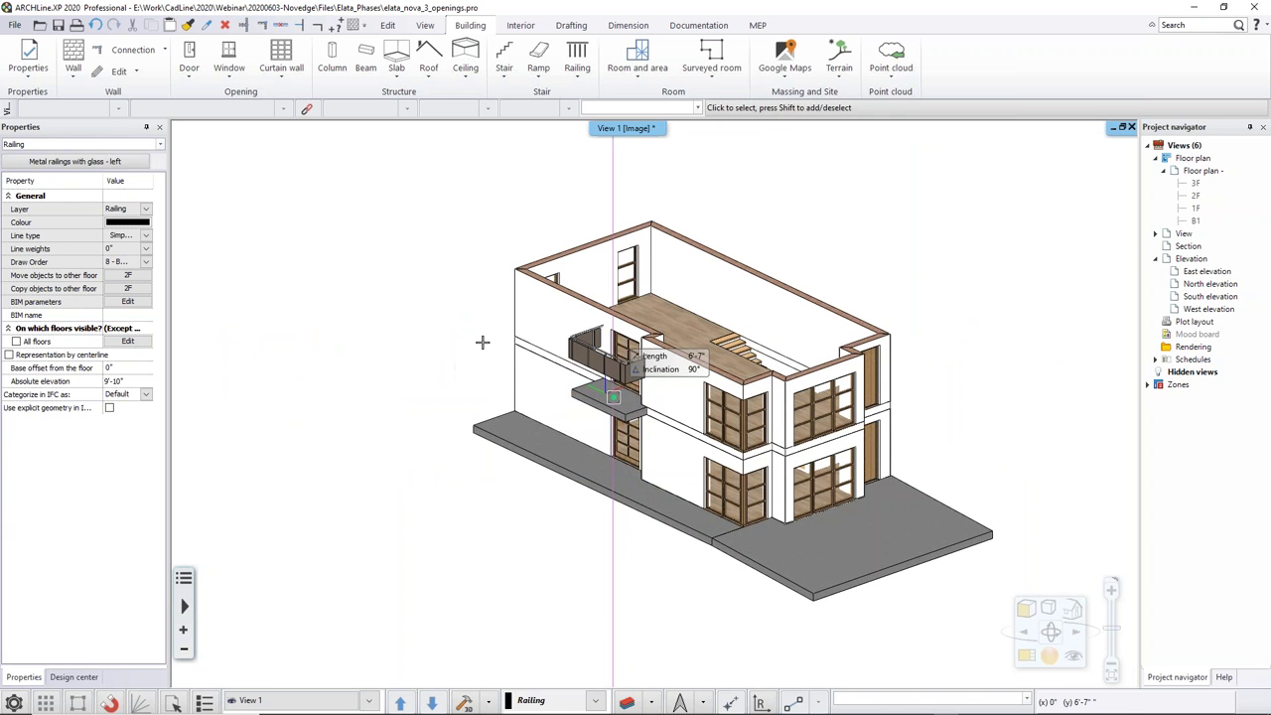
click(464, 376)
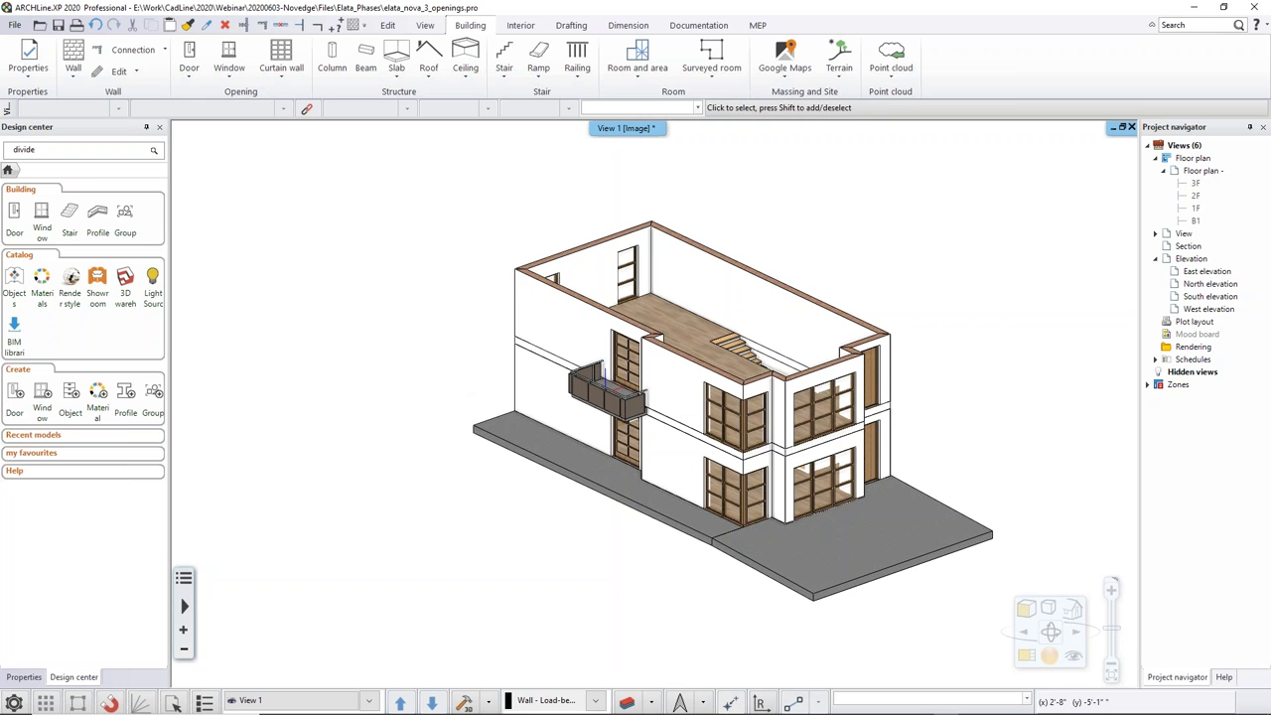
Step: Delete the copied entrance door from the upper floor's front wall and return to the 2F floor plan
click(871, 375)
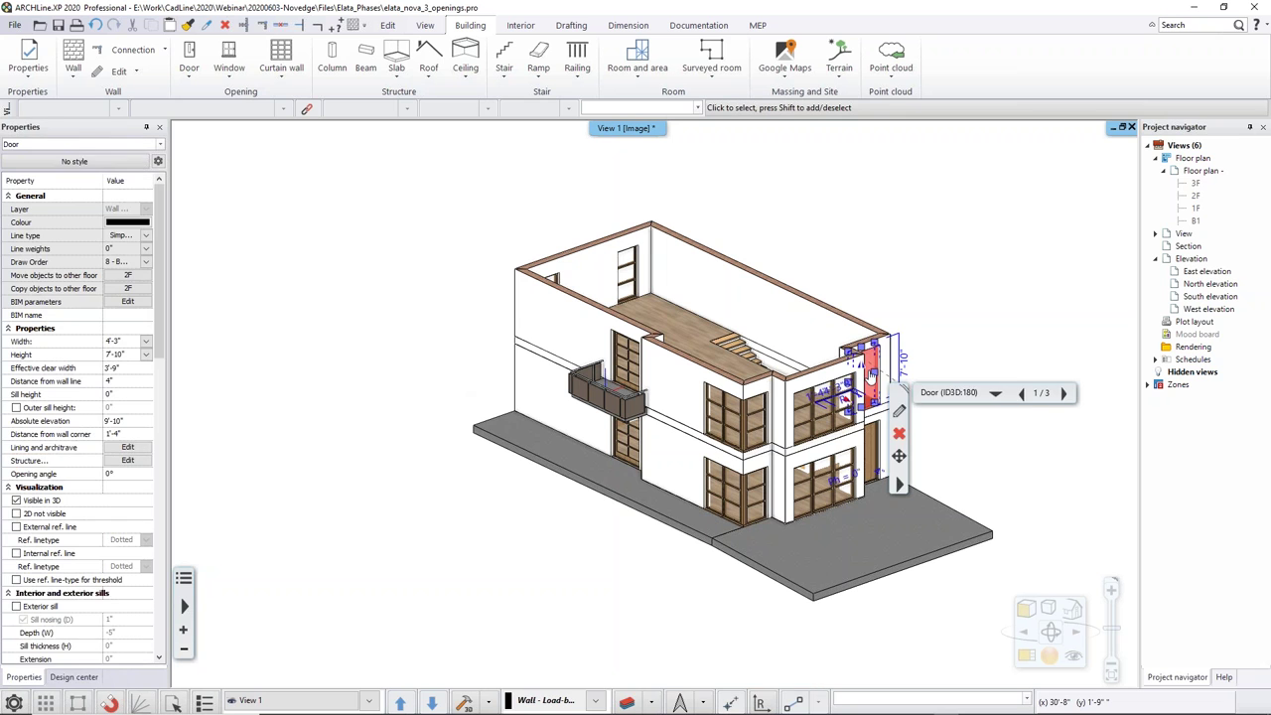
key(Delete)
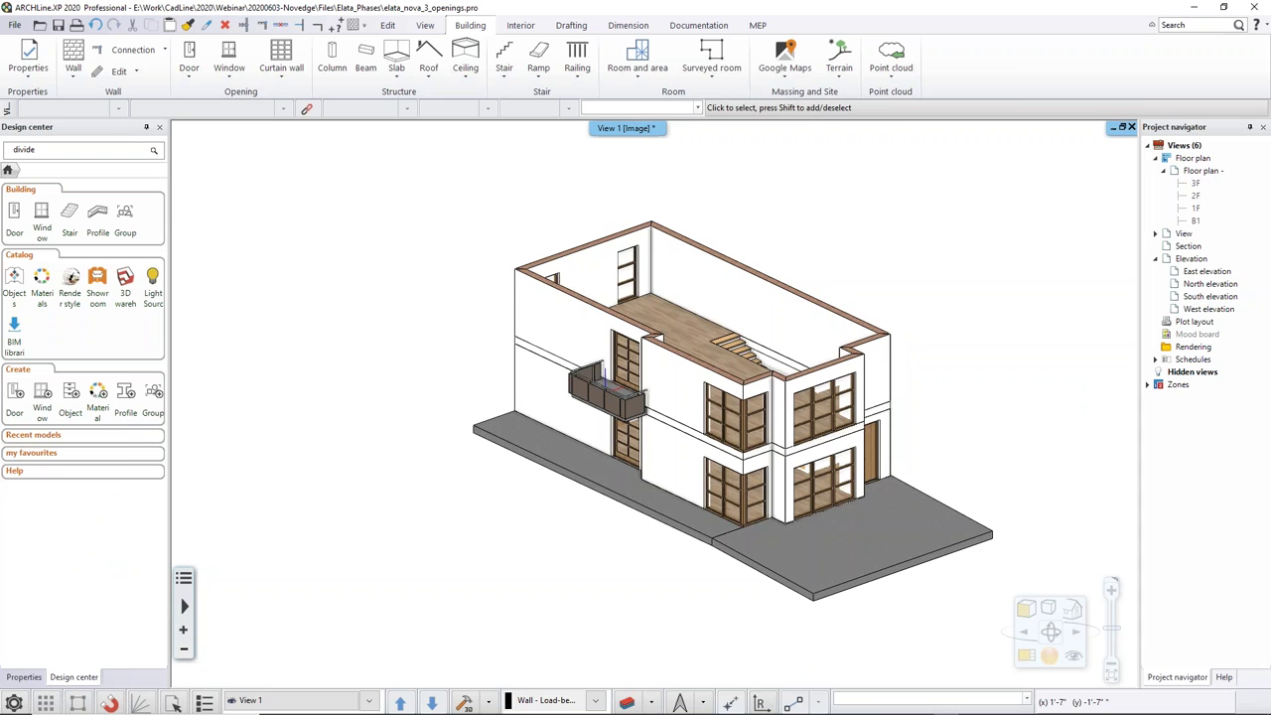
double_click(628, 128)
click(565, 386)
scroll(564, 386, down, 3)
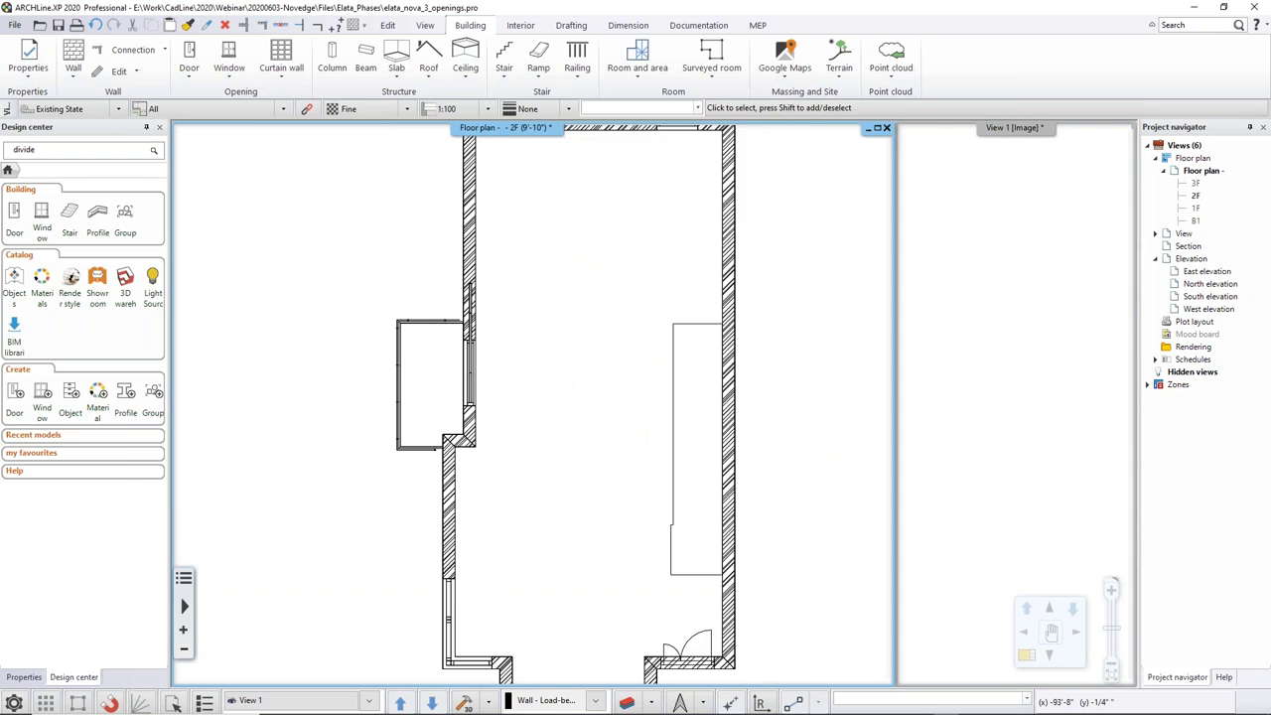
Step: Open the BIM parameters of the load-bearing wall behind the end unit's stair on the 1F floor plan
key(Page_Down)
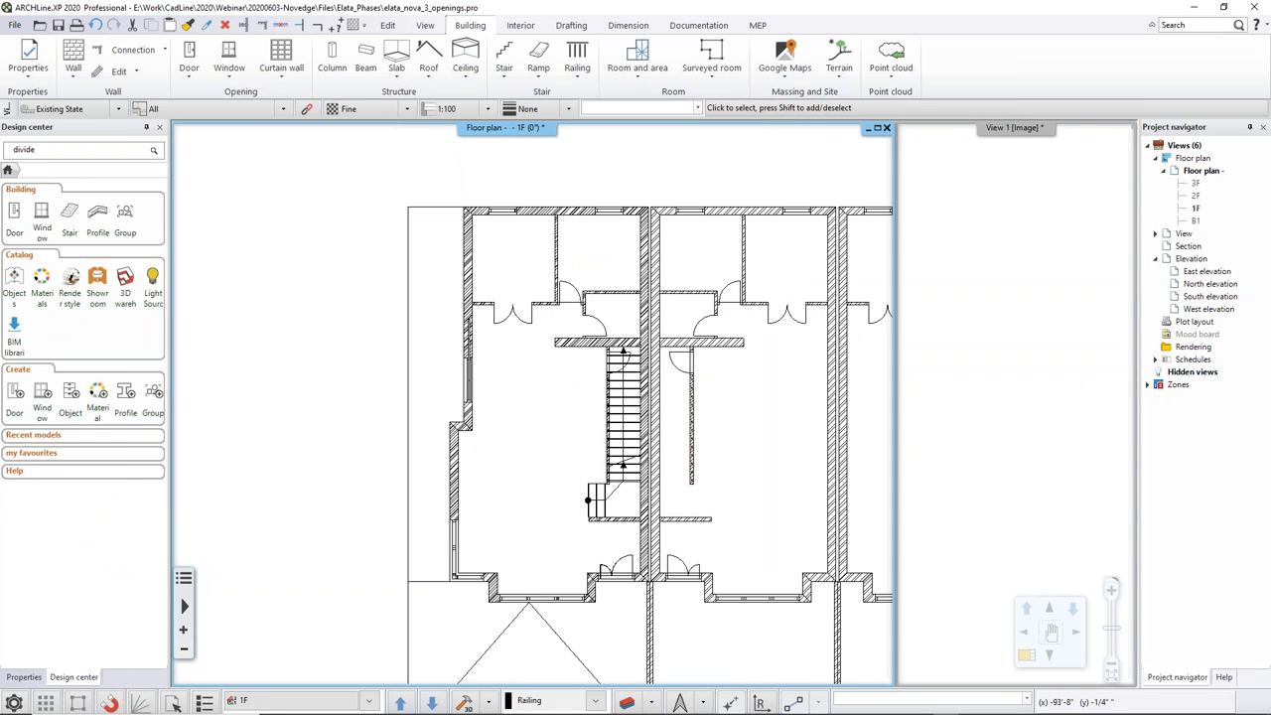
scroll(509, 384, up, 2)
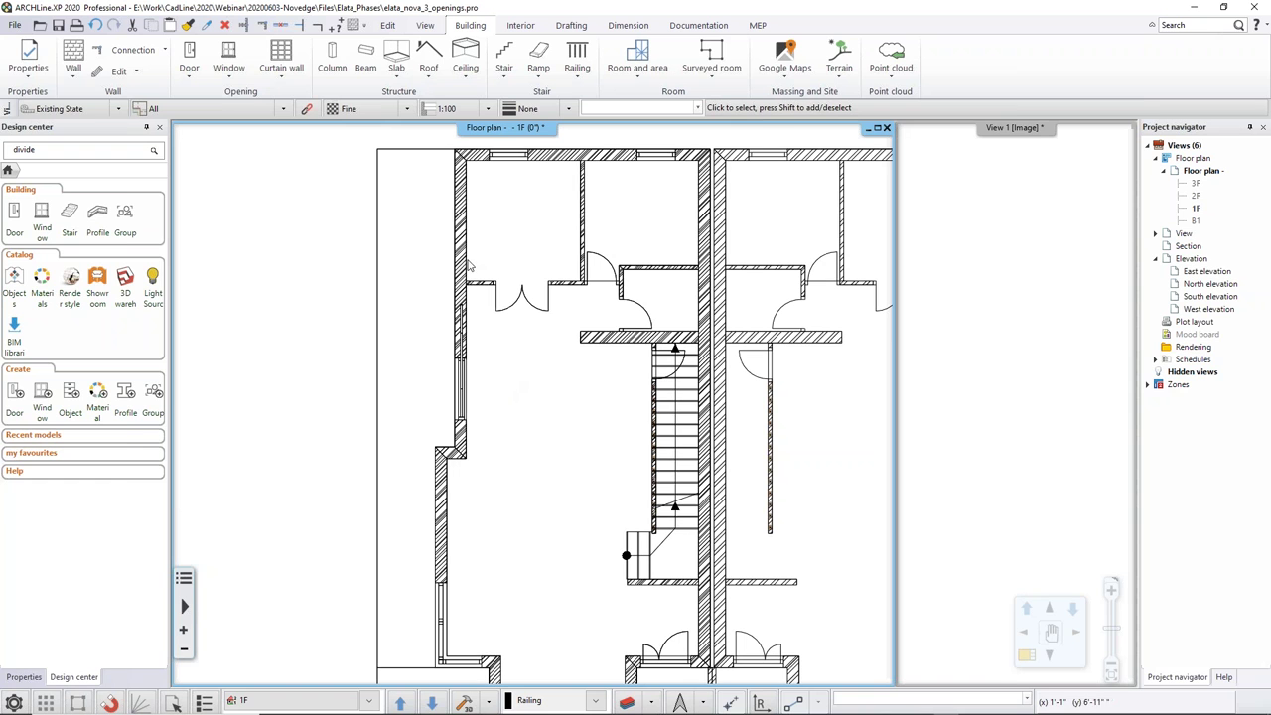
click(676, 407)
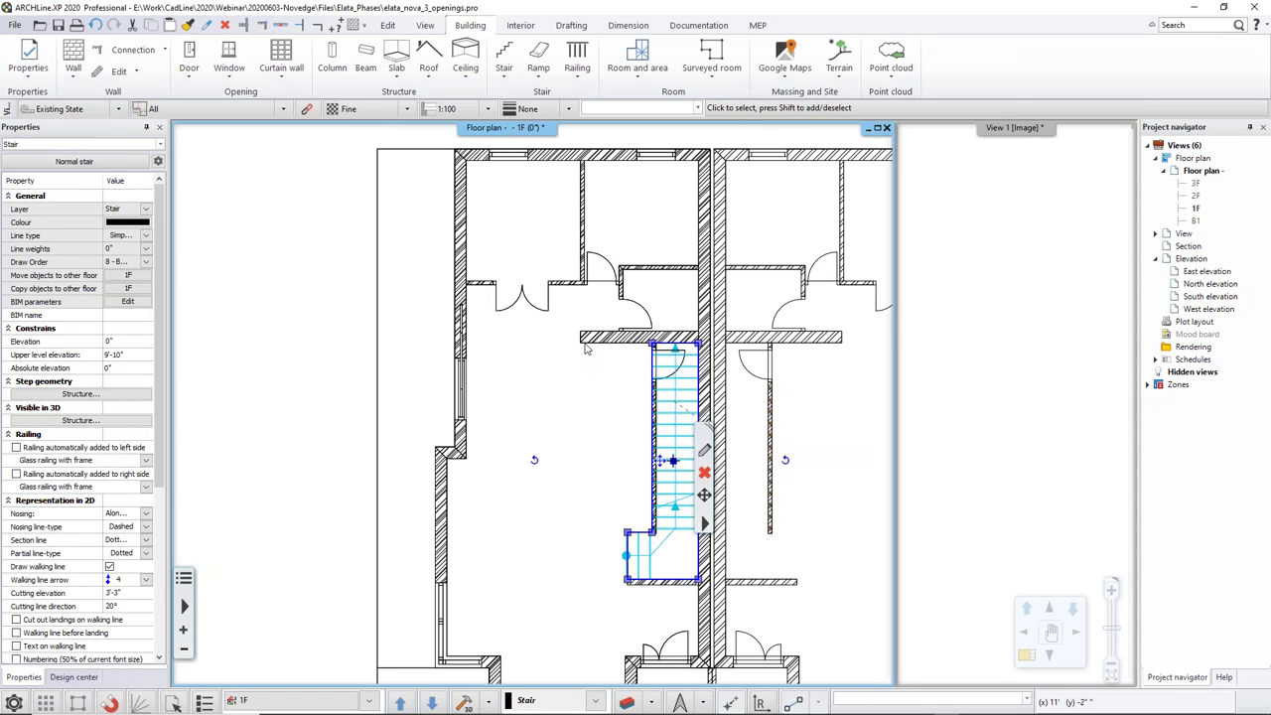
mouse_move(617, 342)
click(619, 368)
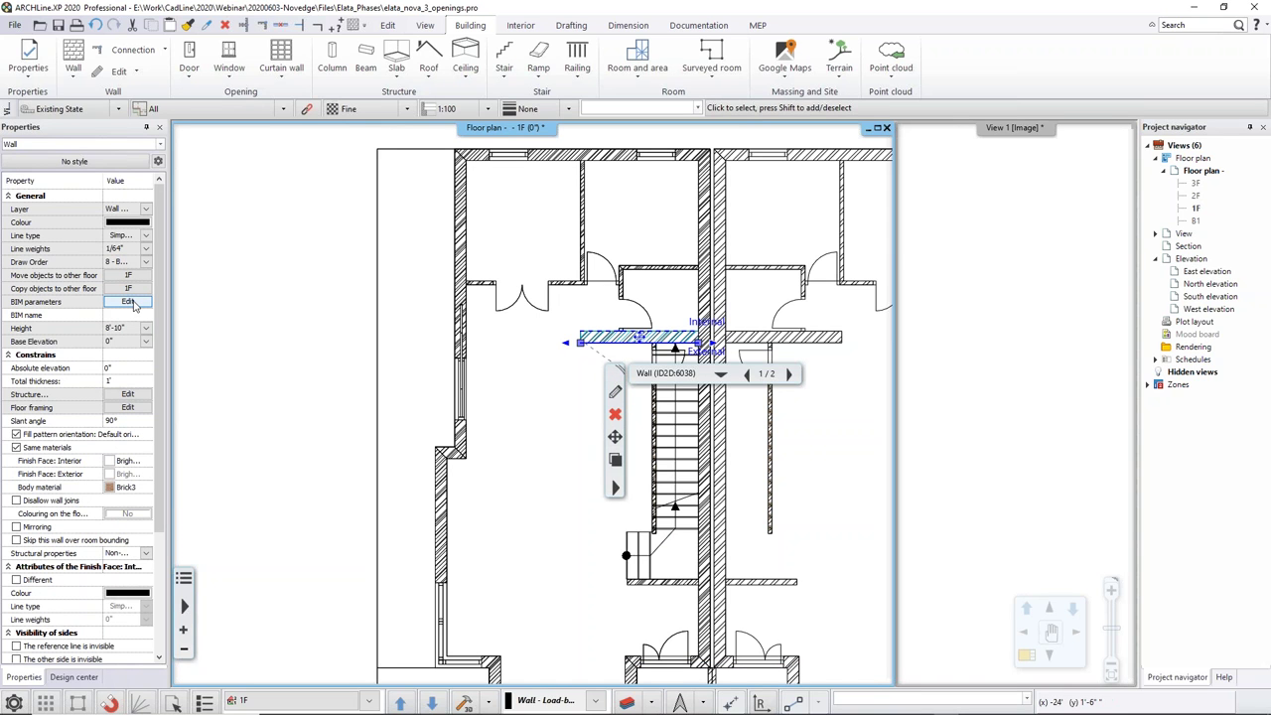
click(133, 303)
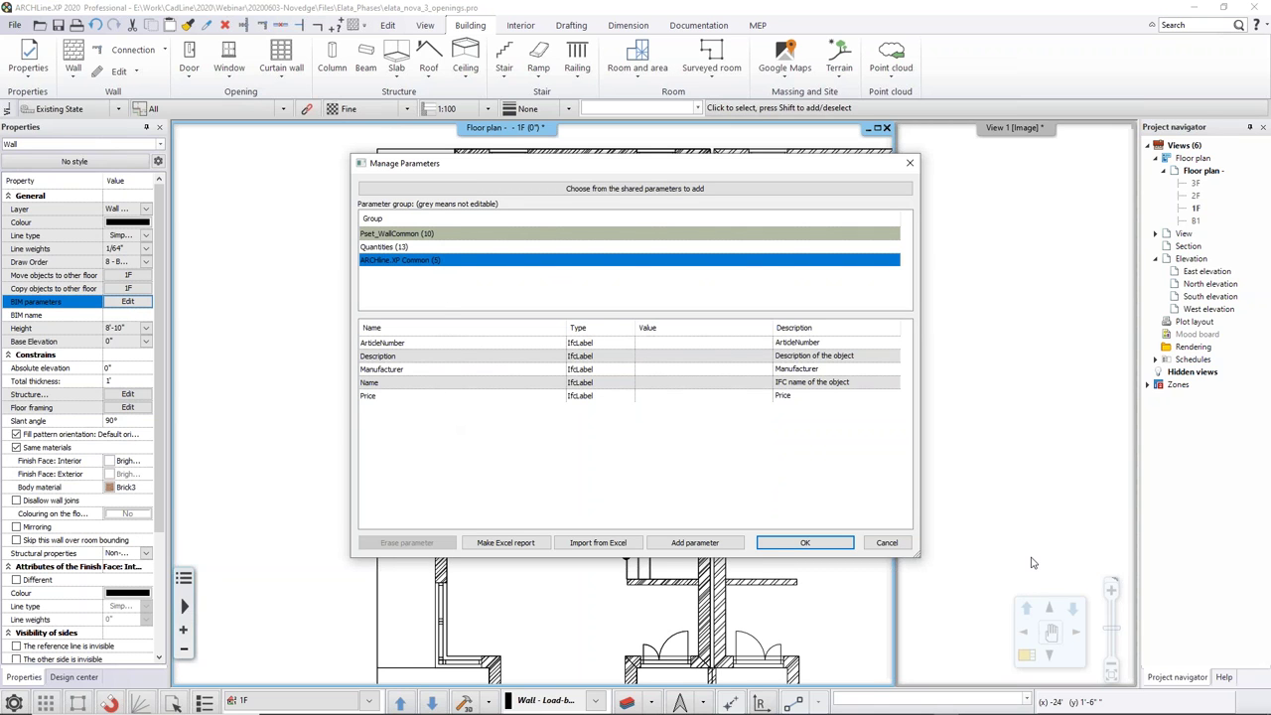
Step: Switch to a second project window, open 5_Import_IFC_final.pro and view the imported house in 3D
key(alt+Tab)
drag(832, 248, 1270, 308)
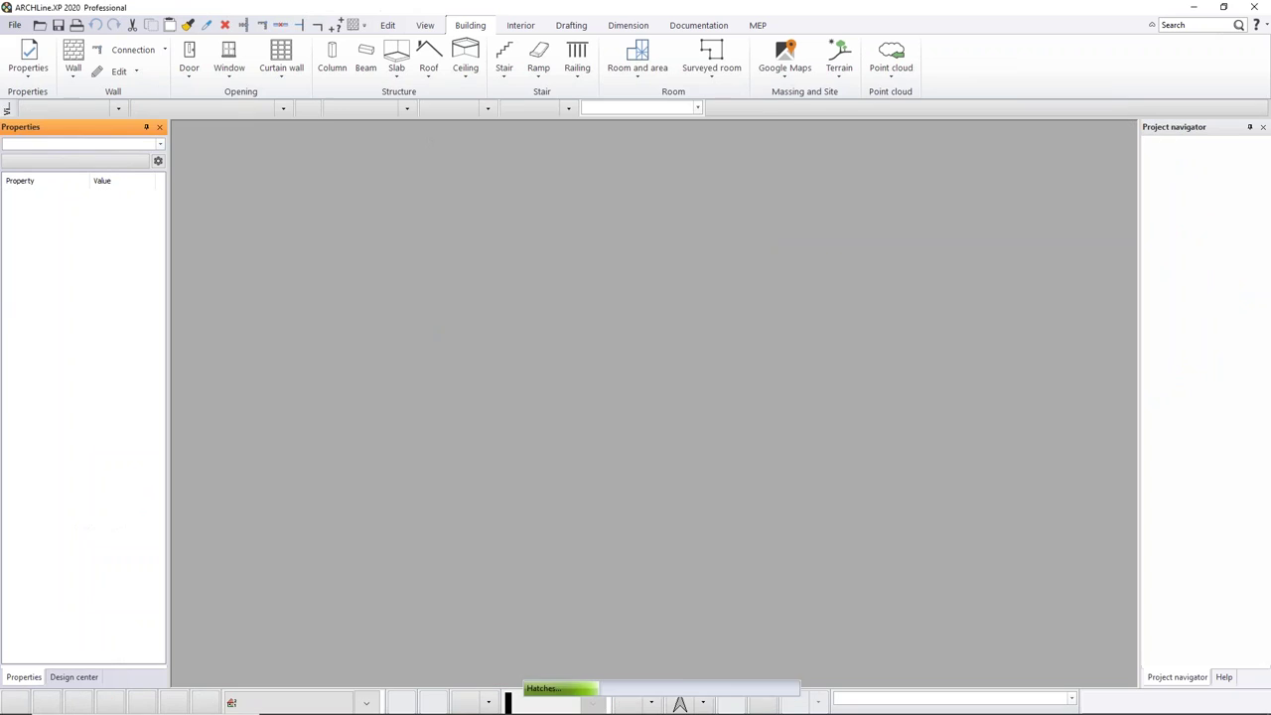
click(719, 396)
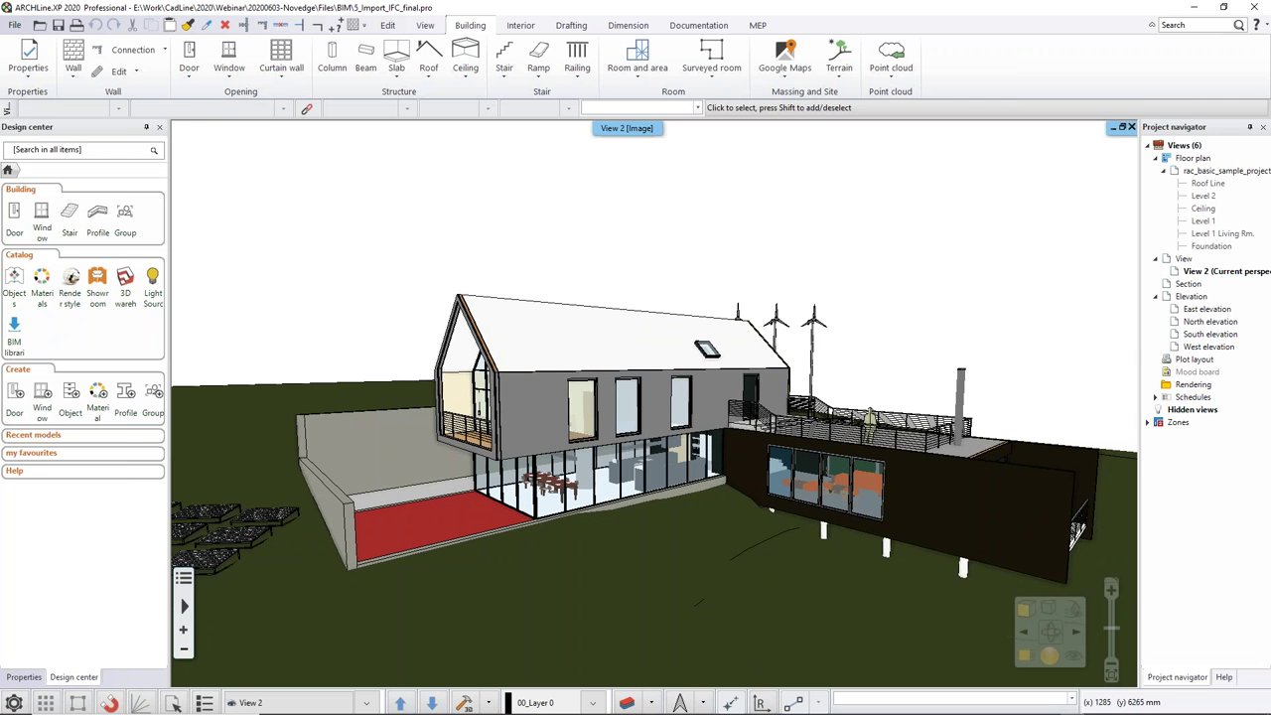
middle_drag(1032, 486, 1112, 479)
middle_drag(948, 531, 794, 493)
Step: Inspect the wall properties of the dark exterior wall and check the grey upper-storey wall of the imported house
click(876, 460)
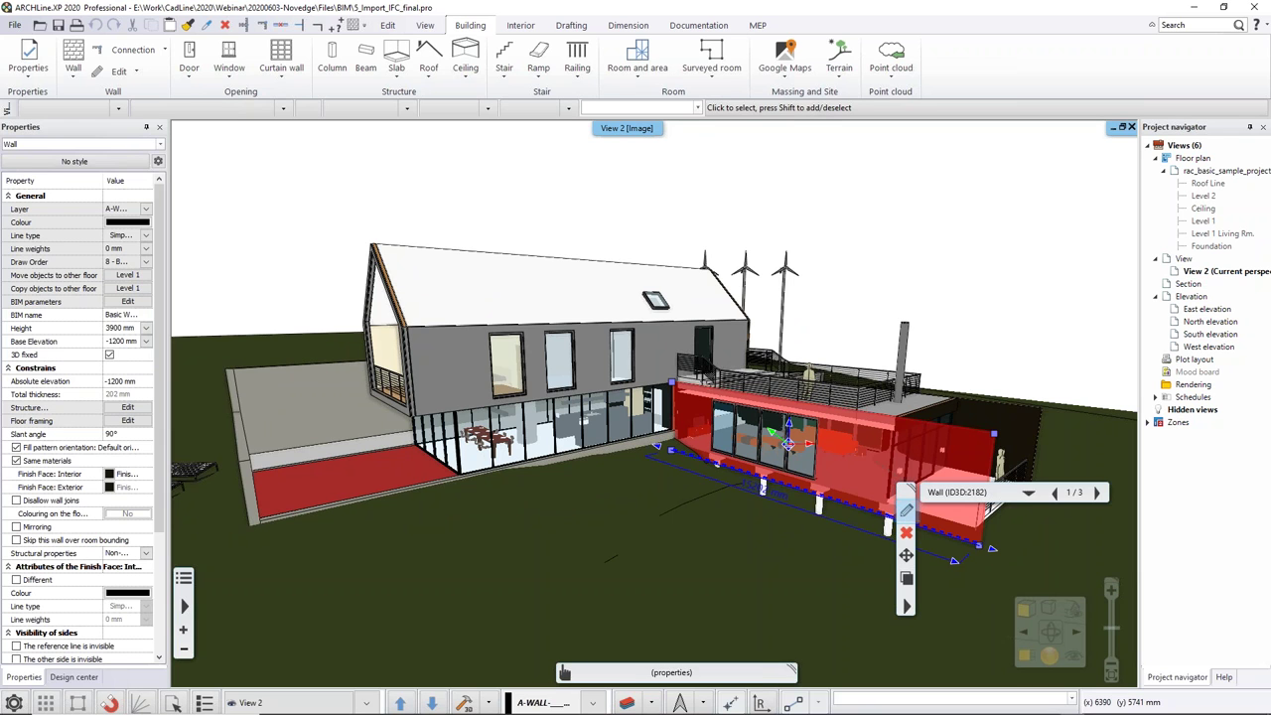
click(906, 509)
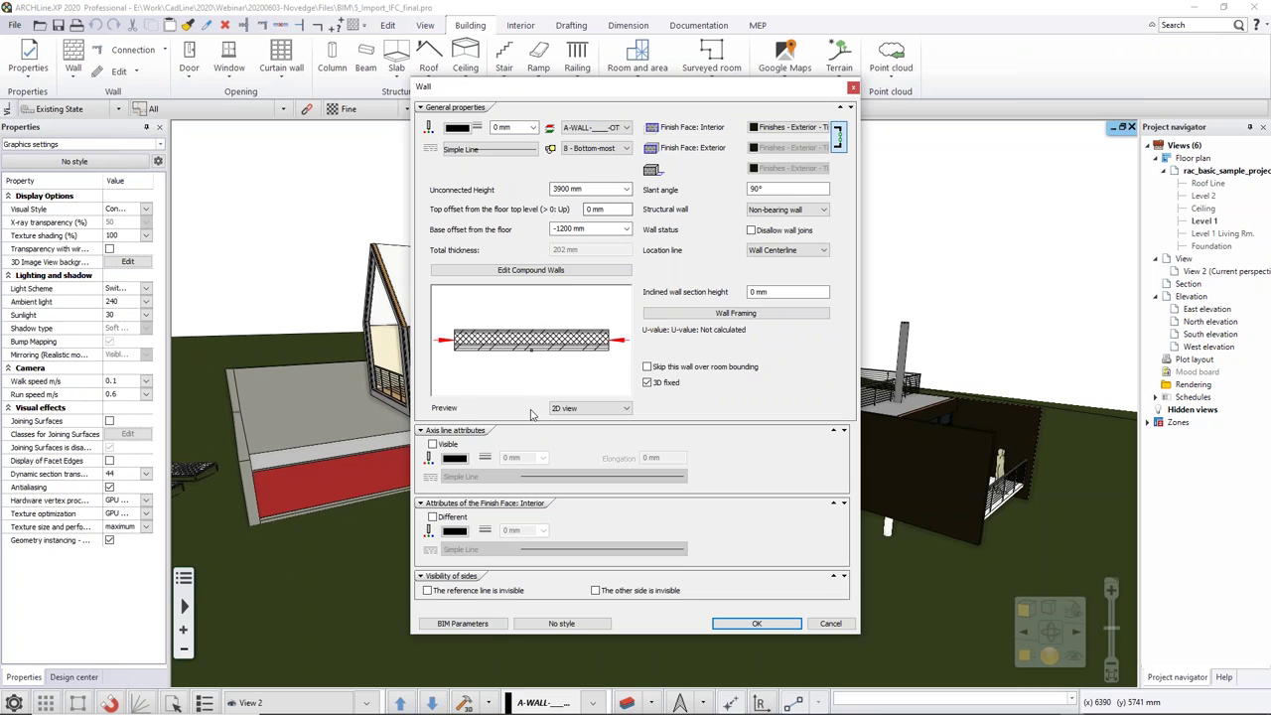
click(853, 90)
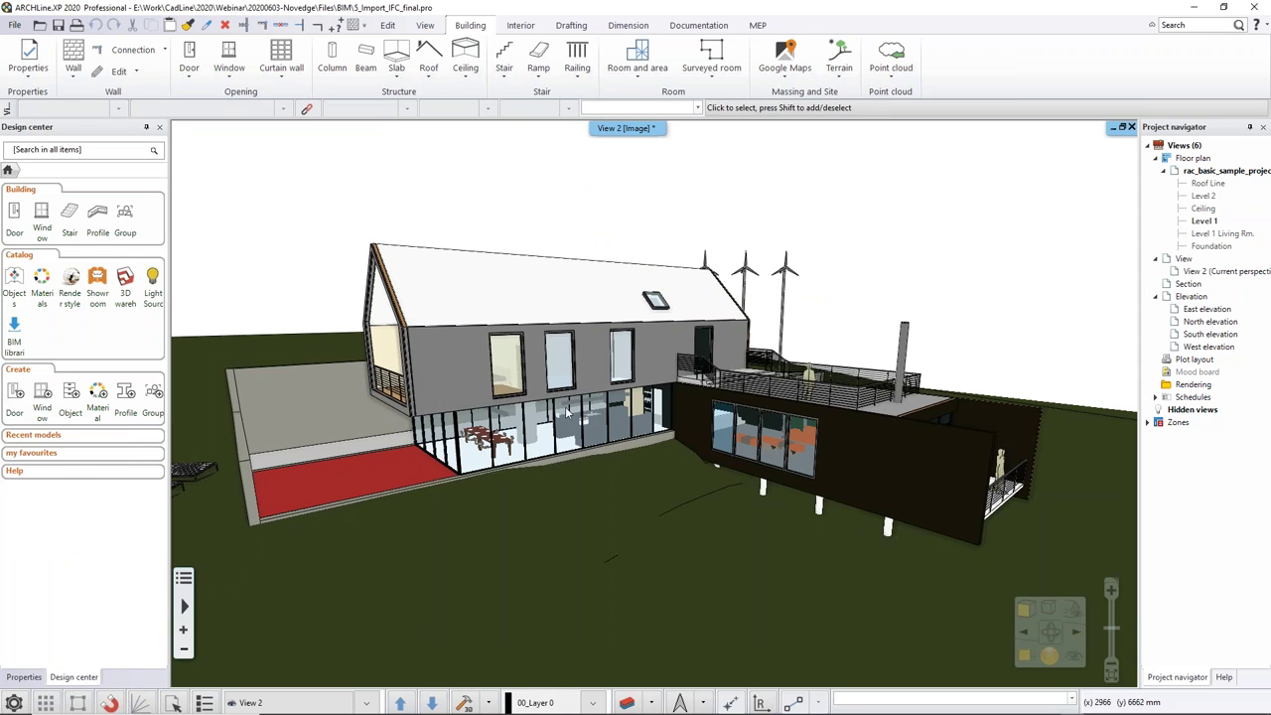
click(453, 381)
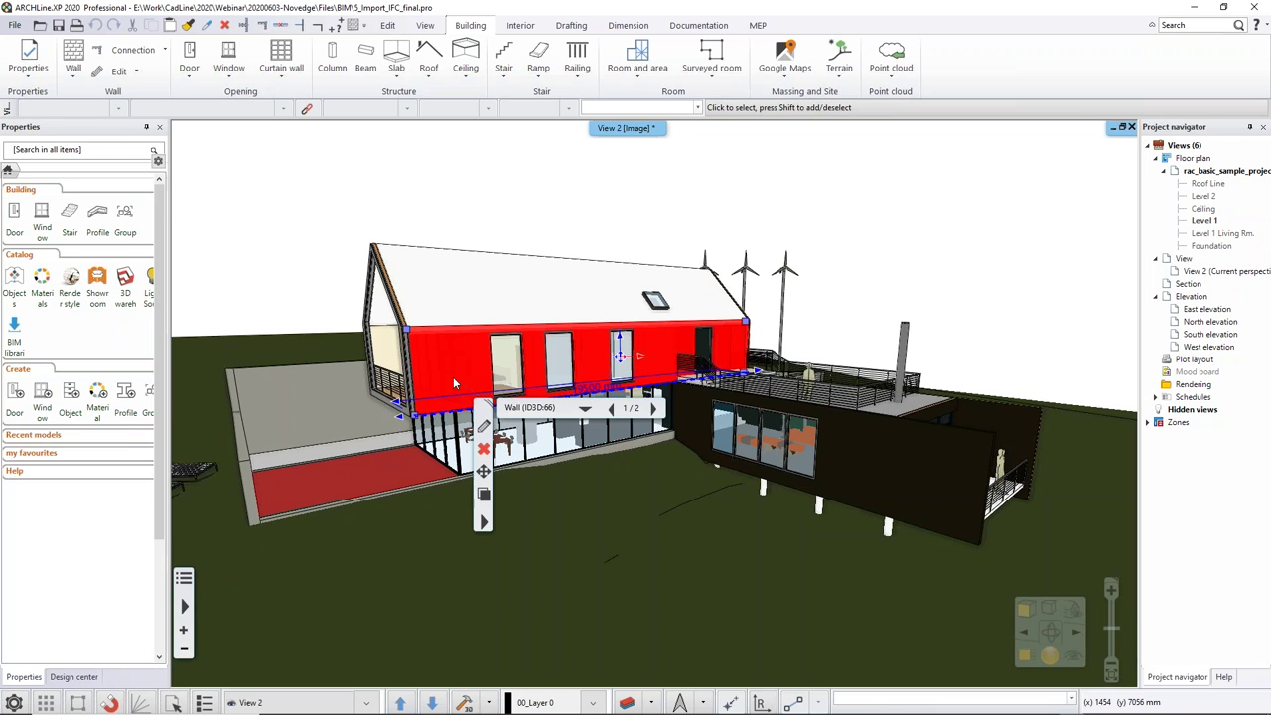
click(856, 447)
key(Escape)
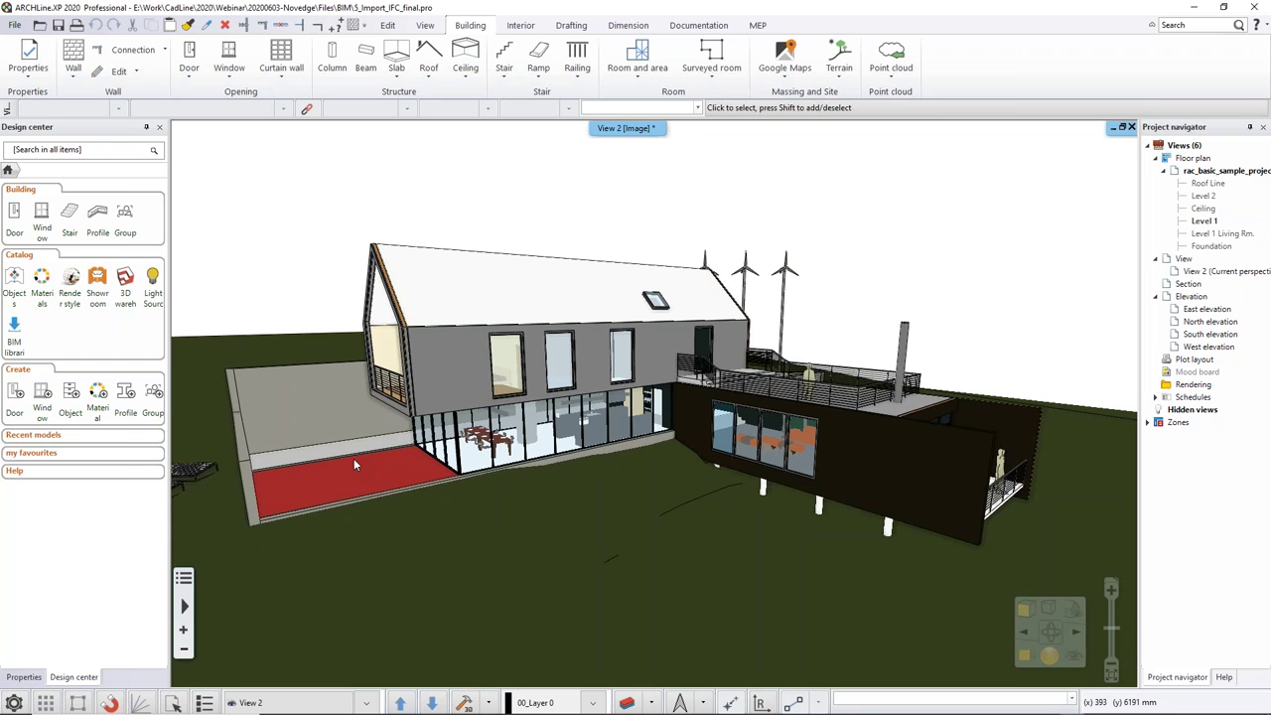
Step: Review the project's available export formats without exporting anything
click(16, 23)
mouse_move(73, 202)
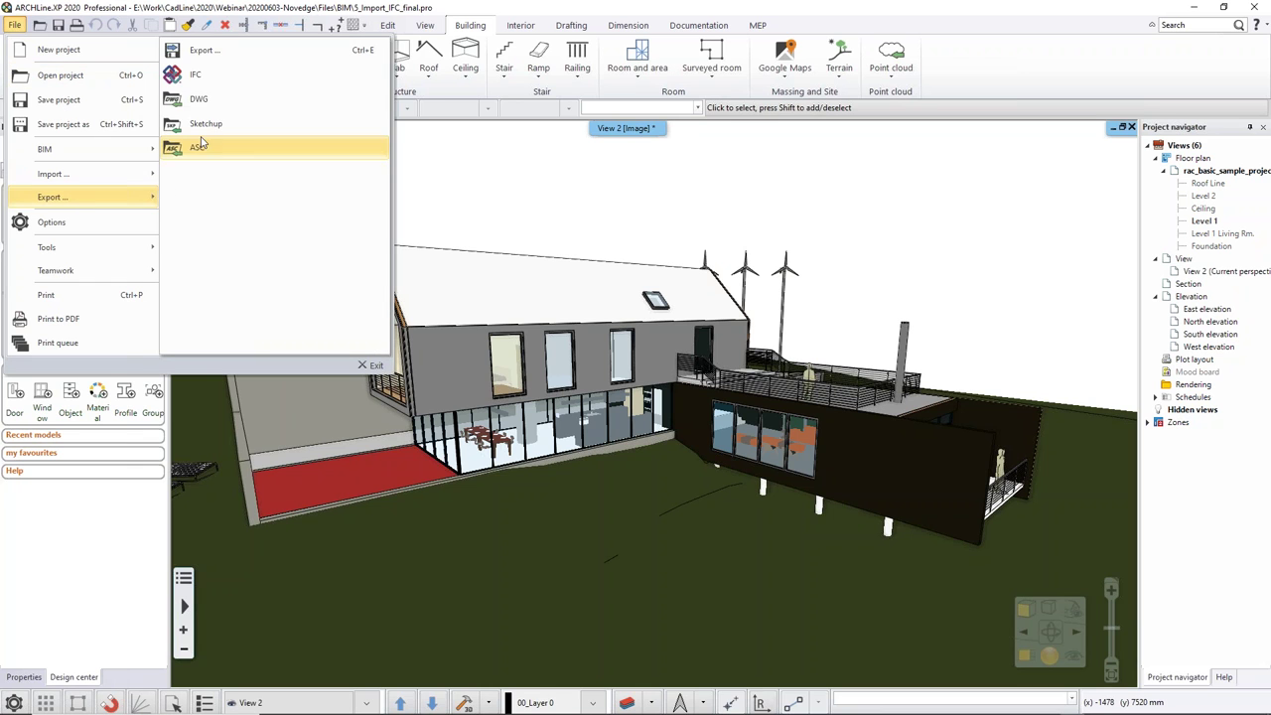
click(524, 170)
click(534, 194)
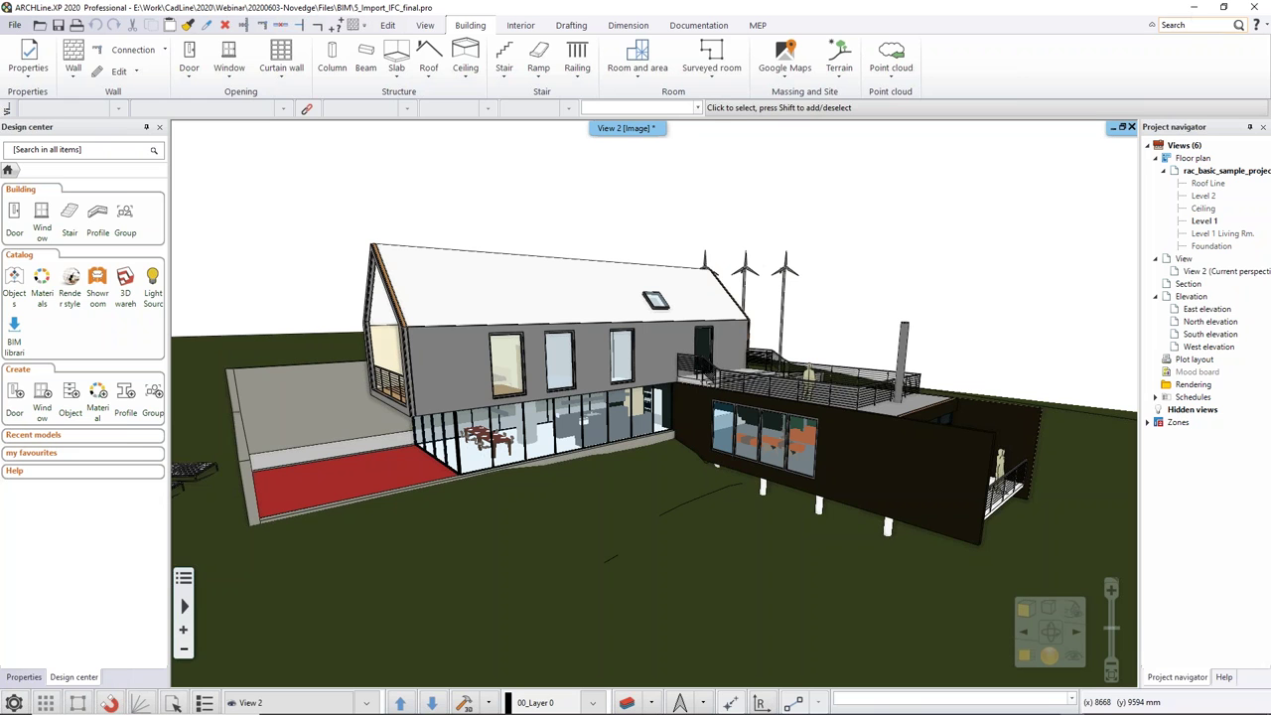
Step: Return to the elata_nova_3_openings project, close the wall's BIM parameters unchanged and deselect the wall
click(1194, 12)
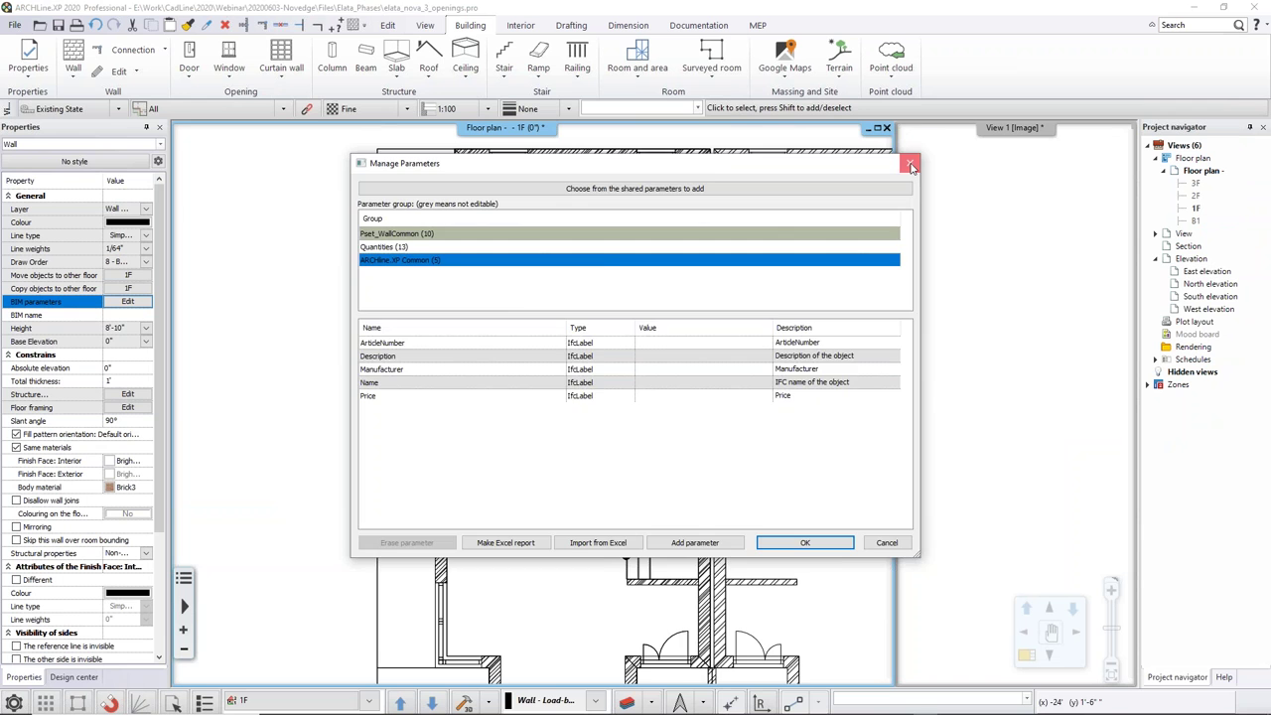
click(911, 164)
scroll(541, 390, down, 3)
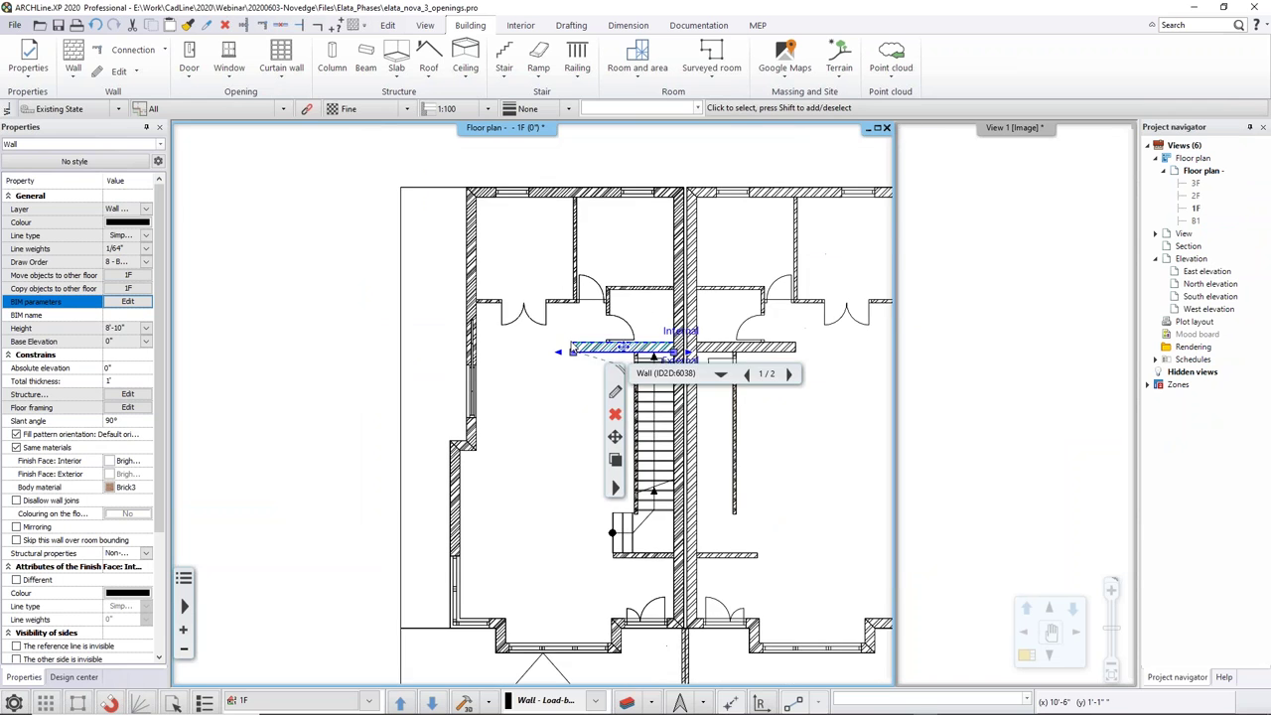
scroll(571, 341, down, 1)
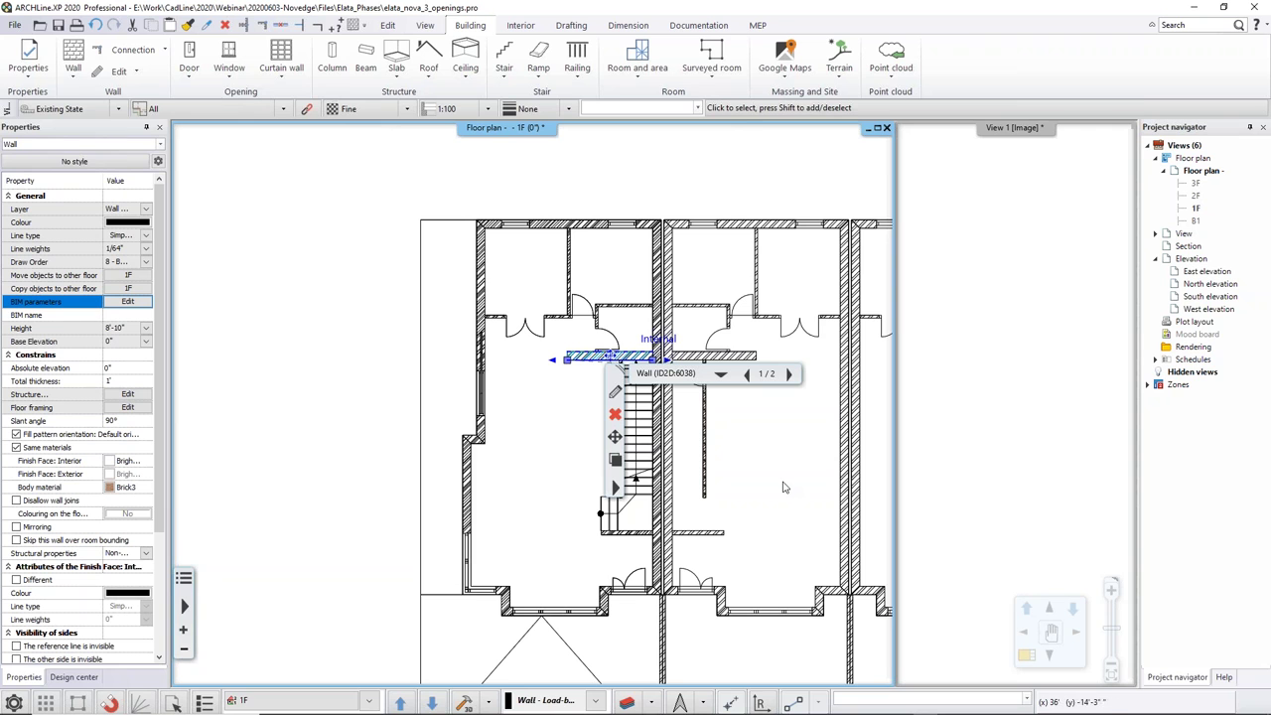
click(386, 351)
Step: Look over the 3D Warehouse catalogue and the list of BIM library sources, closing both without picking an object
click(520, 25)
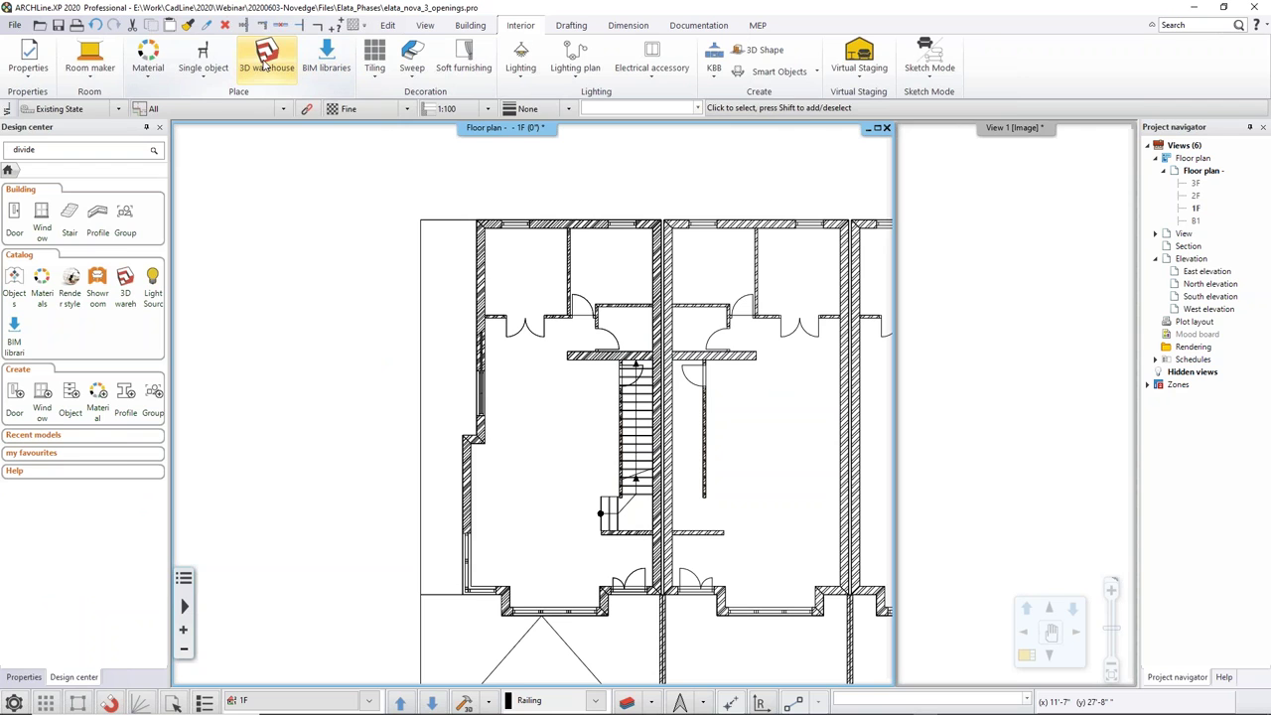
click(266, 62)
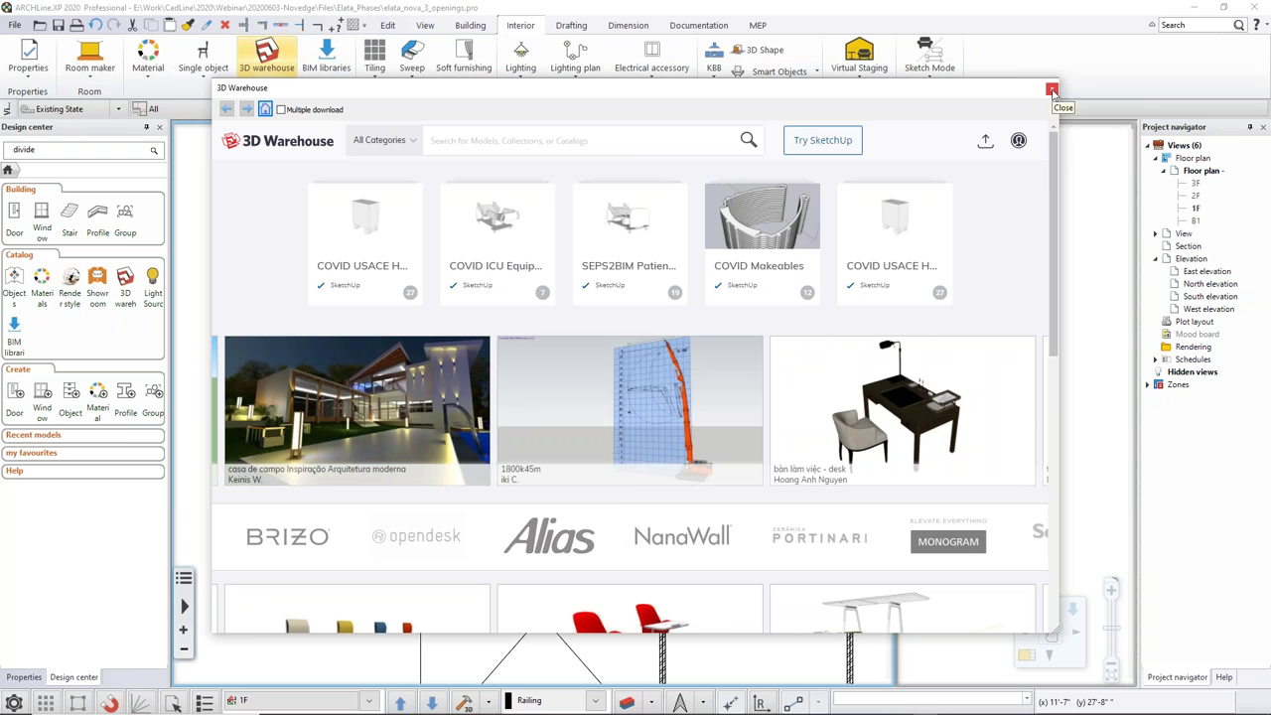
click(1053, 91)
click(320, 57)
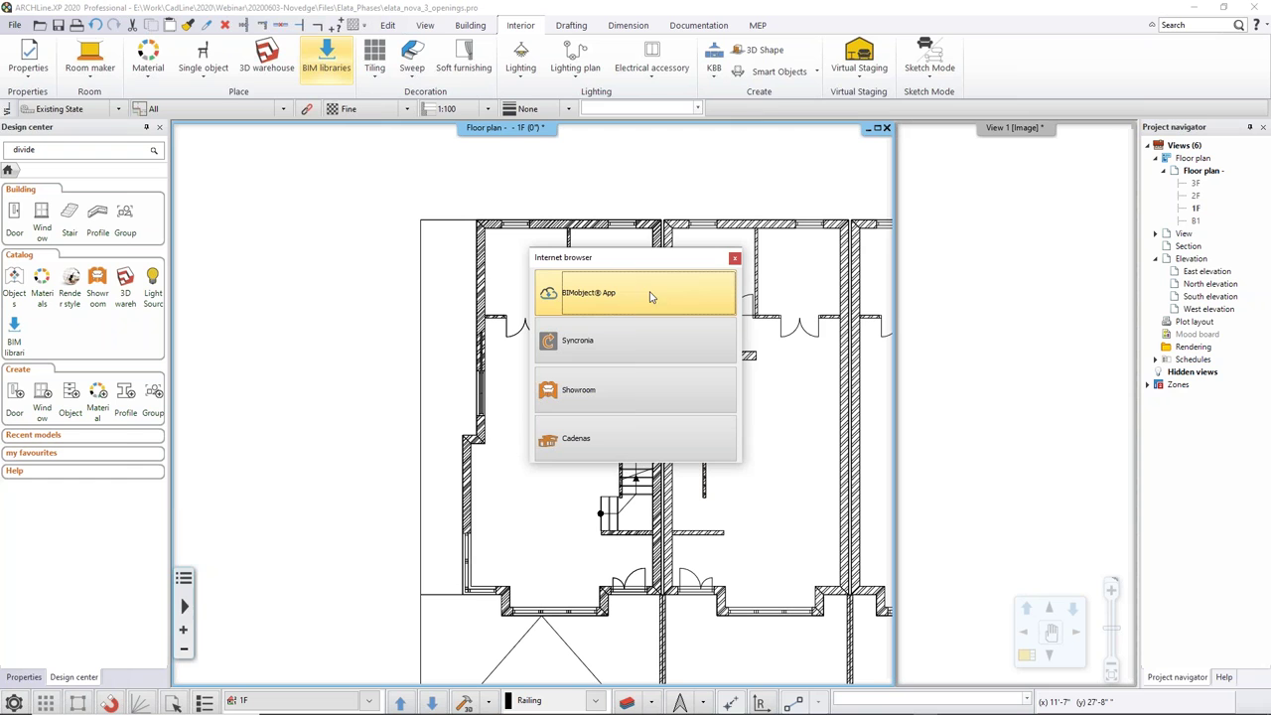
click(734, 257)
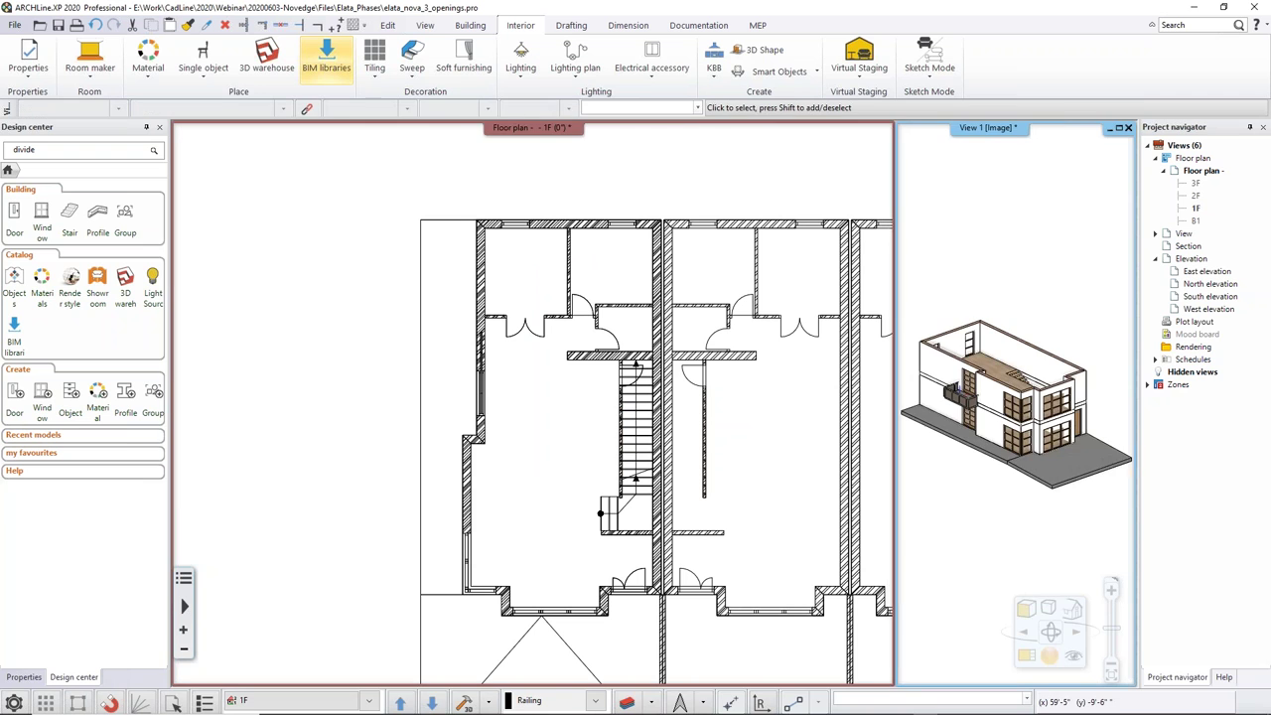
Step: Open the project elata_nova_5_2nd_floor.pro, quitting the current project without saving
scroll(536, 409, down, 1)
middle_drag(536, 409, 384, 370)
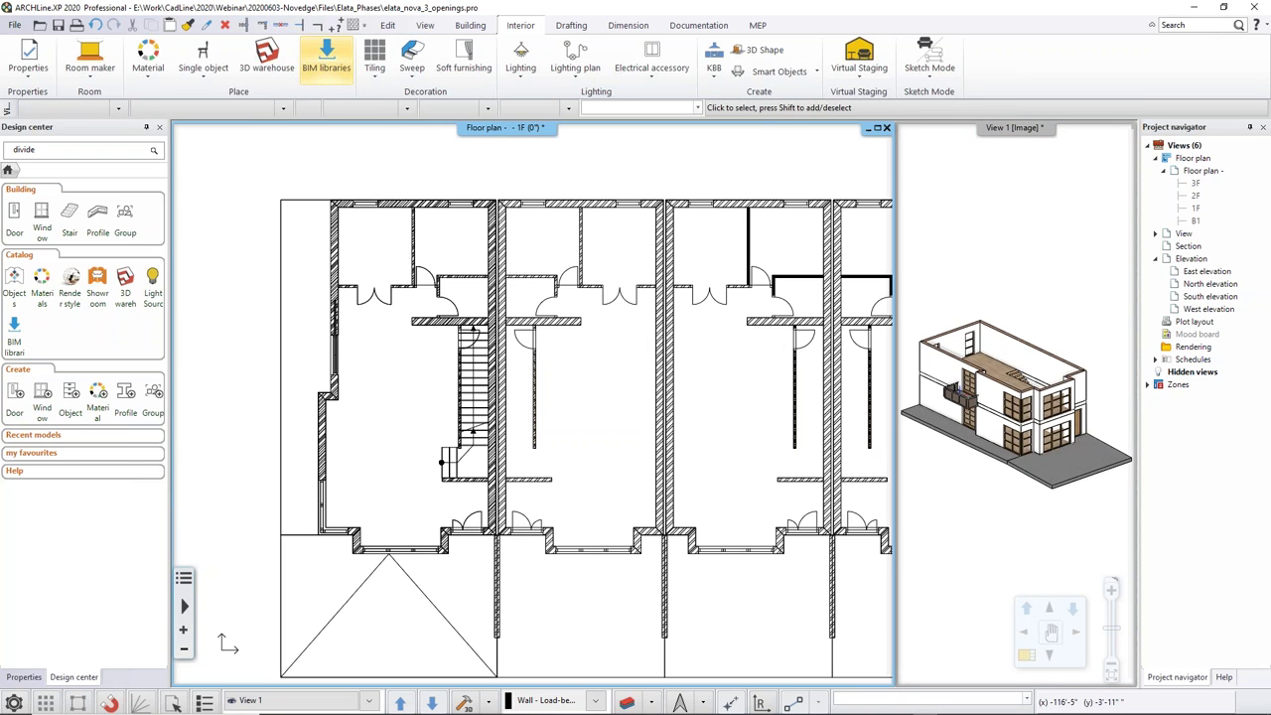
click(15, 25)
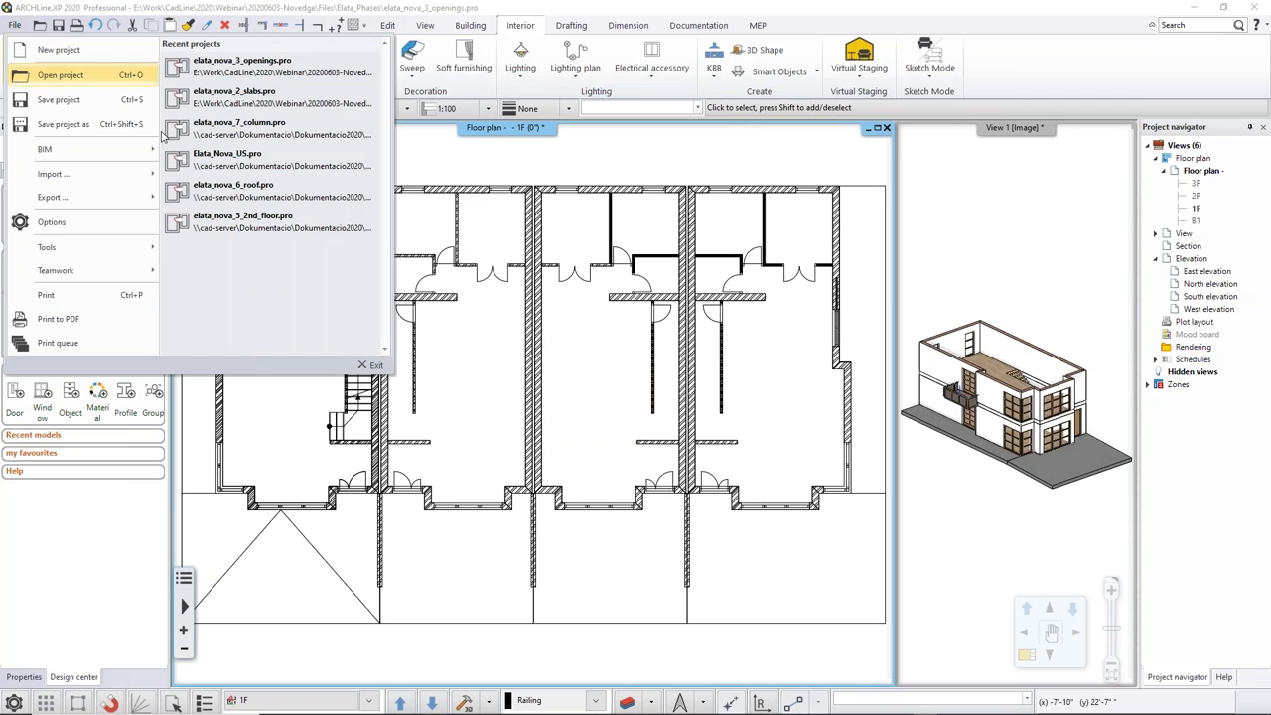
click(488, 322)
double_click(488, 325)
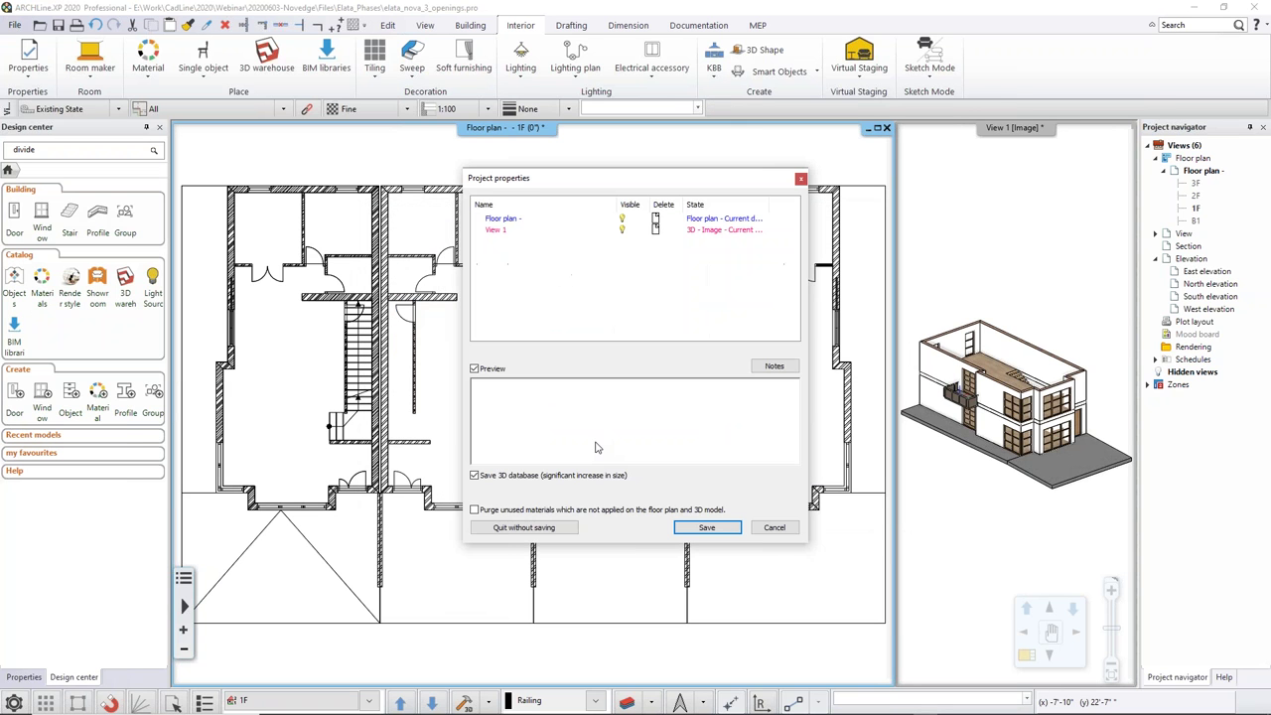
click(523, 527)
click(661, 390)
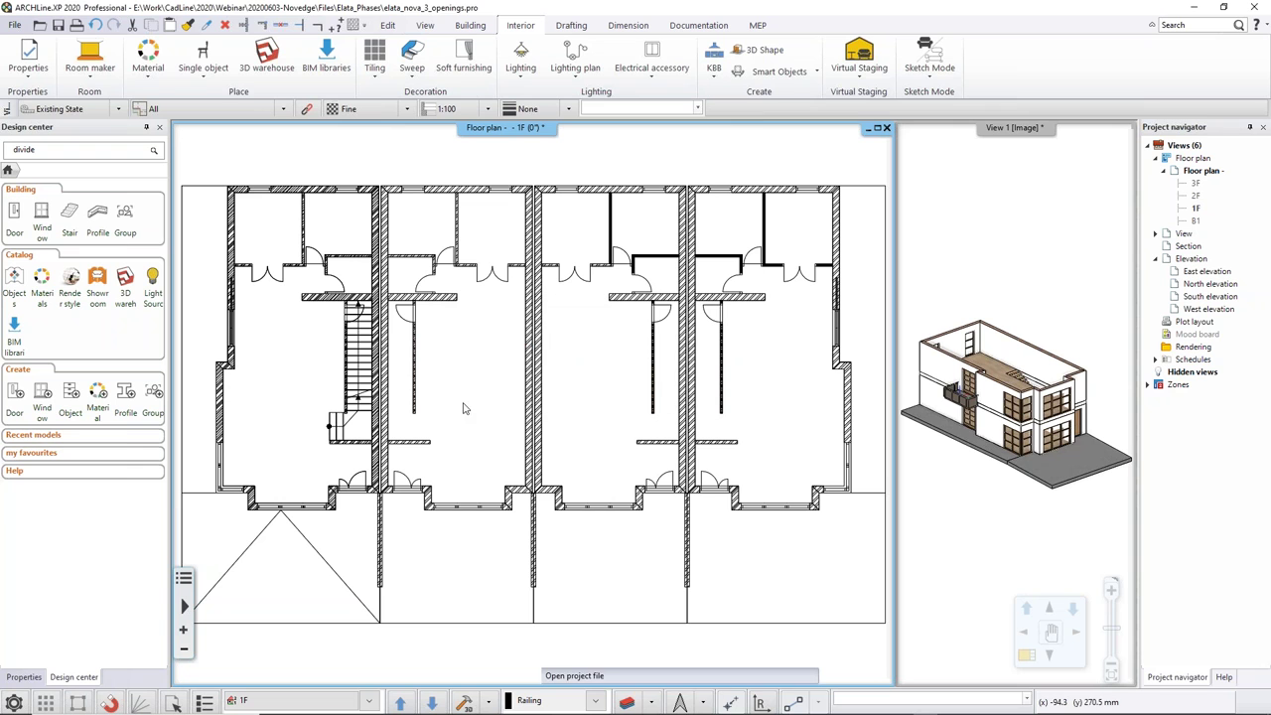
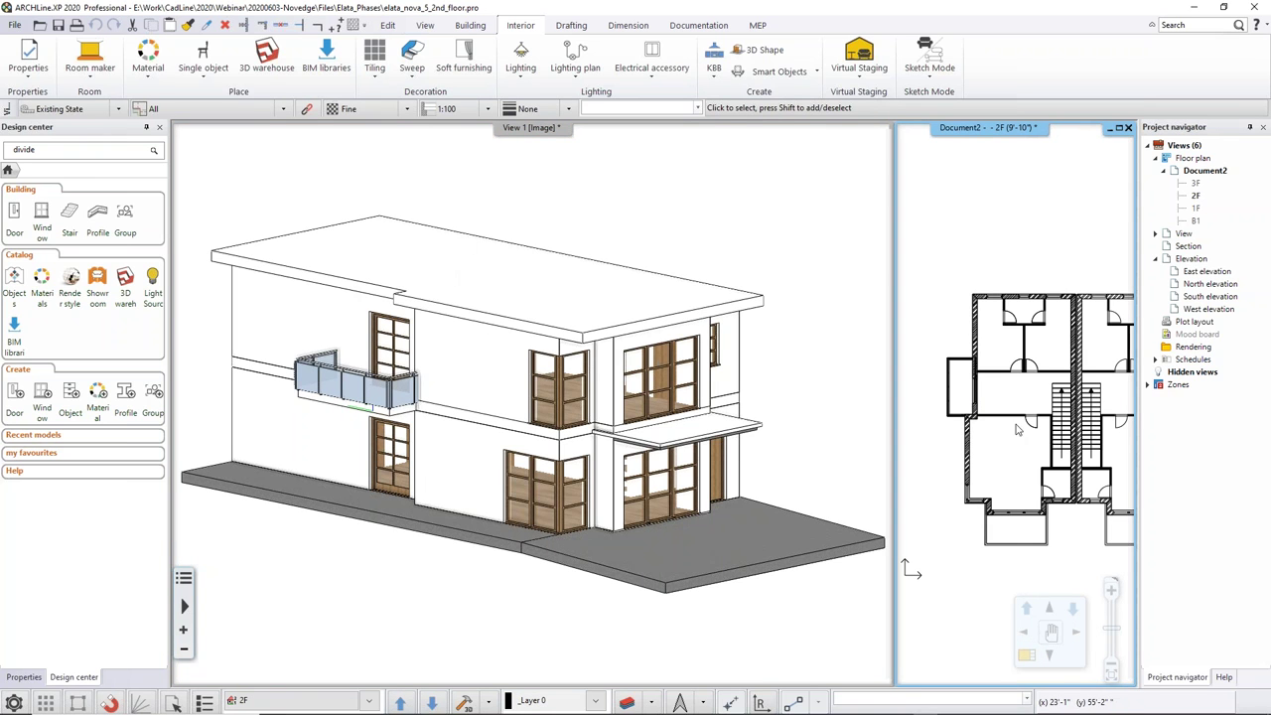
Step: On the 3F floor plan, draw a roof in Sketch mode along the six corners of the top slab outline
click(403, 703)
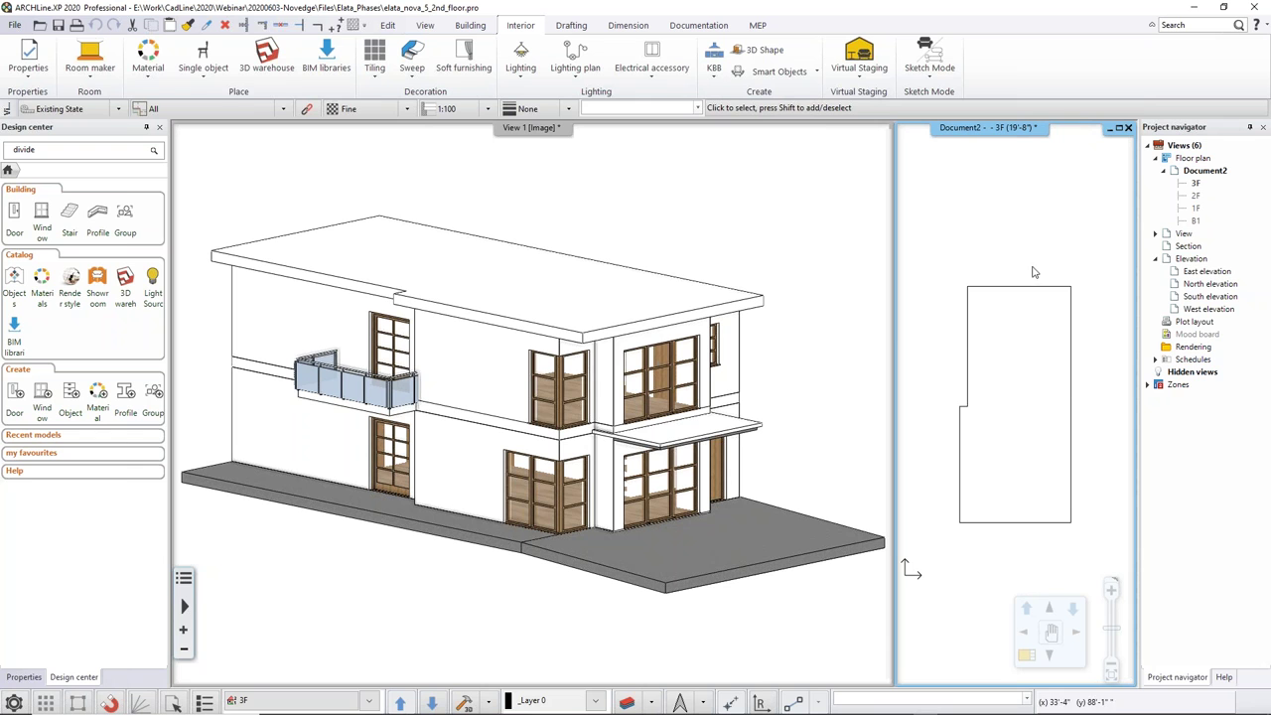
click(480, 28)
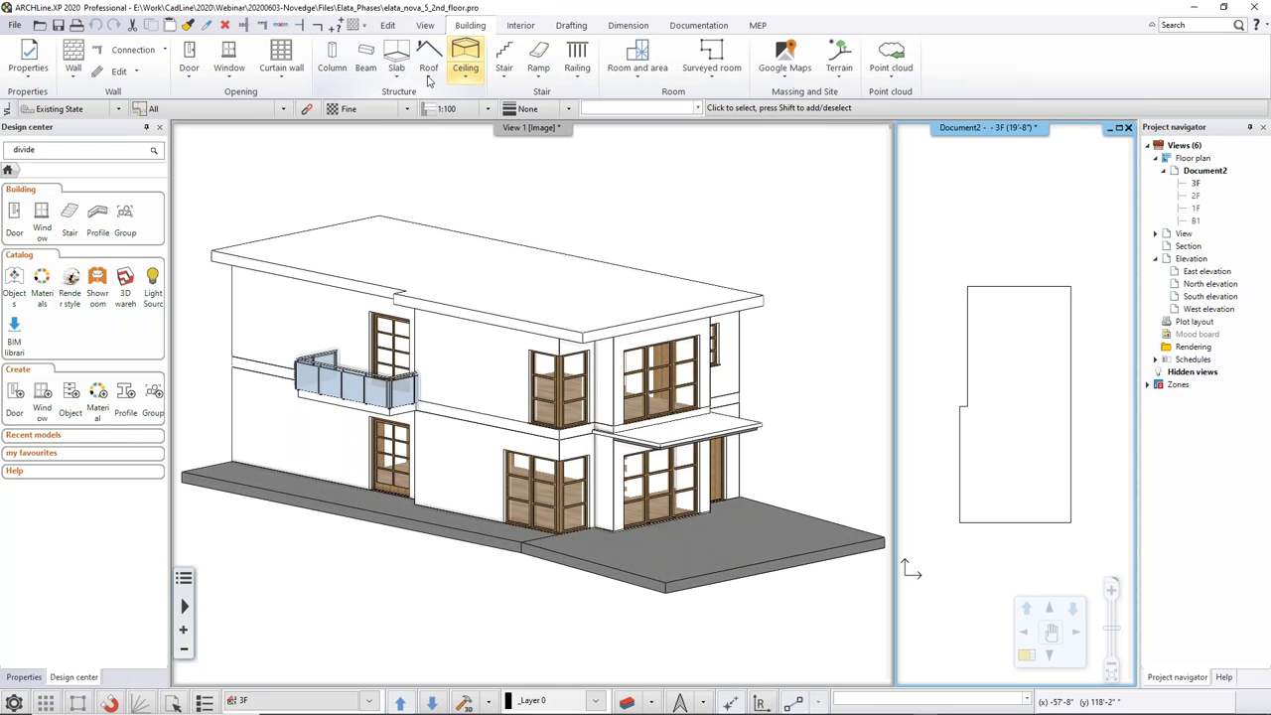
click(428, 71)
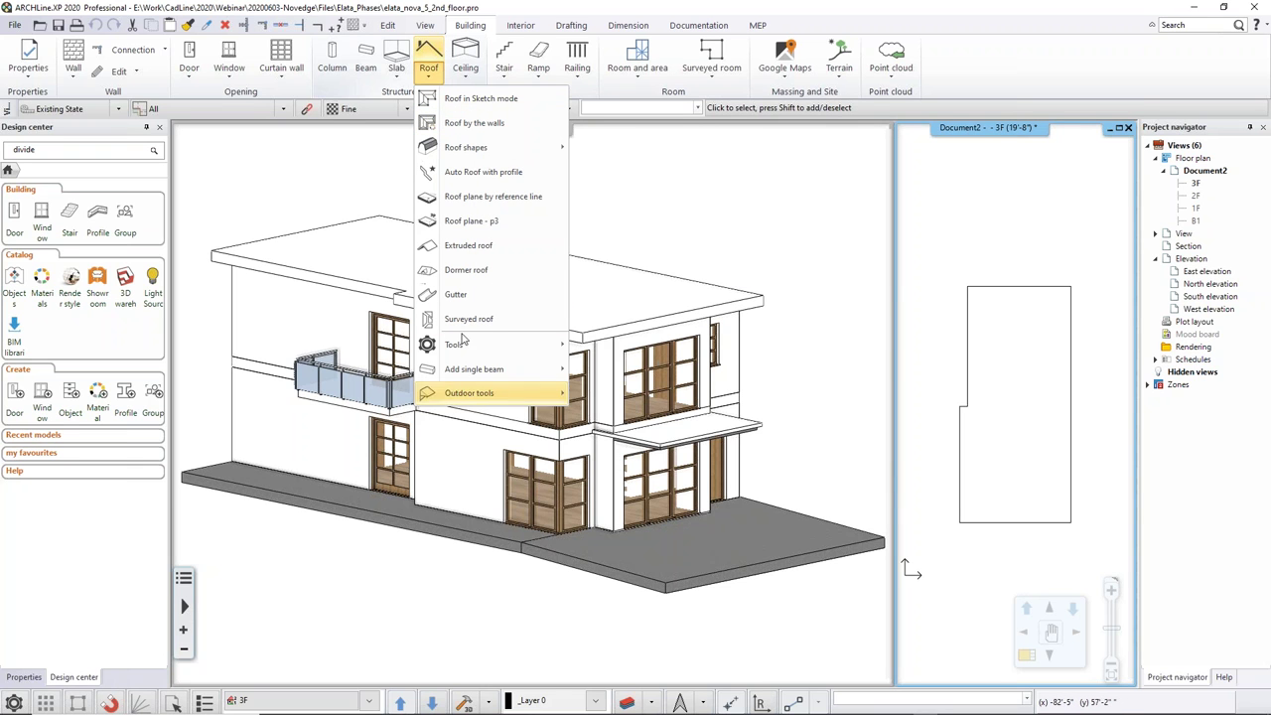
click(480, 99)
click(968, 288)
click(1070, 288)
click(1070, 523)
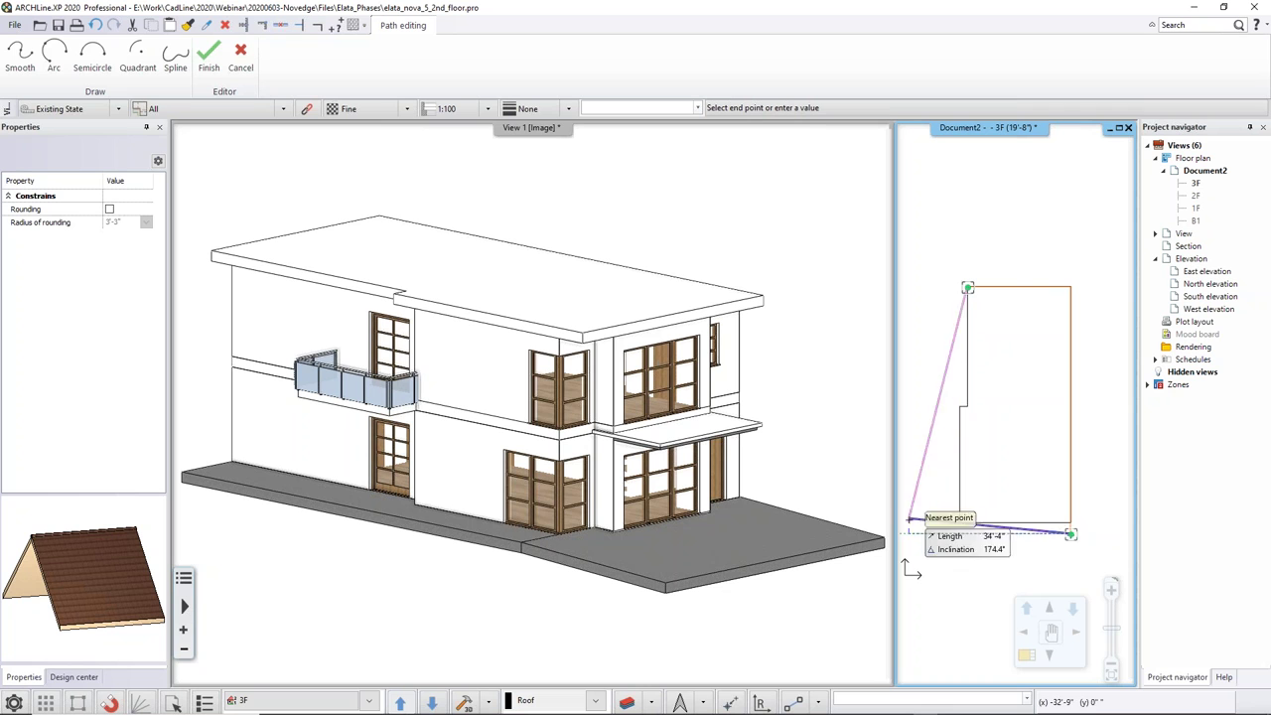
click(97, 26)
key(ctrl+z)
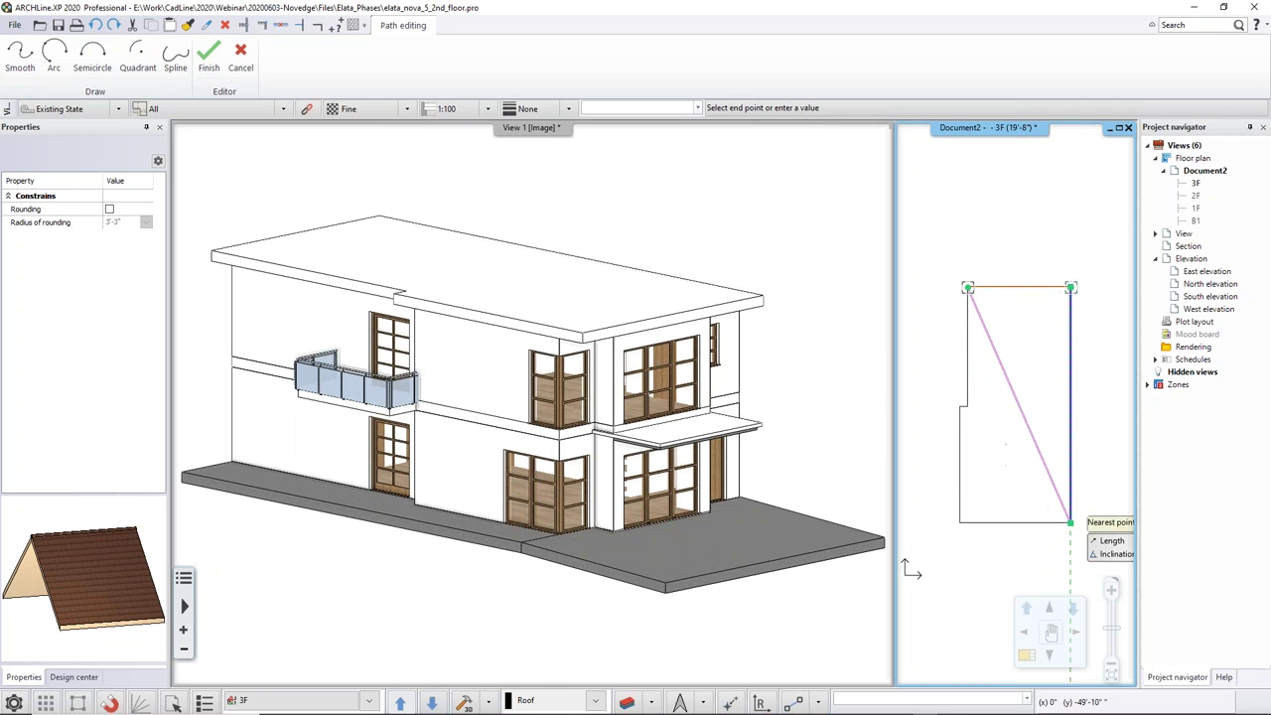
click(968, 407)
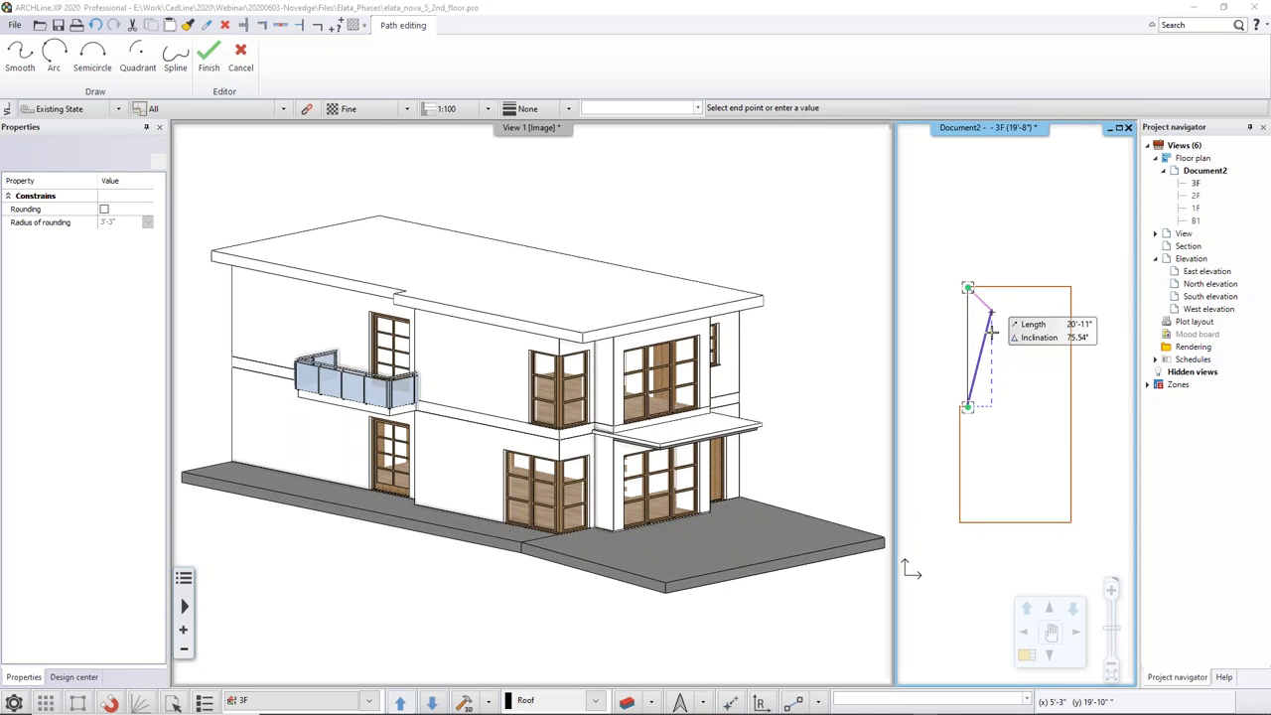
key(Return)
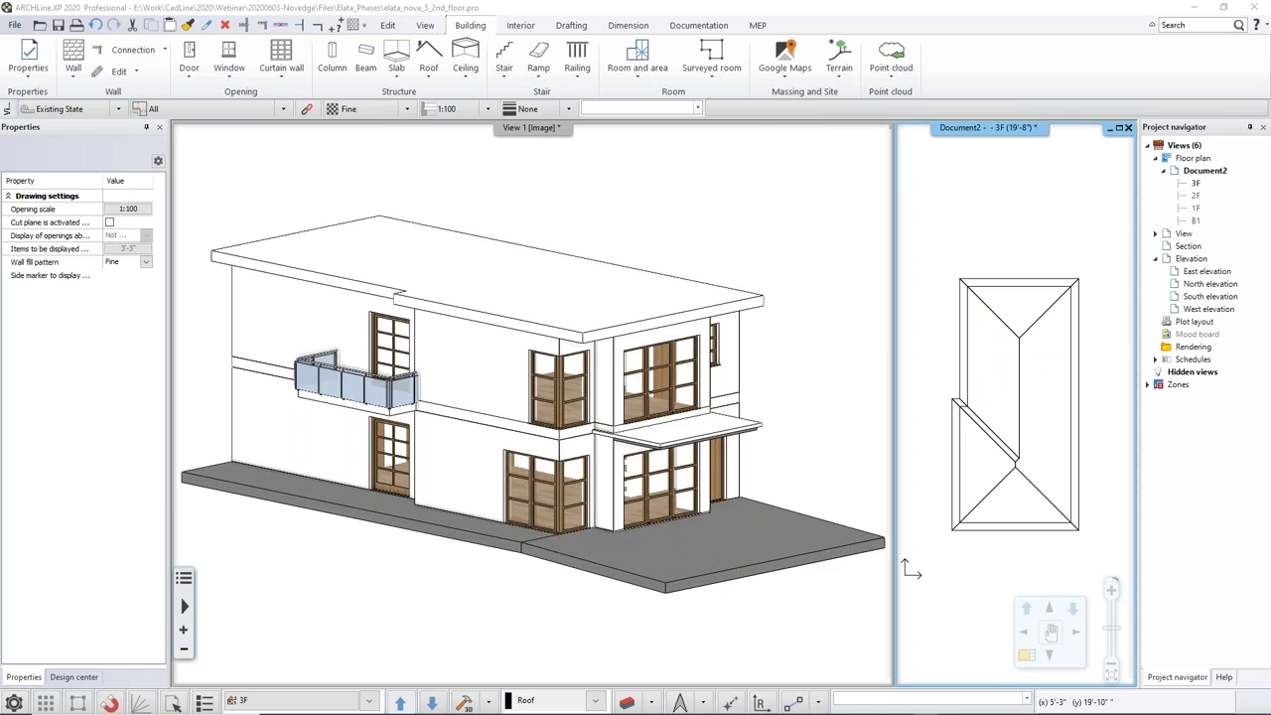
Step: Set the elevation of the roof's reference point C to 0
drag(863, 422, 829, 442)
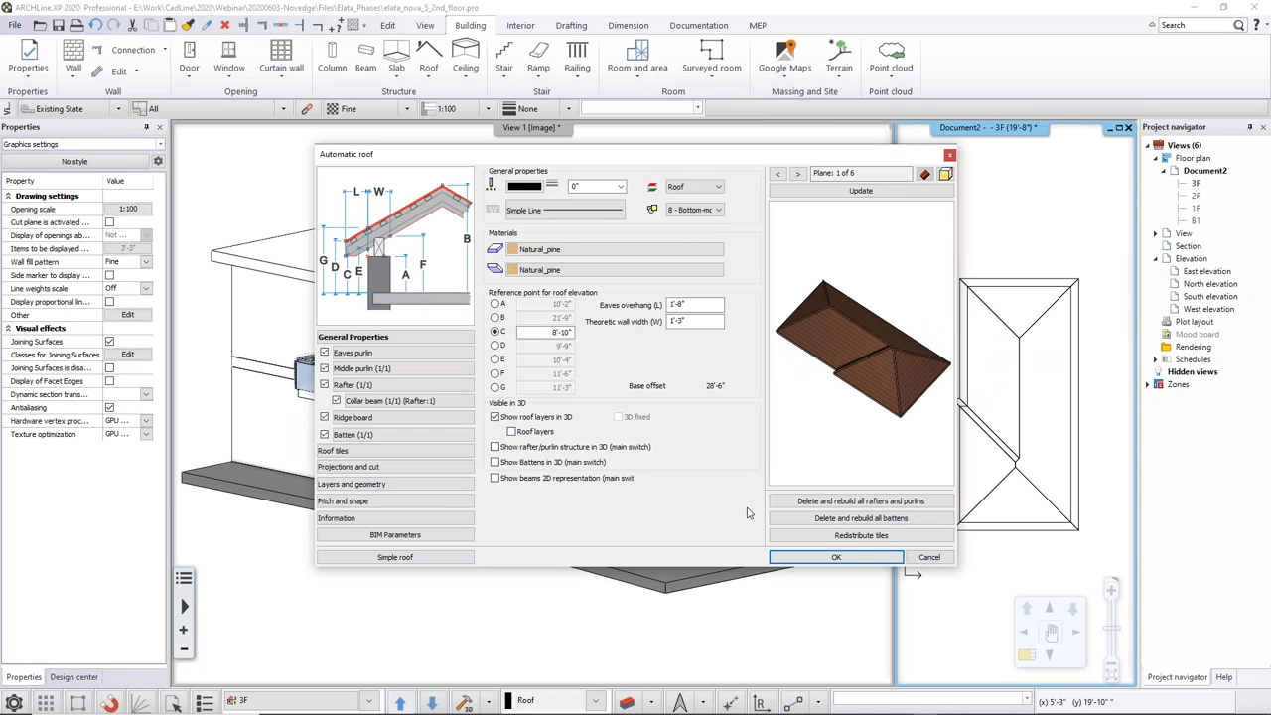
double_click(564, 332)
text(0)
click(349, 355)
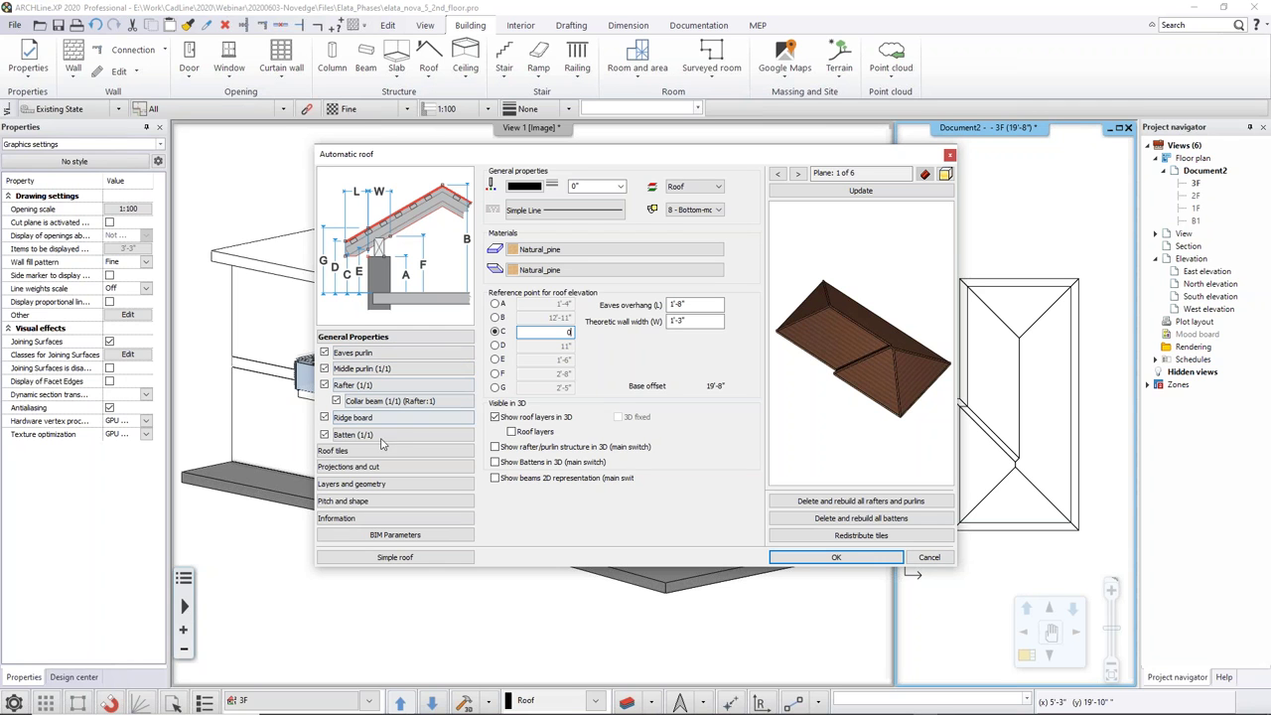
Step: Give the roof tiles the Roof_Blind_Coal material, keep the ridge tiles, turn off the valley tiles and update the preview
click(343, 452)
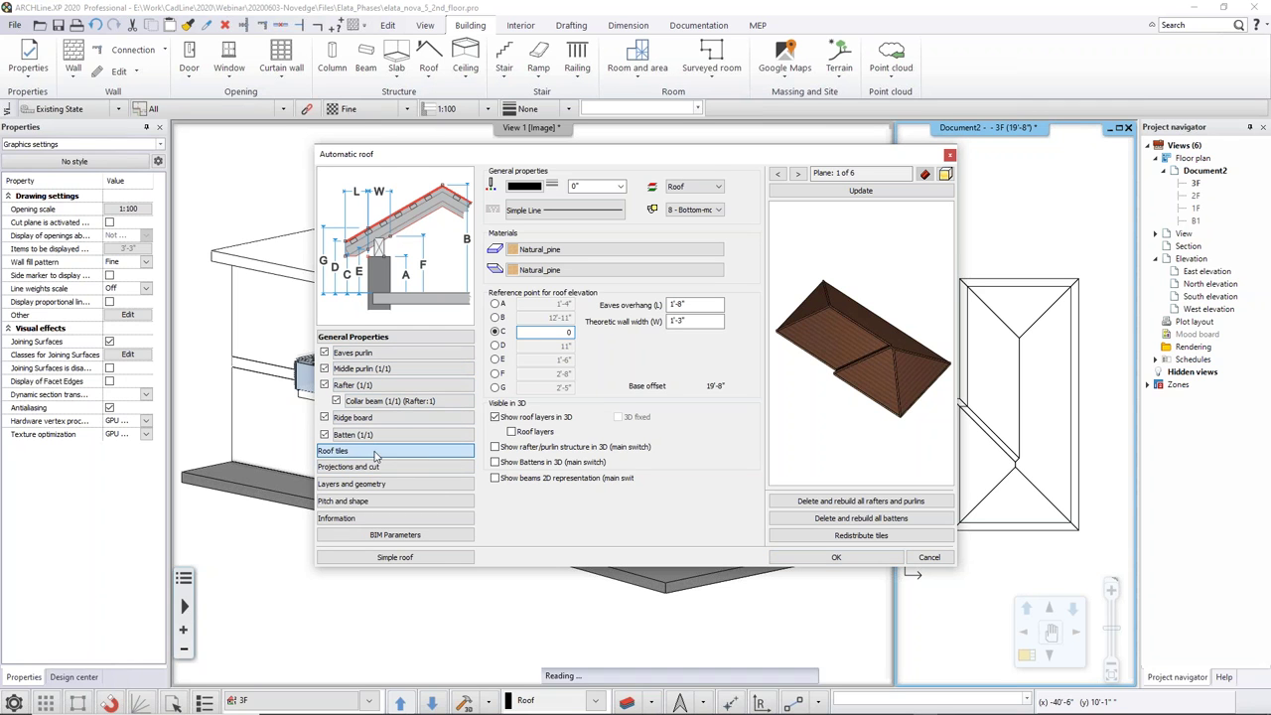
click(494, 259)
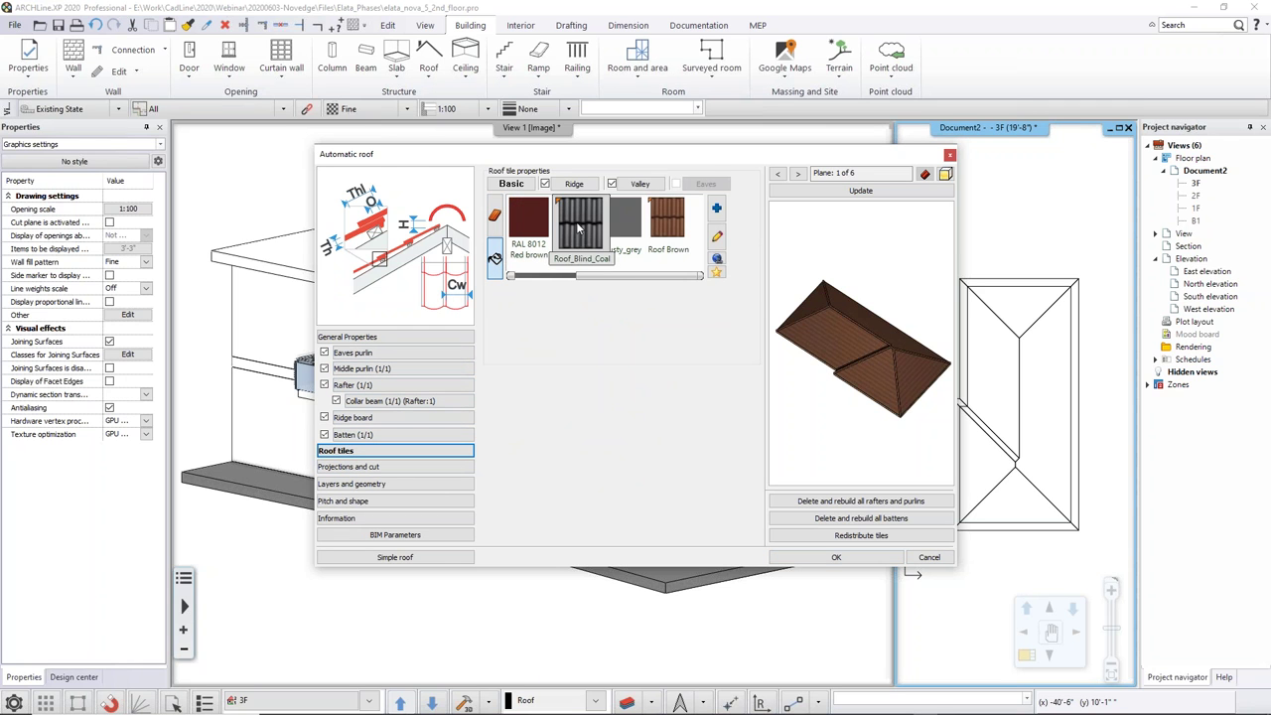
click(575, 184)
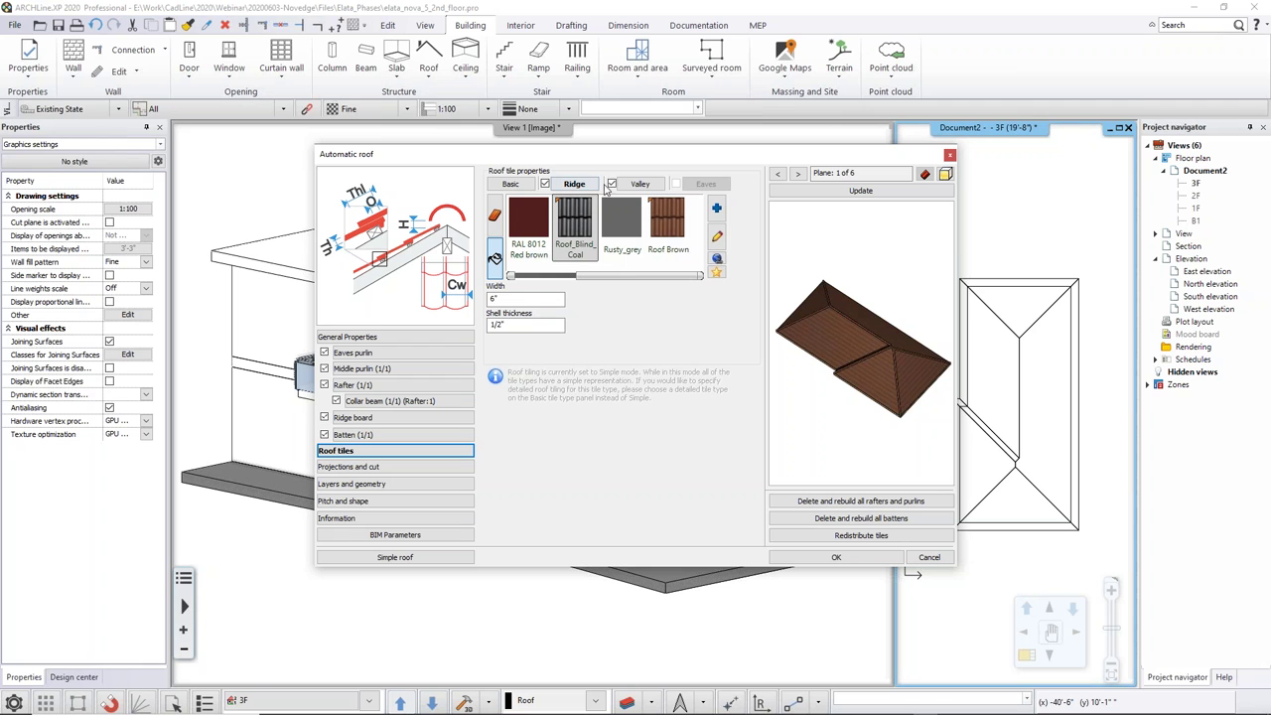
click(612, 185)
click(865, 193)
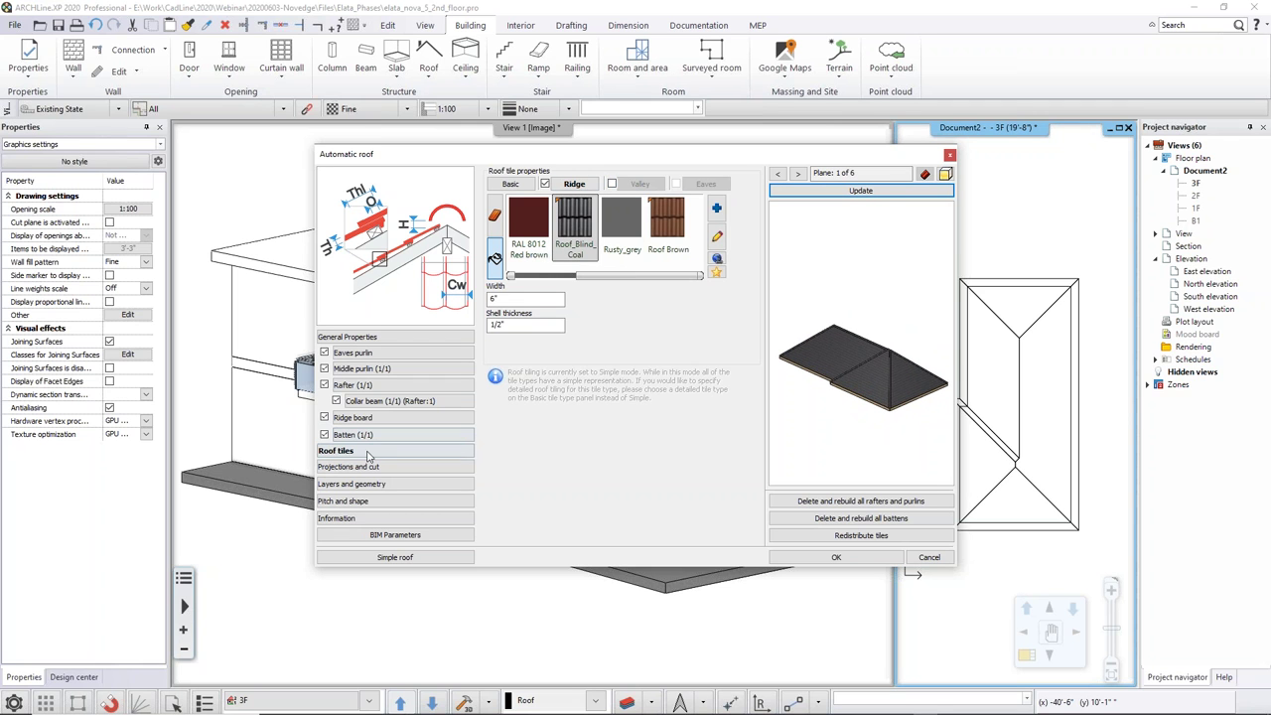
Step: Change roof plane 5, the long east side, to a gable end and update the preview
click(340, 502)
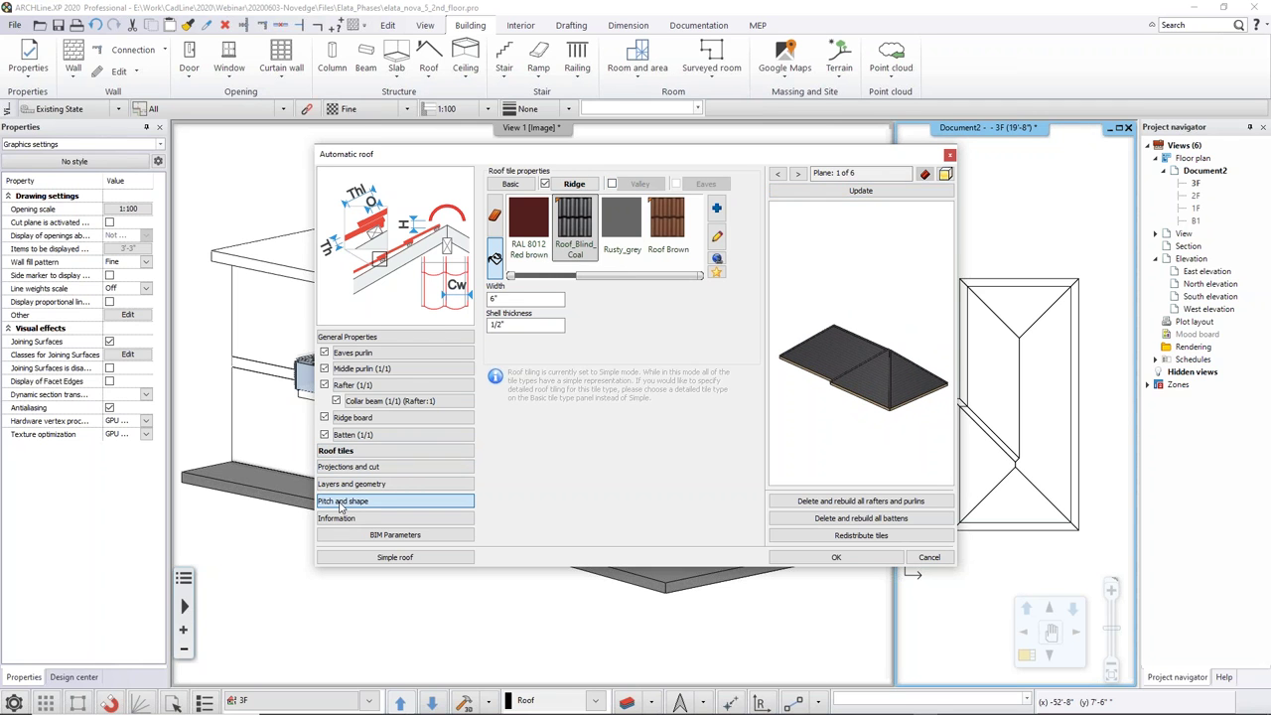
click(625, 226)
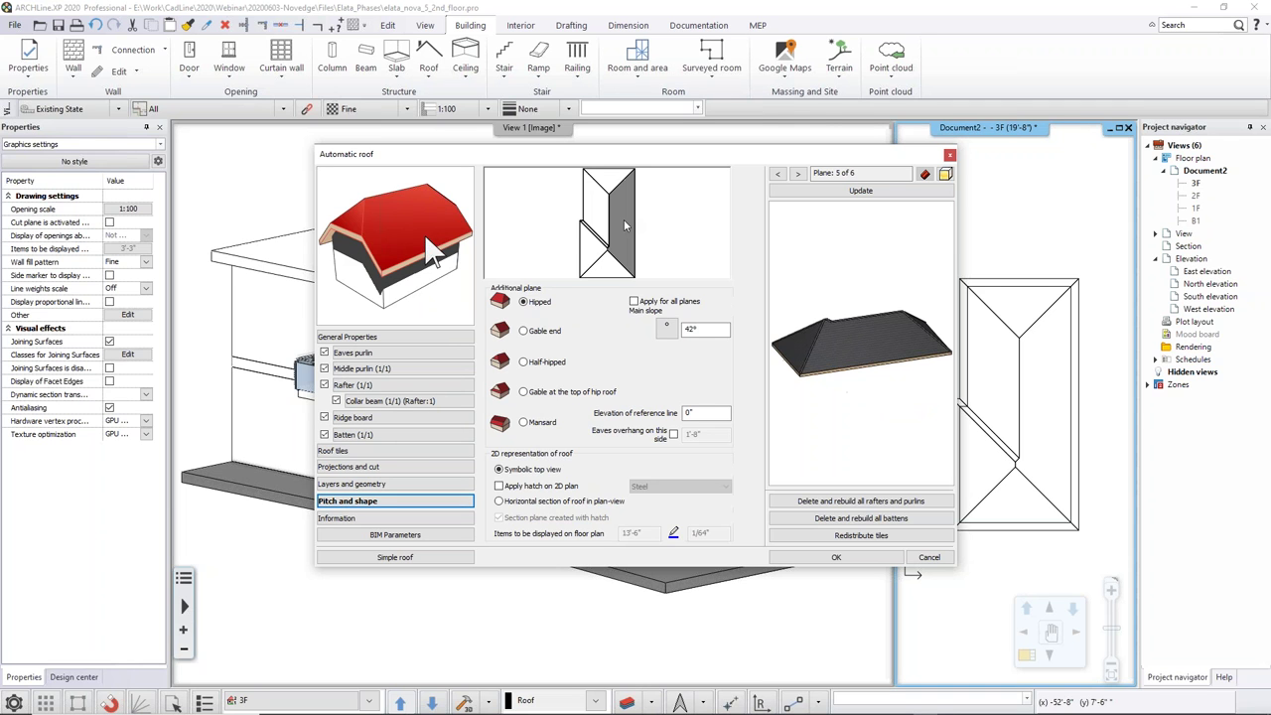
drag(586, 158, 582, 436)
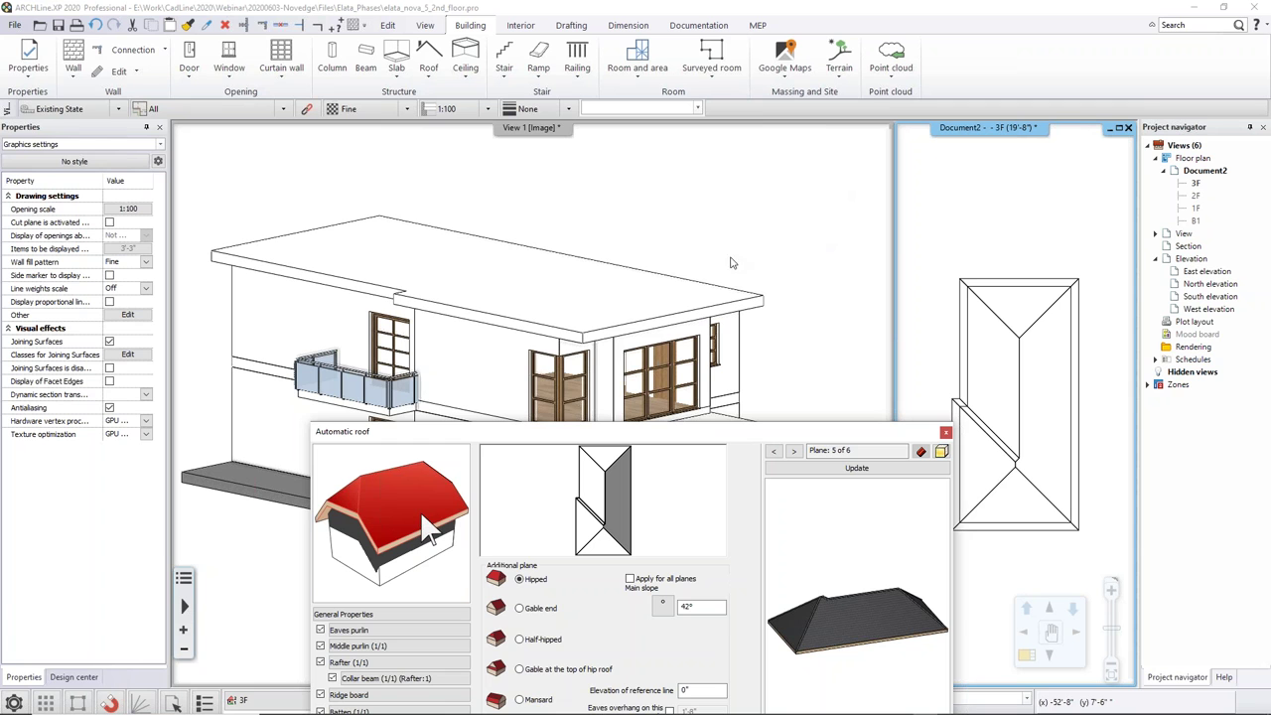
drag(714, 432, 751, 167)
click(561, 343)
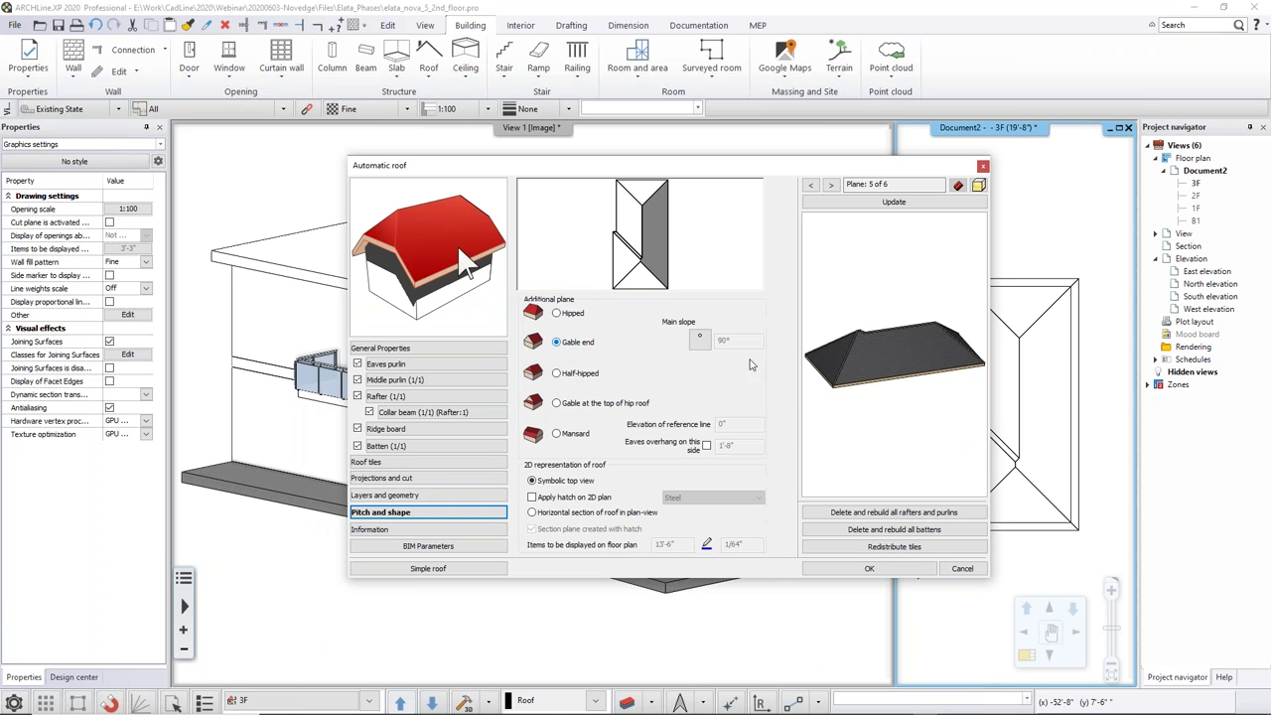
click(894, 202)
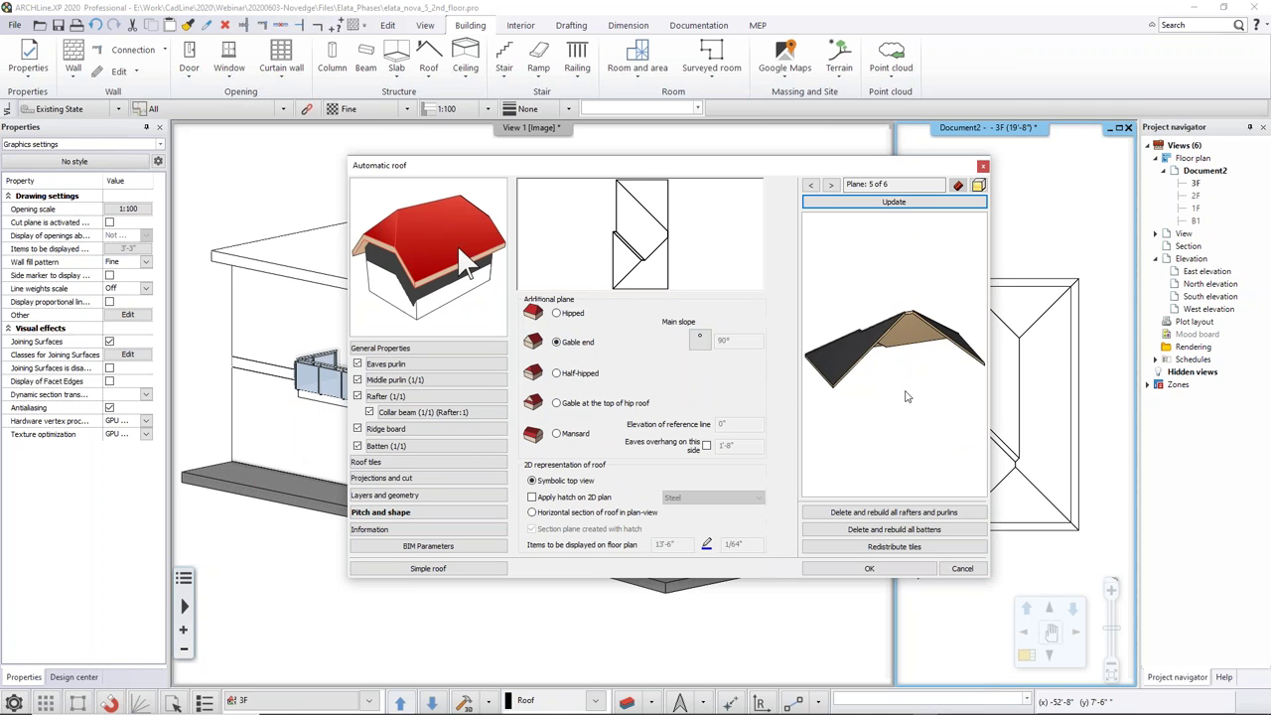
Step: Set the main slope to 25° for all roof planes and update the preview
click(634, 239)
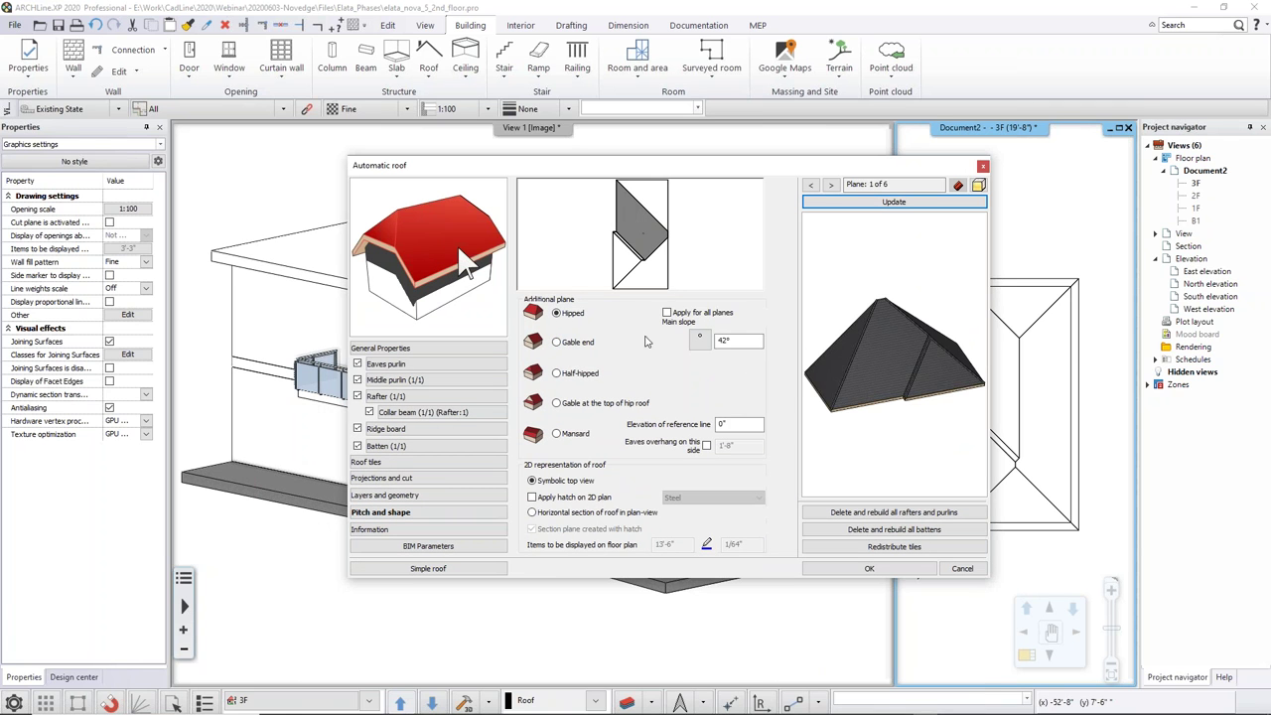
click(666, 313)
text(25)
click(892, 205)
Step: Set the main slope of roof plane 3, on the west side of the projecting part, to 35°
click(652, 210)
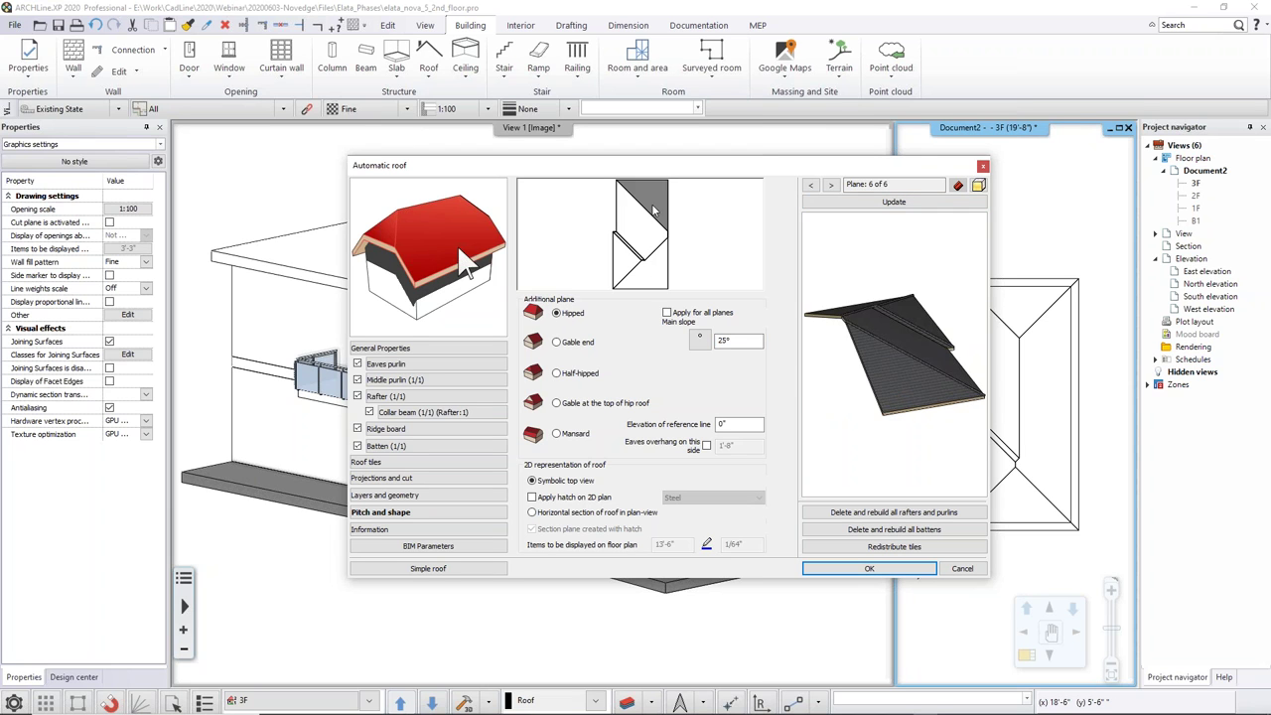
click(620, 263)
double_click(724, 341)
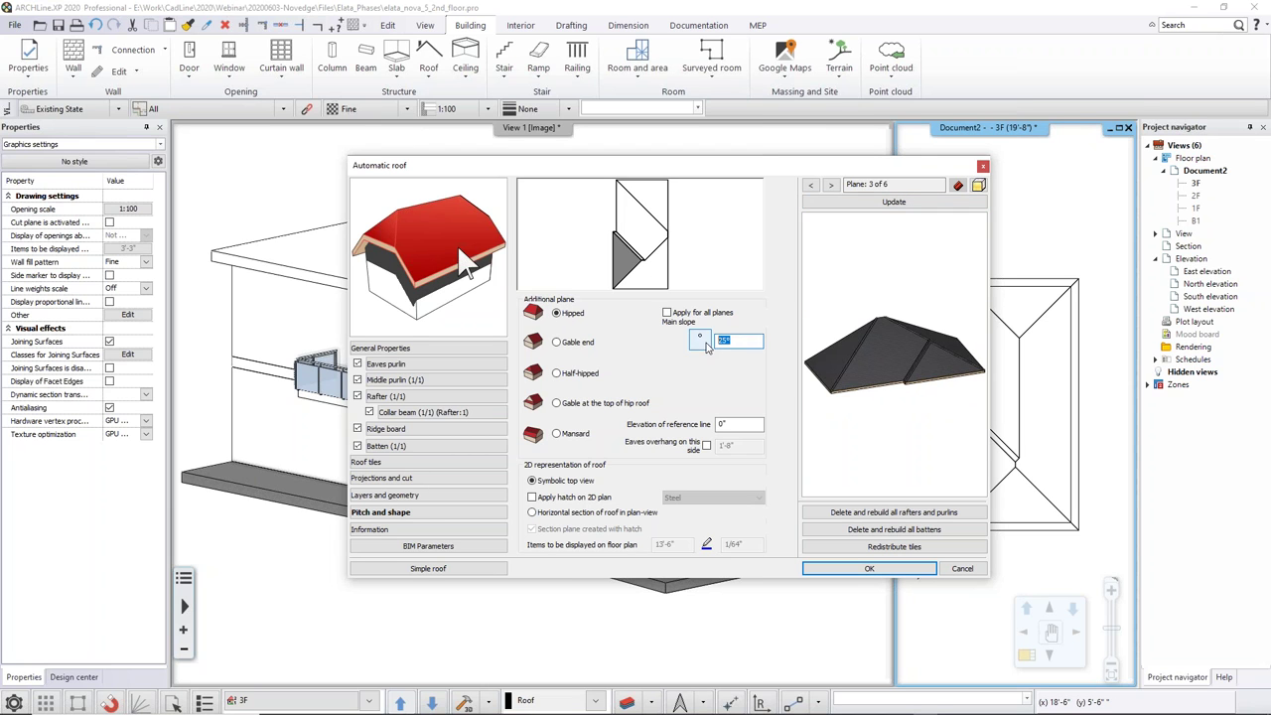
text(35)
click(865, 202)
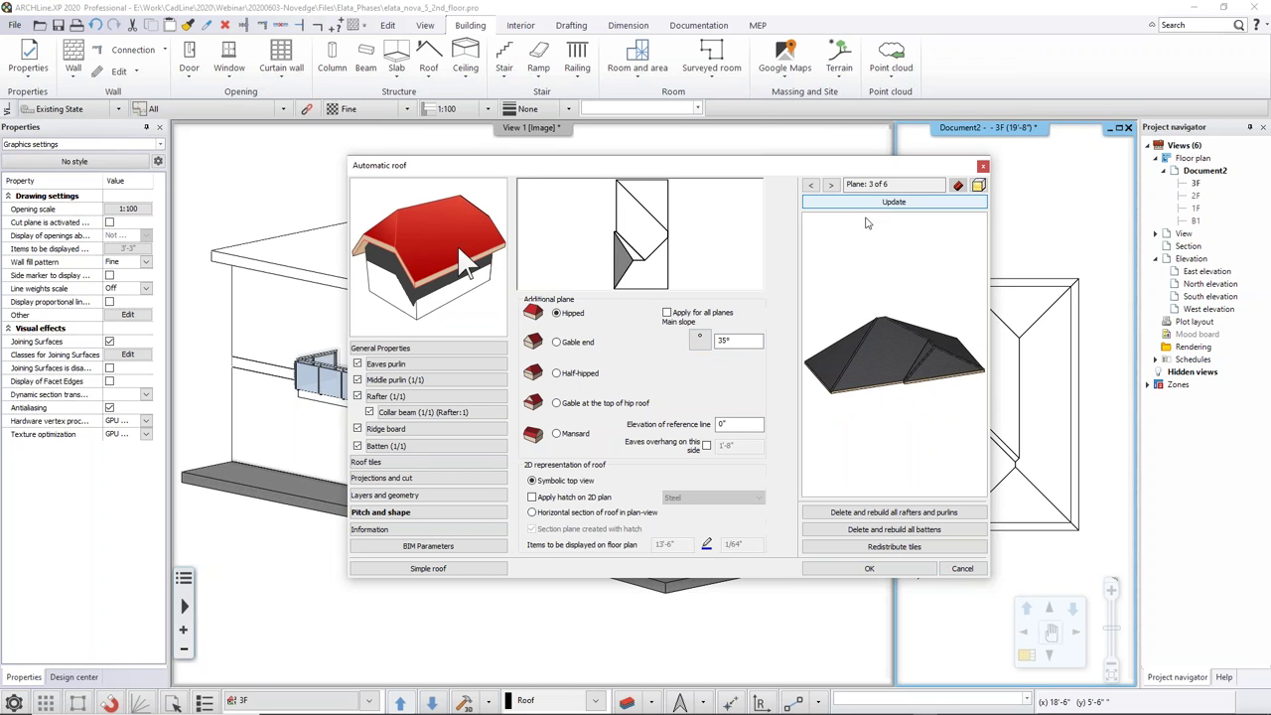
Step: Set the main slope of roof plane 1, the large west plane, to 35° and create the roof
click(641, 236)
double_click(715, 341)
text(35)
click(871, 203)
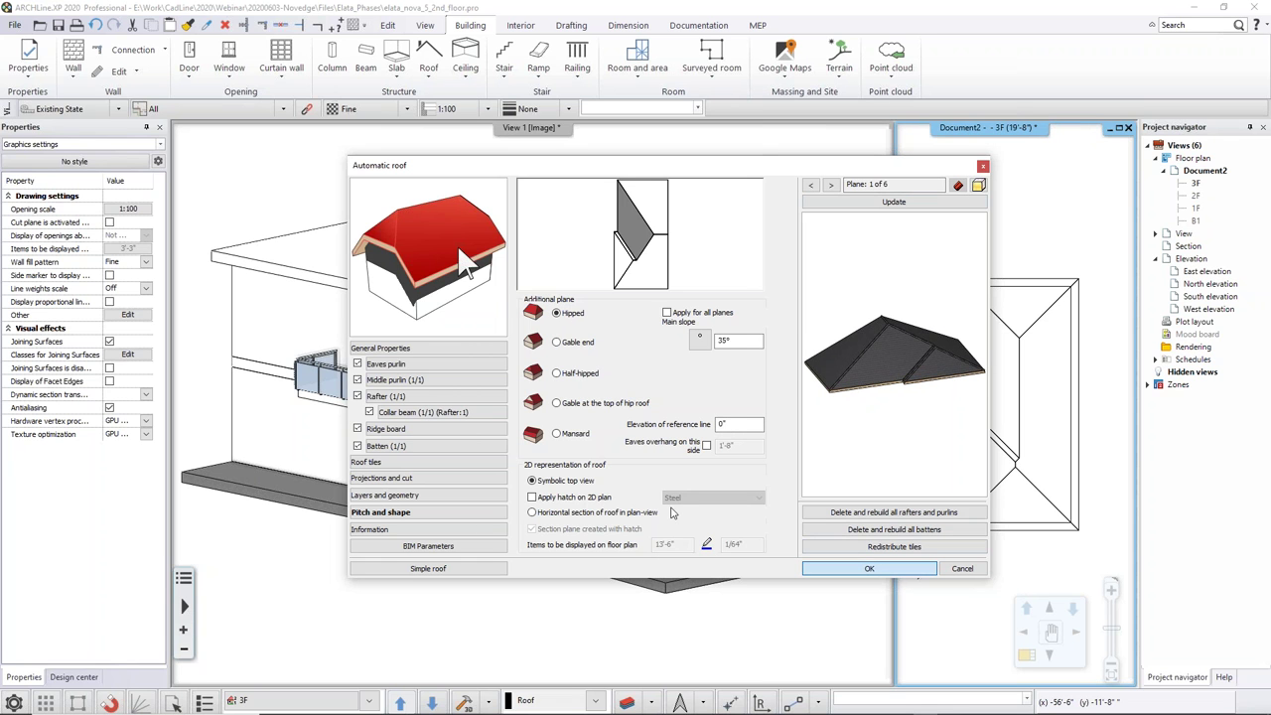
click(898, 567)
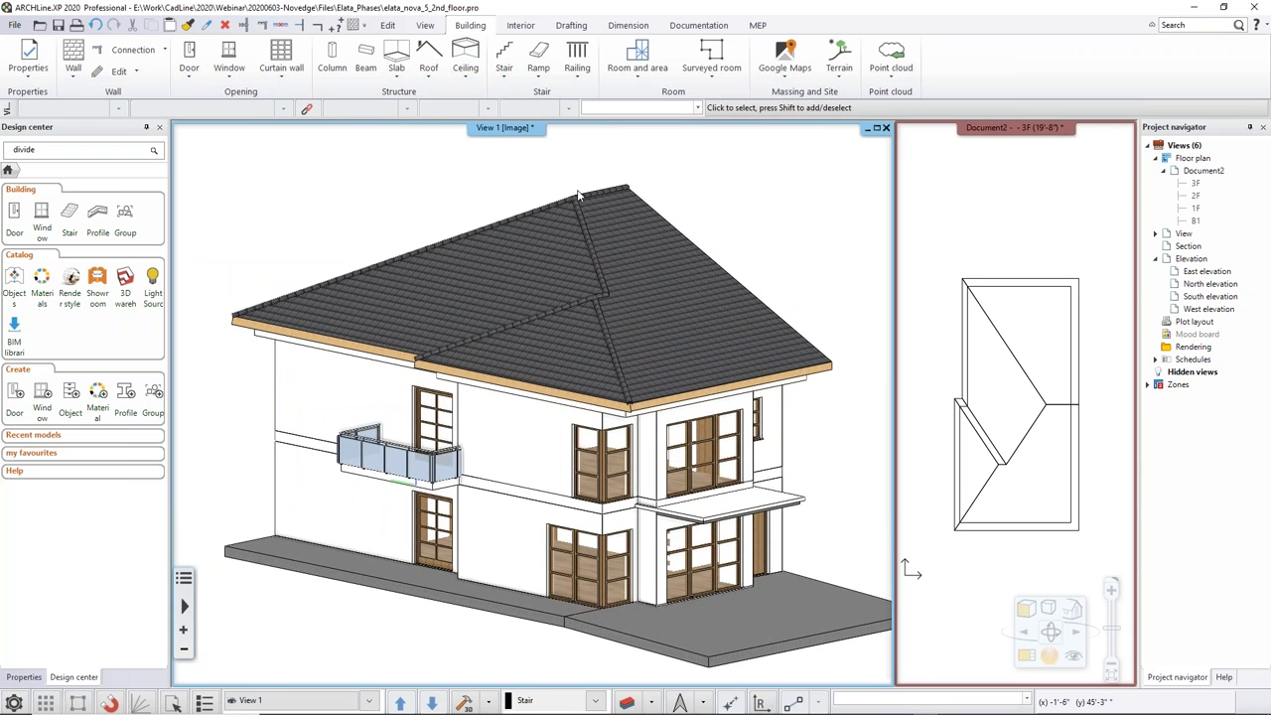
Step: Start a gutter along the roof's eaves, keeping the rectangular section profile and applying the Metal2 material
click(433, 78)
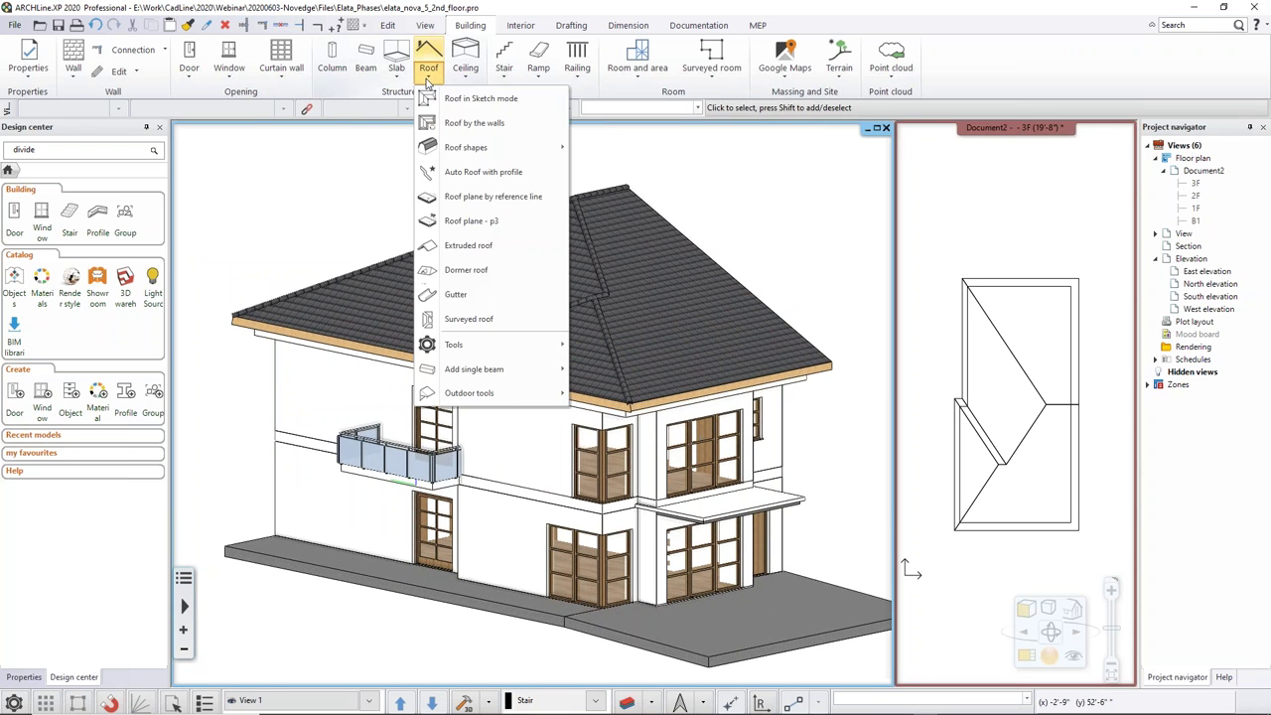
click(455, 296)
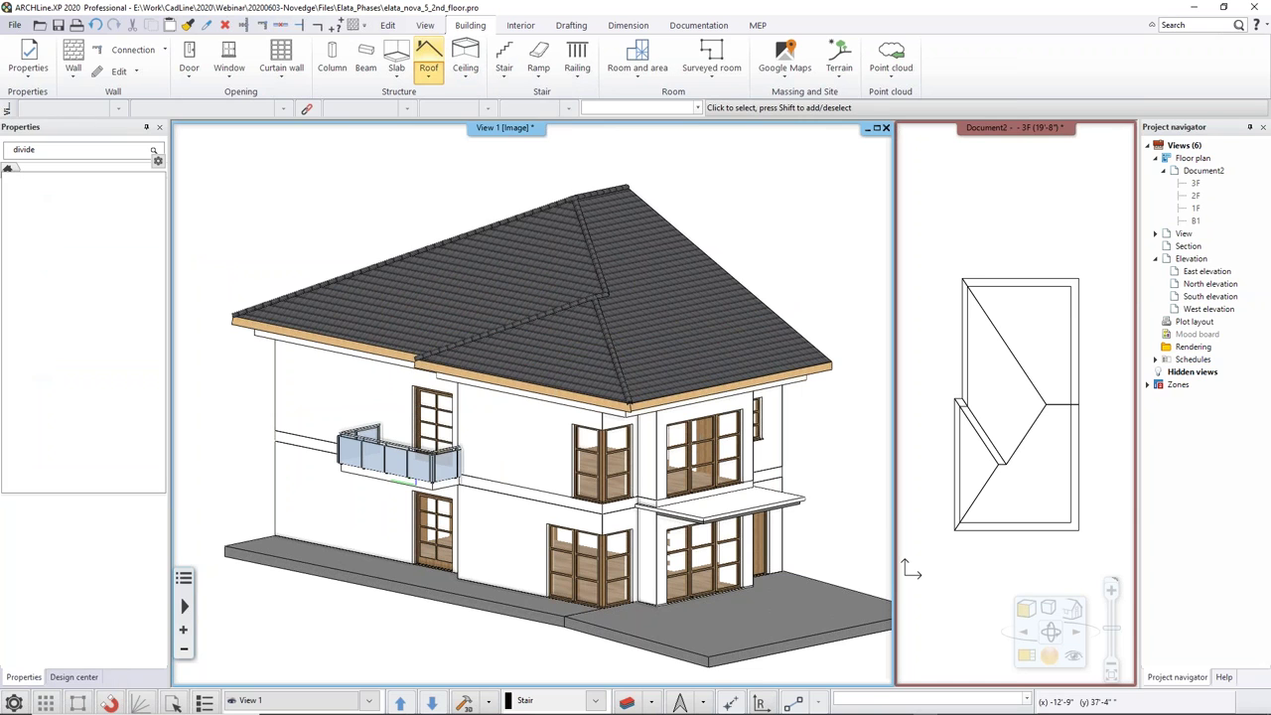
click(529, 378)
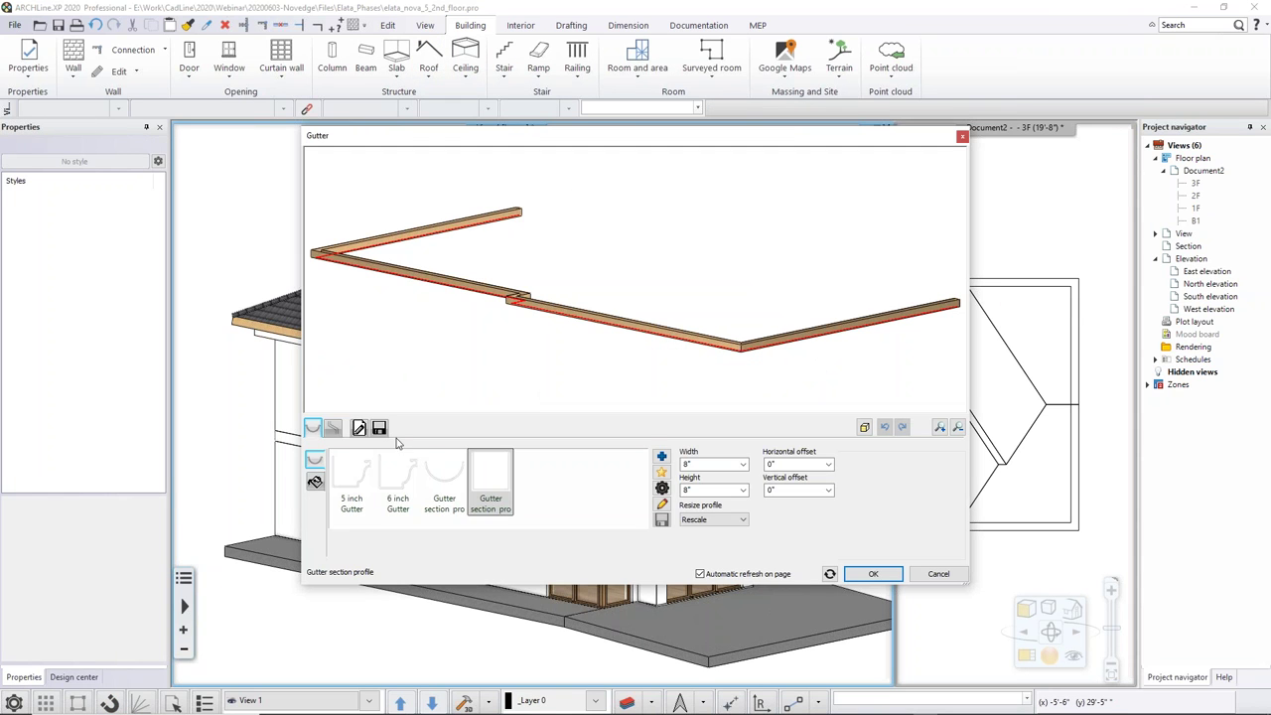
click(314, 481)
click(350, 480)
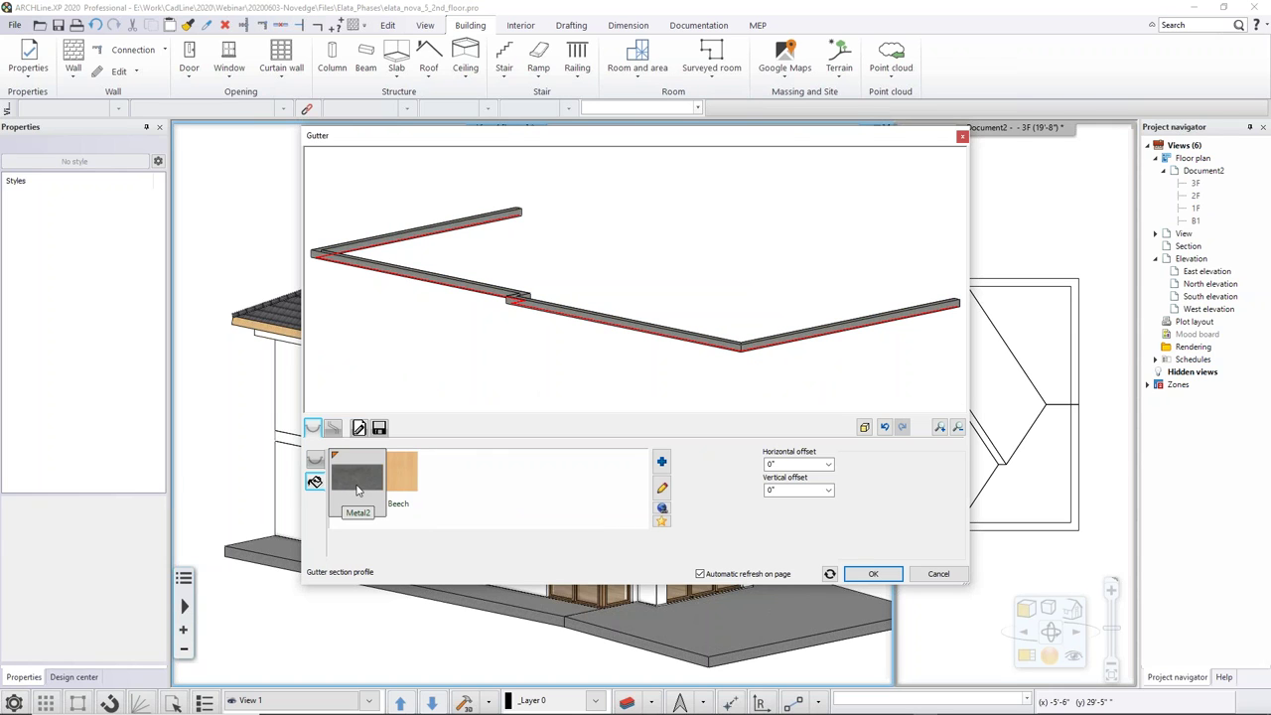
click(314, 460)
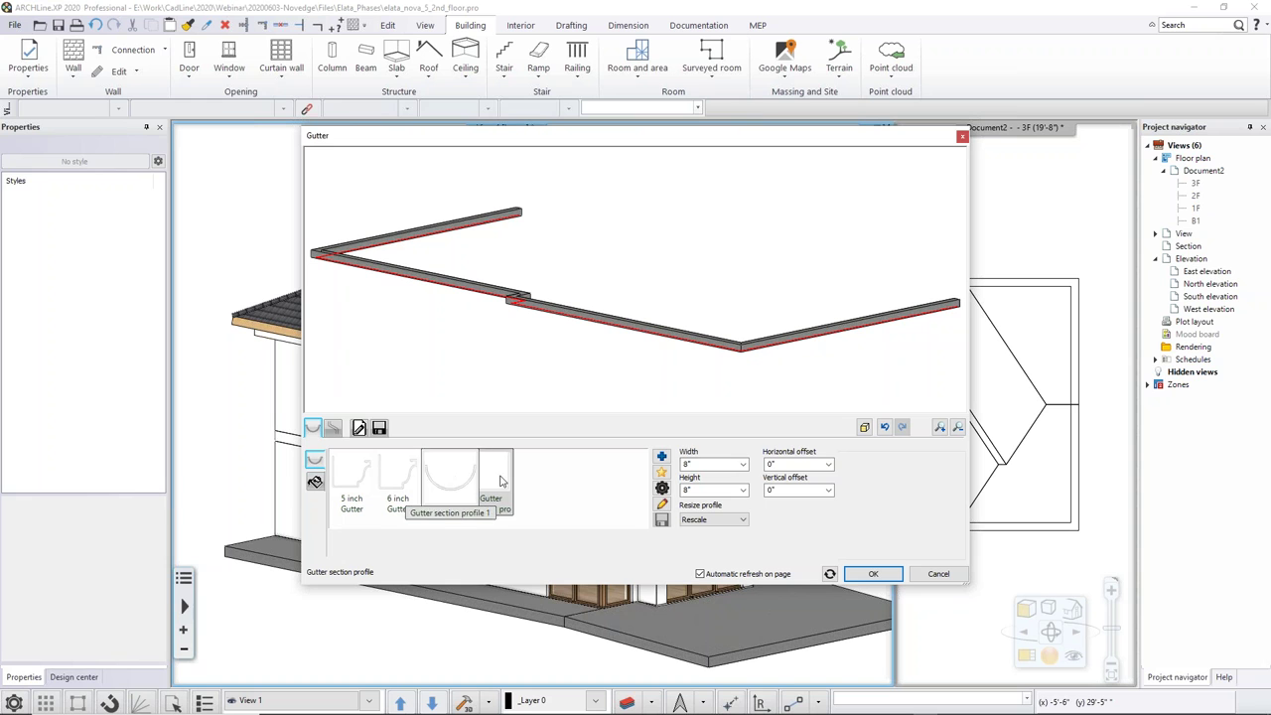
Step: Set the gutter's horizontal offset to 4" and its vertical offset to -8"
click(786, 465)
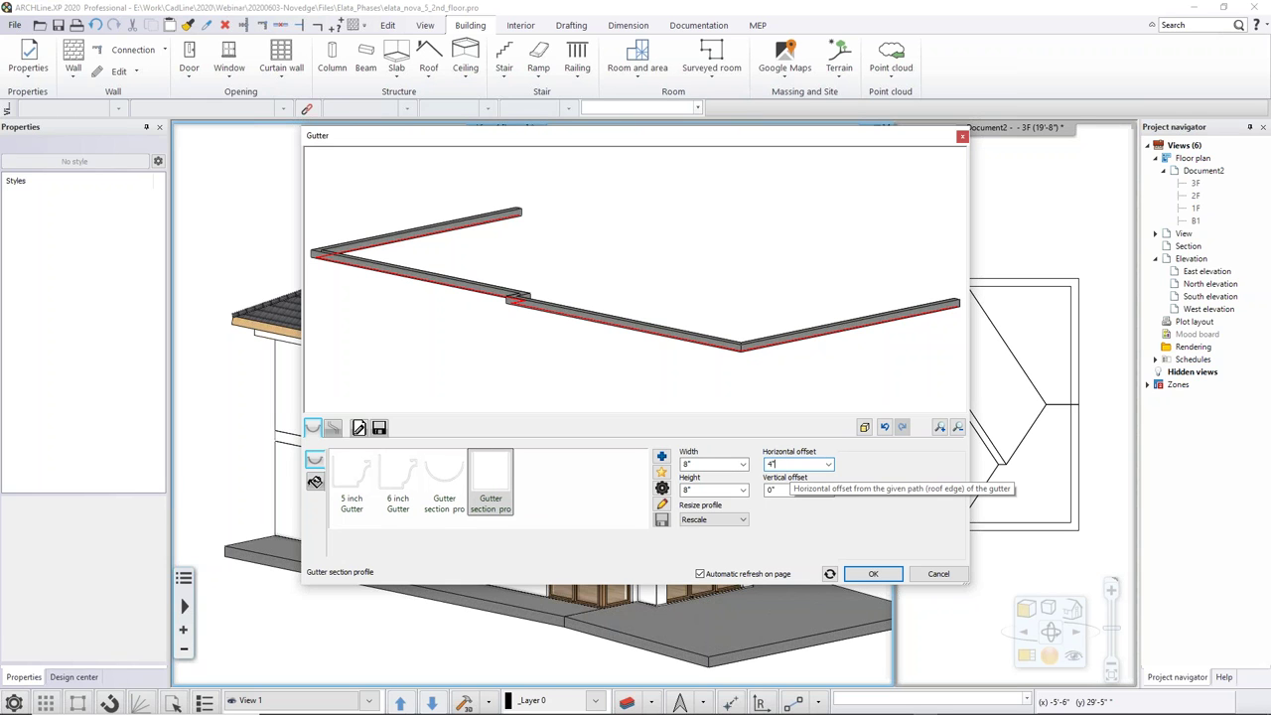
text(4)
key(Return)
click(786, 491)
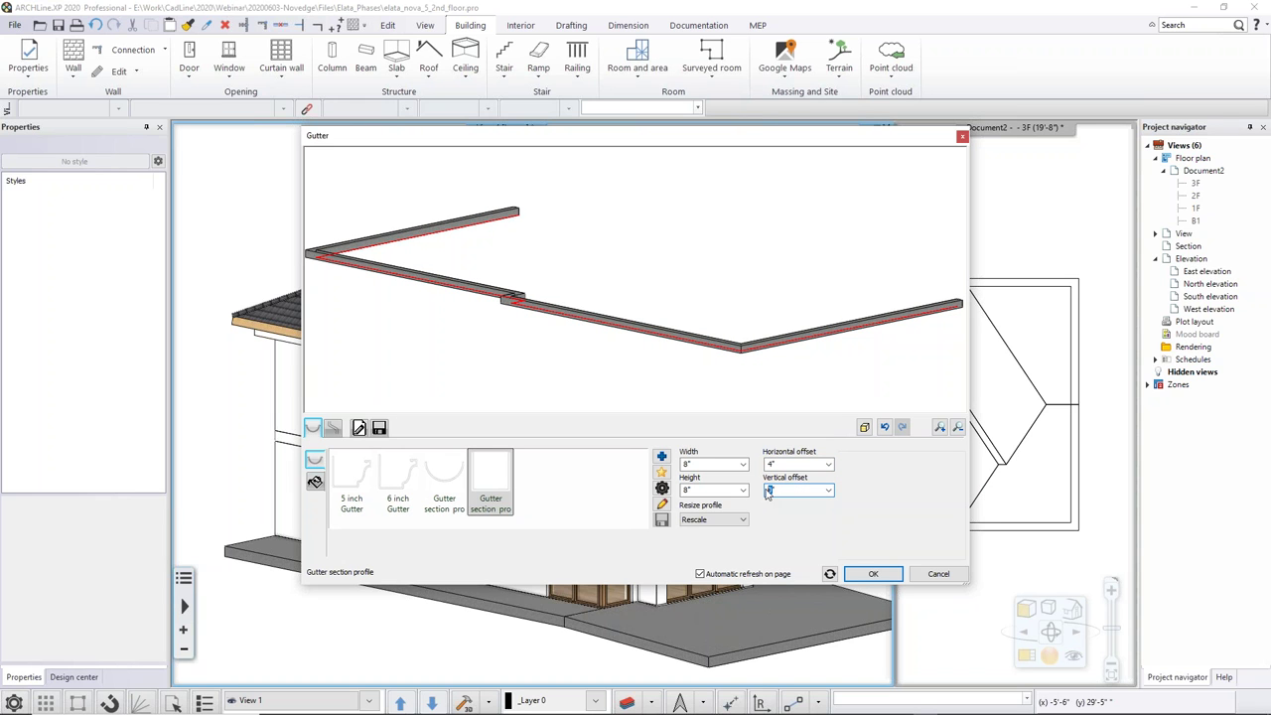
key(Return)
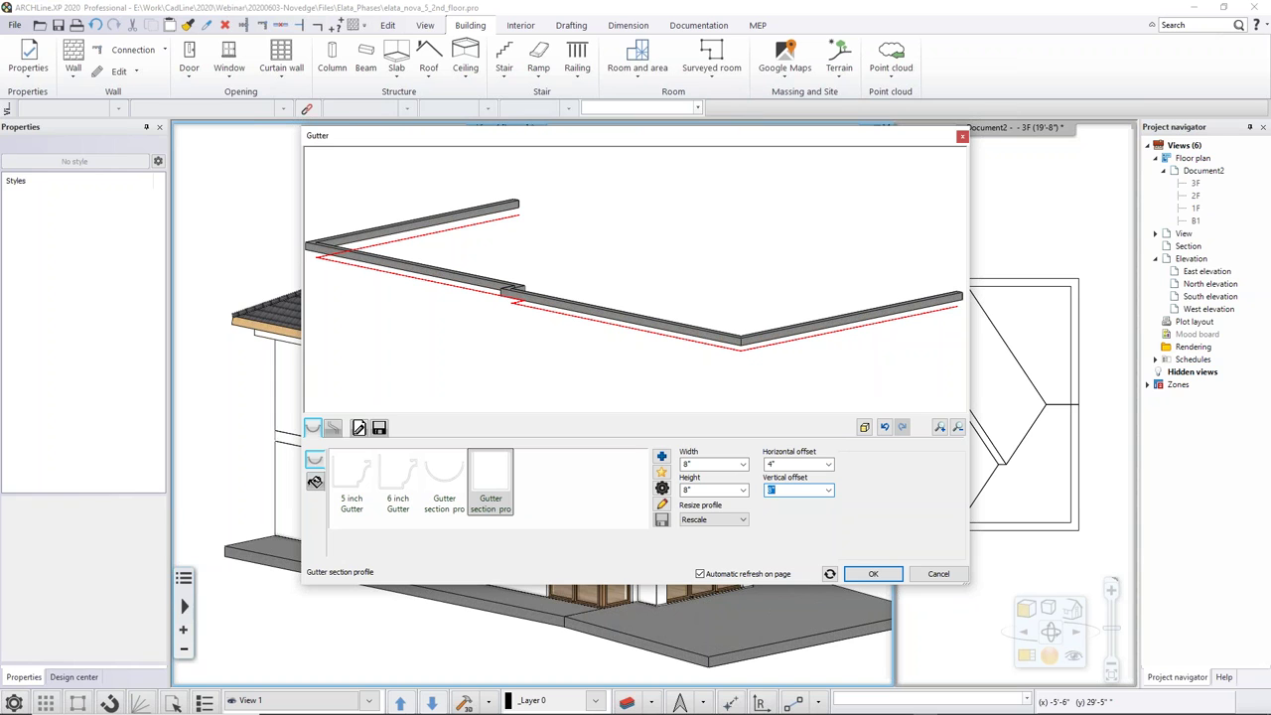
key(Return)
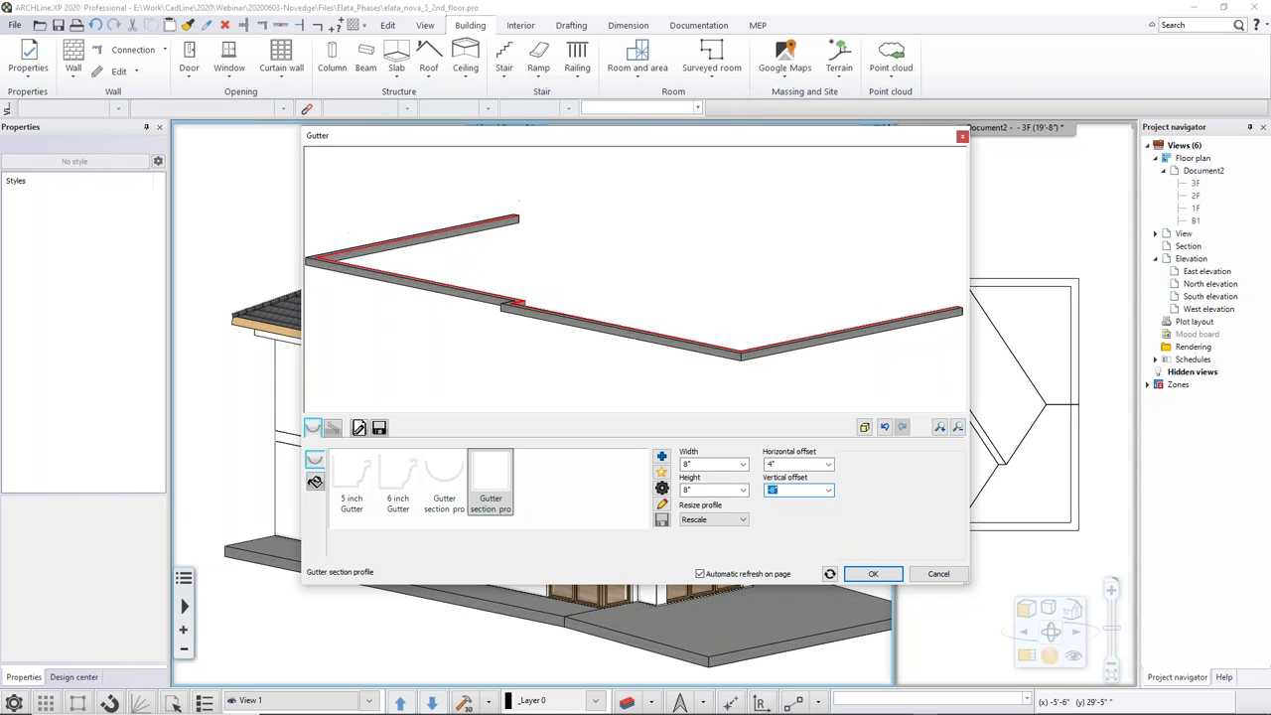
drag(667, 260, 528, 343)
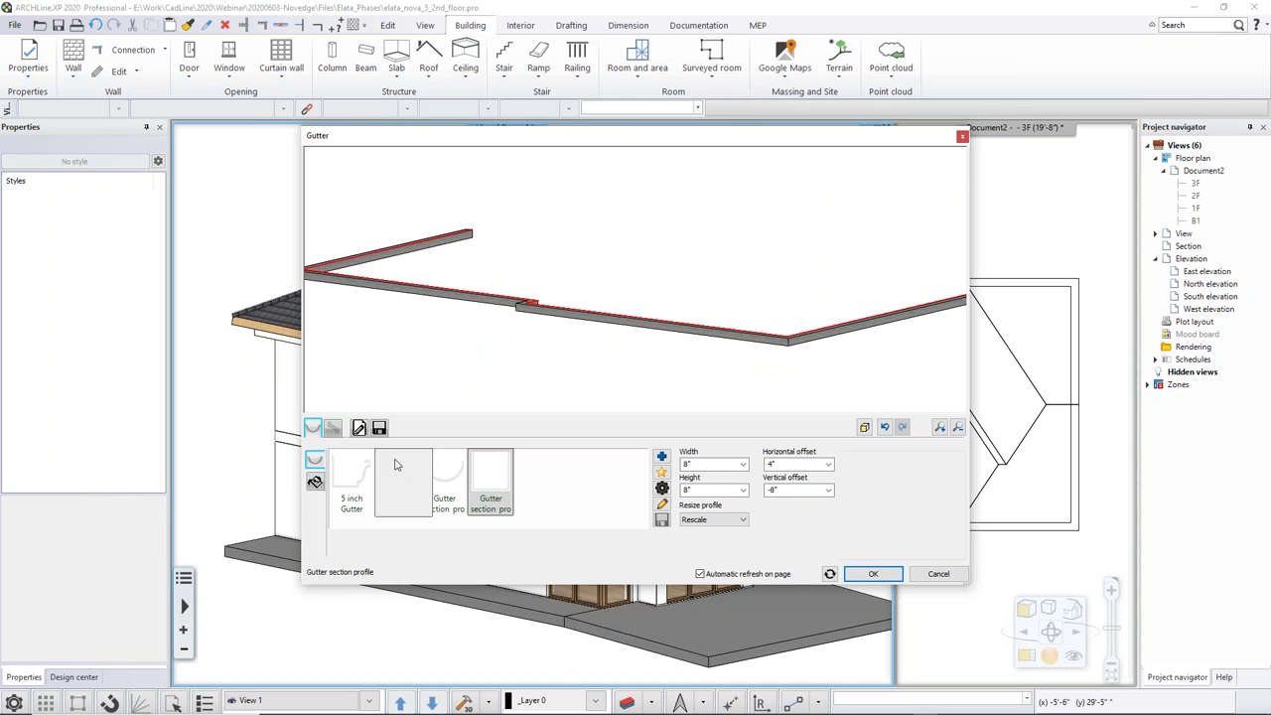
Step: Add a downspout with Downspout path 2 near the front corner, positioned 21' from the gutter's far end
click(334, 427)
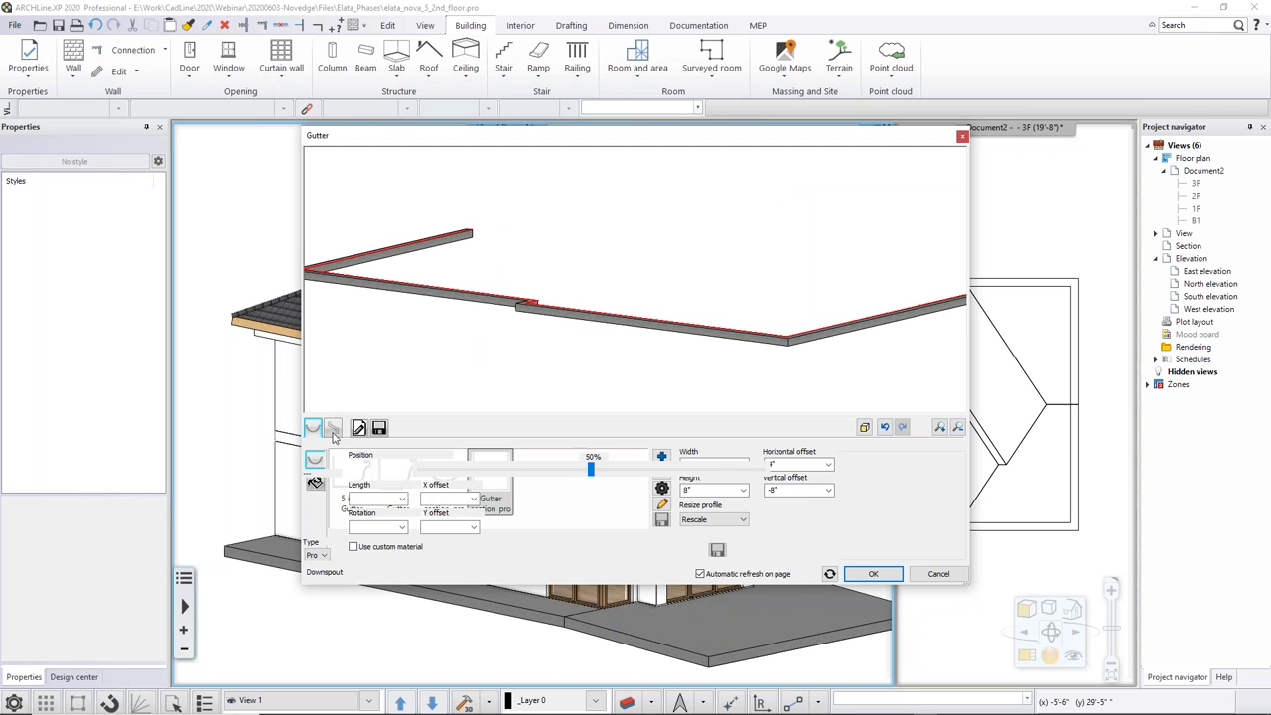
drag(591, 467, 696, 479)
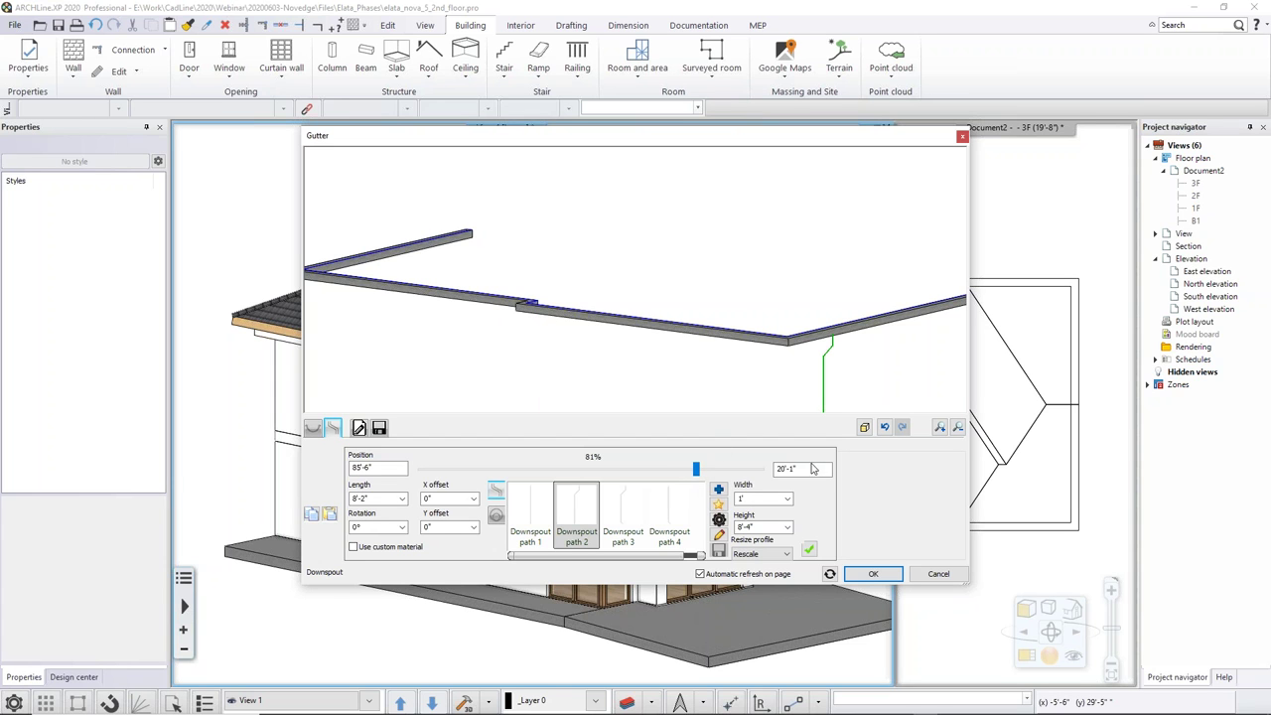
drag(806, 468, 779, 468)
text(21)
key(Return)
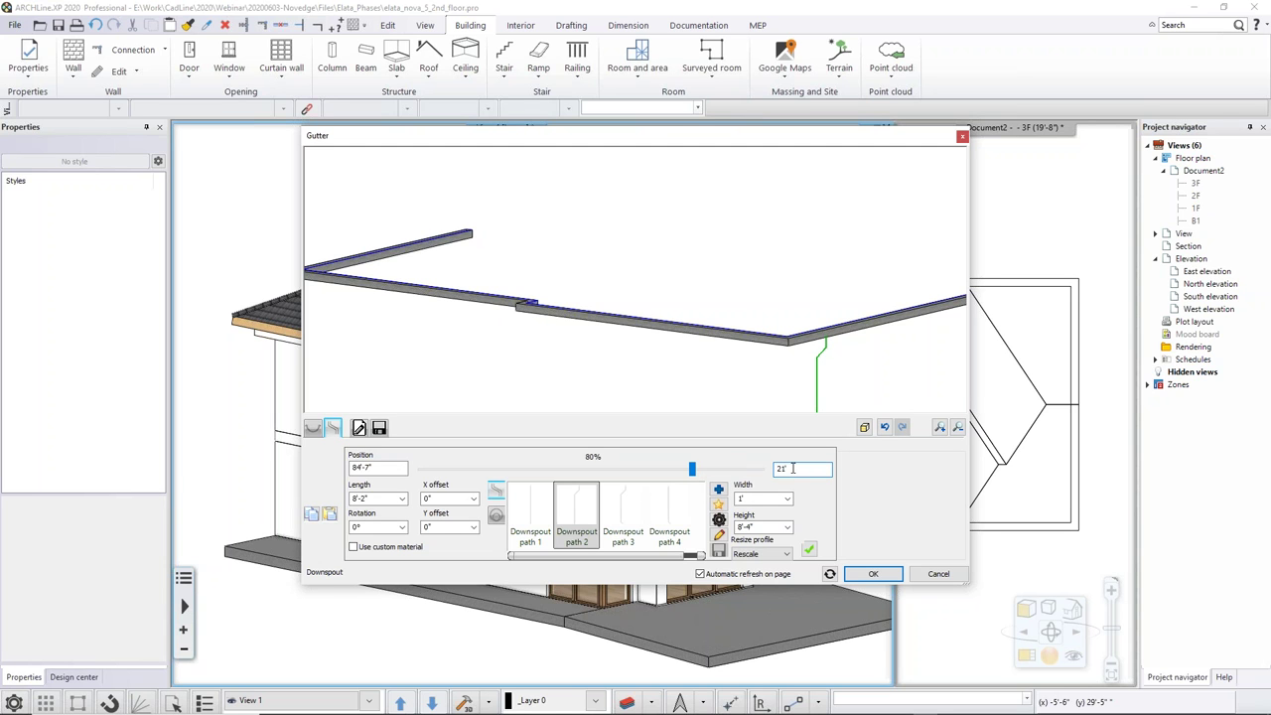
click(808, 548)
Step: Set the downspout's length to 16' and create the gutter on the roof
double_click(368, 499)
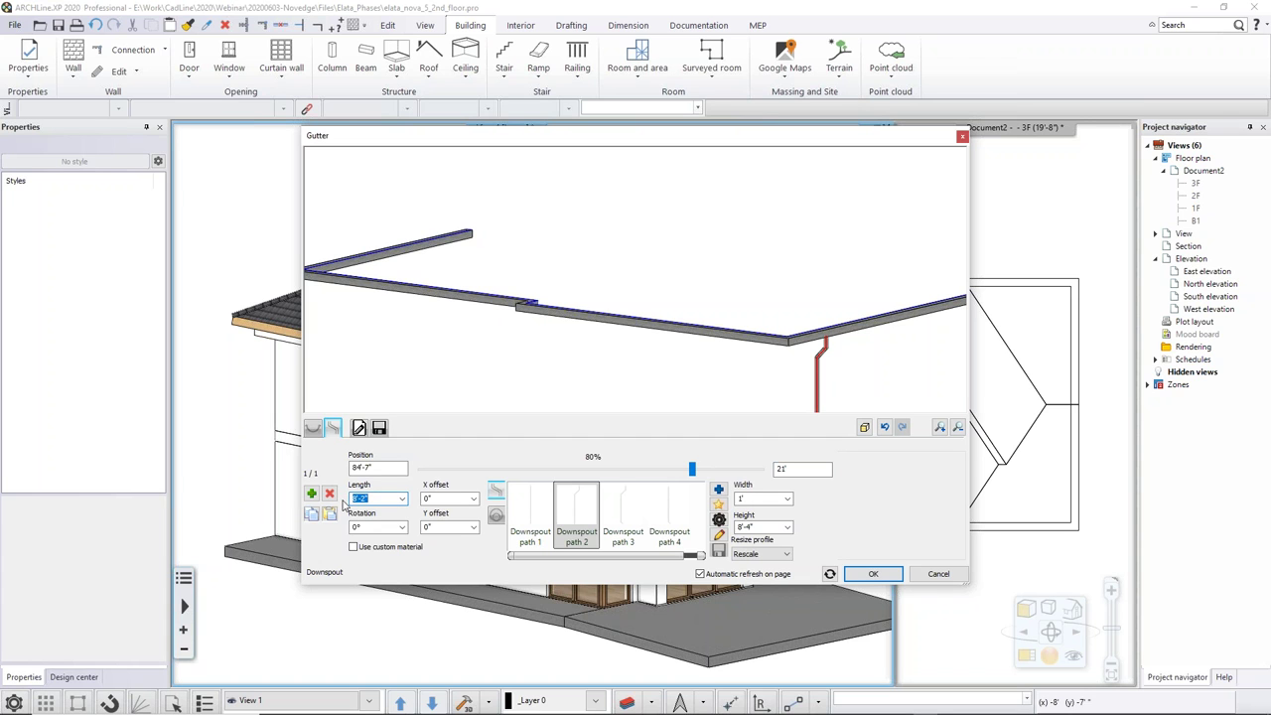
text(16)
key(Return)
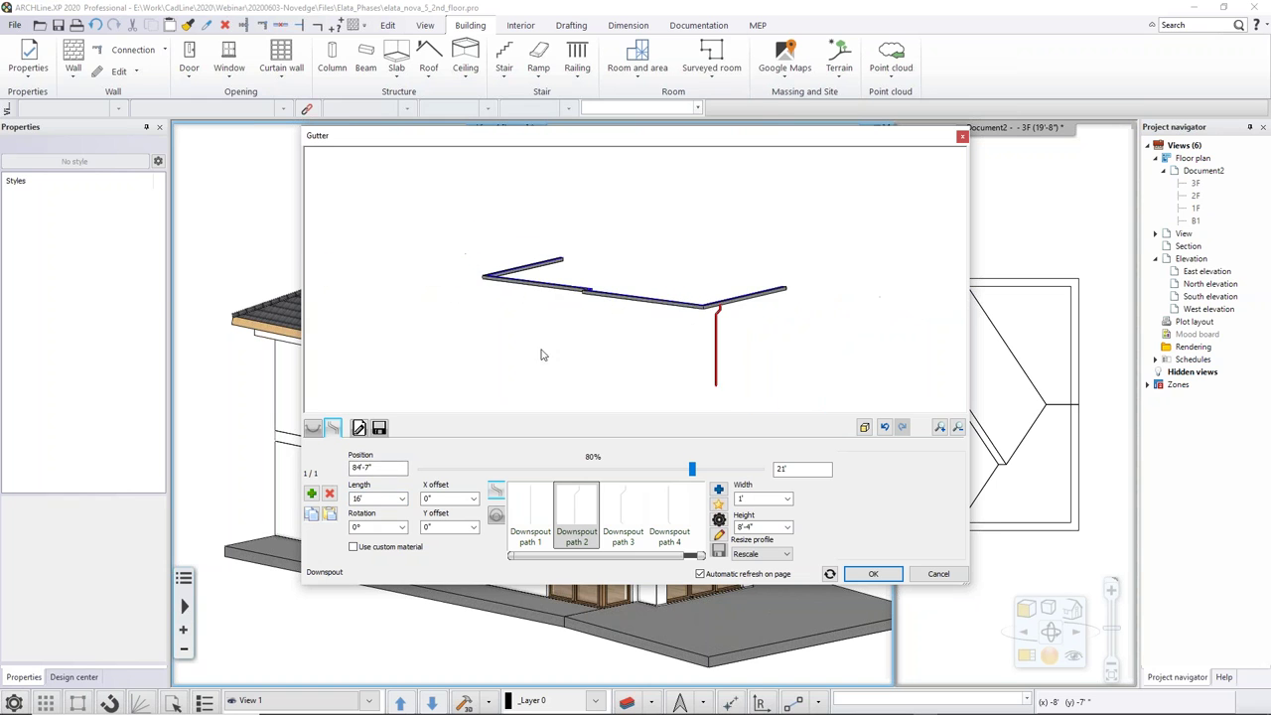
click(872, 573)
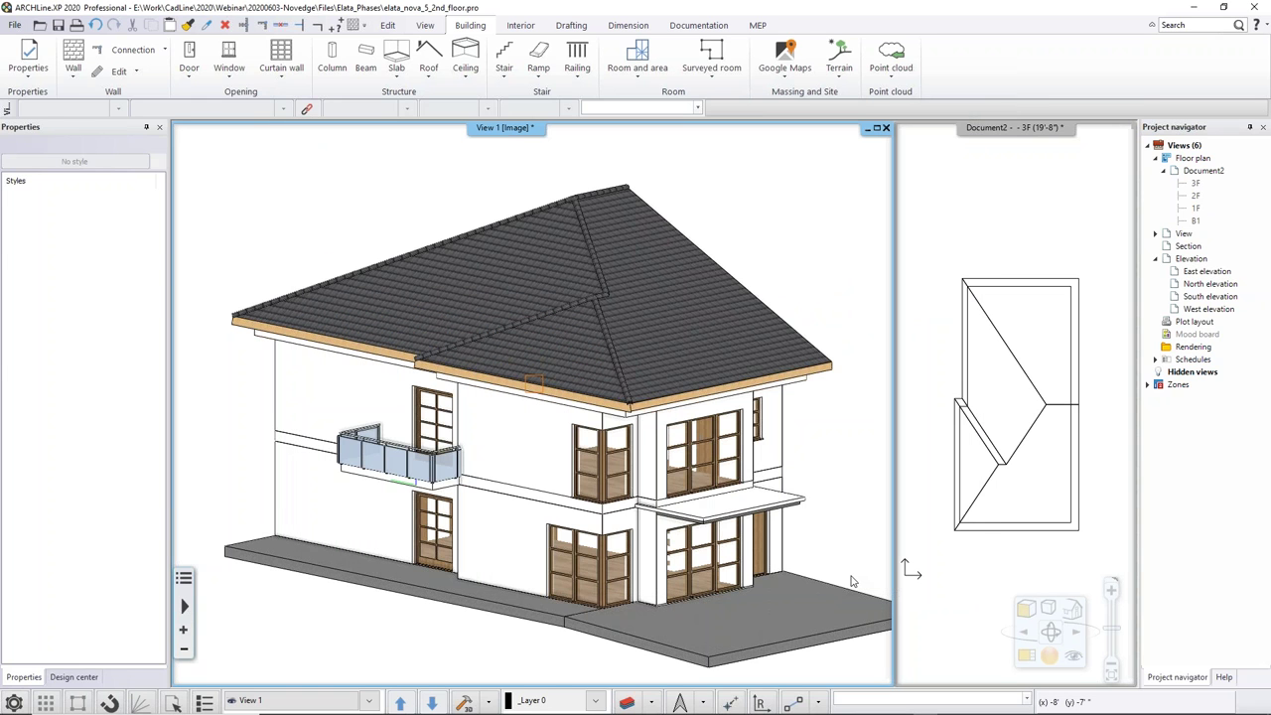
Step: Extend the downspout's lower end down to the slab at the base of the front wall
click(665, 581)
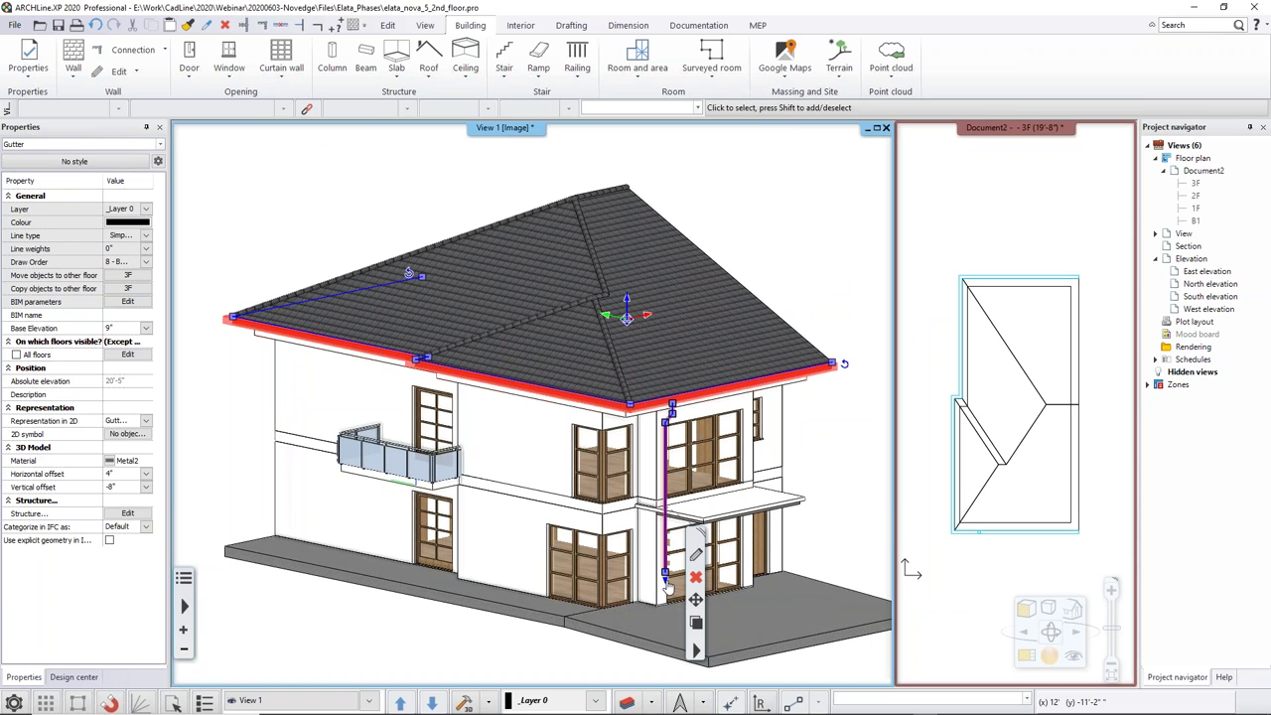
click(666, 582)
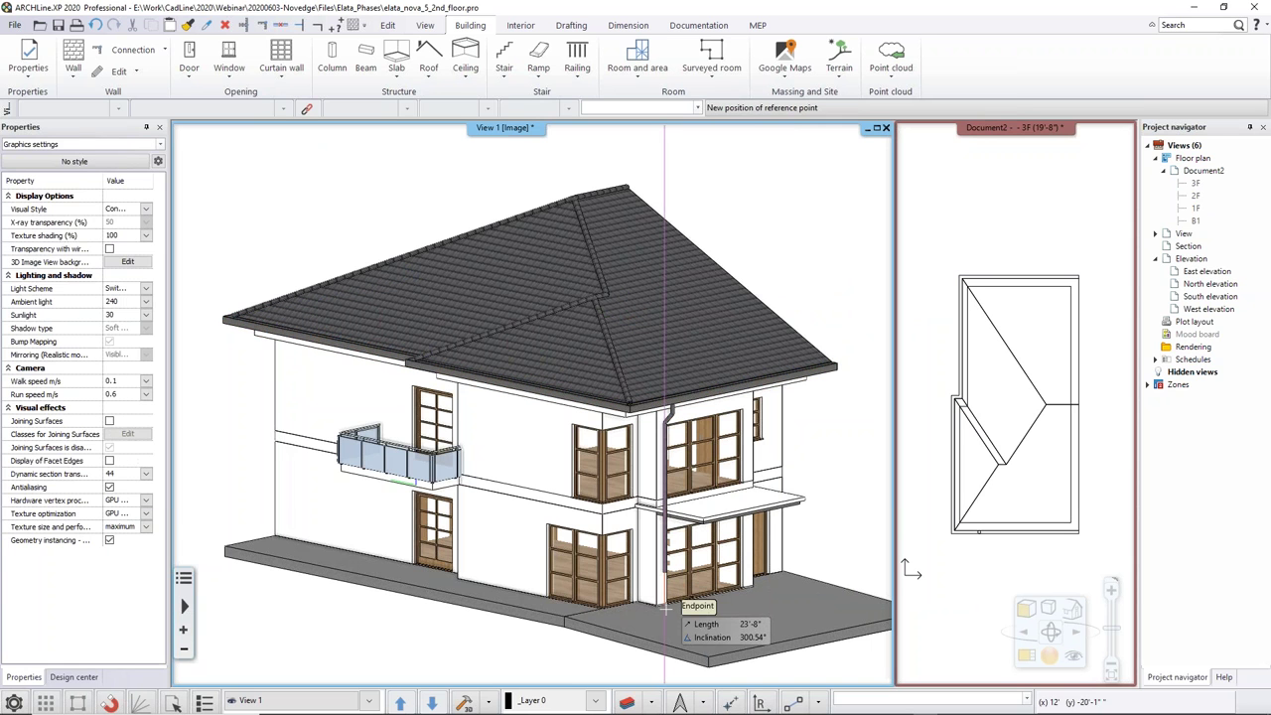
click(665, 610)
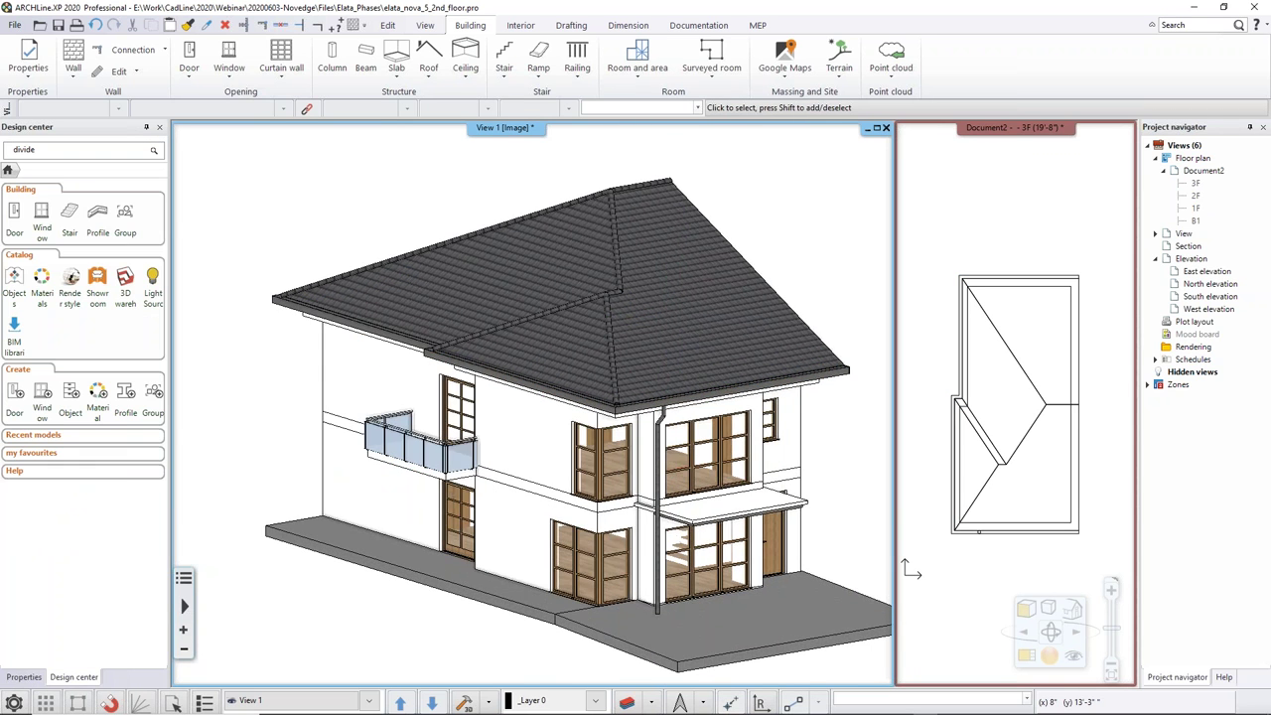
middle_drag(556, 417, 610, 397)
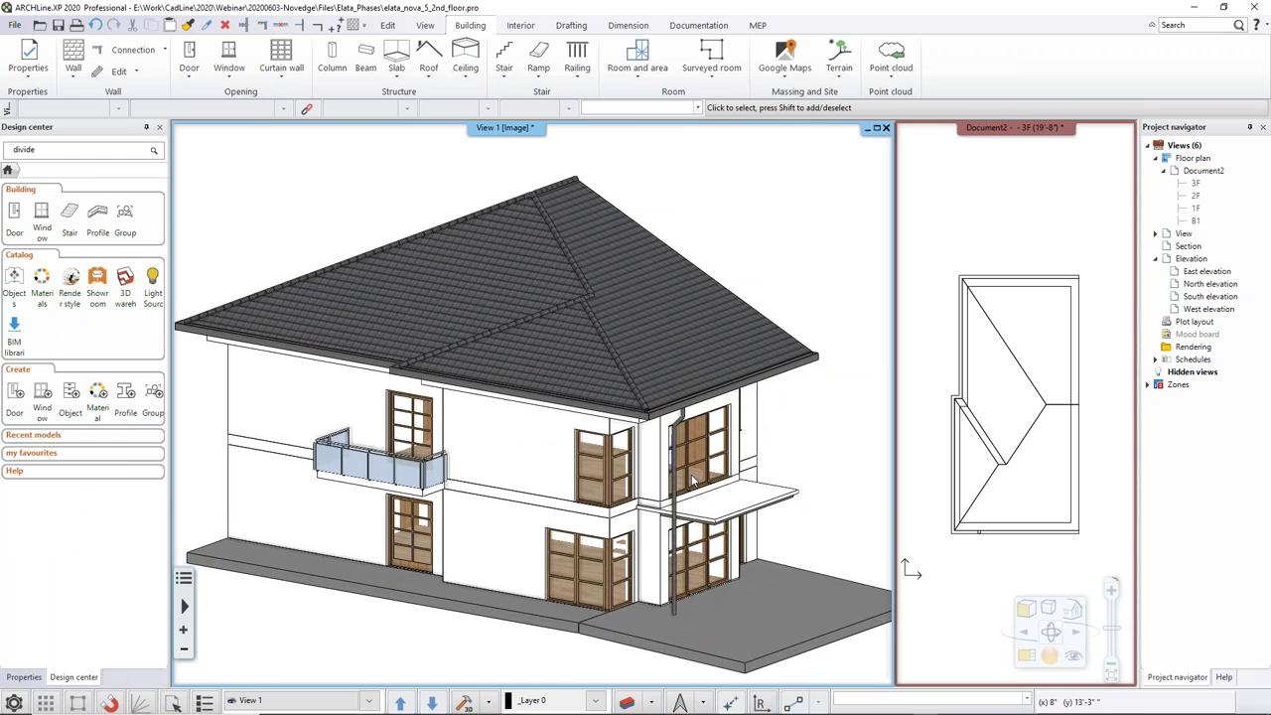
Step: Quit the current project without saving and open elata_nova_7_column.pro
click(1034, 578)
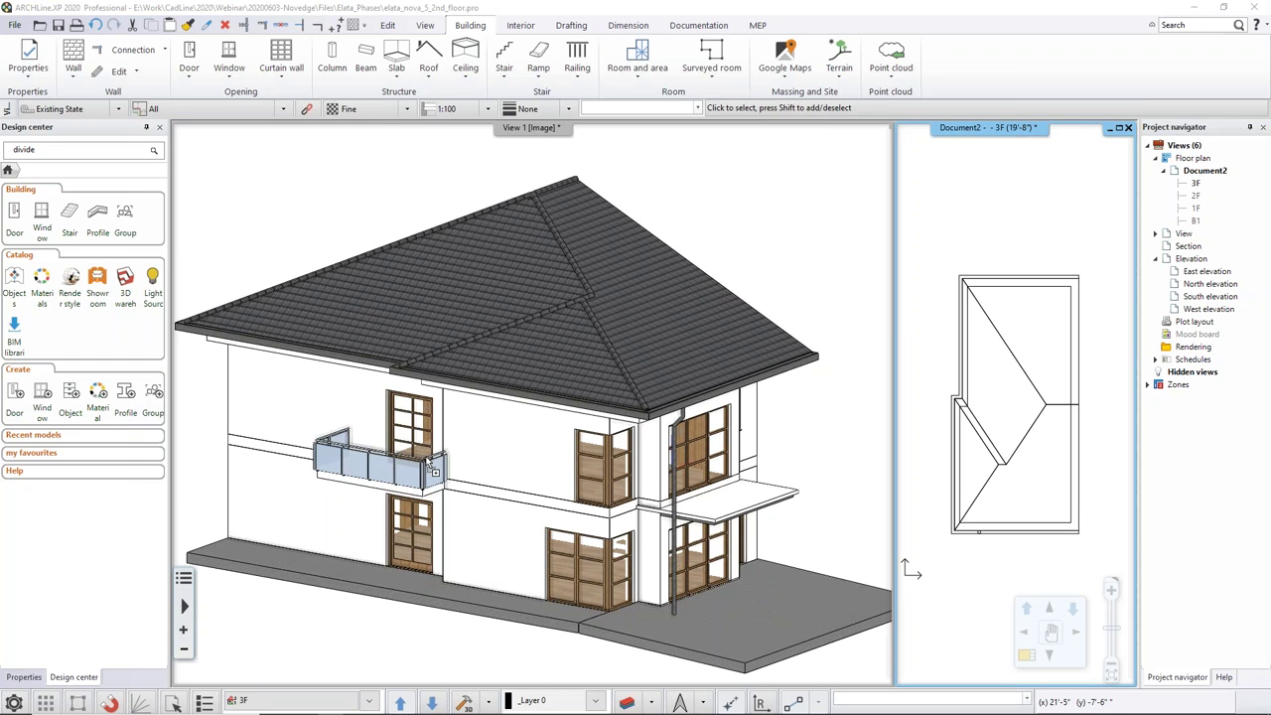
key(alt+F4)
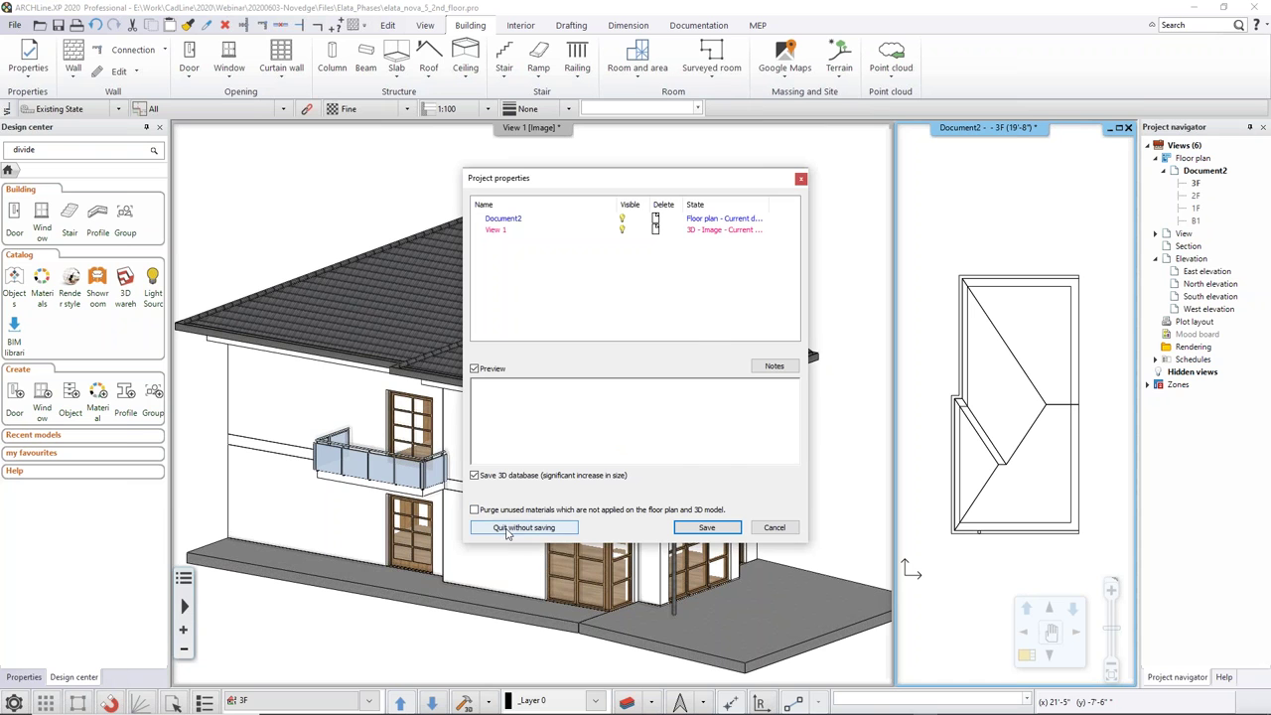
click(523, 527)
key(Return)
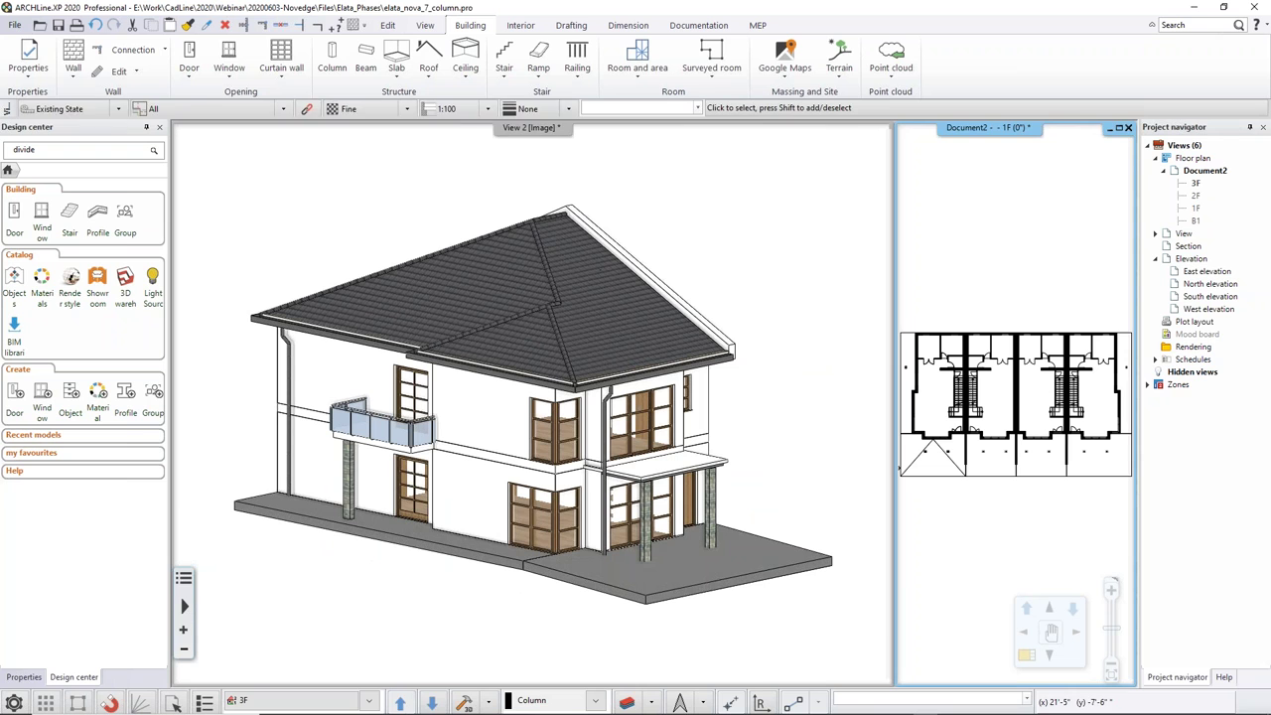
click(14, 24)
mouse_move(40, 151)
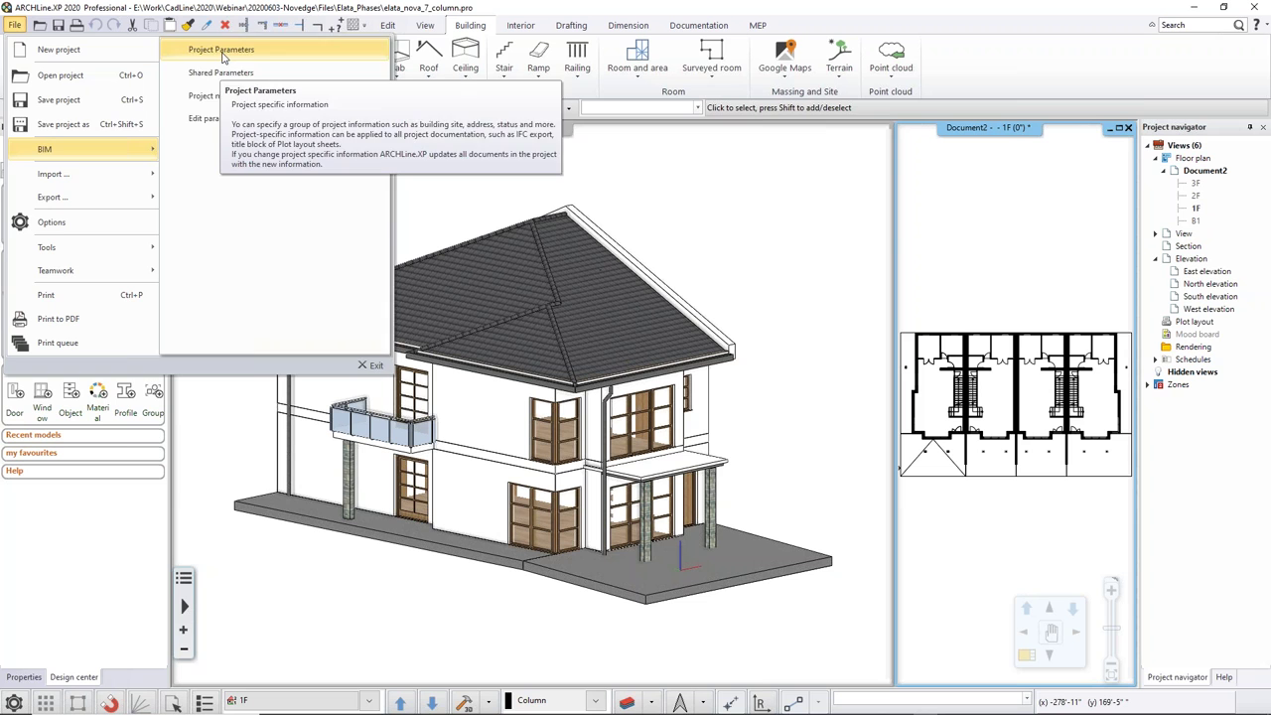
click(408, 348)
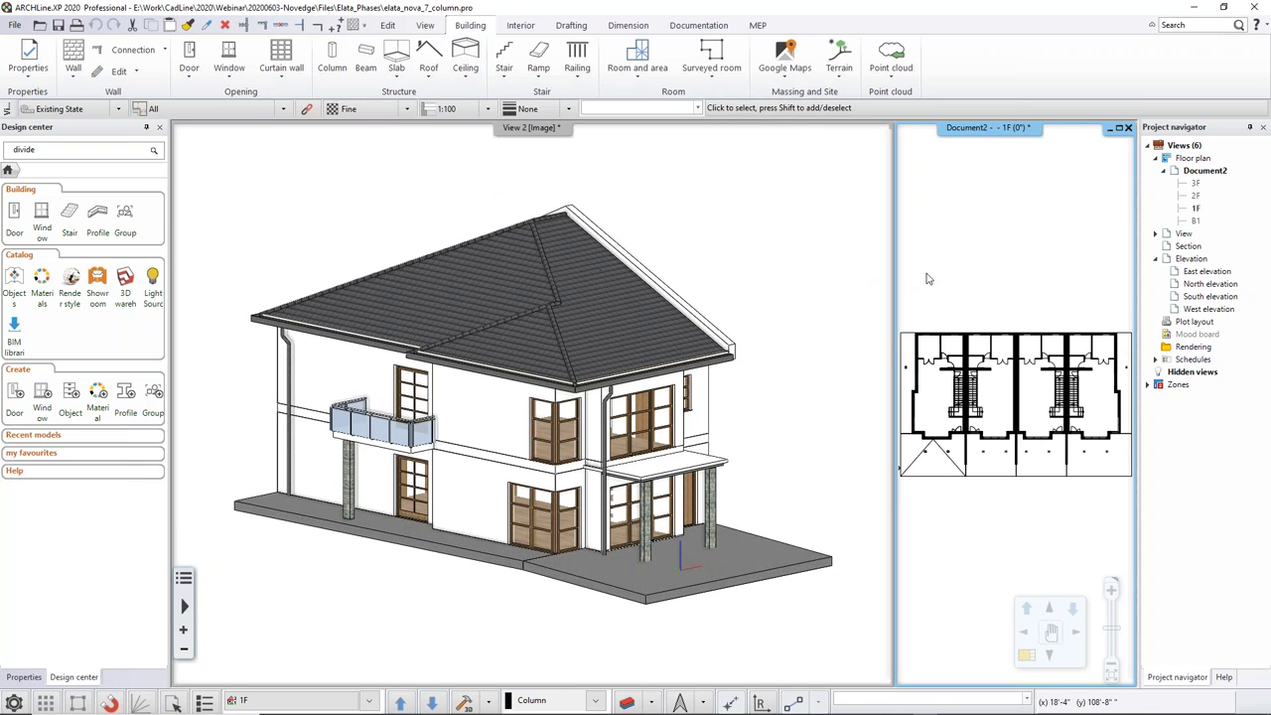
Step: In the BIM project parameters, specify the project location by Google Maps, searching for the site's street in El Cerrito
click(16, 27)
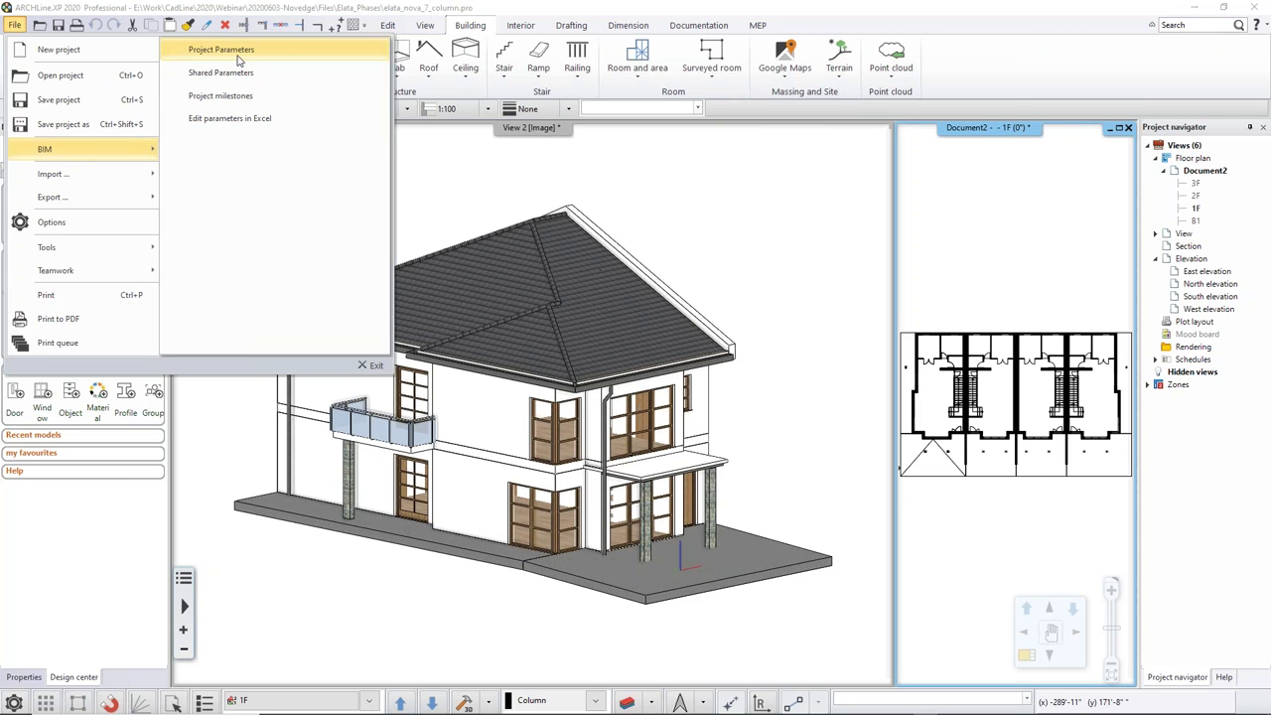
click(238, 50)
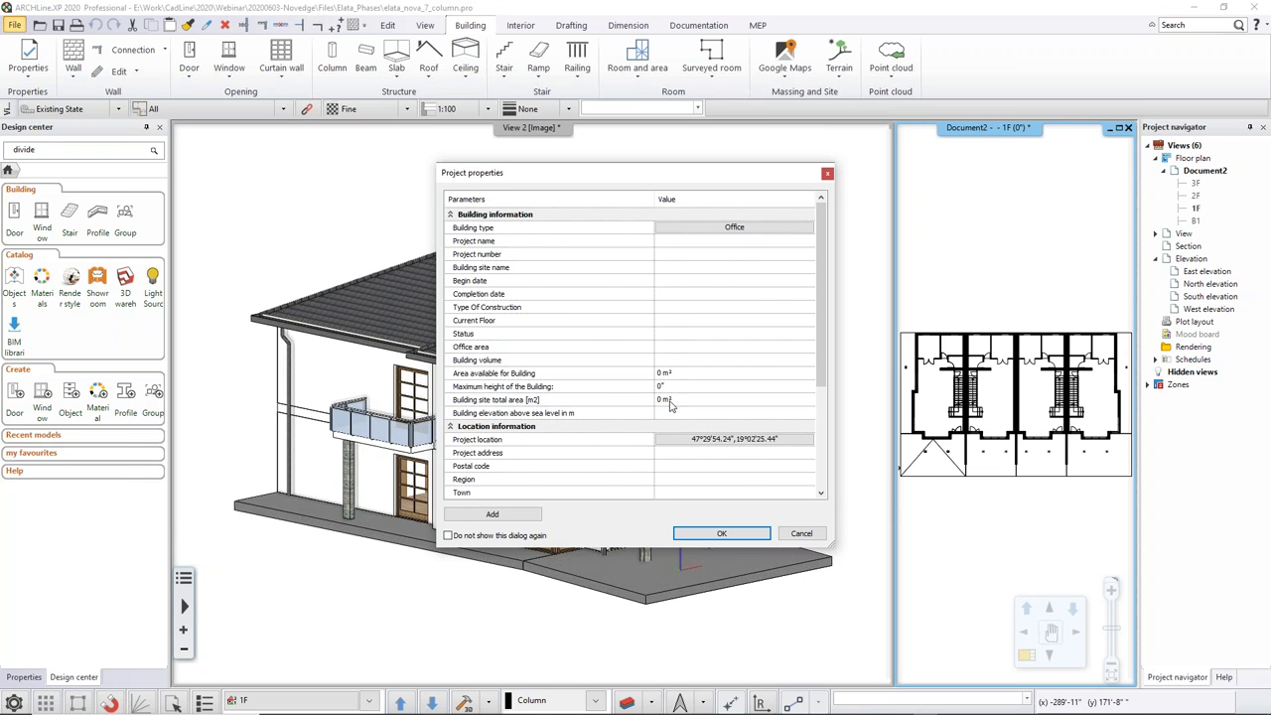
click(718, 442)
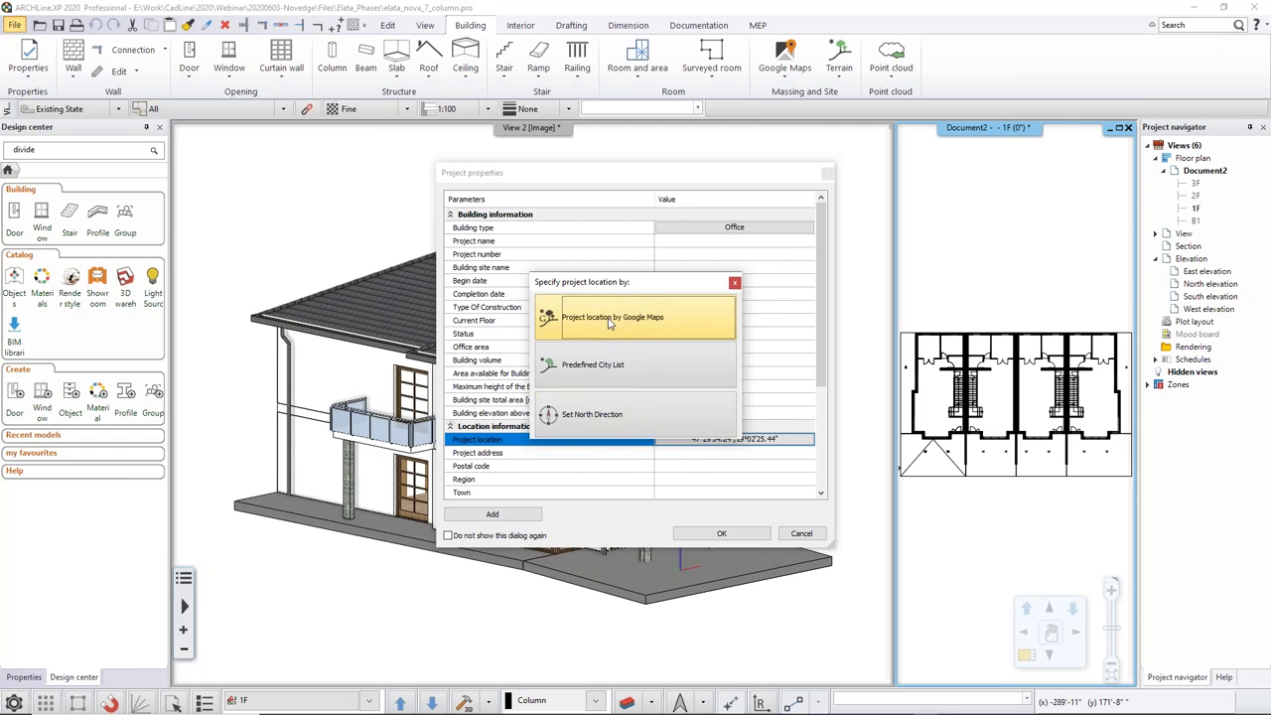
click(610, 321)
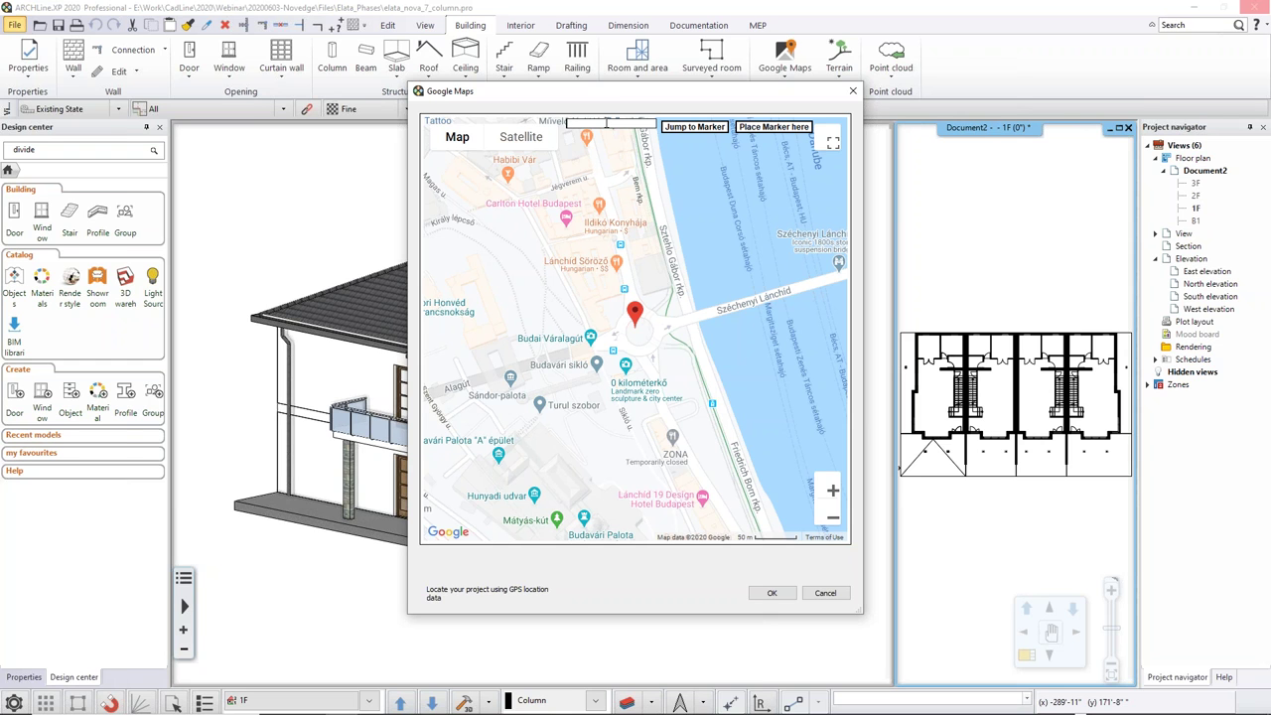
text(armel a)
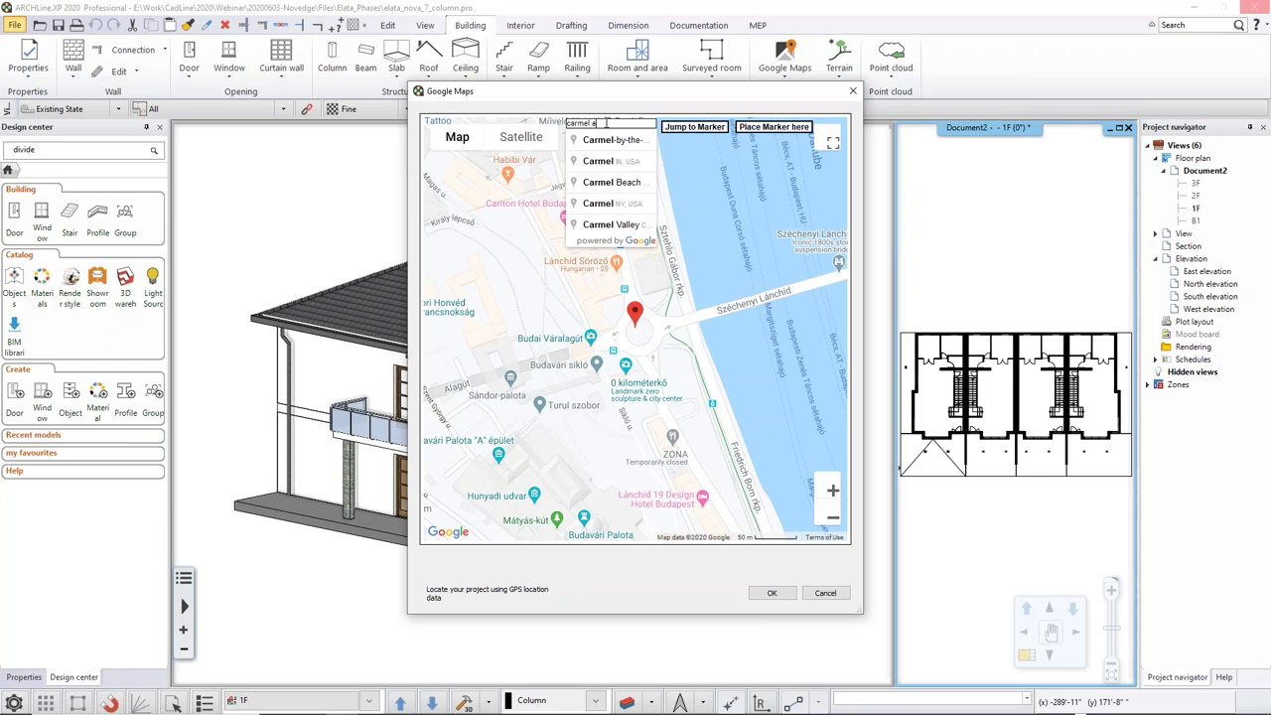
text(venue el cerrito)
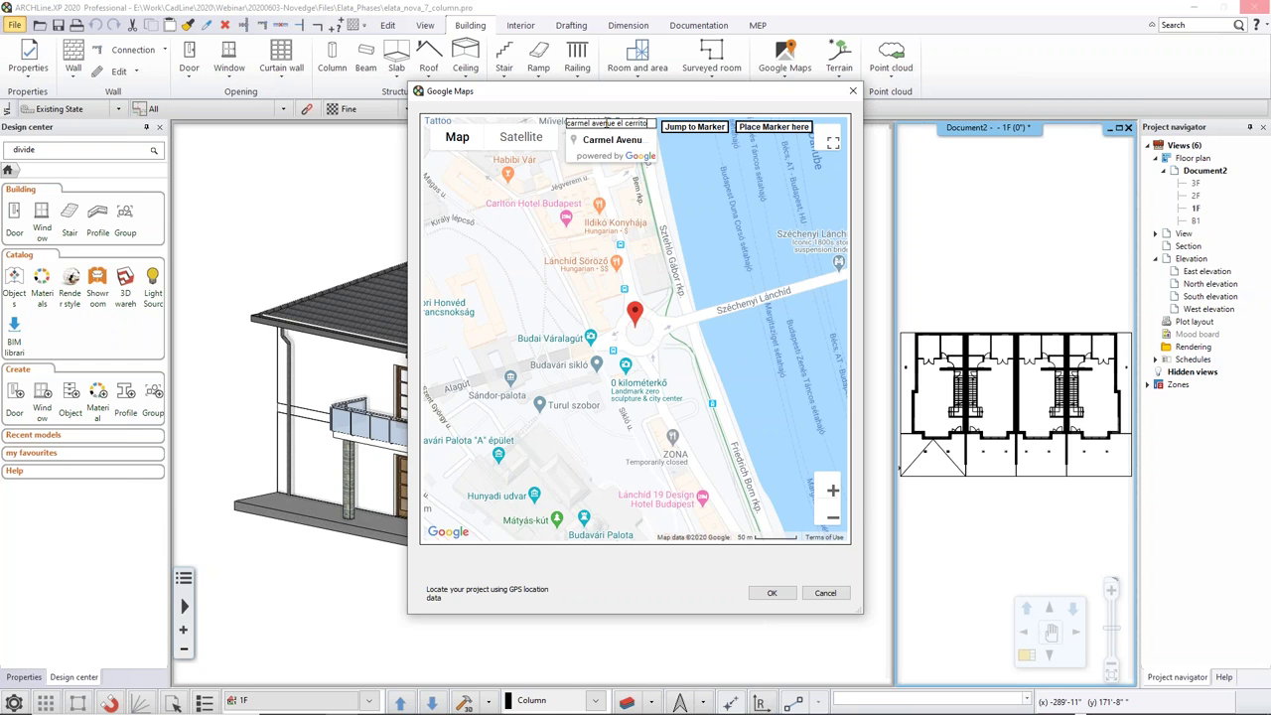
key(Return)
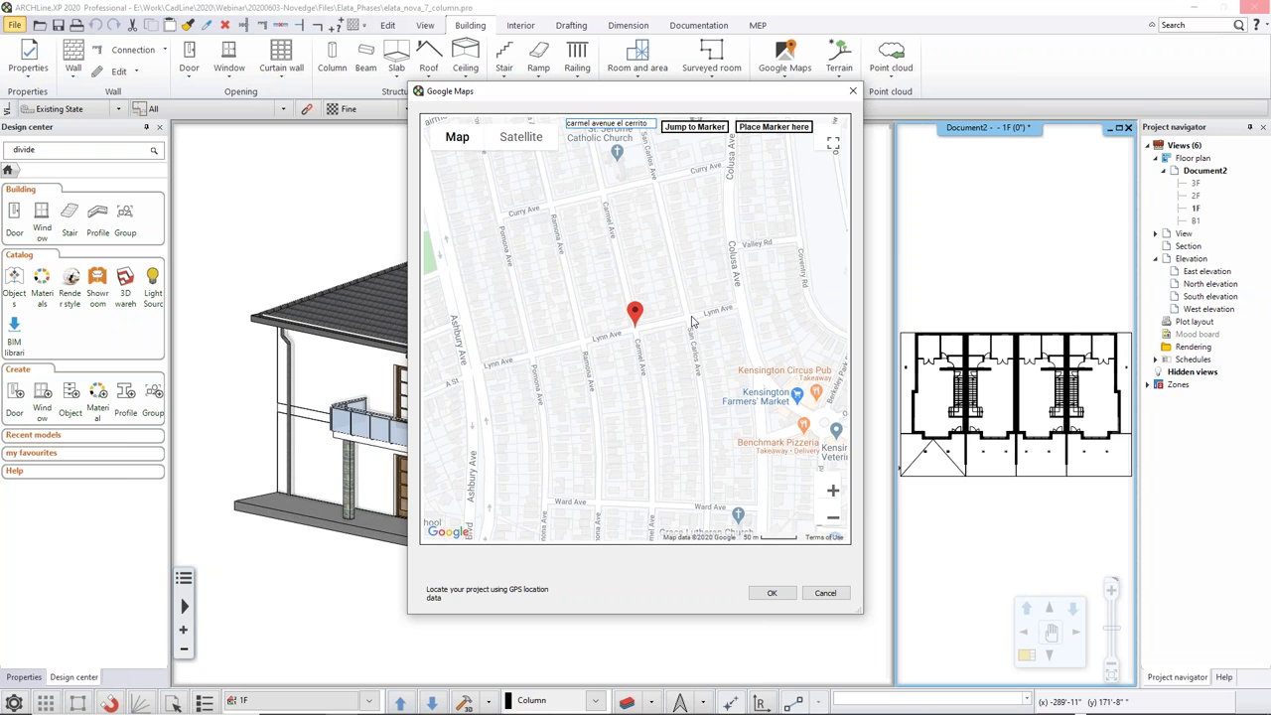
Step: Place the marker on the empty field beside St. Jerome Catholic Church in Satellite view and accept the project location
click(516, 139)
mouse_move(678, 257)
mouse_down()
mouse_move(540, 227)
mouse_move(463, 290)
mouse_move(663, 274)
mouse_move(674, 354)
mouse_up()
click(606, 212)
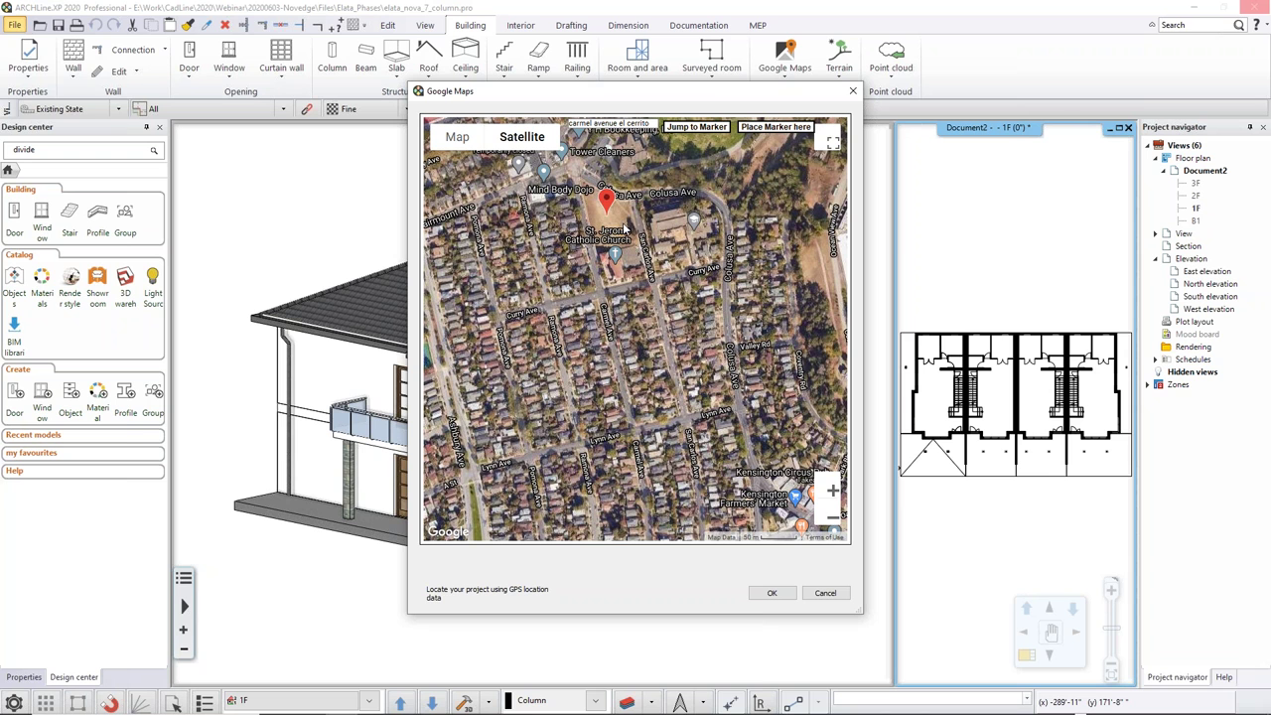
scroll(624, 229, up, 1)
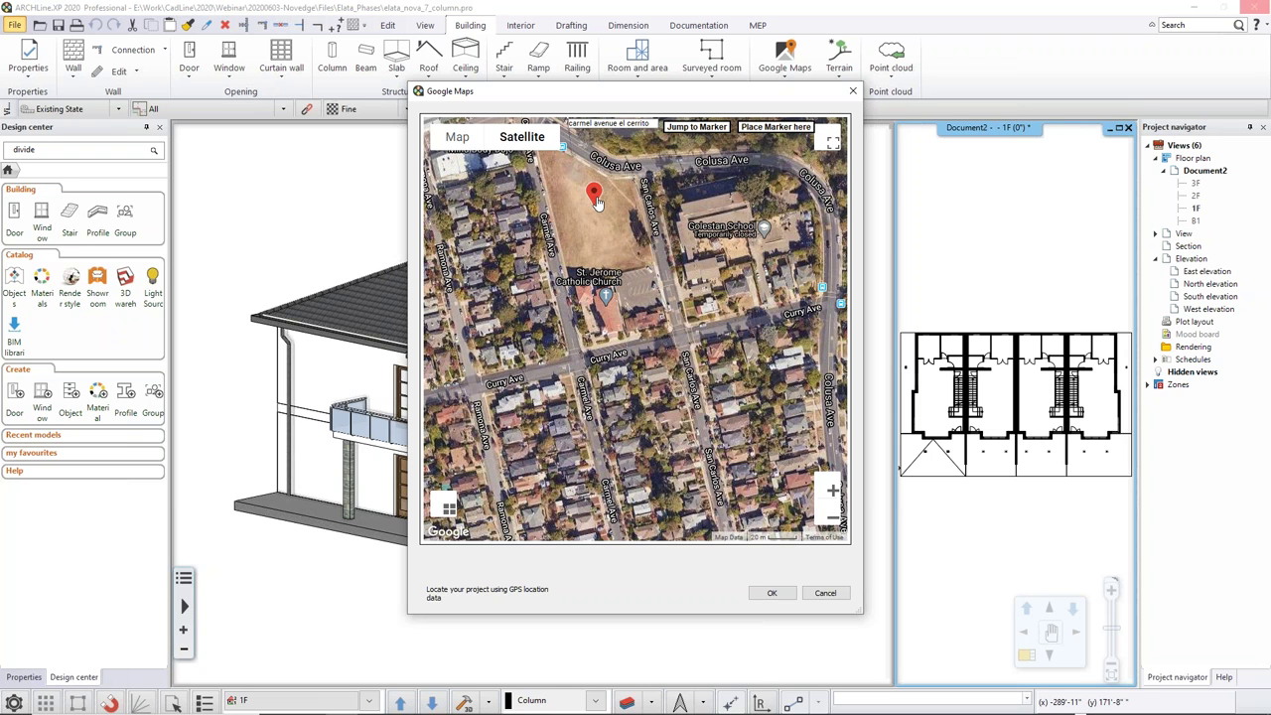
click(768, 593)
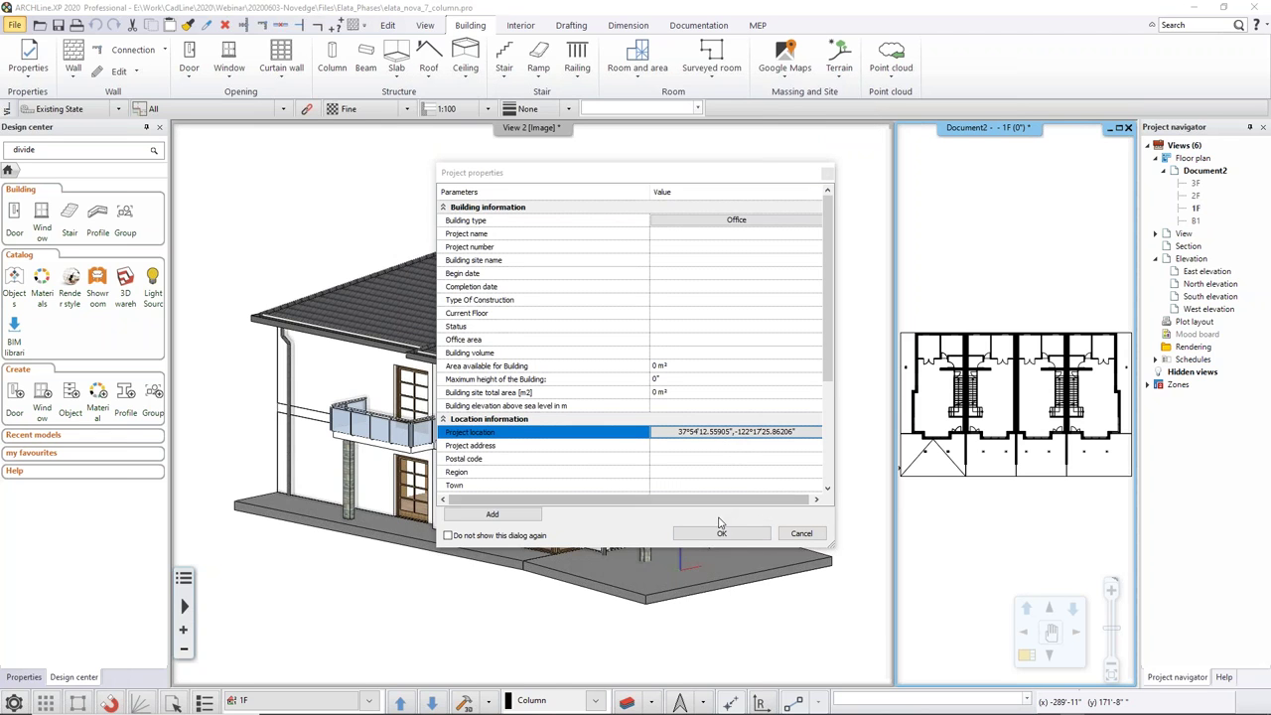
click(720, 535)
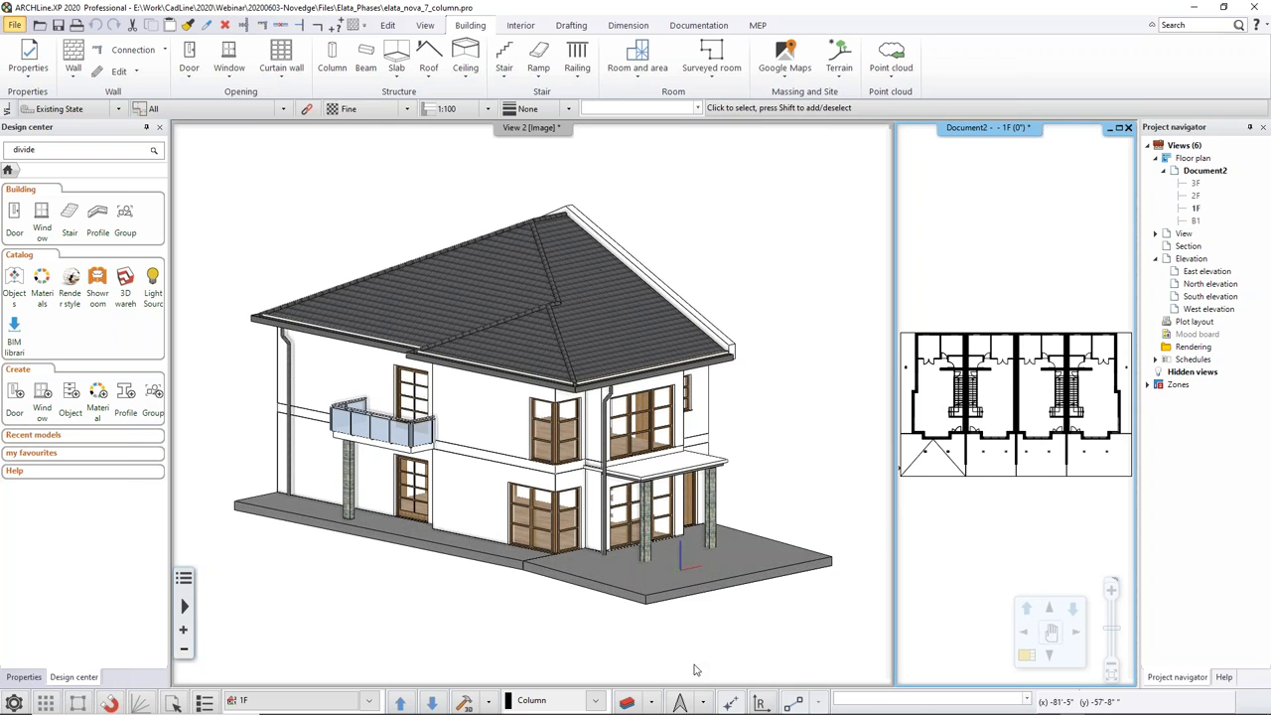
Step: Set the project's north direction to 29°
click(704, 702)
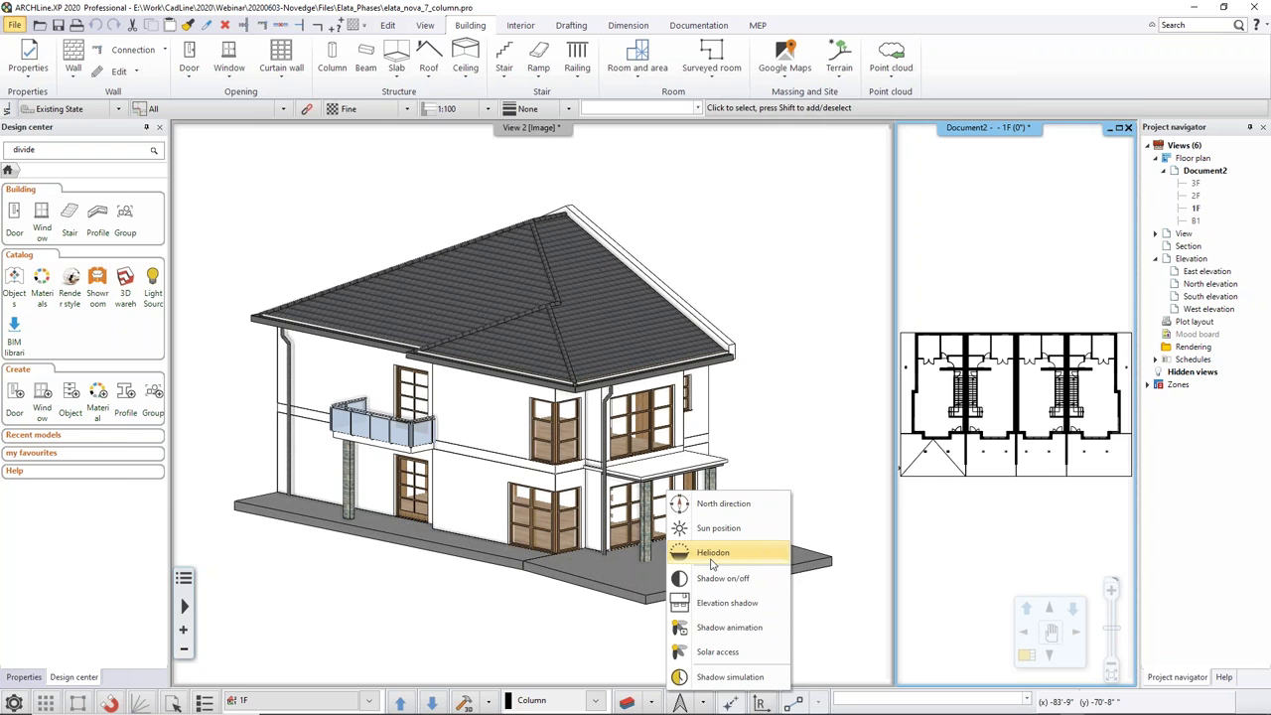
click(700, 504)
mouse_move(619, 344)
mouse_down()
mouse_move(622, 328)
mouse_move(625, 341)
mouse_up()
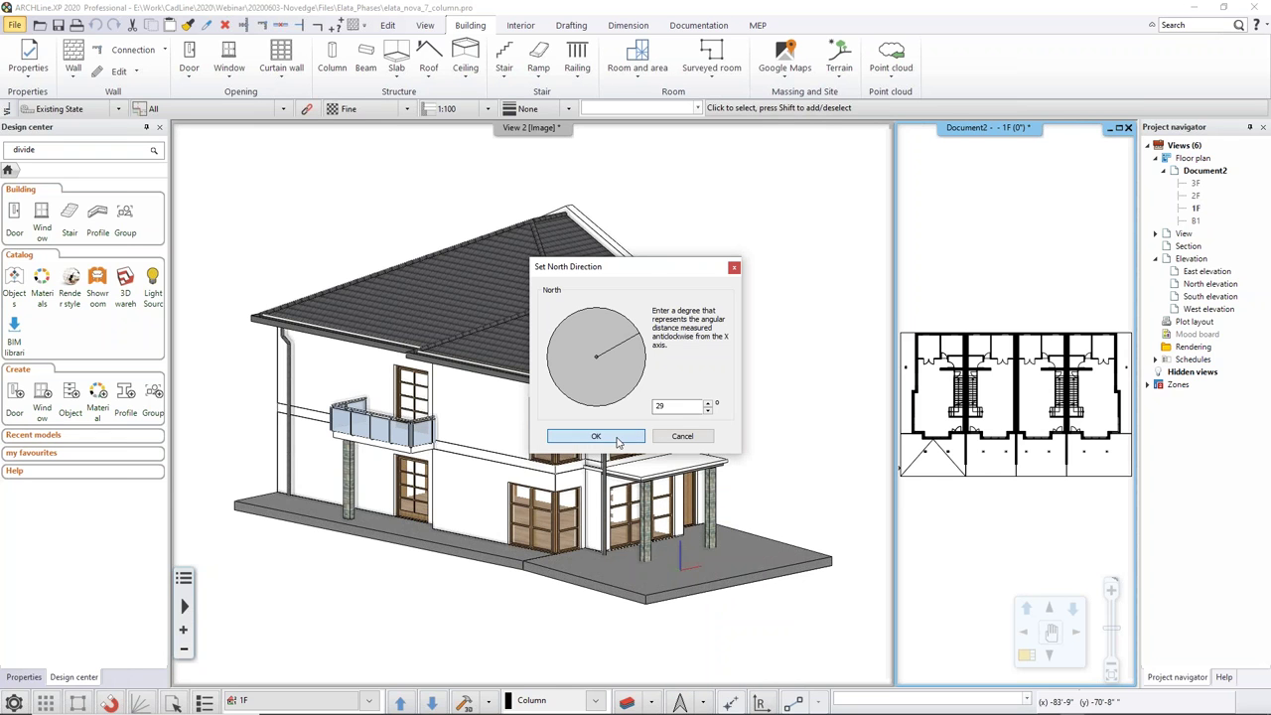
Step: Apply a north direction of 29 degrees and activate the 3D view
click(595, 437)
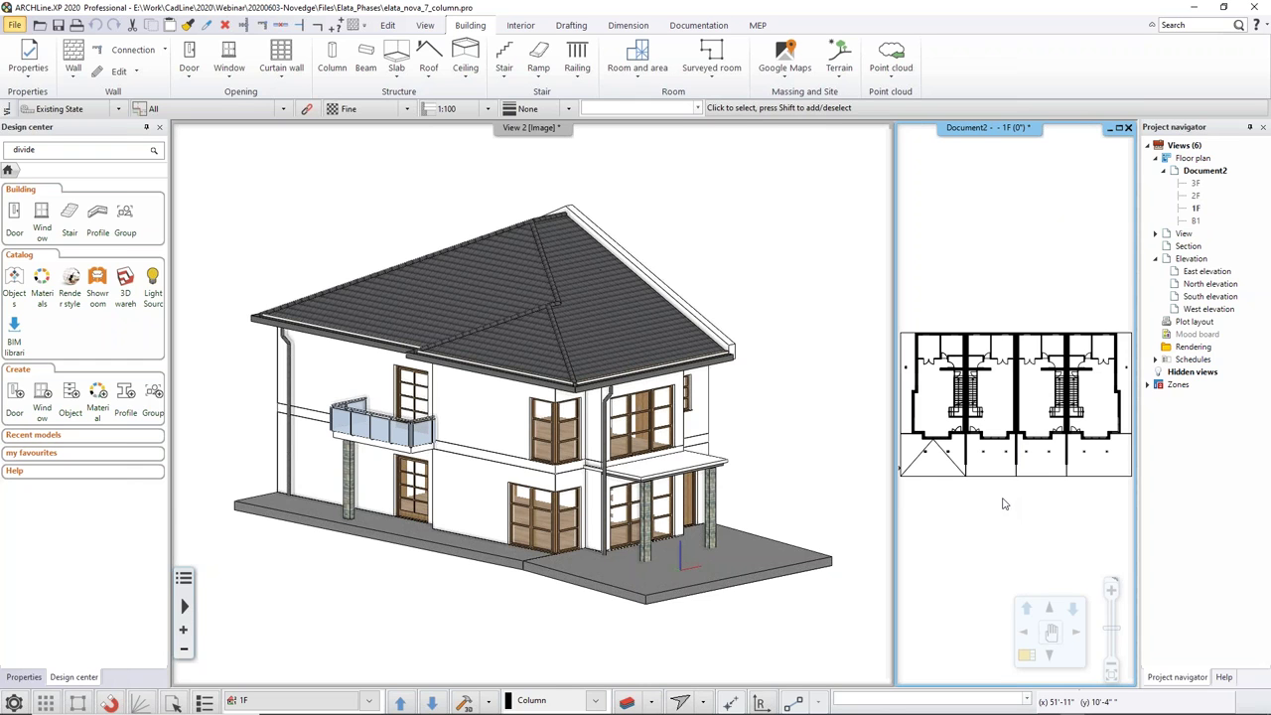
click(809, 451)
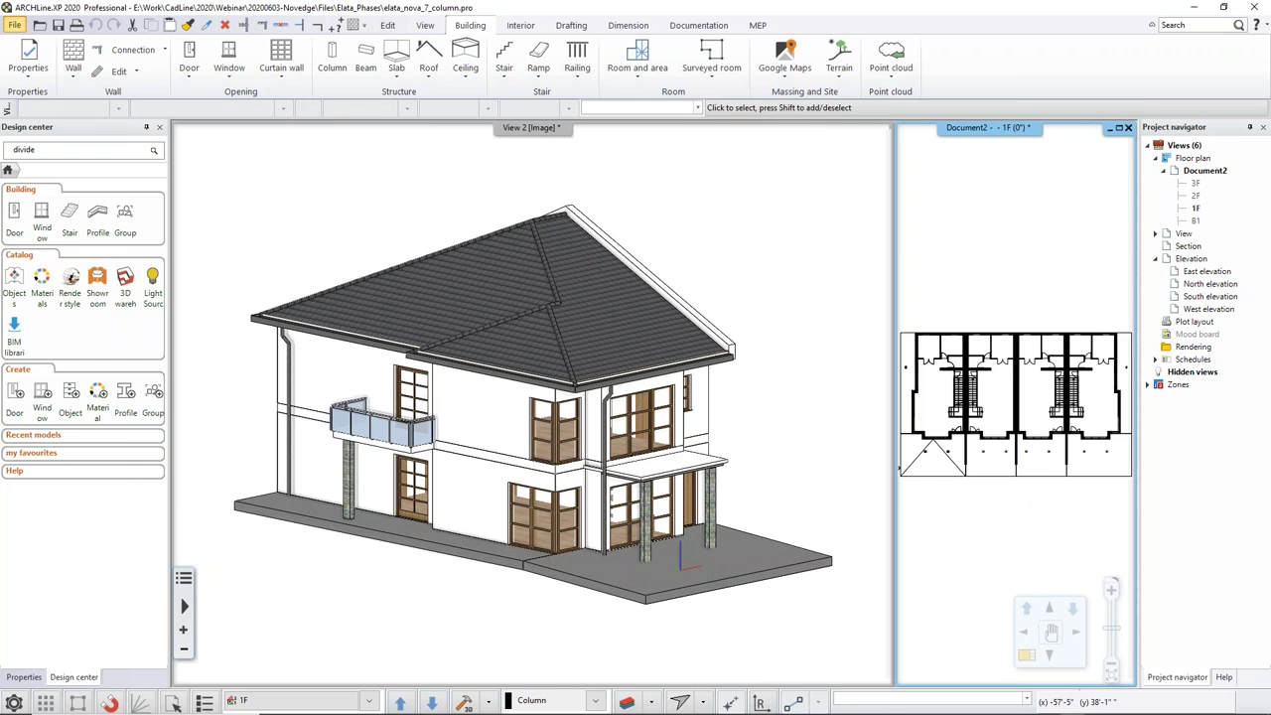
click(755, 420)
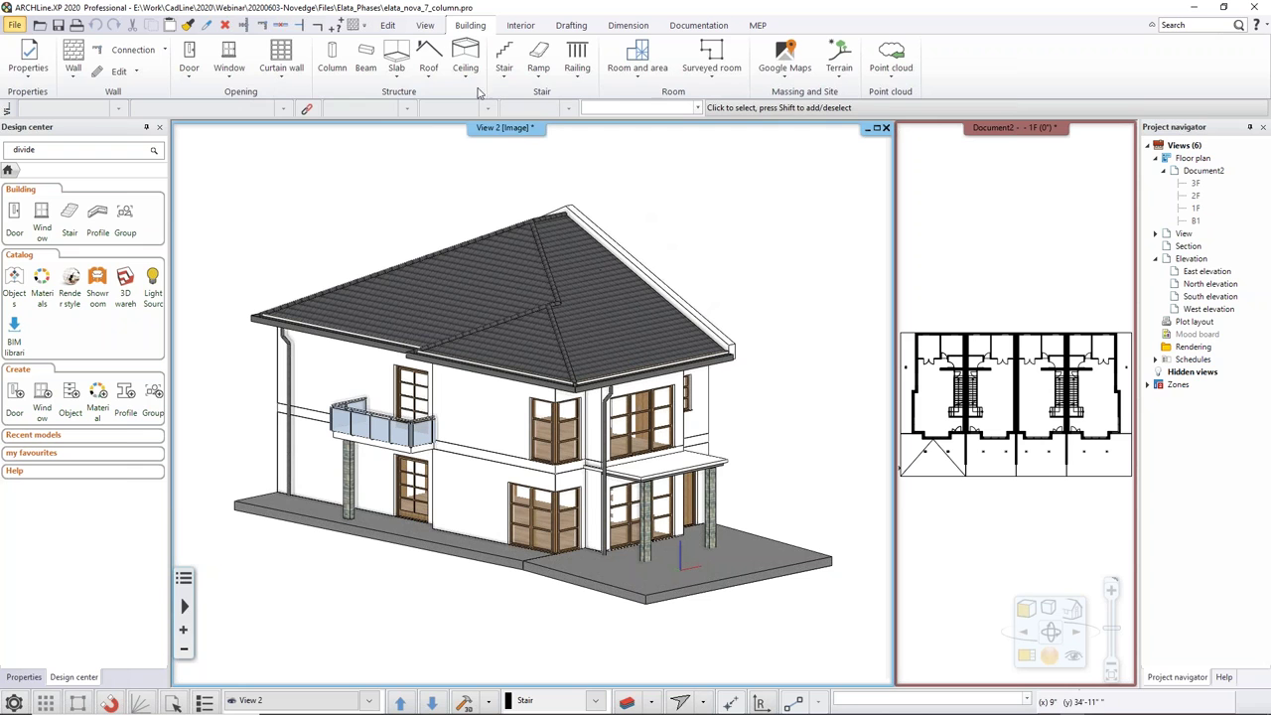
Step: Open the standalone photorealistic rendering settings for the 3D view and close them without rendering
click(425, 25)
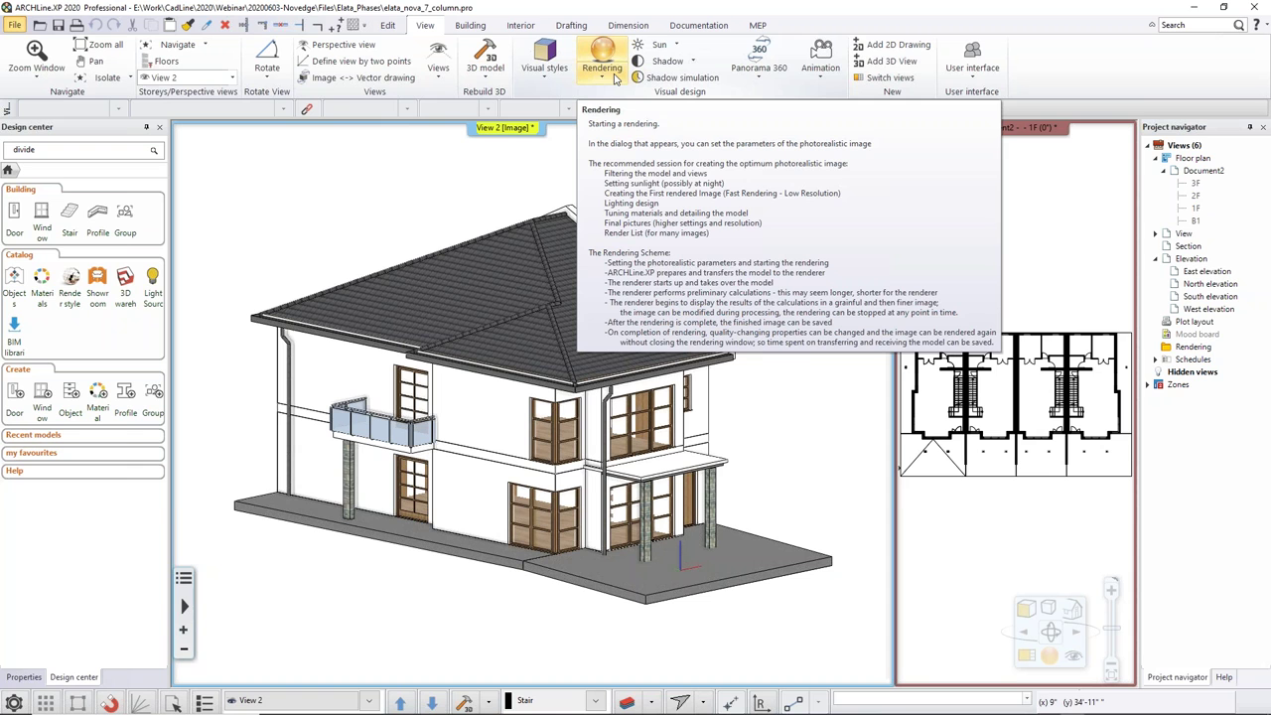
click(616, 80)
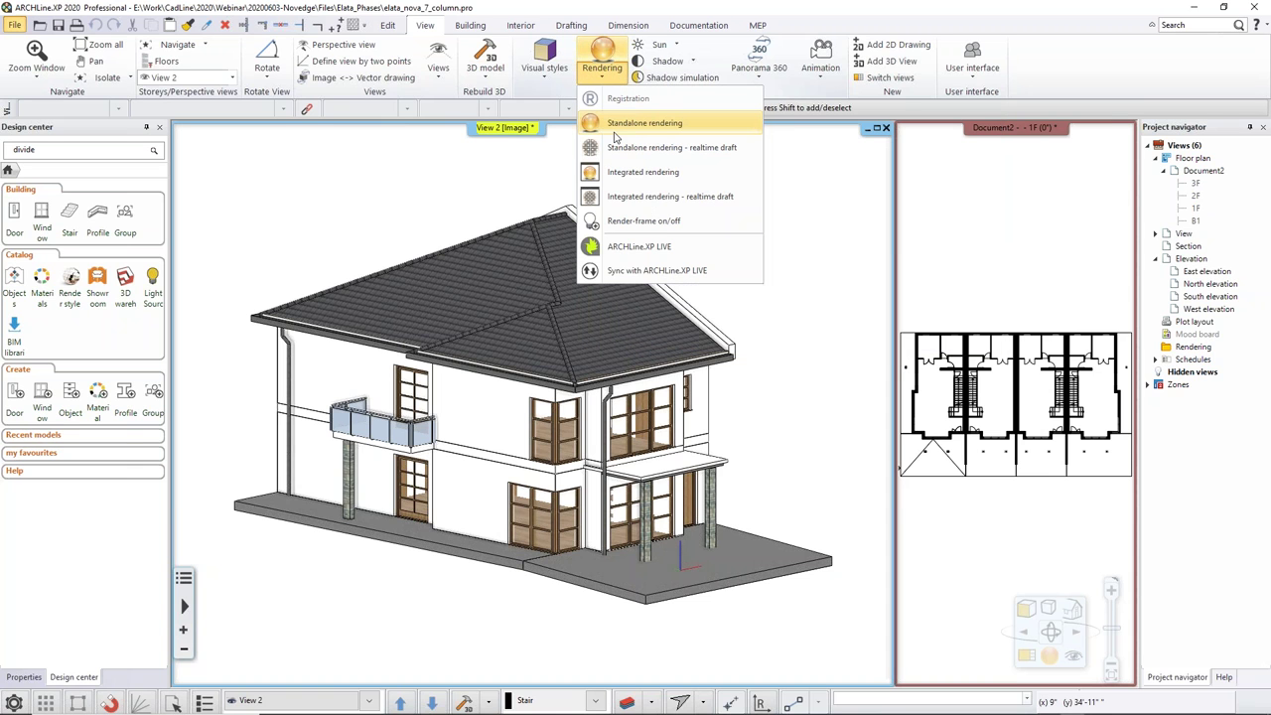
click(615, 135)
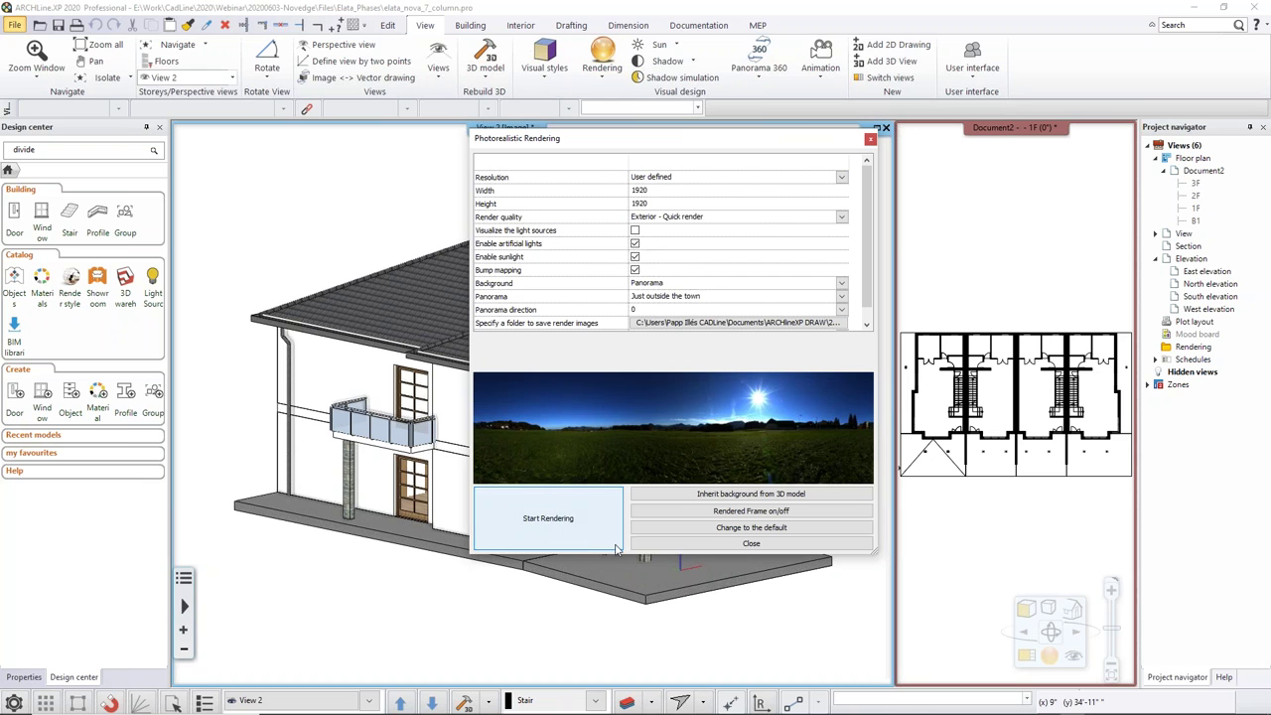
click(751, 544)
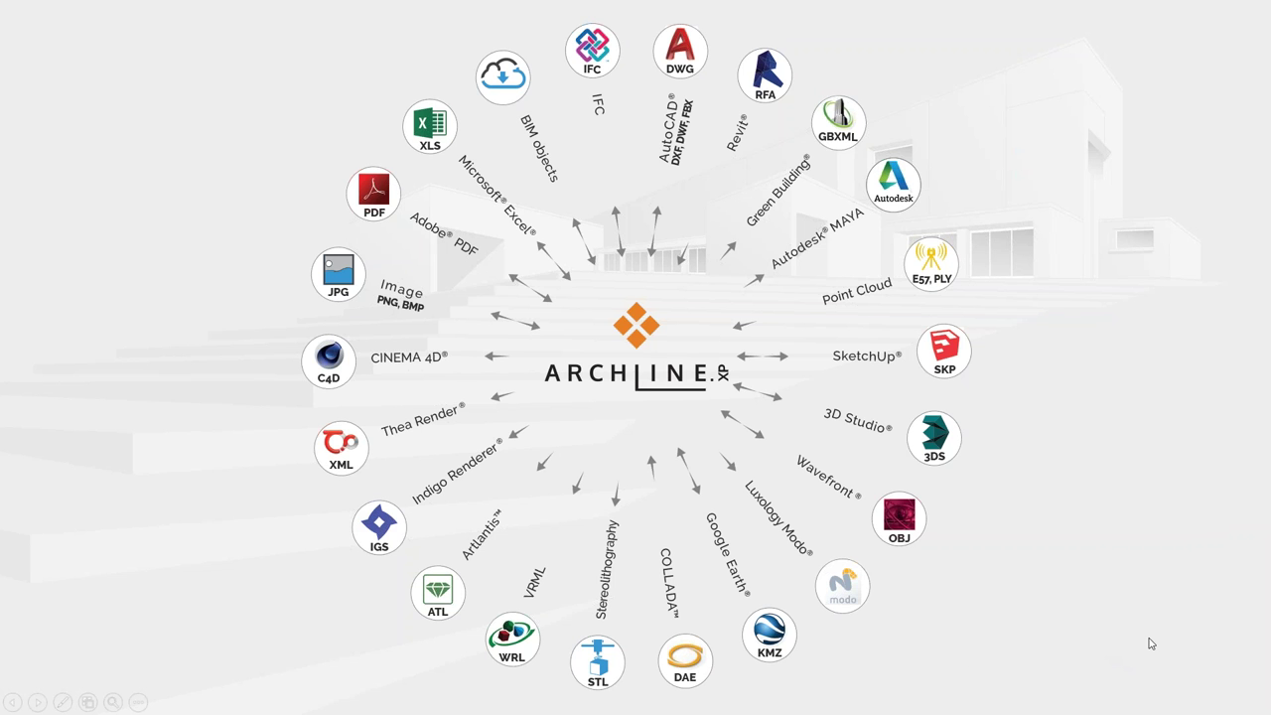
Step: Switch back to ARCHLine.XP and make the 1F floor plan the main working view
key(alt+Tab)
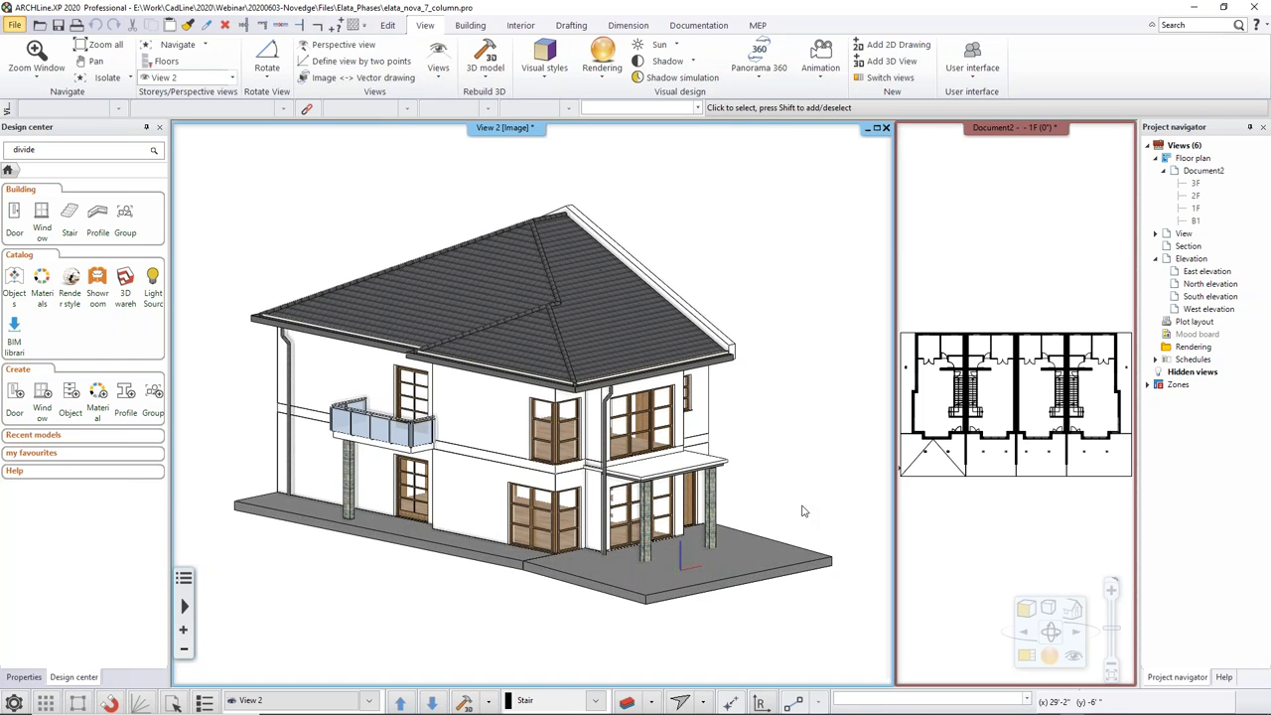
click(690, 28)
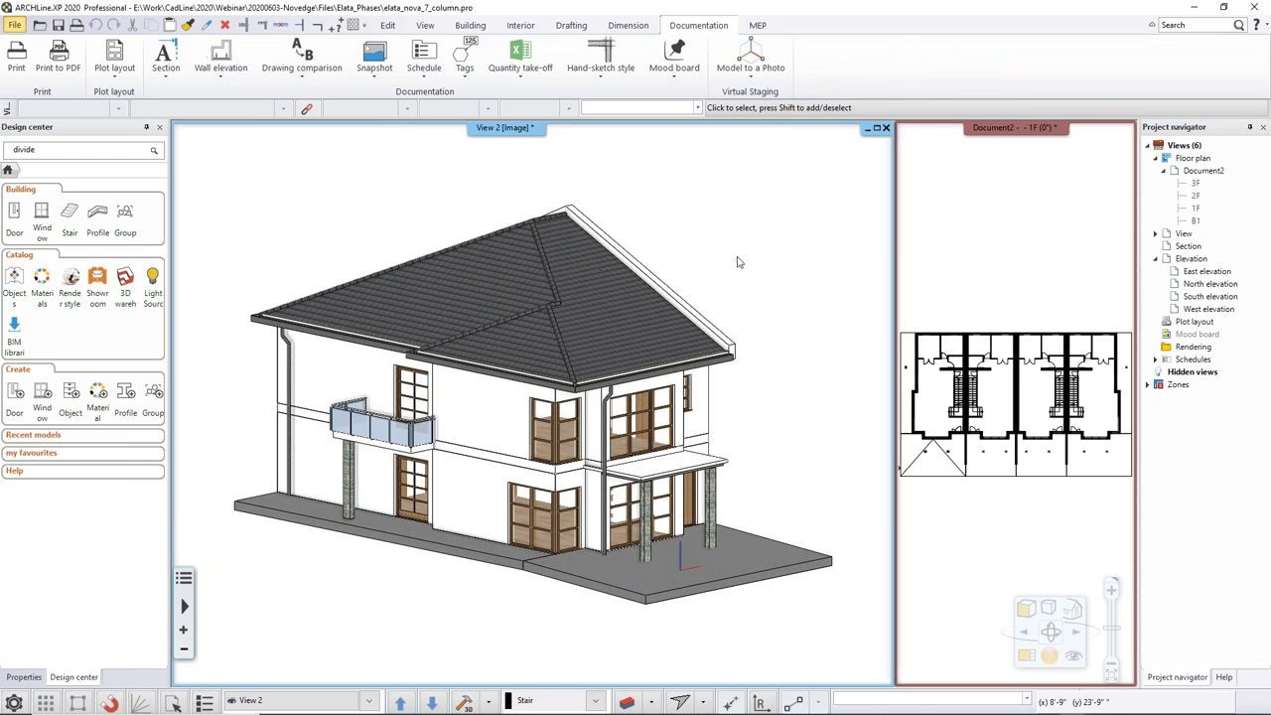
click(980, 546)
click(1026, 657)
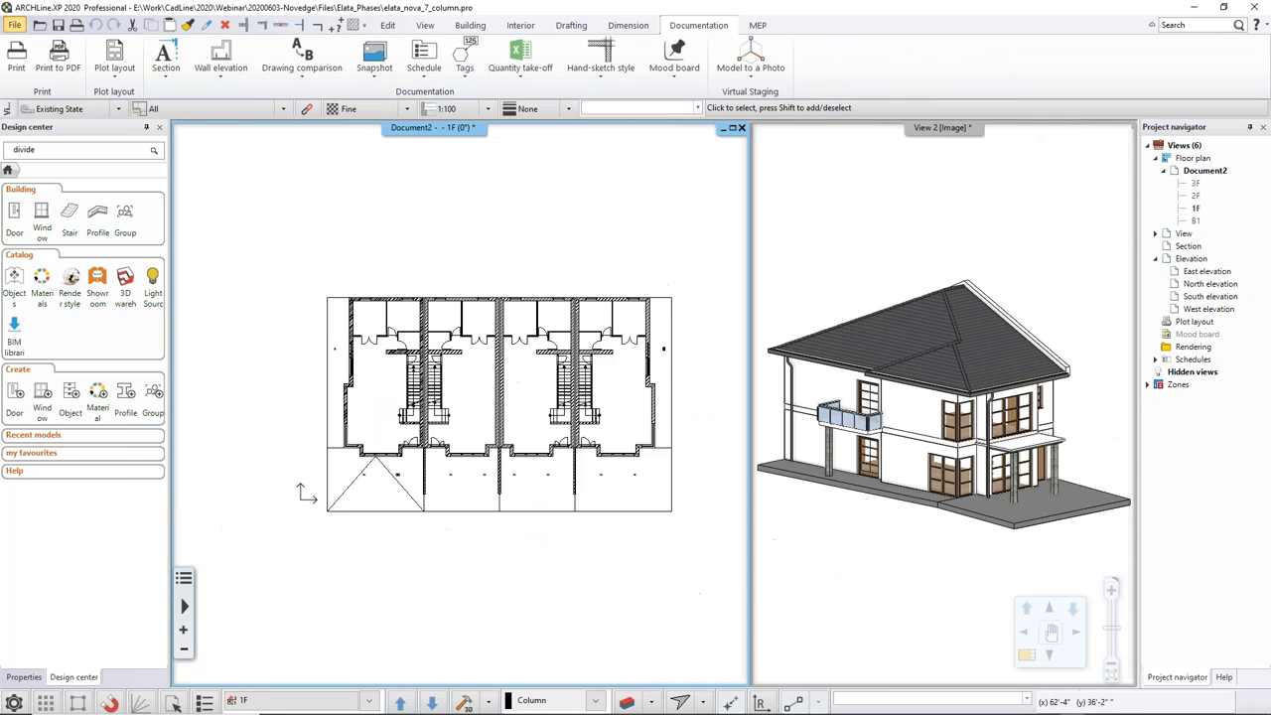
Step: Turn off all five layers in the elata_nova_START-Ground floor layer filter
click(627, 702)
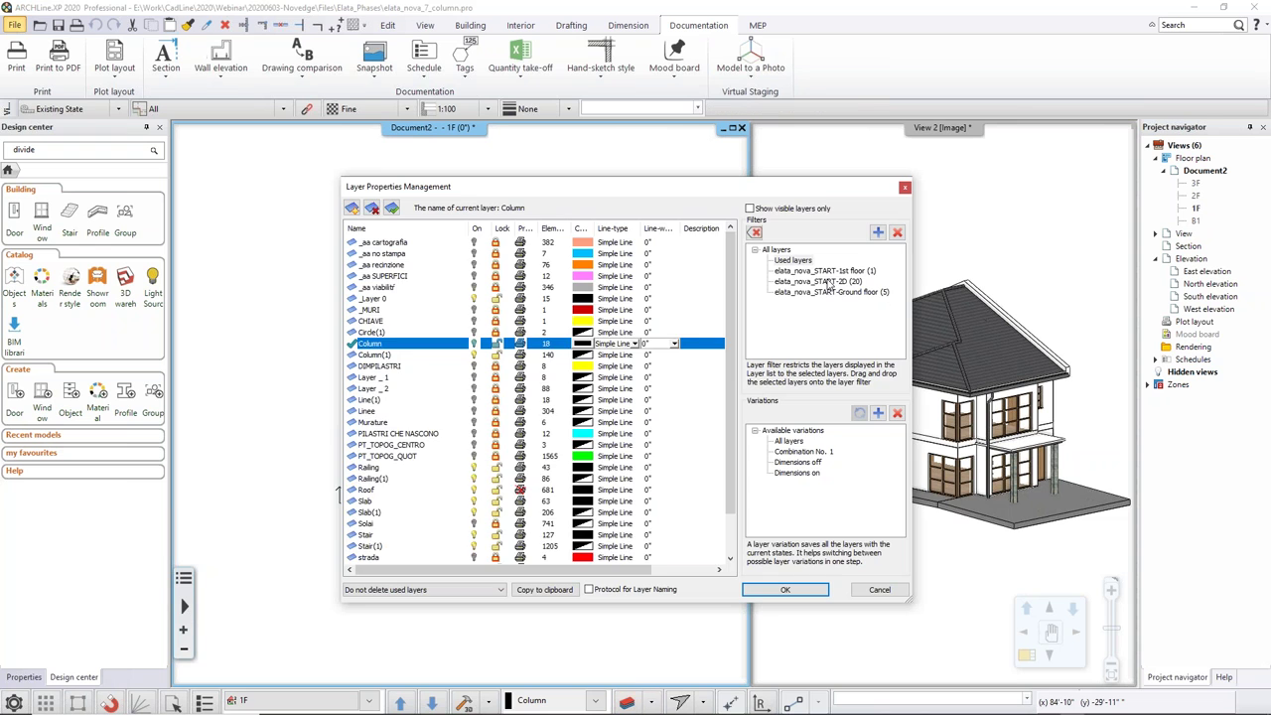
click(818, 280)
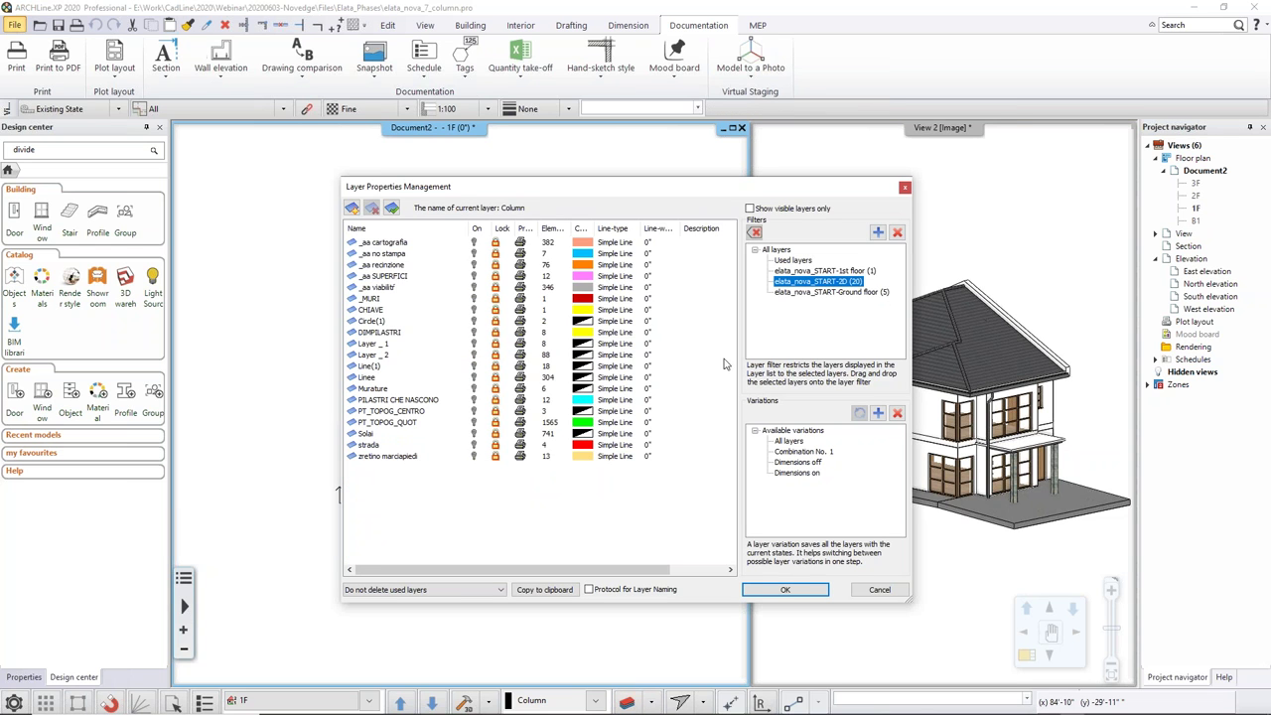
click(794, 292)
click(429, 288)
shift+click(395, 244)
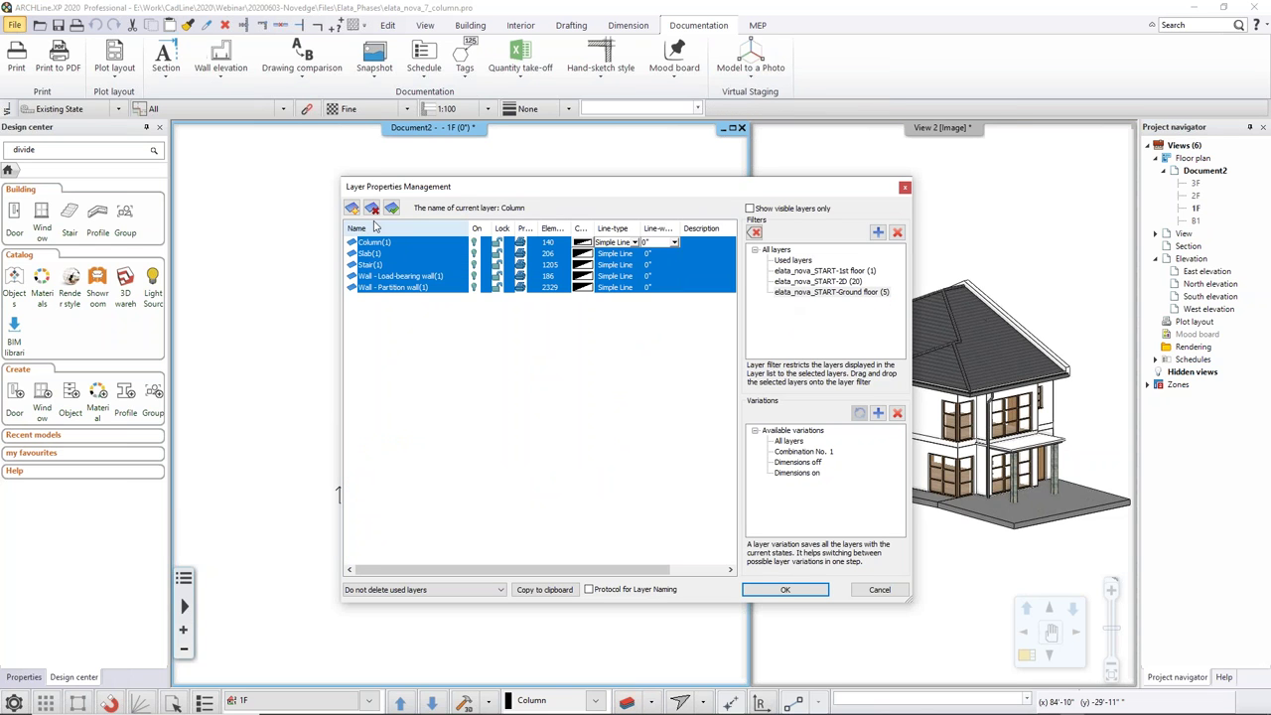
click(806, 337)
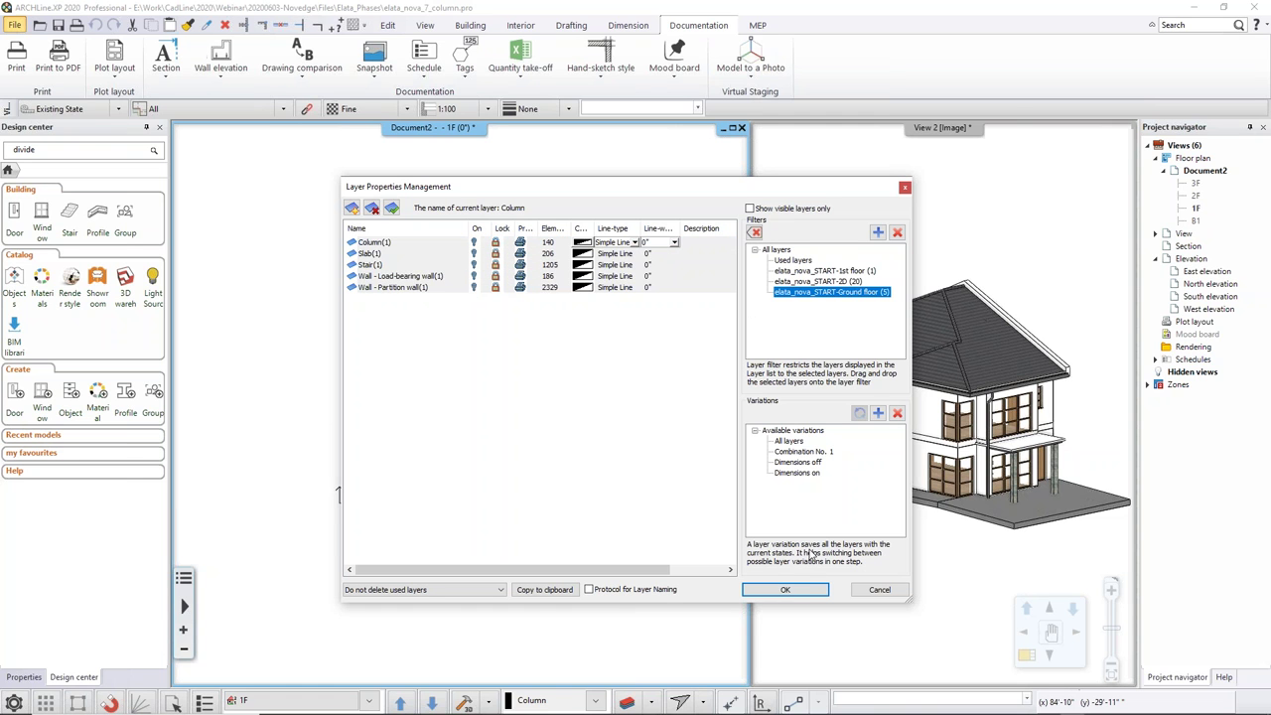
click(792, 590)
Step: Dimension the house's walls on the 1F plan with overall external corner-to-corner and wall endpoint and connection dimensions, placed outside the walls
scroll(476, 445, up, 4)
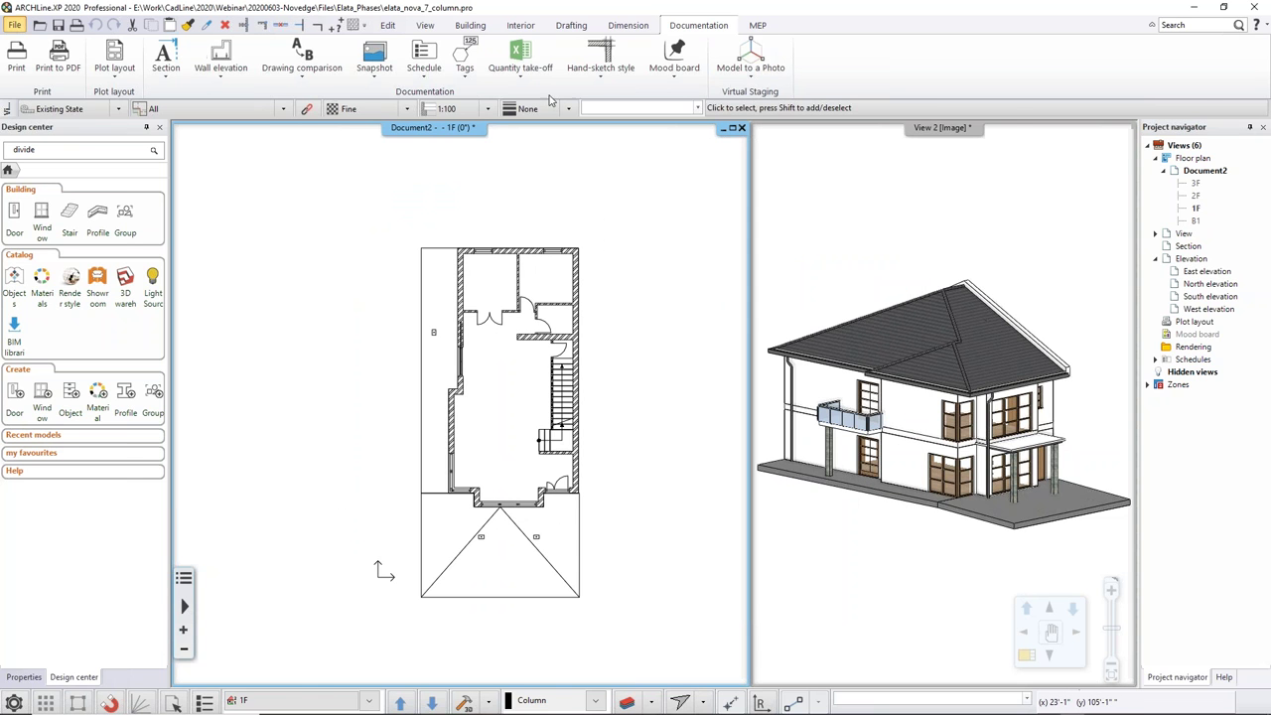
click(627, 25)
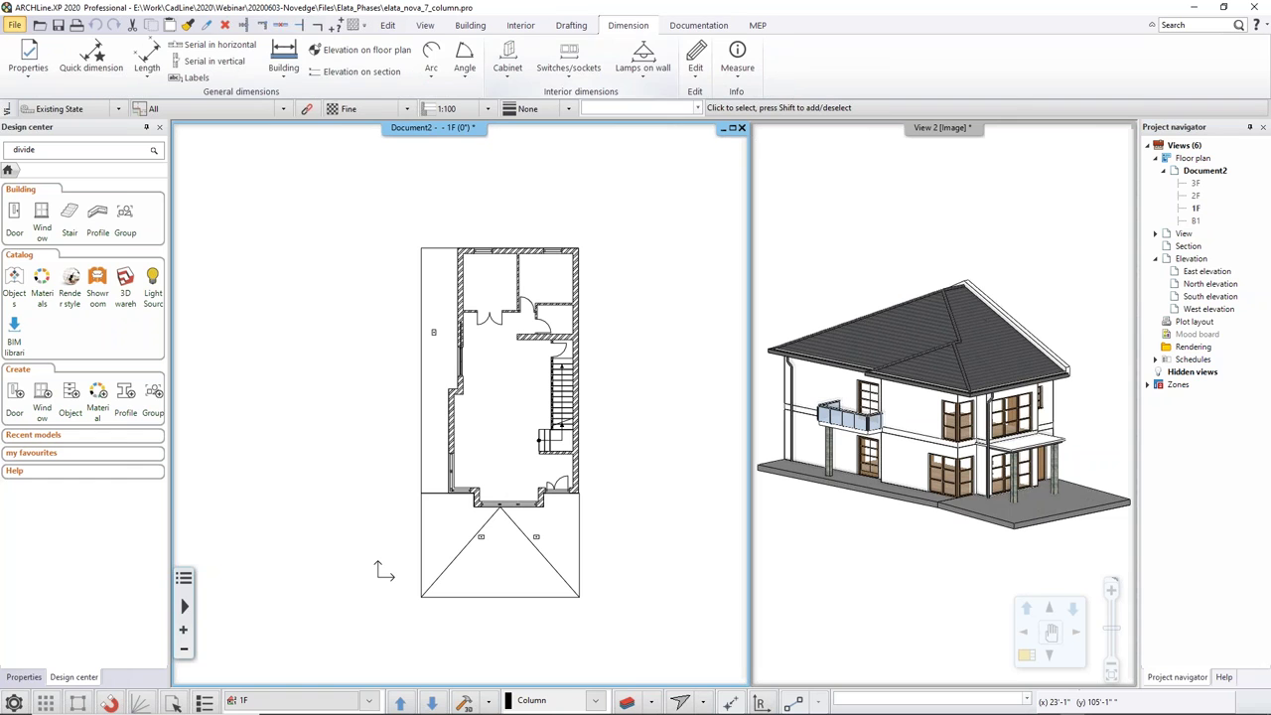
click(283, 67)
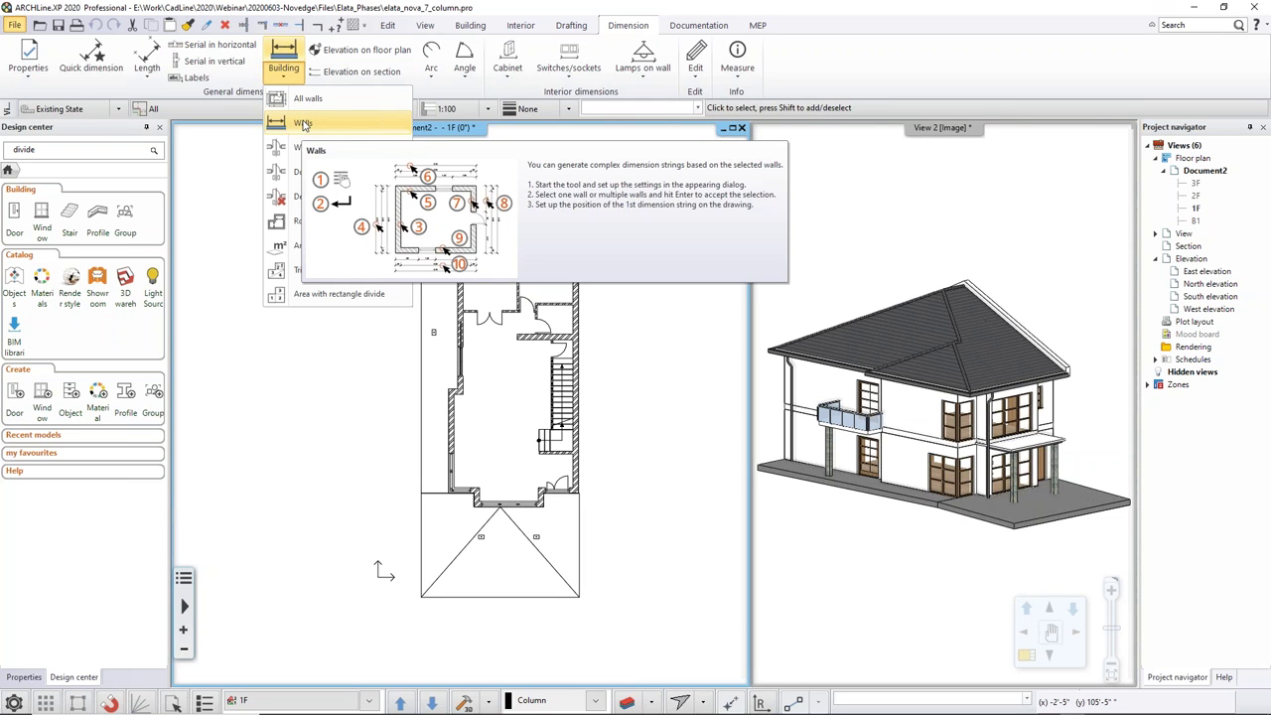
click(303, 125)
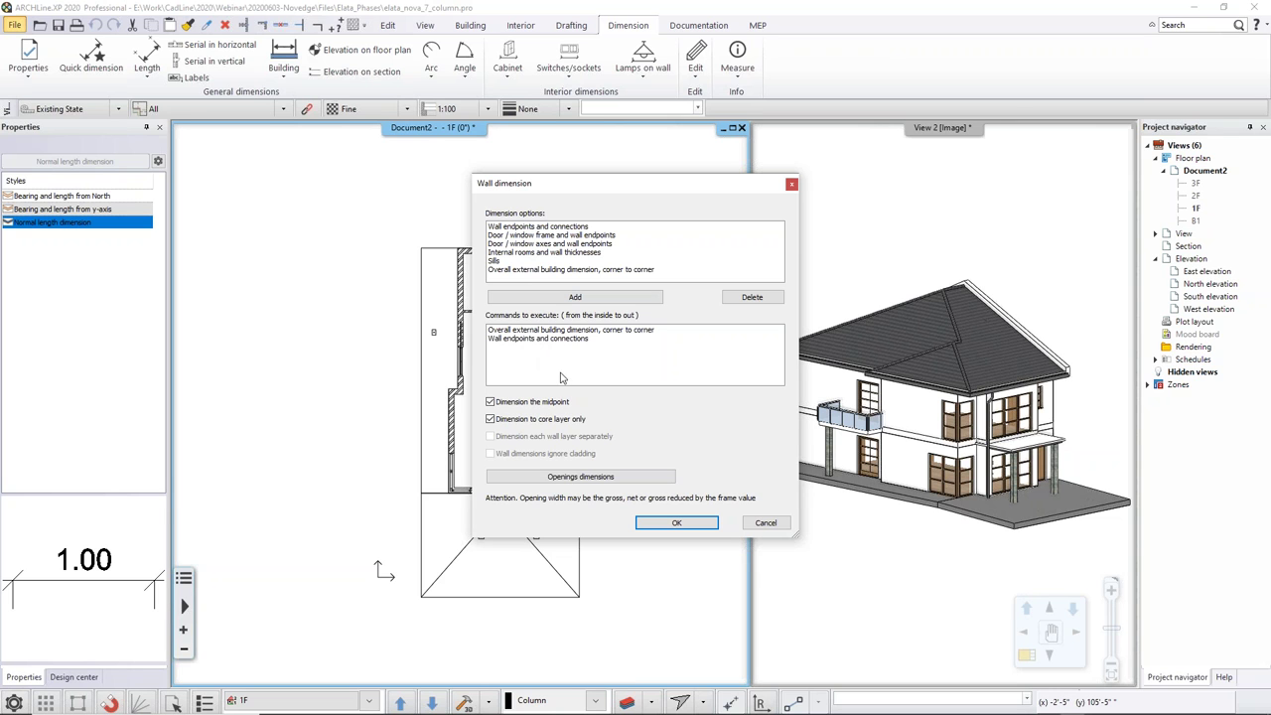
click(670, 523)
drag(406, 211, 625, 517)
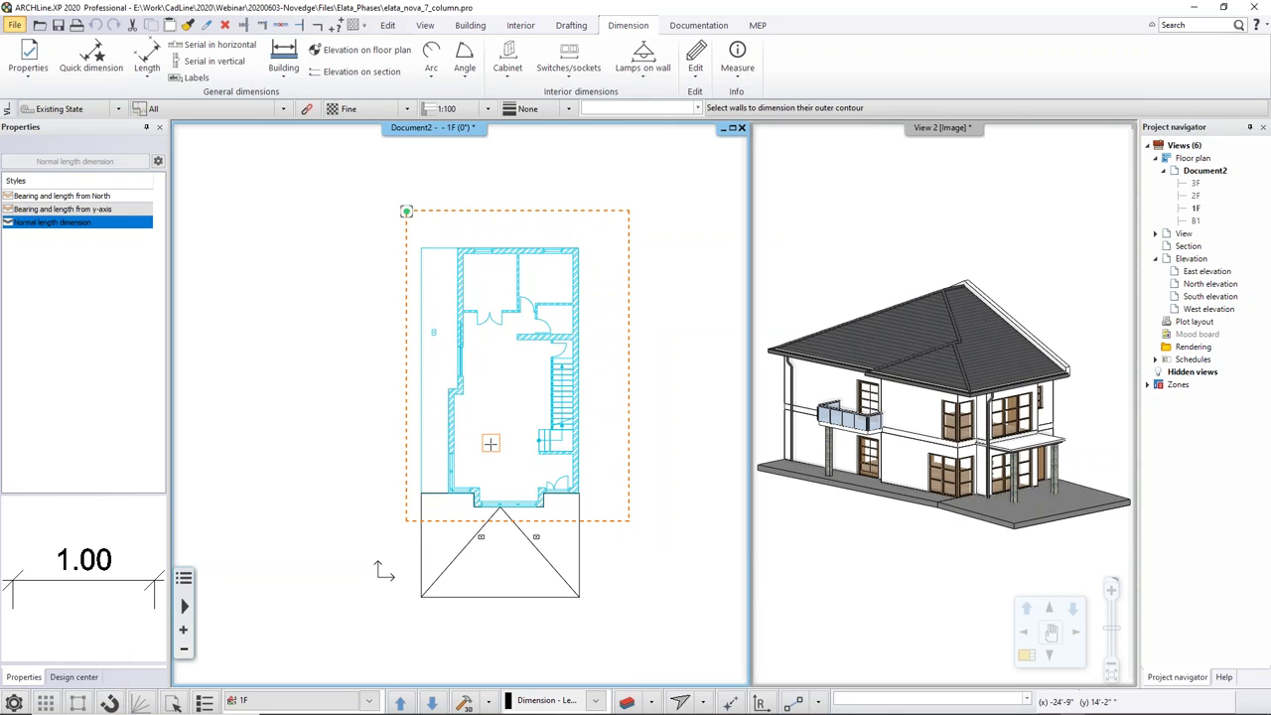
key(Return)
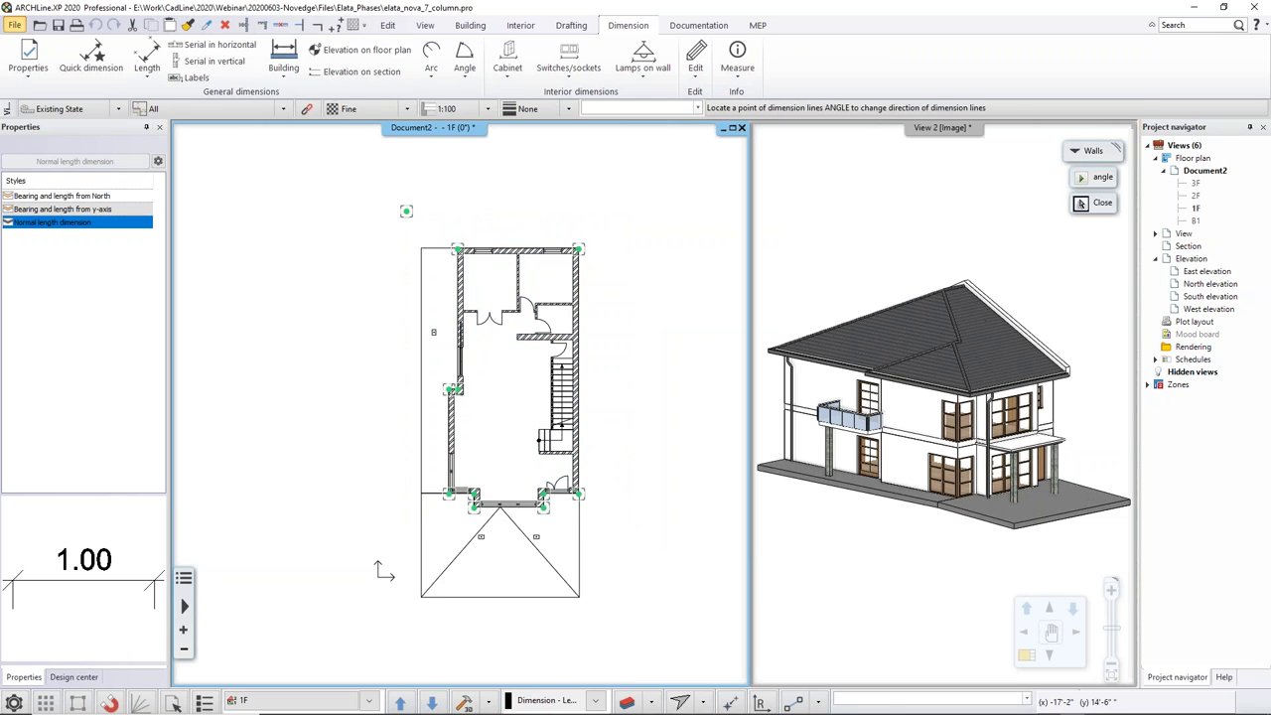
click(612, 443)
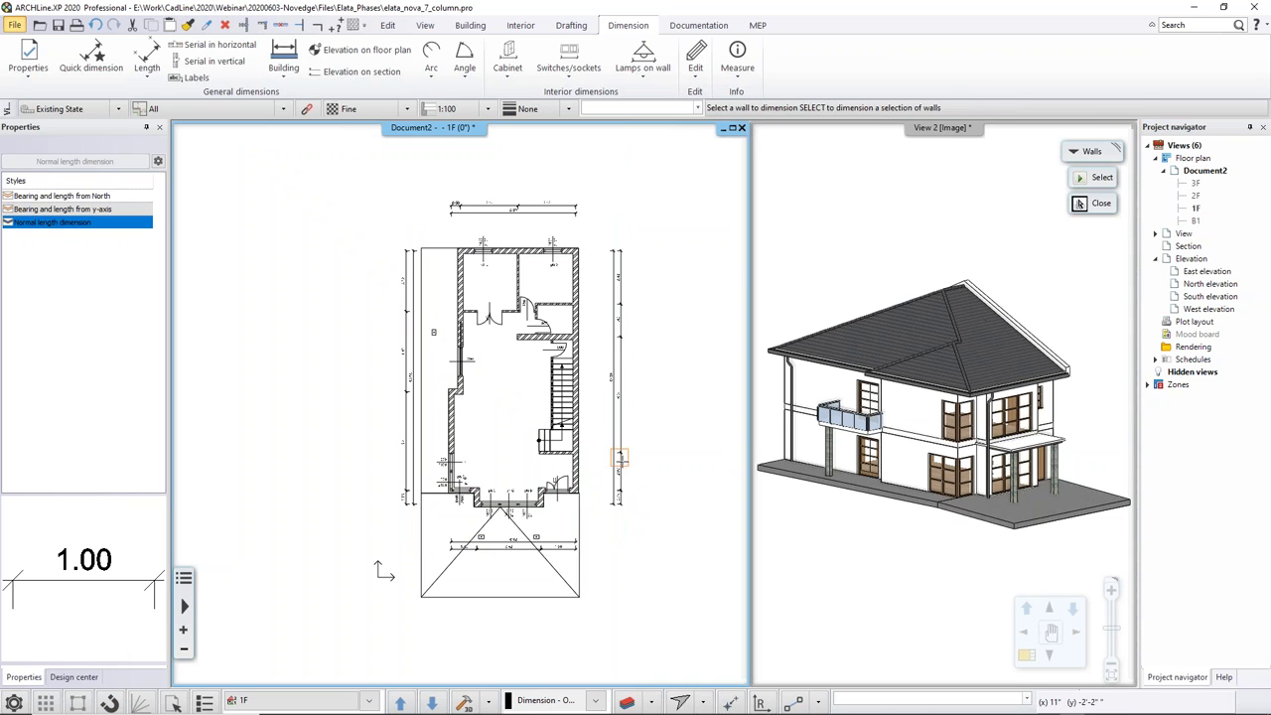
key(Escape)
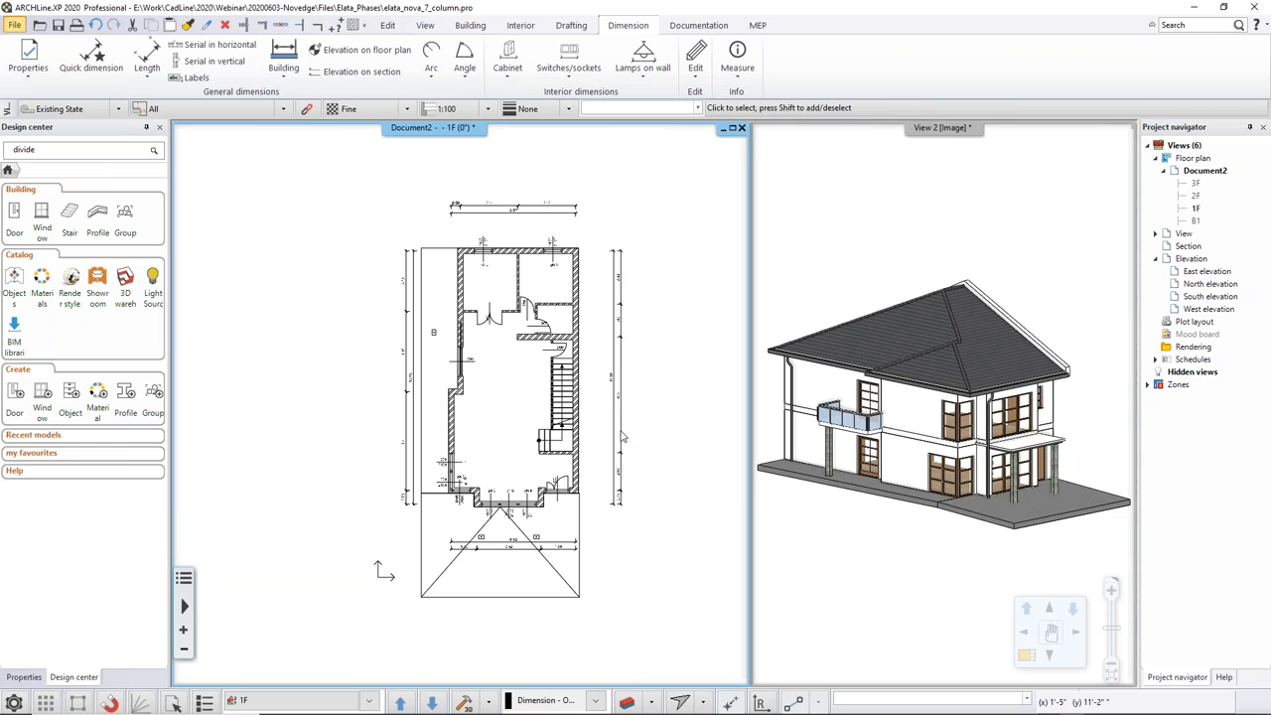
Step: Create room areas by walls for the two adjacent rooms at the upper end of the 1F plan
scroll(595, 524, up, 3)
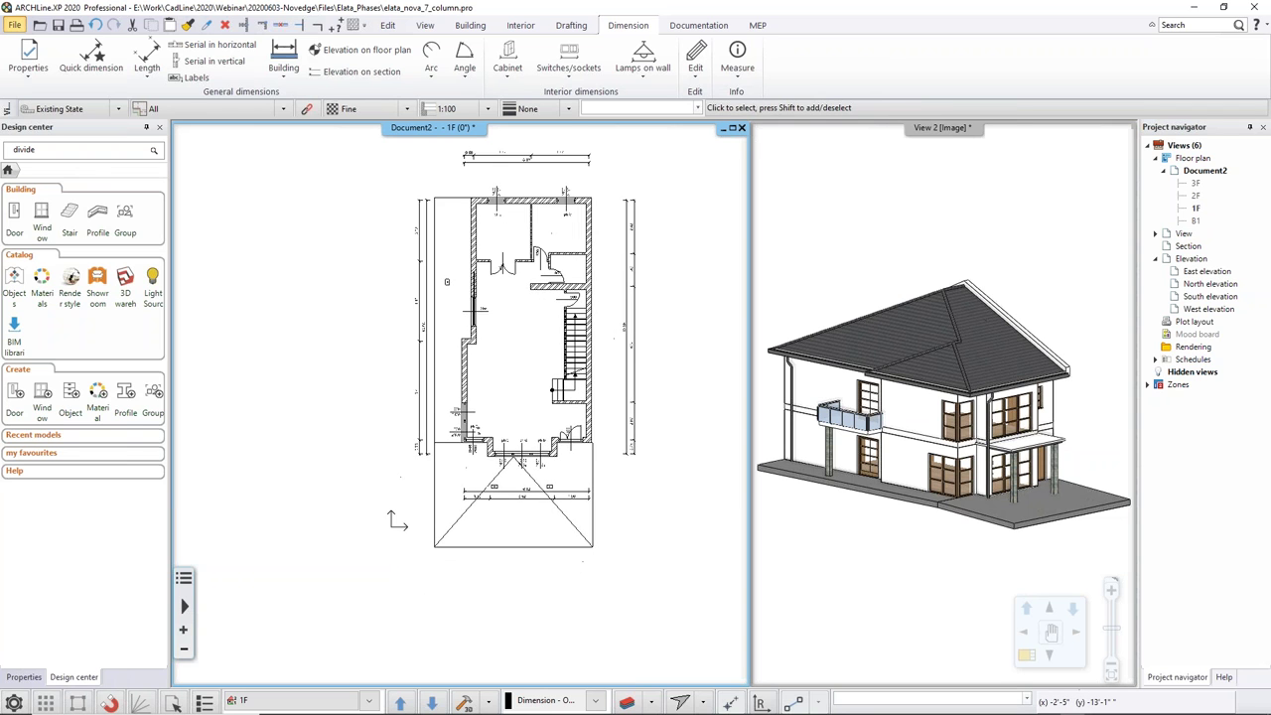
scroll(508, 435, up, 1)
scroll(505, 415, down, 3)
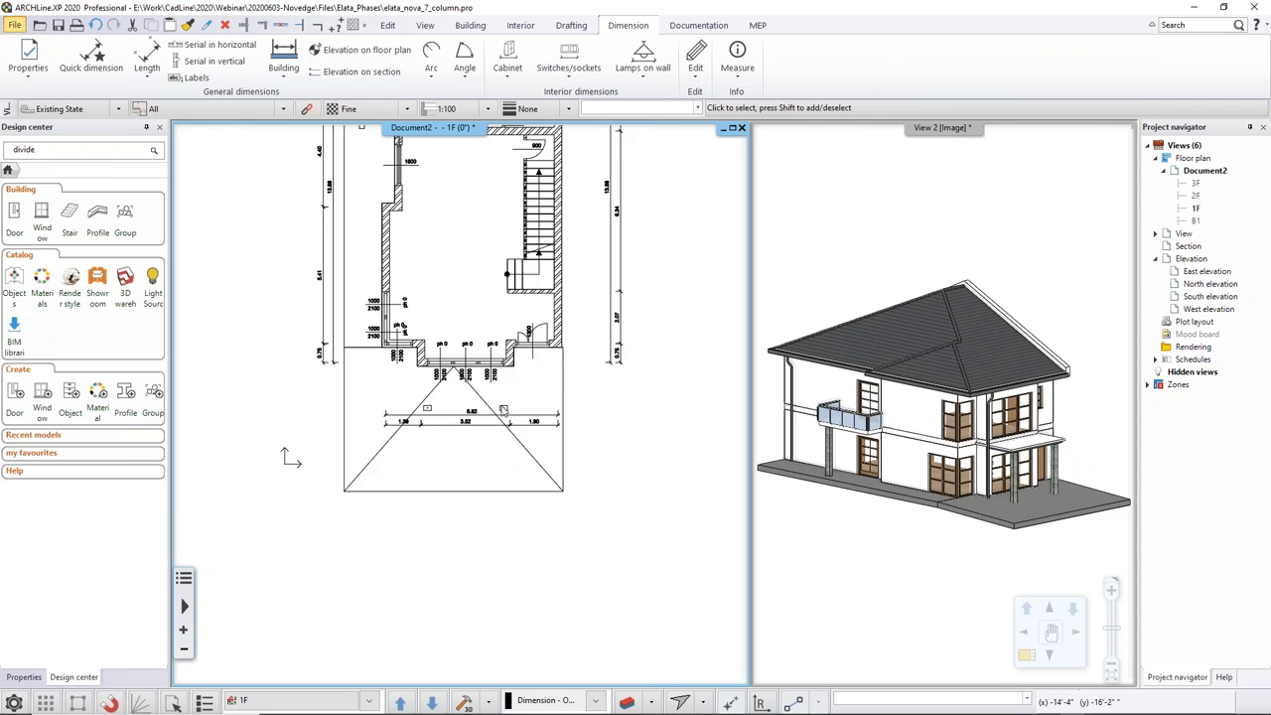
scroll(472, 422, down, 1)
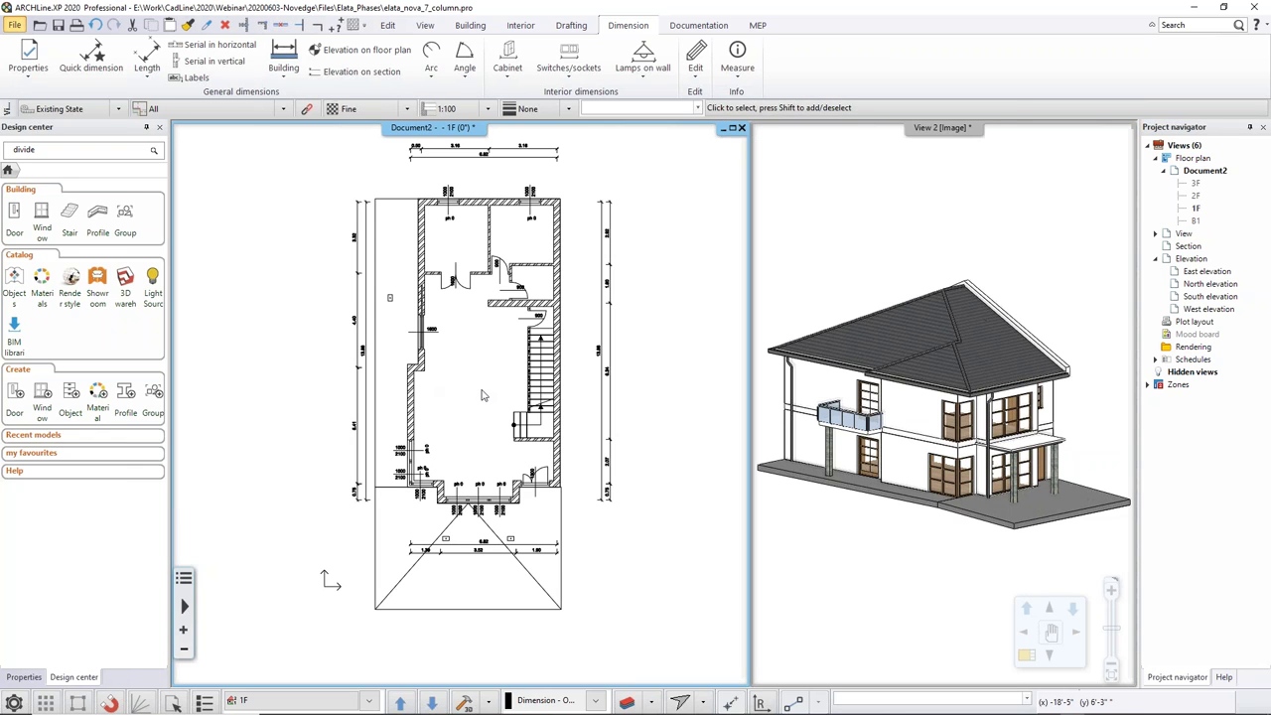
click(522, 25)
click(469, 24)
click(638, 59)
scroll(454, 253, up, 2)
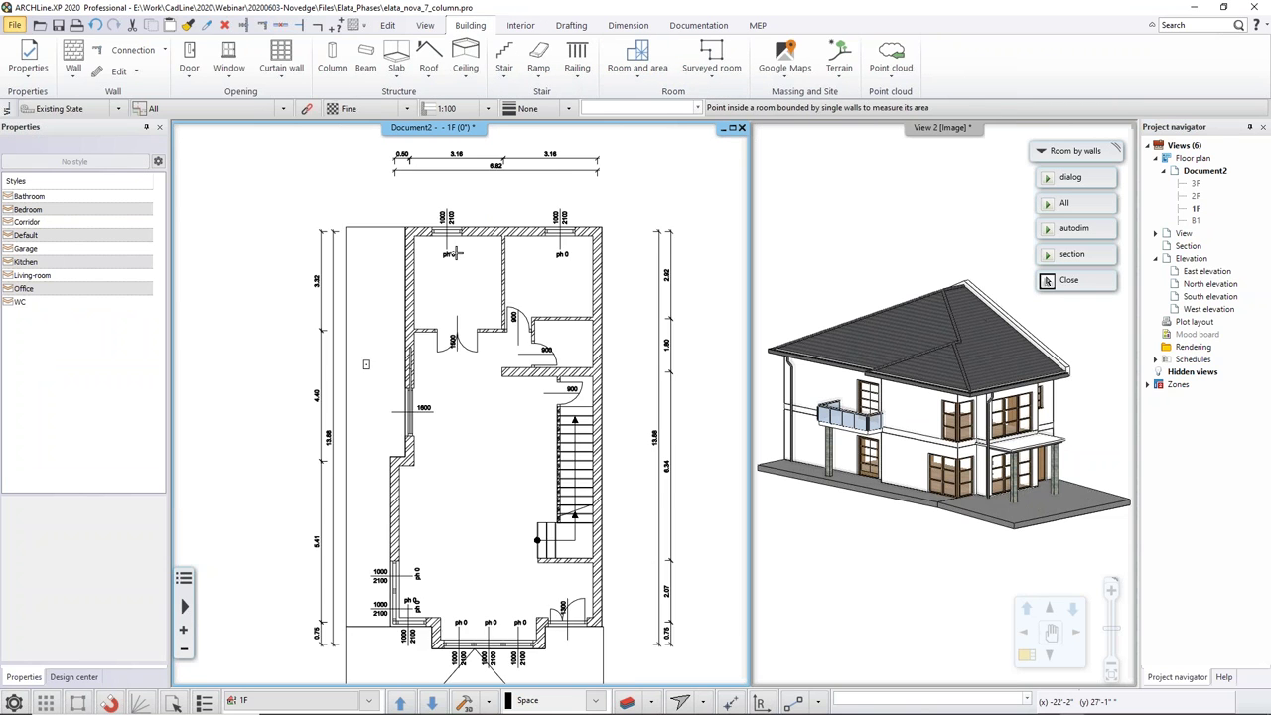
scroll(454, 253, up, 1)
click(427, 327)
click(544, 321)
key(Escape)
Step: Rename the upper-right room on the plan as Study
click(579, 311)
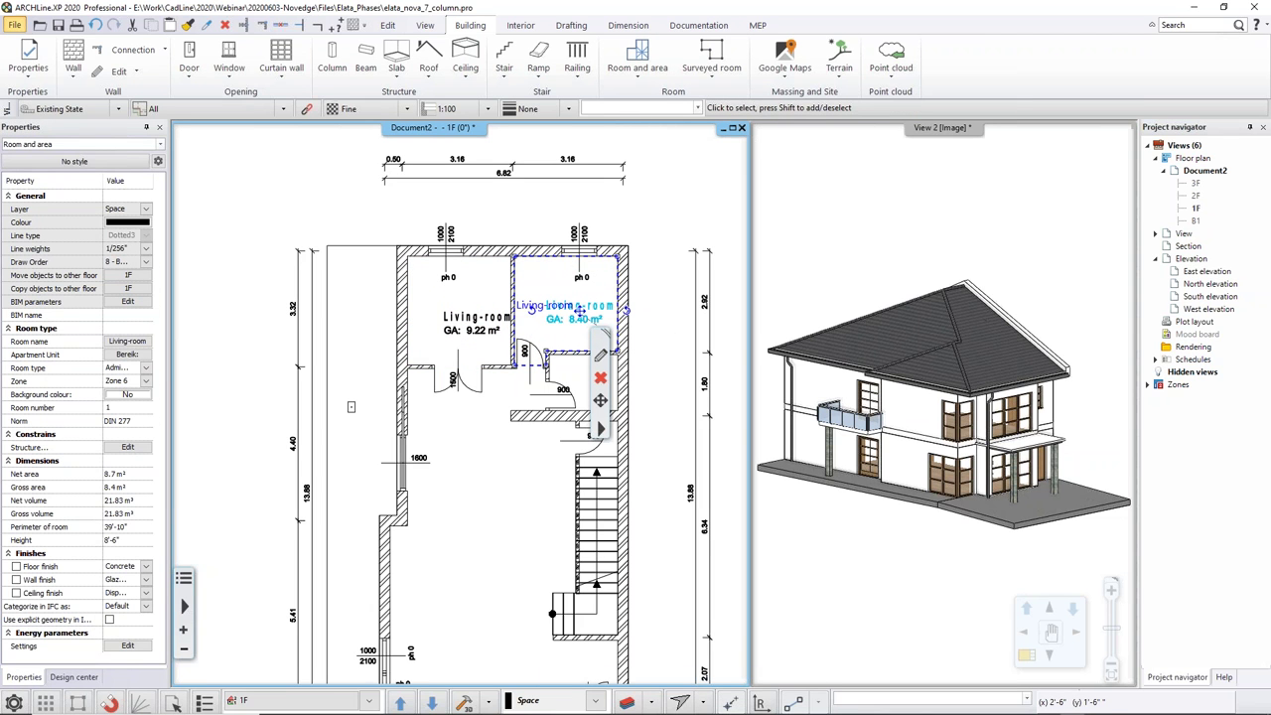
click(533, 308)
text(s)
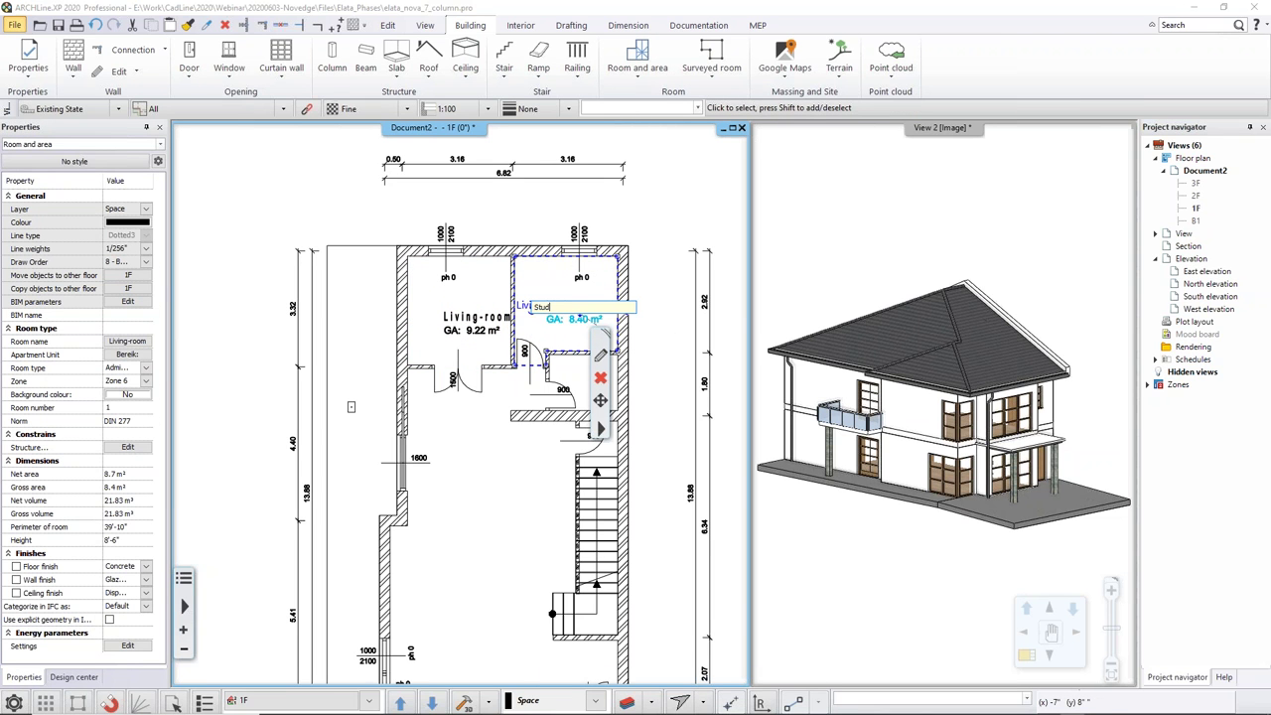
text(Study)
key(Return)
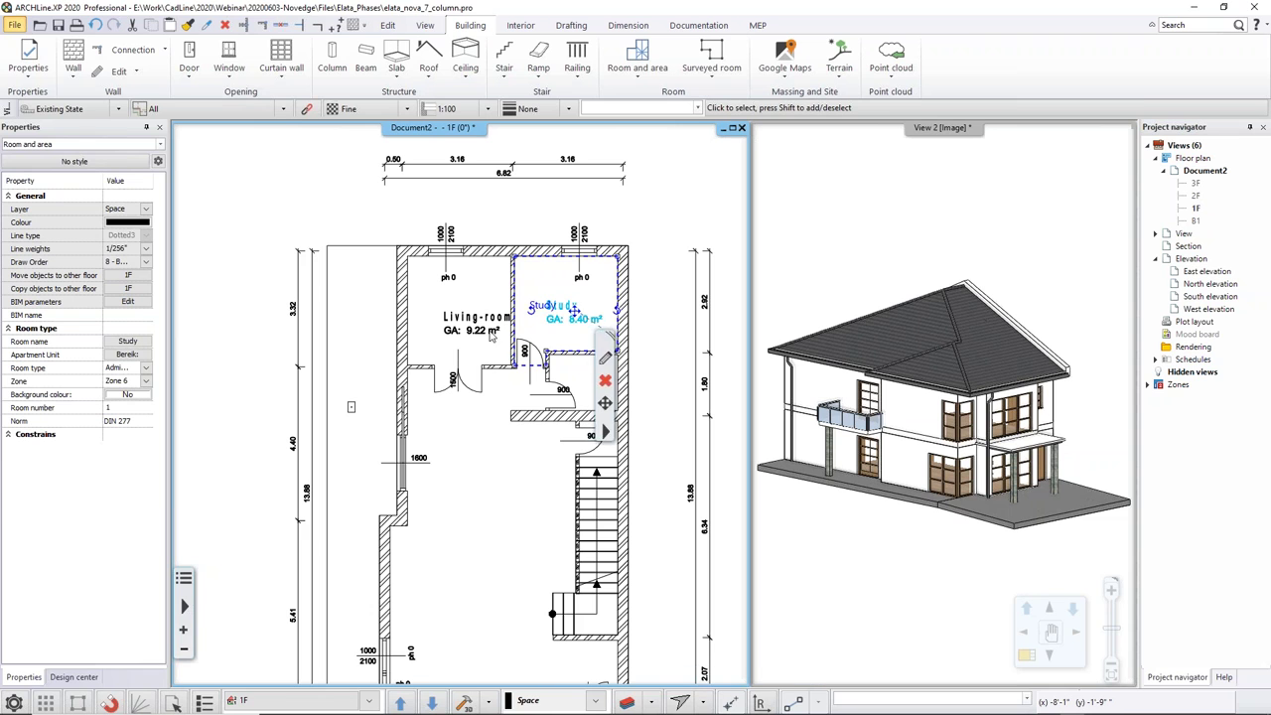
Step: Rename the upper-left room beside the study as Room
double_click(474, 332)
text(Room)
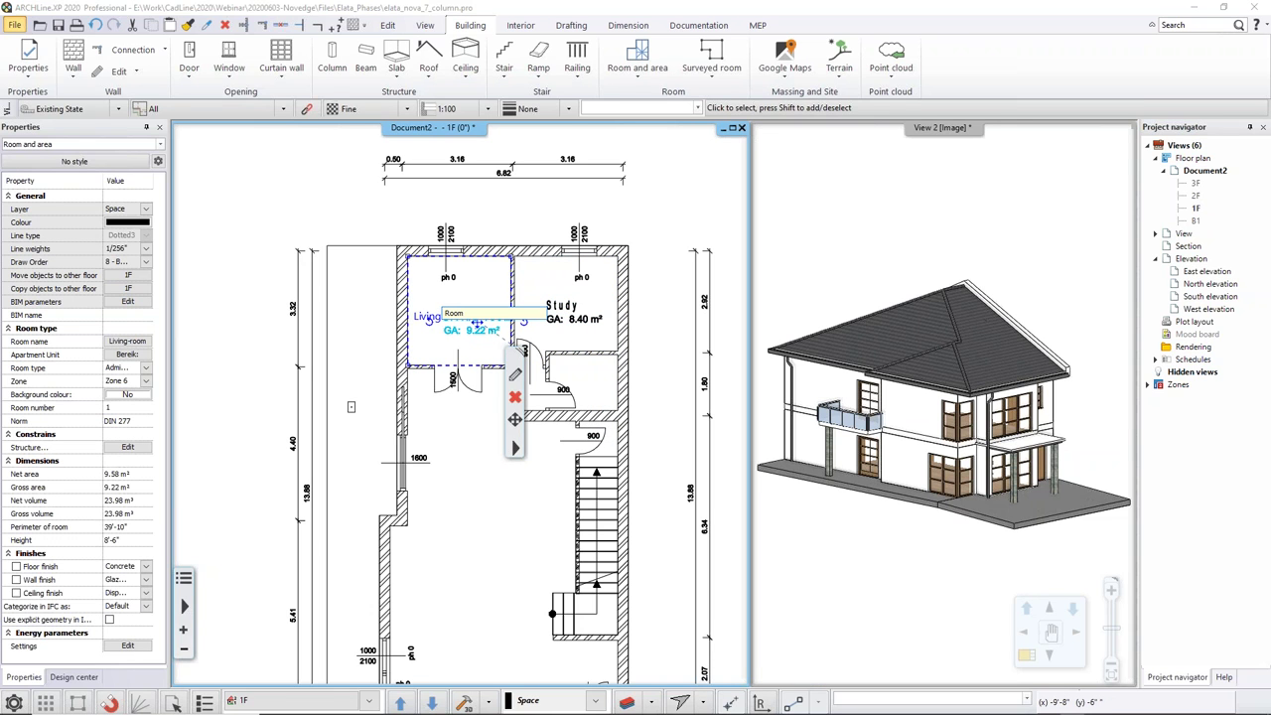
key(Return)
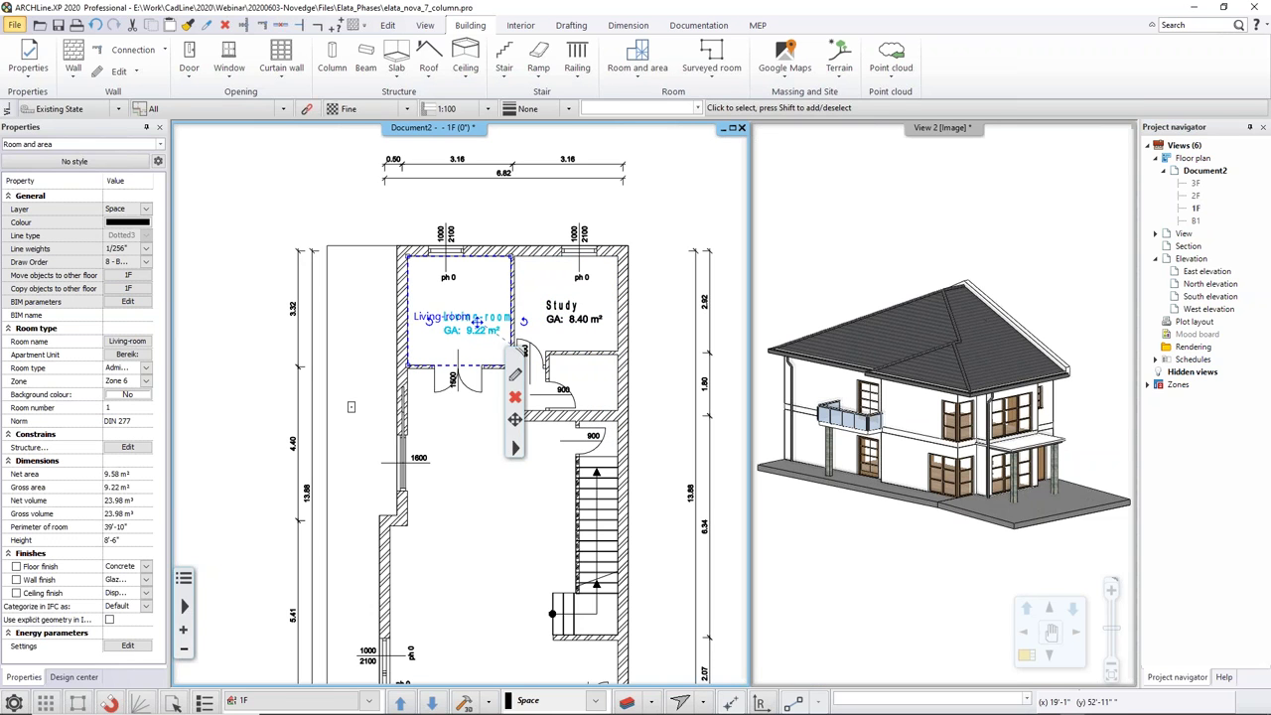
click(445, 455)
key(Escape)
Step: Start a new building section and enable Hatch on section in its properties
scroll(491, 492, down, 2)
middle_drag(496, 507, 451, 457)
scroll(504, 427, down, 1)
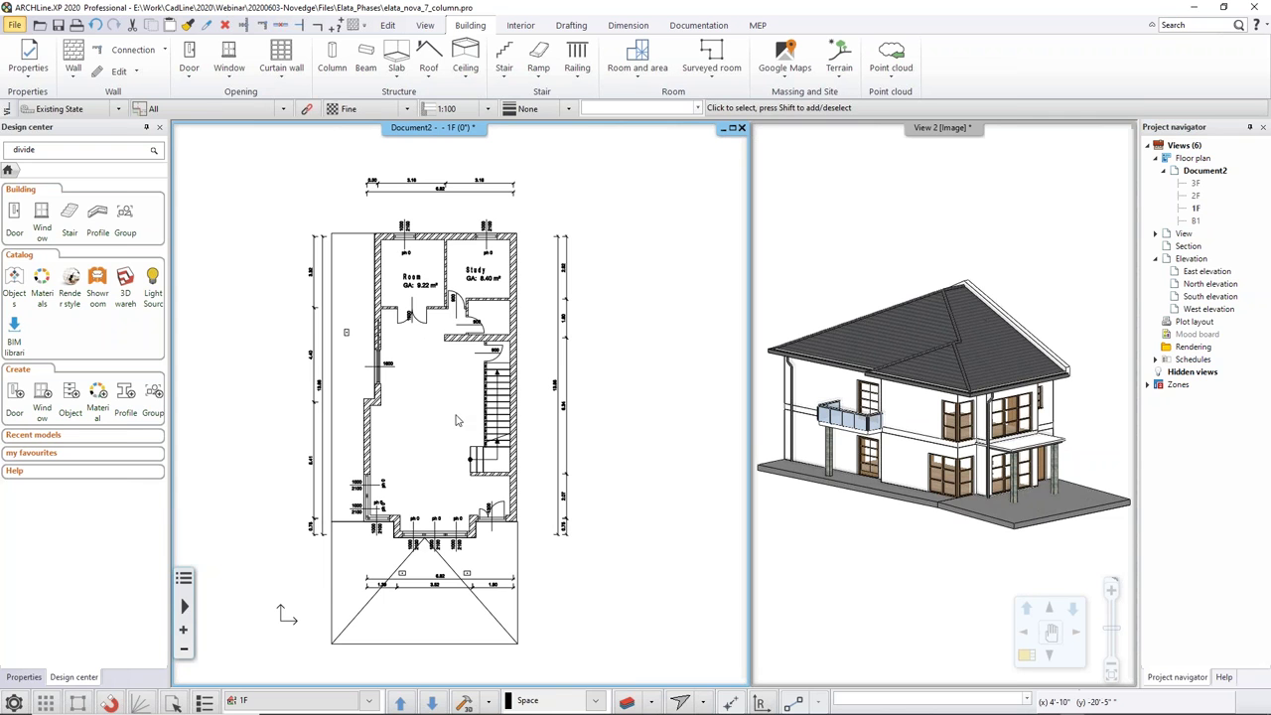
middle_drag(457, 420, 502, 426)
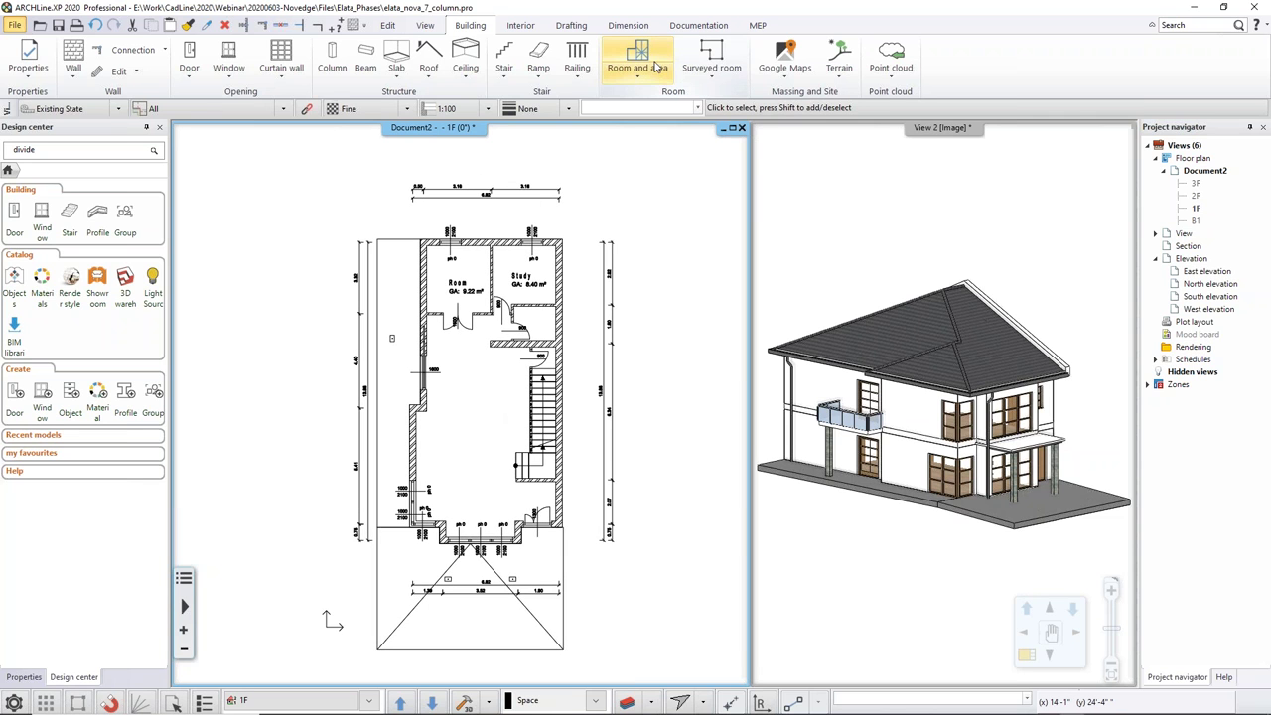
click(698, 28)
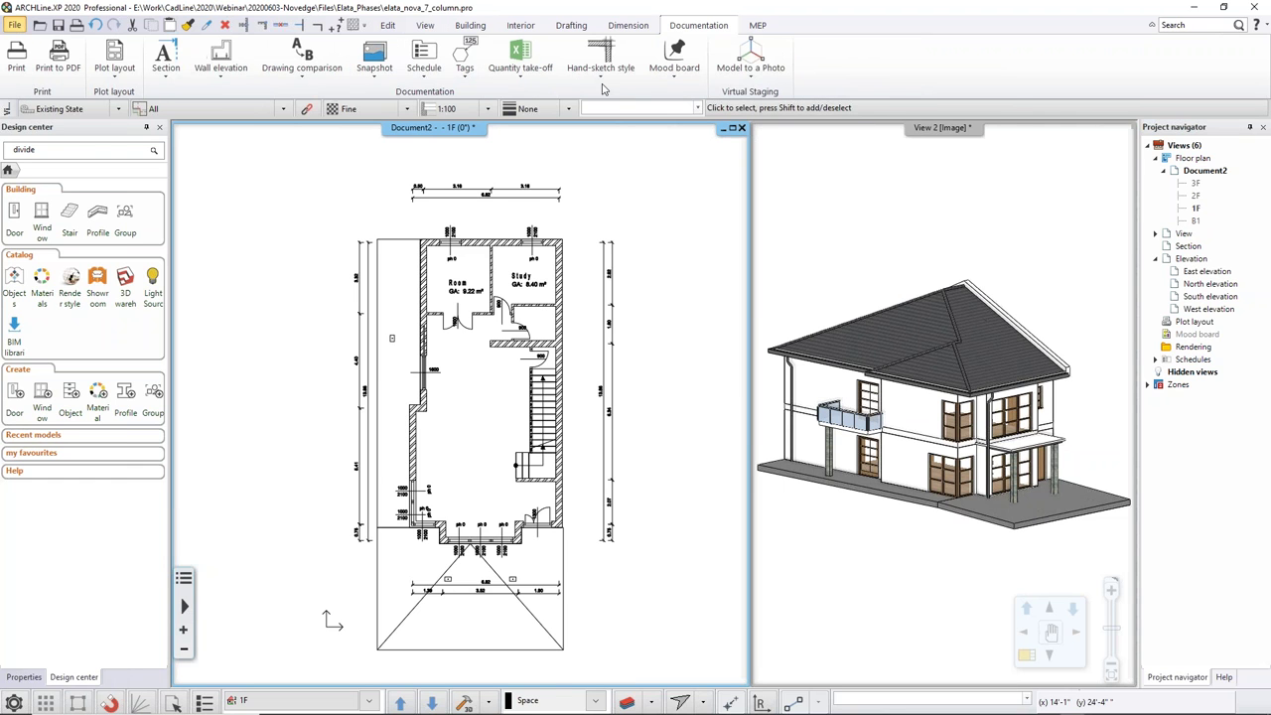
click(166, 68)
click(211, 103)
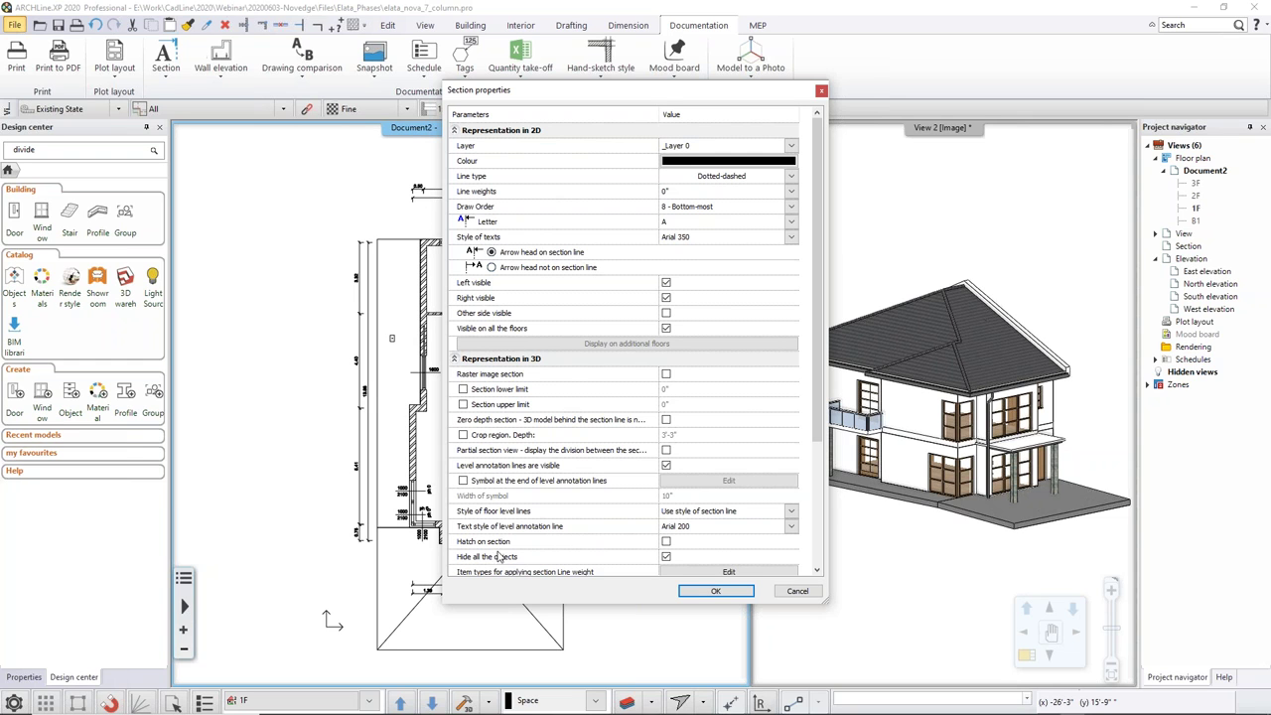
click(665, 543)
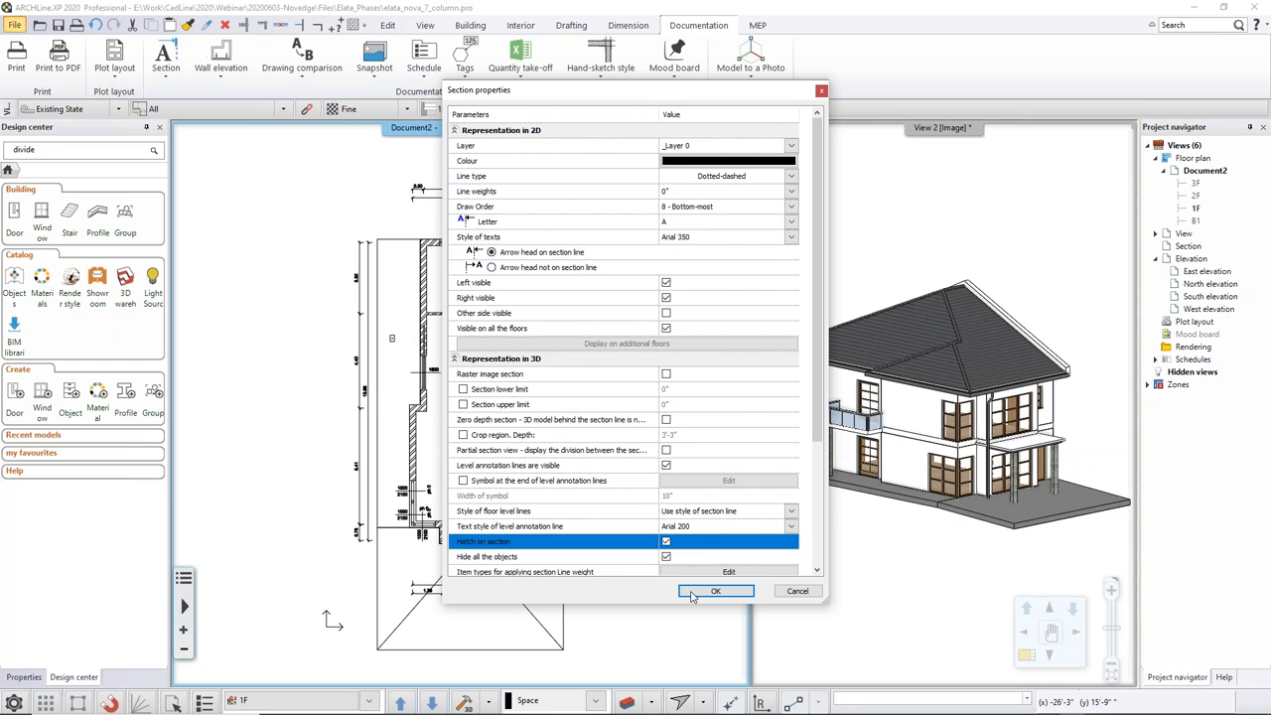
click(714, 592)
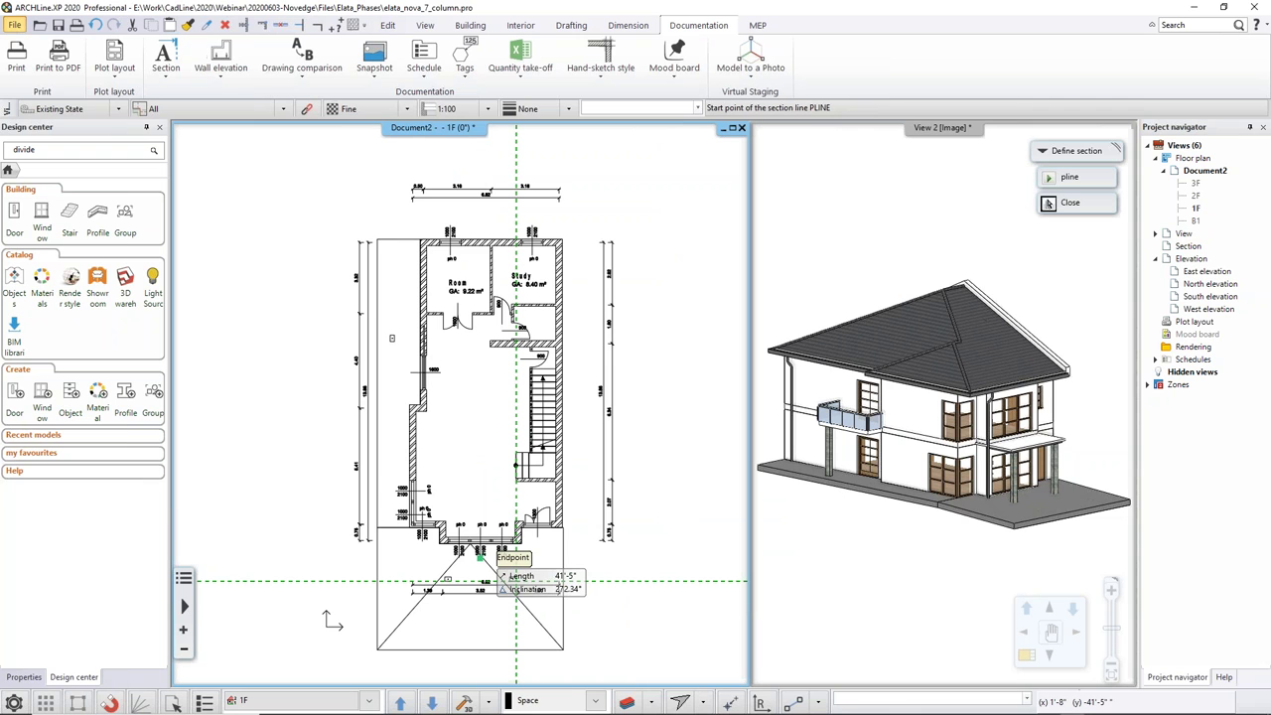
Step: Draw a vertical section line through the whole house from below the bay window to above the upper wall, and create its section view
scroll(515, 581, up, 2)
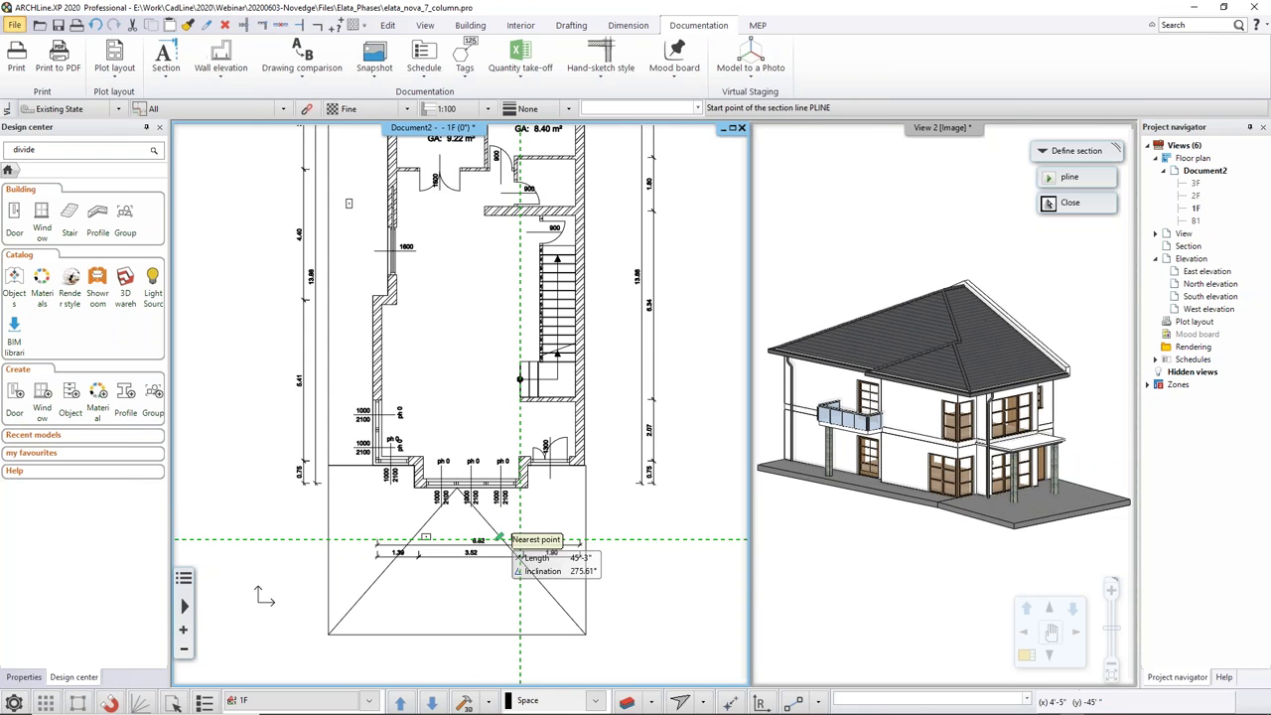
scroll(519, 540, up, 2)
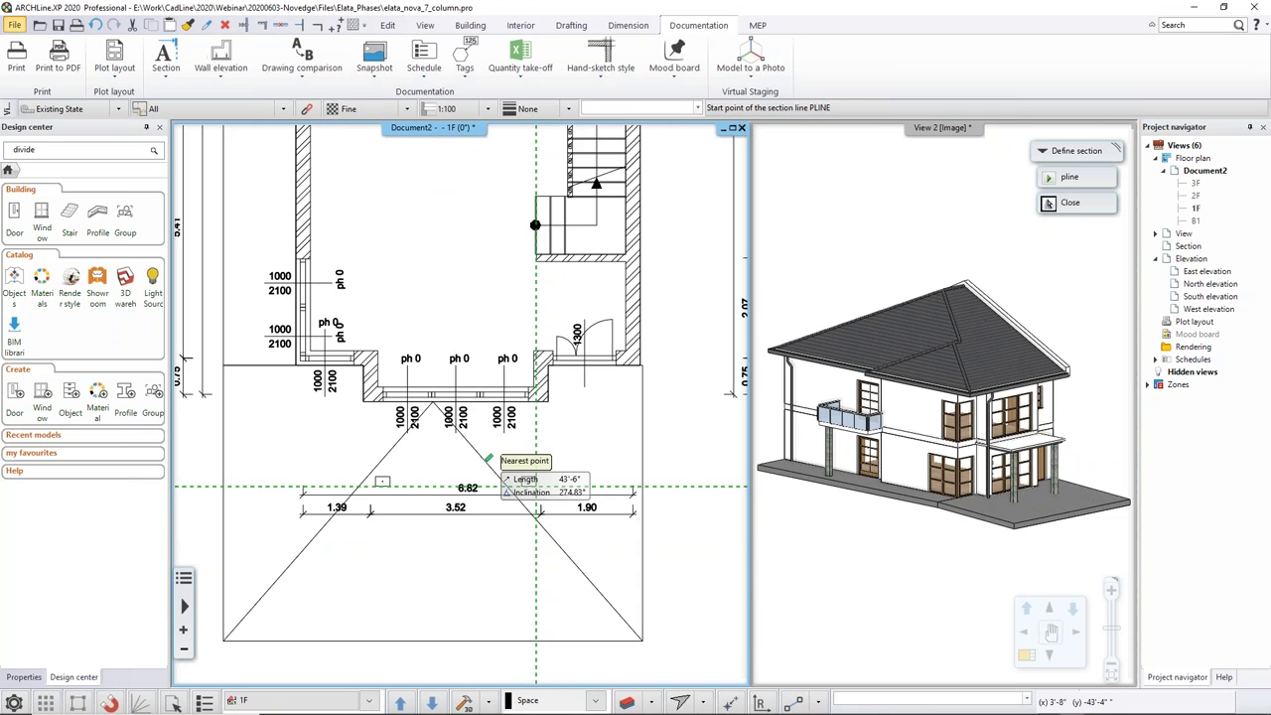
click(482, 456)
middle_drag(483, 241, 477, 446)
middle_drag(488, 204, 489, 461)
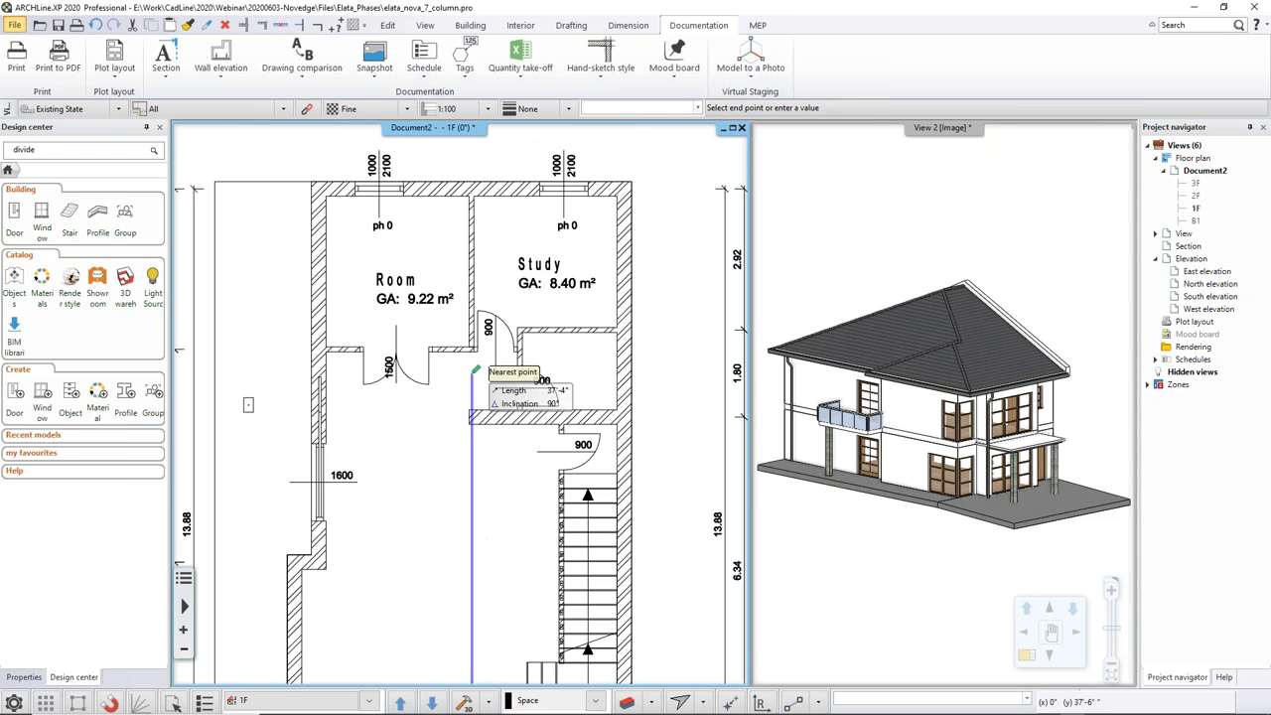
click(472, 149)
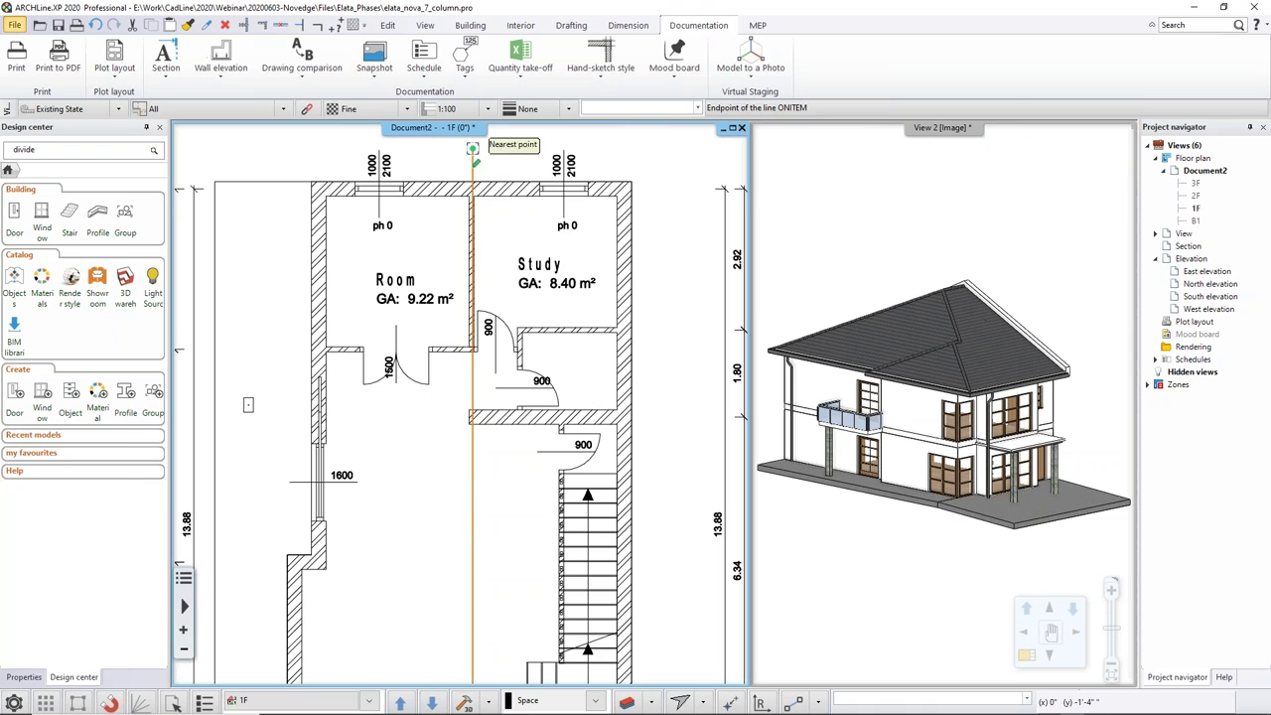
click(379, 544)
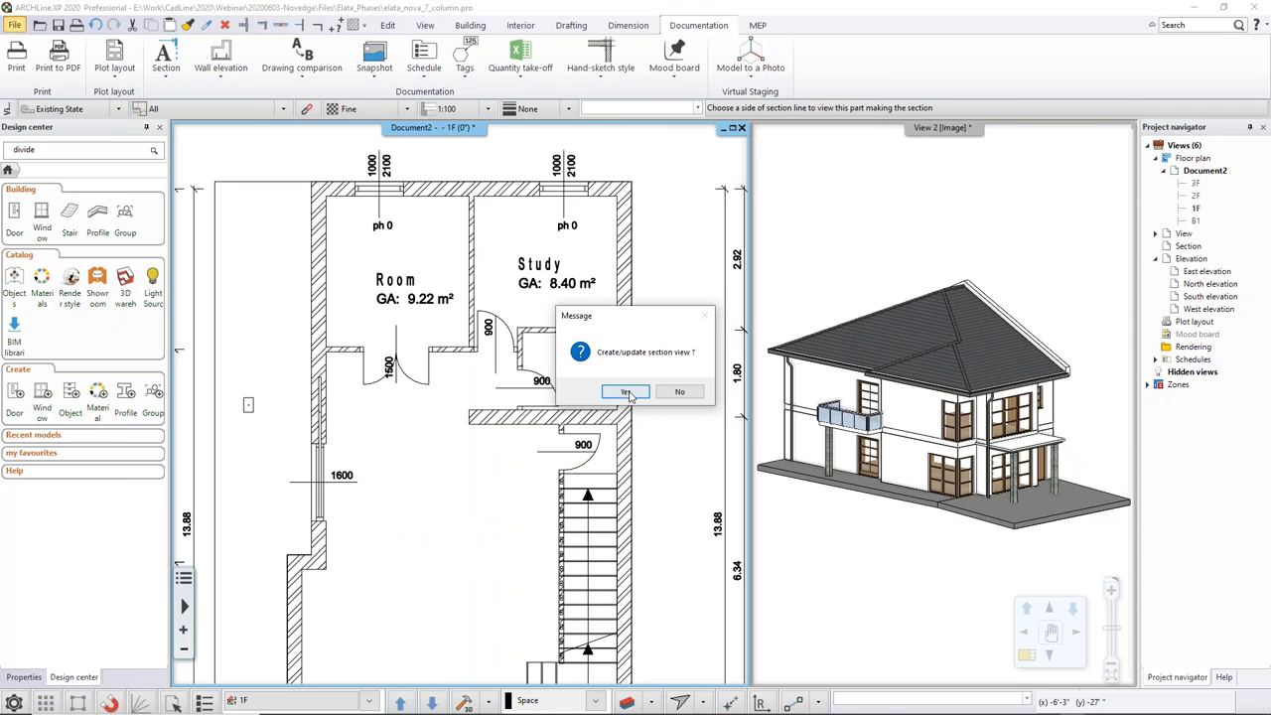
key(Return)
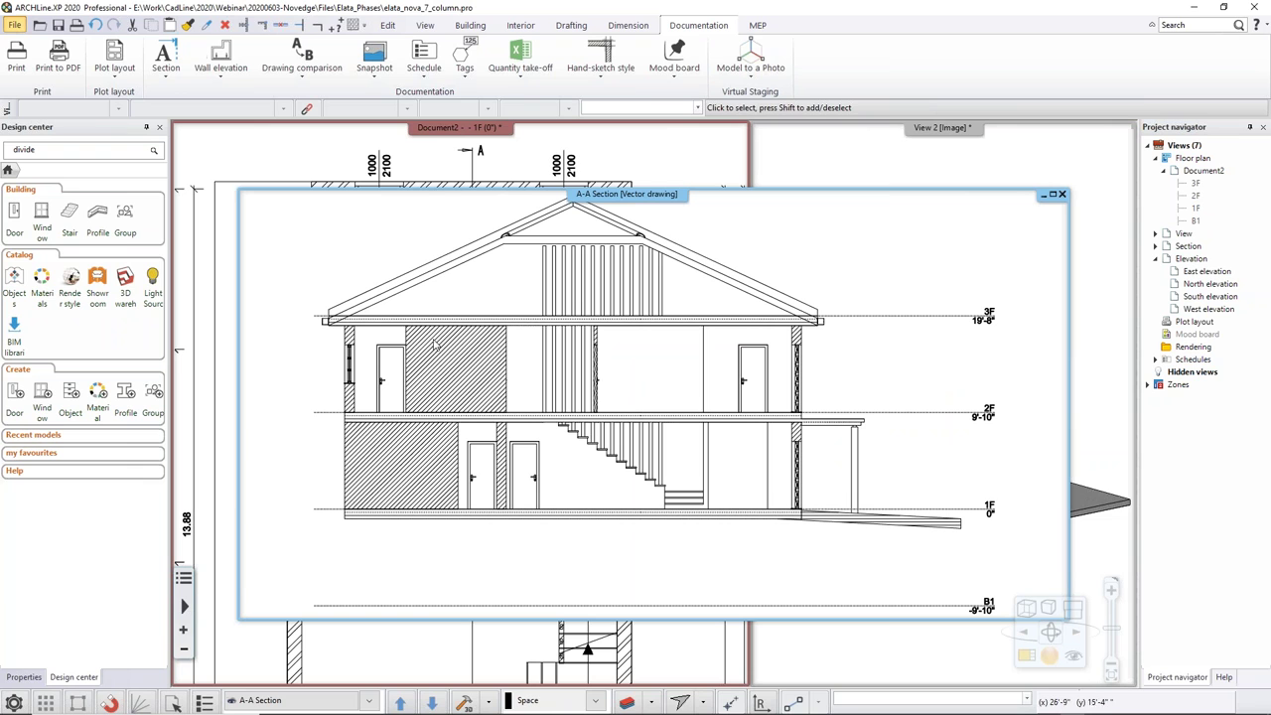
Step: Edit the section line on the 1F plan by adding a node level with the start of the stair
click(431, 167)
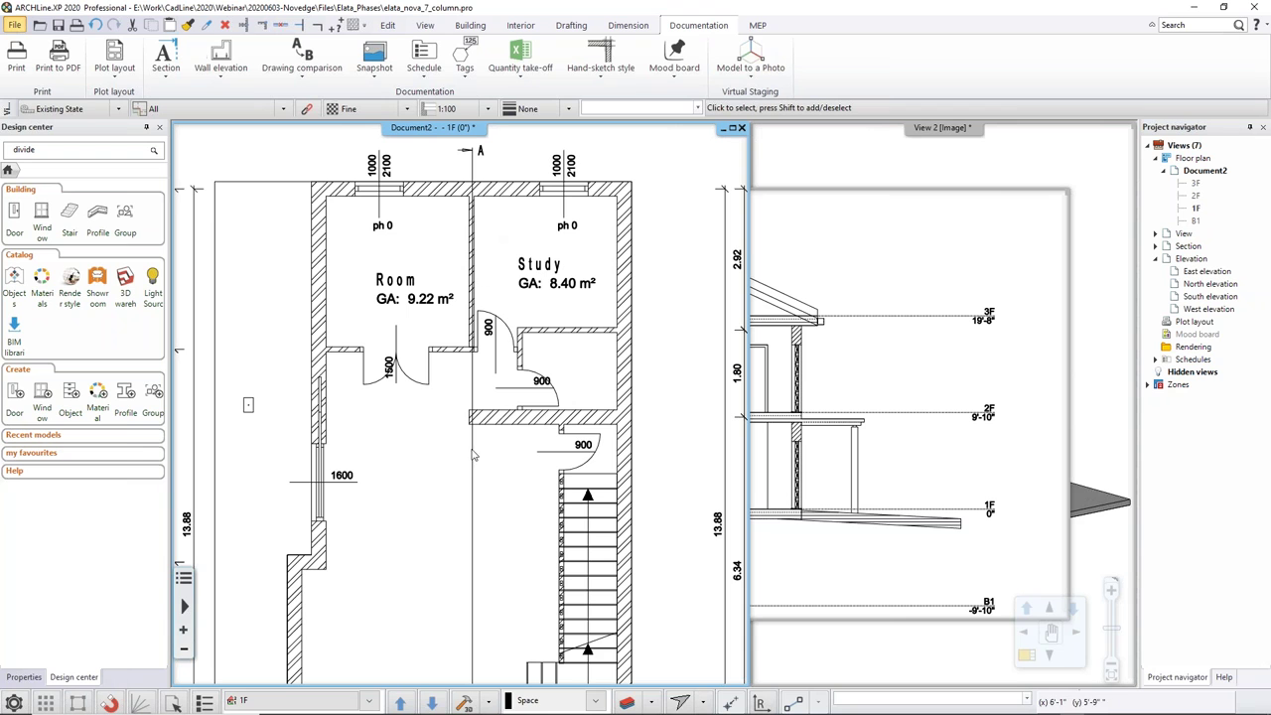
middle_drag(485, 509, 455, 484)
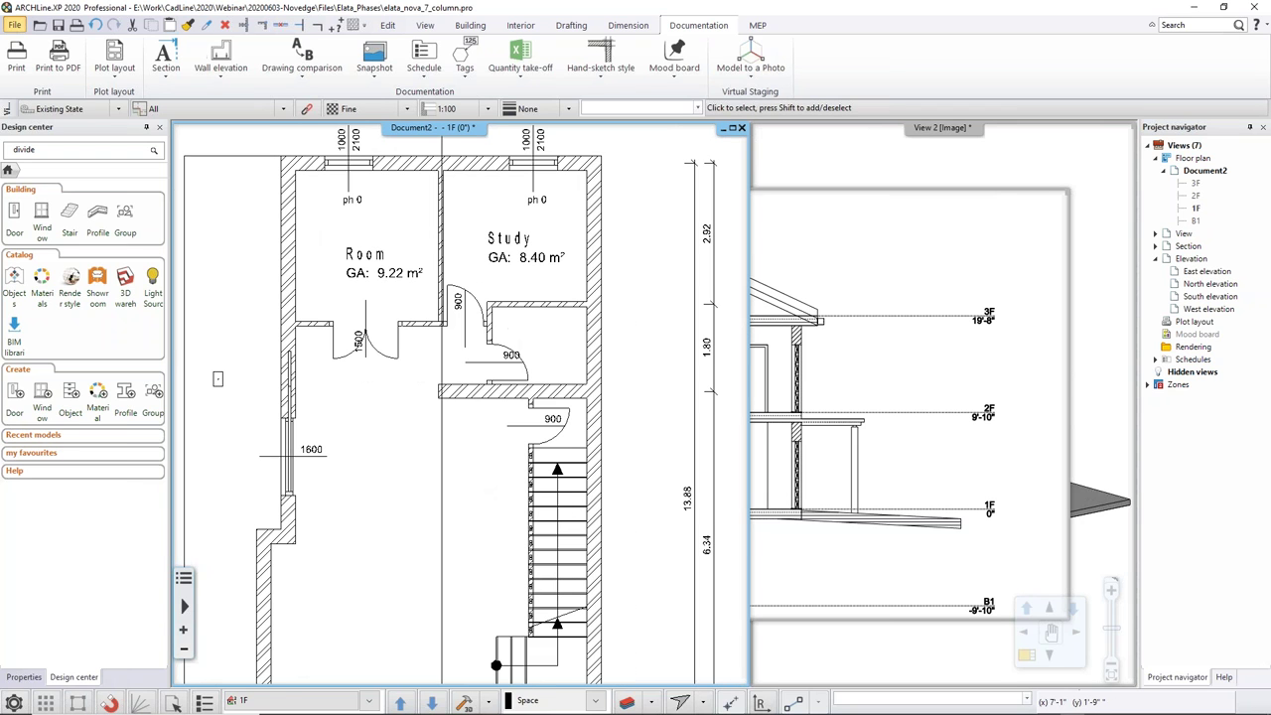
click(442, 508)
key(Escape)
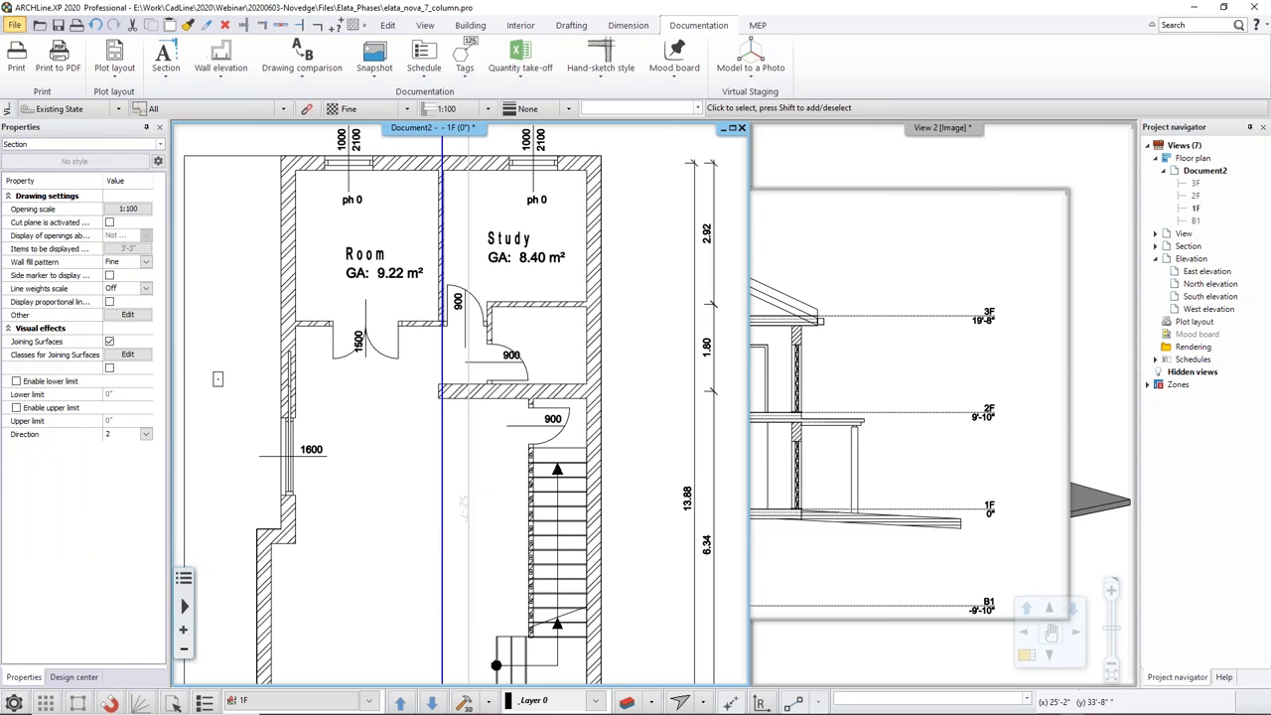
right_click(442, 534)
click(491, 584)
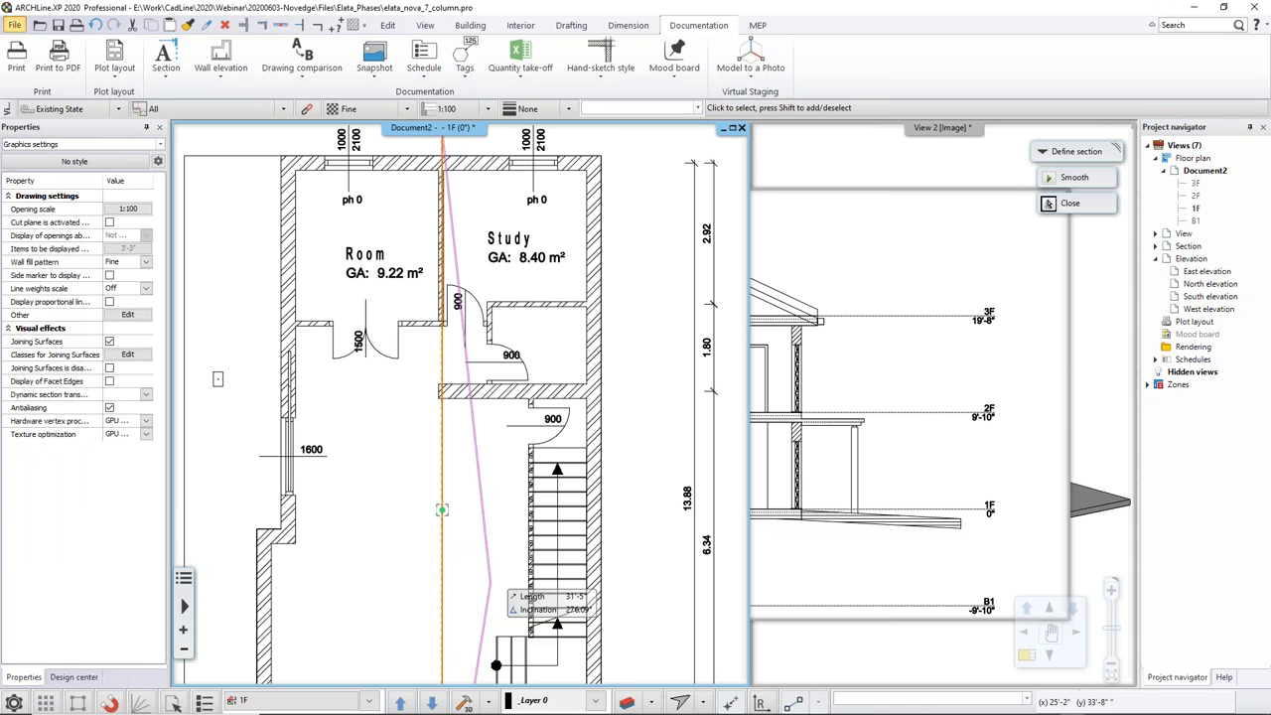
middle_drag(443, 660, 459, 511)
click(457, 516)
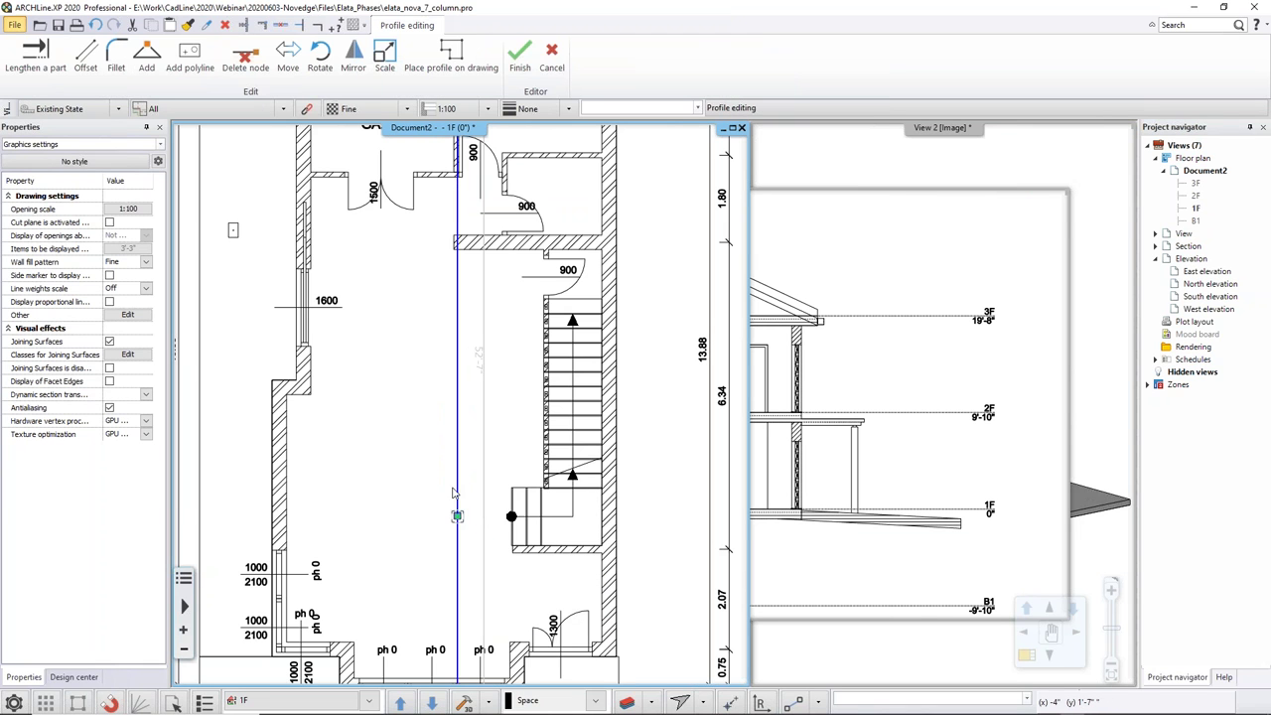
Step: Shift the section line's upper part onto the centre line of the stair flight and update the section view
right_click(459, 487)
click(501, 496)
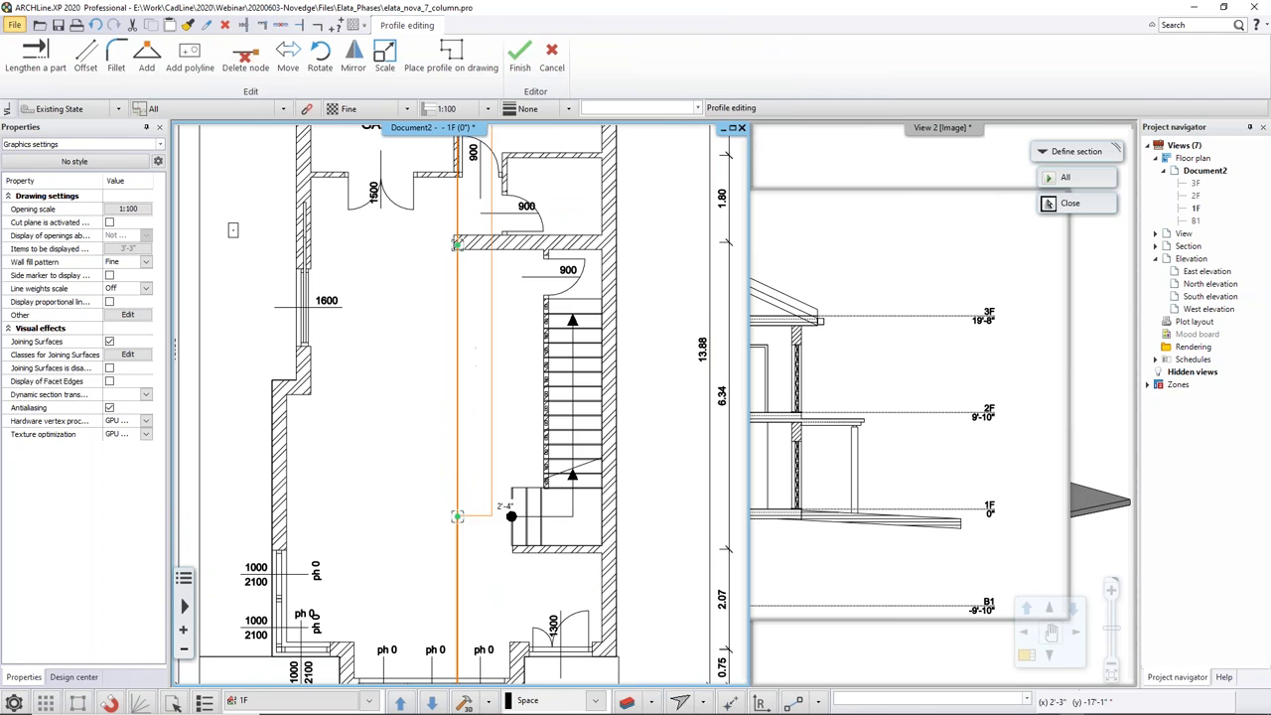
click(511, 513)
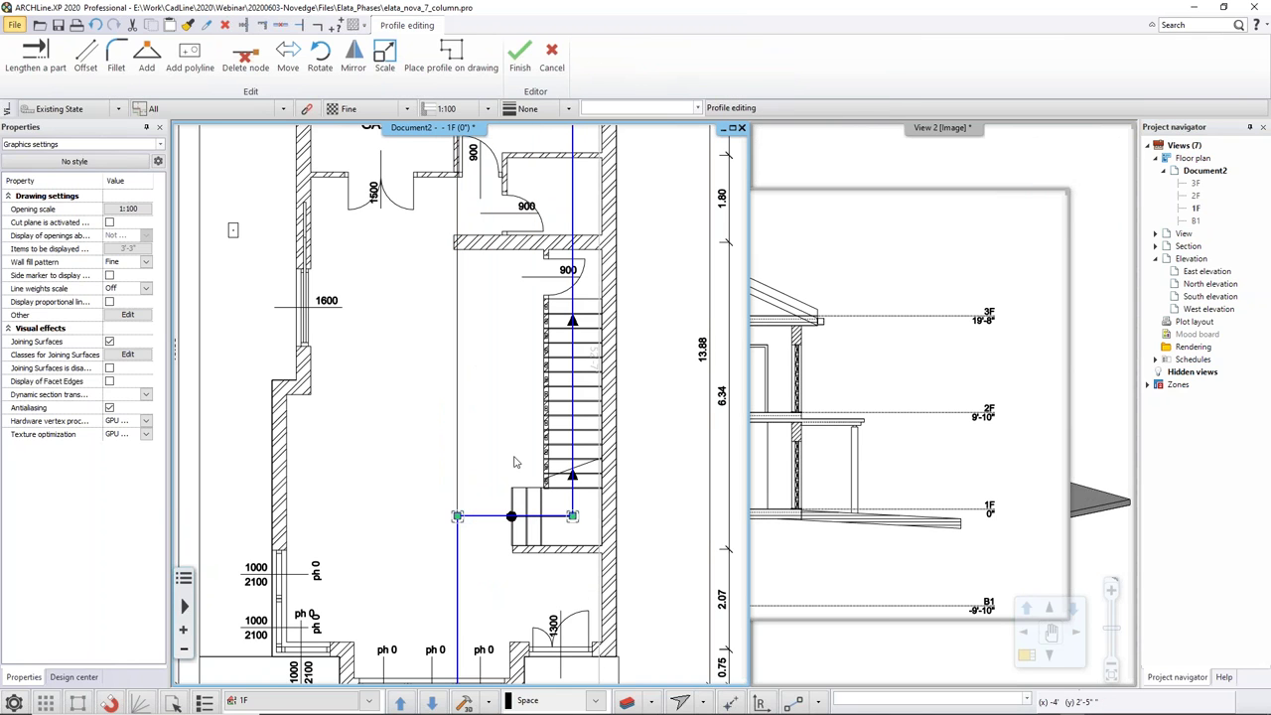
key(Return)
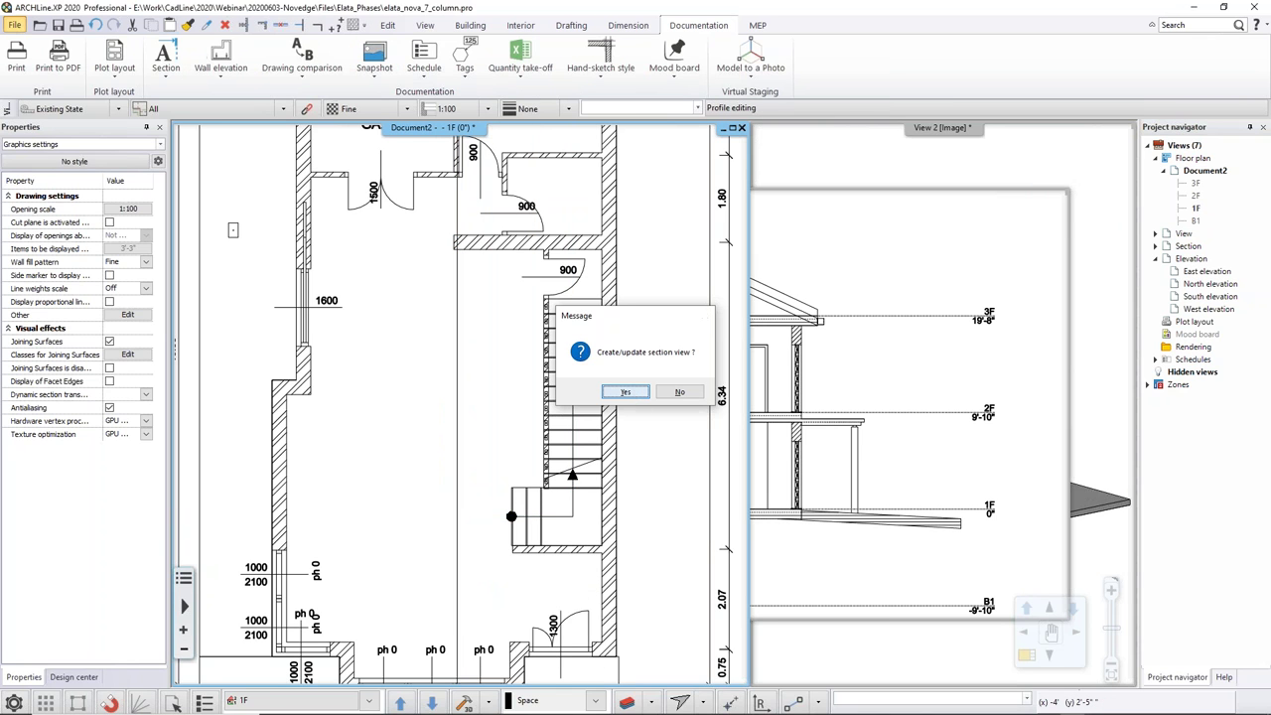
key(Return)
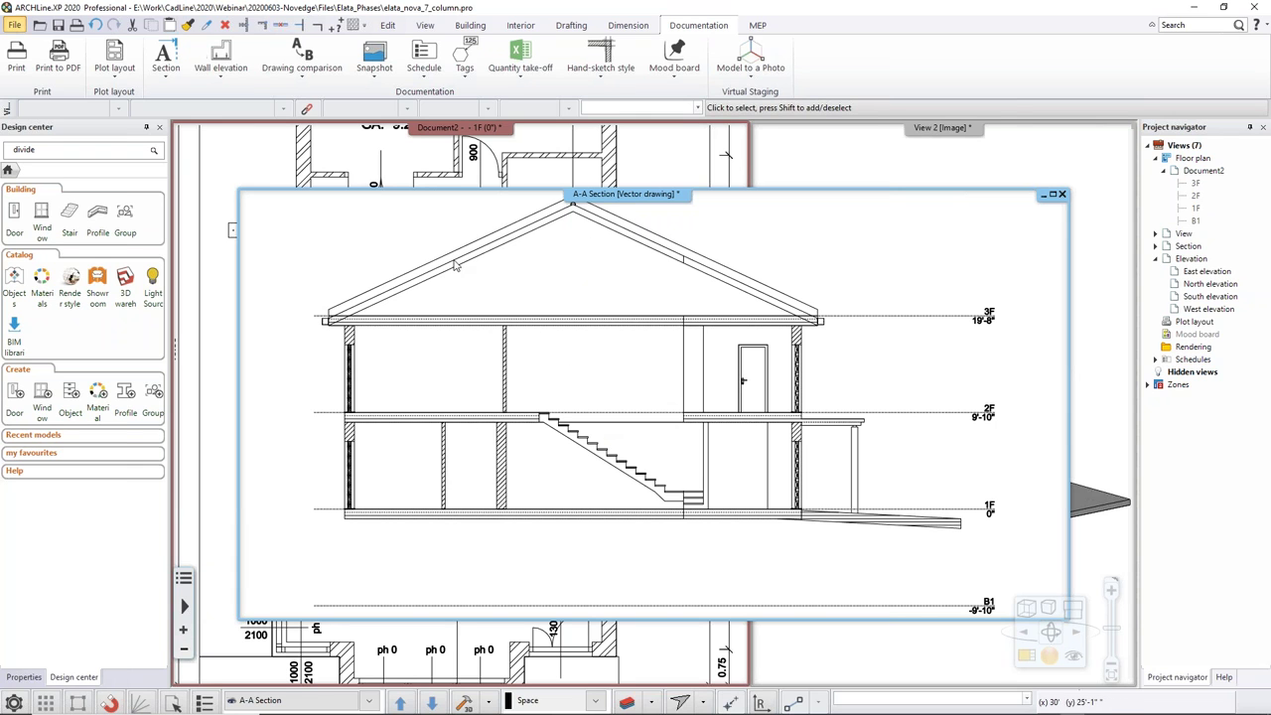
Step: Magnify the 1F floor plan and tile the section and 3D views beside it
click(463, 128)
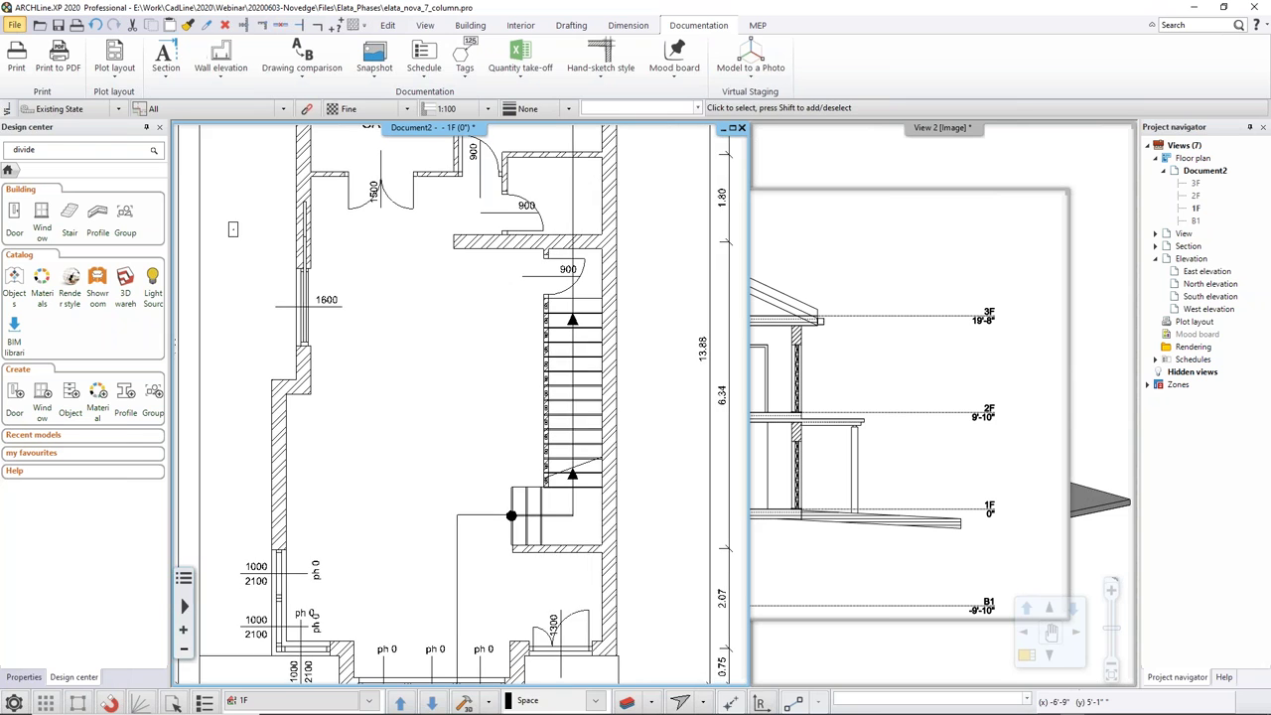
scroll(469, 422, down, 2)
scroll(470, 427, down, 3)
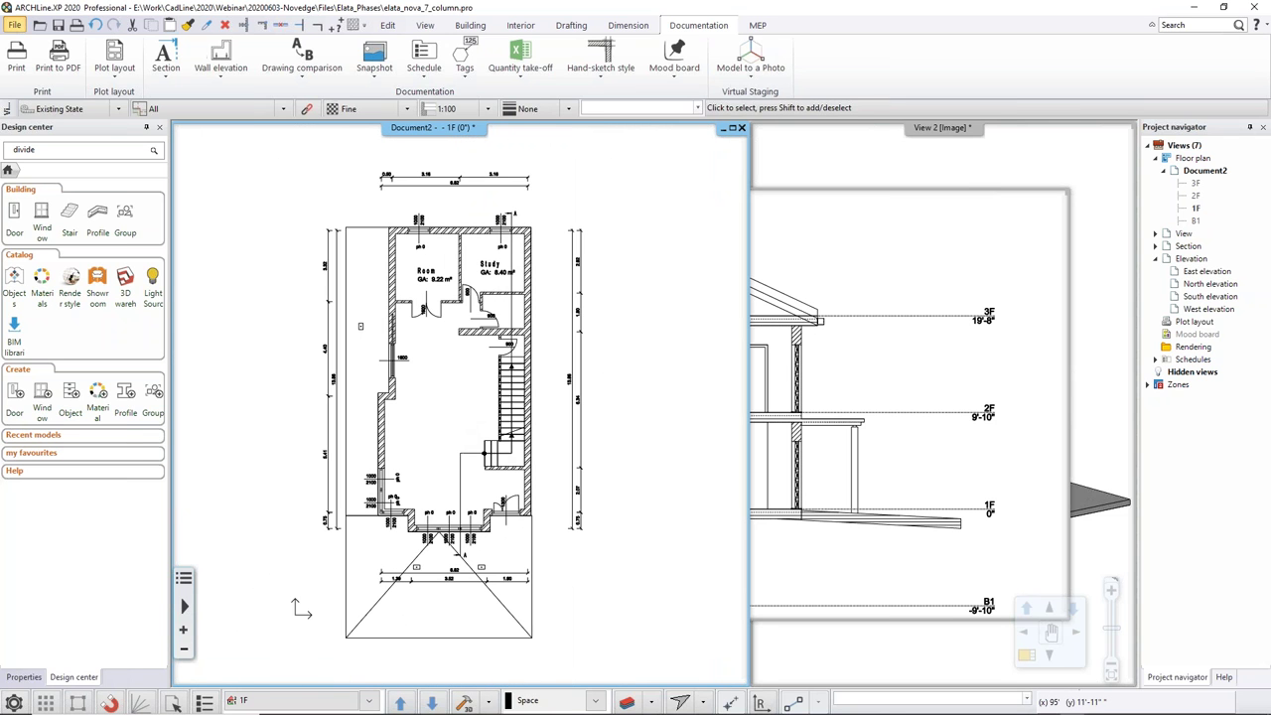
click(1025, 655)
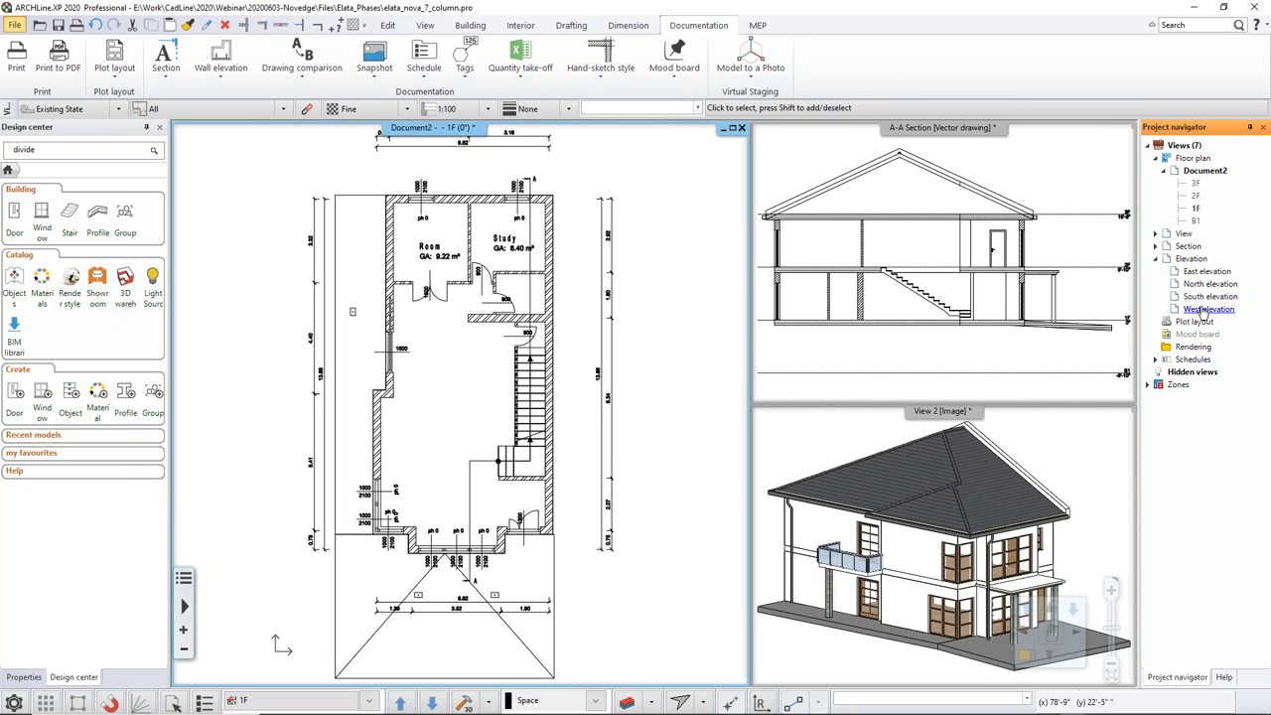
Step: Create the West elevation view and check its shadowing and shading options without applying them
double_click(1207, 308)
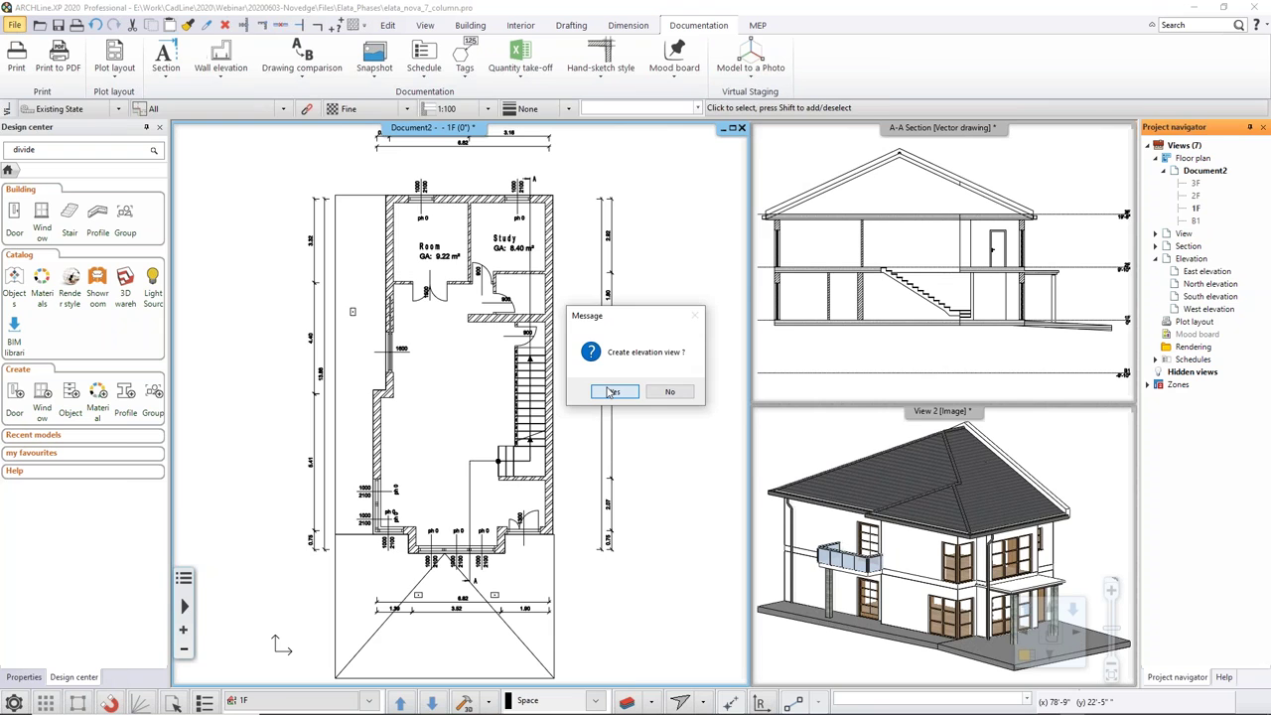
key(Return)
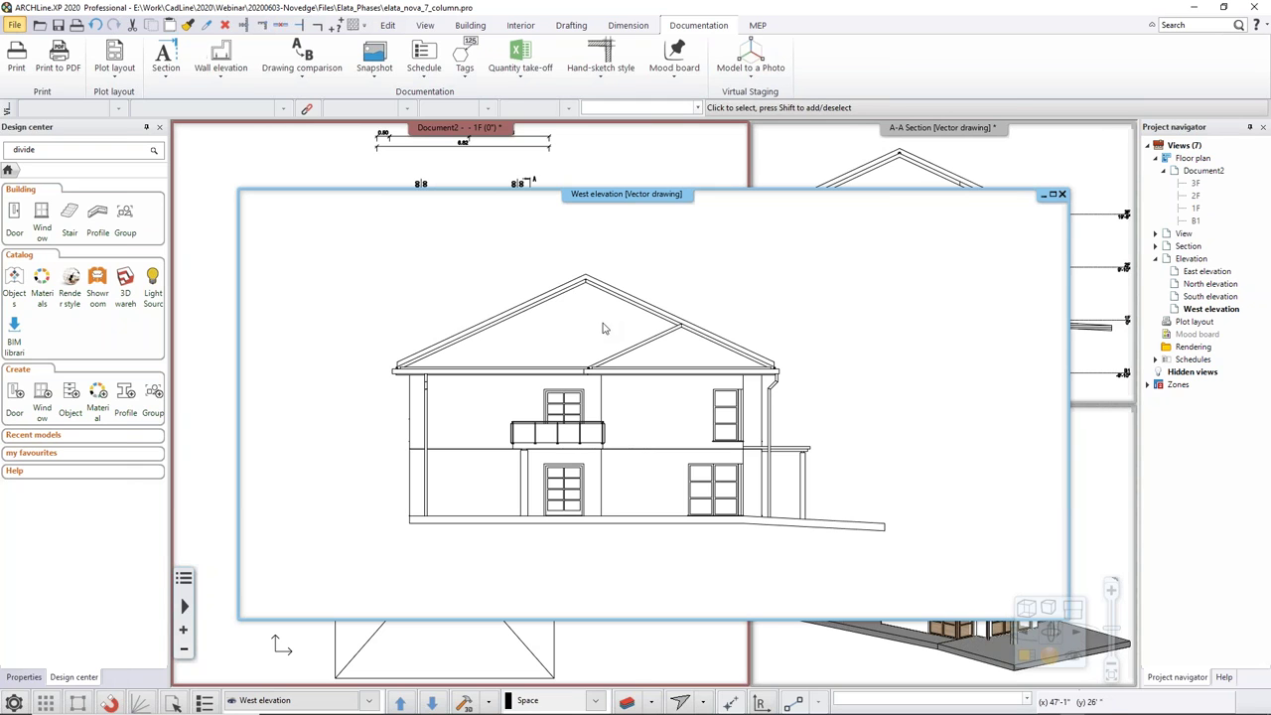
click(1047, 610)
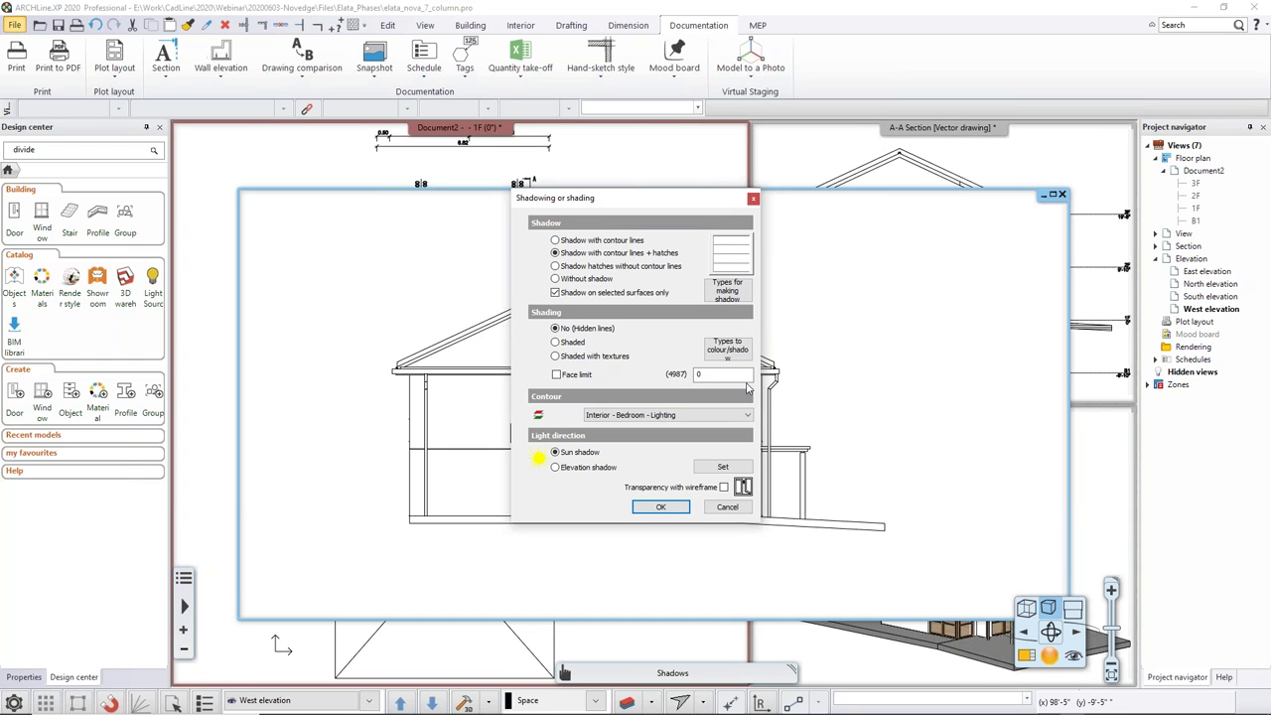
click(740, 510)
Step: Magnify the 3D view of the house and tile the section, floor plan and west elevation beside it
click(1099, 475)
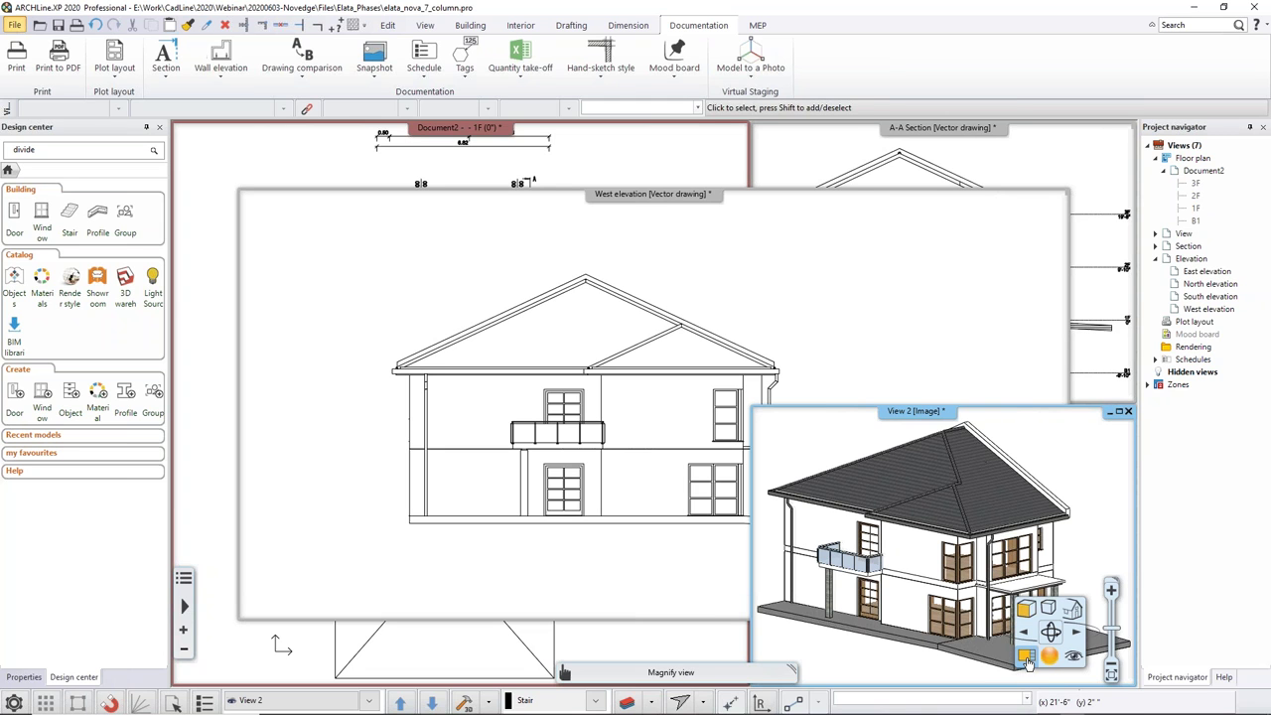
click(1027, 662)
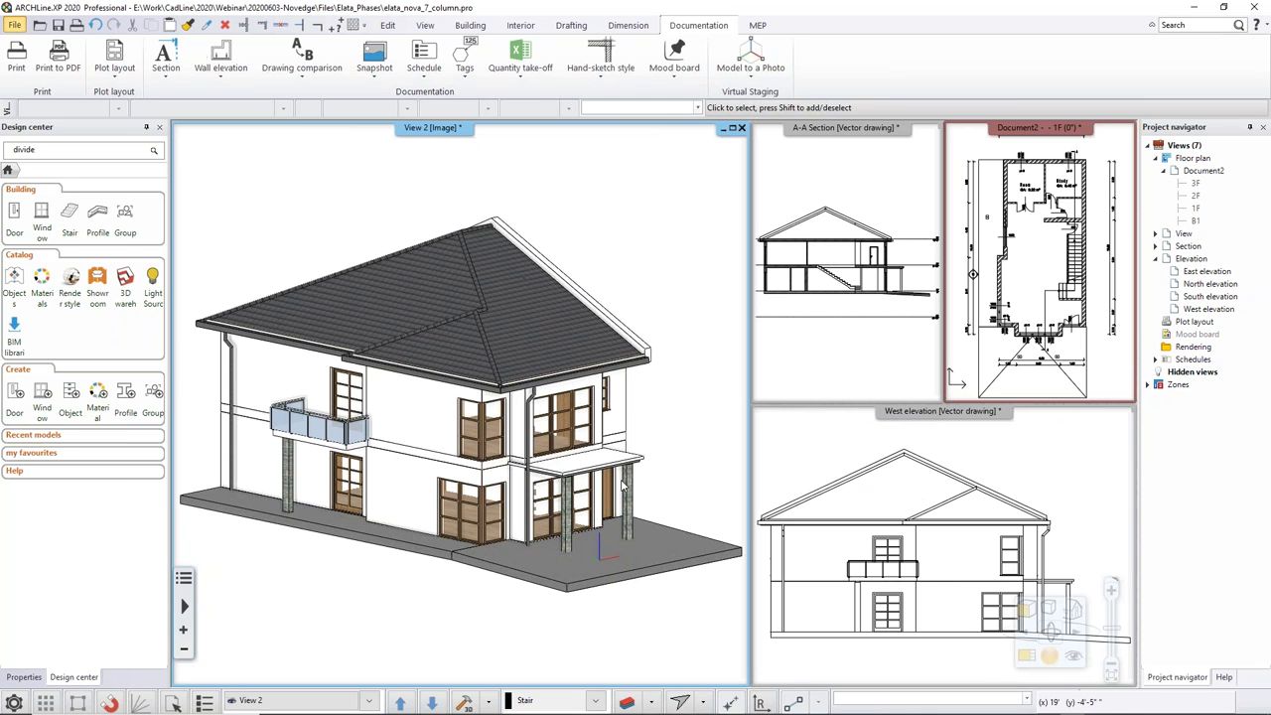
click(983, 516)
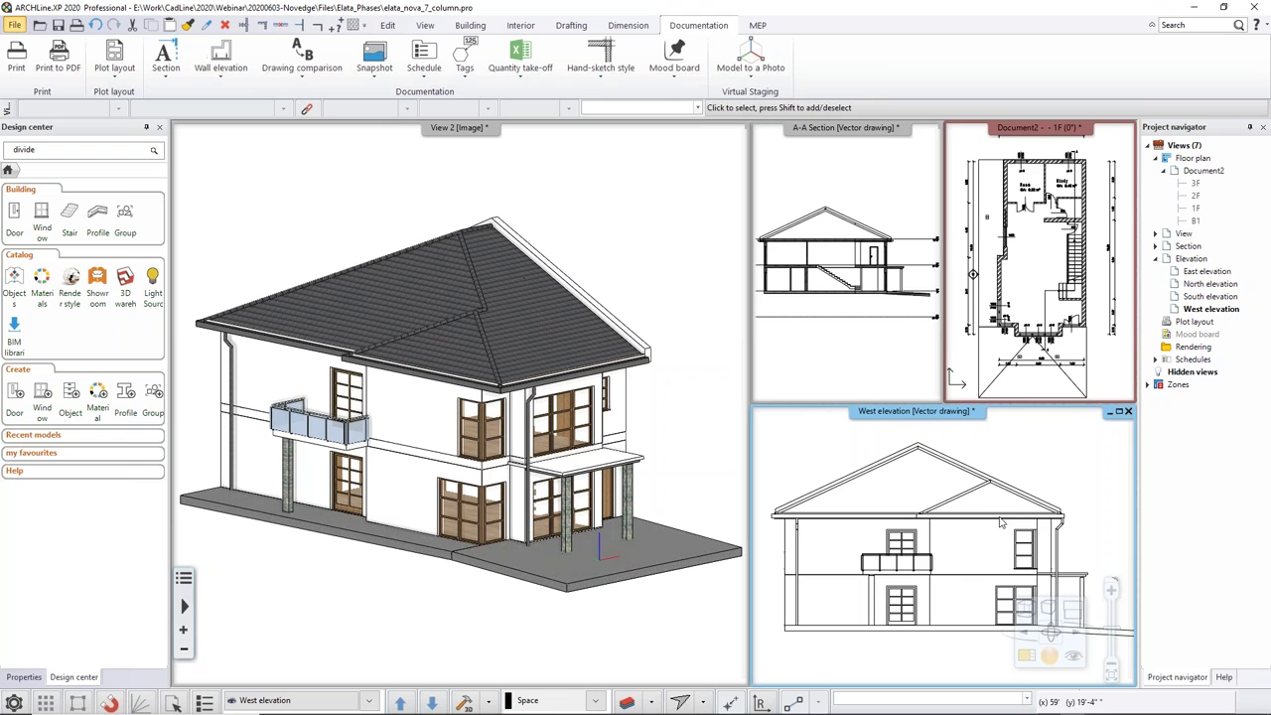
click(500, 381)
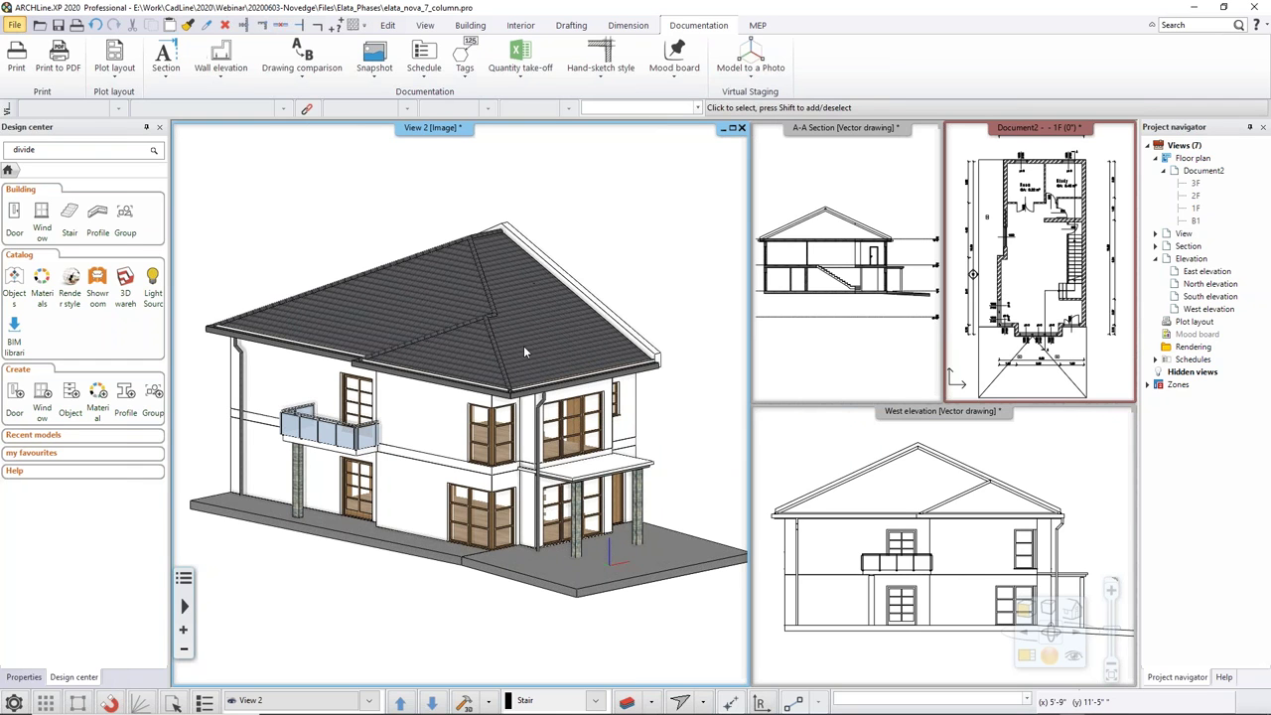
Step: Run a shadow simulation on the 3D view of the house with the sun set to 11:00 on 13 March
scroll(518, 380, down, 2)
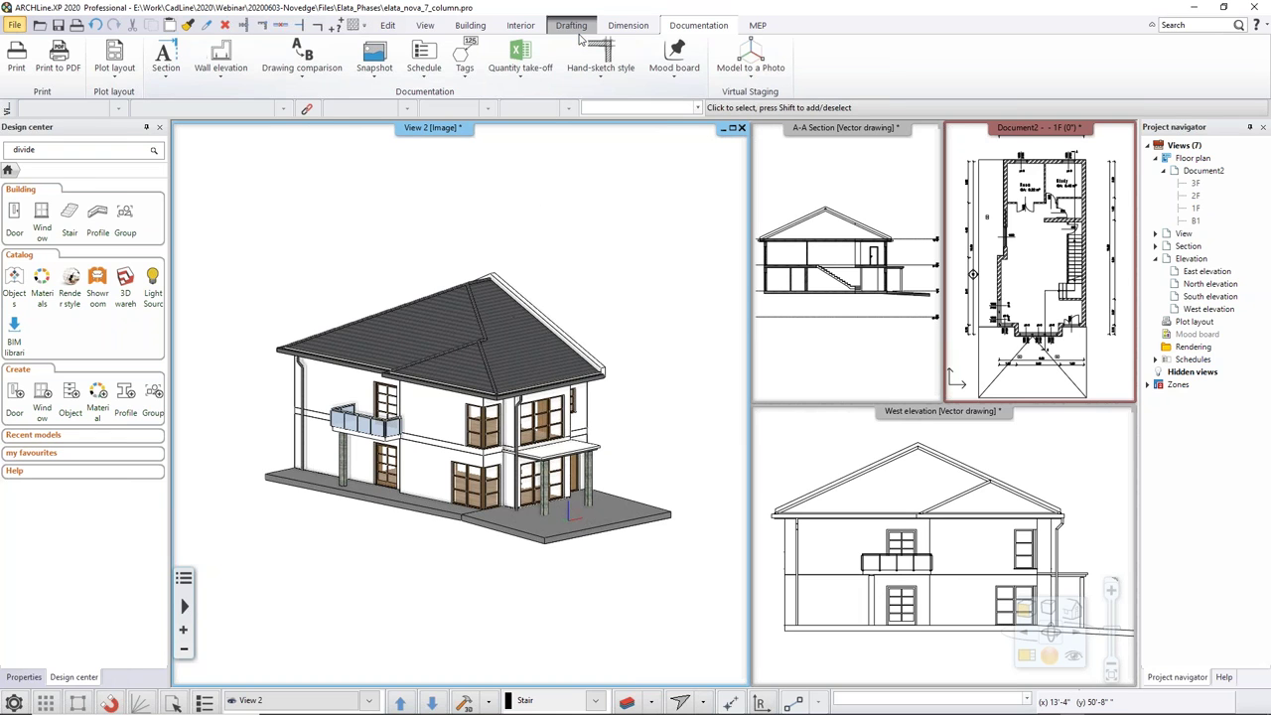
click(430, 26)
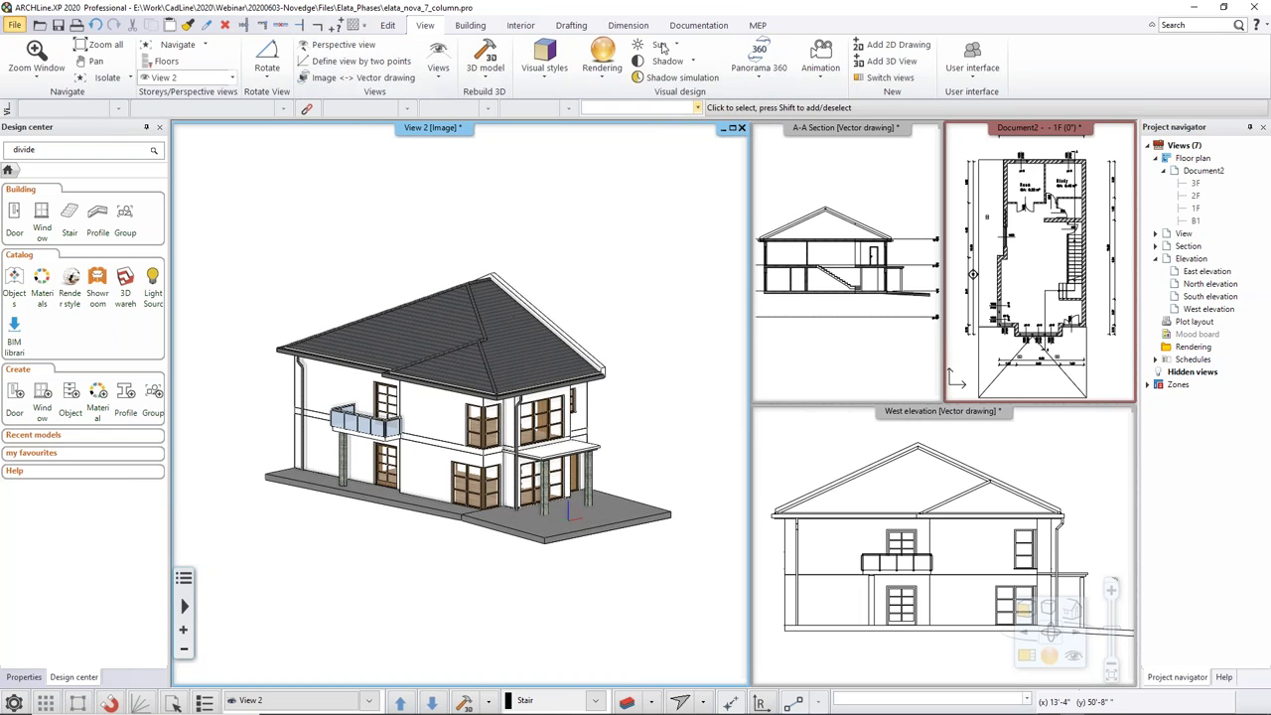
click(685, 79)
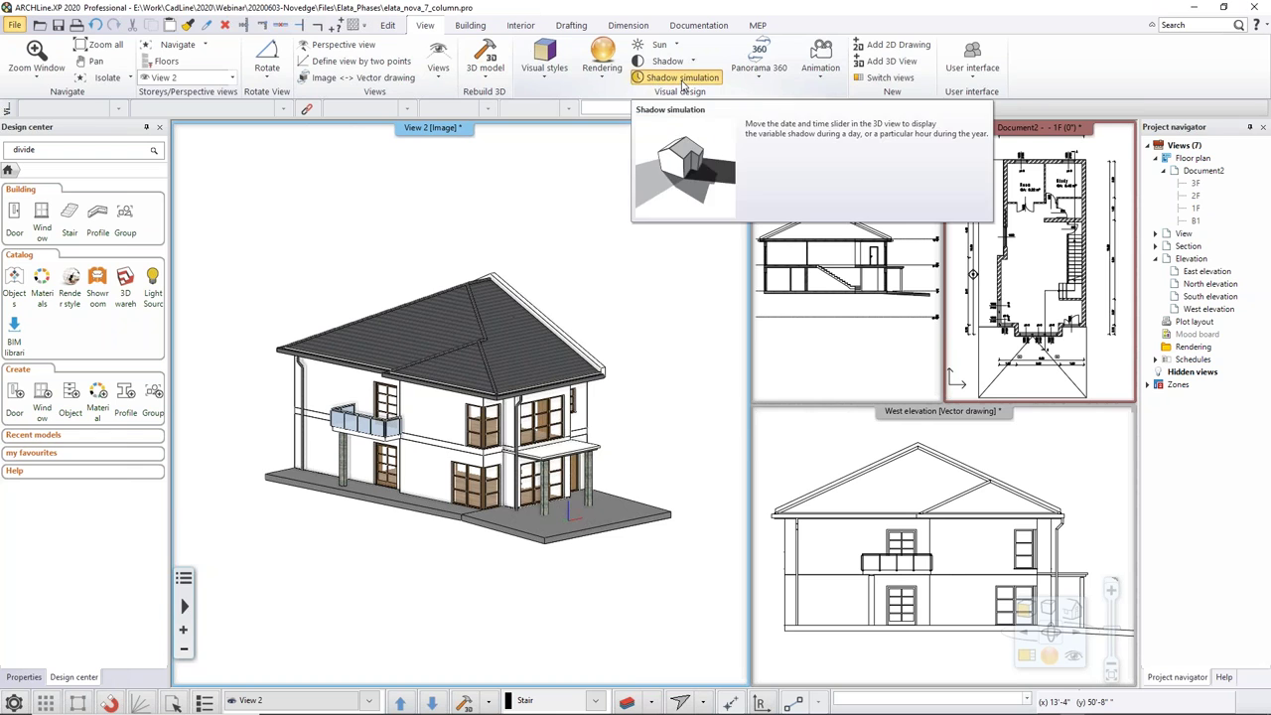
click(761, 447)
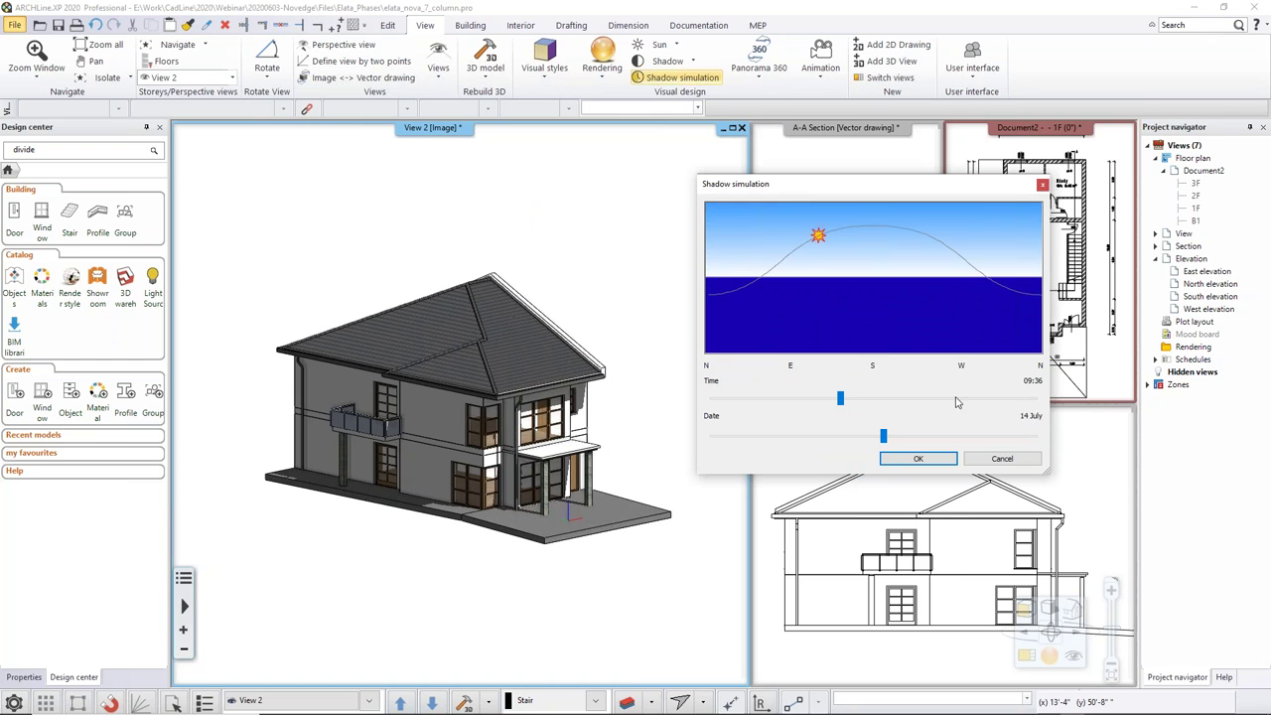
drag(838, 399, 871, 403)
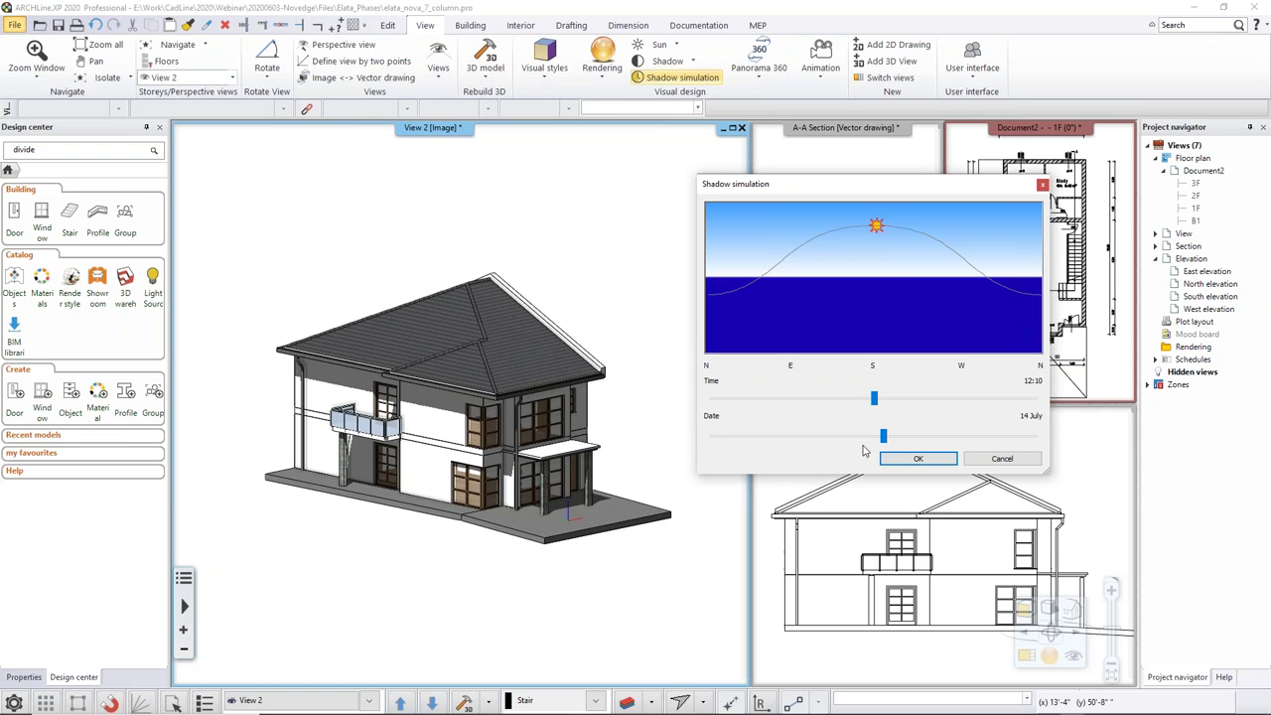
drag(883, 437, 776, 435)
mouse_move(874, 398)
mouse_down()
mouse_move(944, 398)
mouse_move(868, 399)
mouse_move(856, 414)
mouse_up()
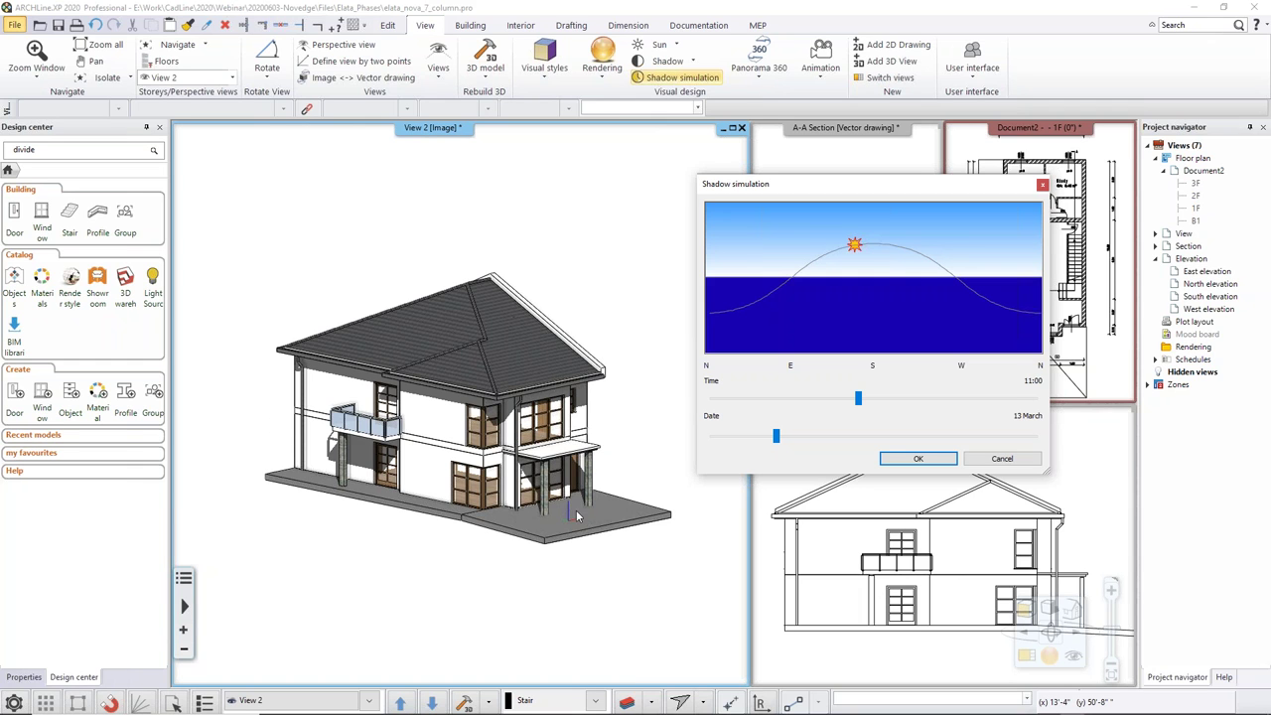
click(938, 462)
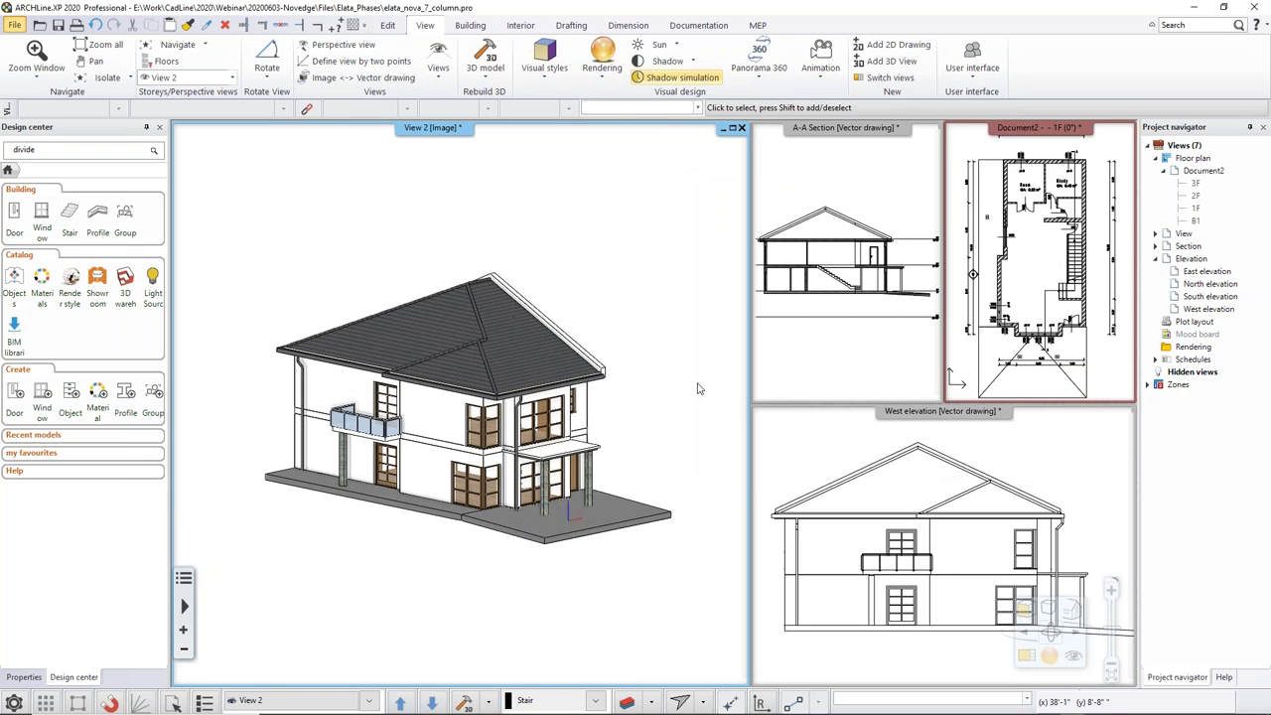
Step: Magnify the 1F floor plan and tile the section, 3D view and west elevation beside it
click(872, 459)
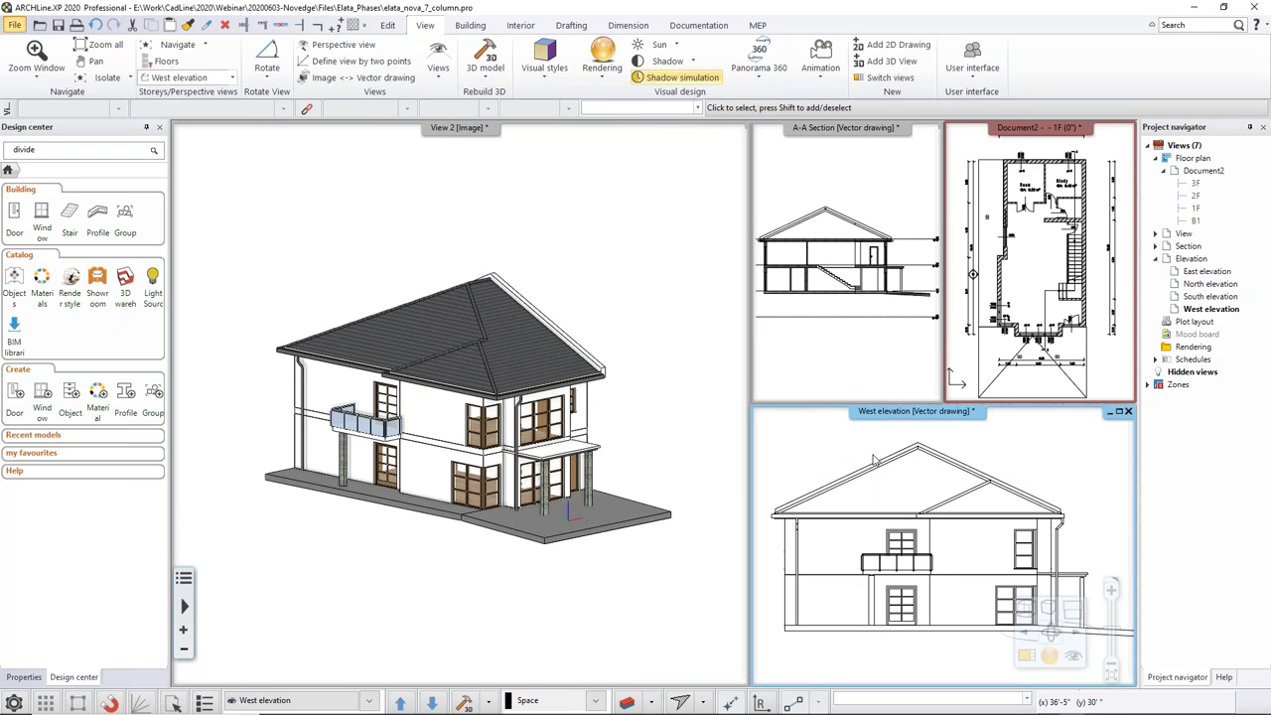
click(1001, 285)
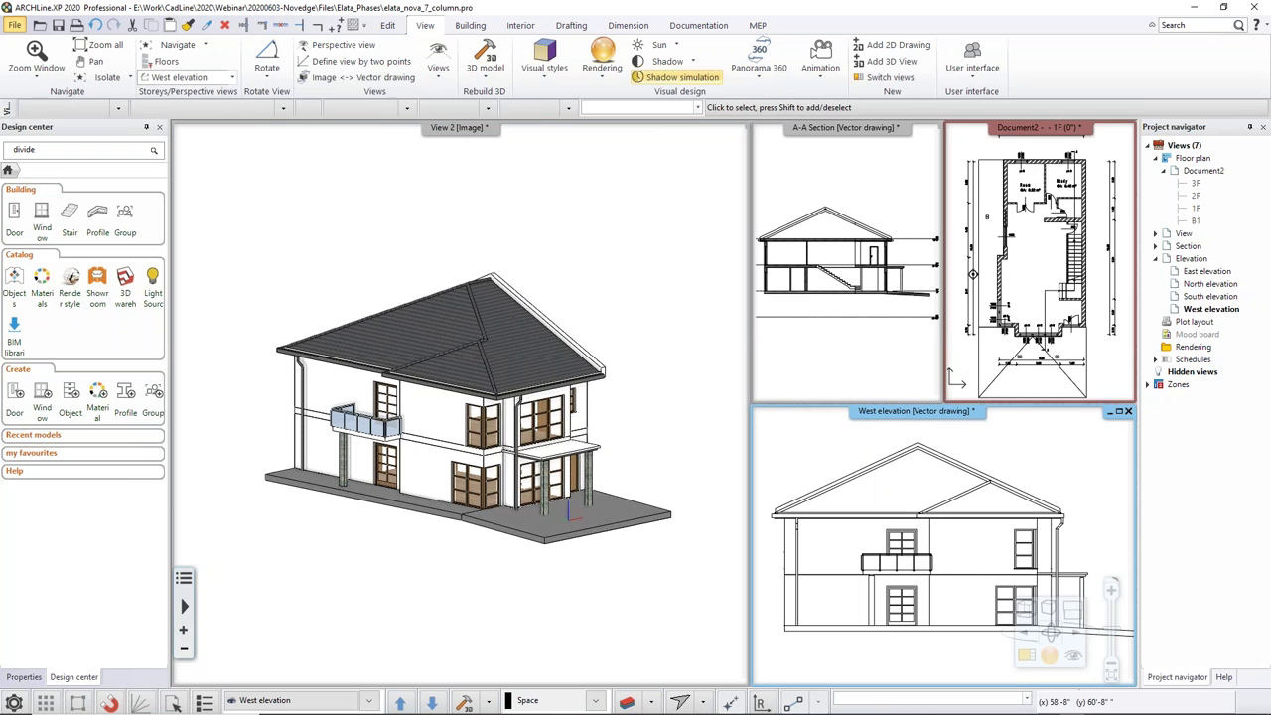
click(1025, 655)
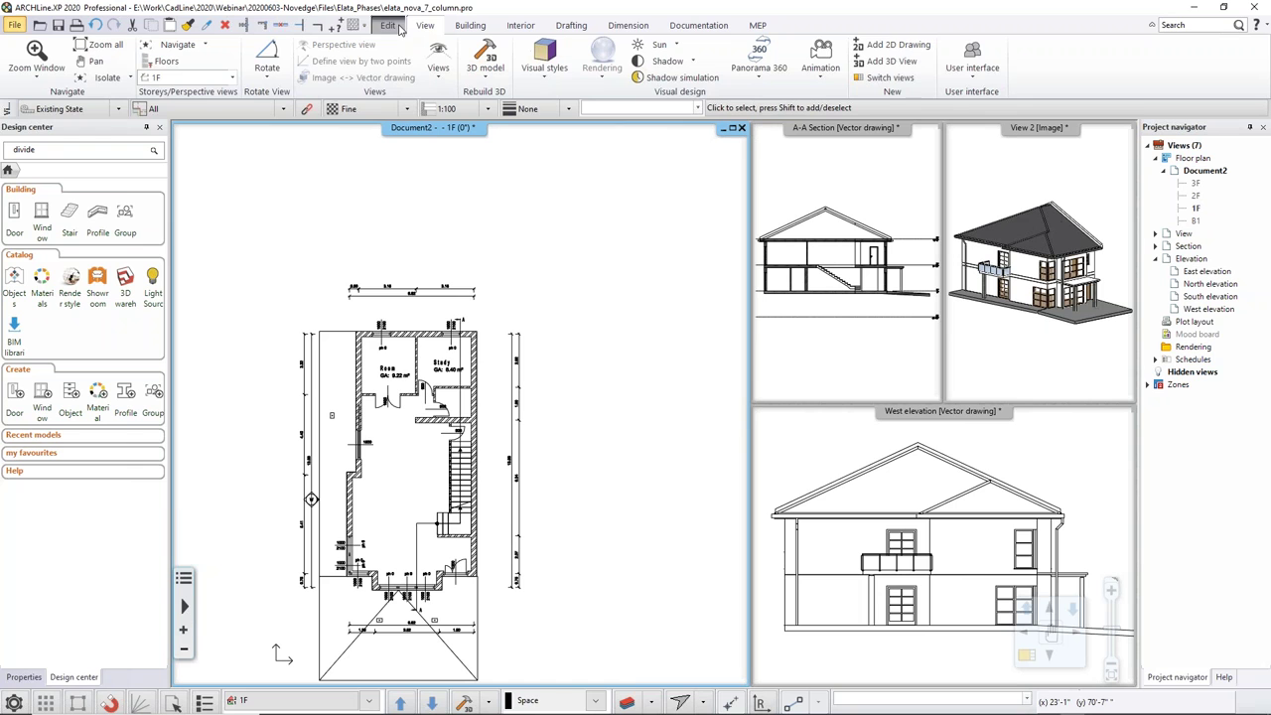
Step: Set up a door schedule from the architectural elements with its Sill height parameter hidden
click(695, 26)
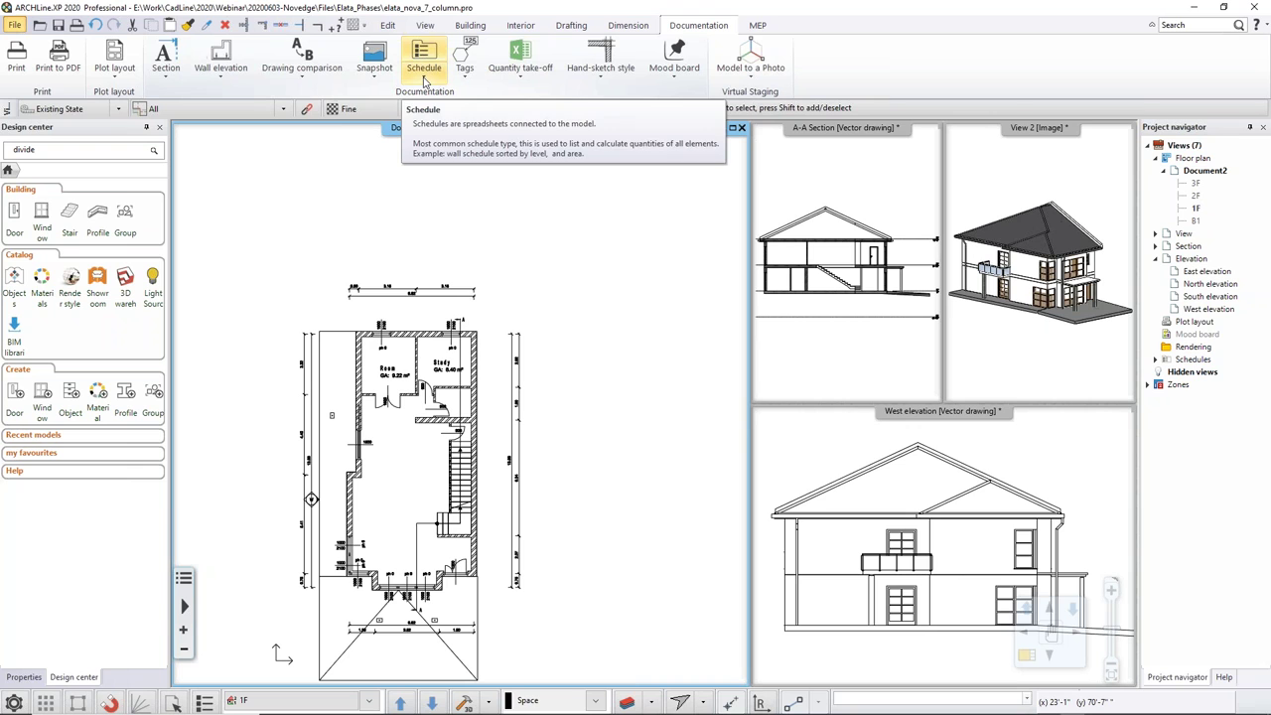
click(424, 82)
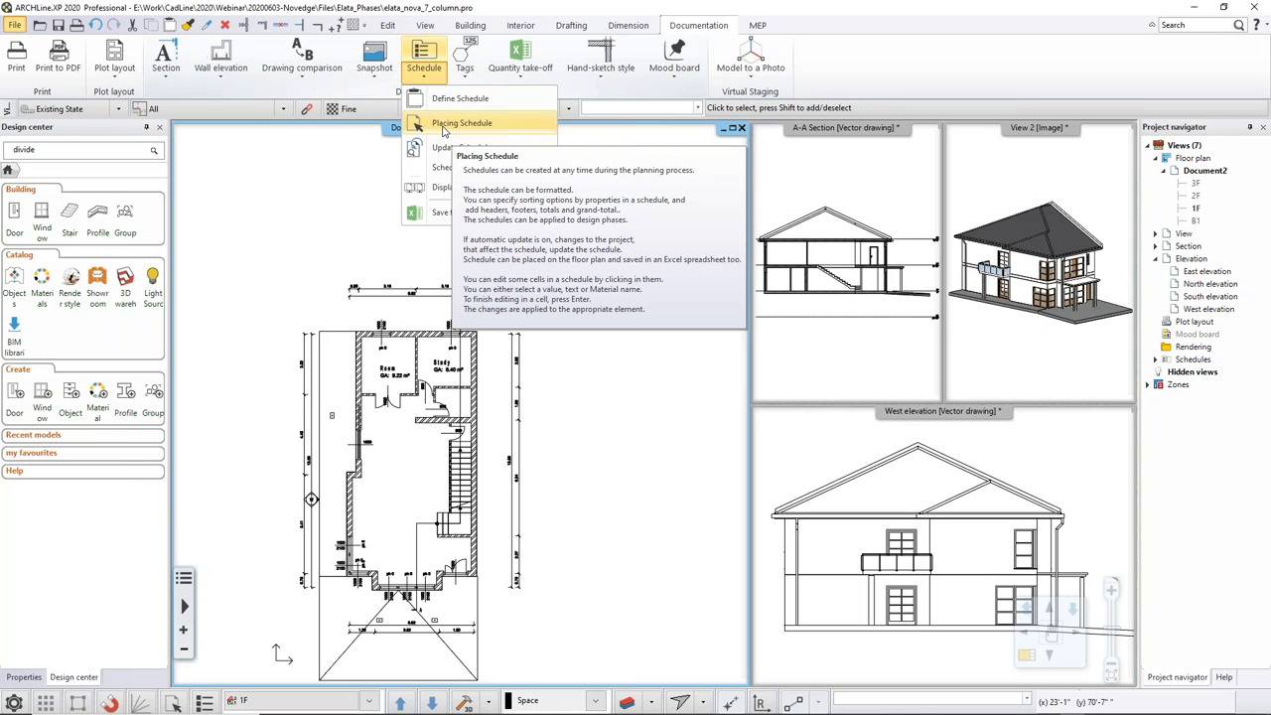
click(444, 126)
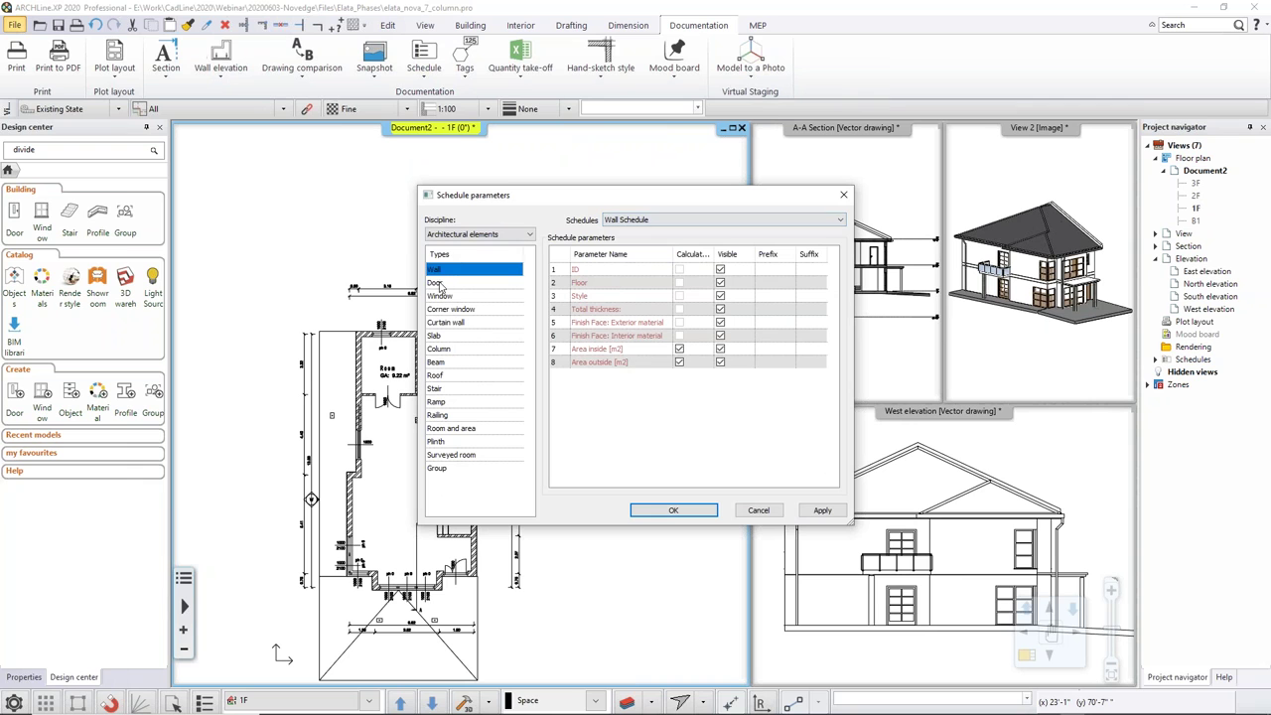
click(442, 283)
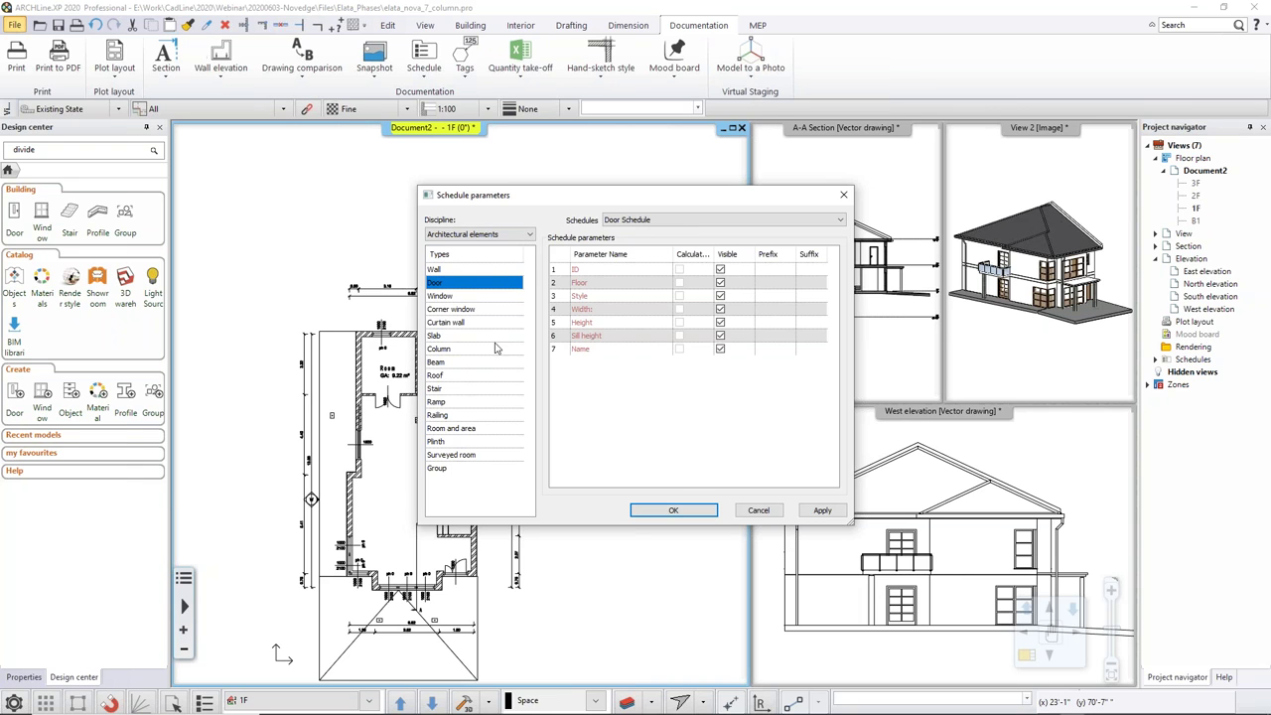
click(721, 335)
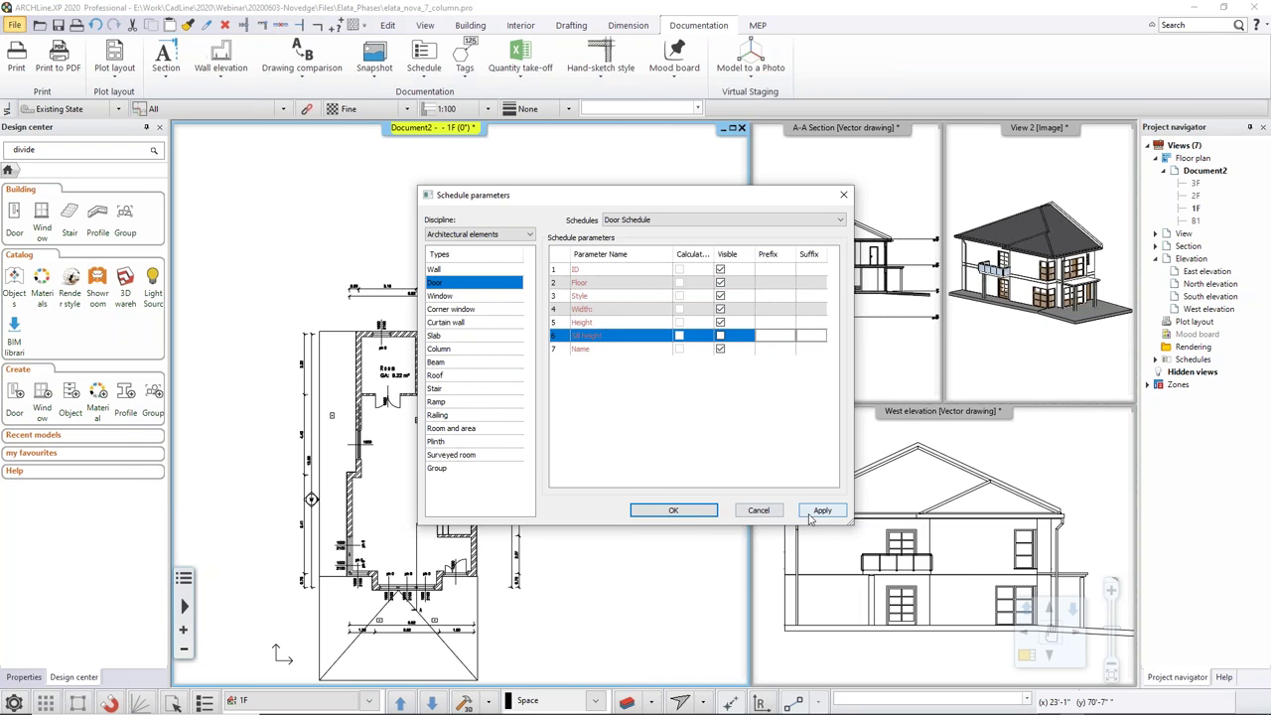
click(694, 512)
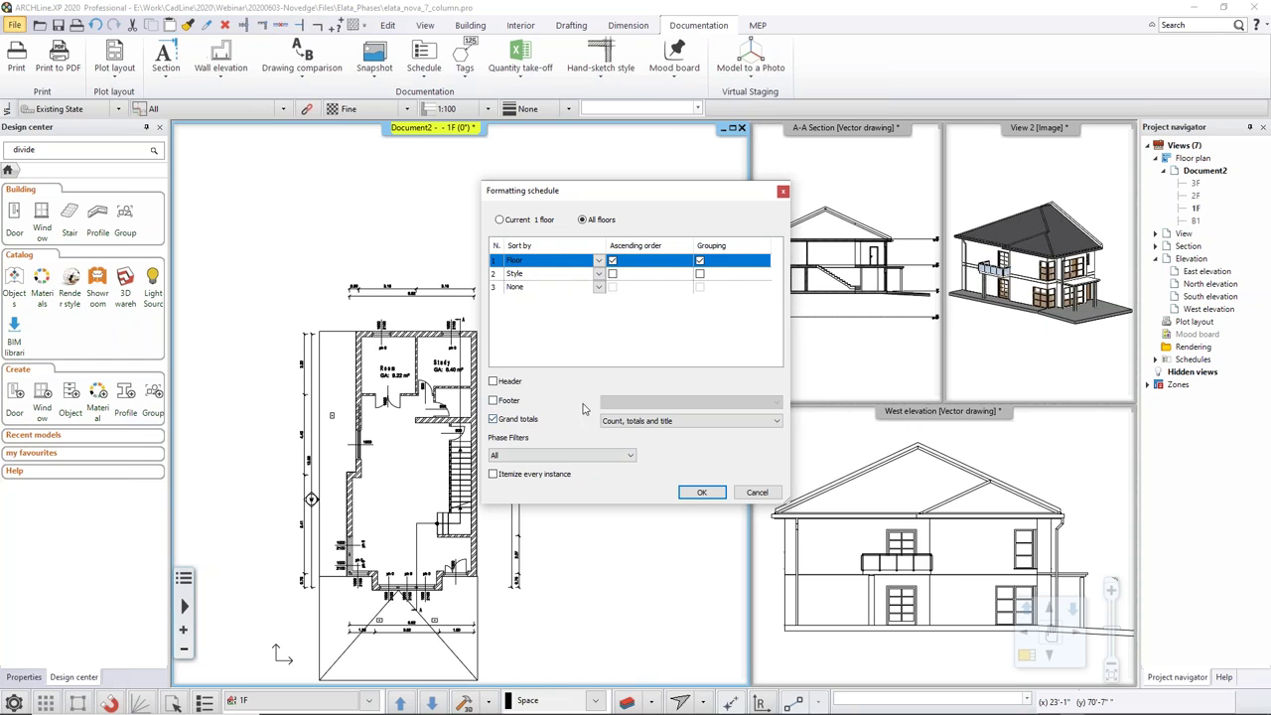
Step: Accept the formatting for all floors, sorted by floor and style with grand totals, and place the door schedule above the 1F floor plan
click(702, 493)
middle_drag(534, 294, 574, 447)
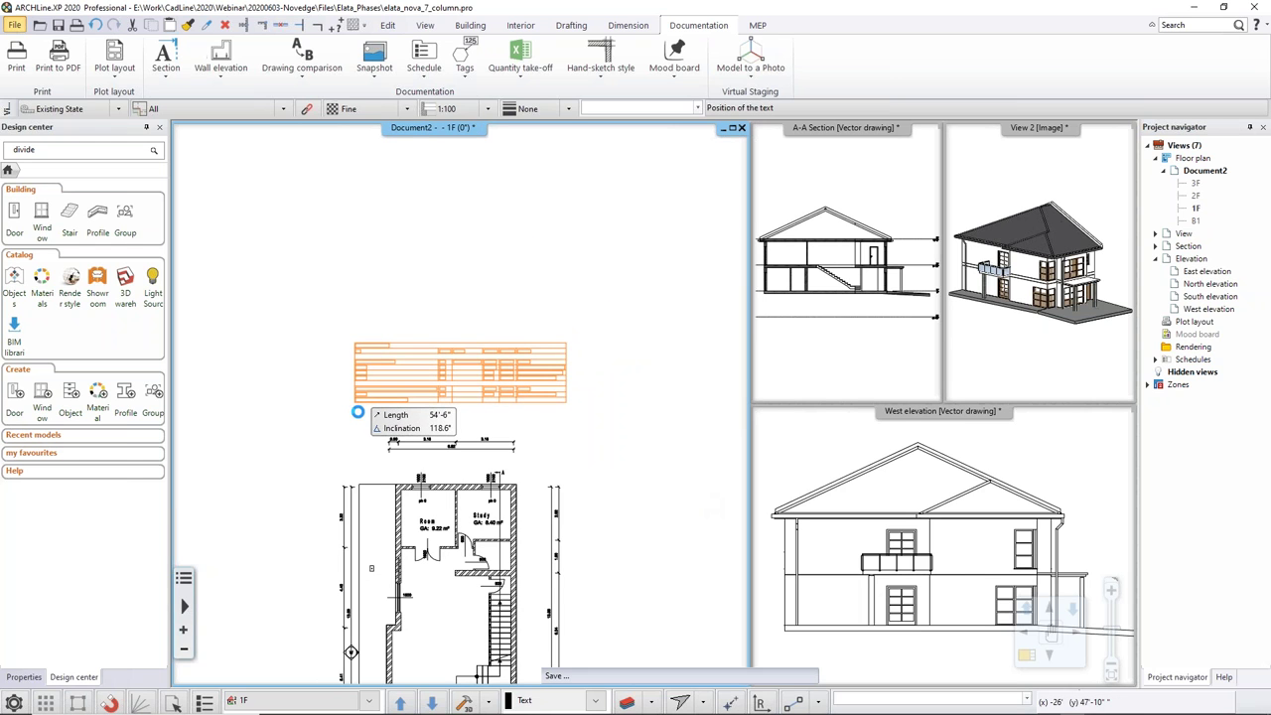
click(355, 402)
middle_drag(407, 410, 515, 261)
Step: Locate door 6339 on the 1F floor plan from its row in the door schedule and compare it with the listed data
click(515, 261)
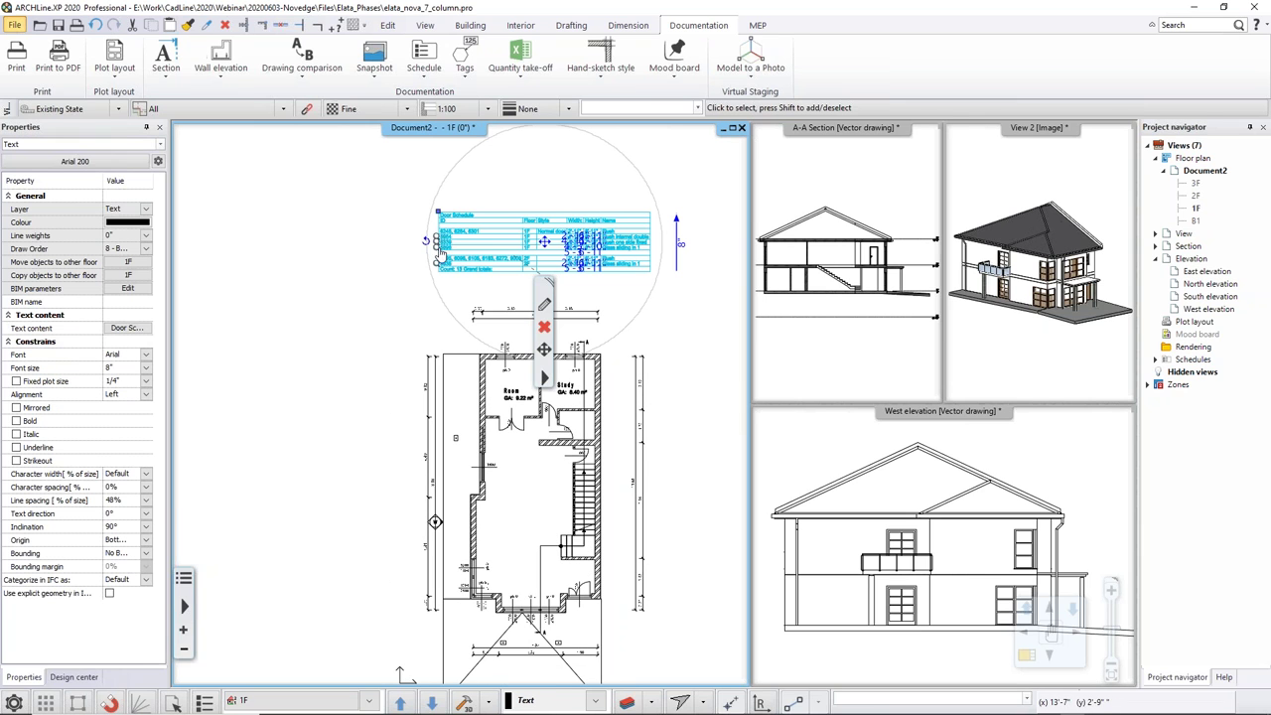
click(410, 333)
scroll(480, 269, up, 3)
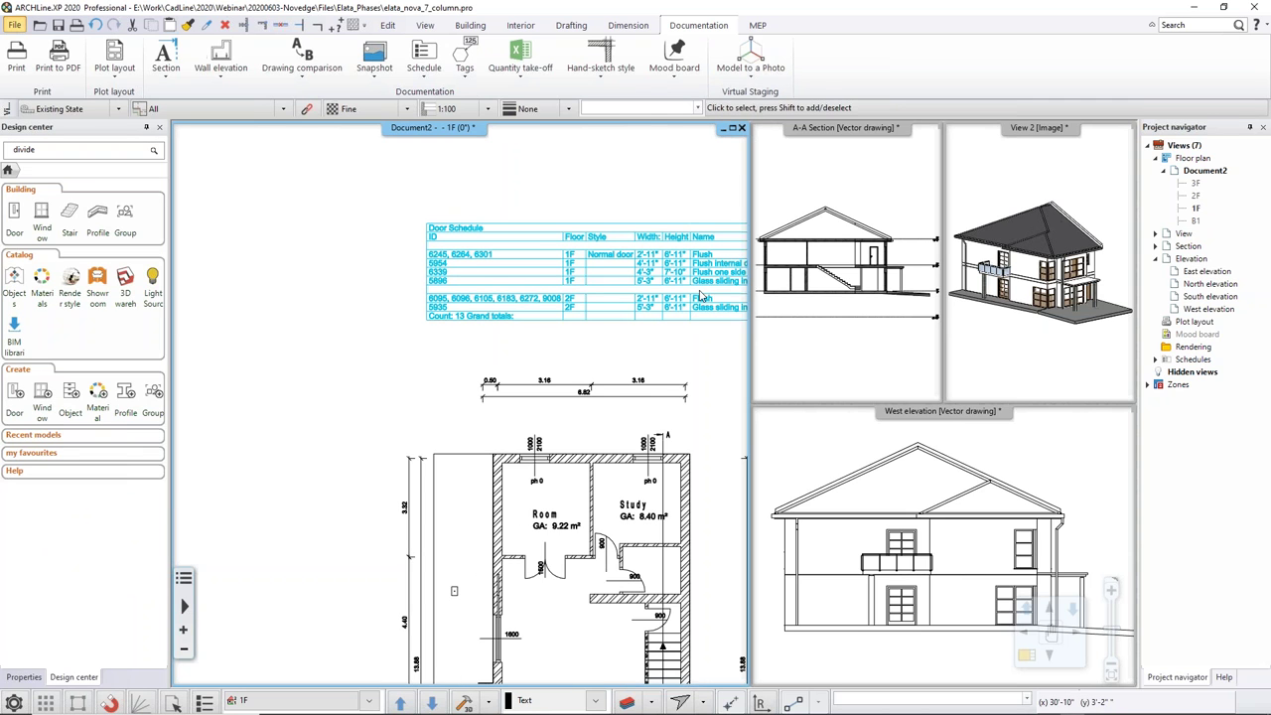
click(449, 288)
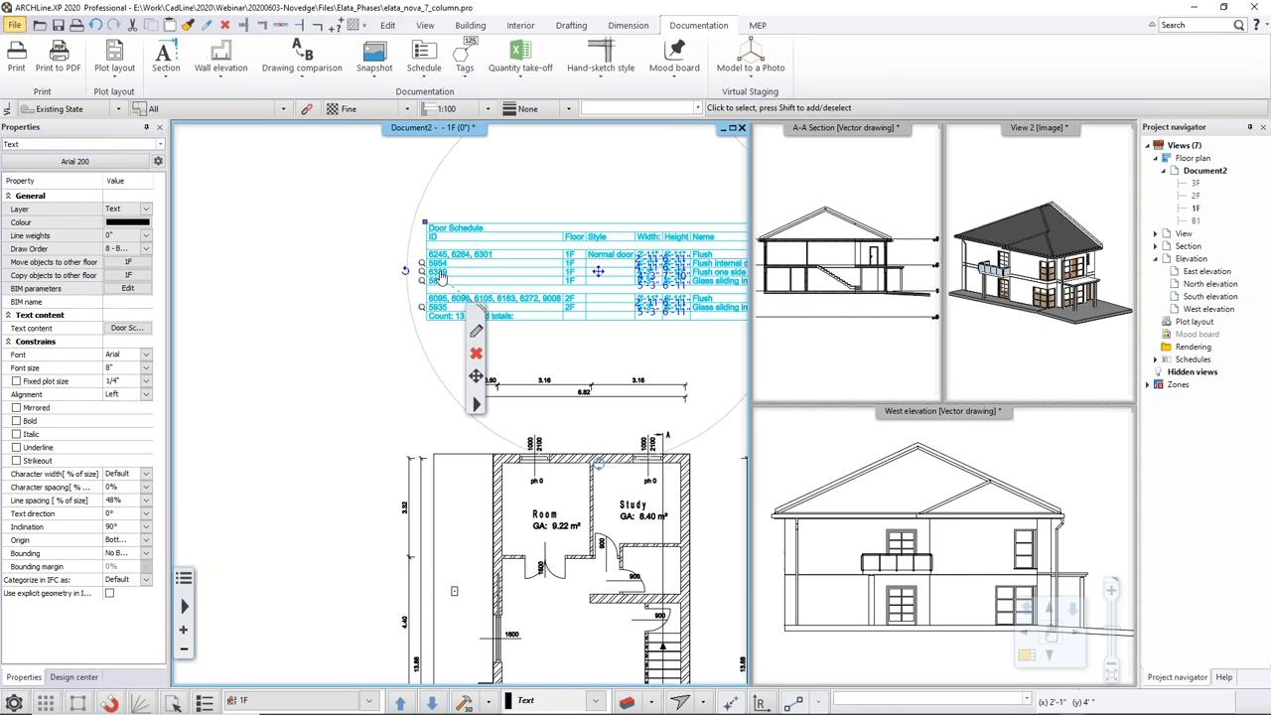
click(422, 273)
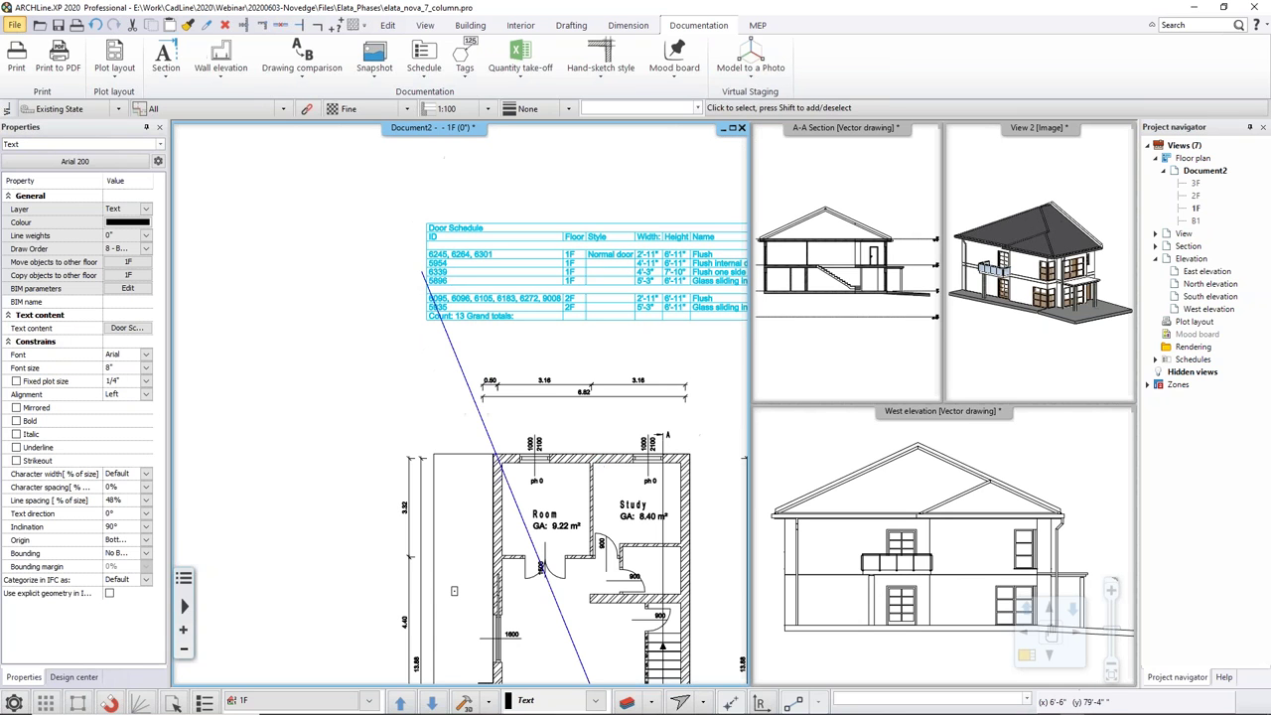
middle_drag(576, 643, 491, 307)
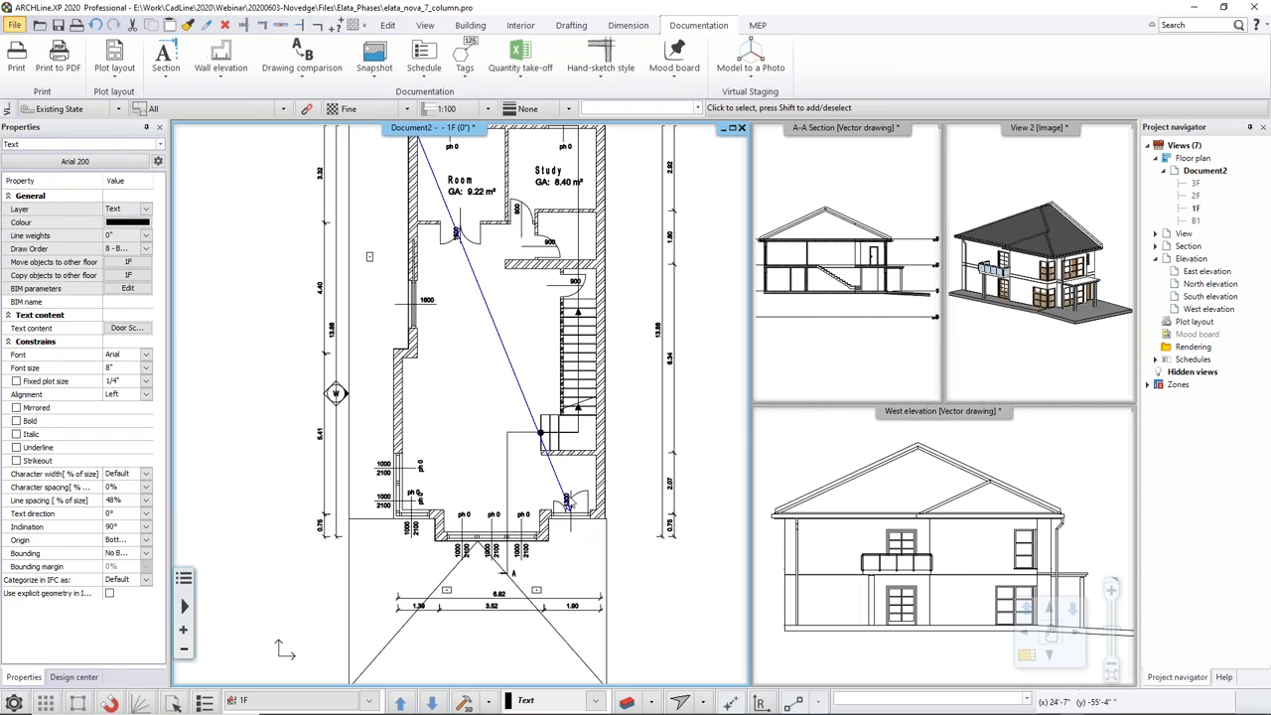
middle_drag(435, 220, 544, 561)
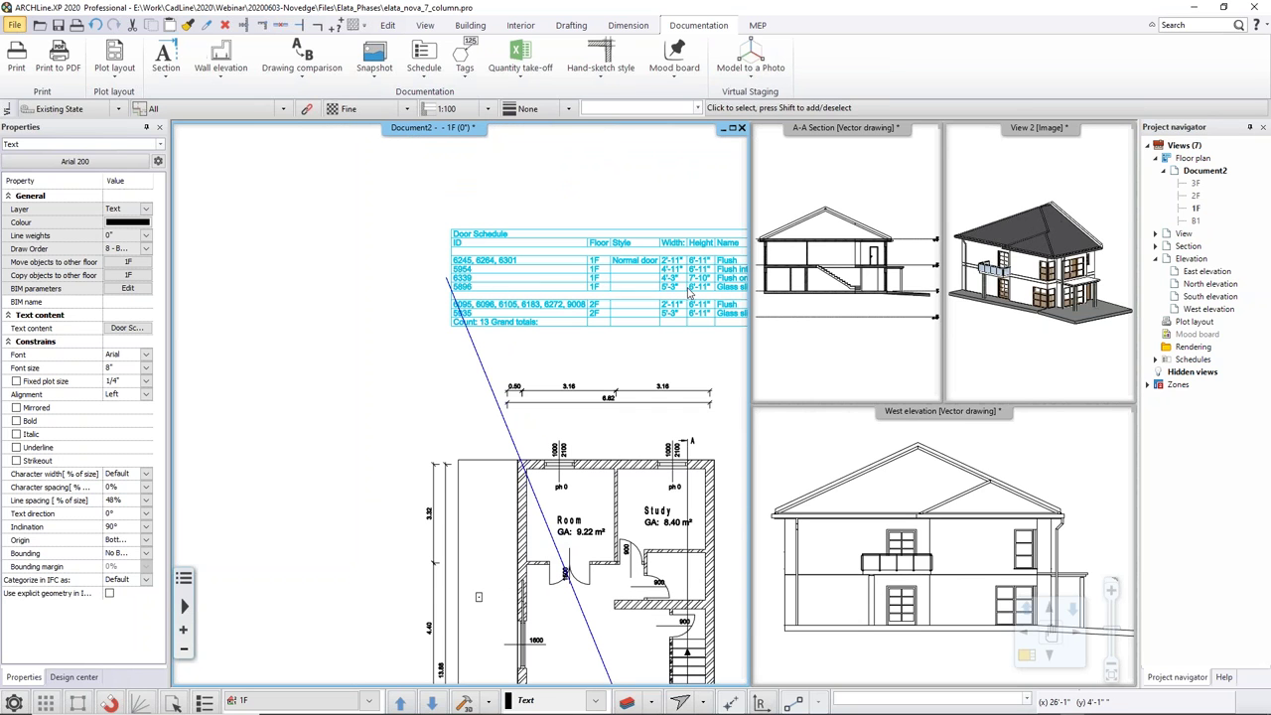
middle_drag(699, 281, 622, 270)
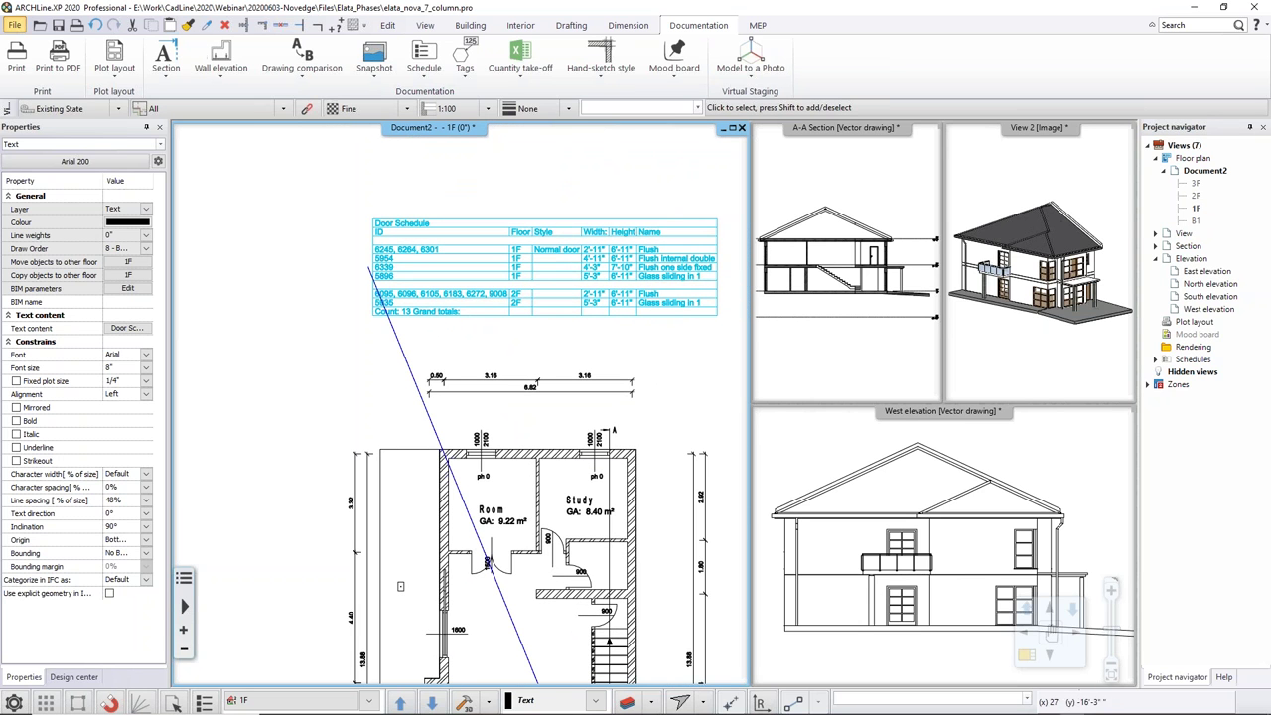
middle_drag(619, 464, 536, 207)
middle_drag(569, 262, 590, 534)
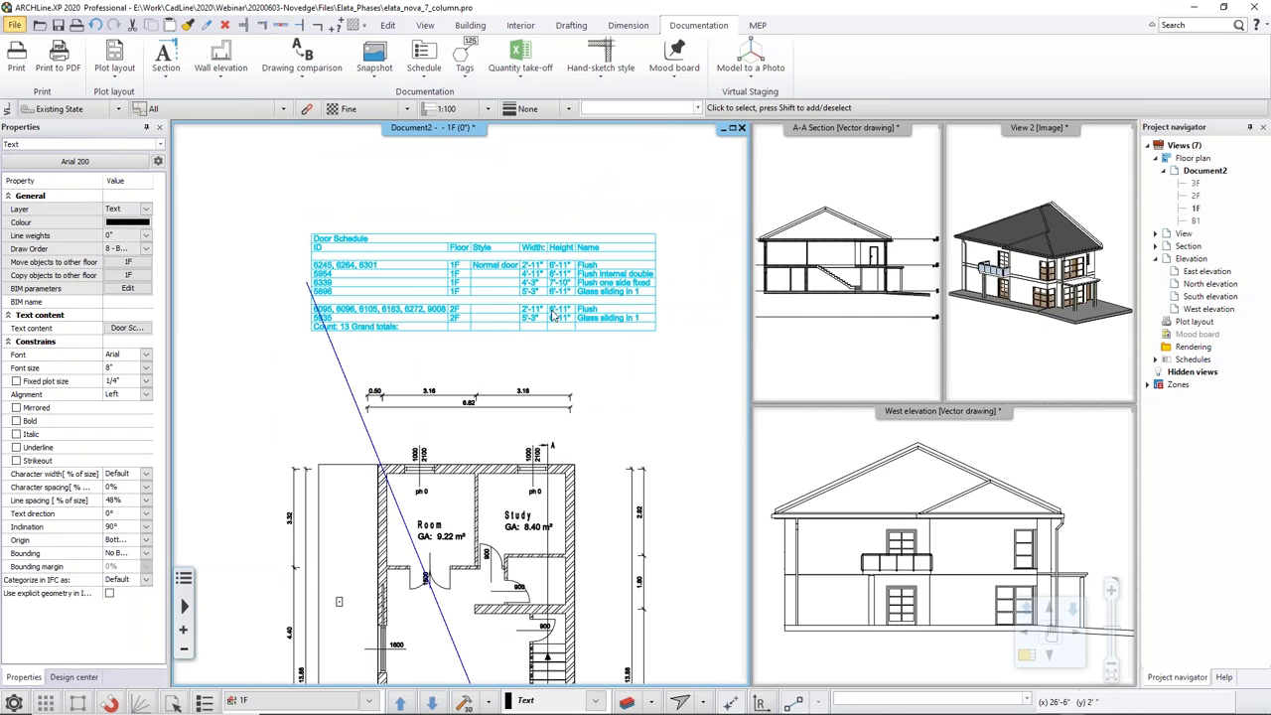
Step: Open the width of door 6339 in the door schedule for editing and leave it without entering a value
click(484, 284)
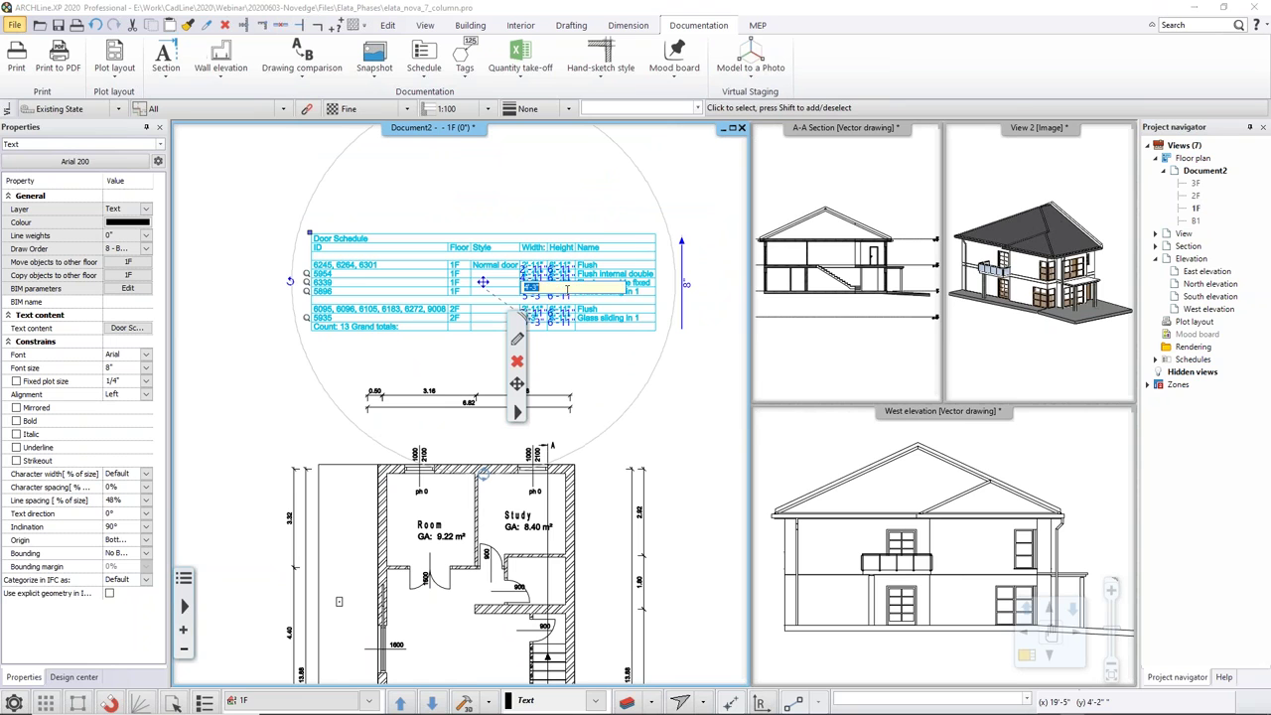
key(Escape)
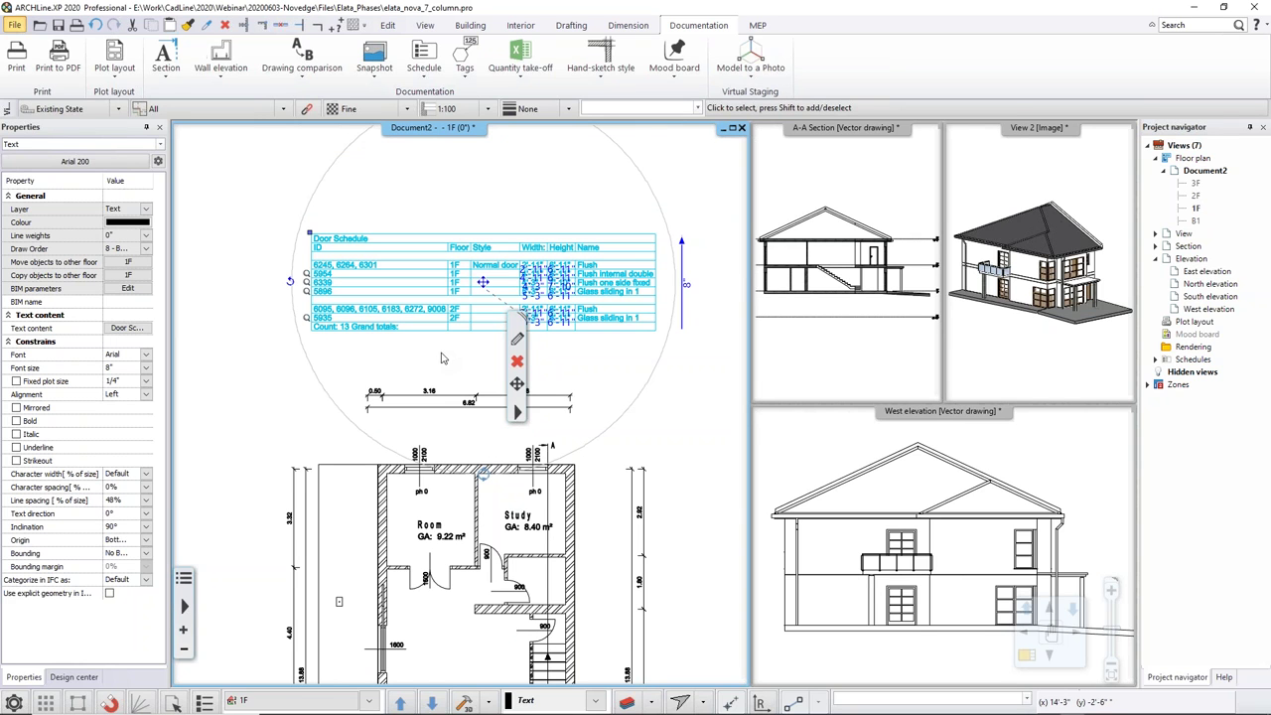
key(Escape)
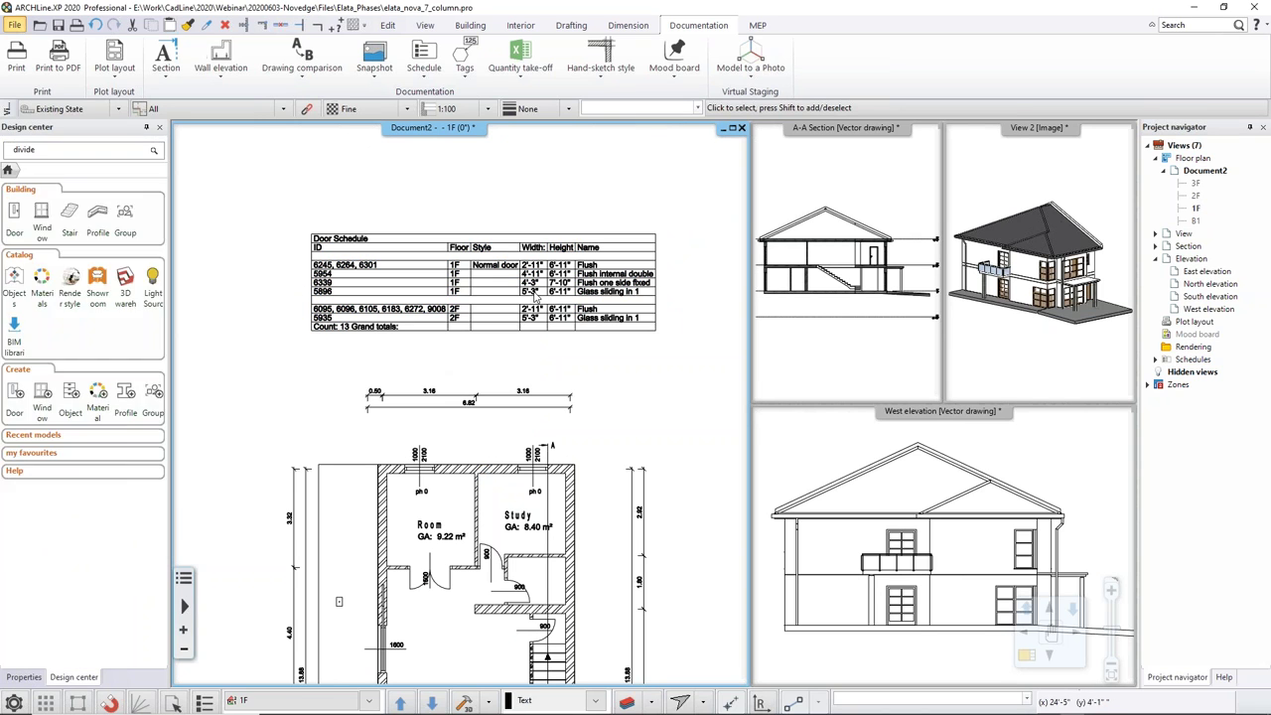
Step: Create a plot layout on ISO A3 297x420 mm landscape paper with the A3 landscape plot stamp and accept the stamp's parameter values
scroll(501, 626, down, 5)
scroll(459, 429, down, 3)
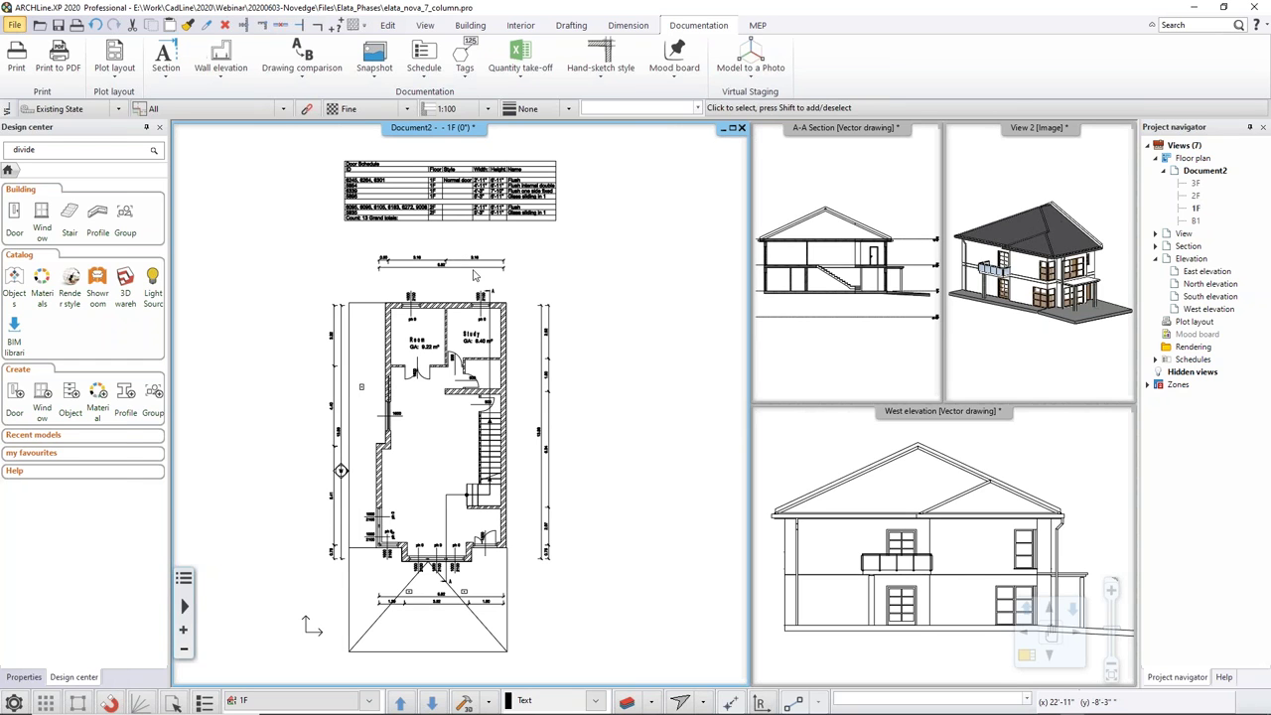
scroll(477, 279, down, 3)
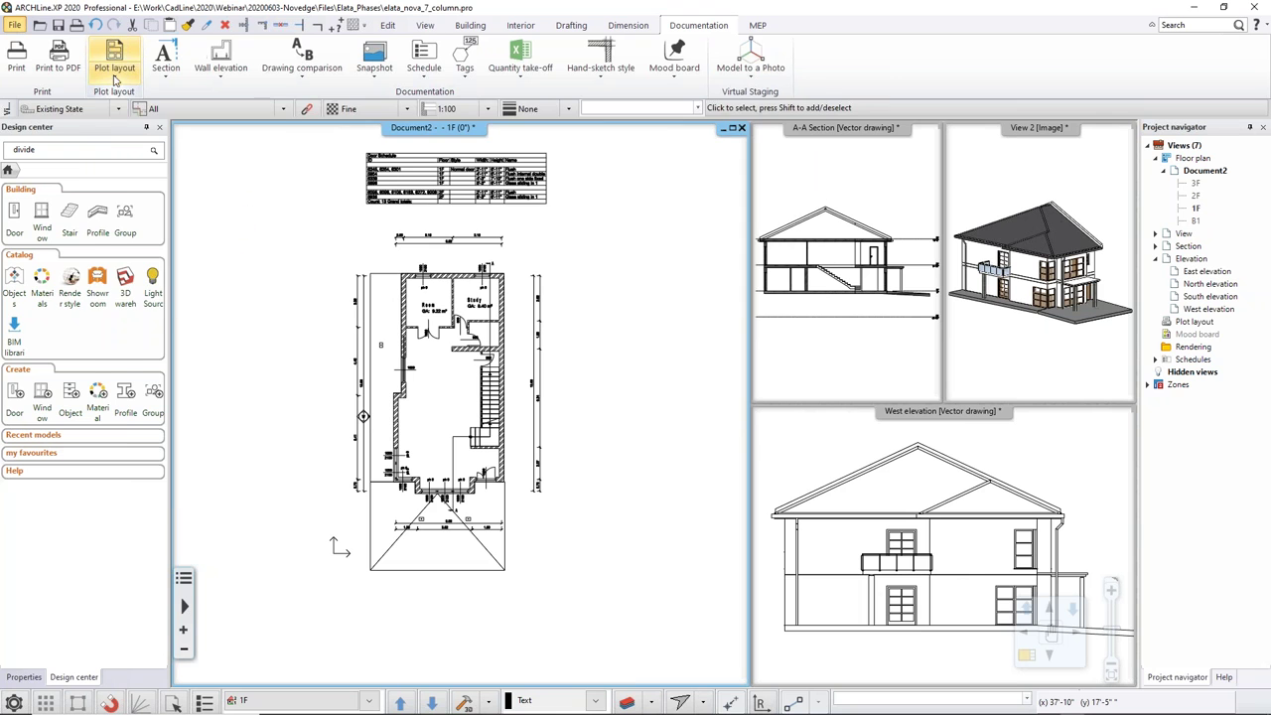
click(113, 58)
click(207, 101)
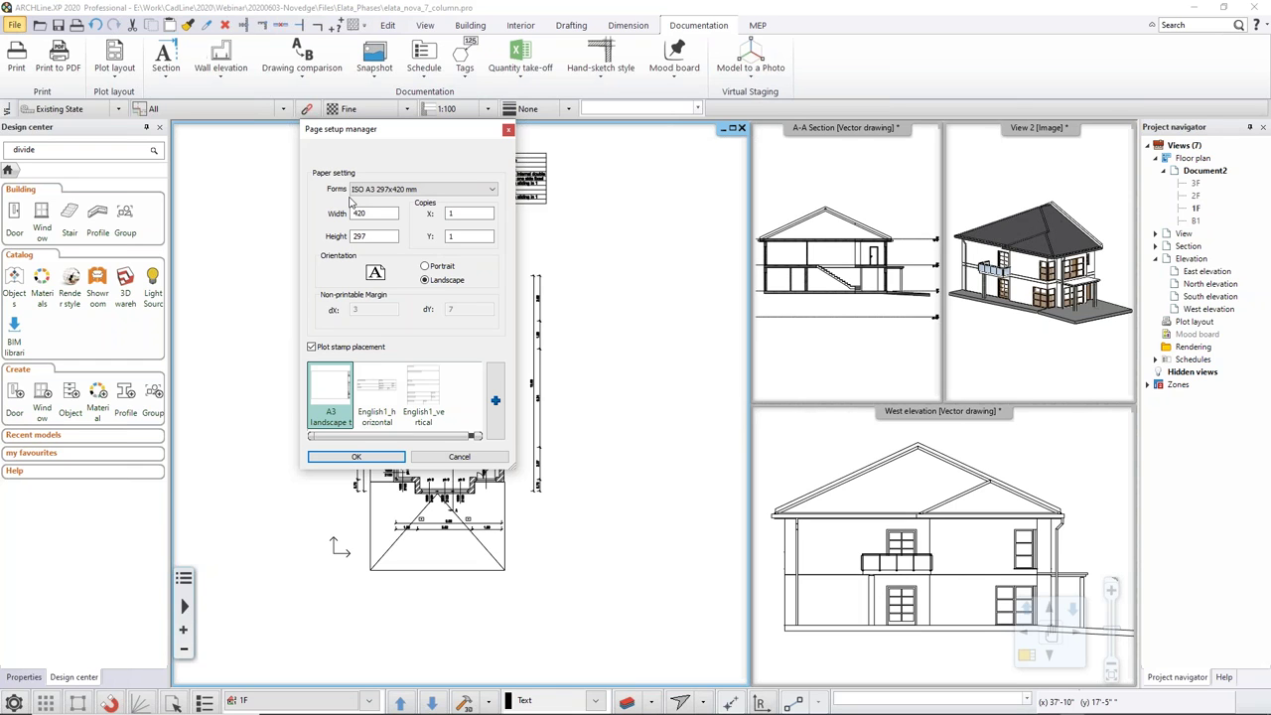
click(341, 394)
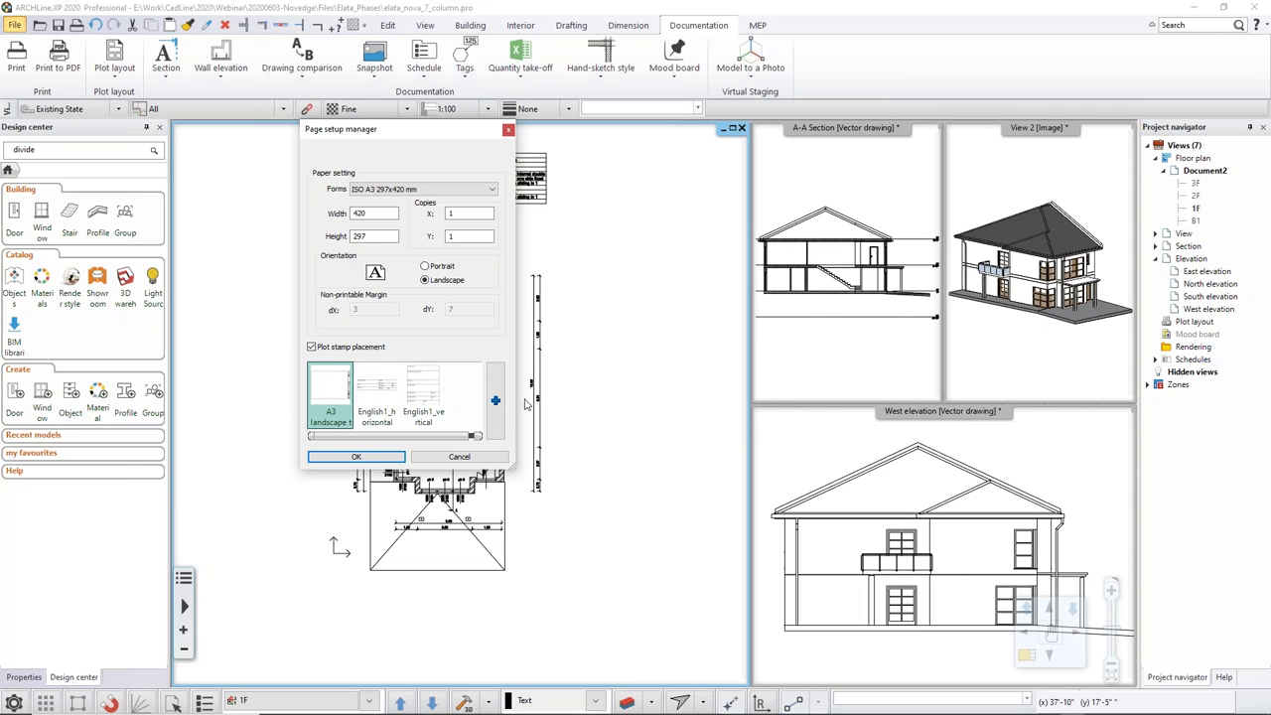
click(355, 456)
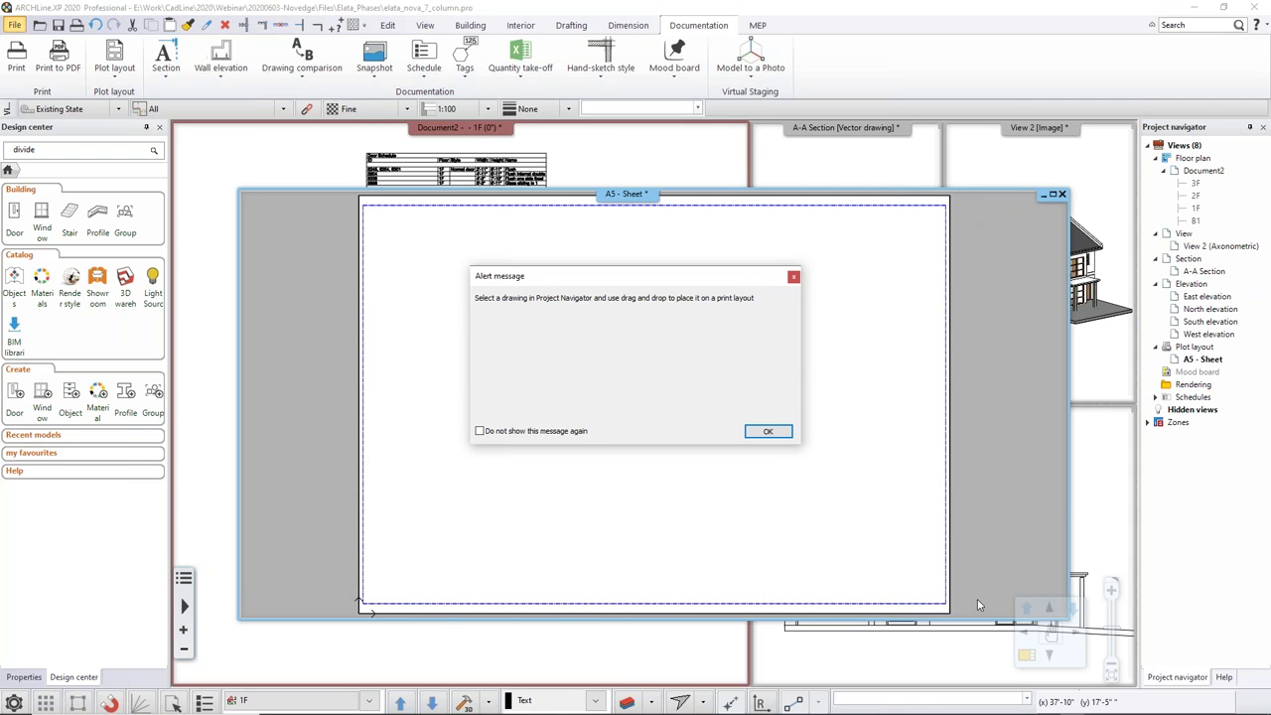
click(768, 431)
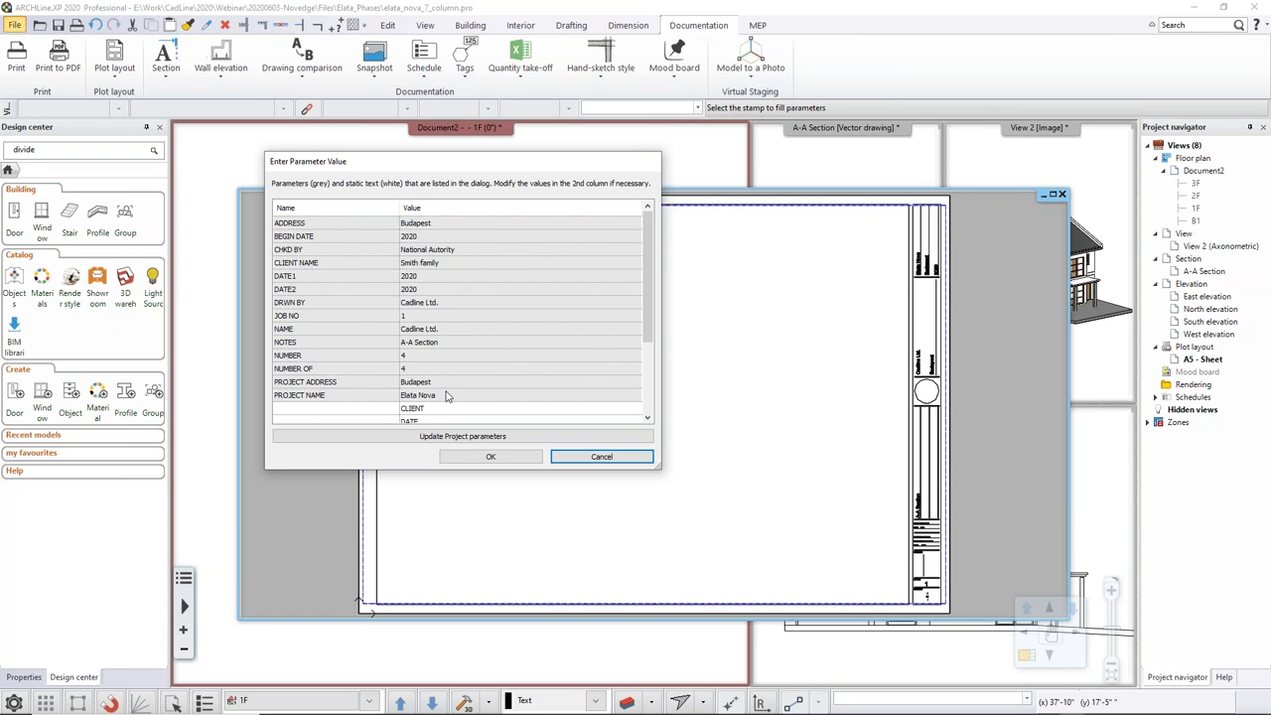
click(486, 457)
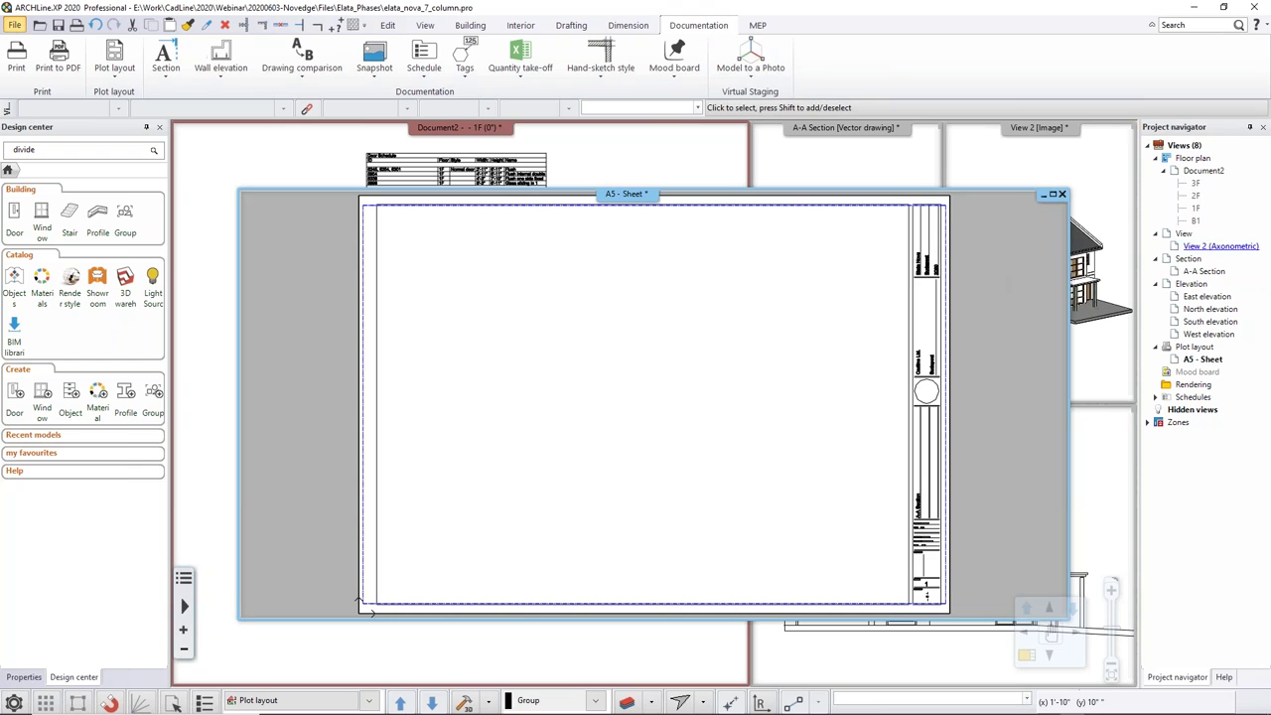
Step: Place the 1F floor plan on the A3 sheet at 1:100 scale, near the sheet's left side
click(1197, 210)
drag(1197, 212, 427, 467)
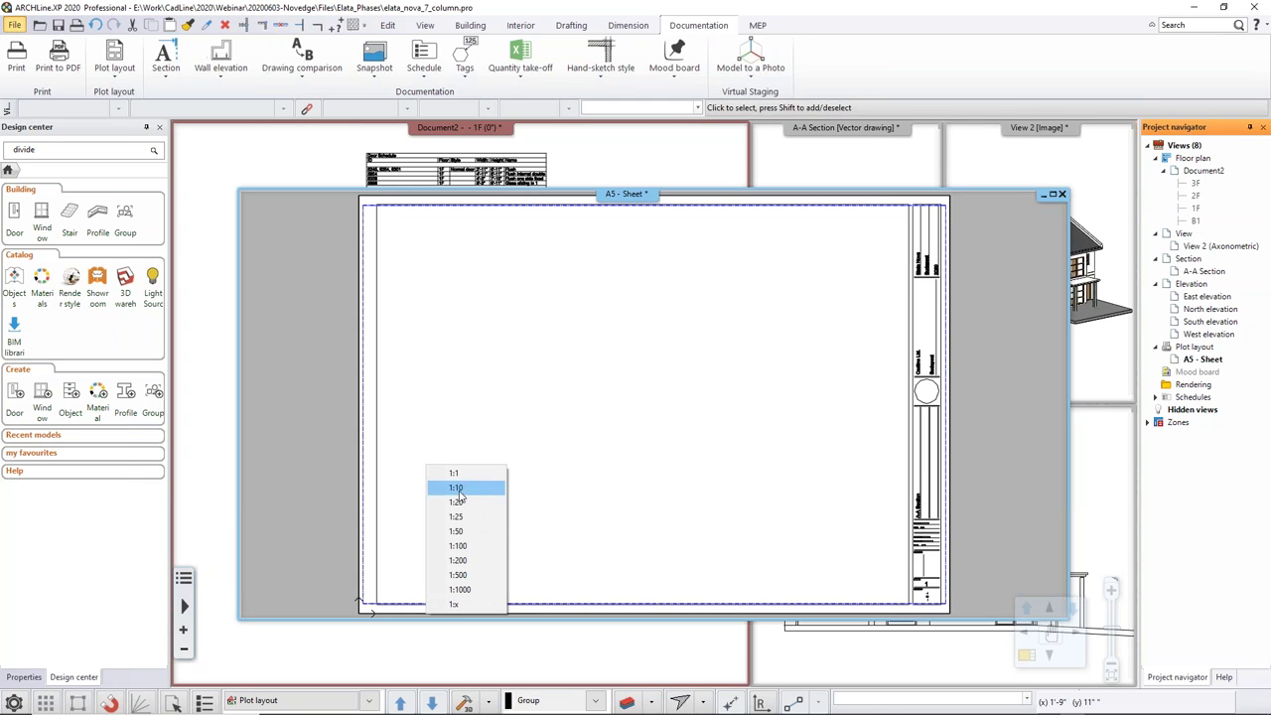
click(474, 547)
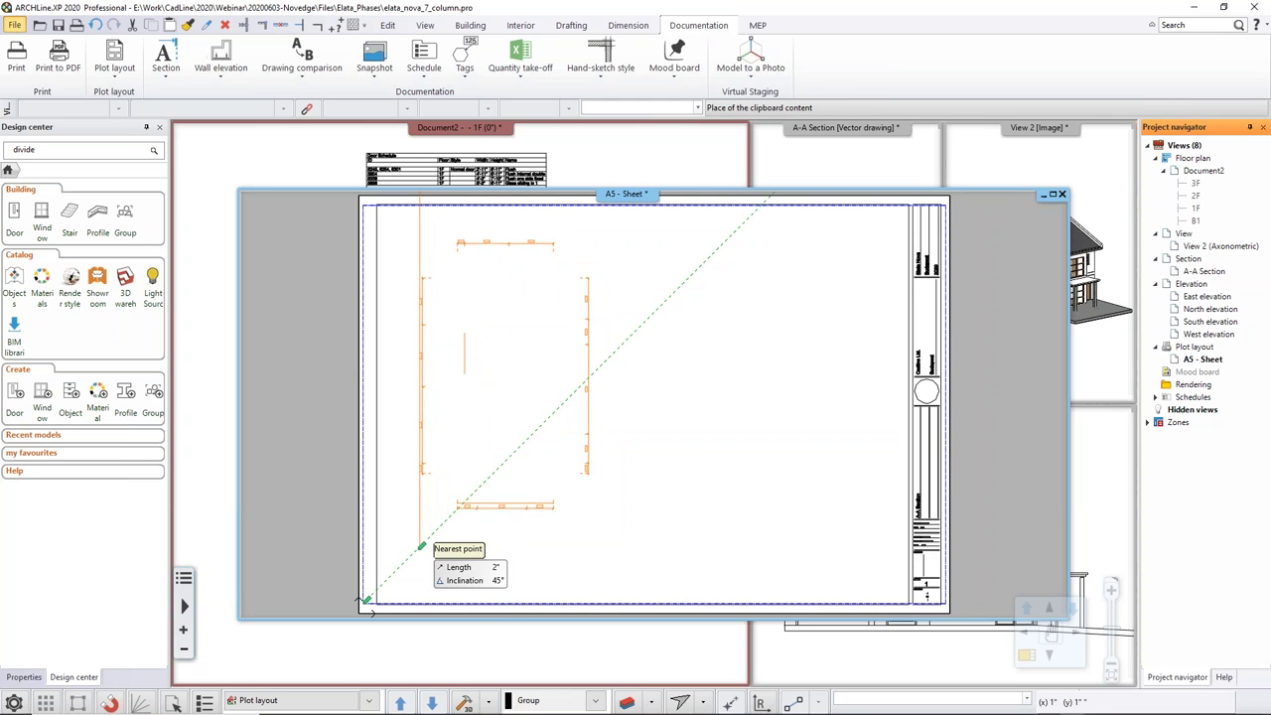
click(402, 564)
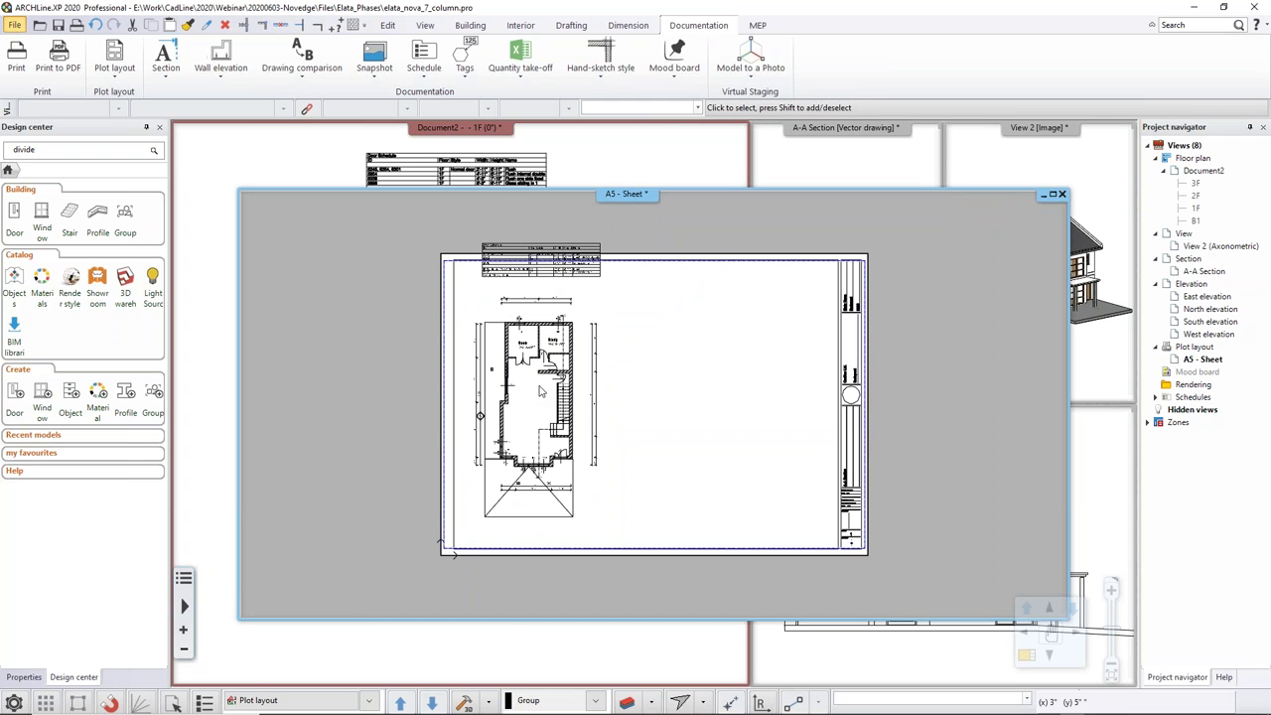
middle_drag(556, 366, 546, 386)
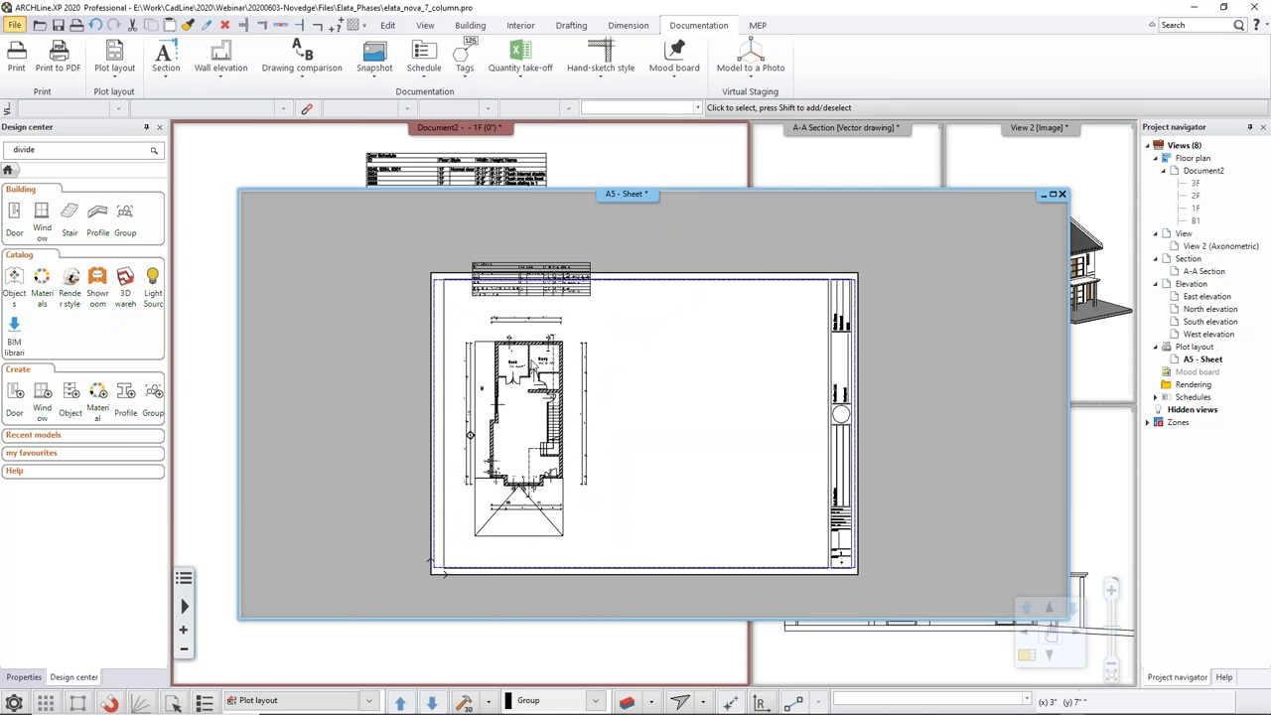
Step: Crop the upper edge of the placed floor plan on the sheet to leave out the door schedule
click(524, 350)
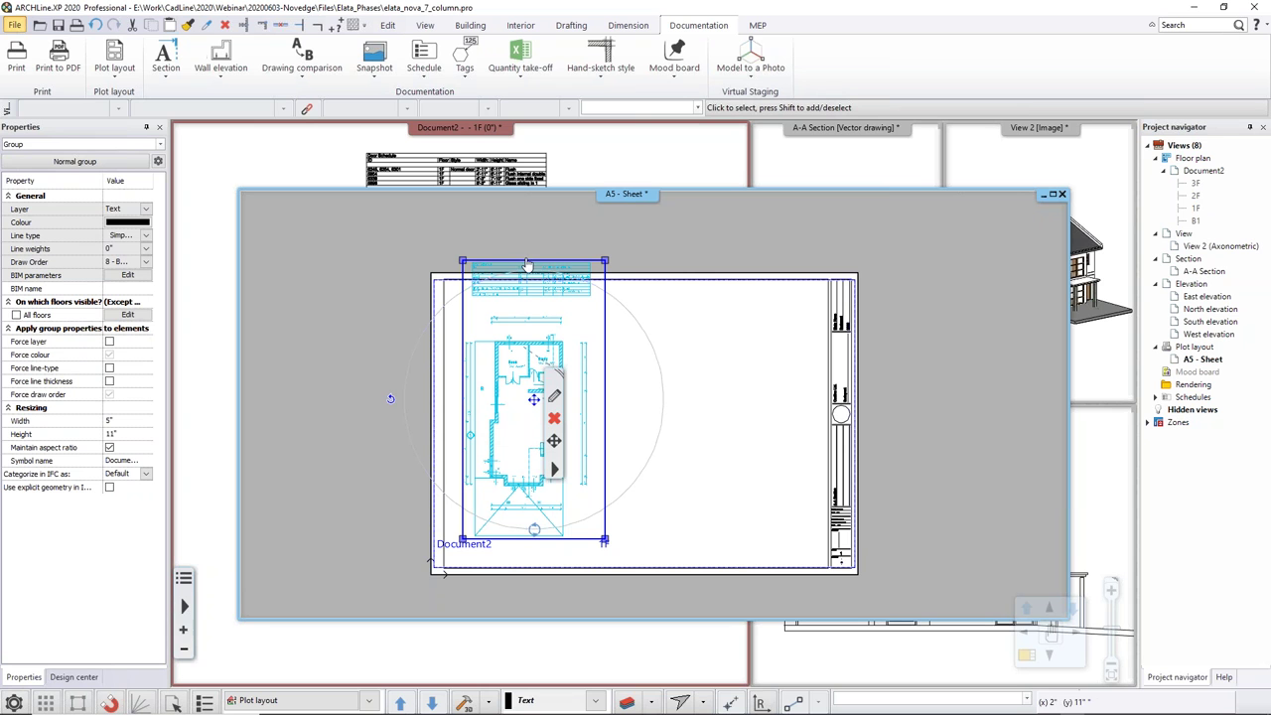
mouse_move(536, 265)
click(579, 273)
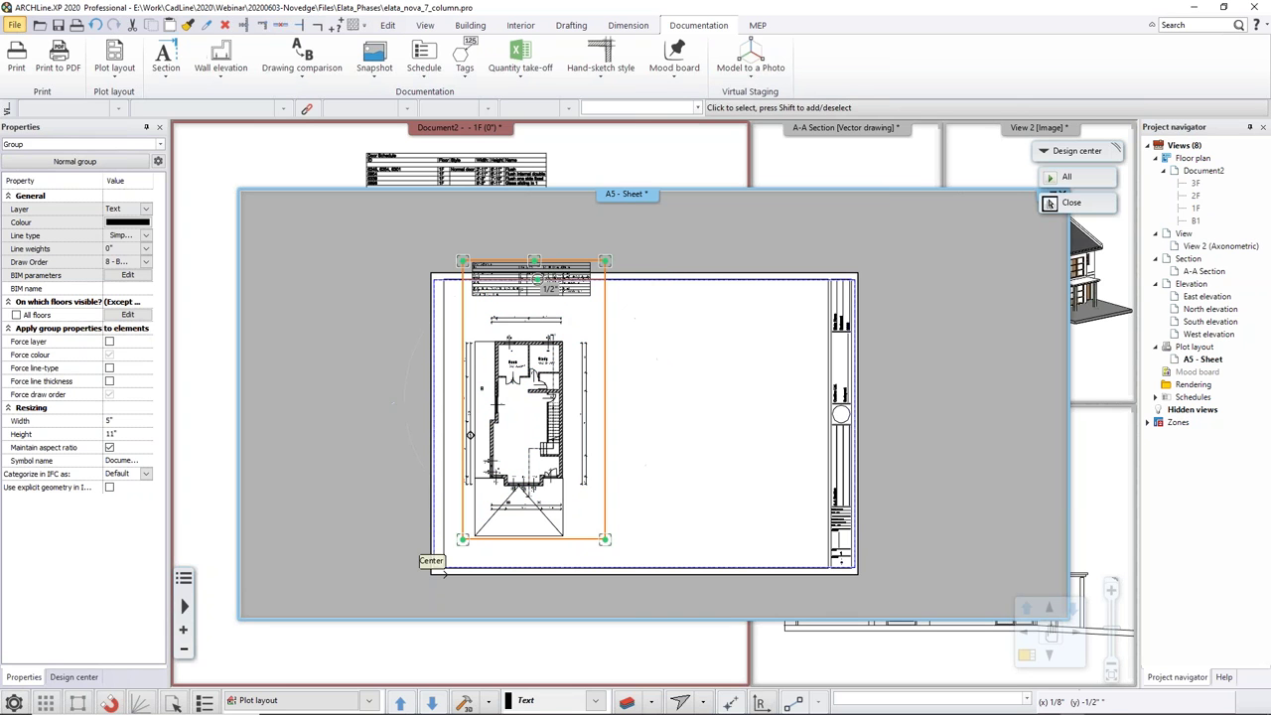
scroll(536, 362, up, 4)
scroll(536, 363, up, 1)
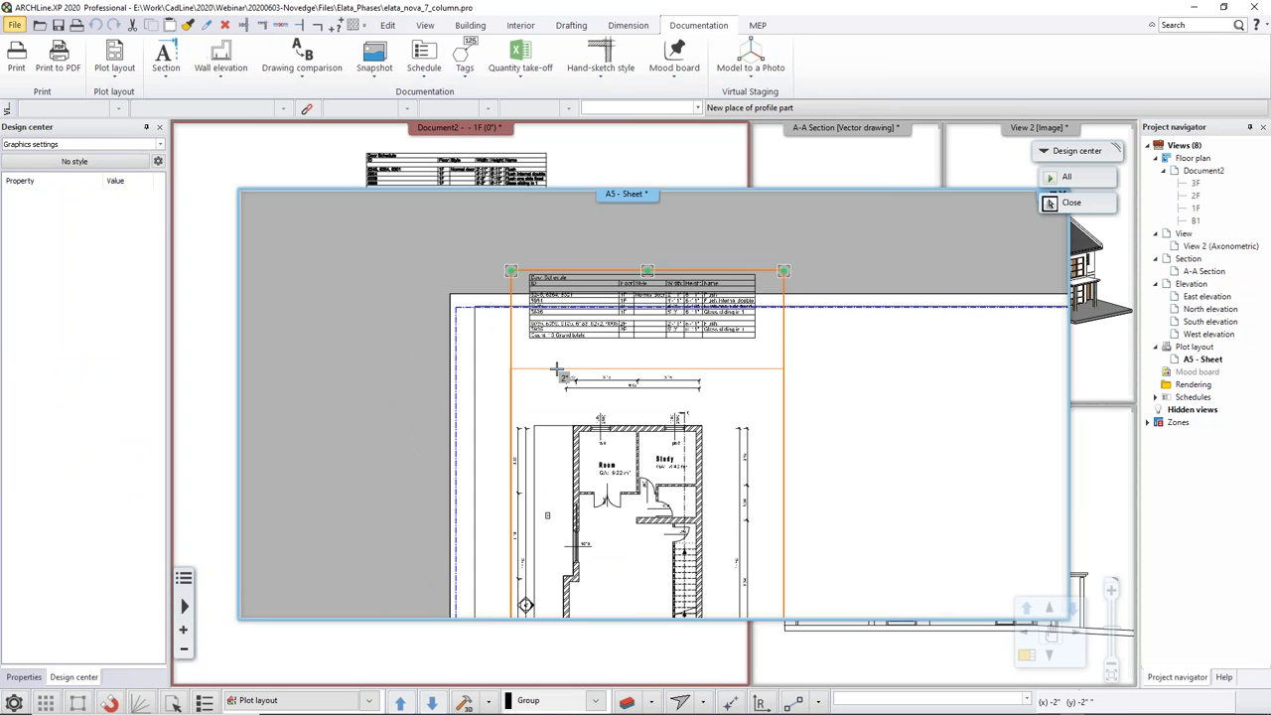
click(559, 370)
click(596, 158)
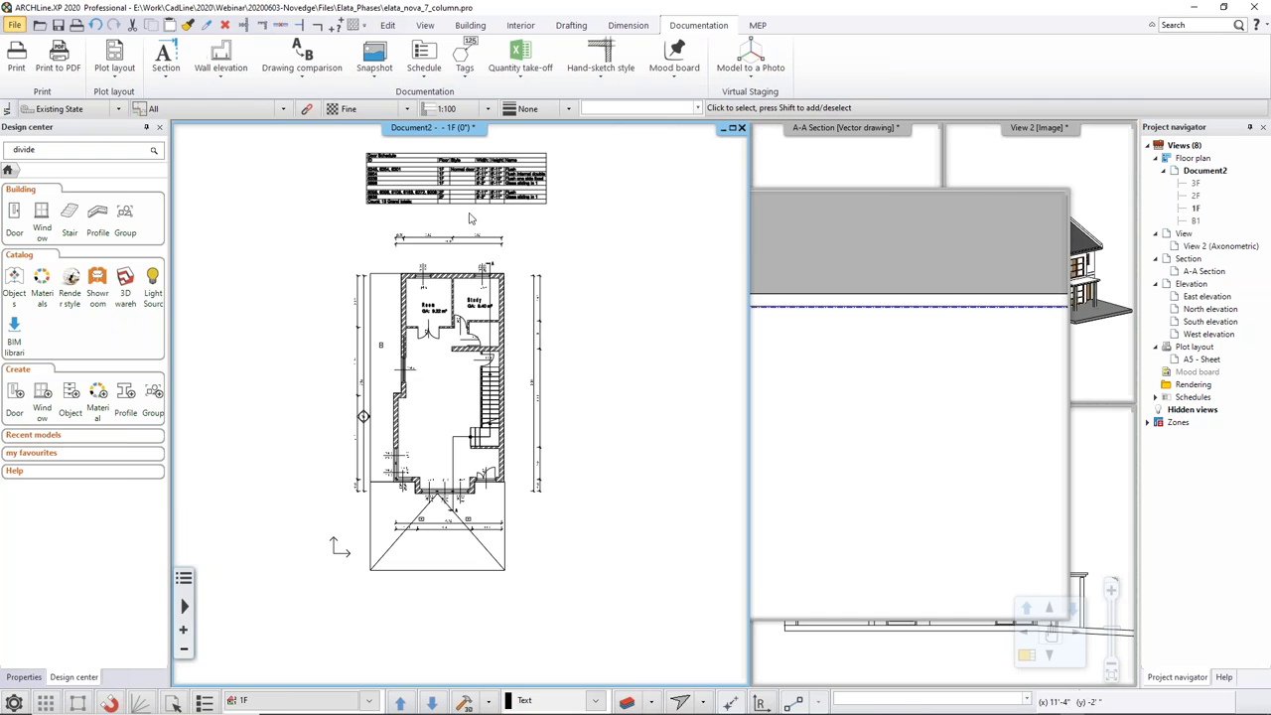
click(794, 397)
scroll(618, 452, down, 3)
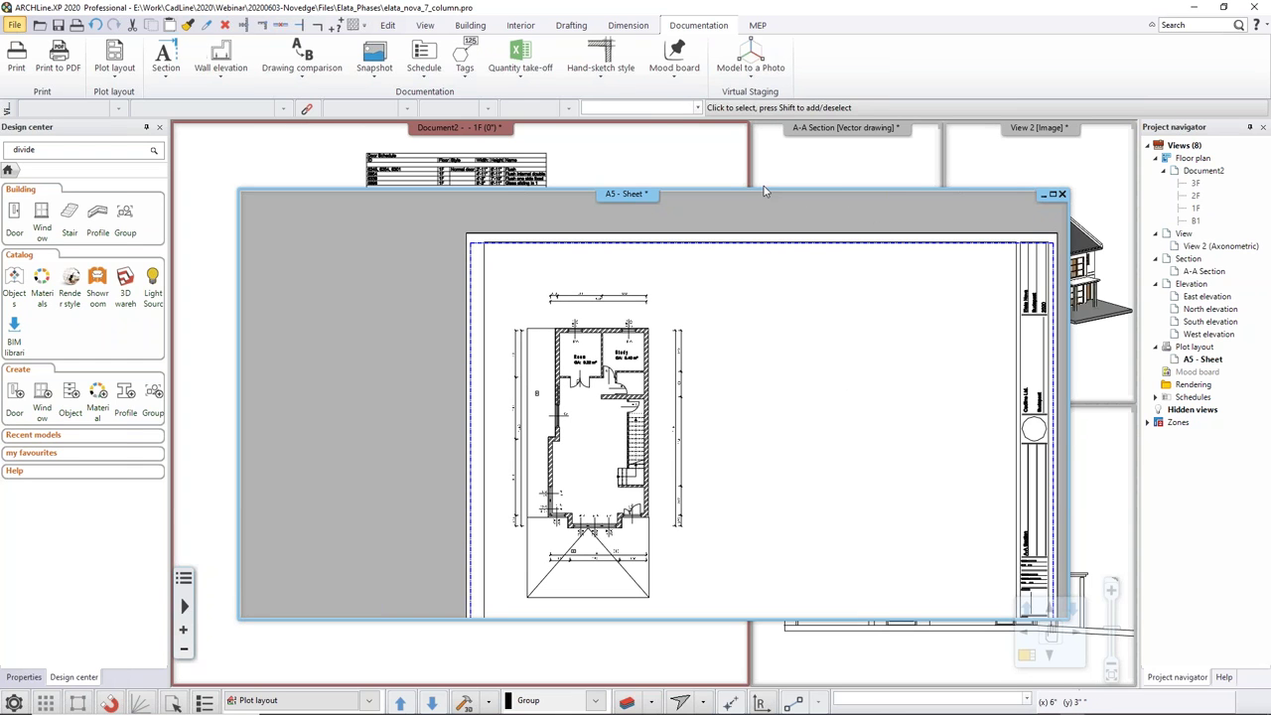
Step: Place the West elevation on the sheet at 1:100 scale, to the right of the floor plan
click(1211, 334)
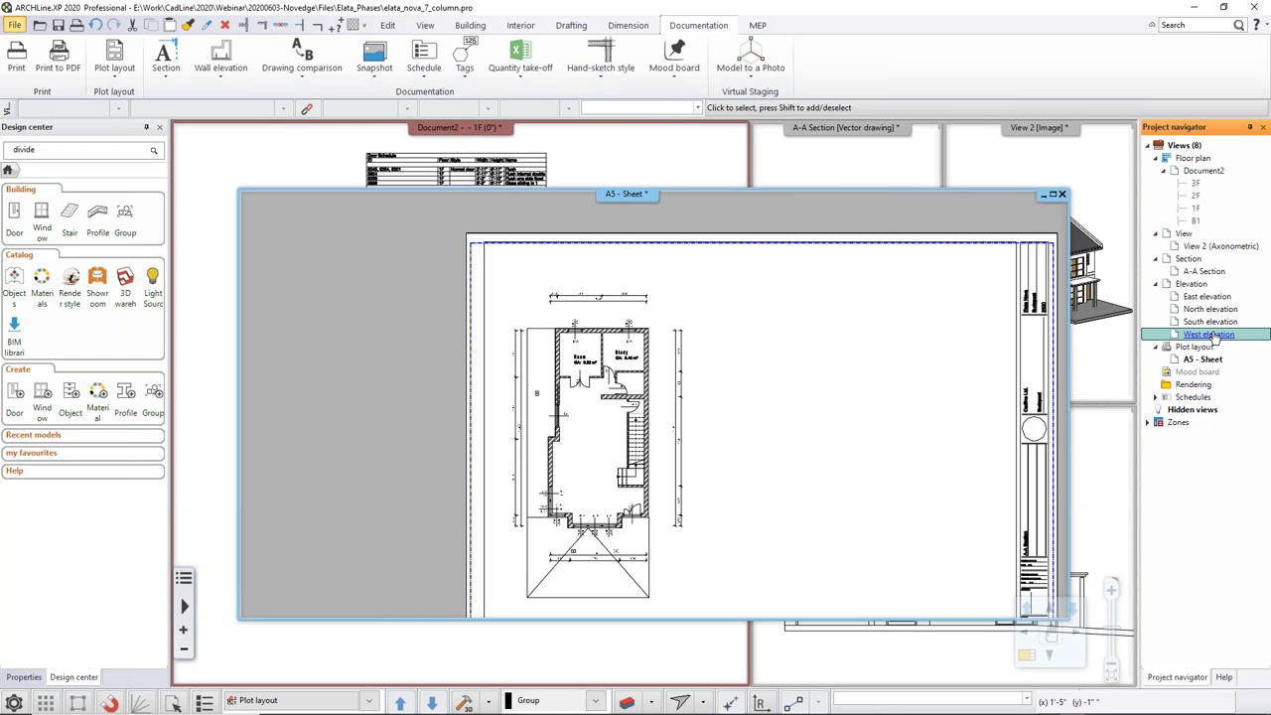
drag(1213, 337, 814, 361)
click(841, 442)
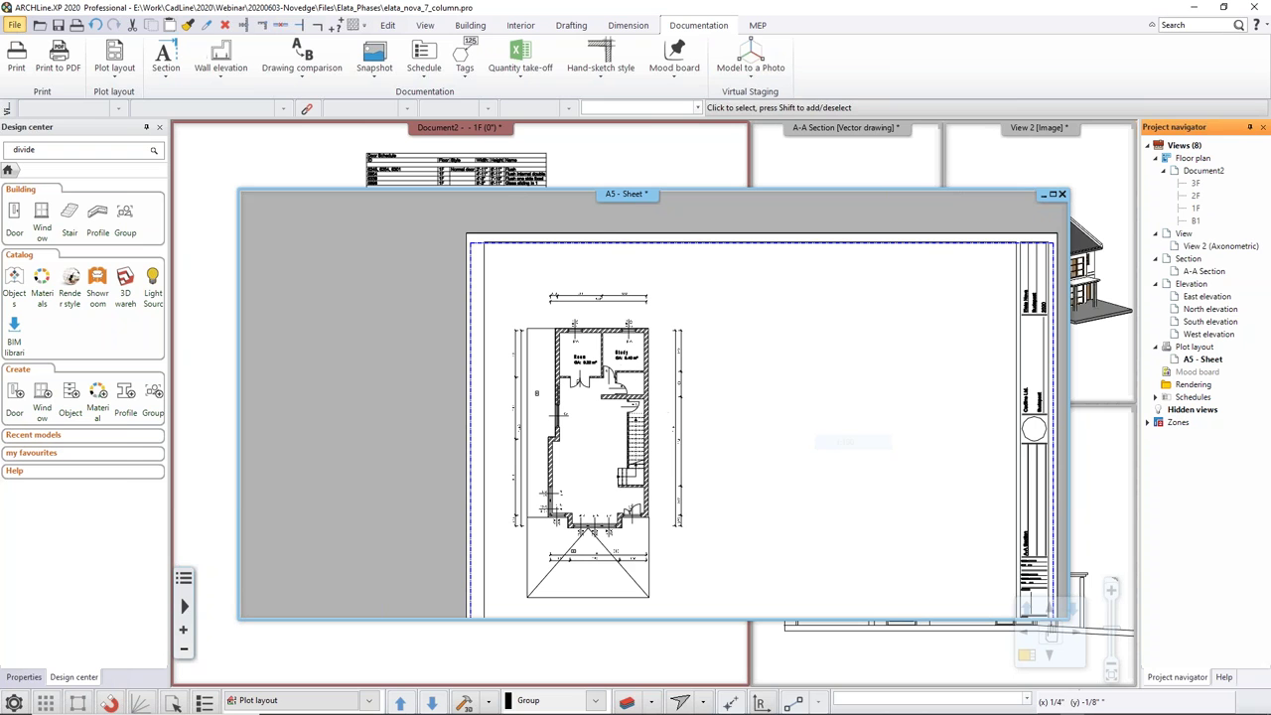
click(737, 423)
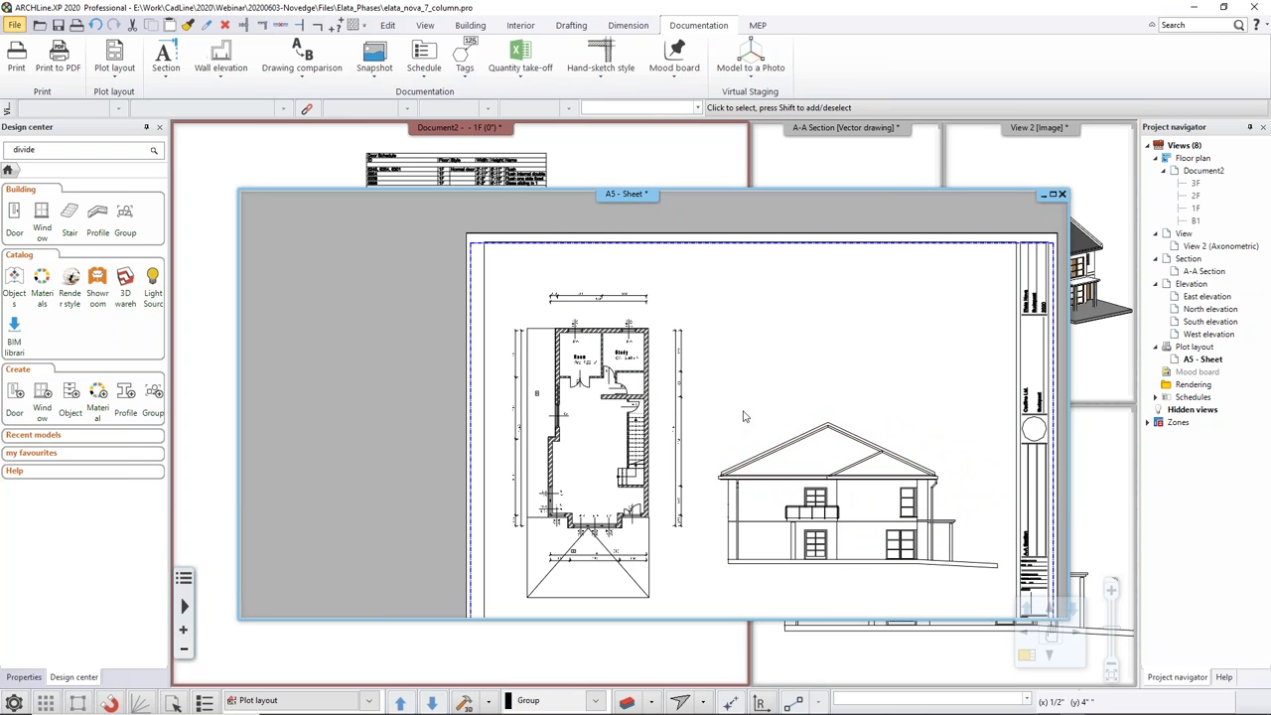
Step: Add the text "1 Floor" in the Arial 600 style to the 1F floor plan, inside the terrace outline below the building
click(465, 175)
scroll(451, 441, up, 3)
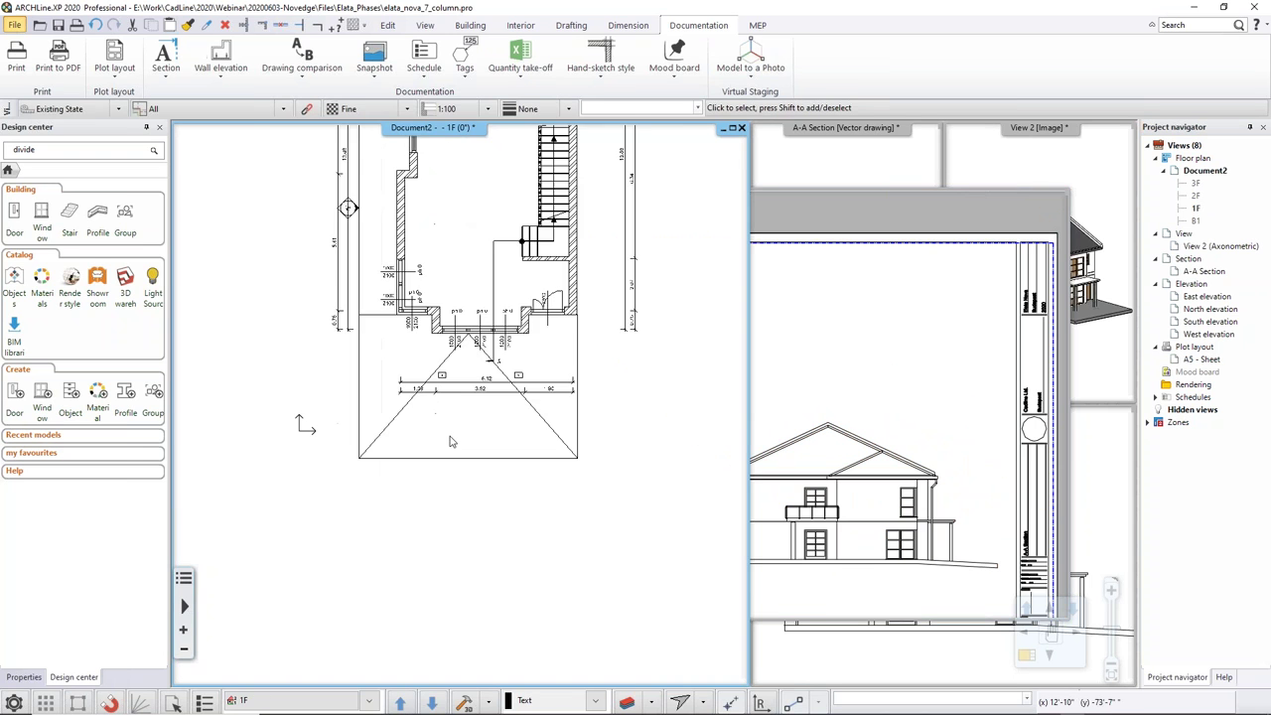
click(570, 25)
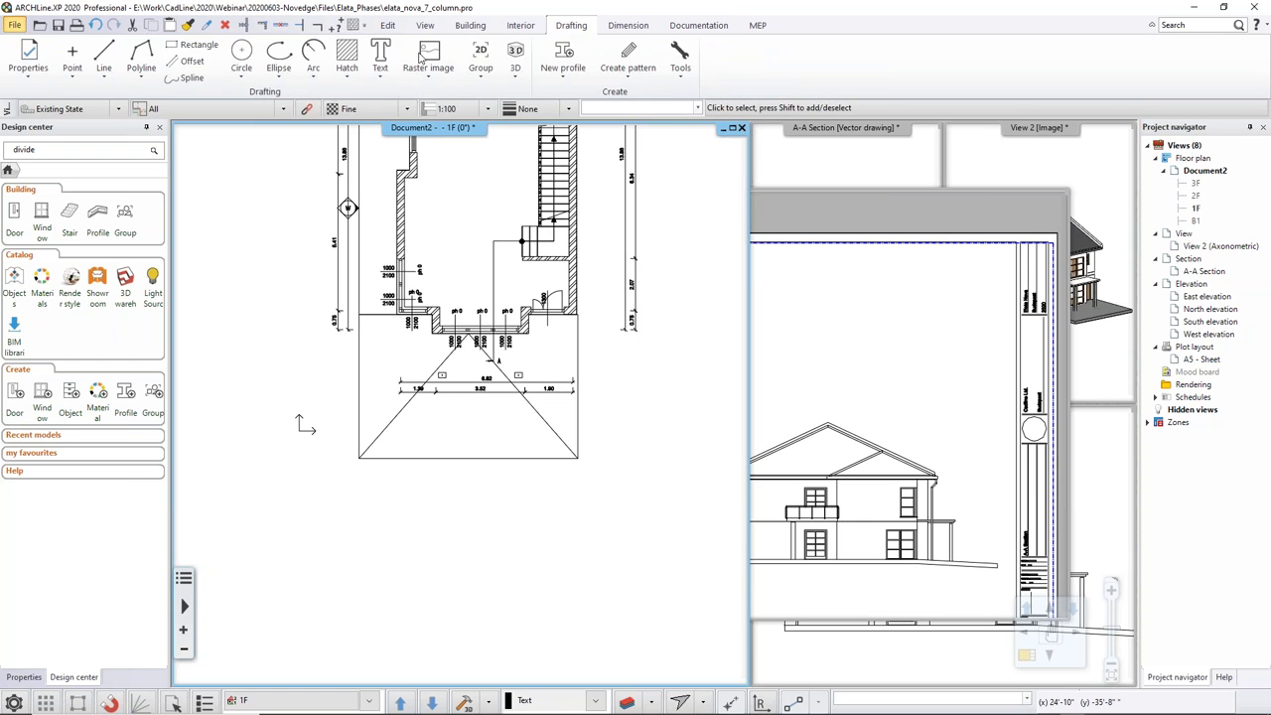
click(381, 72)
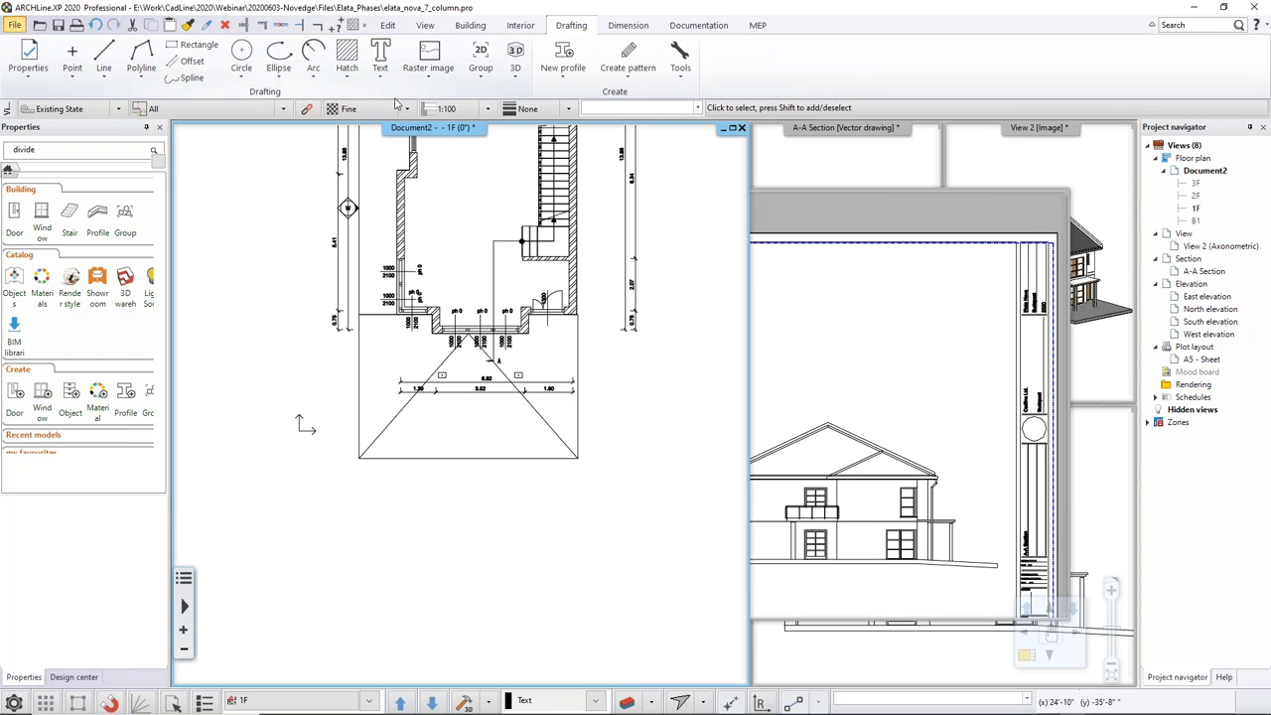
click(379, 55)
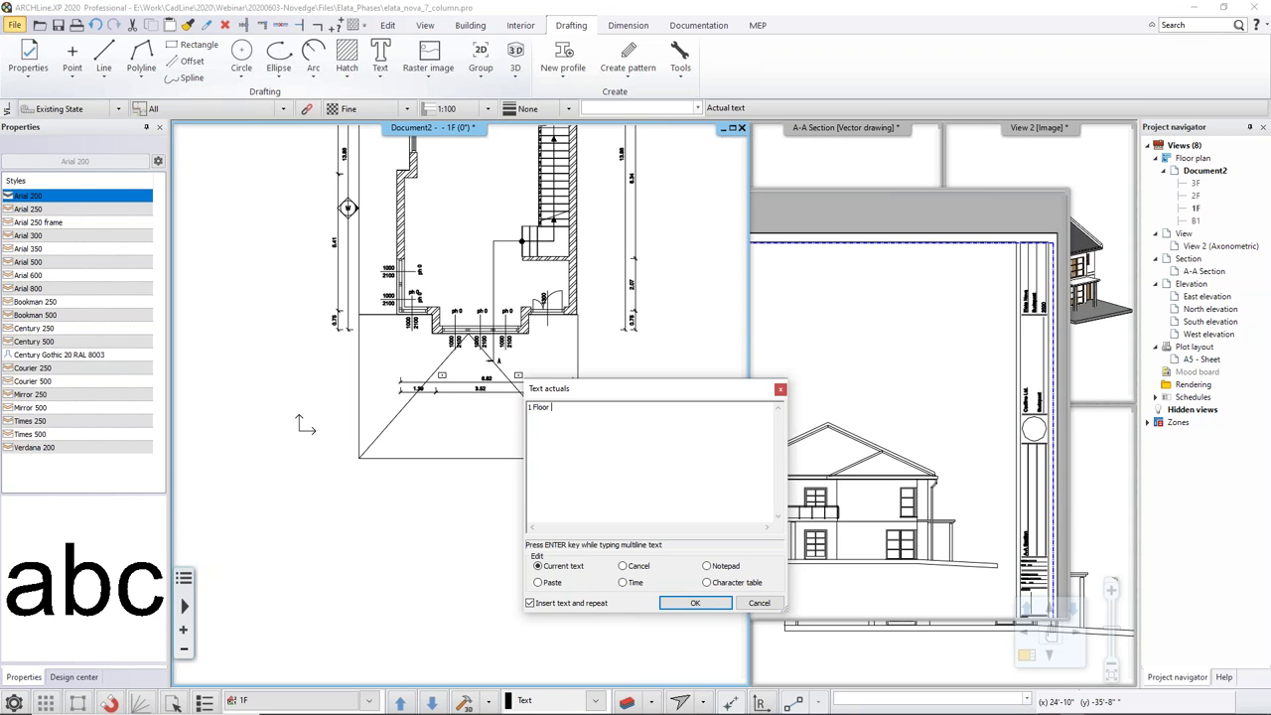
click(695, 603)
click(32, 276)
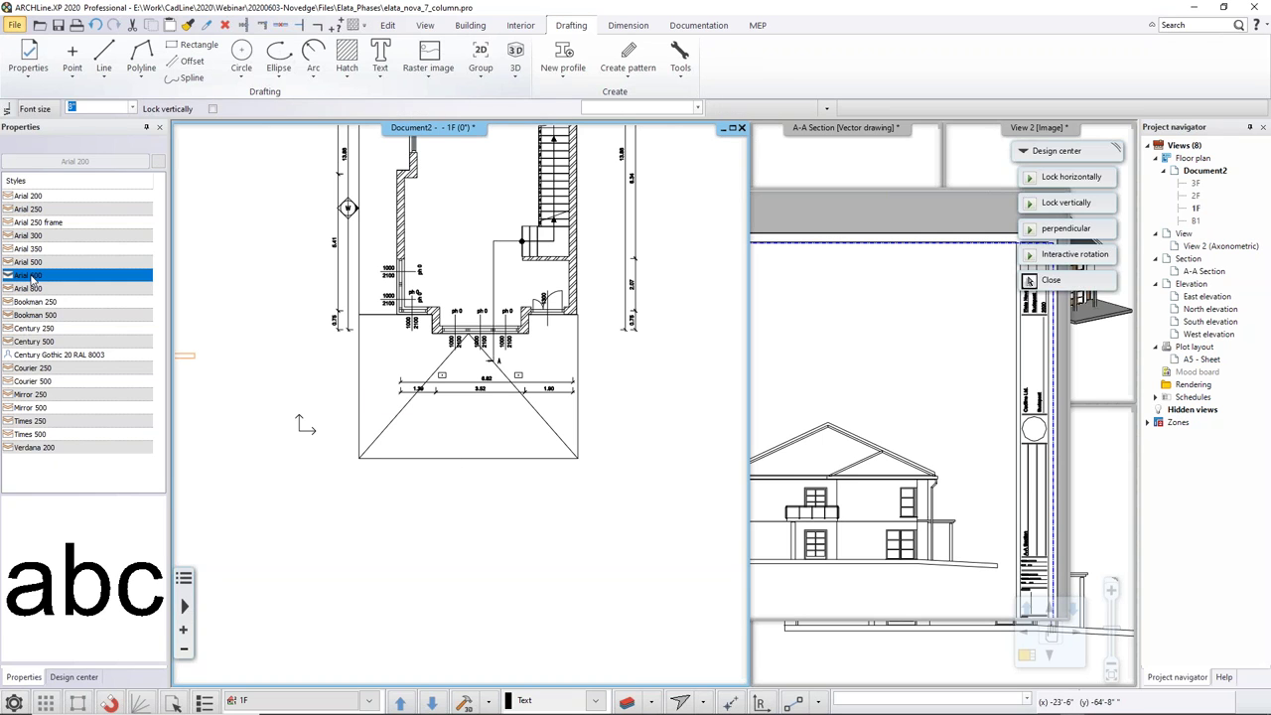
click(694, 603)
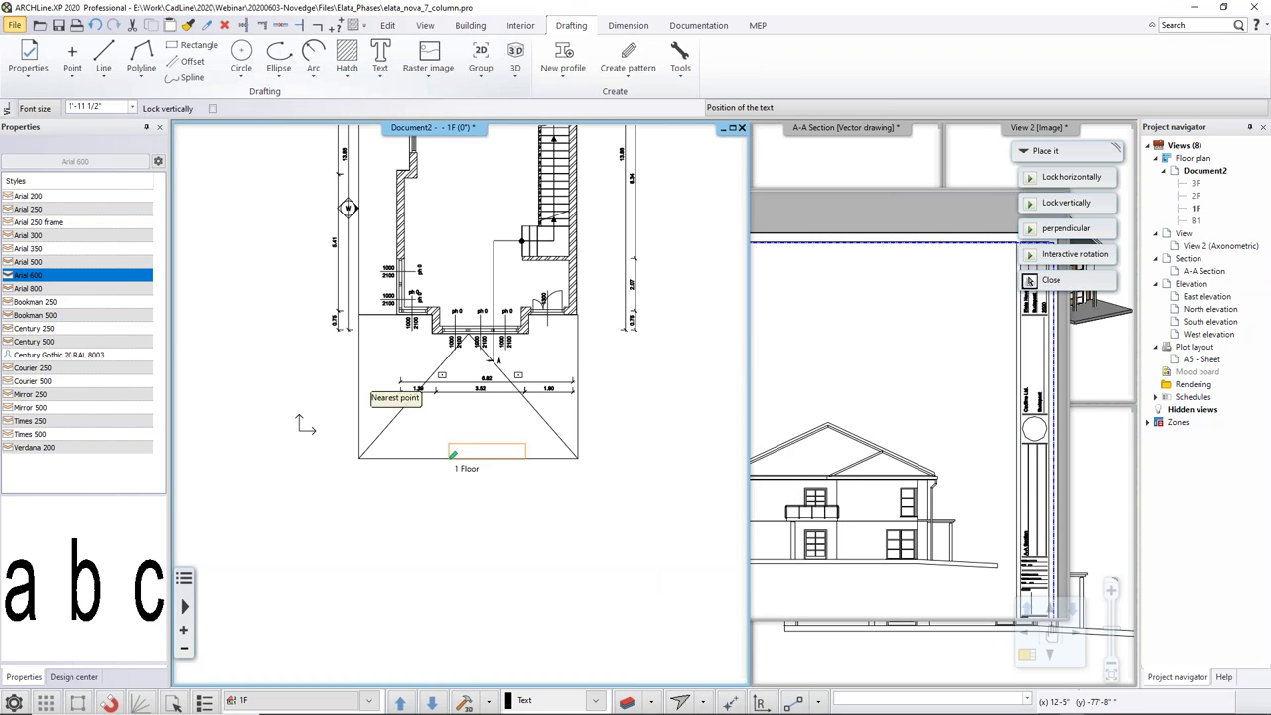
click(432, 437)
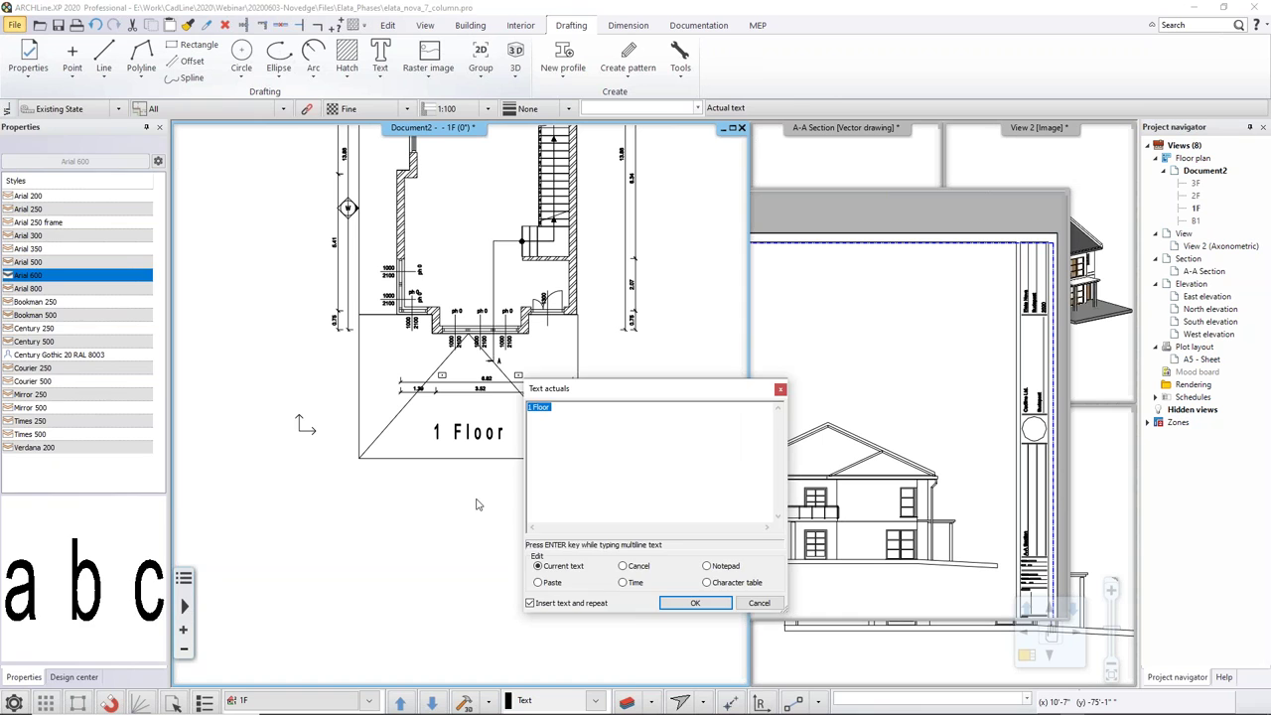
click(778, 389)
click(771, 388)
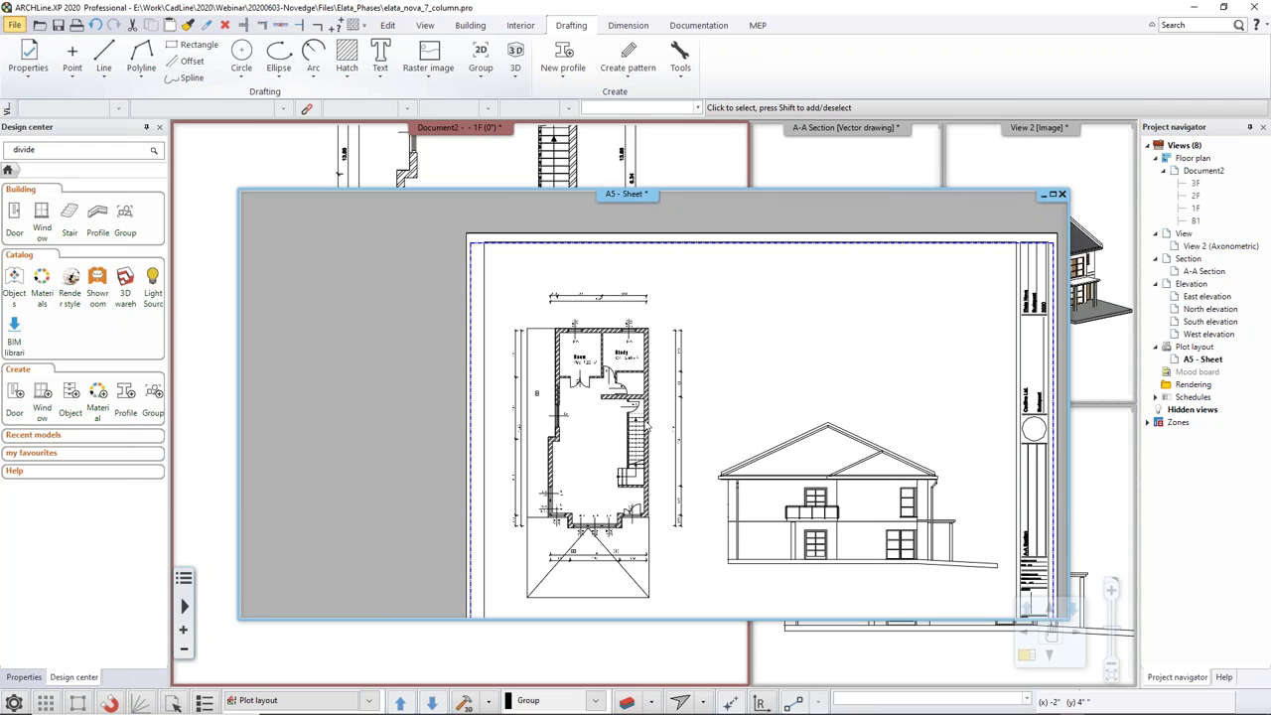
Step: Refresh only the placed floor plan on the sheet to bring in the added "1 Floor" text
right_click(643, 422)
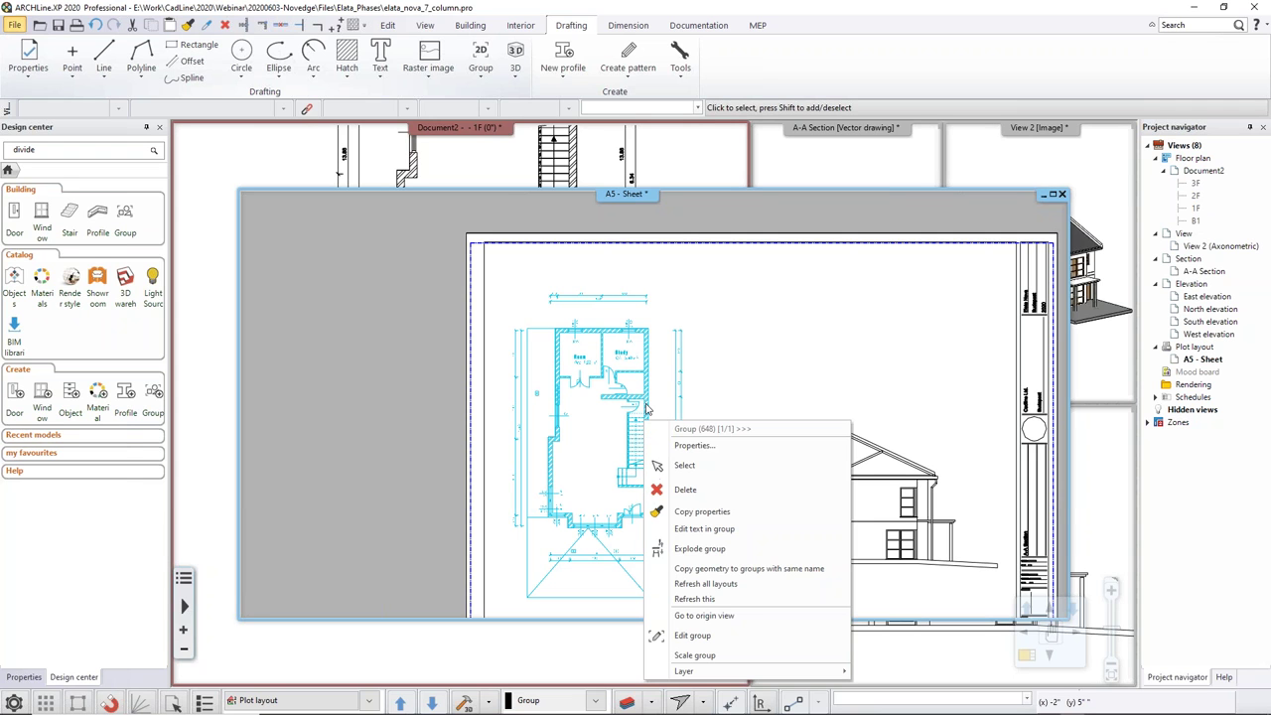
click(718, 600)
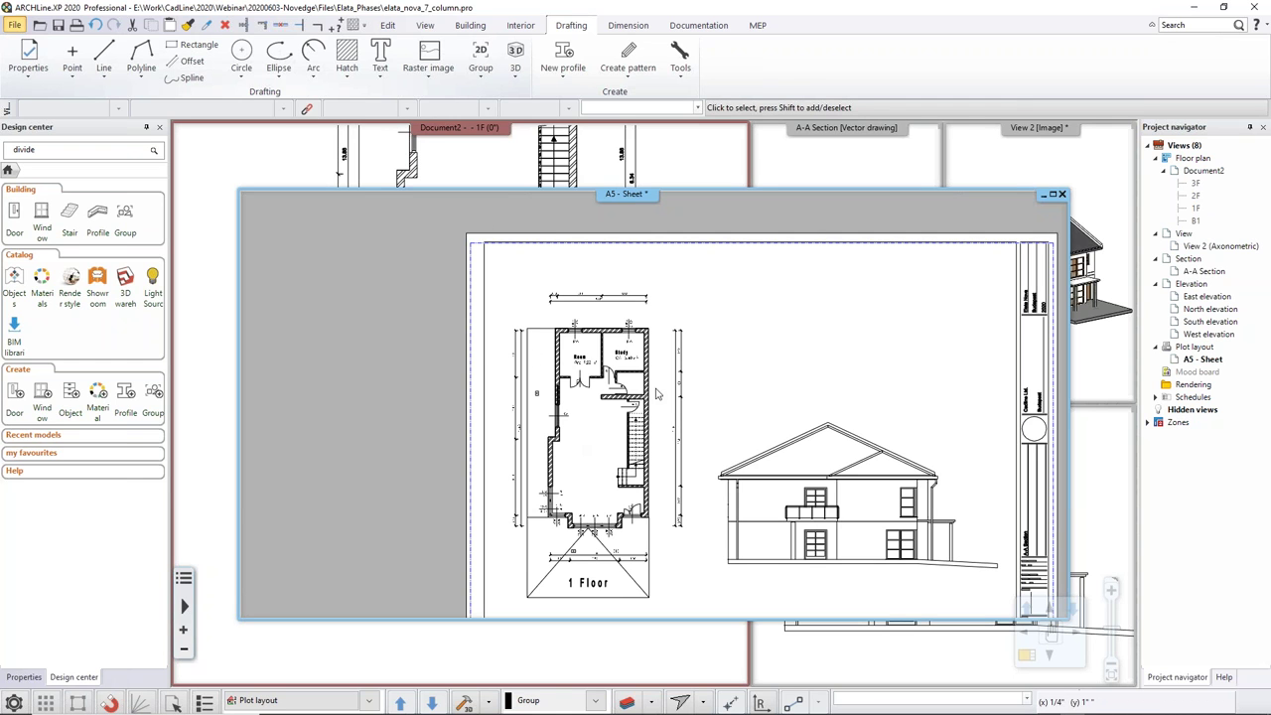
Step: Open the recent project Elata_Nova_US.pro
click(18, 24)
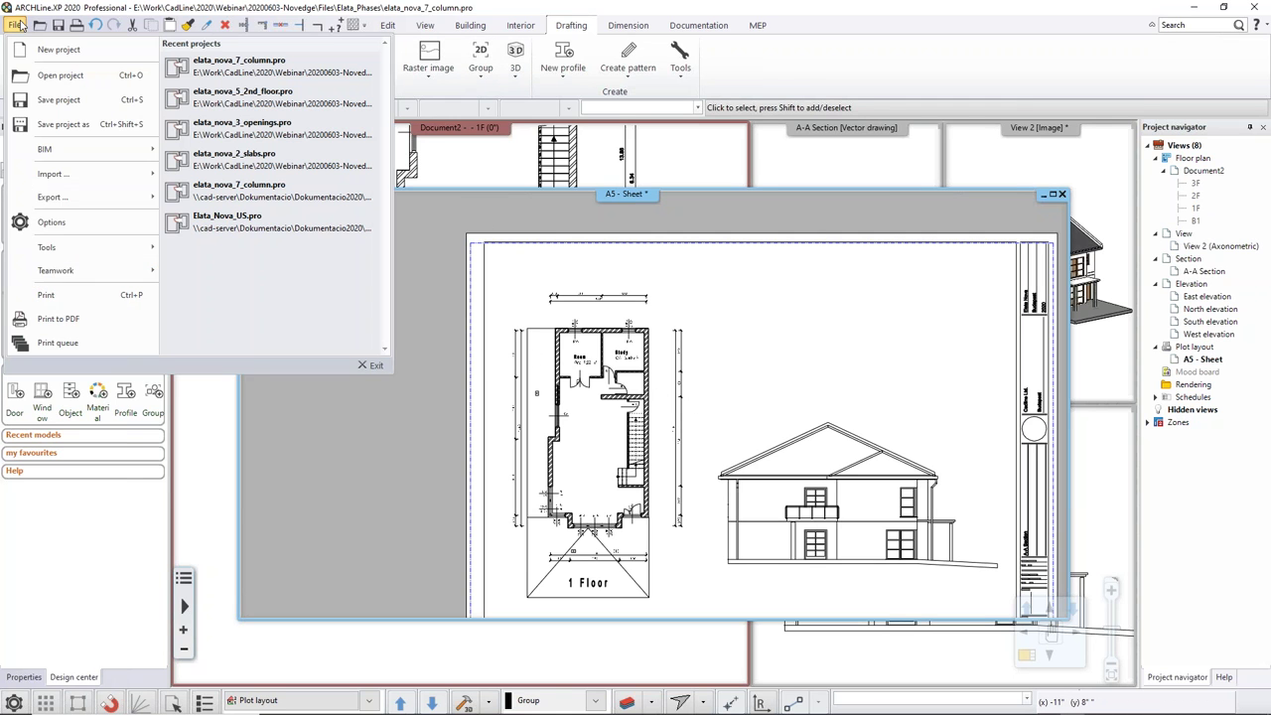
click(698, 296)
scroll(743, 360, down, 2)
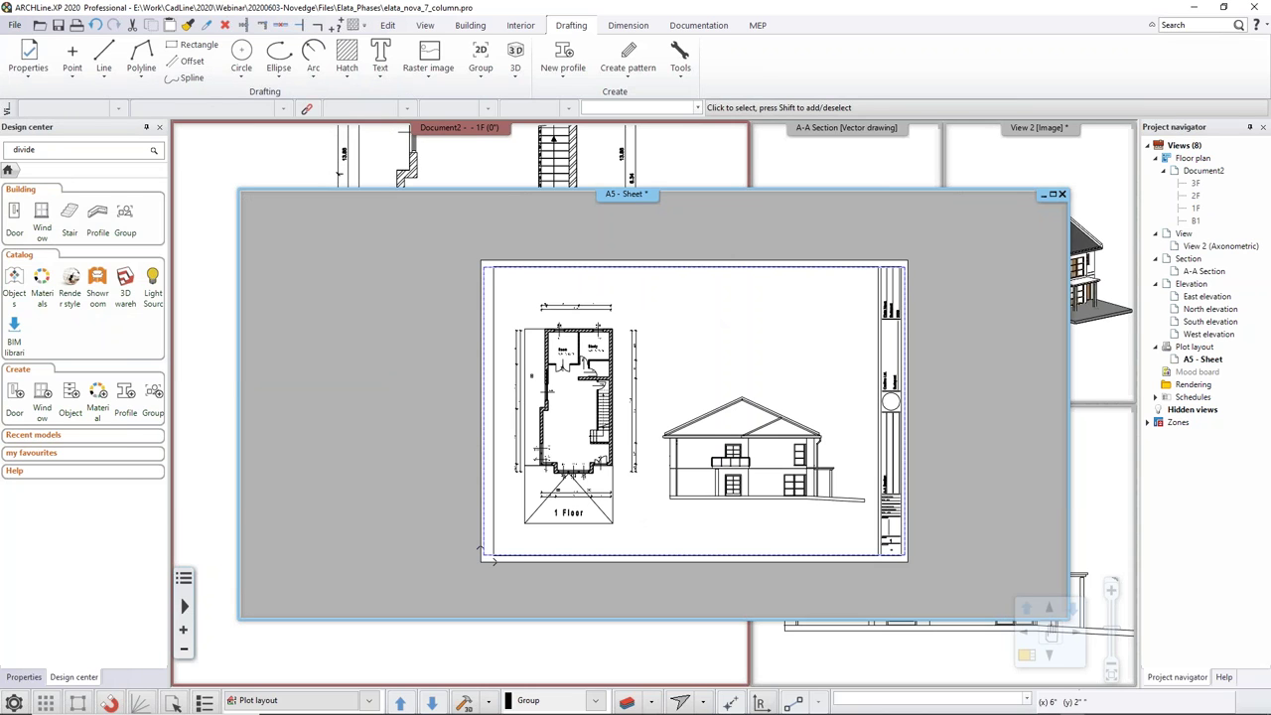
click(447, 176)
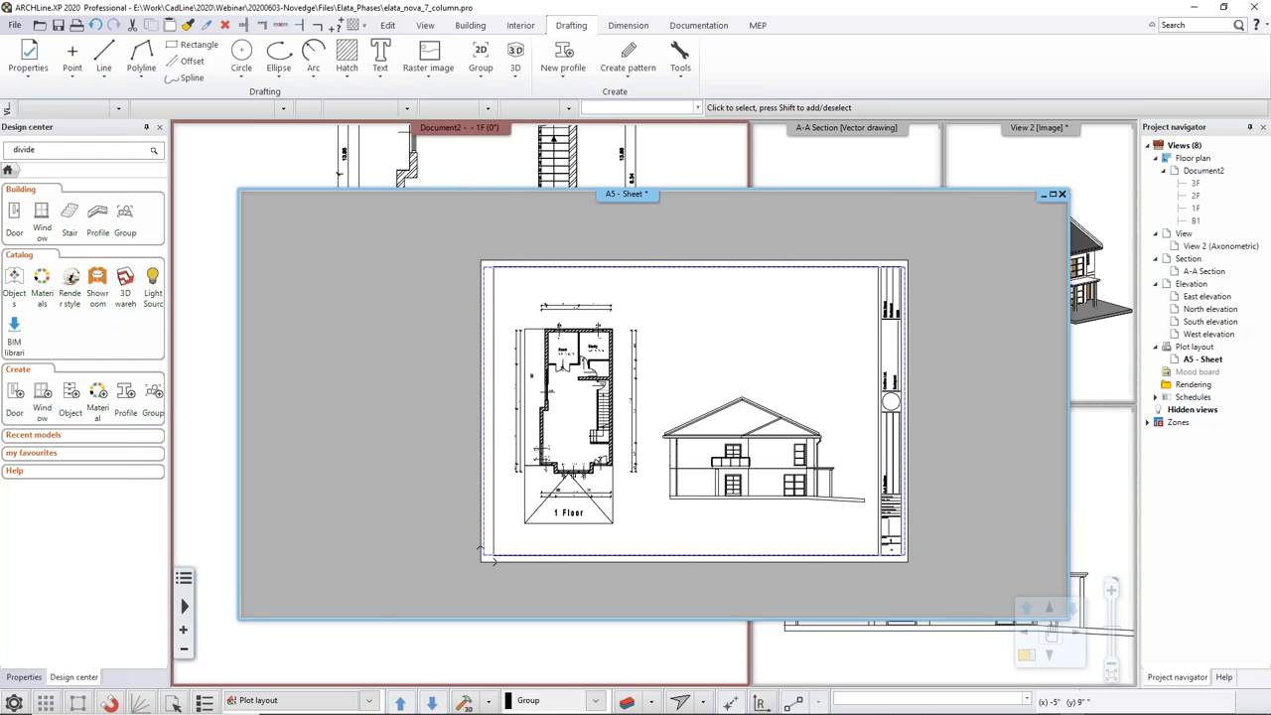
scroll(458, 245, down, 2)
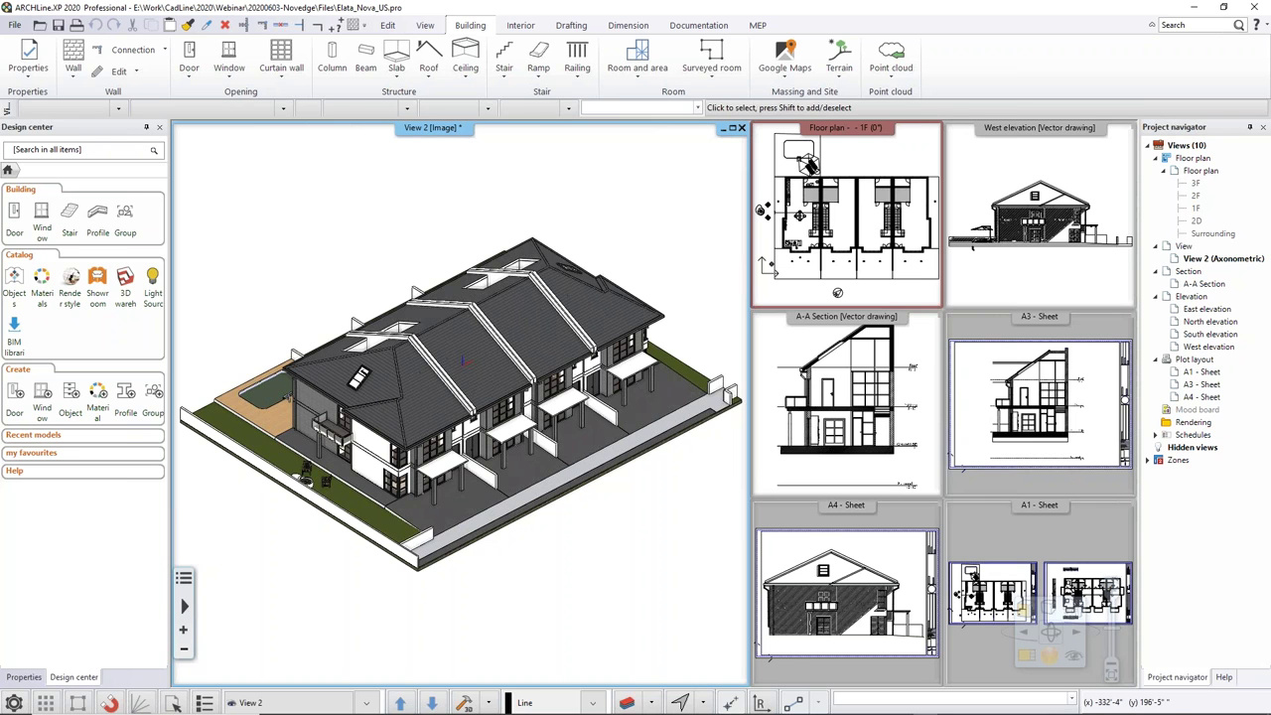
Step: Draw a curved three-point animation path on the 1F floor plan, around the outside of the house's lower-left corner
click(847, 216)
click(1026, 655)
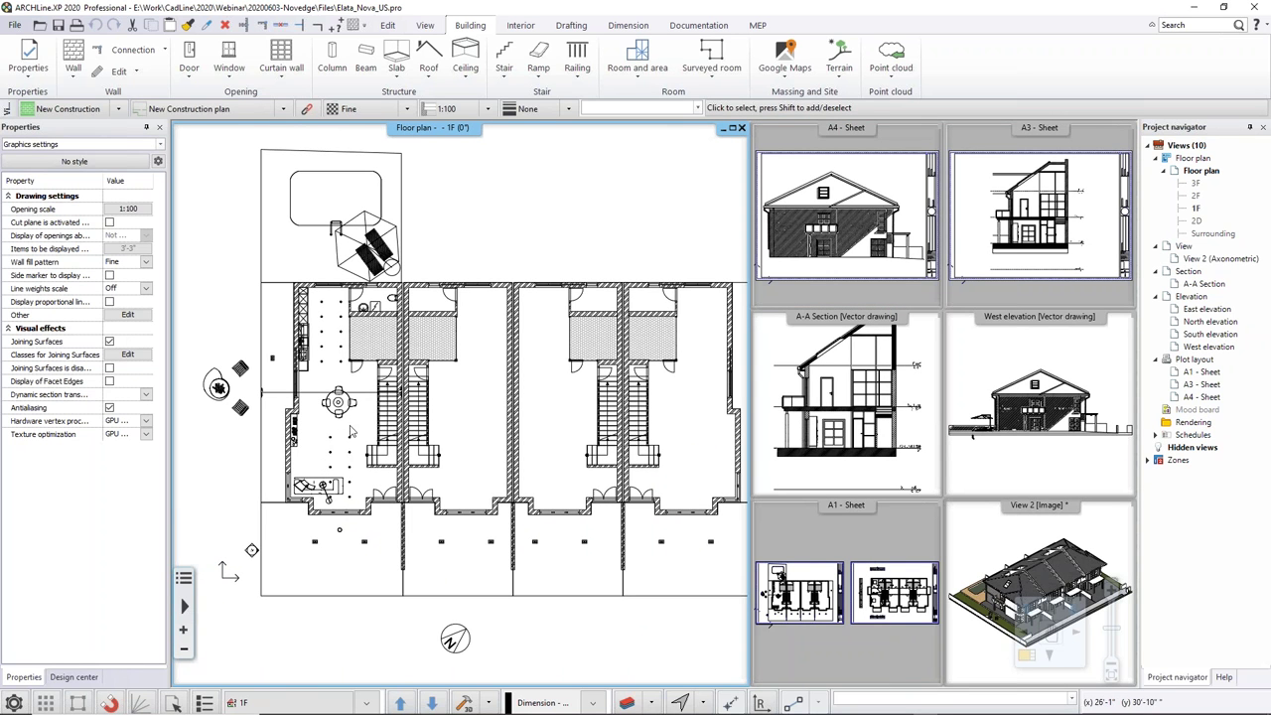
middle_drag(440, 351, 460, 344)
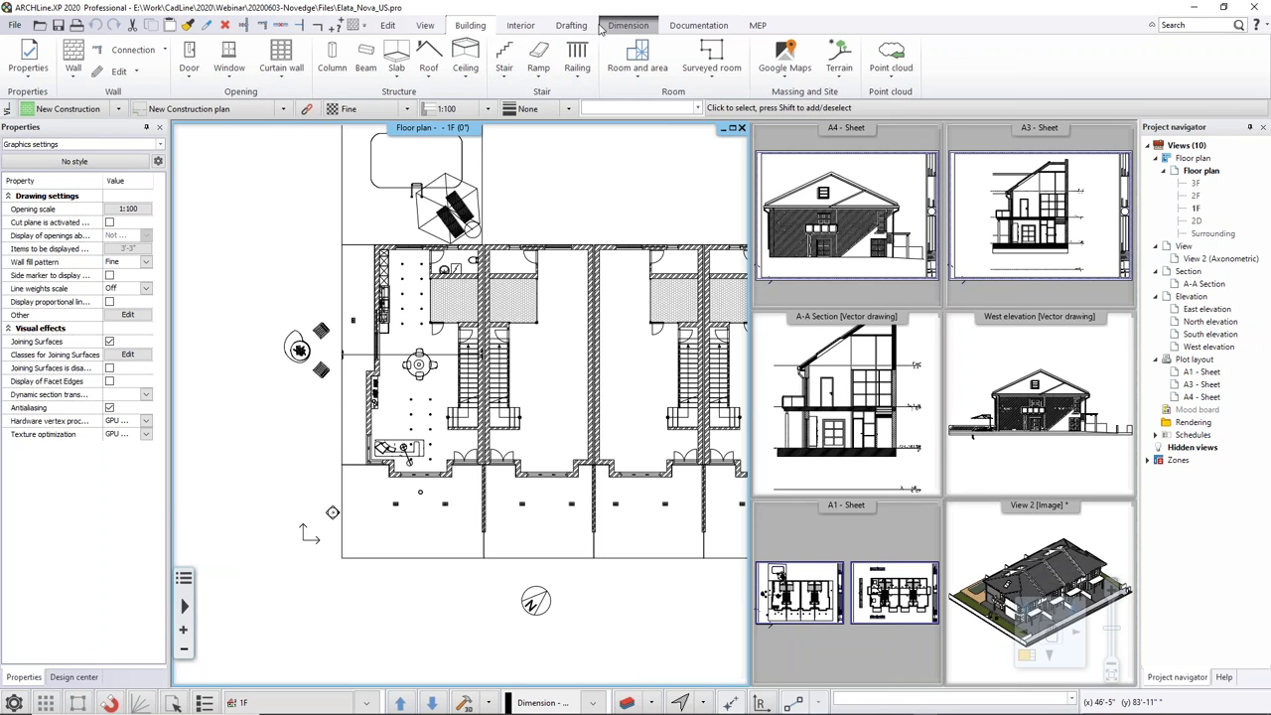
click(425, 25)
click(817, 79)
mouse_move(839, 128)
click(950, 132)
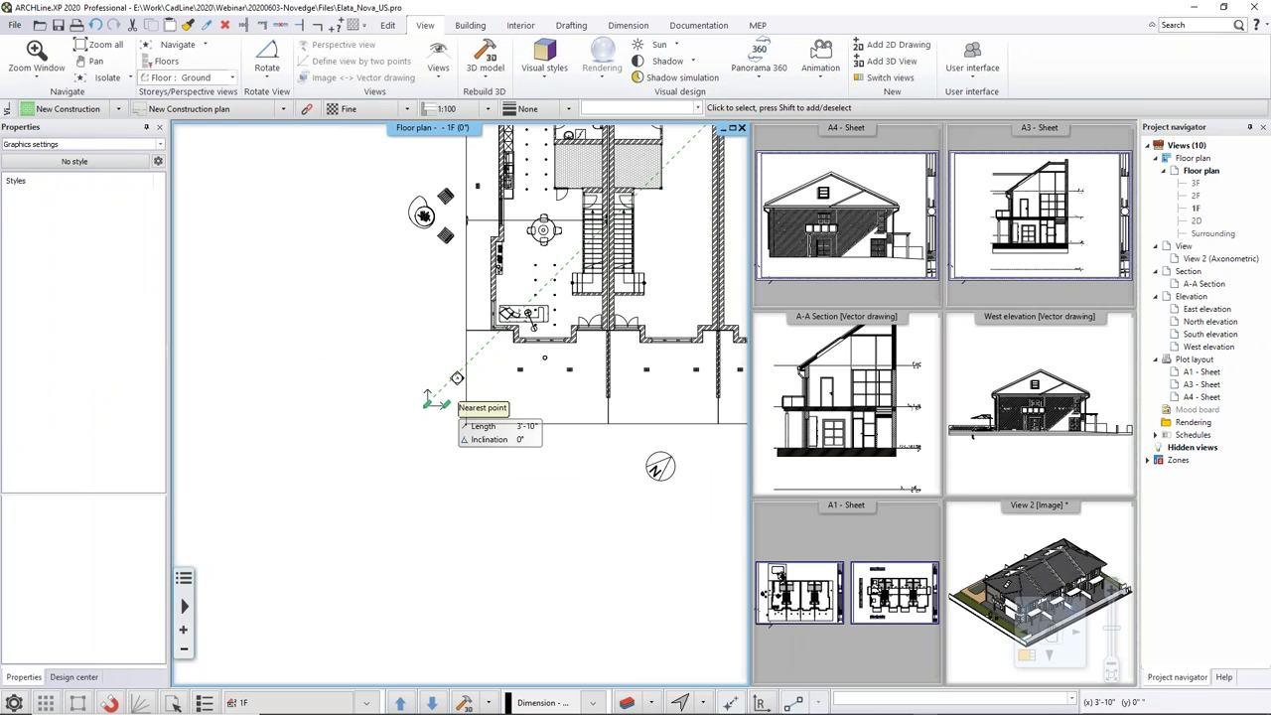
click(359, 408)
click(411, 459)
click(548, 487)
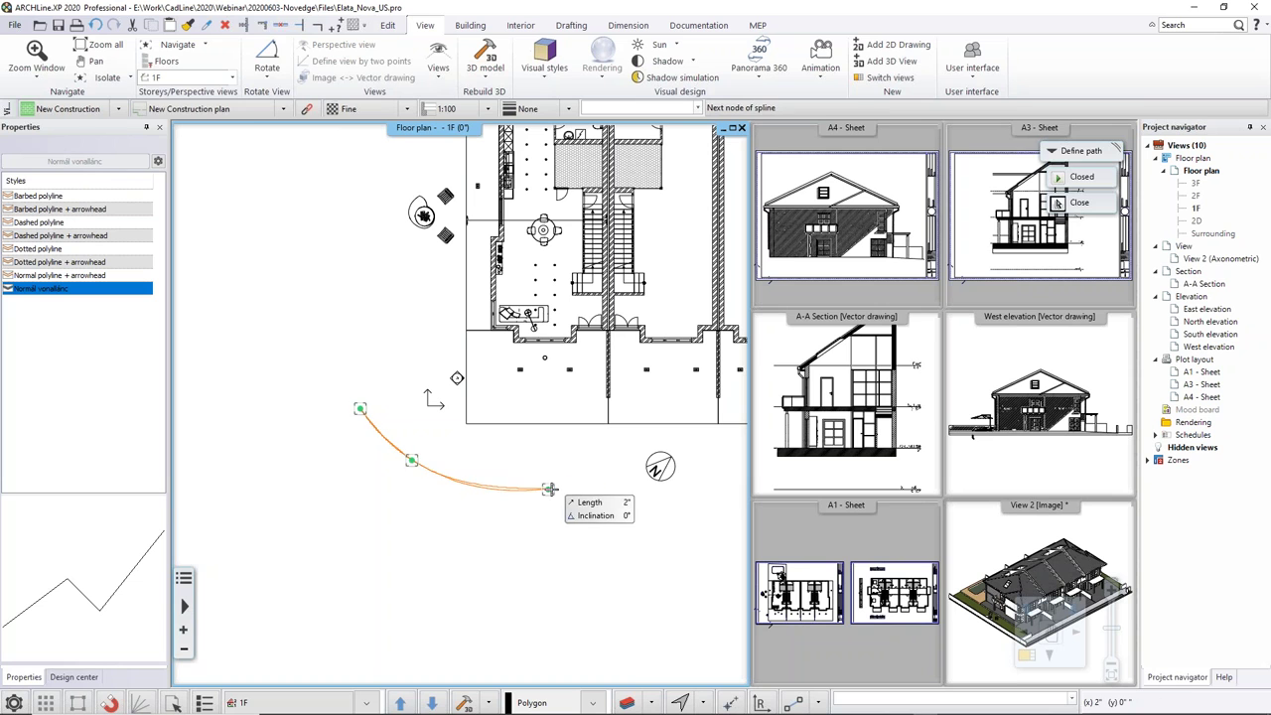
key(Return)
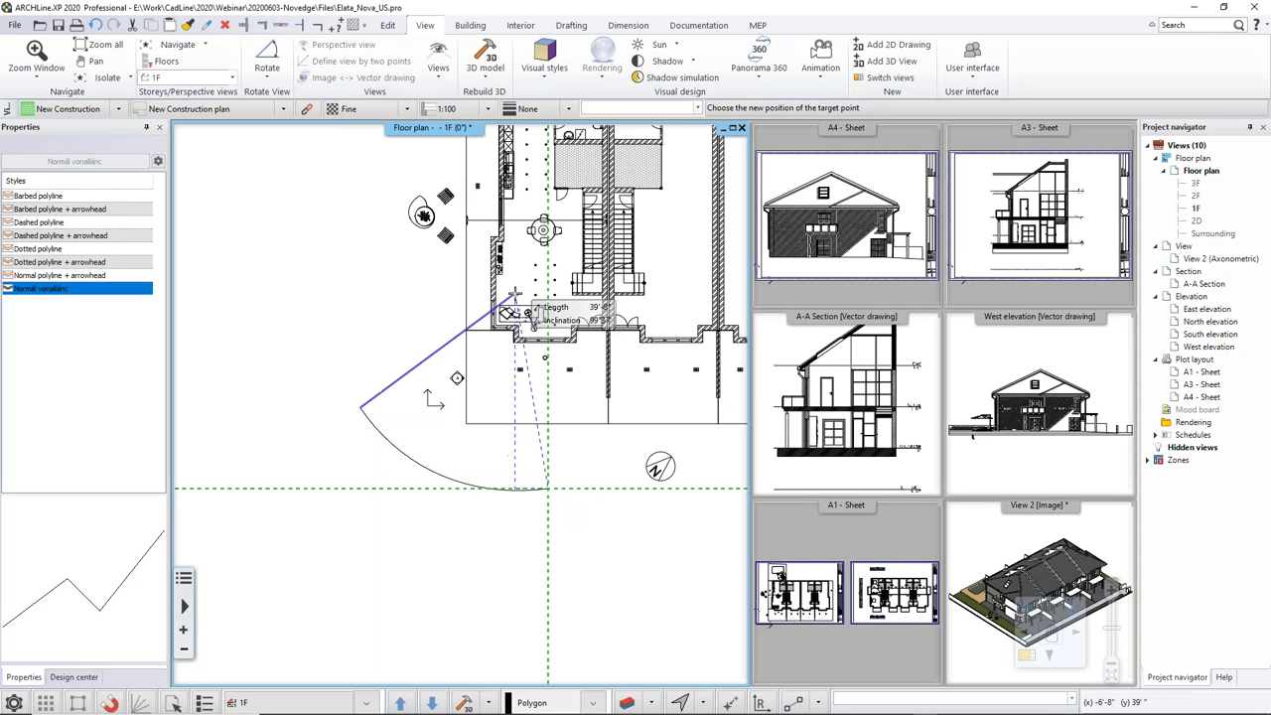
Step: Set the animation path's targets inside the house's lower-left corner and accept 4'-11" observer and target heights for all three points
click(552, 314)
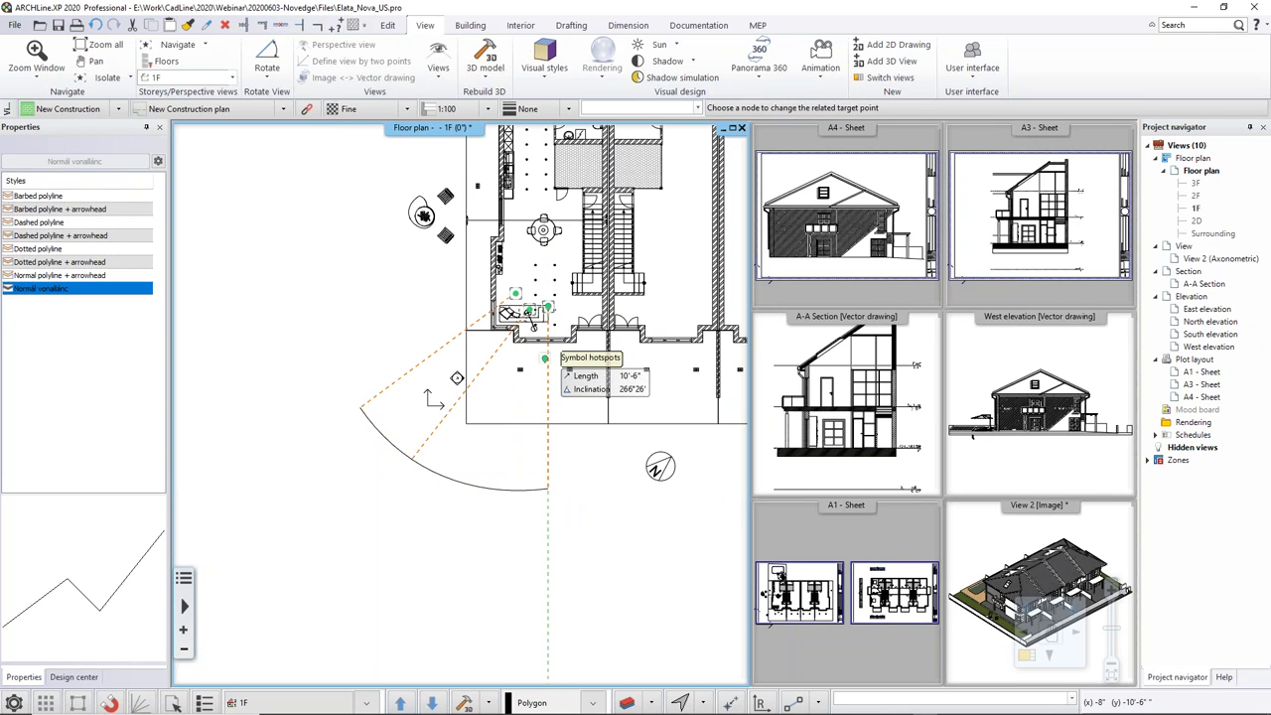
key(Return)
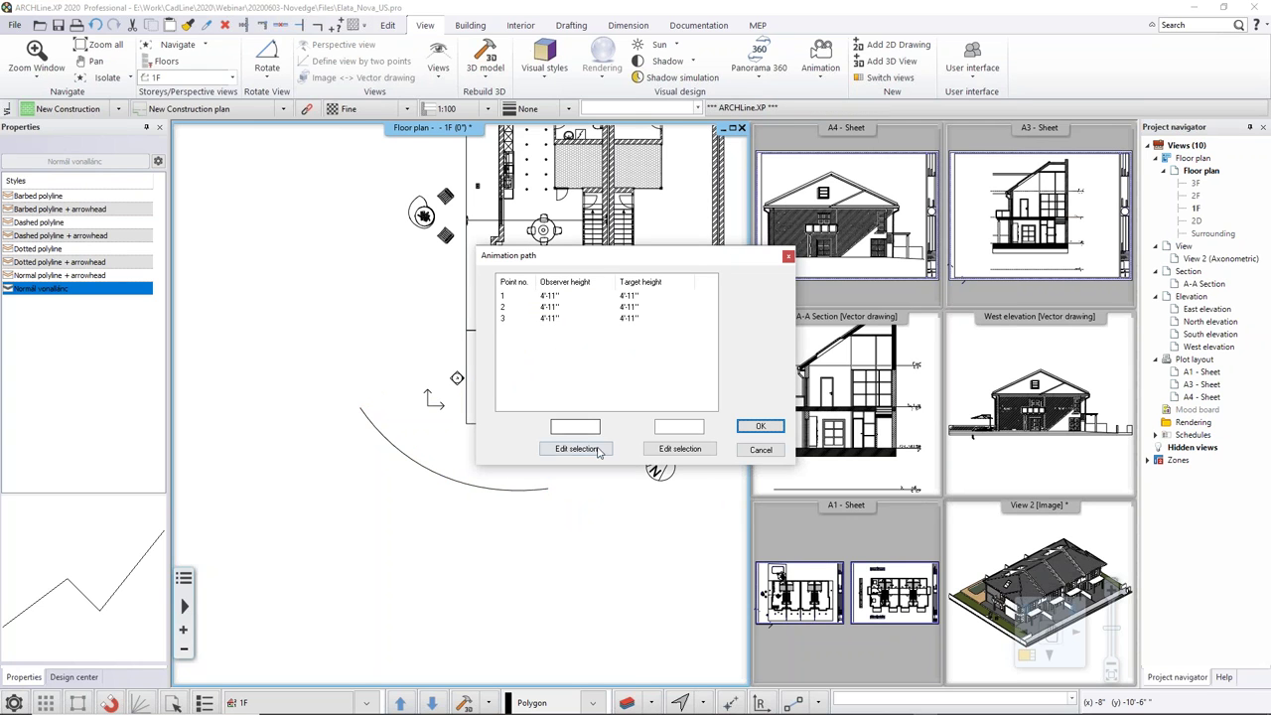
click(761, 426)
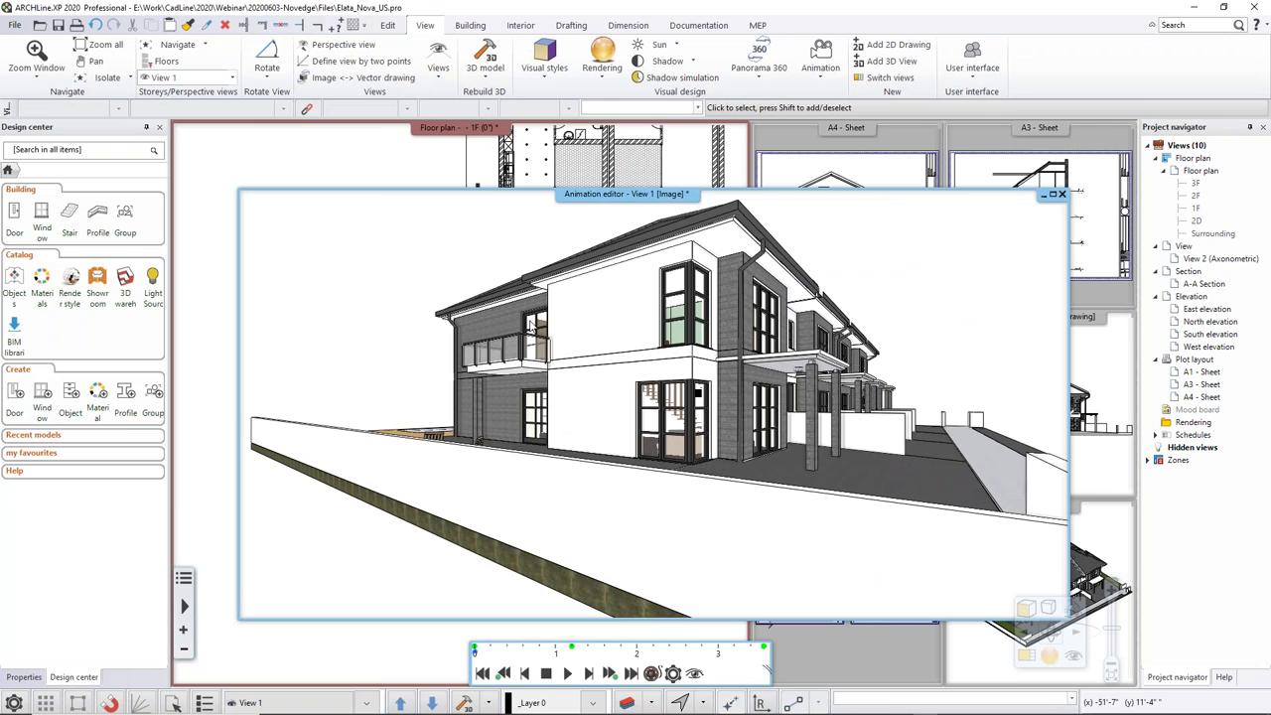
middle_drag(645, 350, 653, 437)
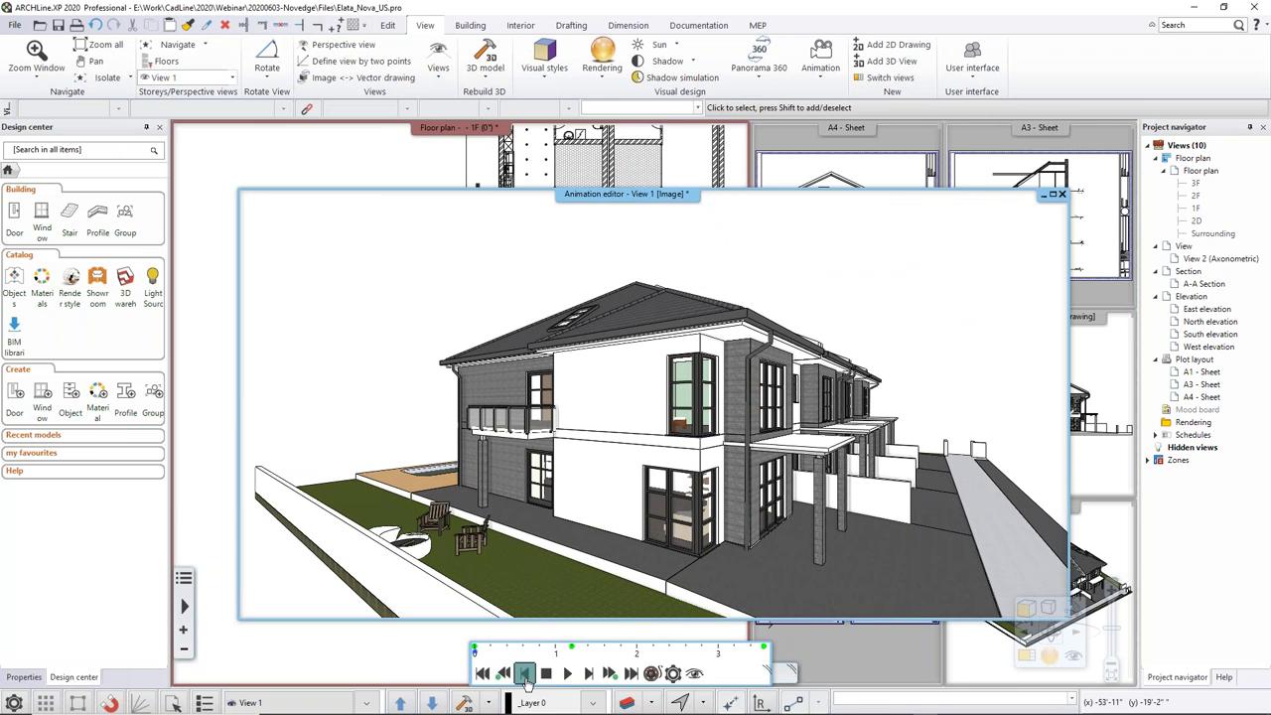
Step: Preview the camera at the middle and last points of the animation path, and play the animation
click(610, 675)
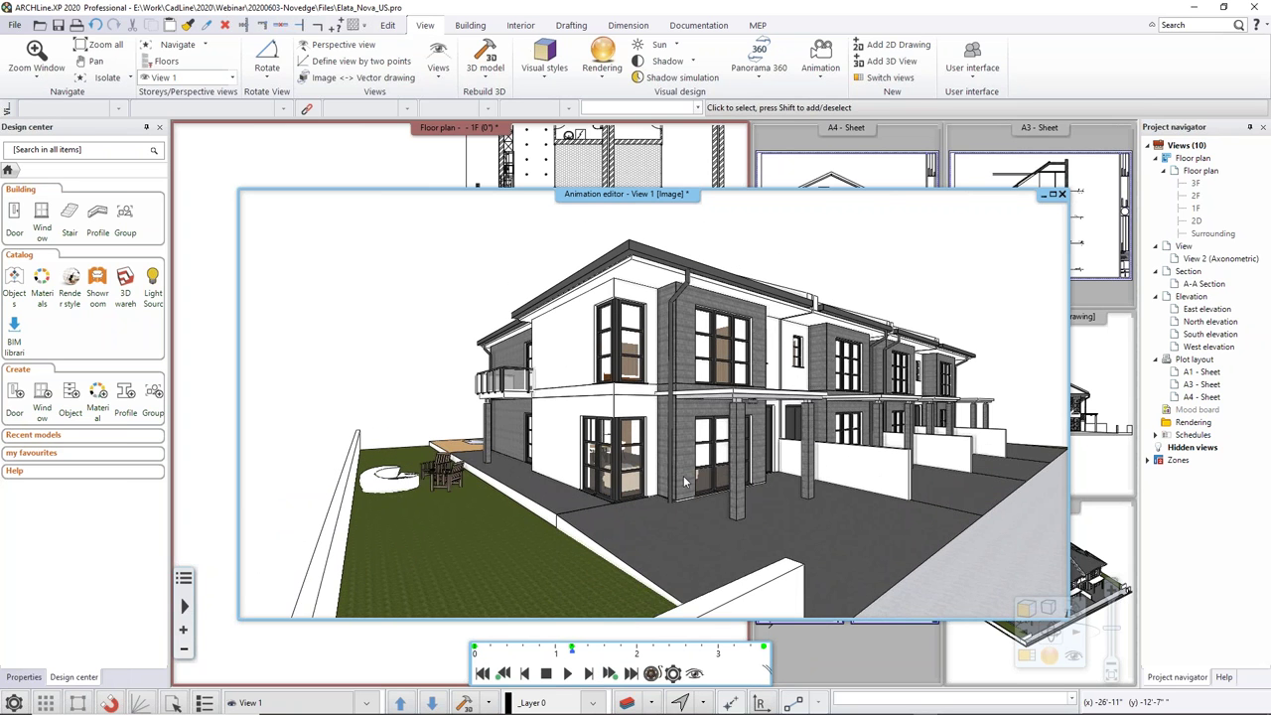
click(607, 675)
click(568, 673)
Step: Set the animation's duration to 8 seconds and play it from the beginning
click(673, 674)
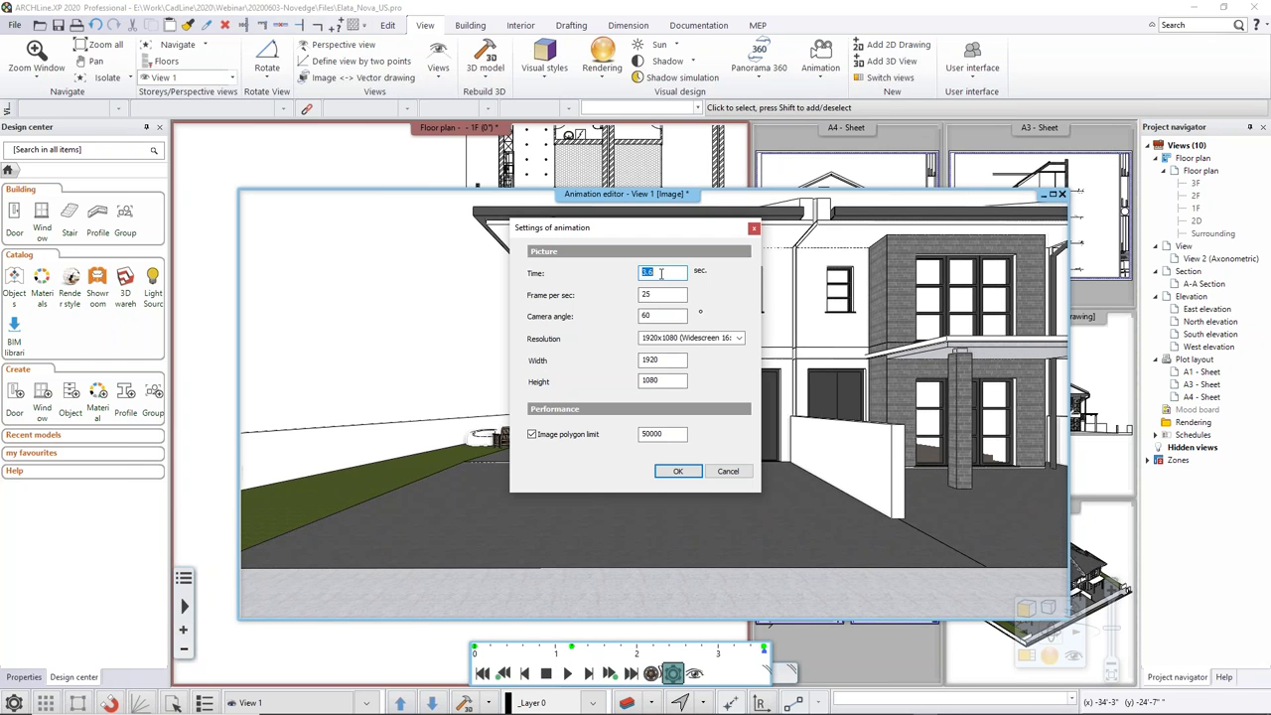
text(8)
key(Return)
drag(606, 656, 475, 654)
click(568, 674)
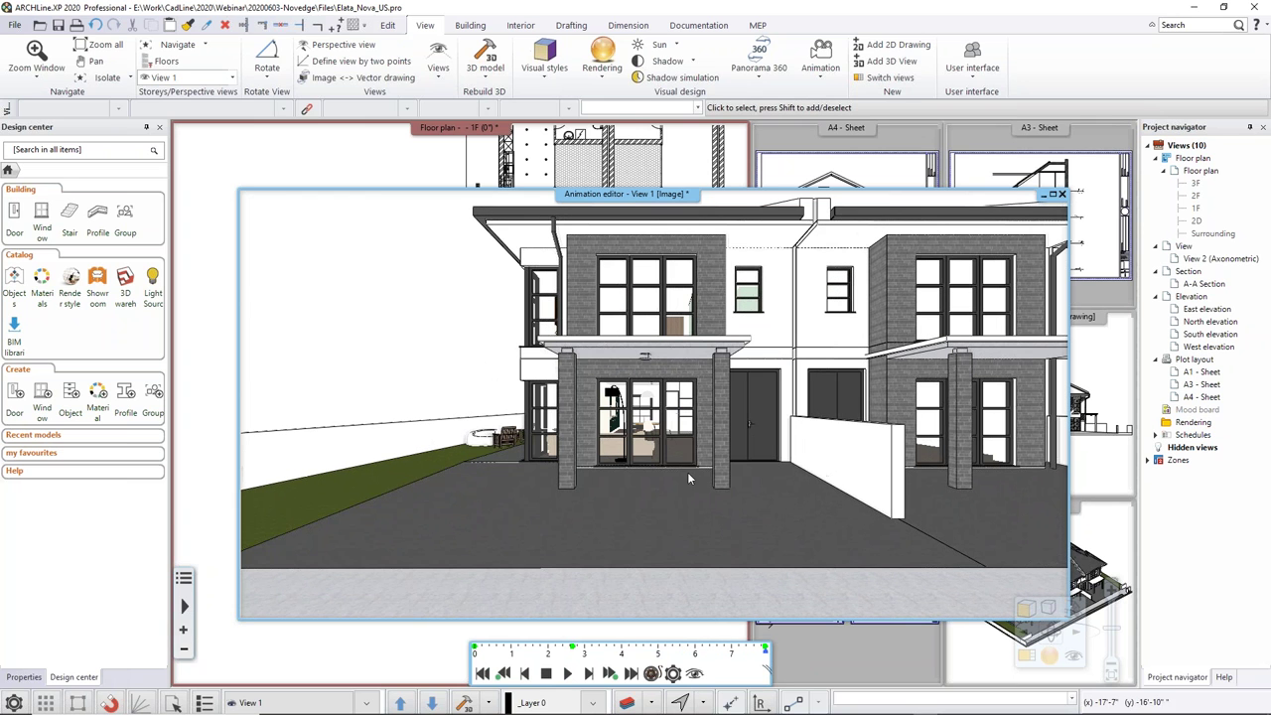
click(602, 71)
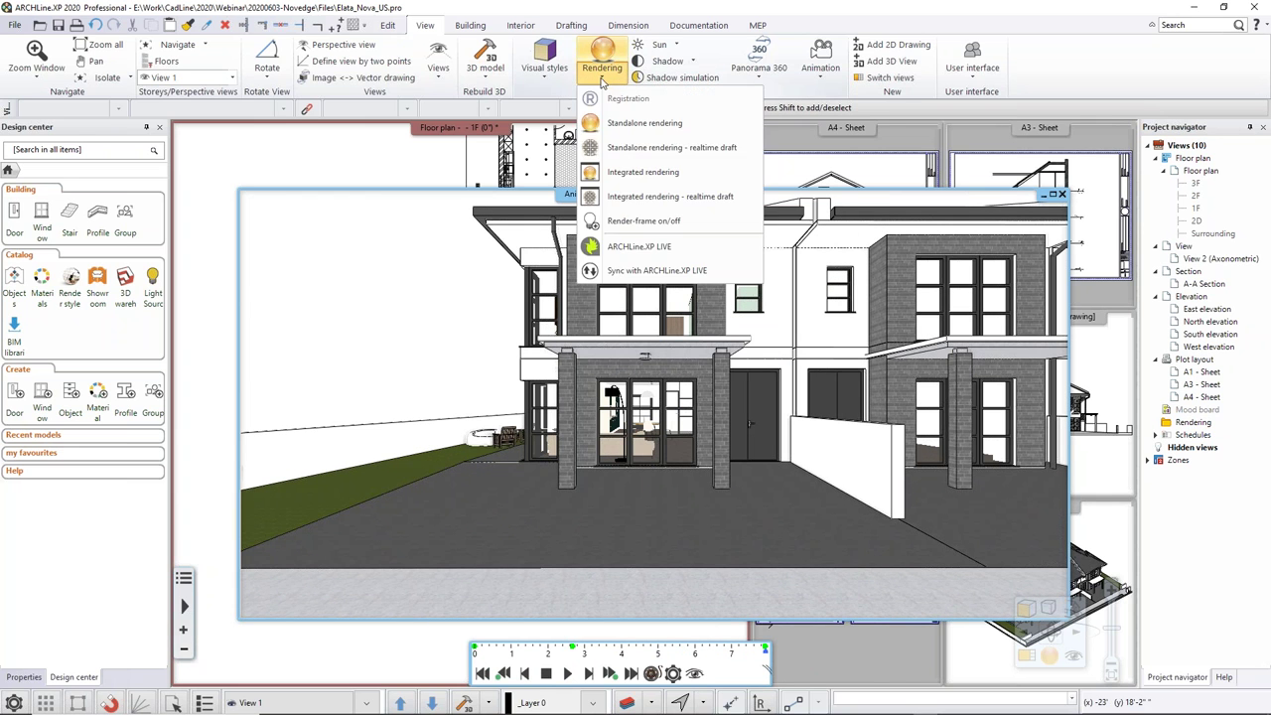
click(647, 248)
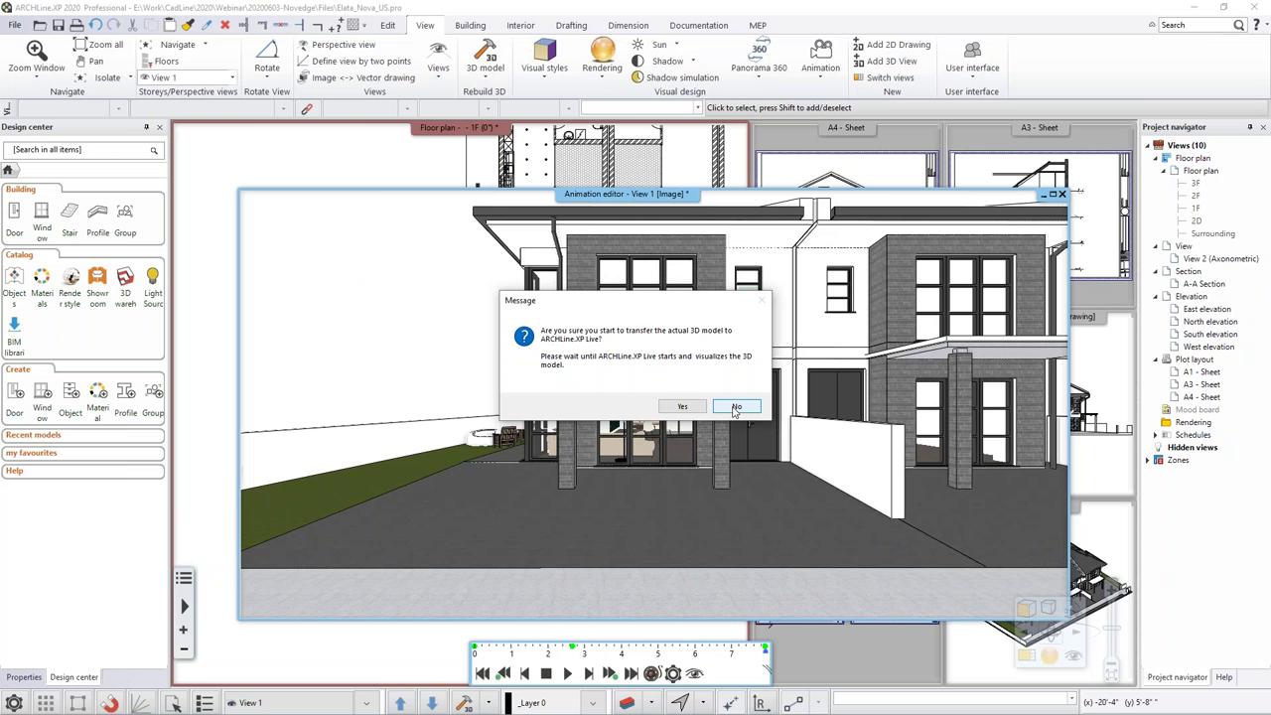
click(736, 407)
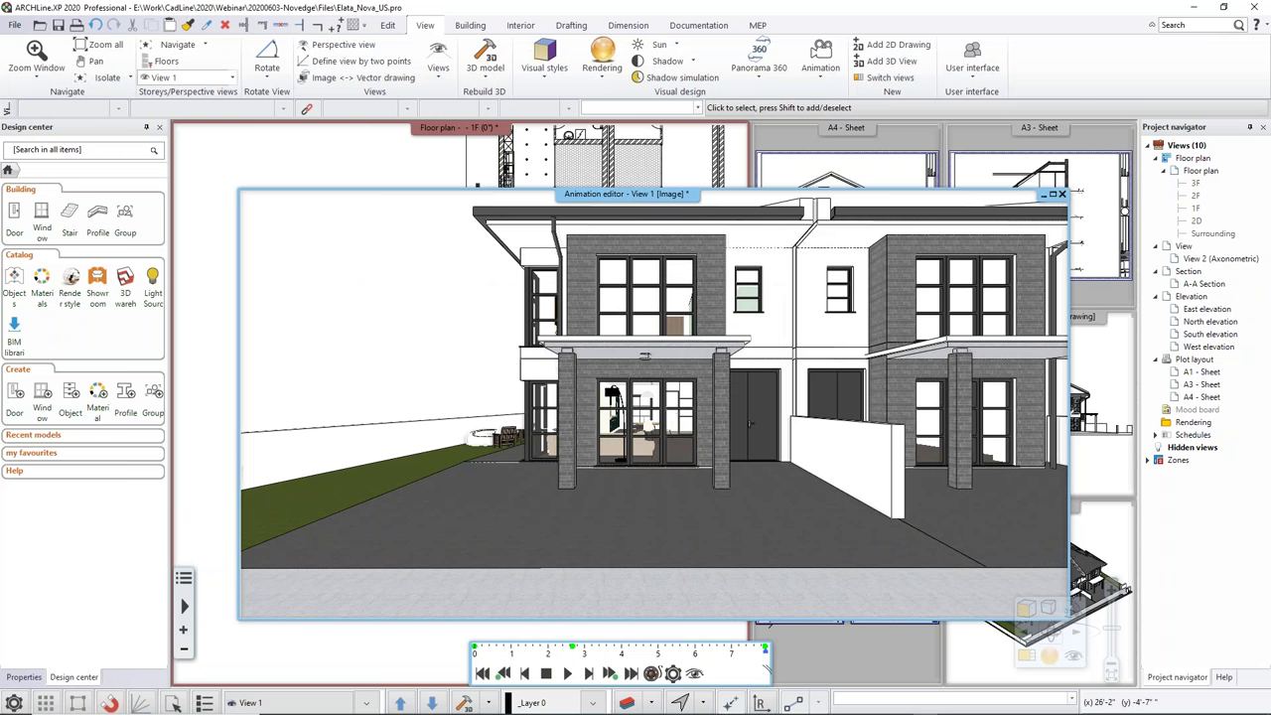
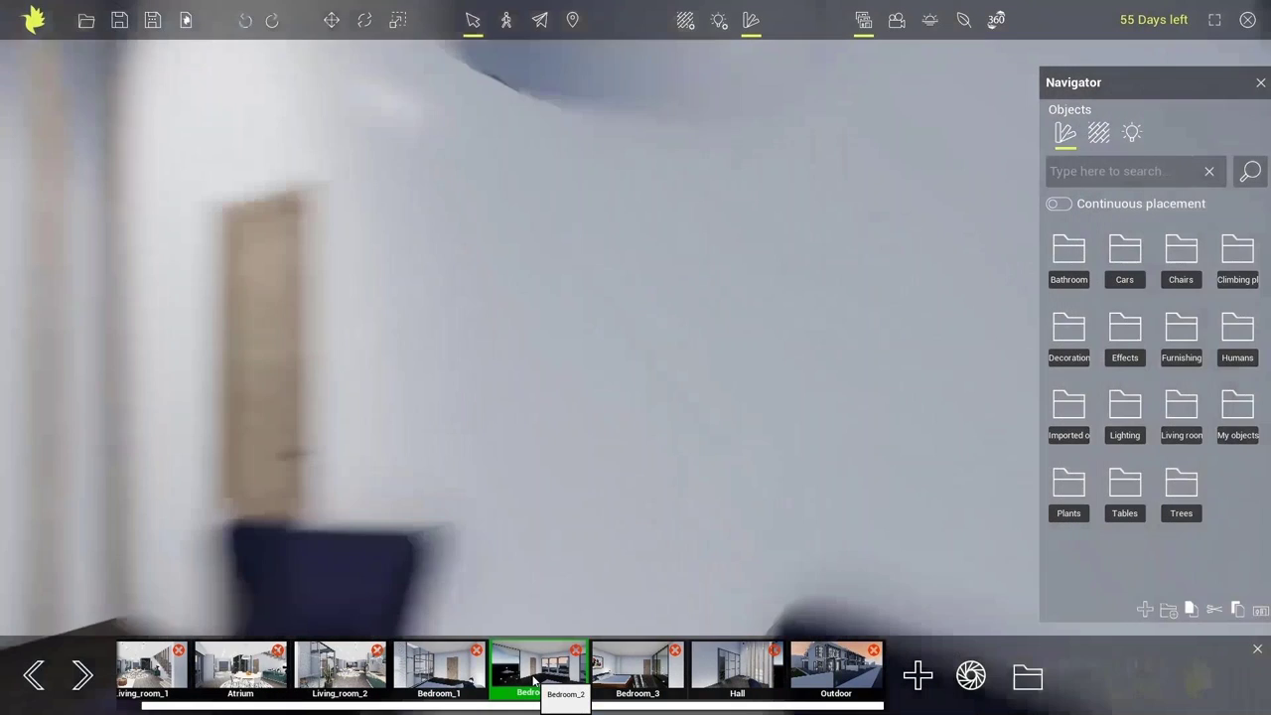
Step: In ARCHLine.XP Live, go through the saved views Bedroom_3, Hall and Outdoor
click(640, 685)
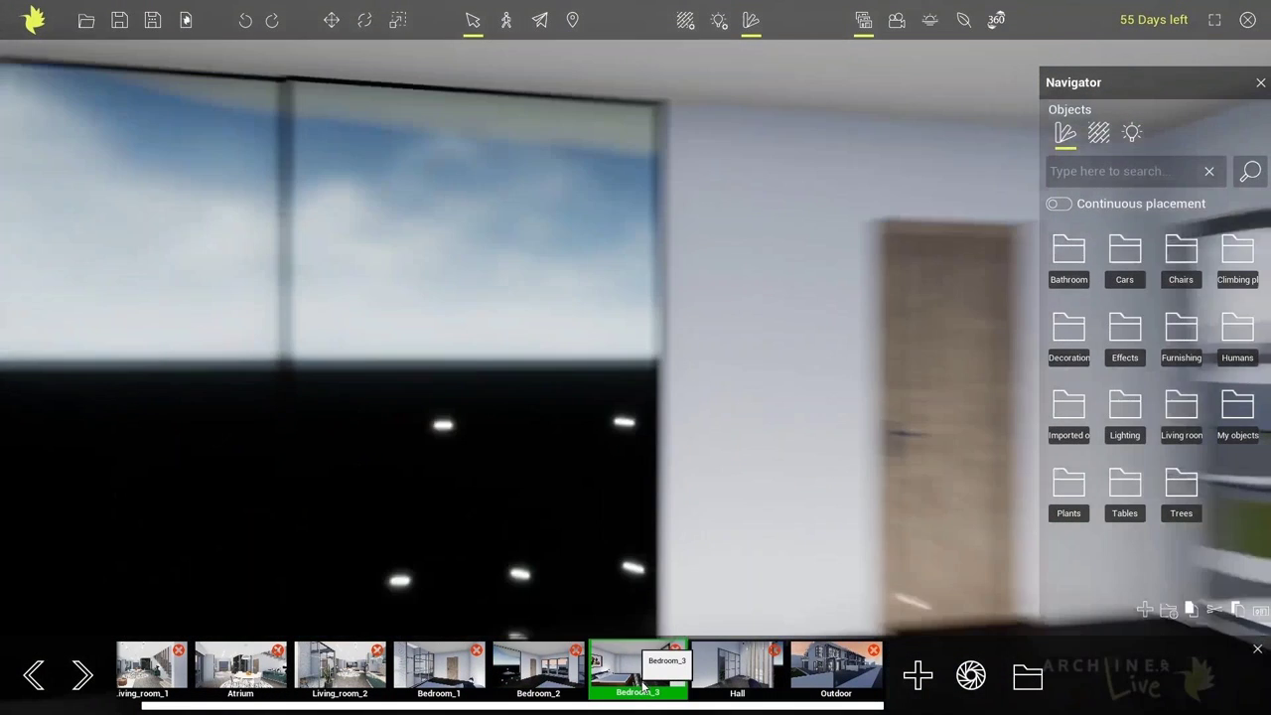
click(740, 675)
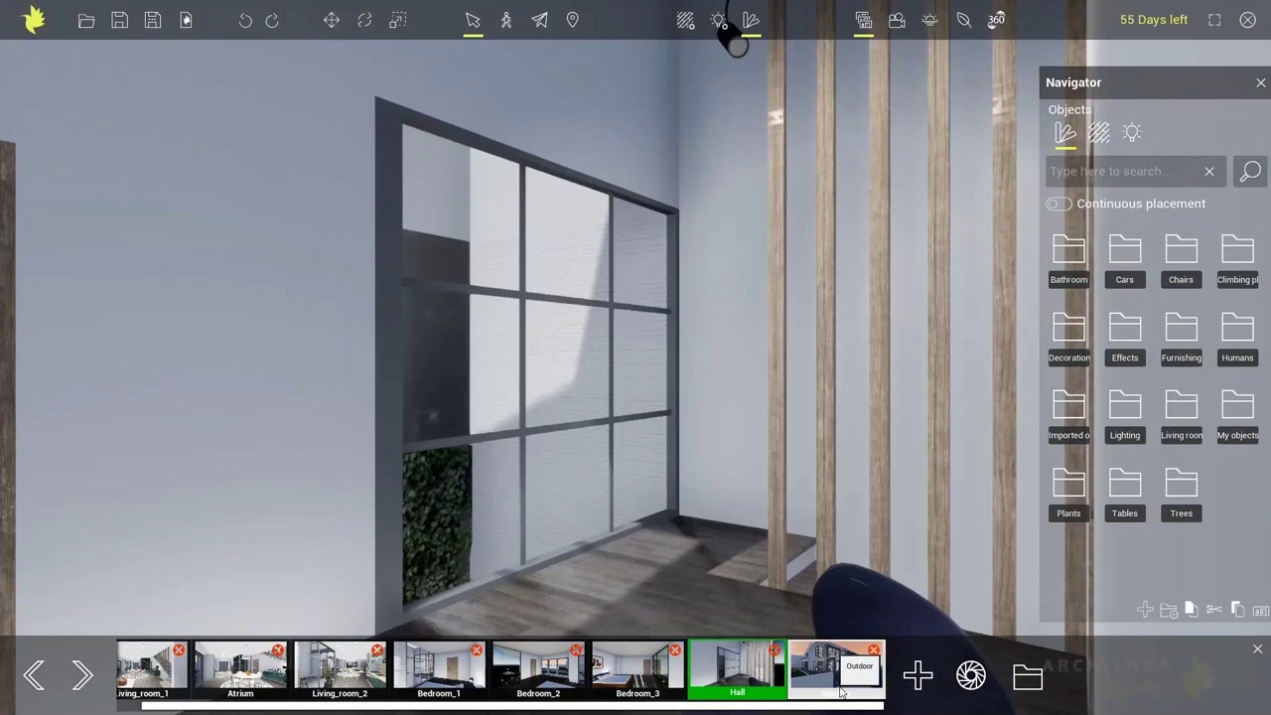
click(841, 690)
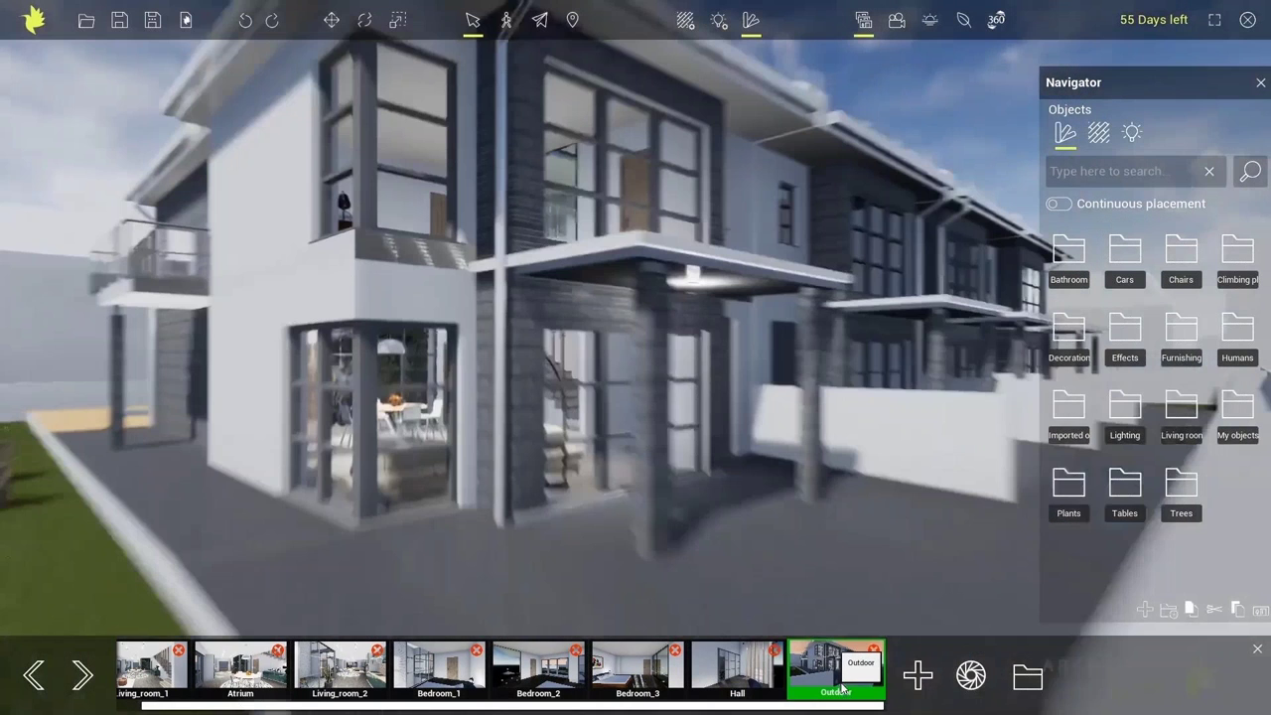
Step: Open the snapshots folder, view the images from Atrium.png through Bedroom_3.png, and close the image viewer and folder
click(1026, 676)
double_click(516, 233)
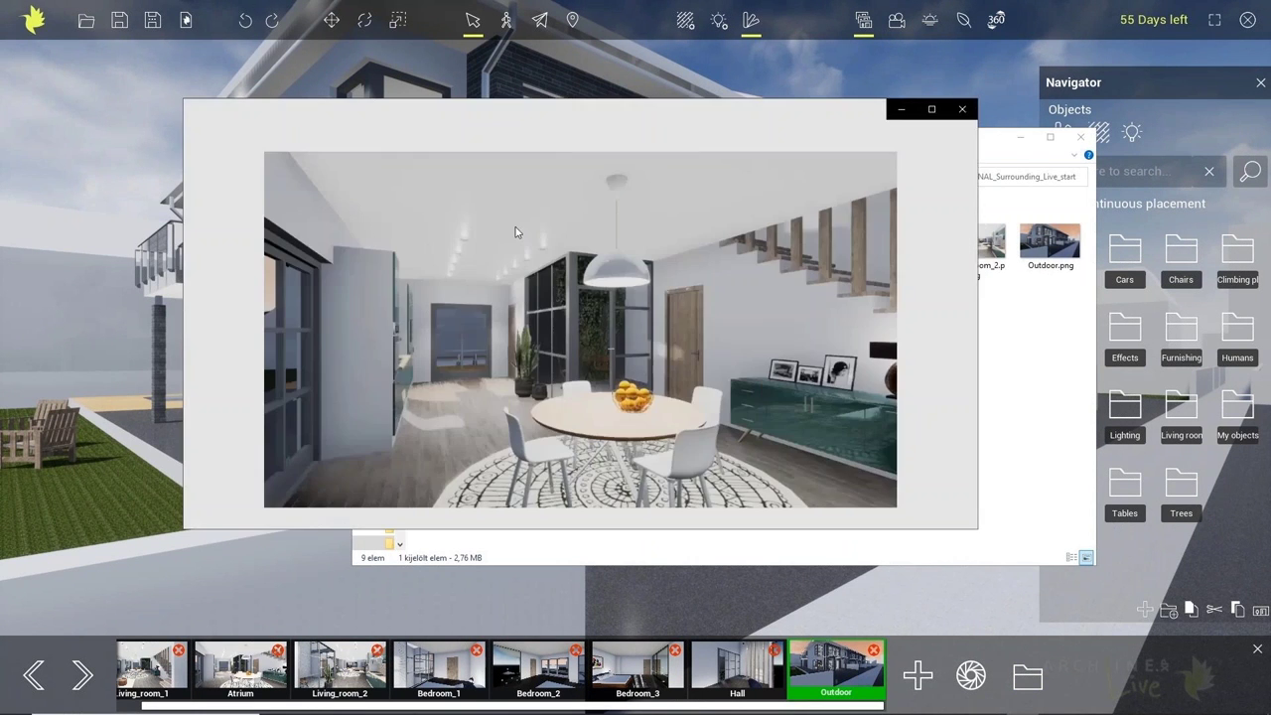
key(Right)
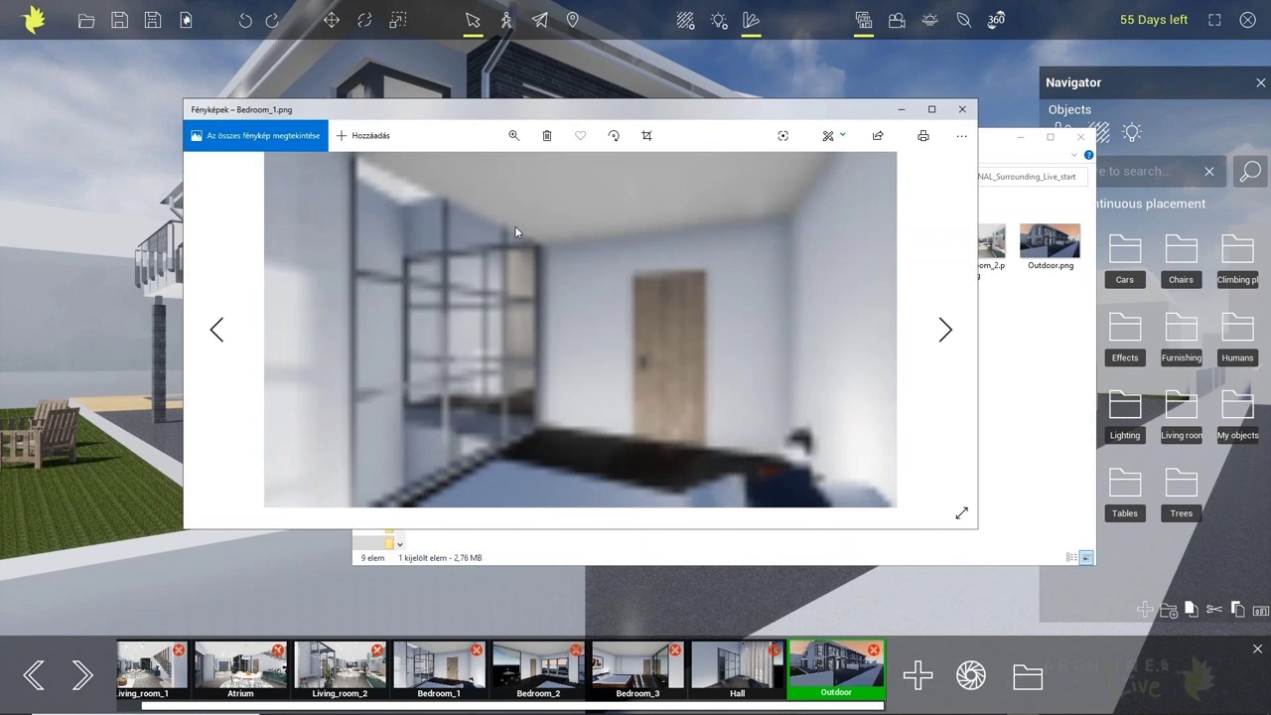
key(Right)
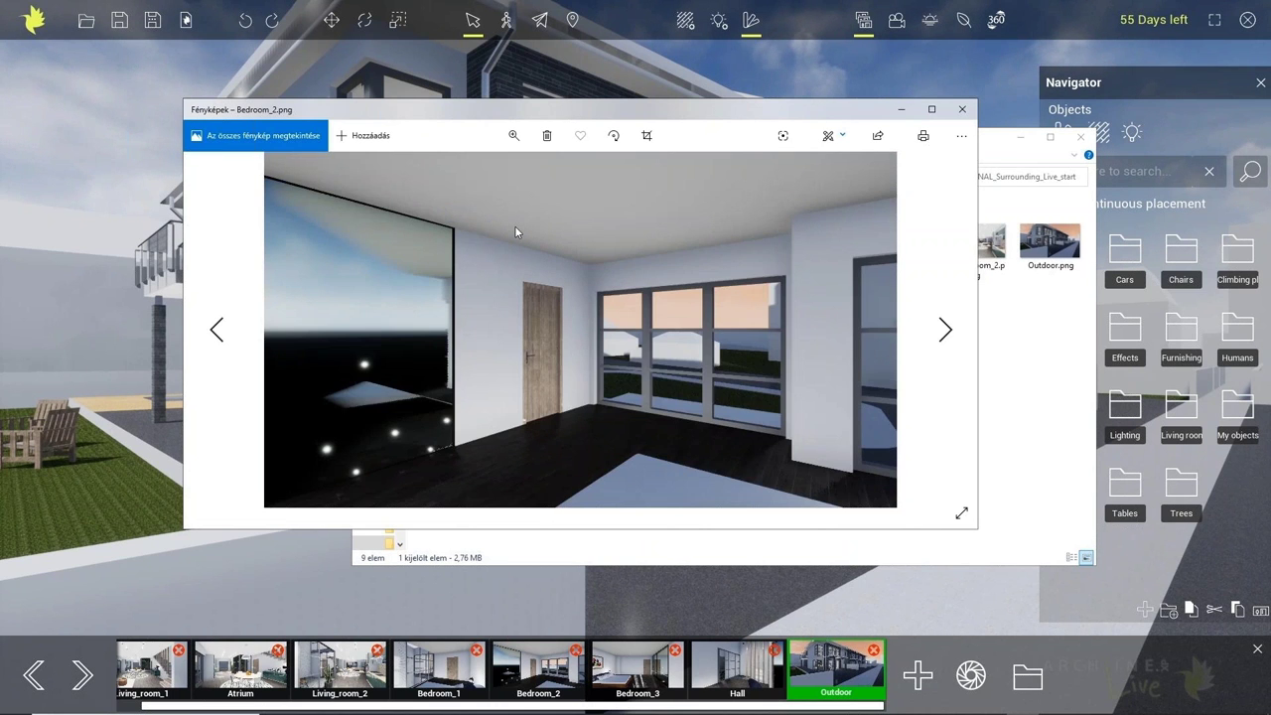
key(Right)
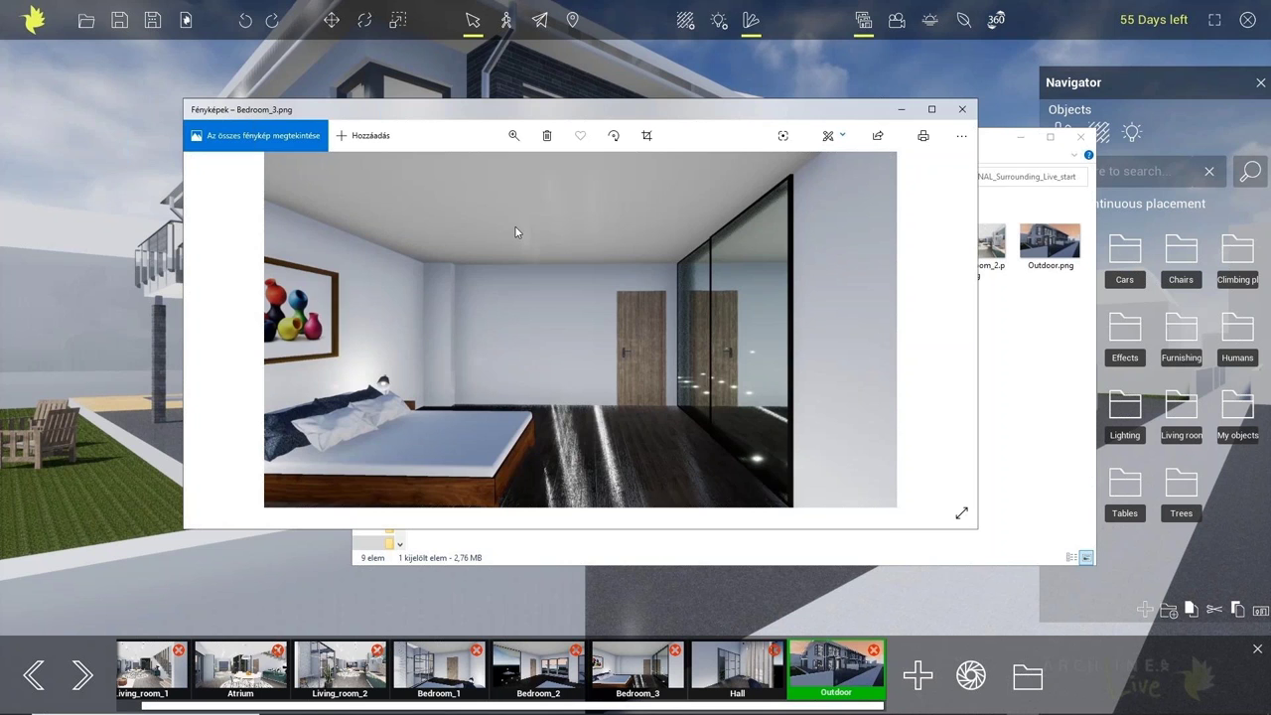
click(961, 109)
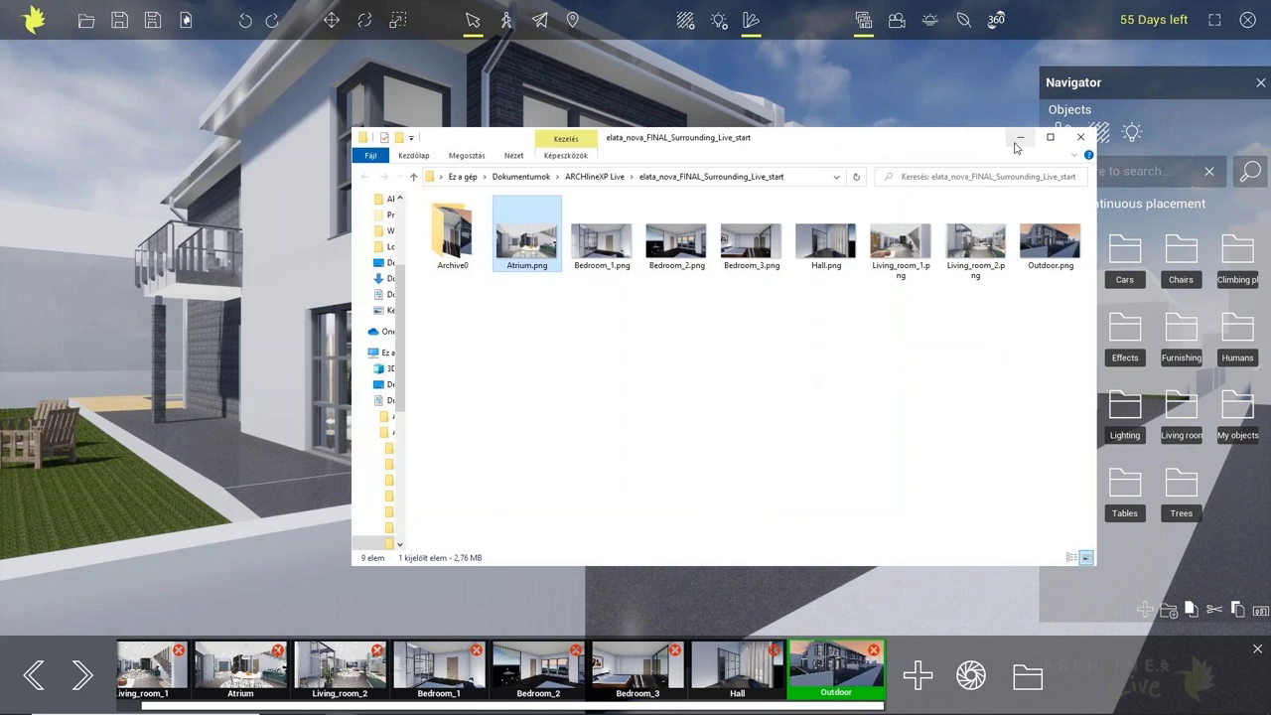
click(1080, 136)
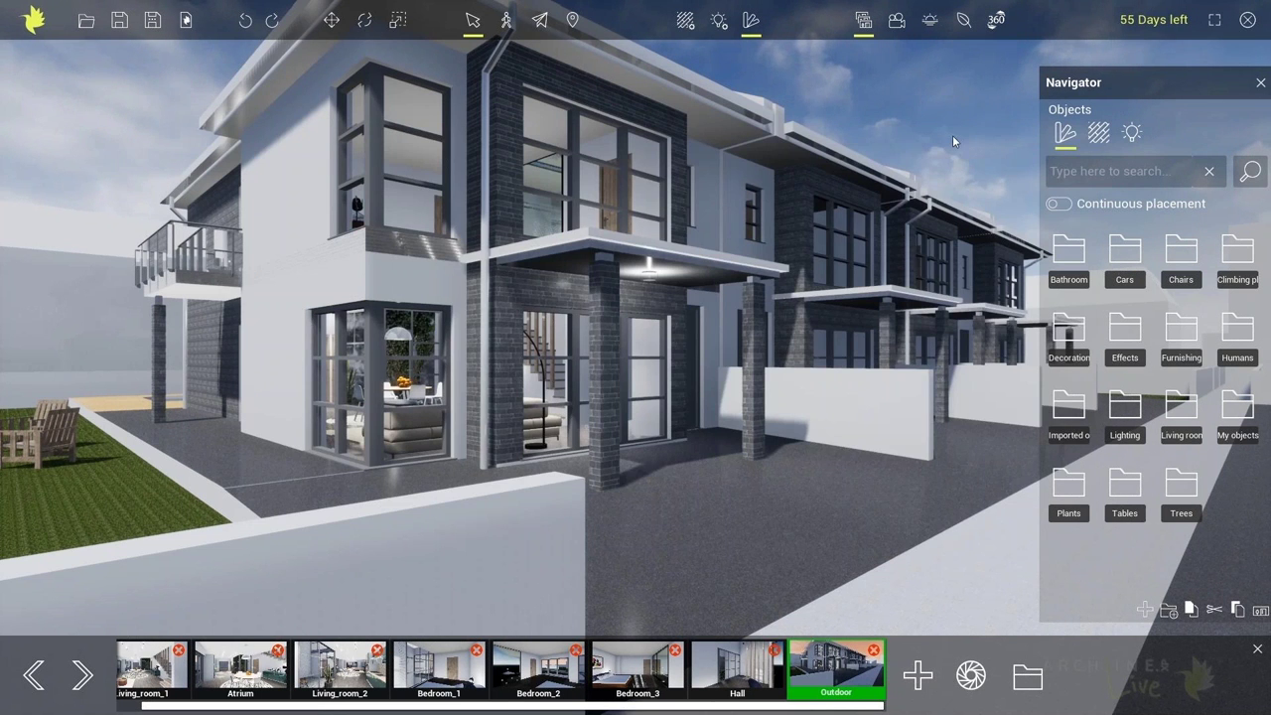
Step: Set the time of day for the sun to 15:04
click(930, 23)
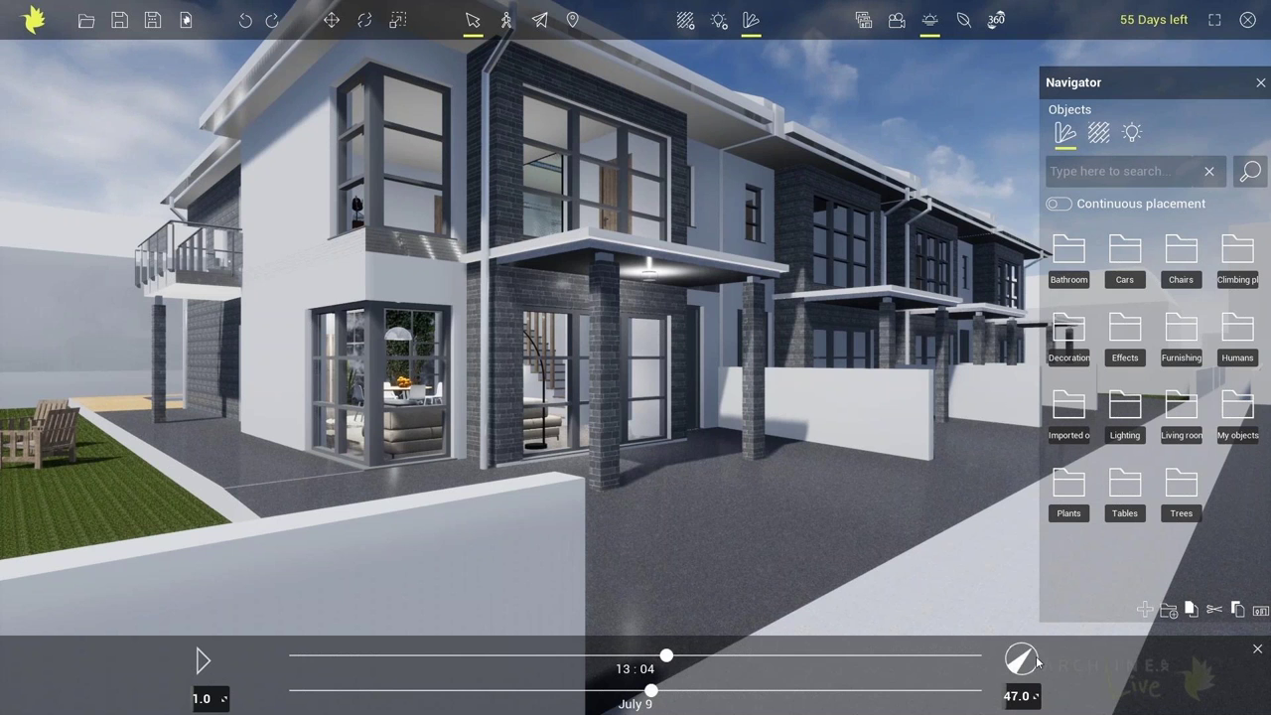
drag(667, 655, 725, 656)
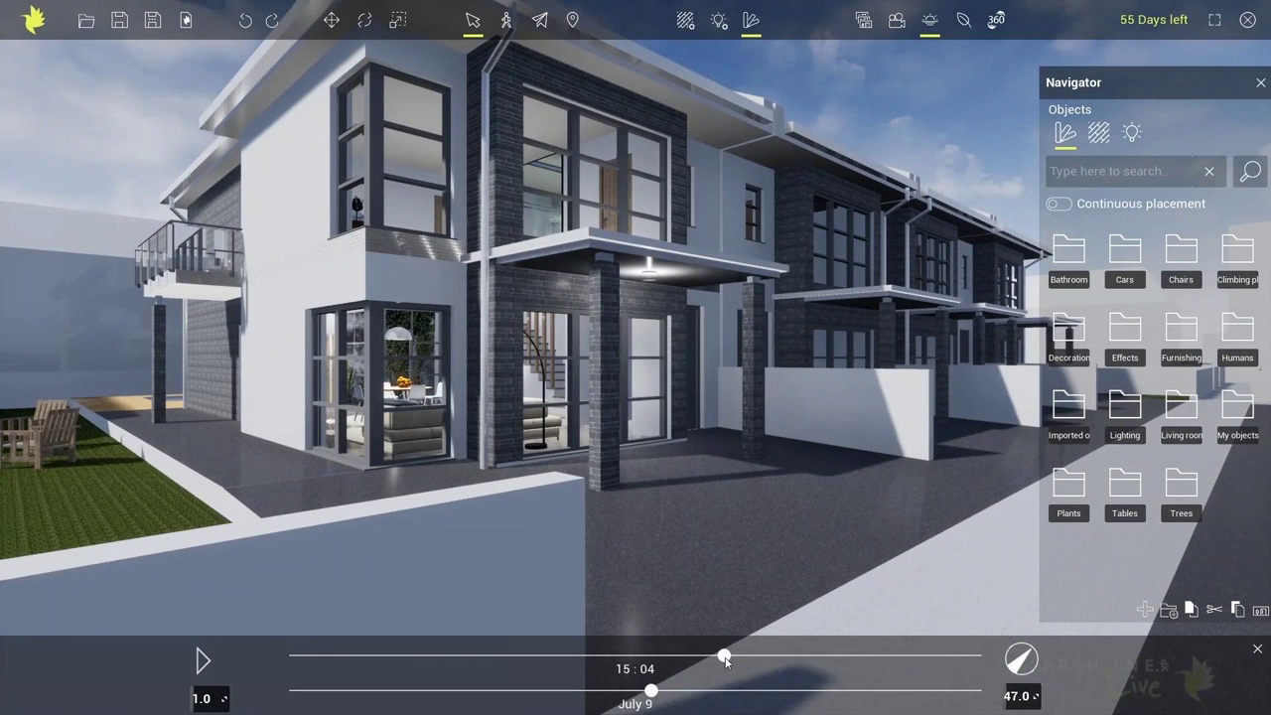
Step: Show the animation list and play Animation 0
click(898, 21)
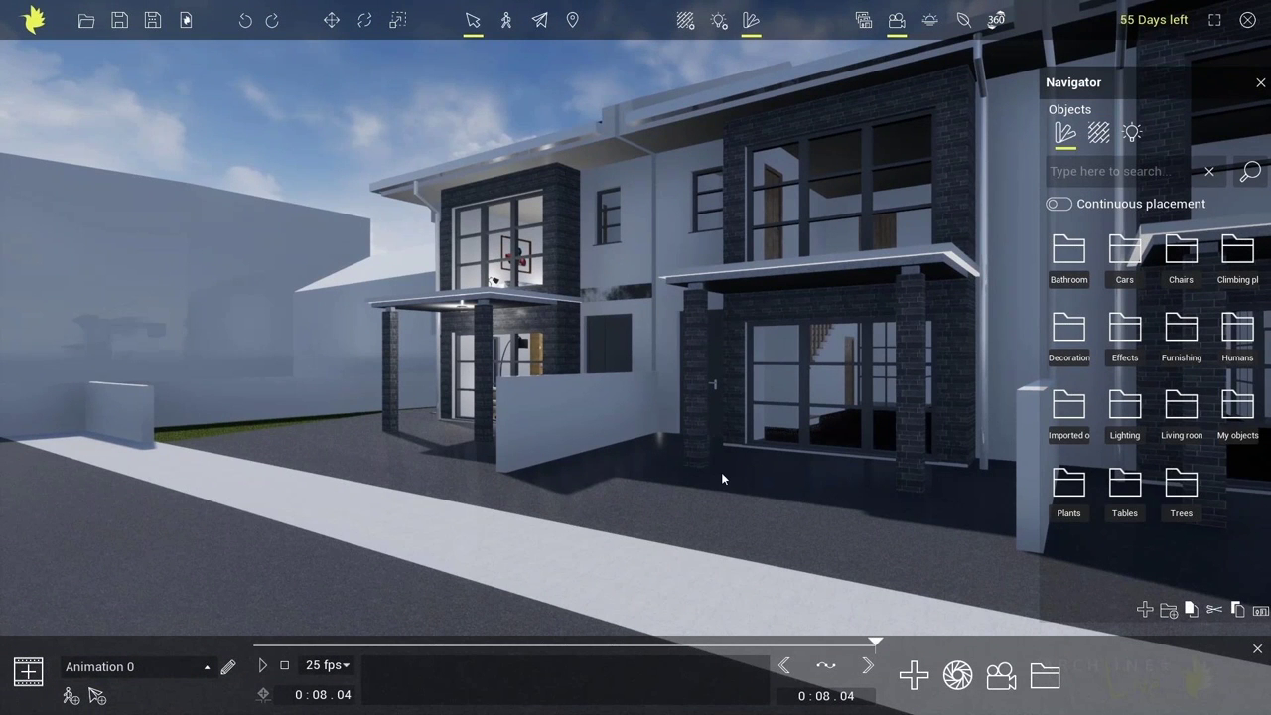
click(206, 666)
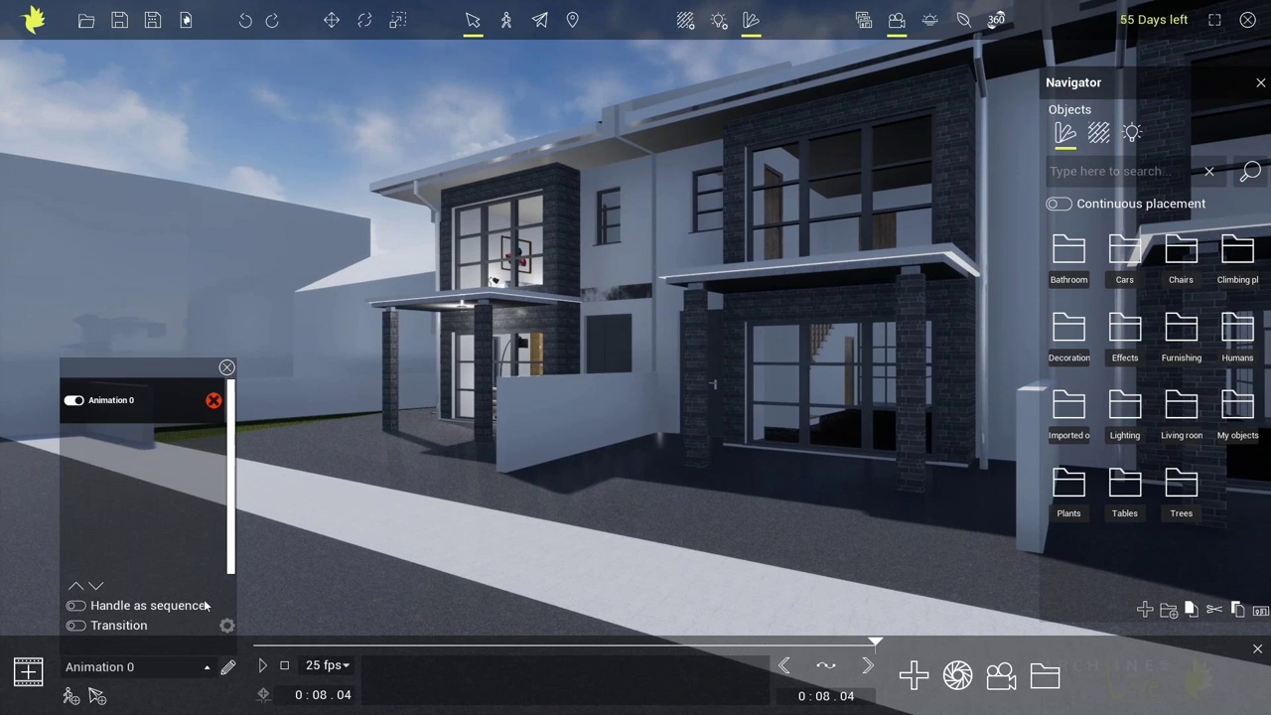
click(262, 665)
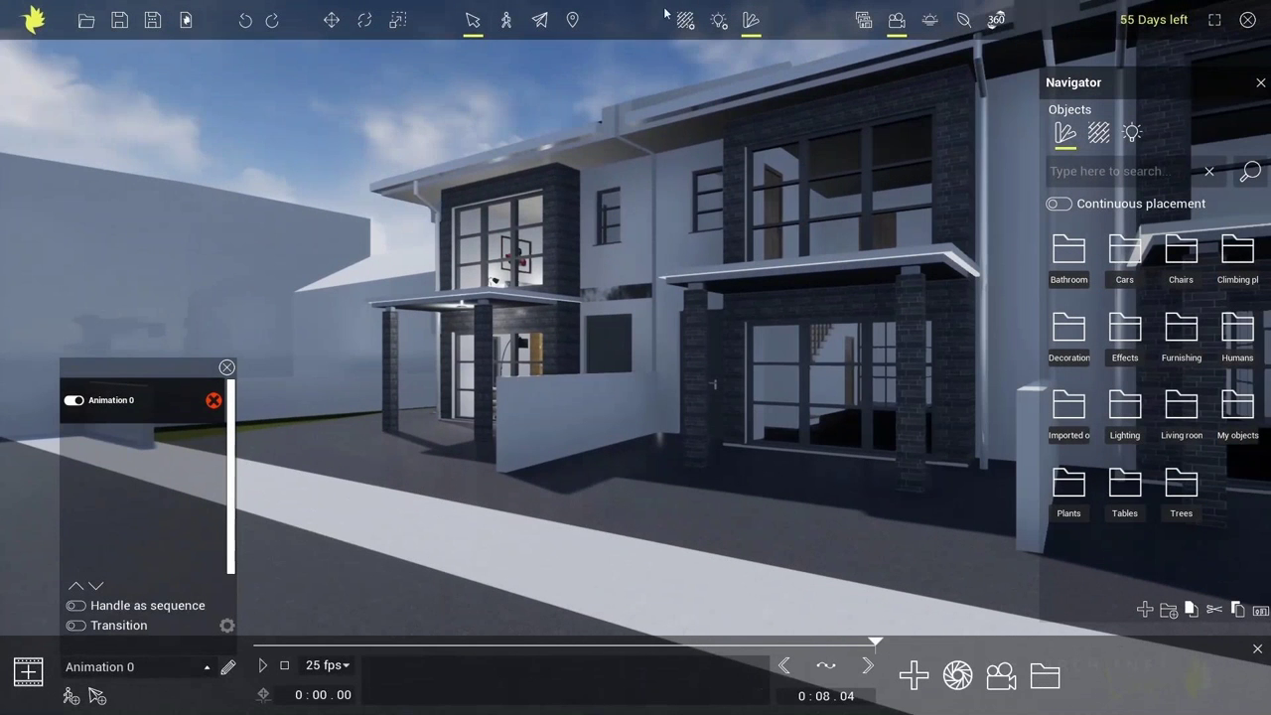
Step: Return to the Outdoor view and inspect the material properties of the white corner wall and the ground-floor window glass
click(862, 21)
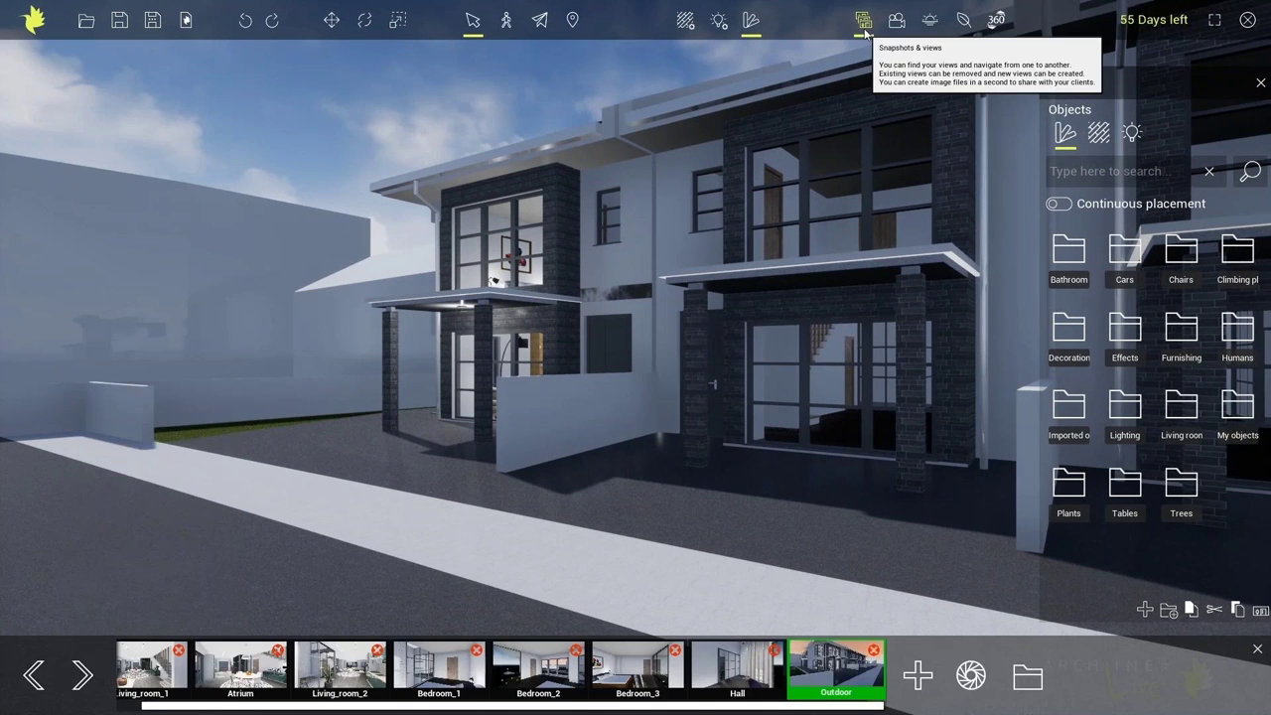
click(821, 671)
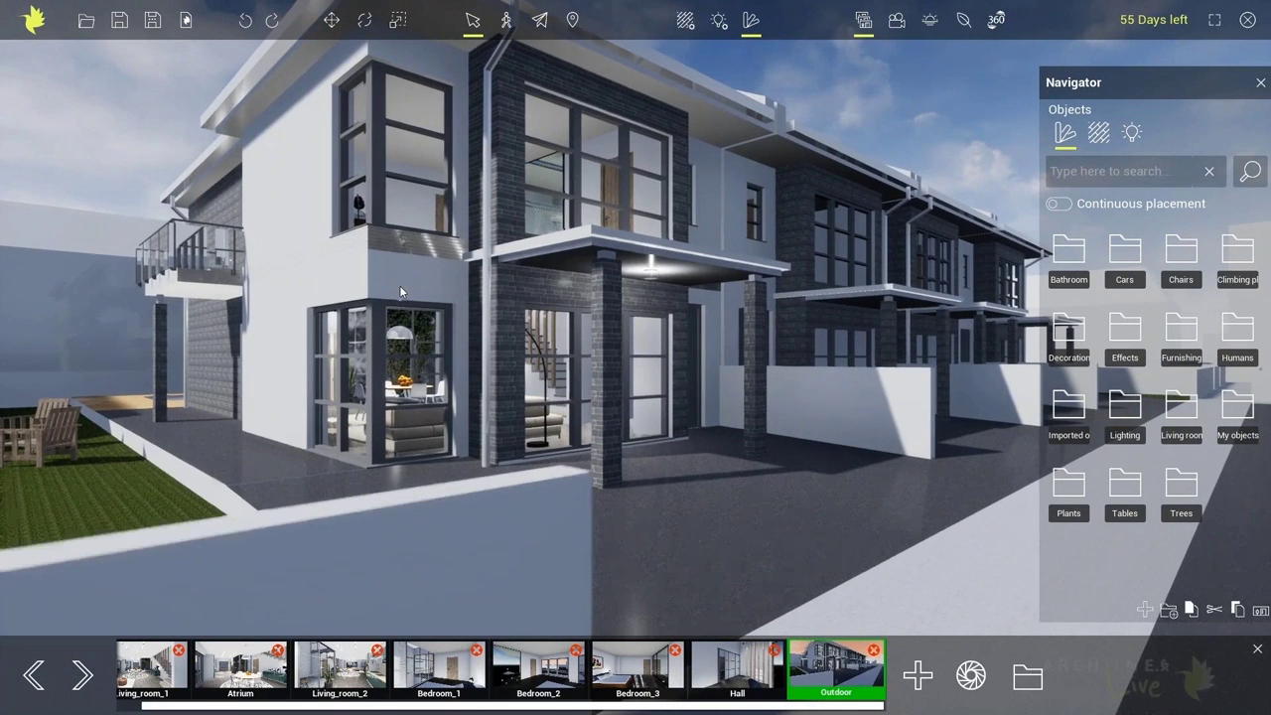
middle_drag(399, 288, 669, 408)
drag(670, 407, 347, 408)
click(348, 413)
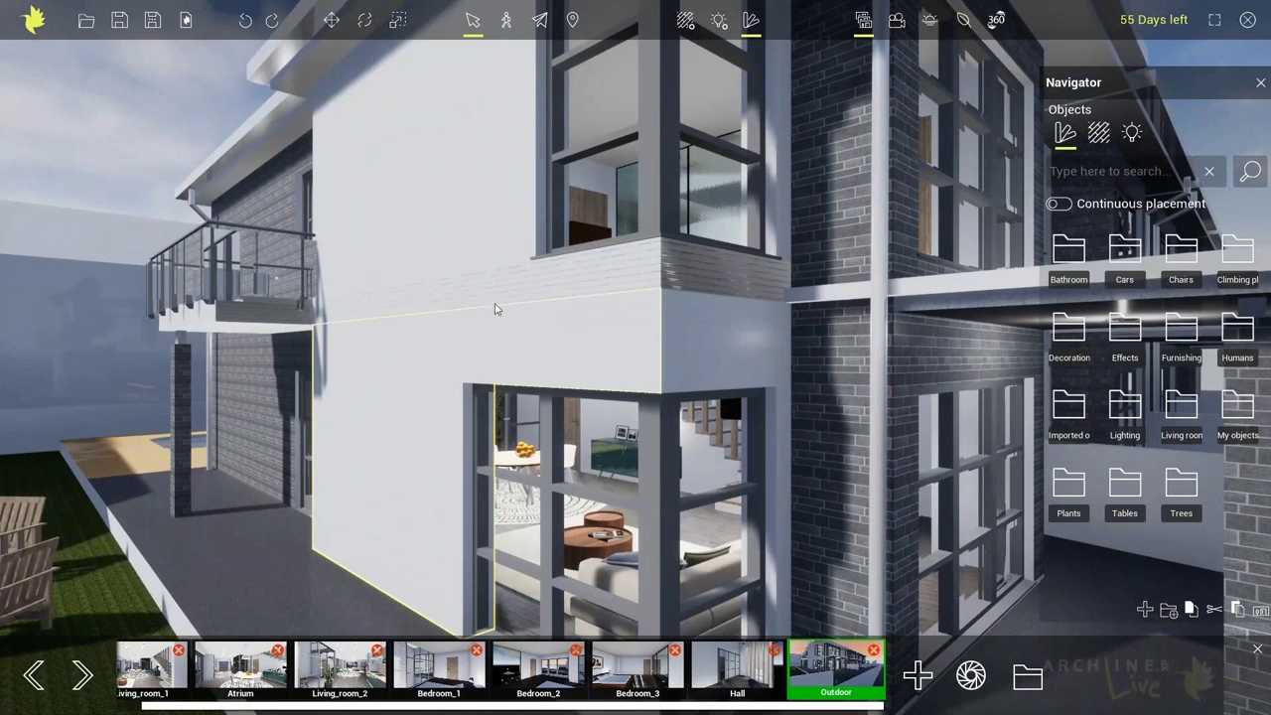
click(695, 18)
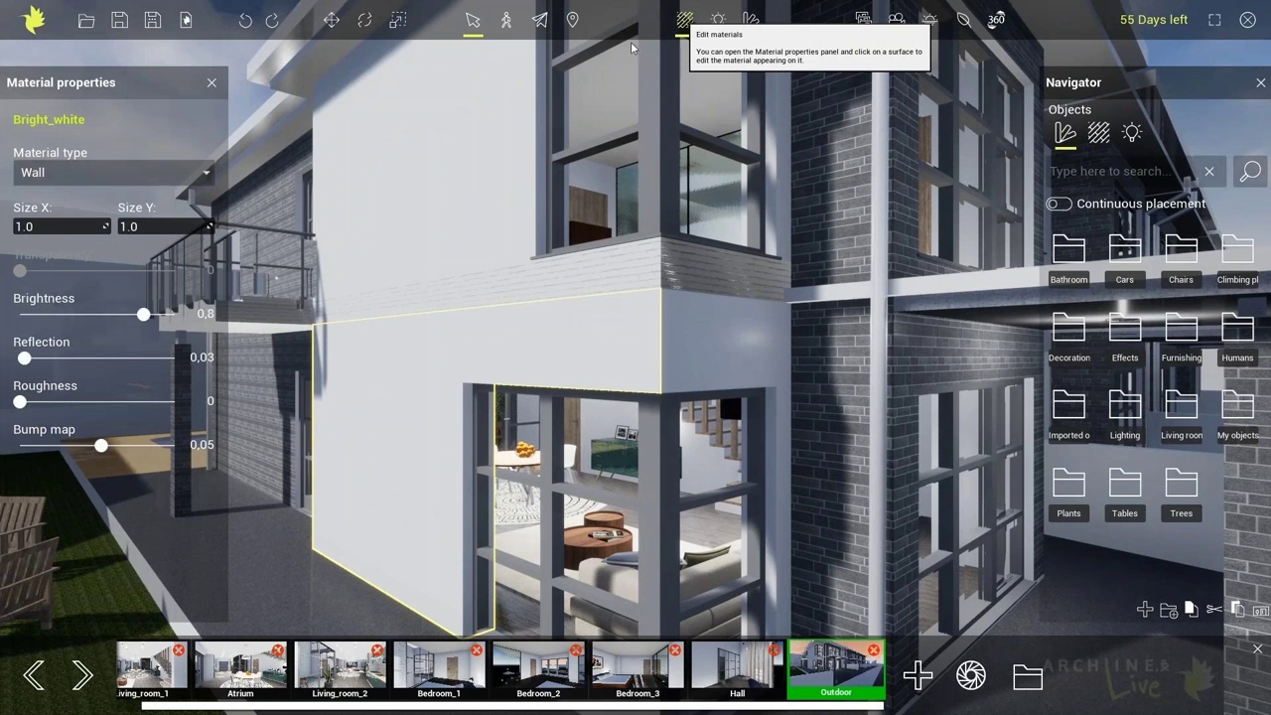
drag(628, 411, 656, 402)
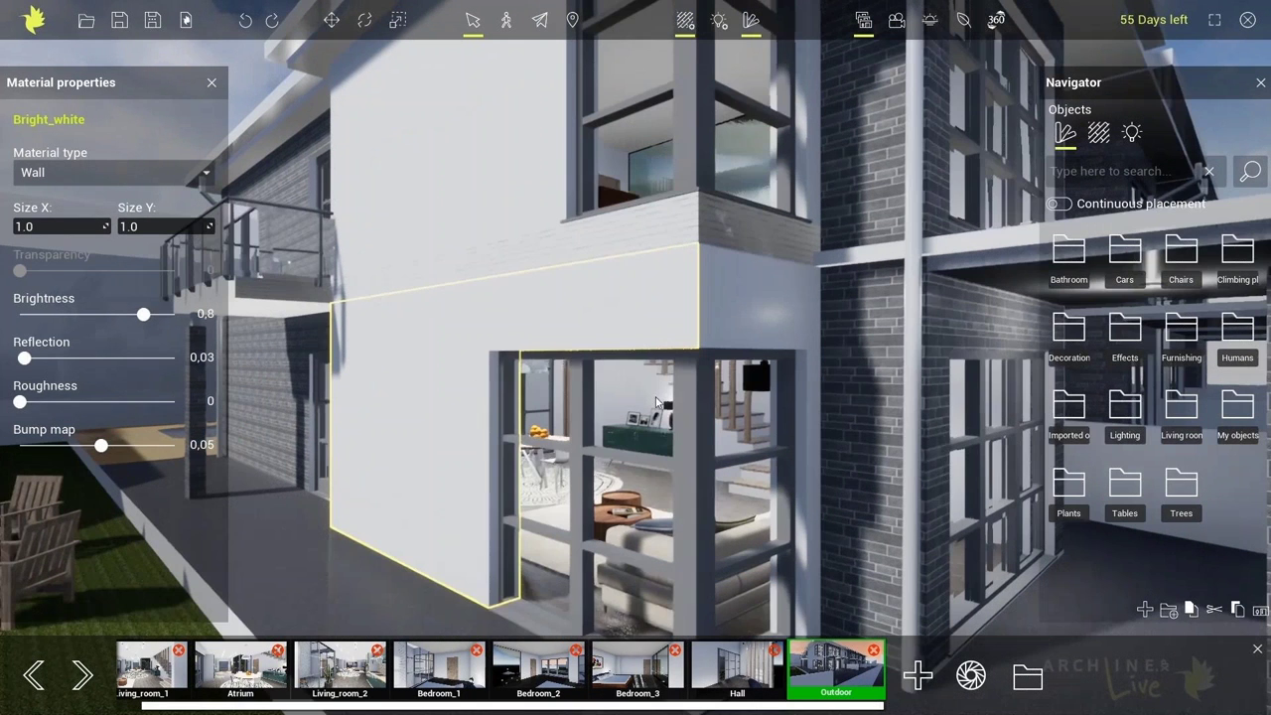
click(636, 415)
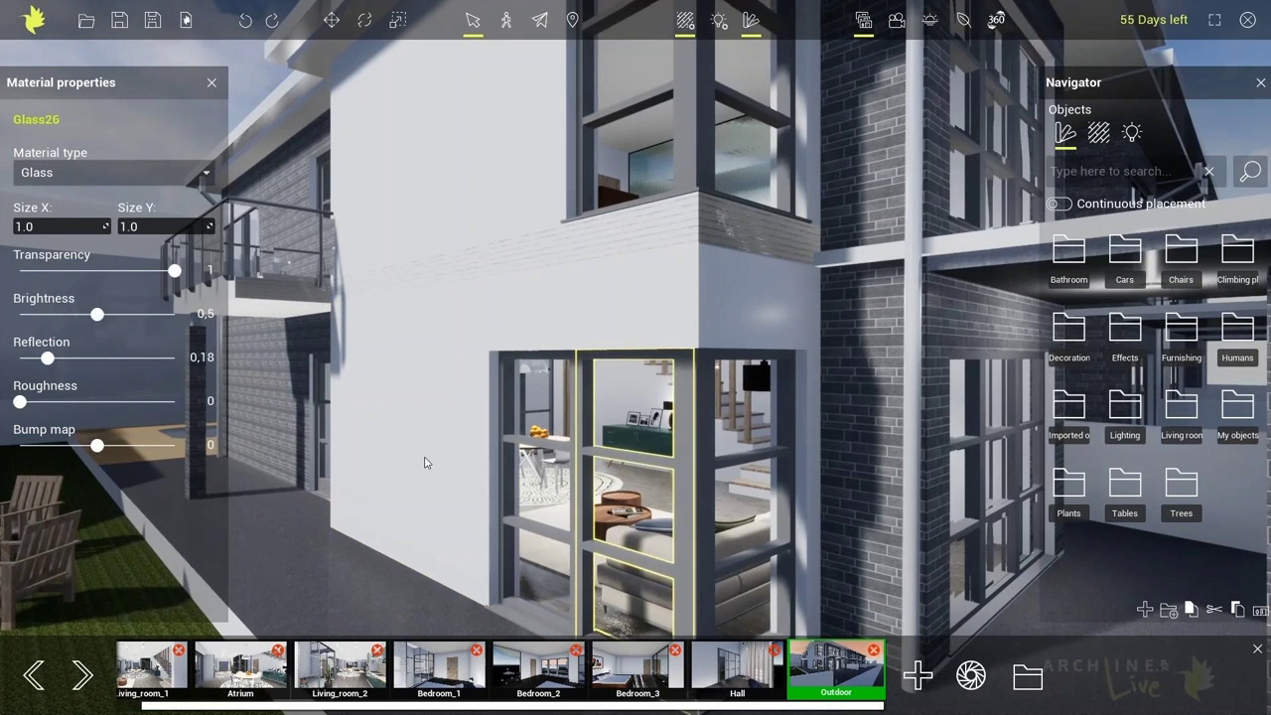
Step: Move around the house to the swimming pool and inspect the material properties of its water surface
drag(424, 461, 355, 552)
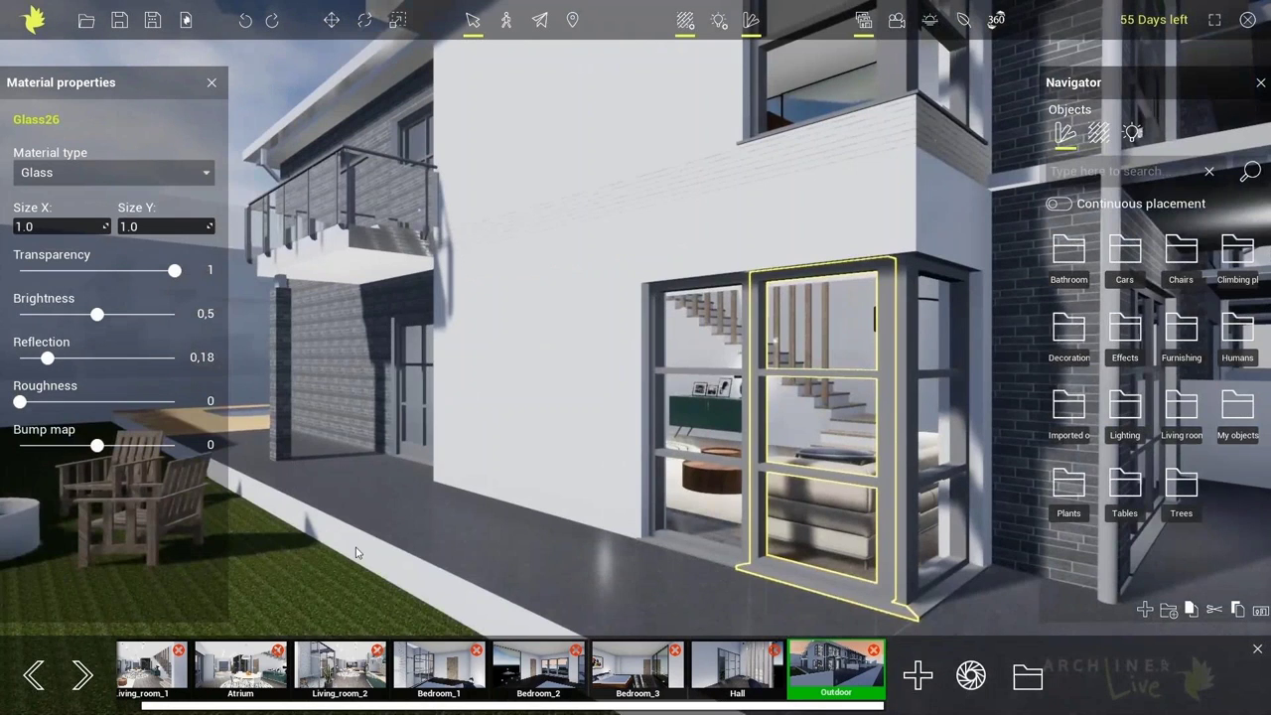
click(405, 484)
drag(405, 485, 638, 424)
scroll(455, 358, down, 2)
drag(455, 359, 712, 323)
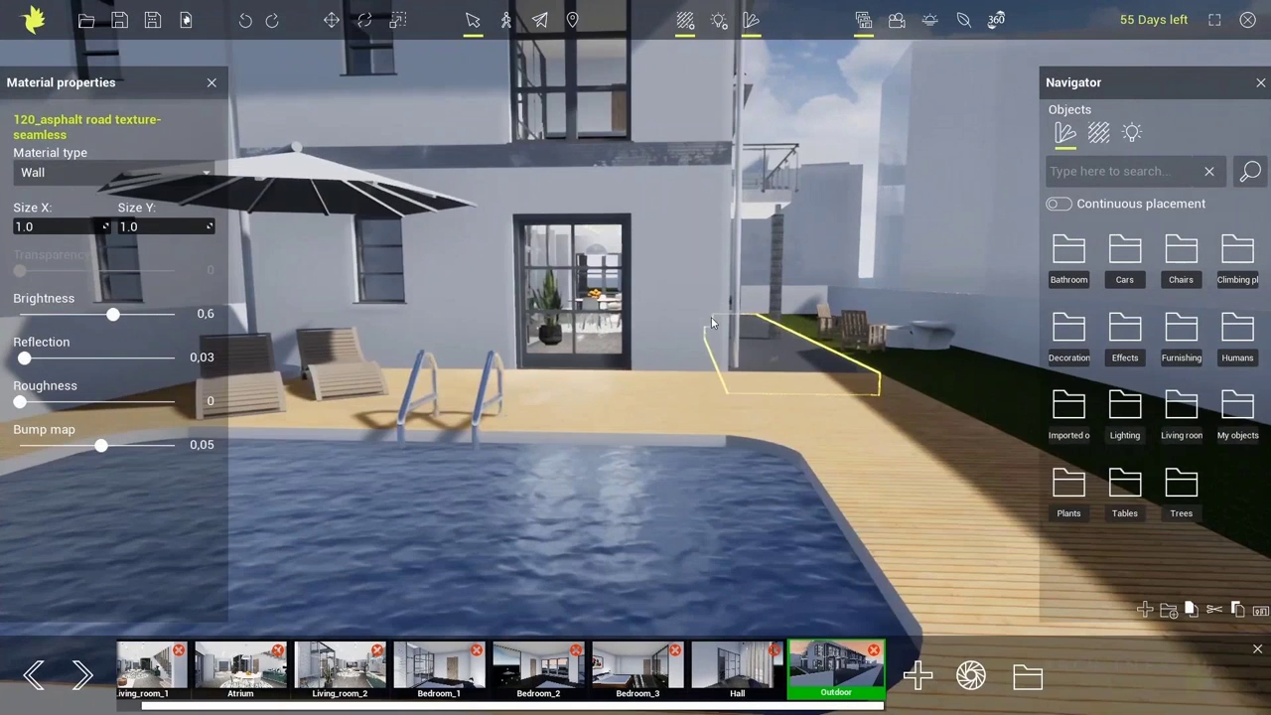
click(652, 464)
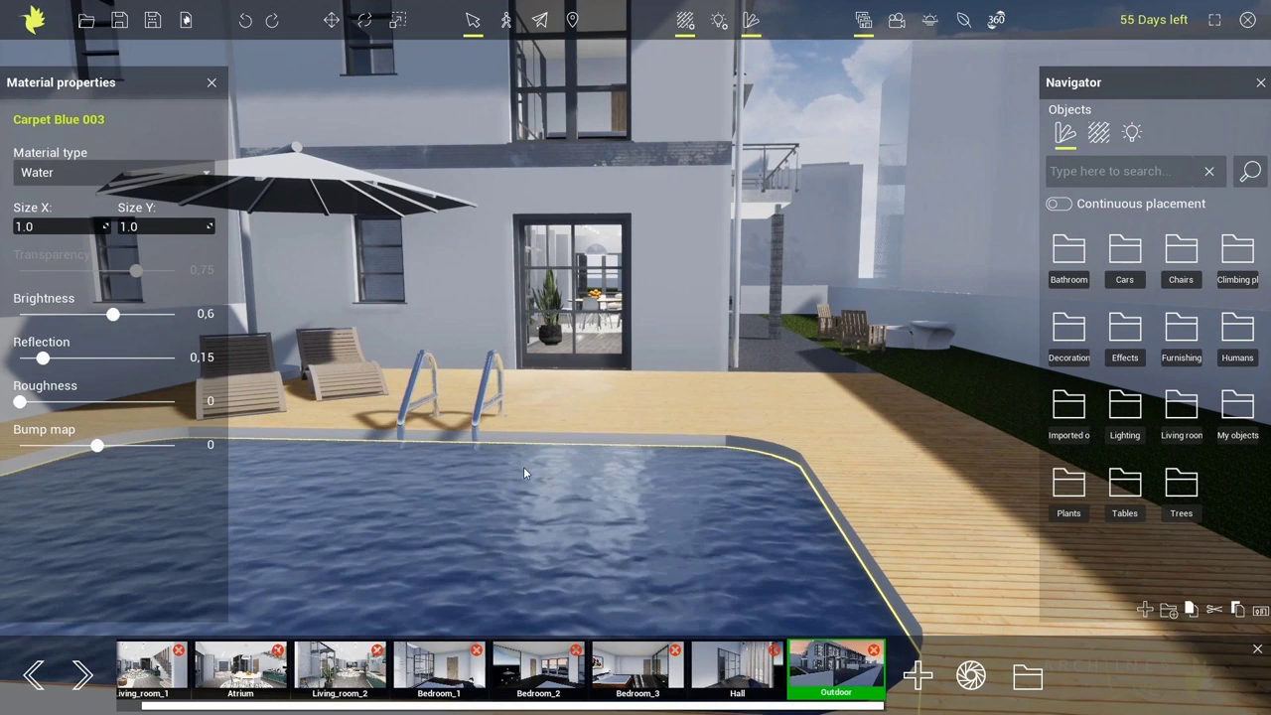
Step: From the Outdoor view, select the porch ceiling lamp for light editing and toggle its Regular 100W light source
click(832, 677)
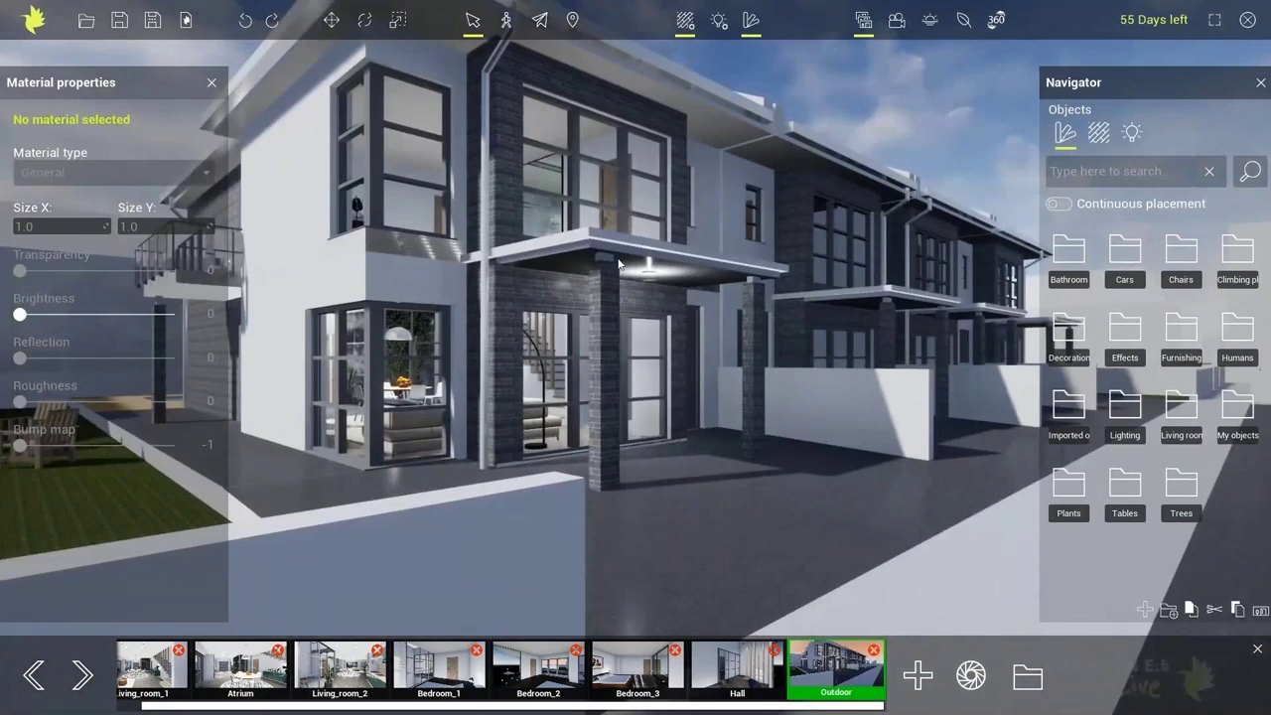
scroll(656, 276, up, 1)
scroll(656, 276, up, 3)
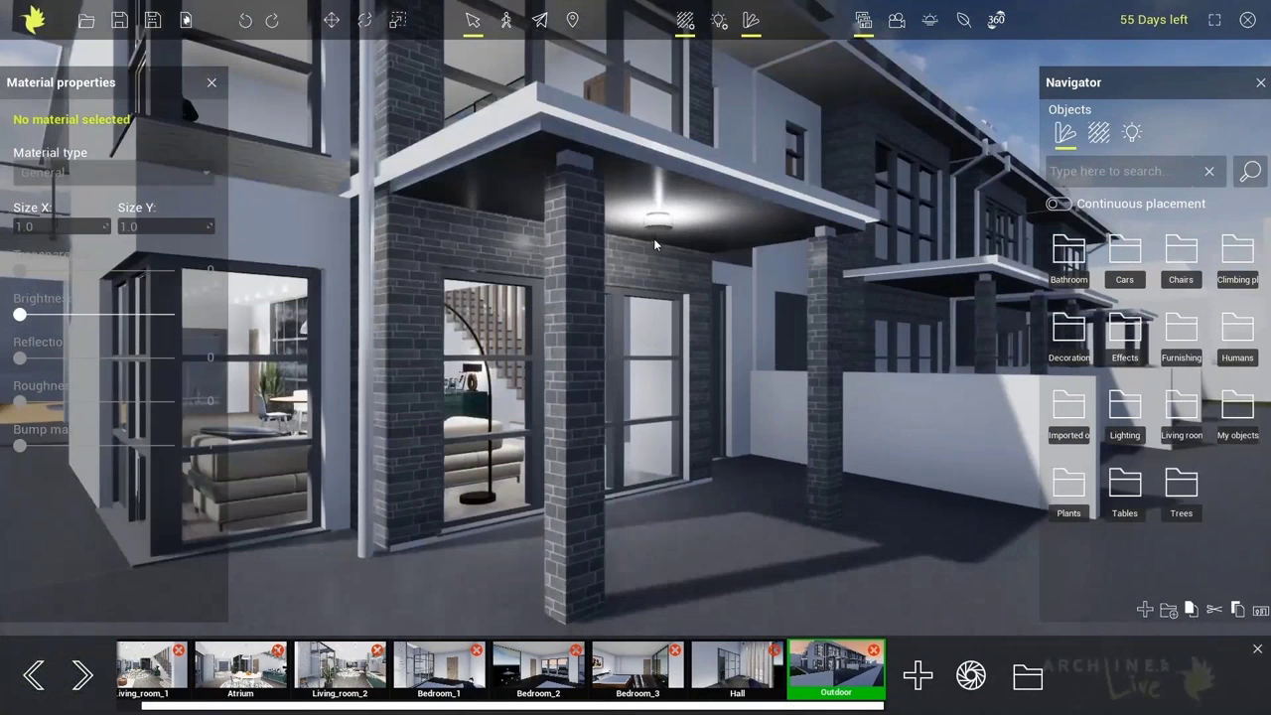
click(658, 227)
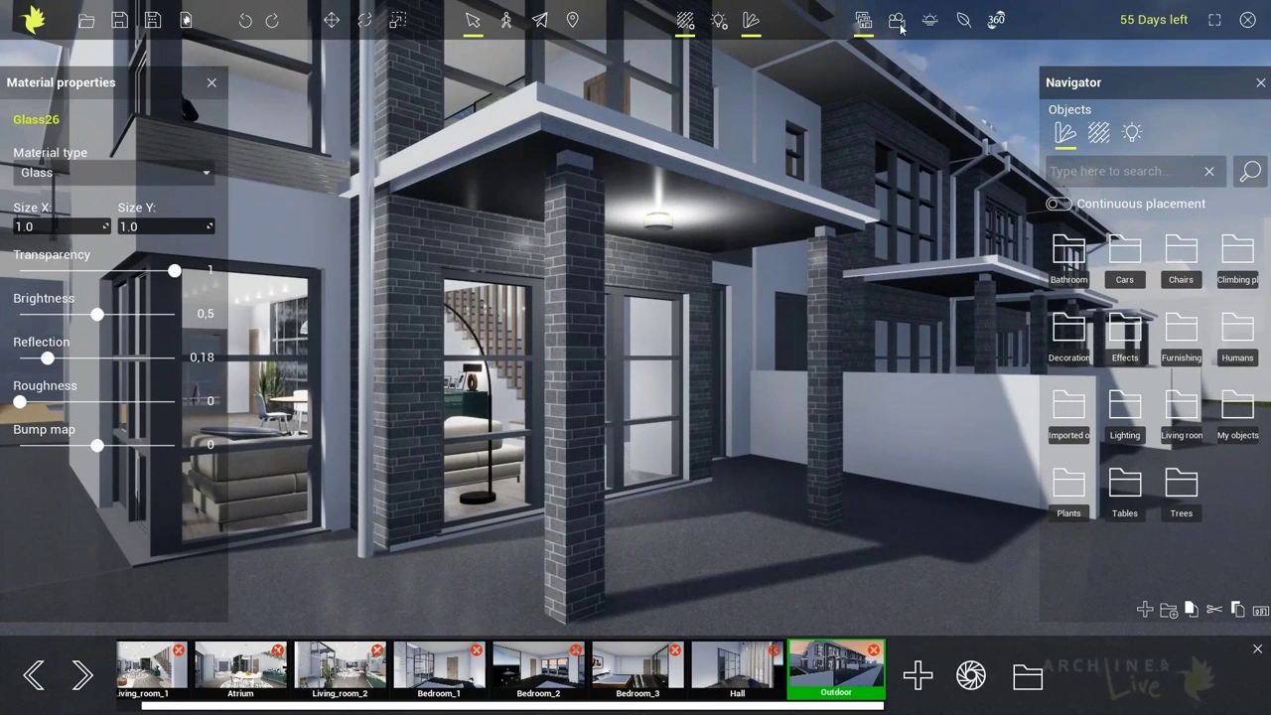
click(719, 21)
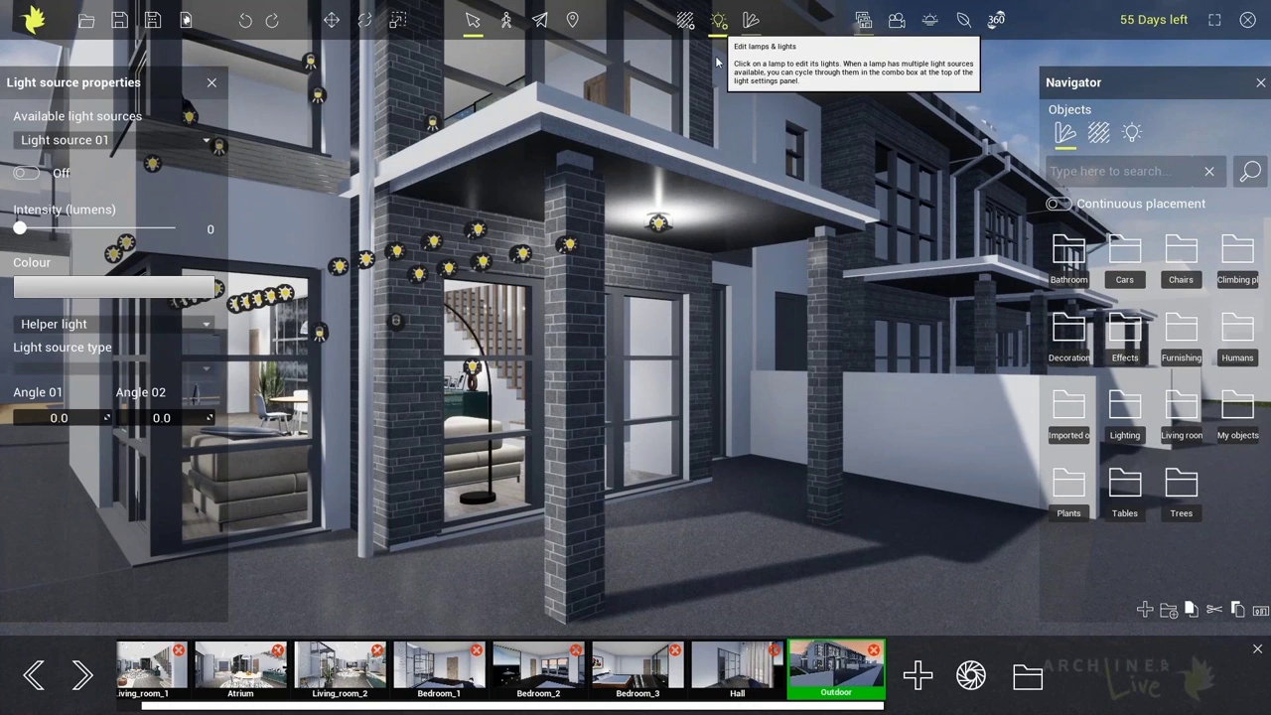
click(650, 228)
click(29, 174)
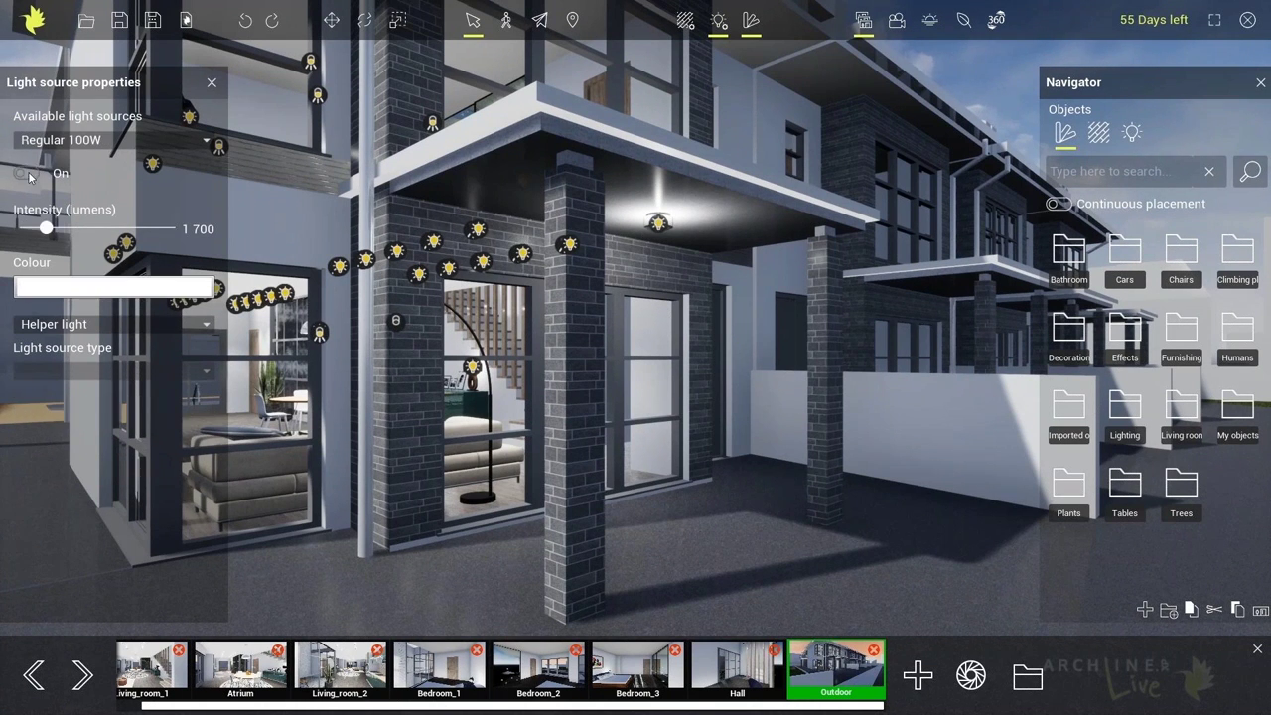
Step: Switch the porch ceiling lamp's light source off and on again, and return to the Outdoor view
click(26, 174)
click(30, 174)
click(830, 683)
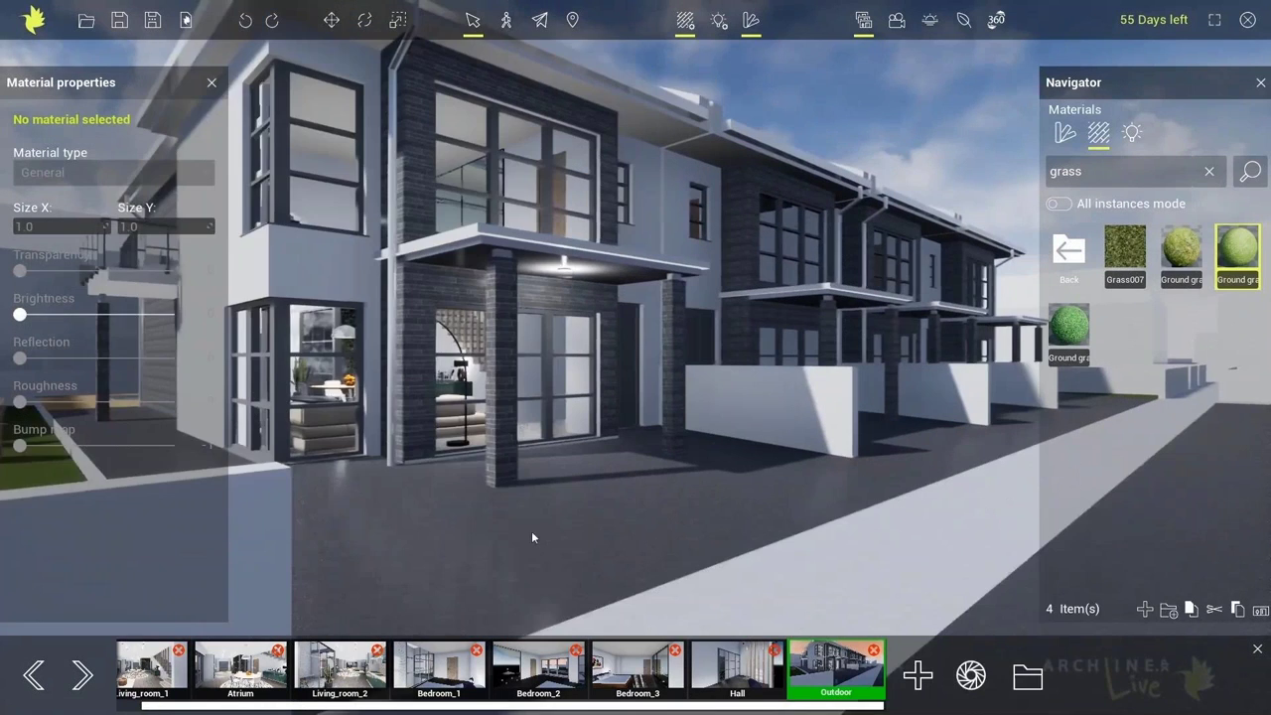
Step: Apply the cobblestone material from the Stone flooring folder to the driveway in front of the house and inspect it up close
scroll(654, 565, up, 3)
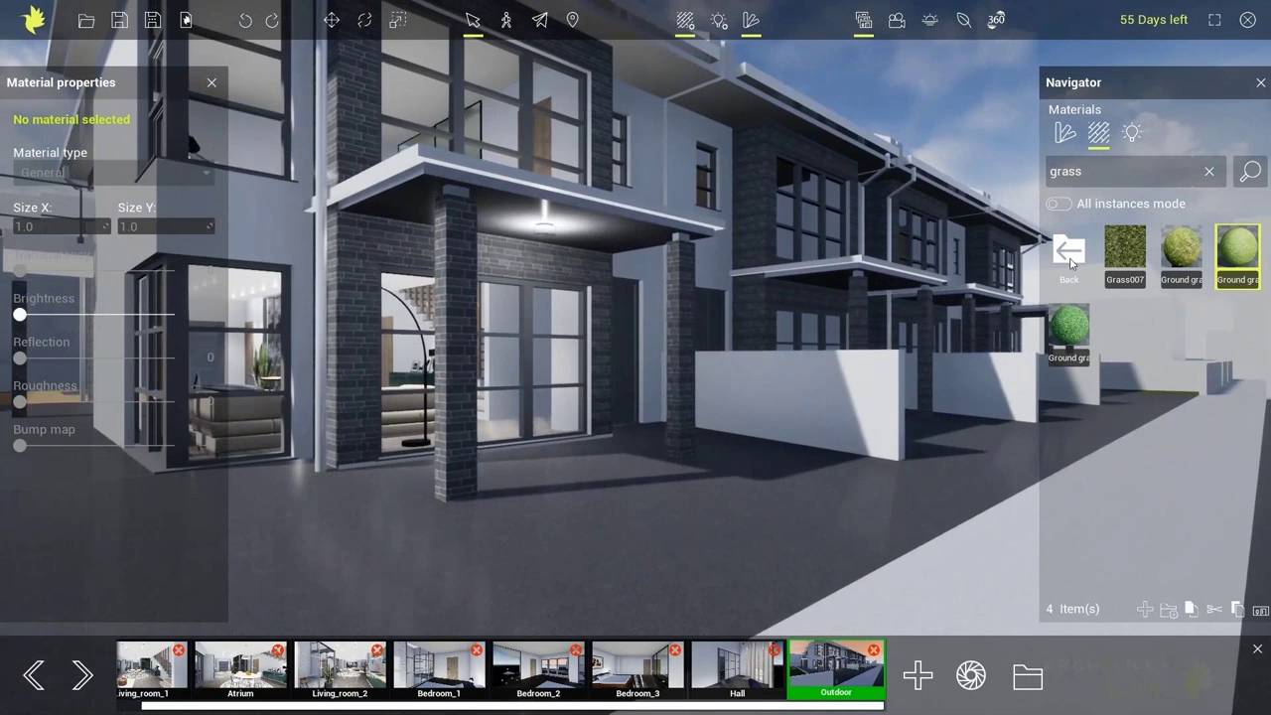
click(1069, 255)
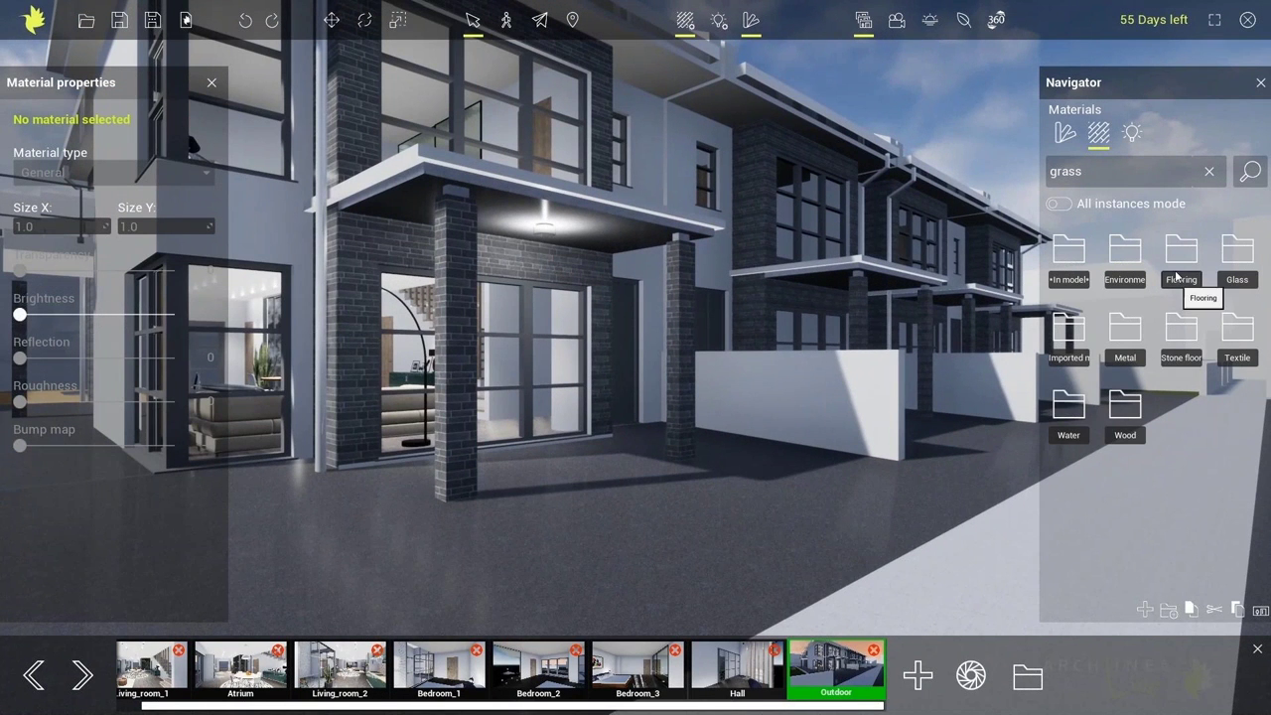
click(1169, 347)
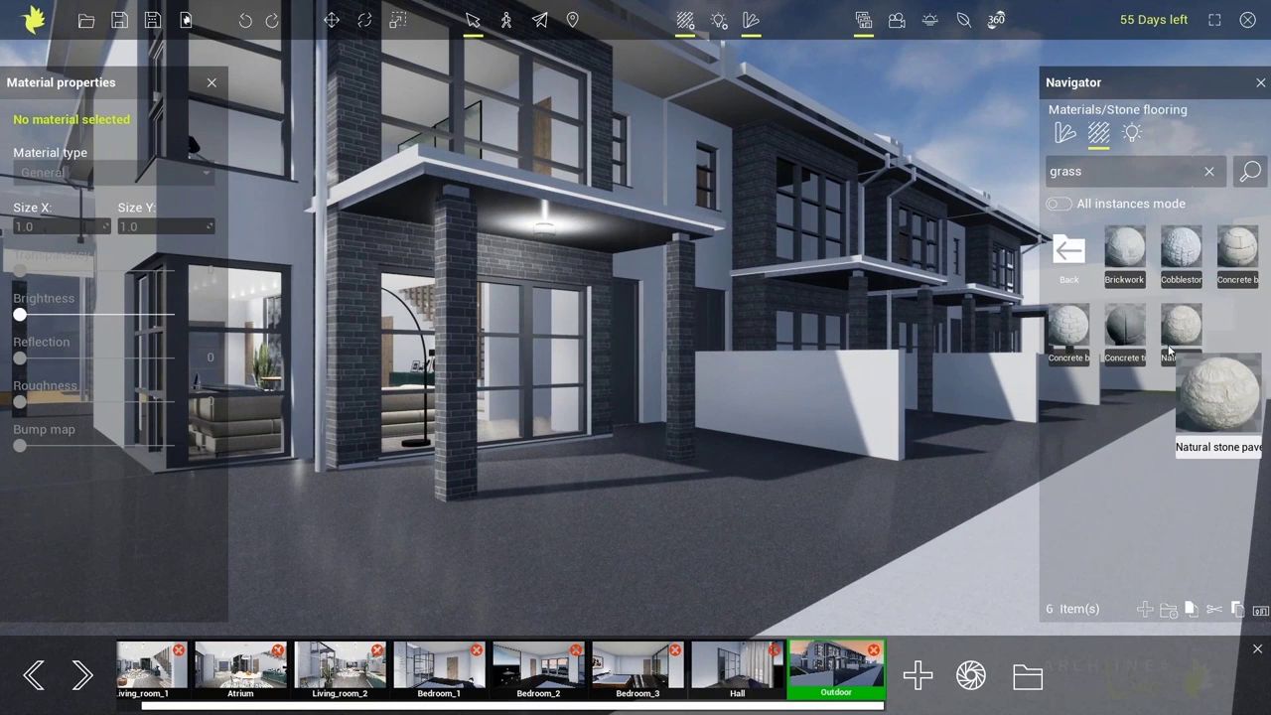
drag(1132, 280, 706, 532)
right_drag(863, 460, 833, 392)
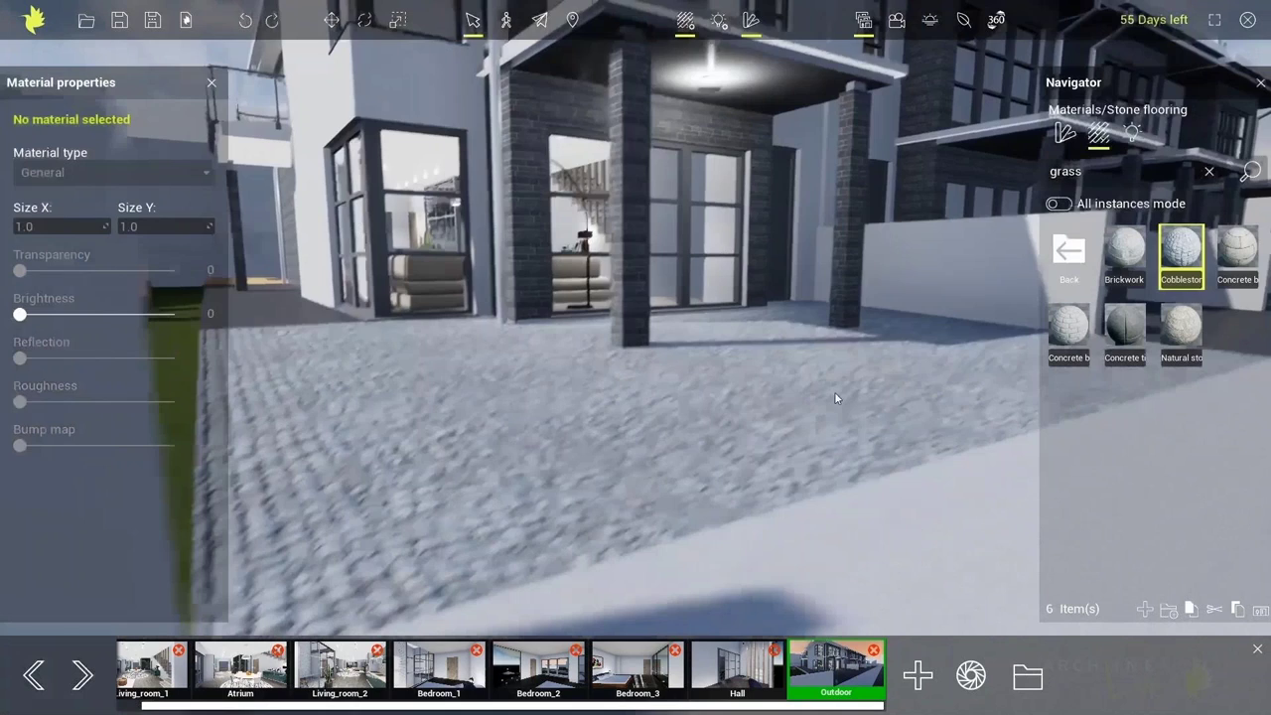
scroll(834, 392, up, 5)
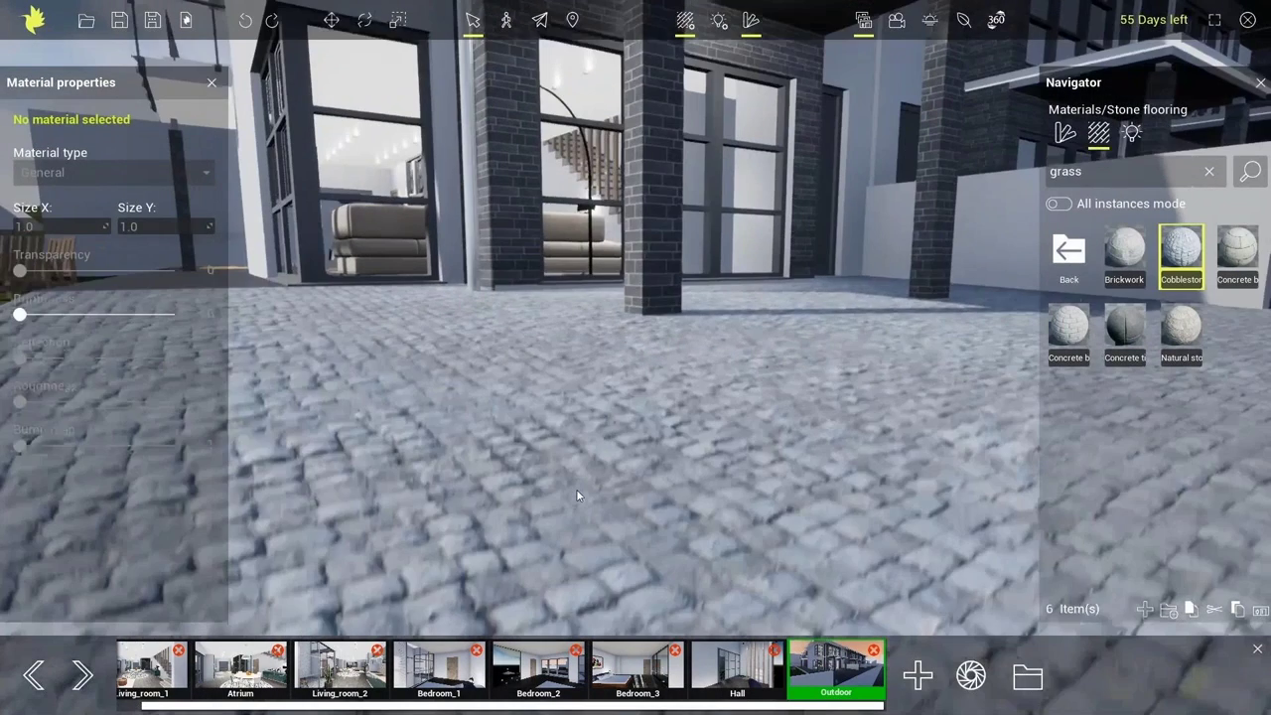
right_drag(577, 490, 595, 449)
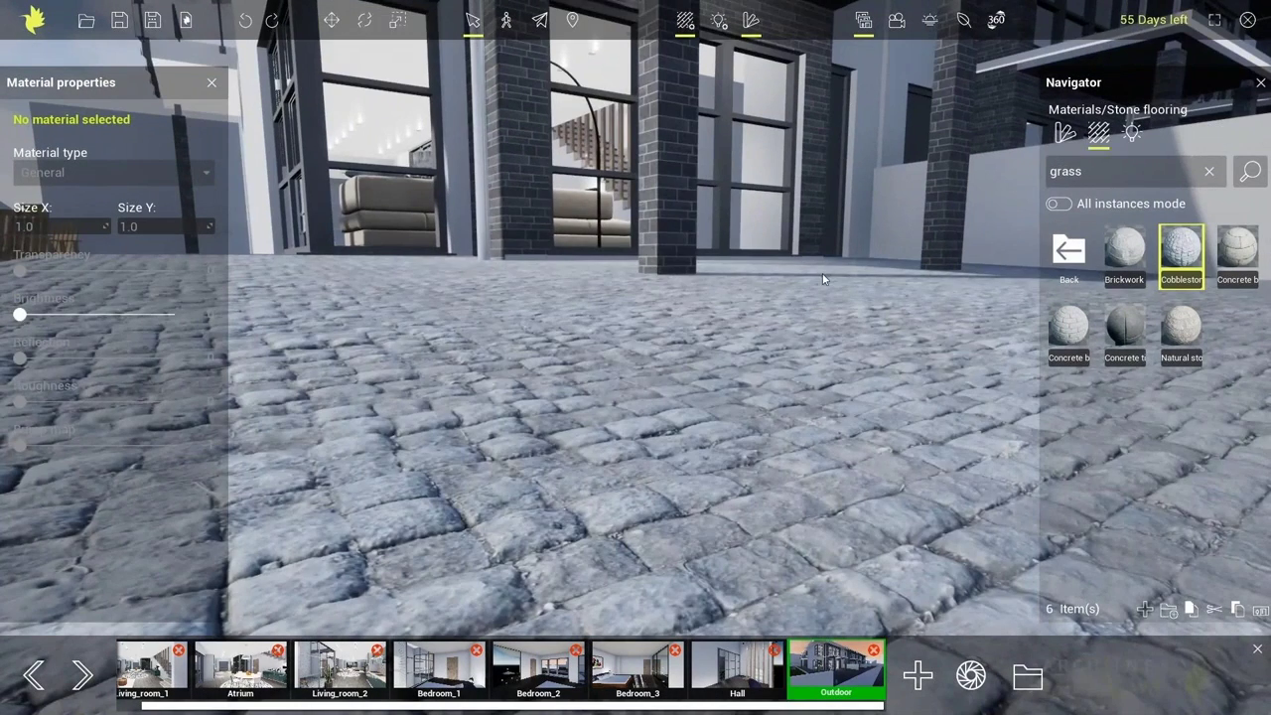
Step: Search the materials for "asphalt" and apply Asphalt 01 to the road in front of the houses
scroll(774, 350, down, 4)
right_drag(775, 350, 542, 519)
scroll(542, 520, down, 5)
right_drag(831, 409, 790, 346)
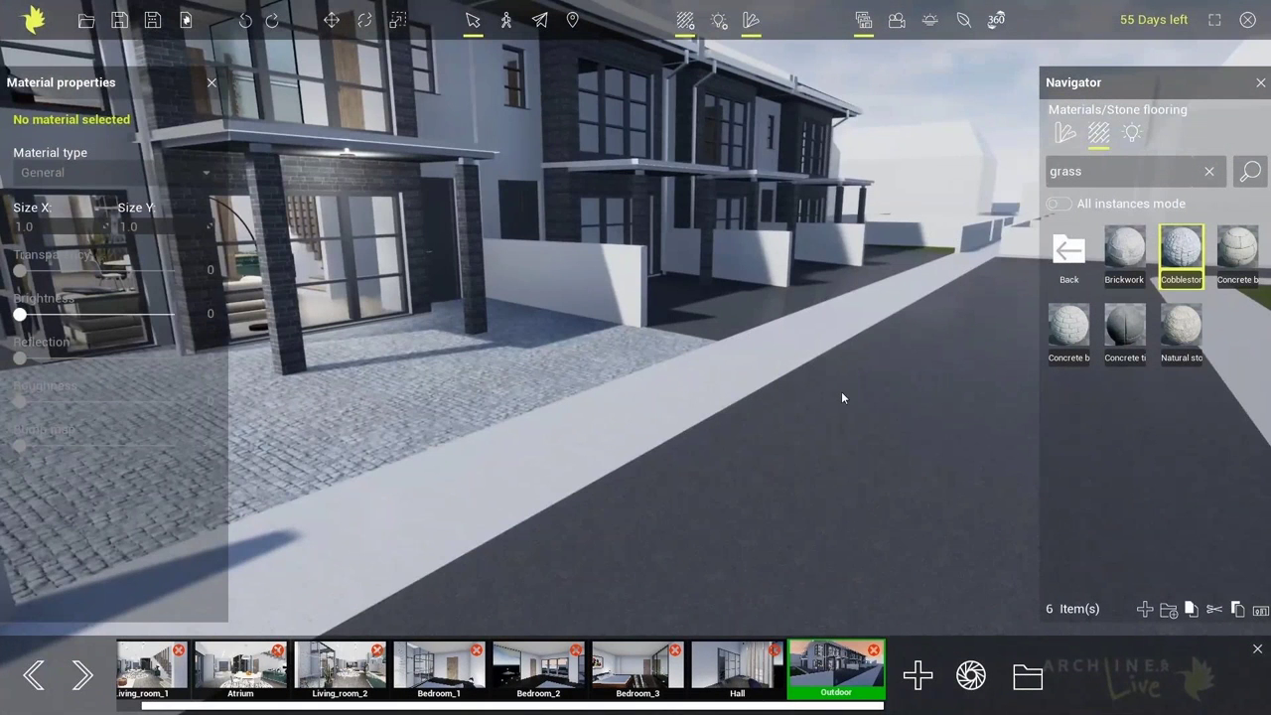
click(1076, 256)
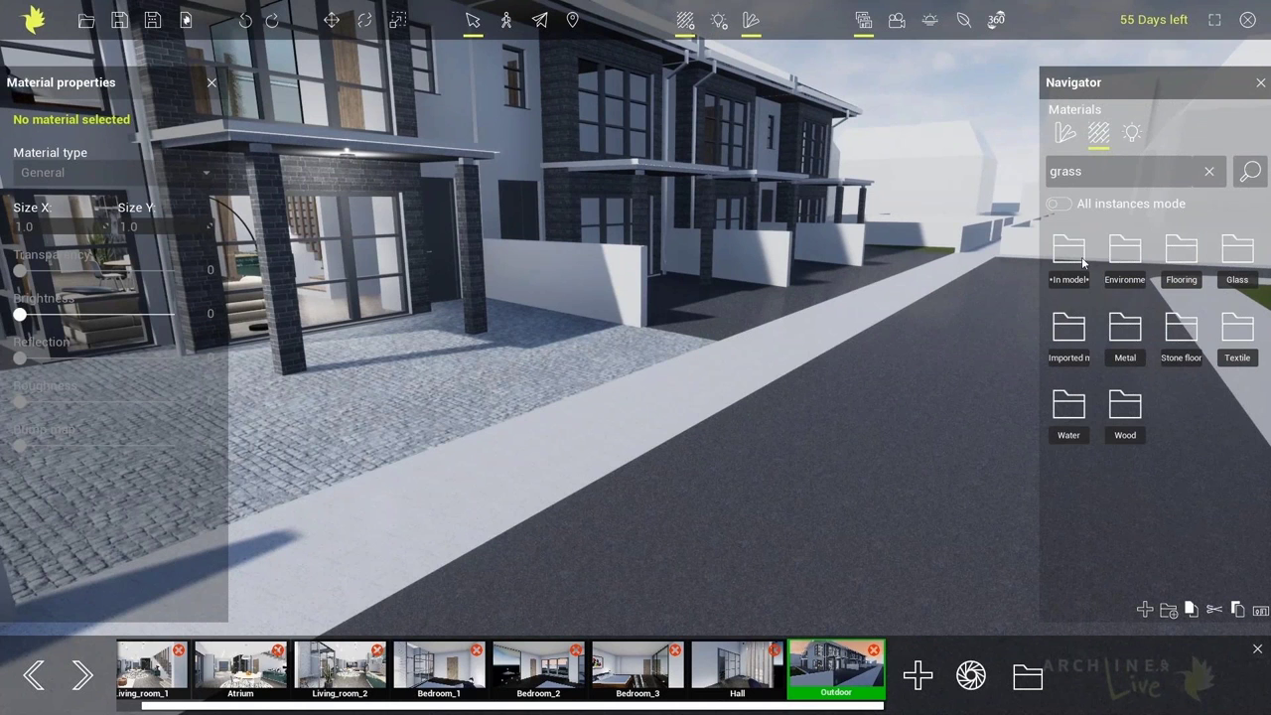
click(1112, 168)
text(as)
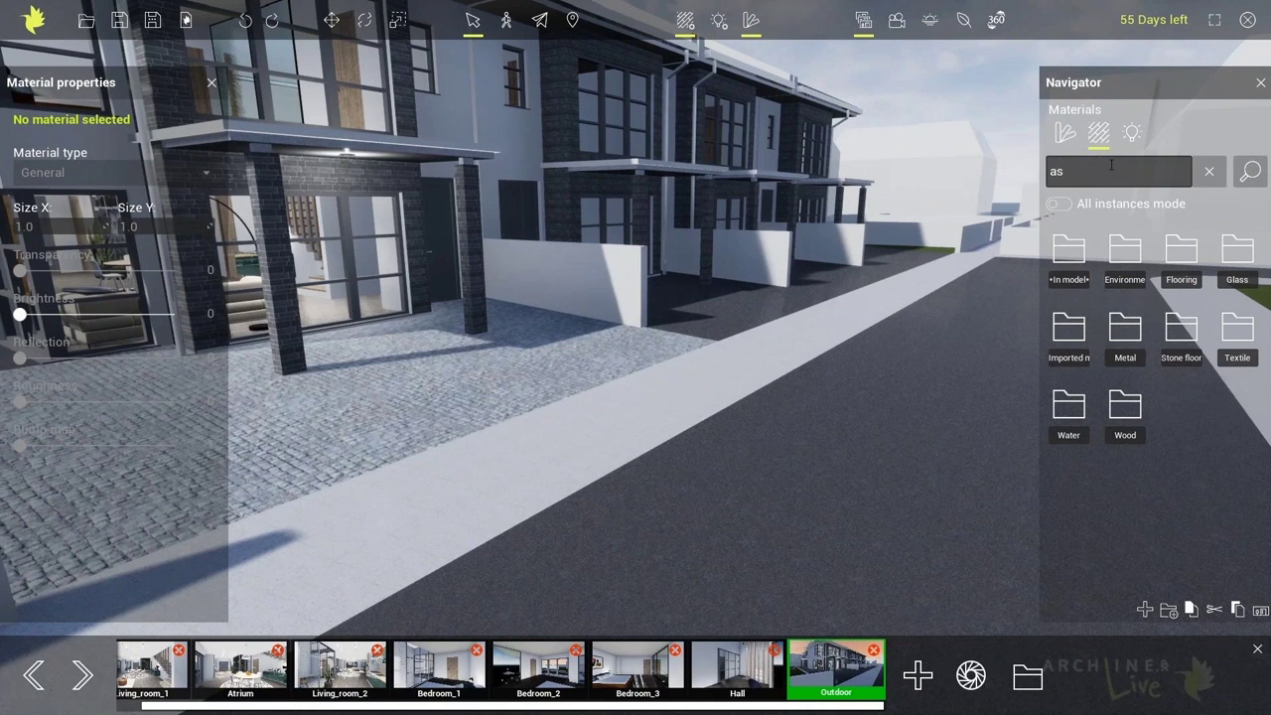
text(phalt)
drag(1180, 248, 777, 318)
Step: Search for "cobble" and apply the cobblestone material to the neighbouring driveways with All instances mode on
click(1085, 171)
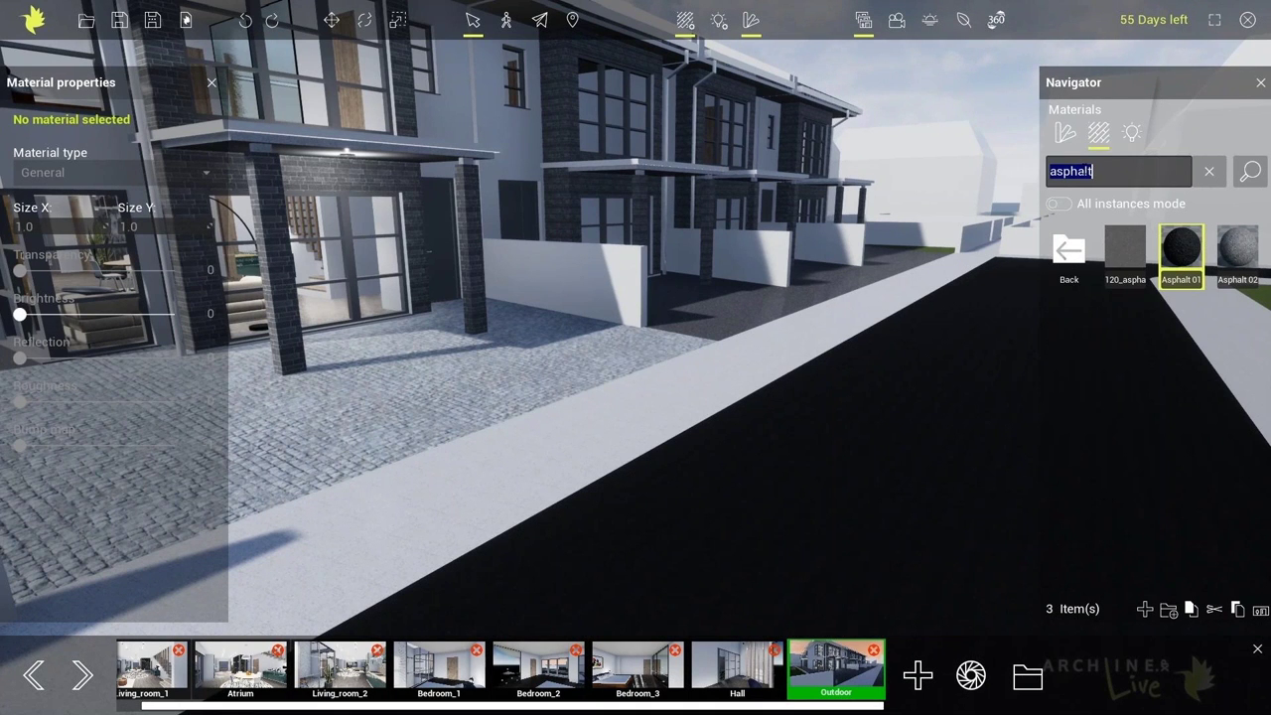
text(cobble)
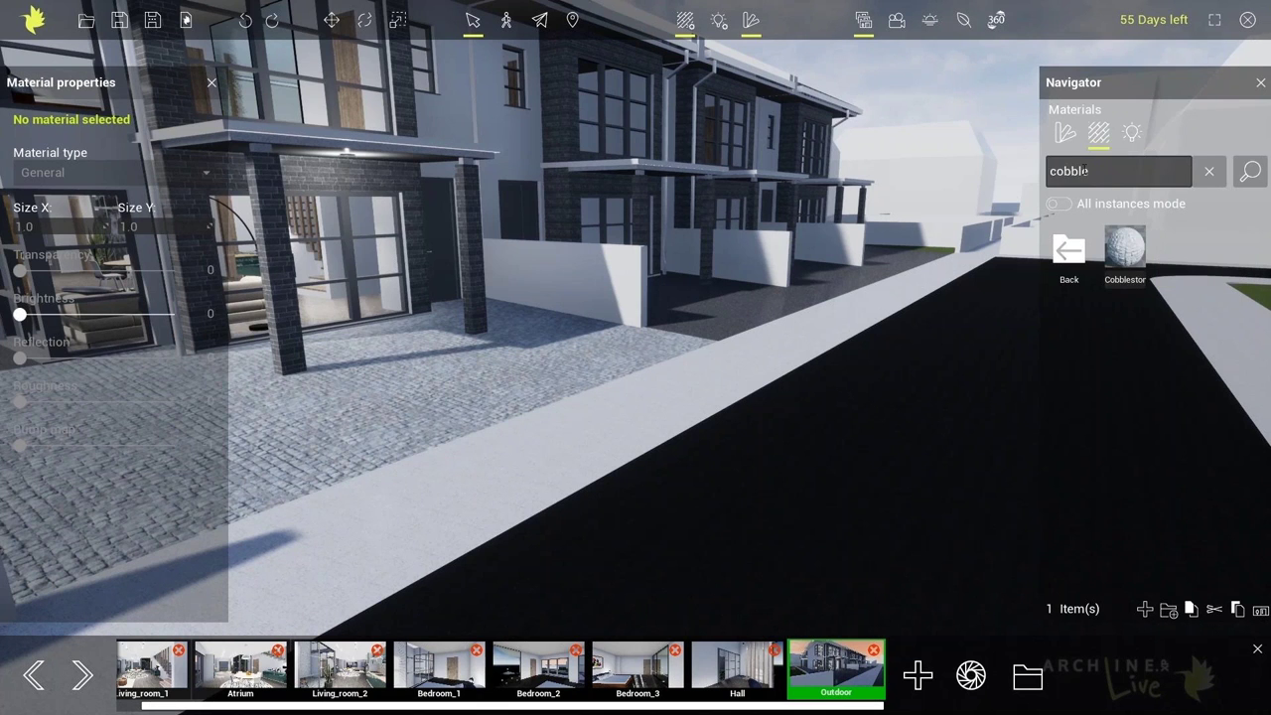
mouse_move(1127, 251)
drag(1127, 251, 739, 352)
middle_drag(664, 408, 1145, 484)
middle_drag(268, 377, 455, 385)
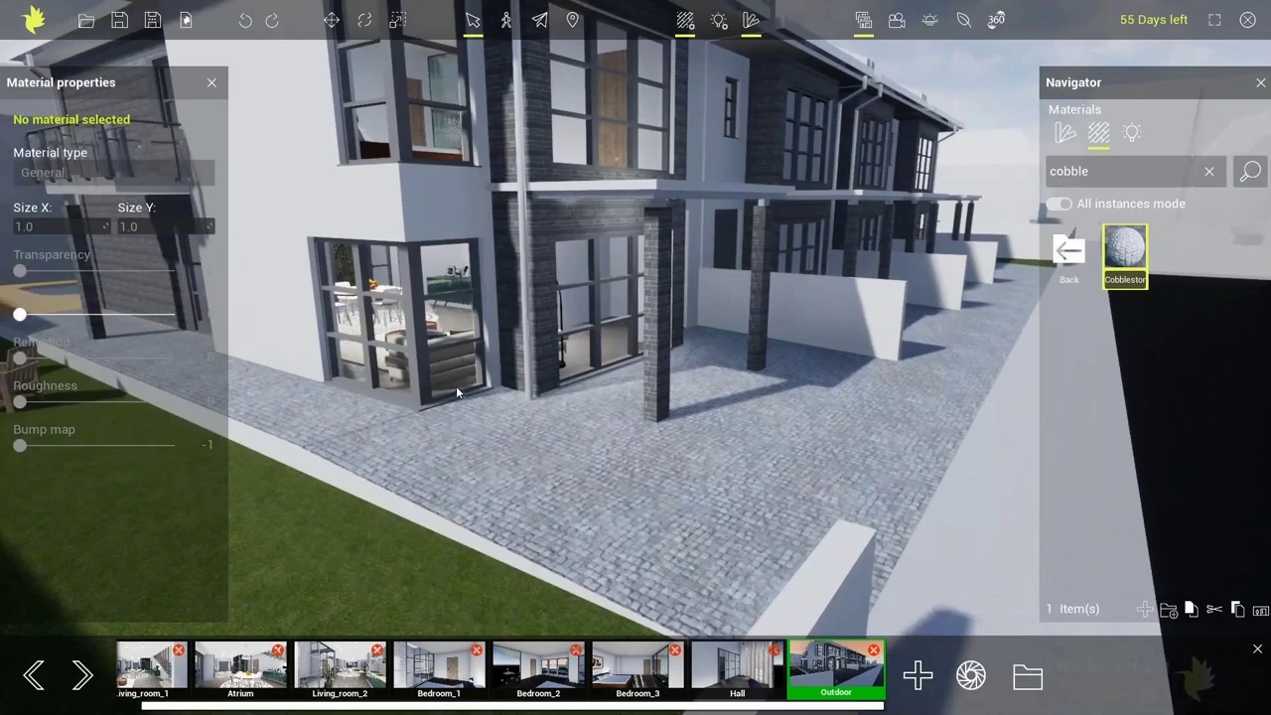
right_drag(456, 385, 436, 376)
scroll(310, 348, up, 3)
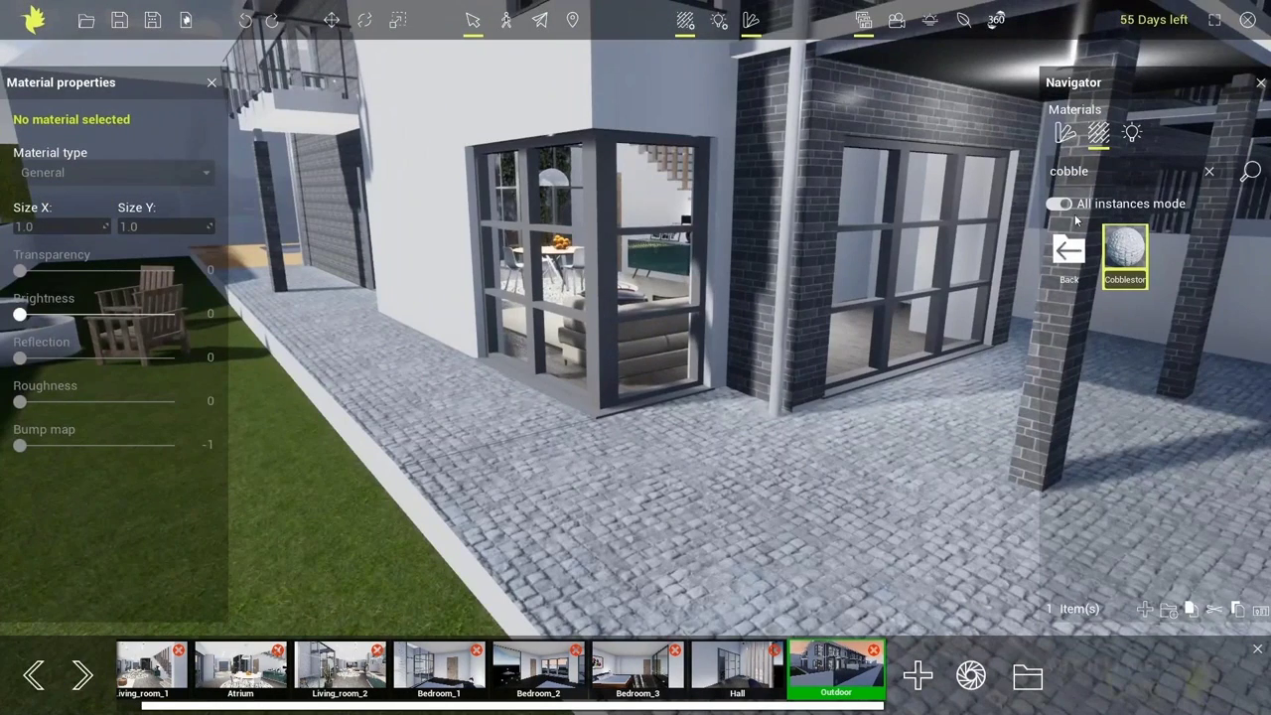
Step: Turn off All instances mode and apply the dark concrete material from Stone flooring to the path along the house's side
click(1069, 250)
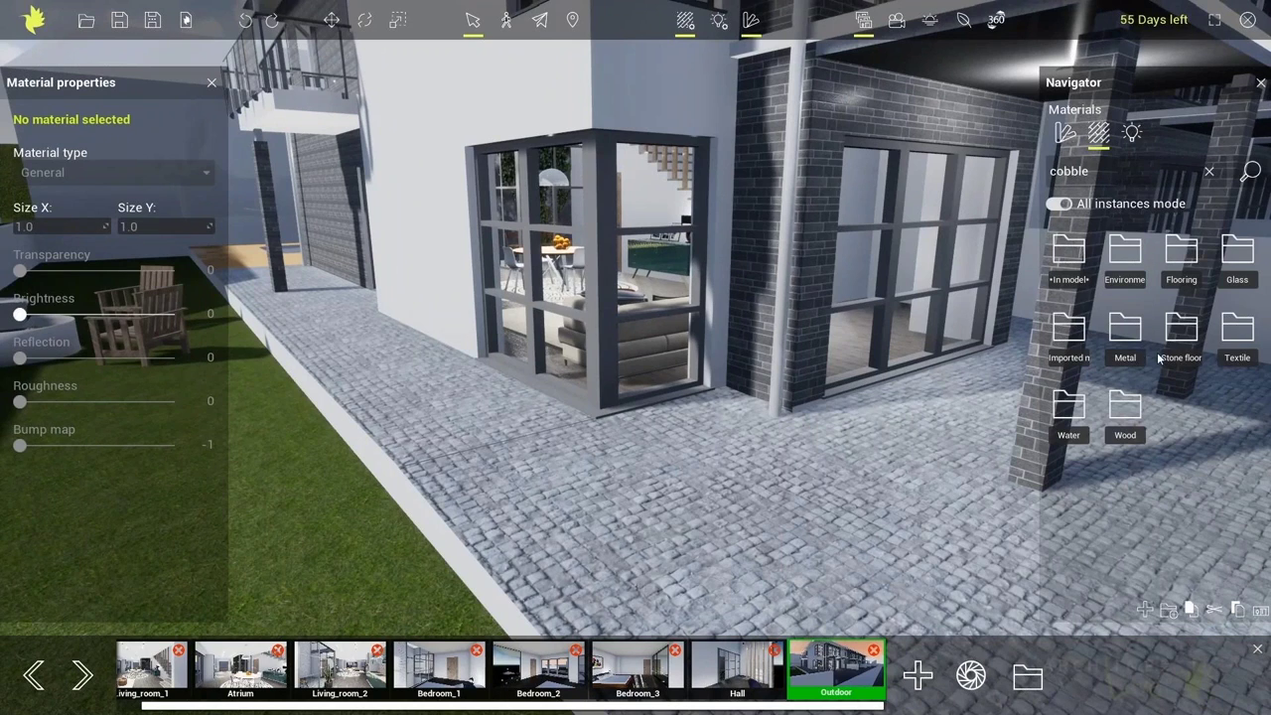
click(1159, 355)
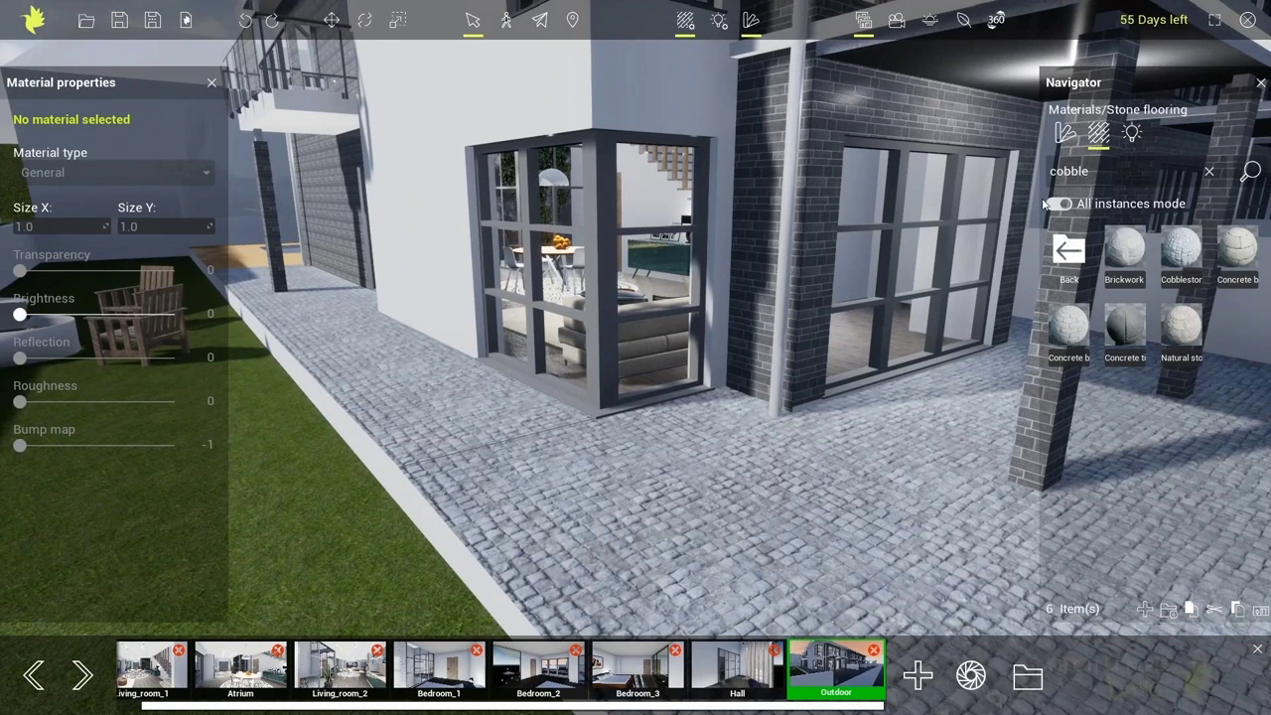
mouse_move(1138, 325)
drag(1138, 325, 516, 363)
Step: Try the Water ocean material on the swimming pool's surface and replace it with the pool water material
scroll(455, 426, up, 3)
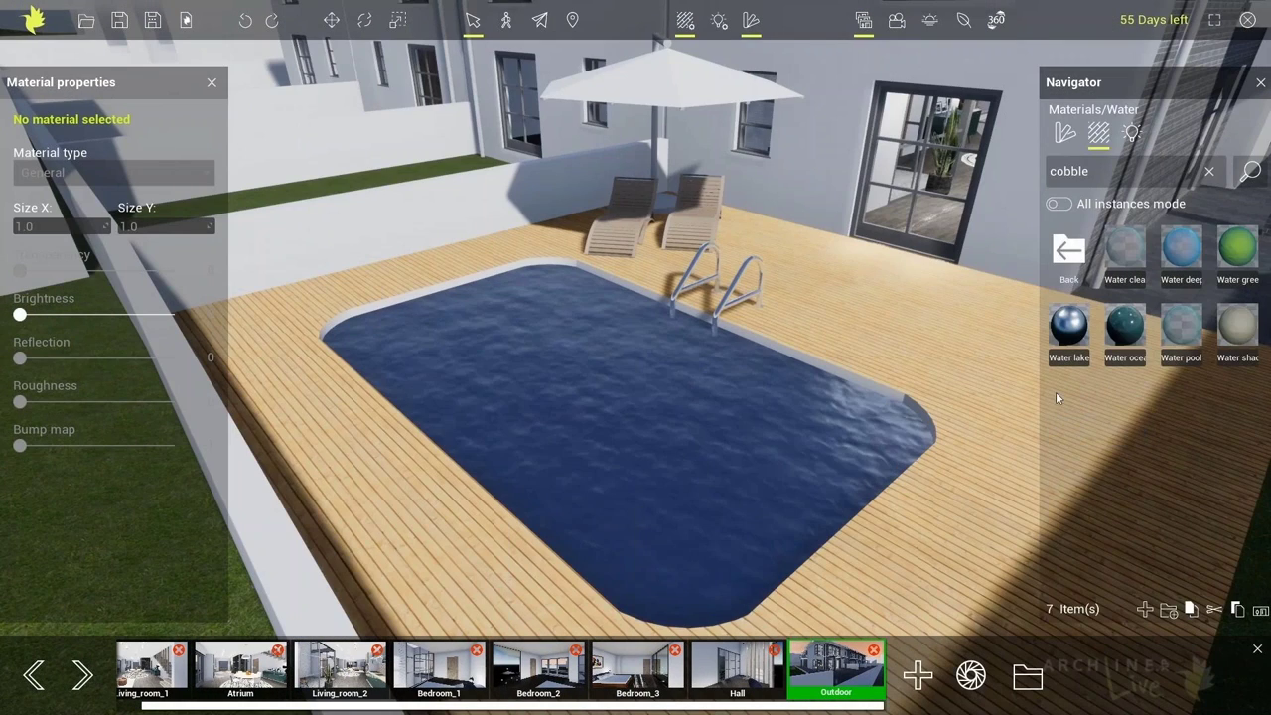
mouse_move(1121, 338)
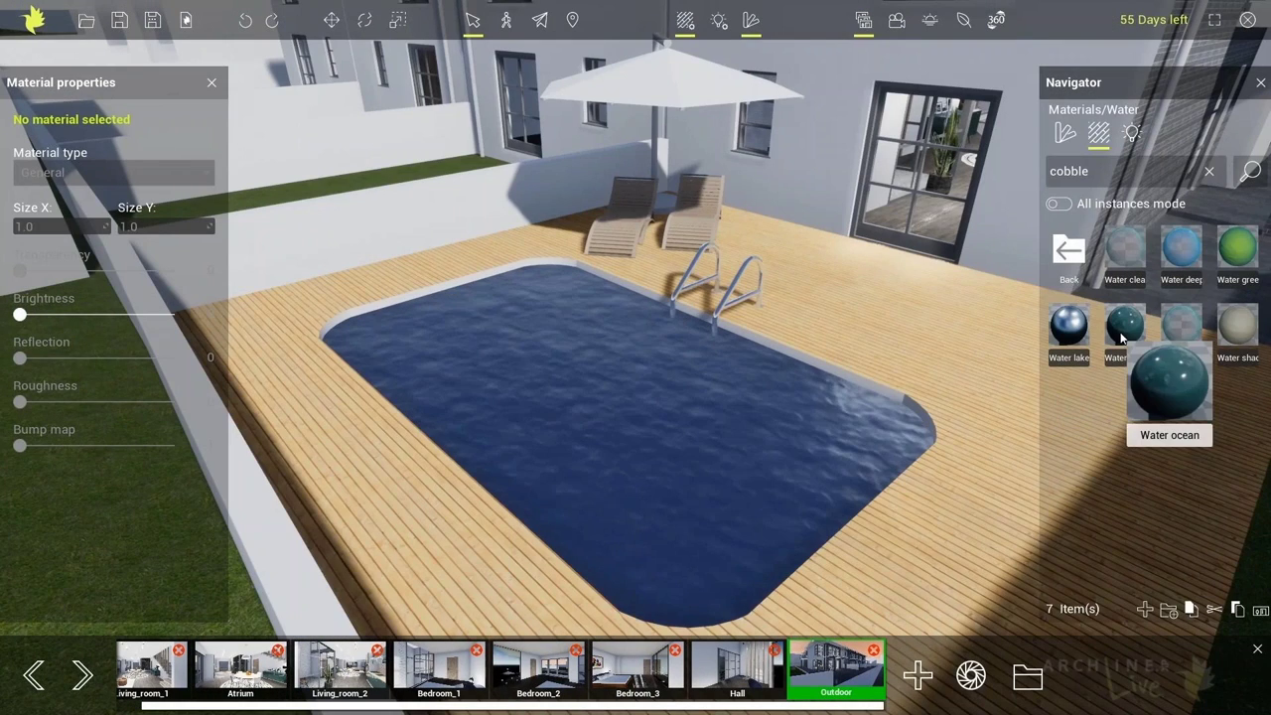
drag(1122, 338, 742, 392)
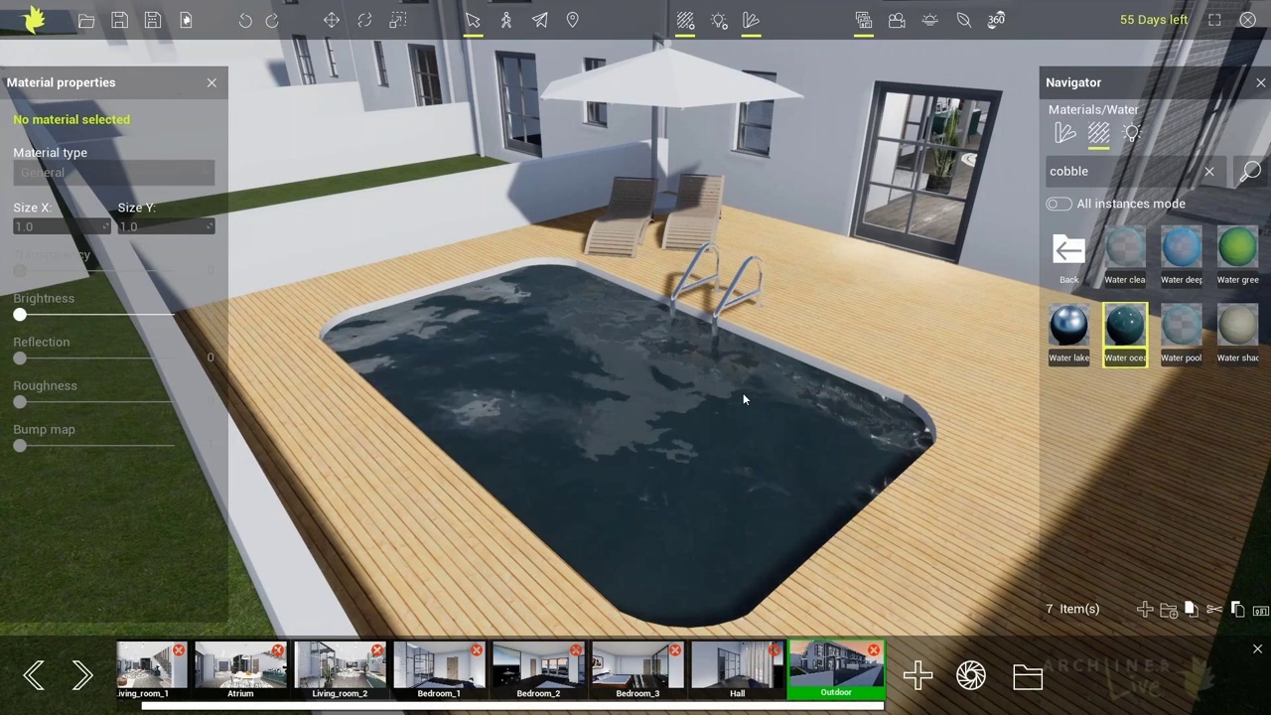
scroll(713, 444, up, 4)
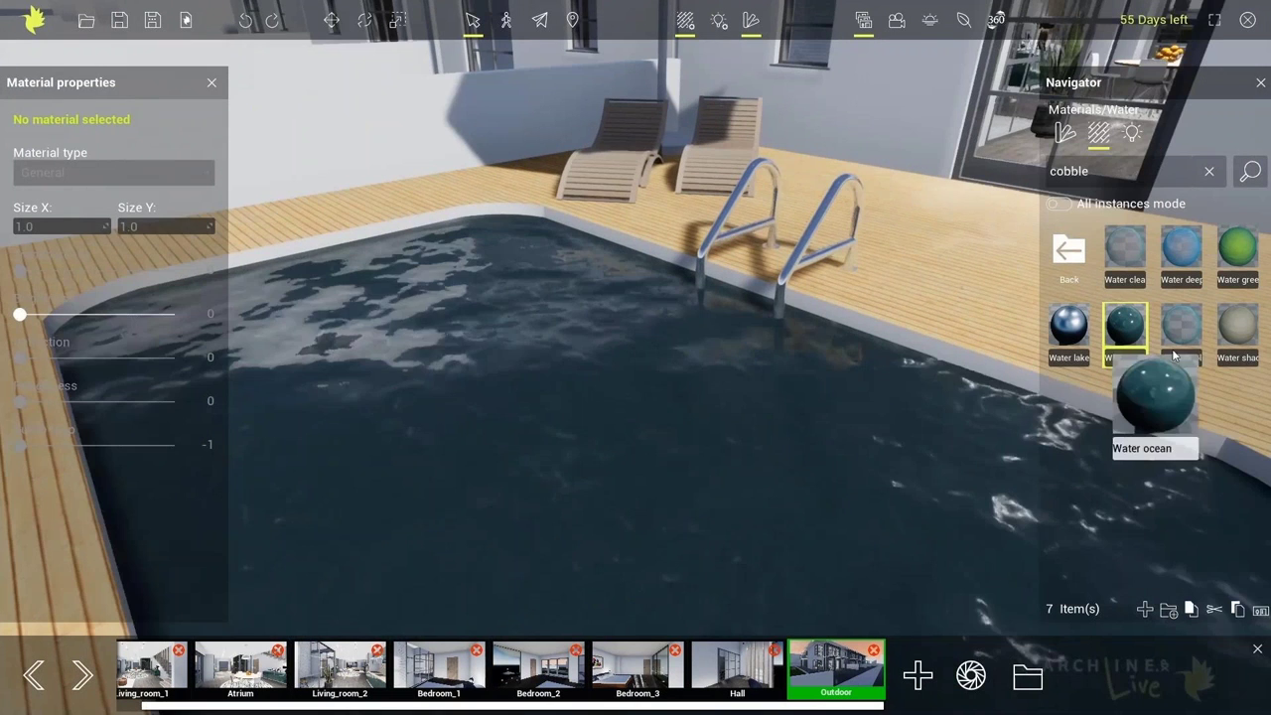
drag(1183, 326, 824, 407)
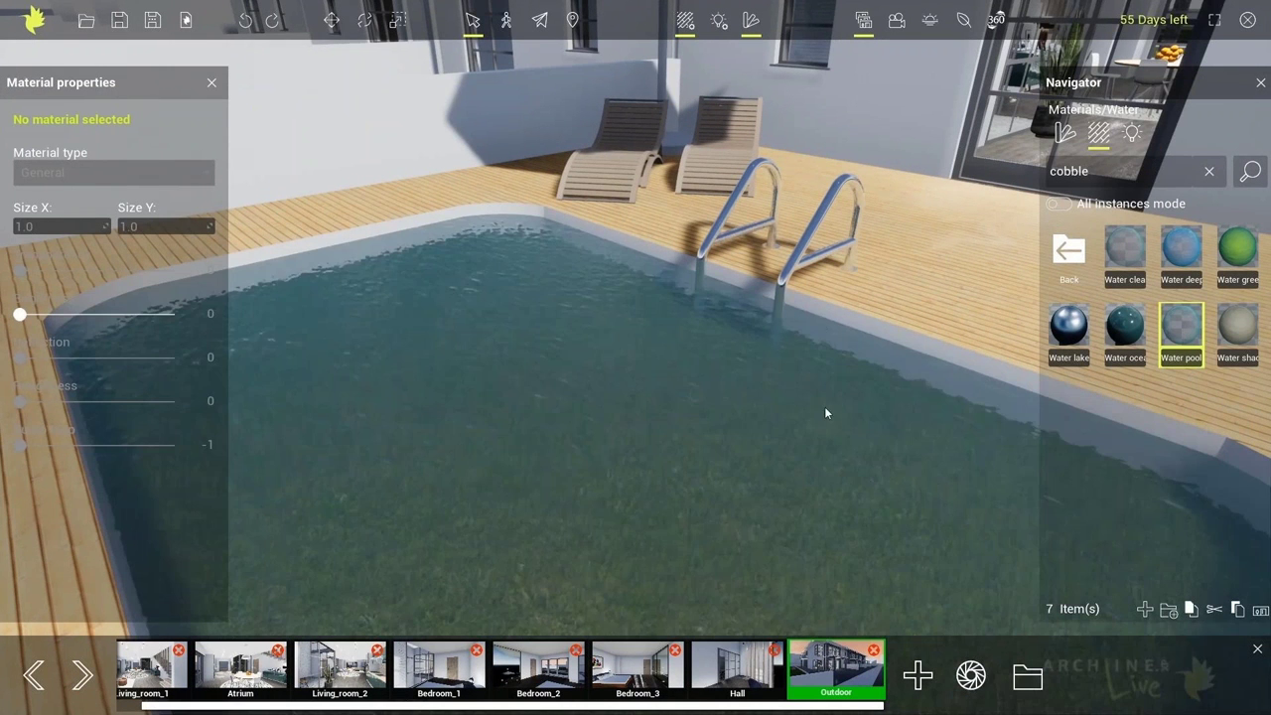
Step: Apply the dark anodised metal from the Metal folder to both pool ladder rails, using All instances mode
click(1080, 268)
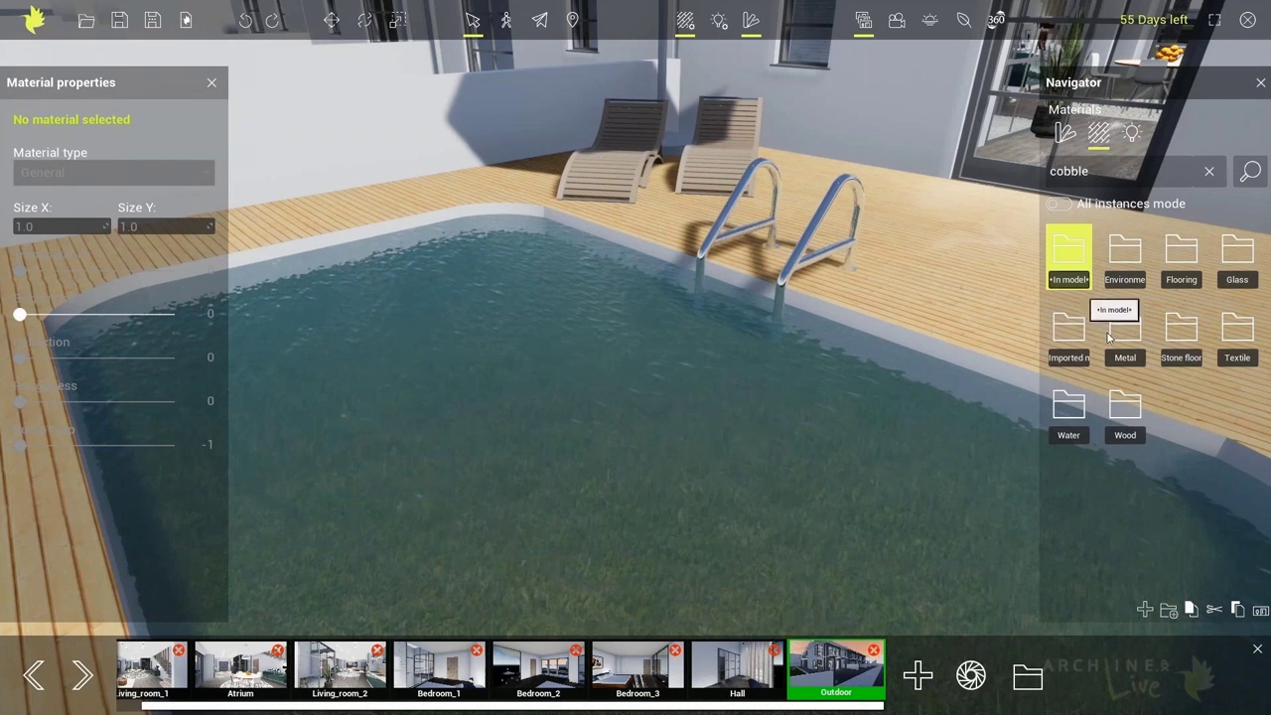
click(1123, 340)
drag(1124, 340, 800, 261)
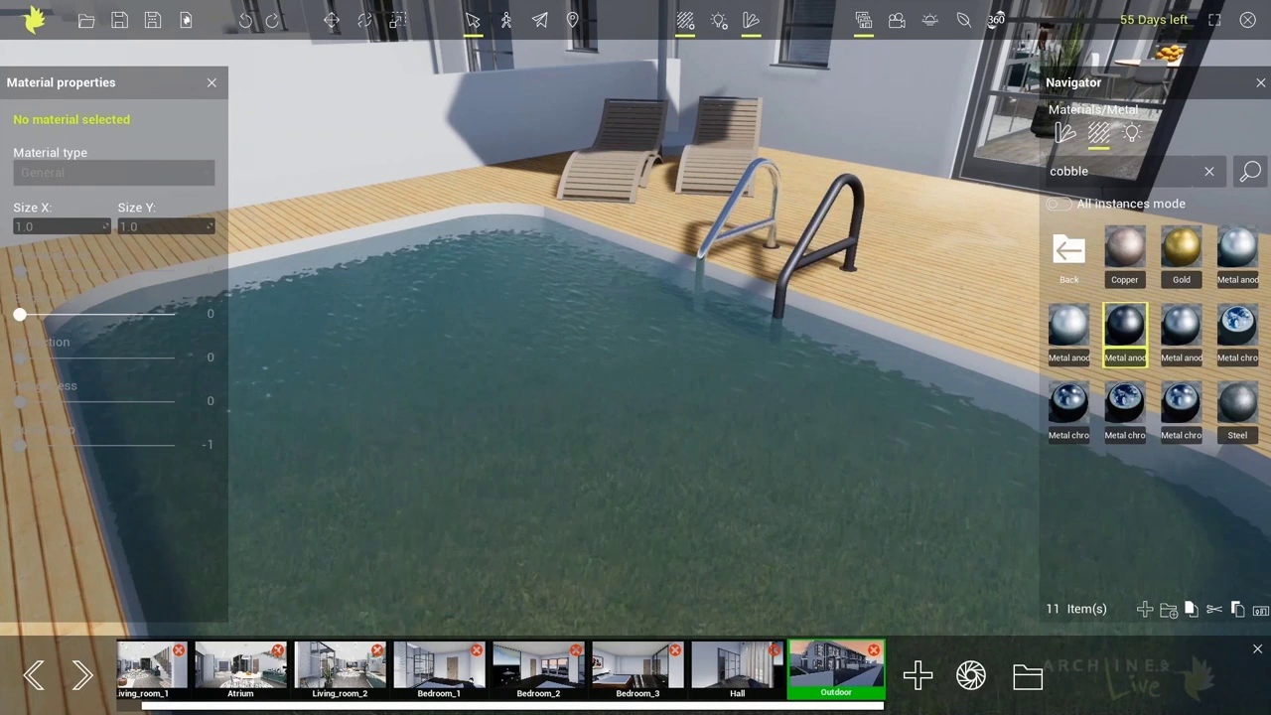
click(1059, 203)
drag(1102, 326, 733, 214)
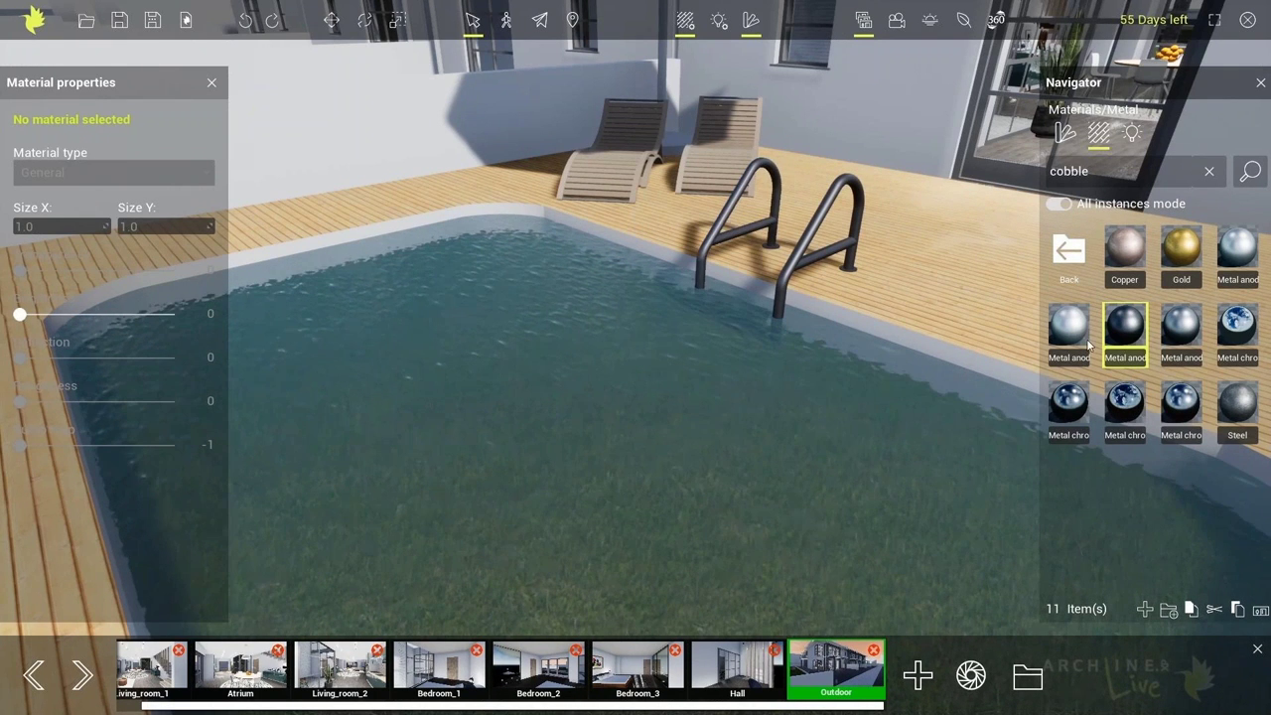
Step: Apply the first chrome metal material to all instances of the pool ladder rails
mouse_move(1234, 333)
drag(1234, 333, 844, 278)
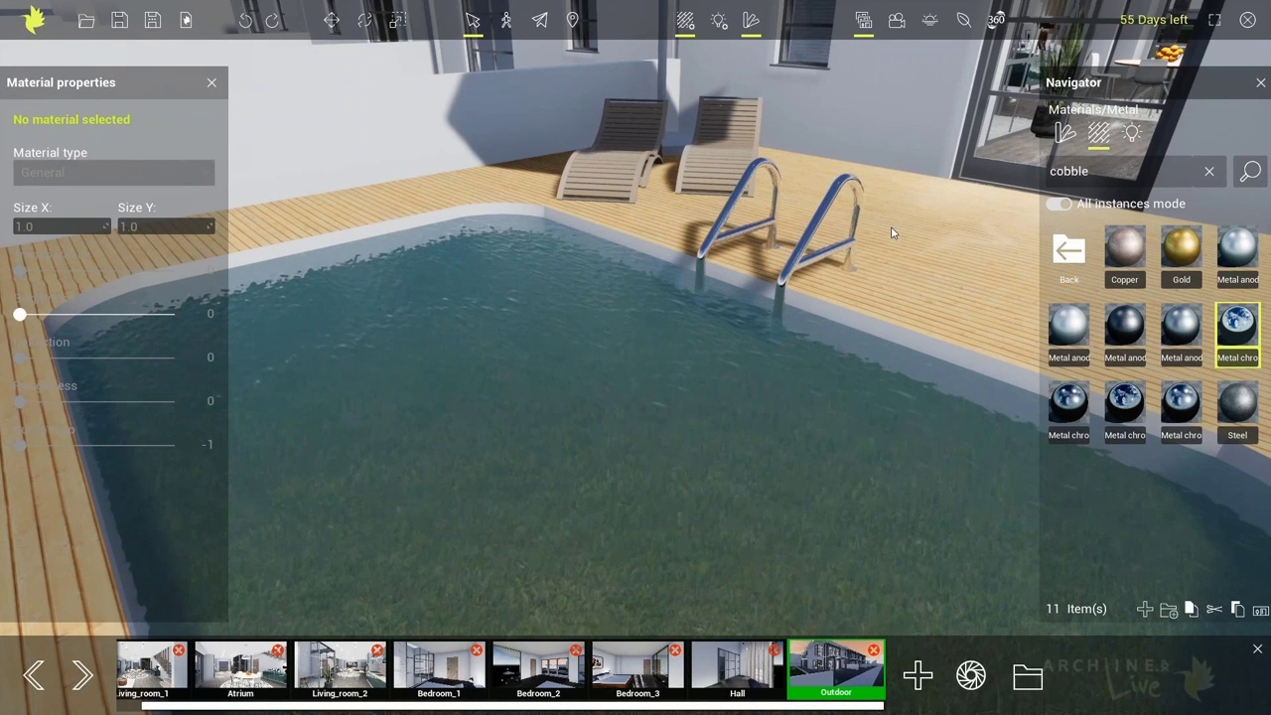
middle_drag(900, 235, 707, 343)
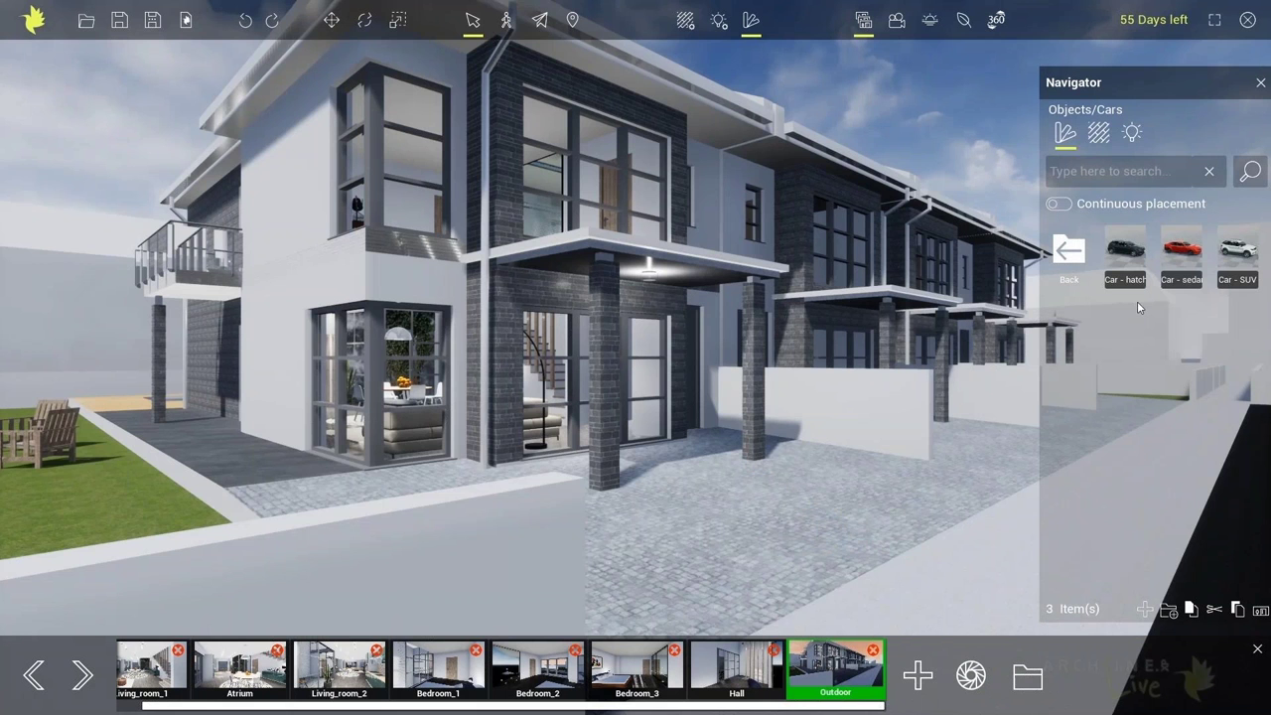
Step: Place the red sedan from the Cars objects on the cobblestone driveway in front of the porch
middle_drag(963, 447, 969, 382)
scroll(898, 419, up, 2)
middle_drag(830, 446, 656, 449)
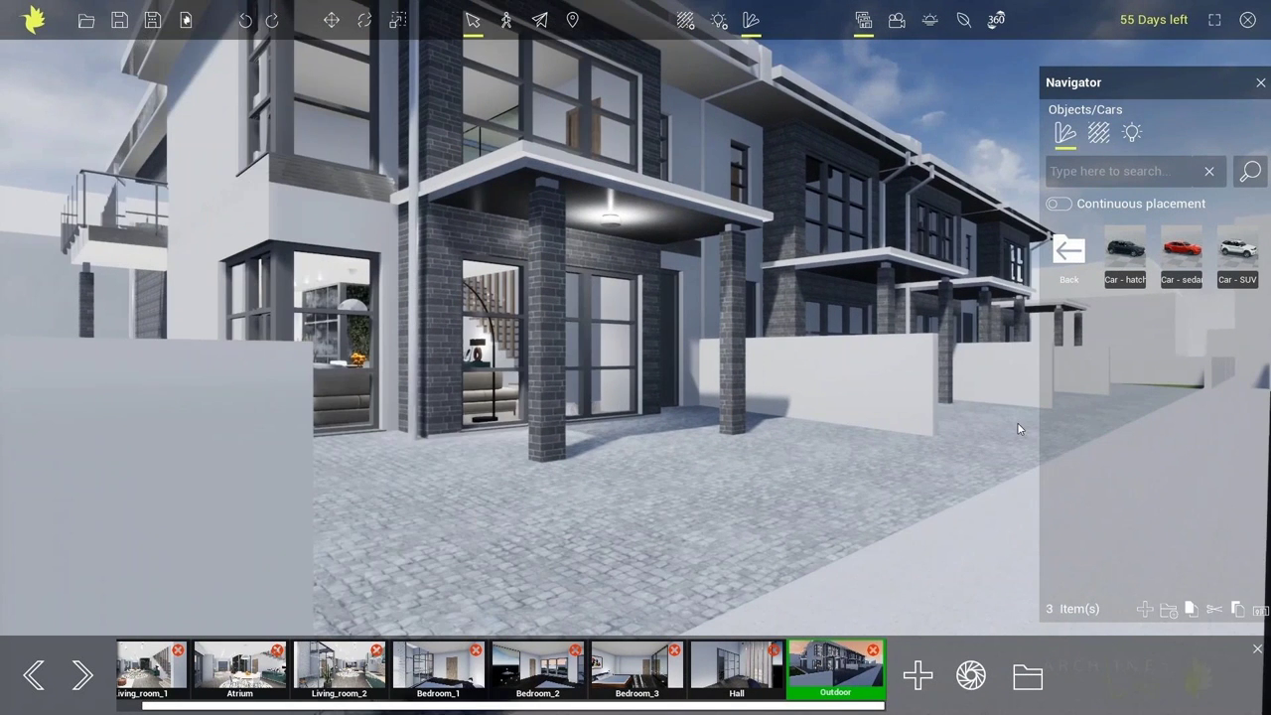
mouse_move(1185, 253)
drag(1184, 253, 783, 451)
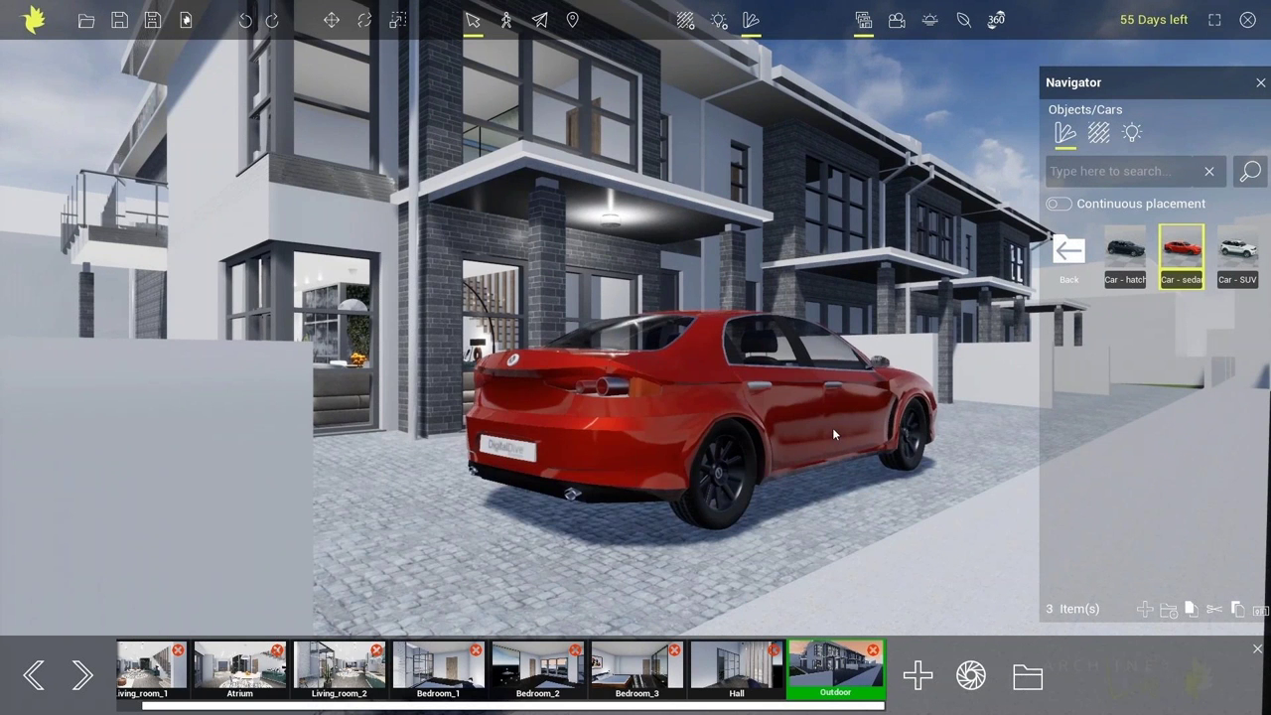
Step: Select the red sedan and rotate it about its vertical axis so its front faces the road
middle_drag(832, 428, 719, 473)
right_drag(720, 474, 682, 481)
click(681, 479)
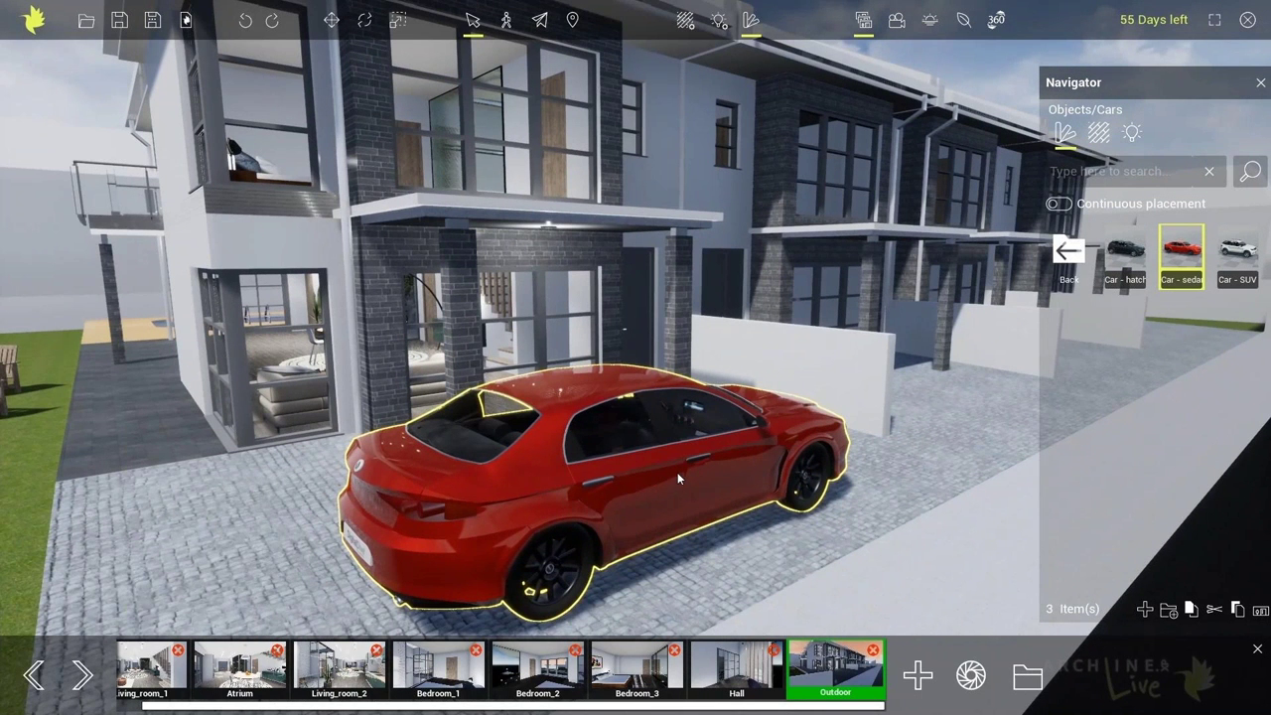
key(e)
drag(658, 469, 583, 479)
middle_drag(718, 483, 722, 476)
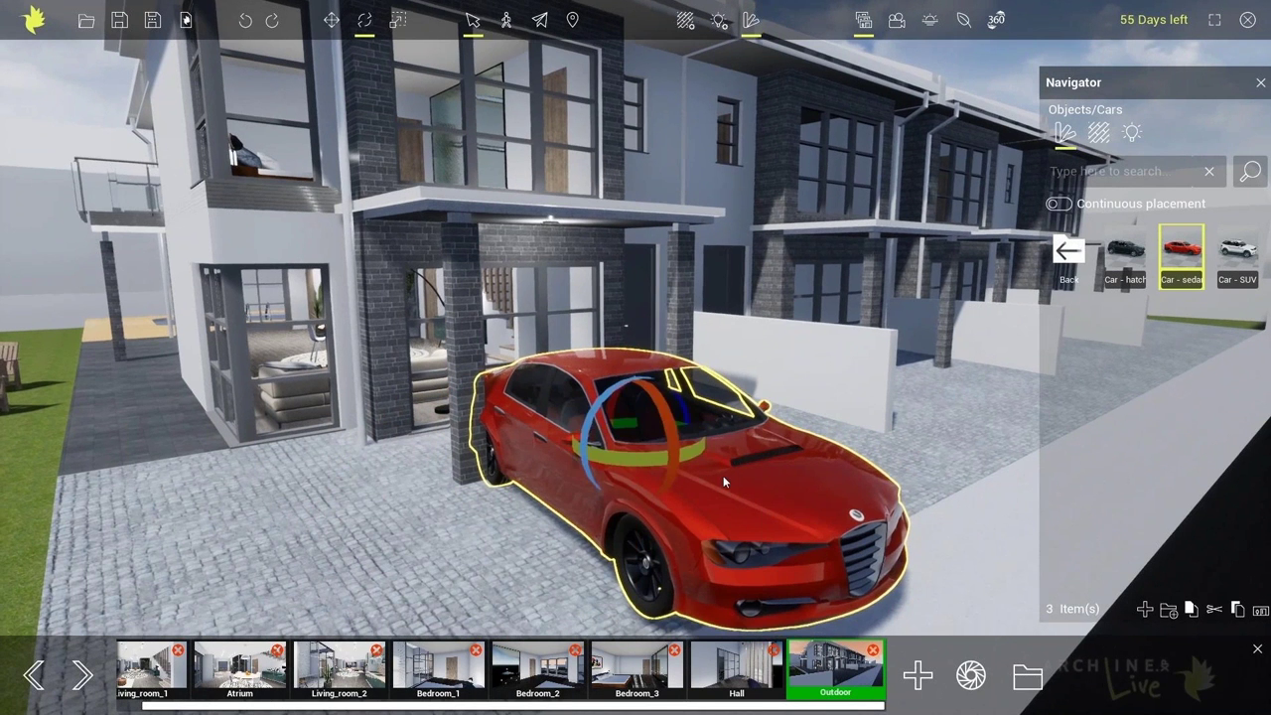
Step: Shift the sedan sideways away from the porch column and check its height above the ground
key(w)
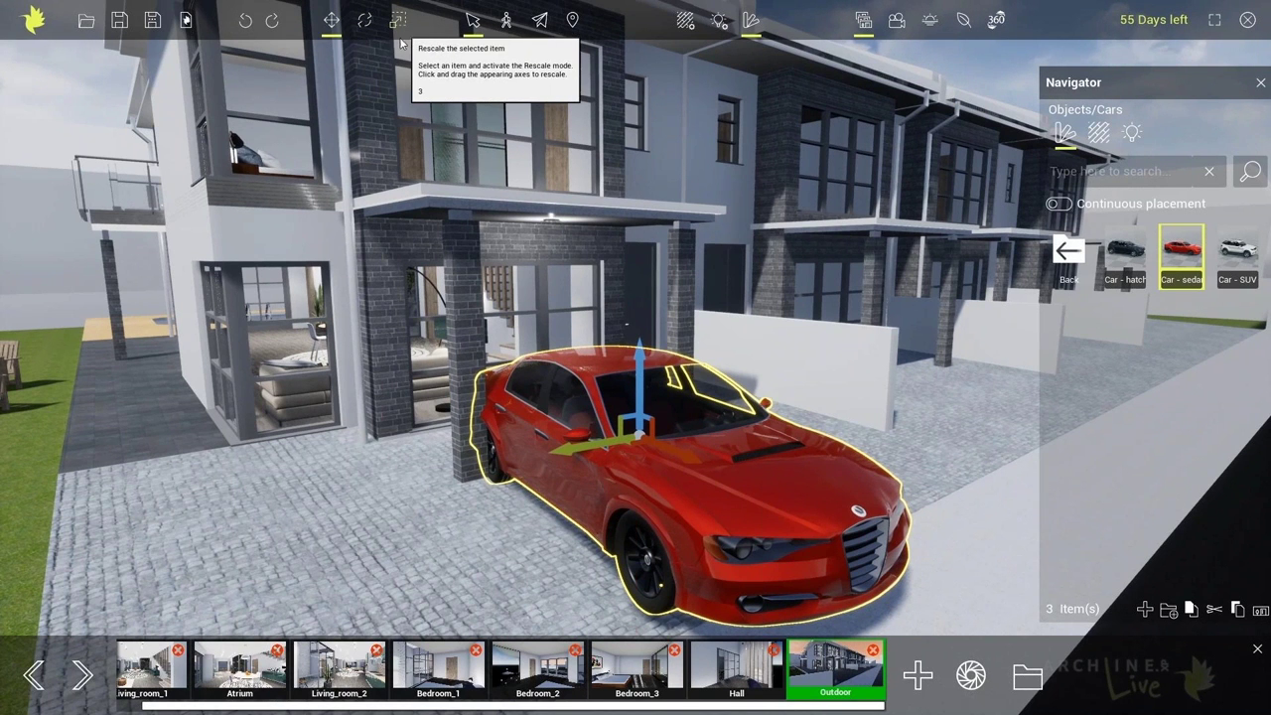
drag(566, 454, 596, 440)
middle_drag(832, 482, 457, 425)
right_drag(457, 425, 618, 370)
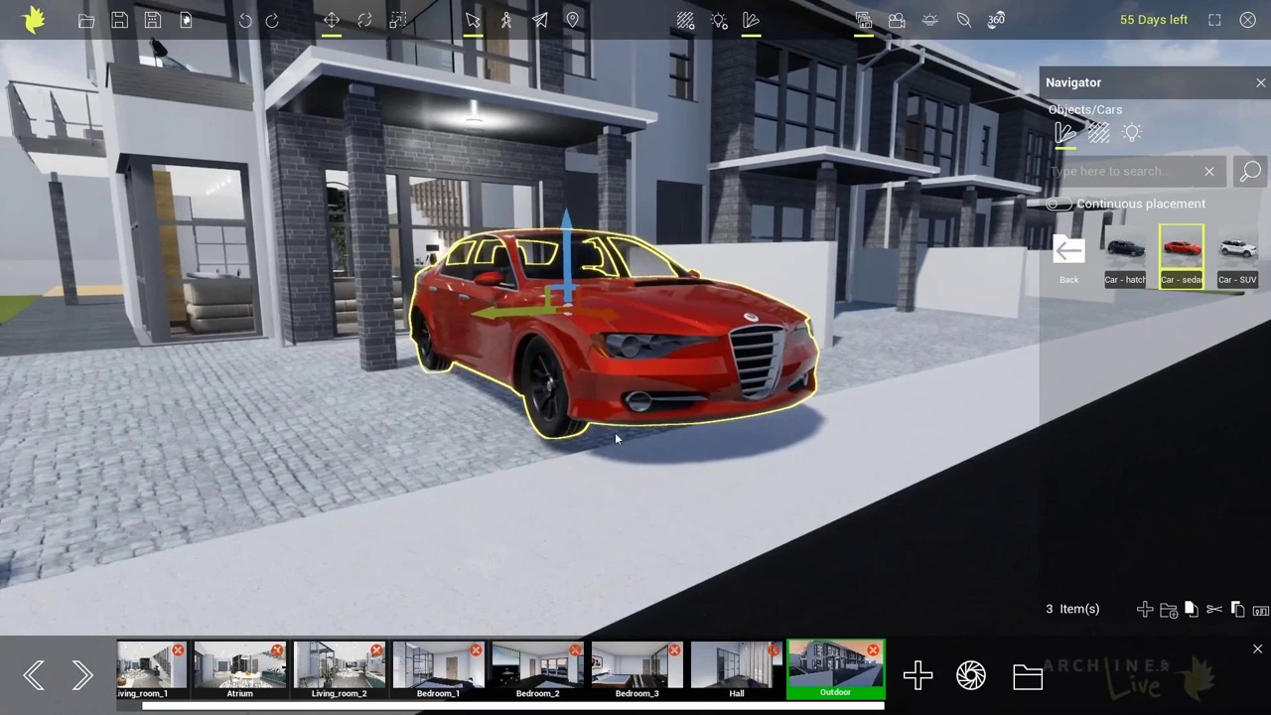
right_drag(615, 432, 633, 412)
Step: Tilt the sedan slightly to follow the driveway's slope and lower it onto the paving
key(e)
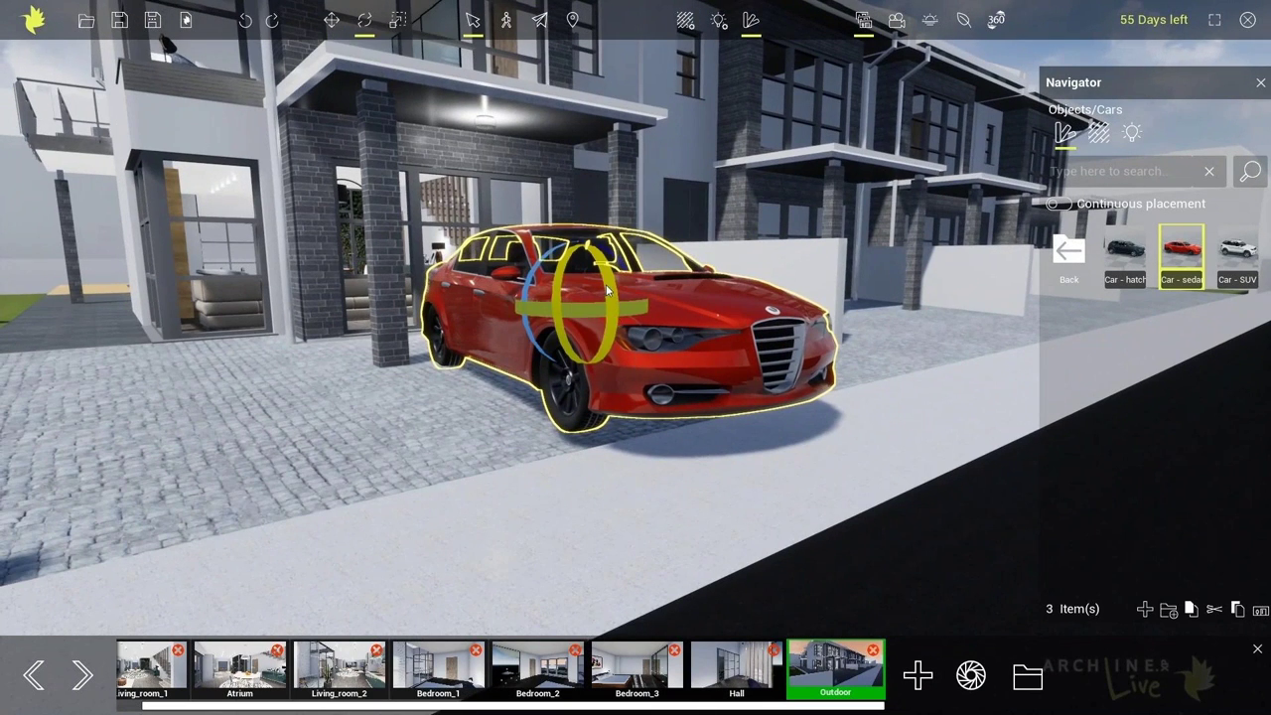
drag(607, 290, 611, 308)
right_drag(700, 312, 617, 238)
key(w)
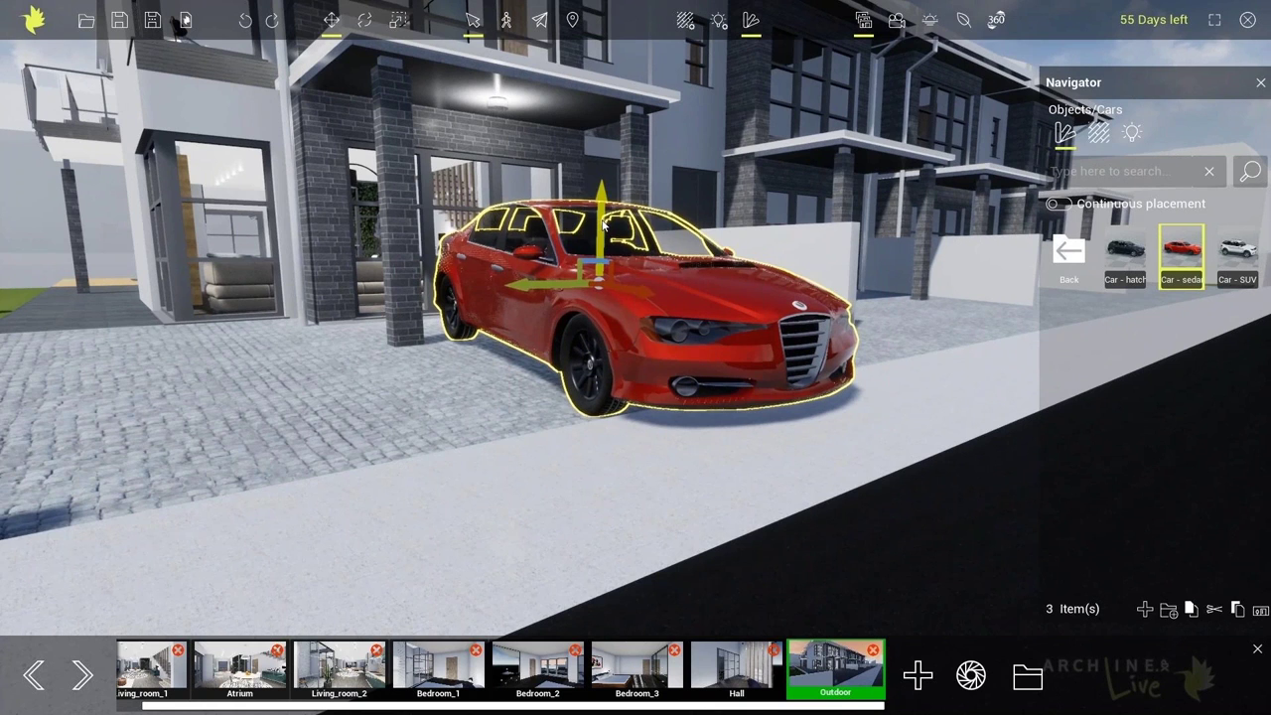
middle_drag(757, 270, 650, 435)
scroll(701, 368, down, 2)
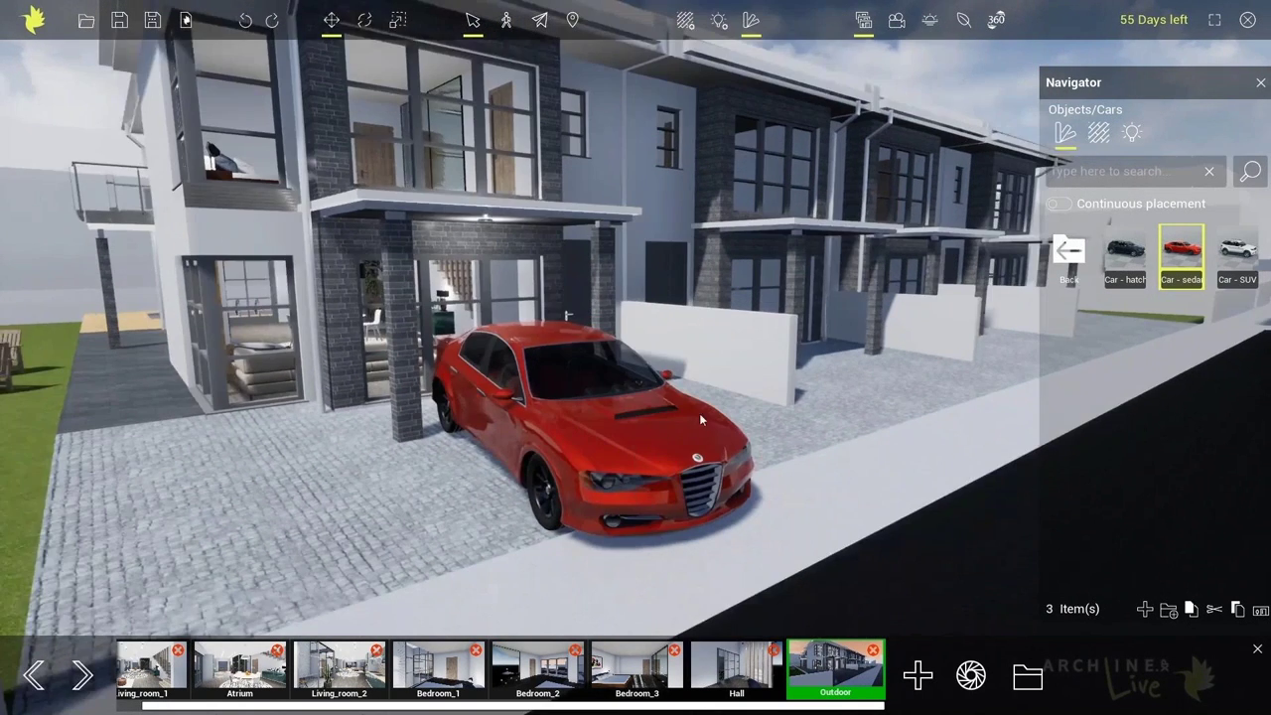
Step: Place the suited walking man from the Humans objects on the cobblestone driveway beside the red sedan
click(1067, 250)
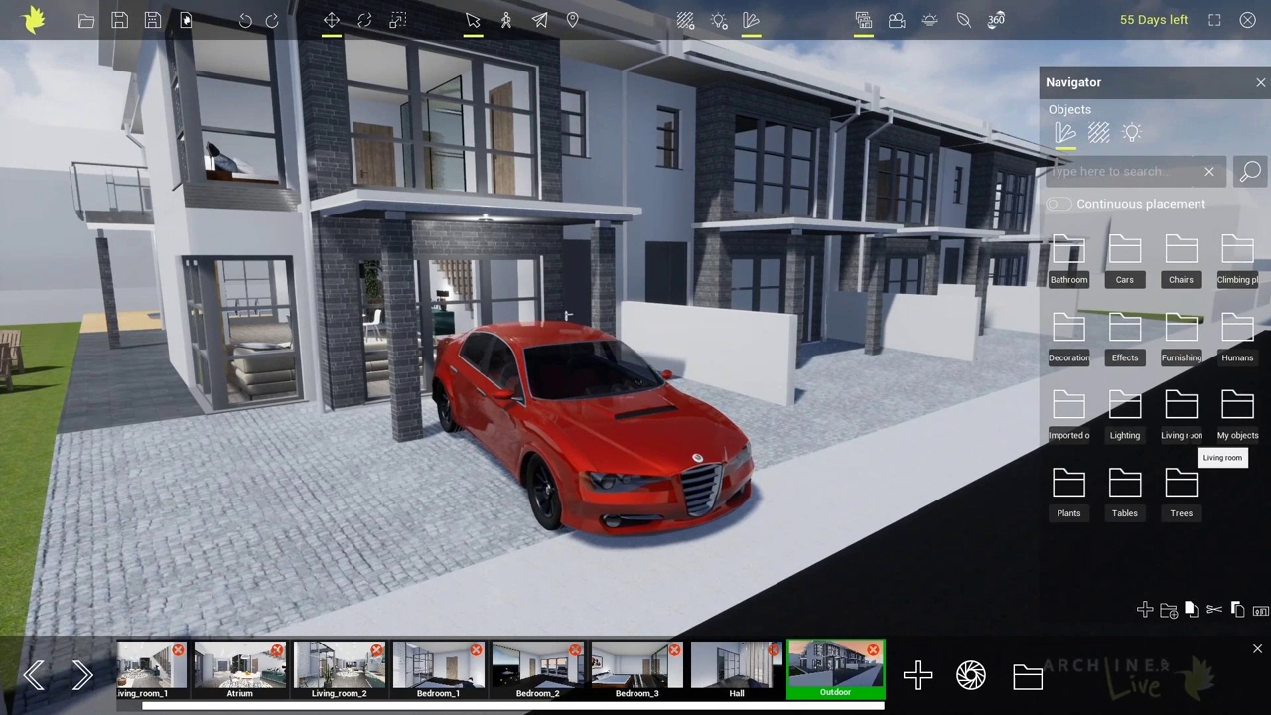
click(1231, 336)
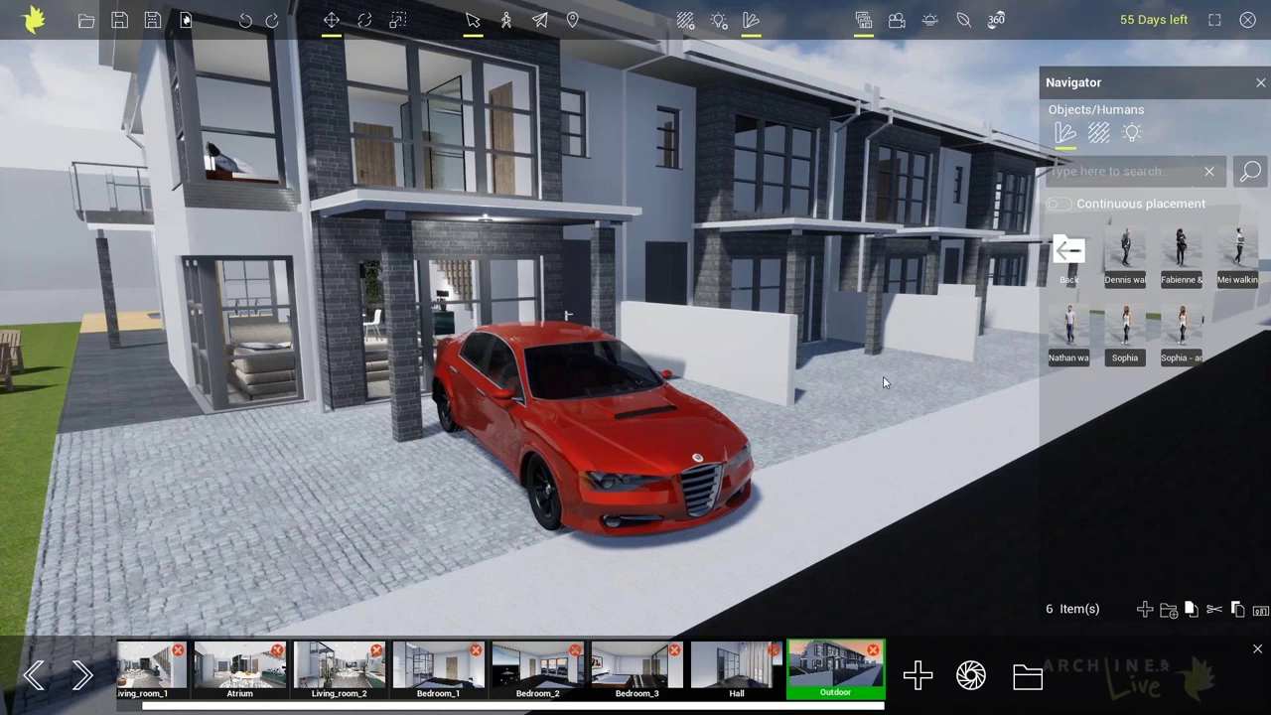
middle_drag(886, 382, 887, 359)
mouse_move(1141, 252)
drag(1140, 253, 391, 470)
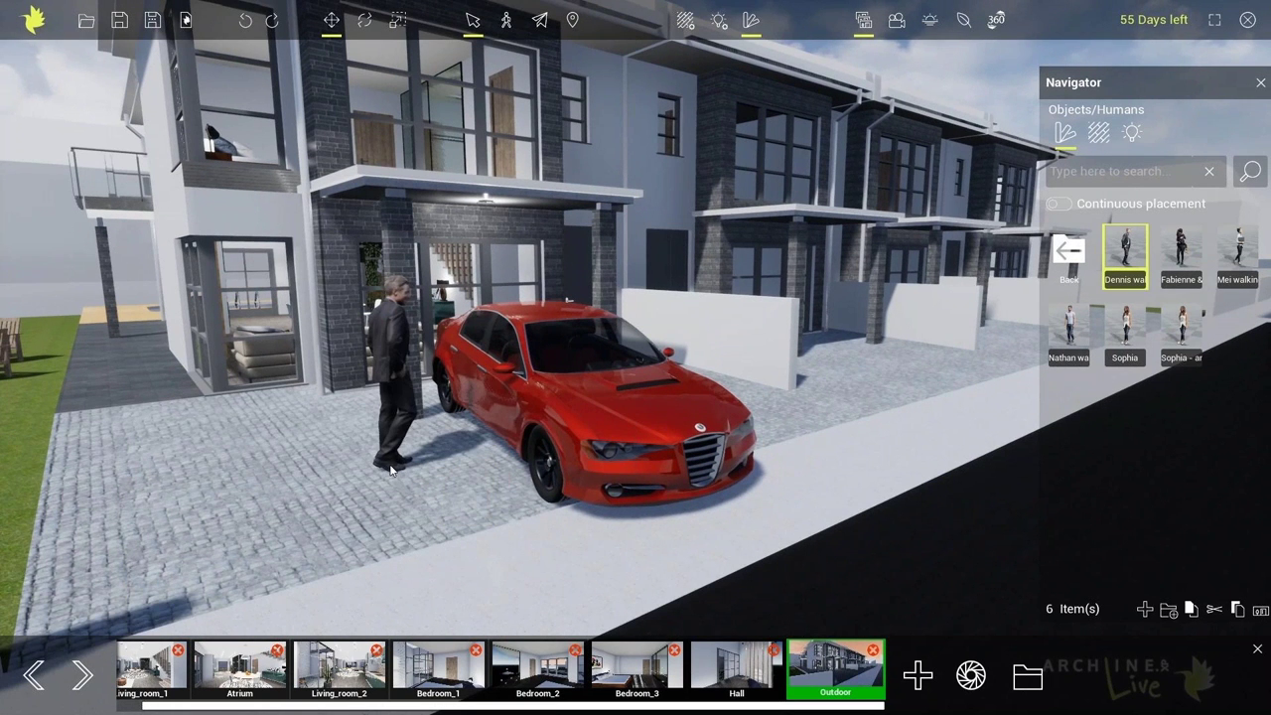
Step: Select the suited man and rotate him about his vertical axis so he faces more towards the road
click(393, 469)
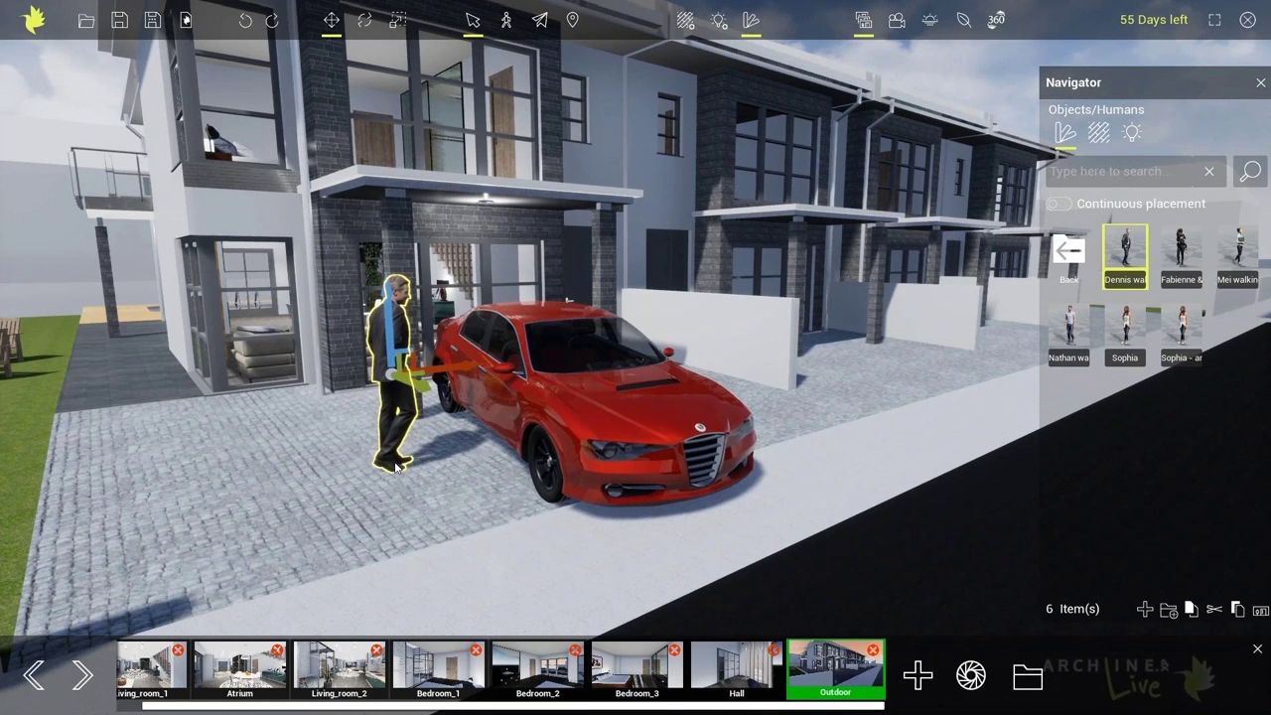
key(e)
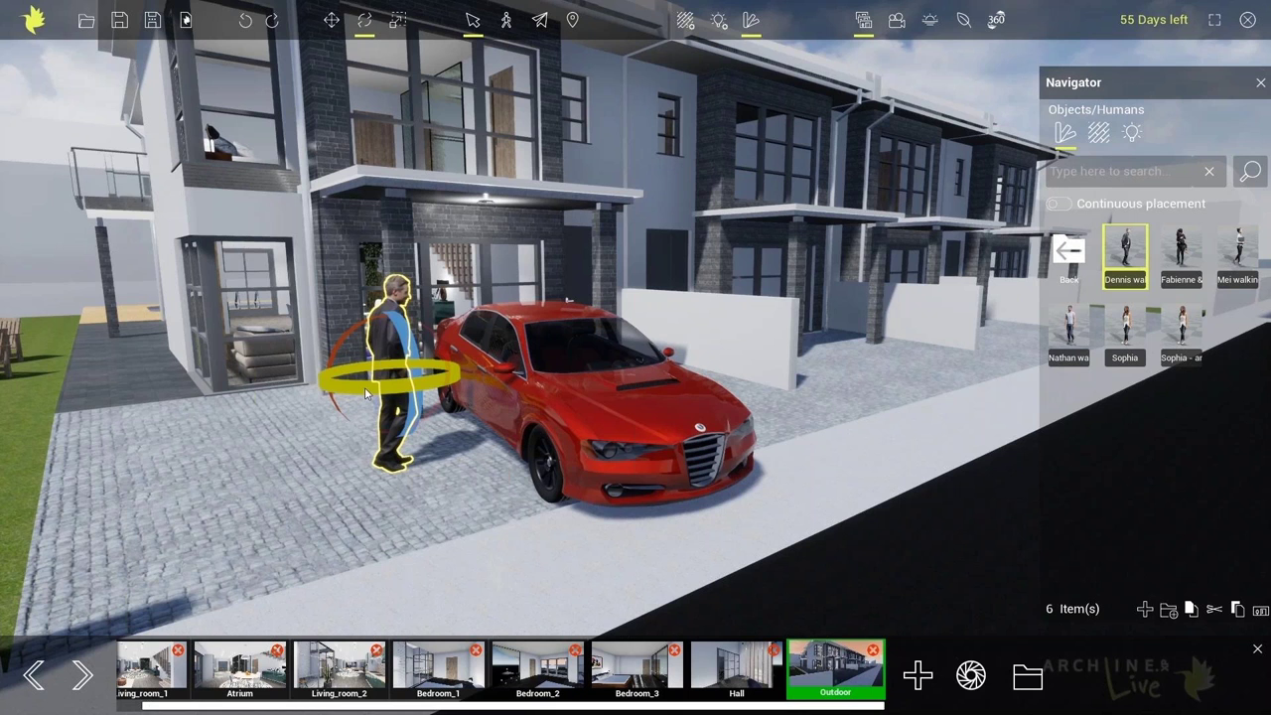
drag(347, 395, 344, 395)
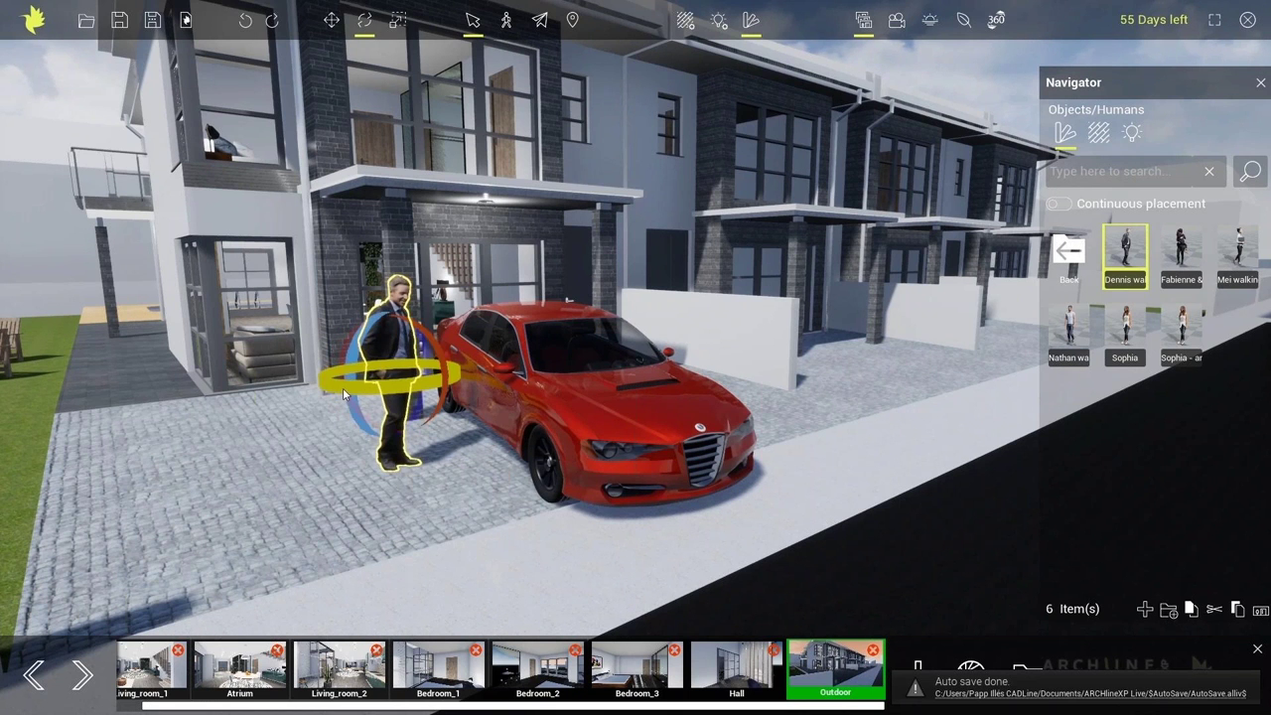
click(280, 463)
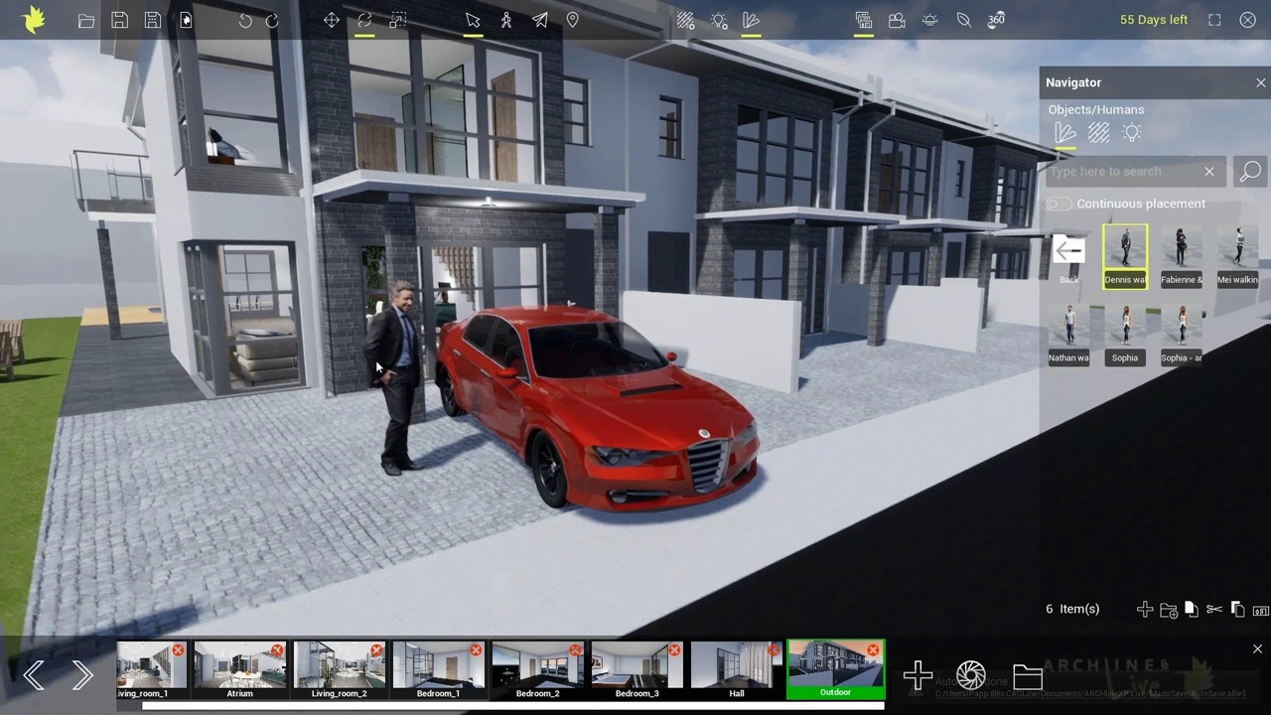
Step: Go to the Atrium view and place the animated woman from the Humans objects on the floor beside the dining table
click(268, 660)
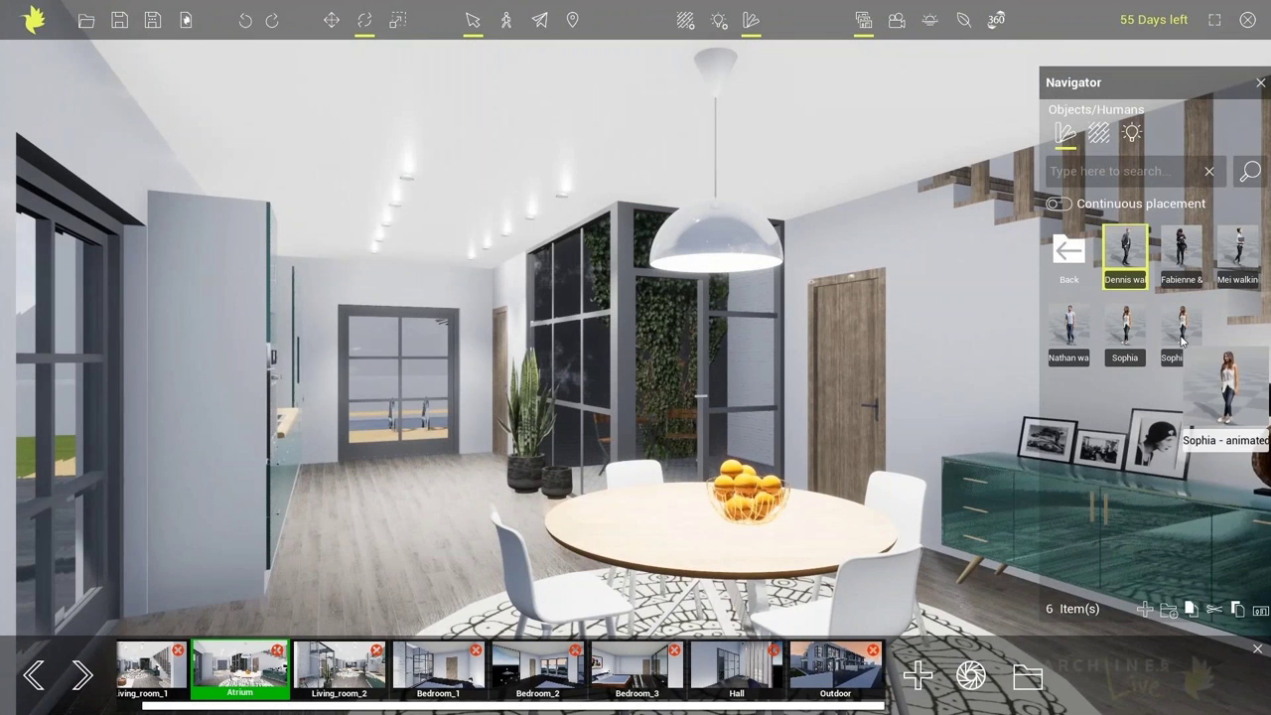
drag(1180, 333, 411, 574)
middle_drag(424, 547, 358, 553)
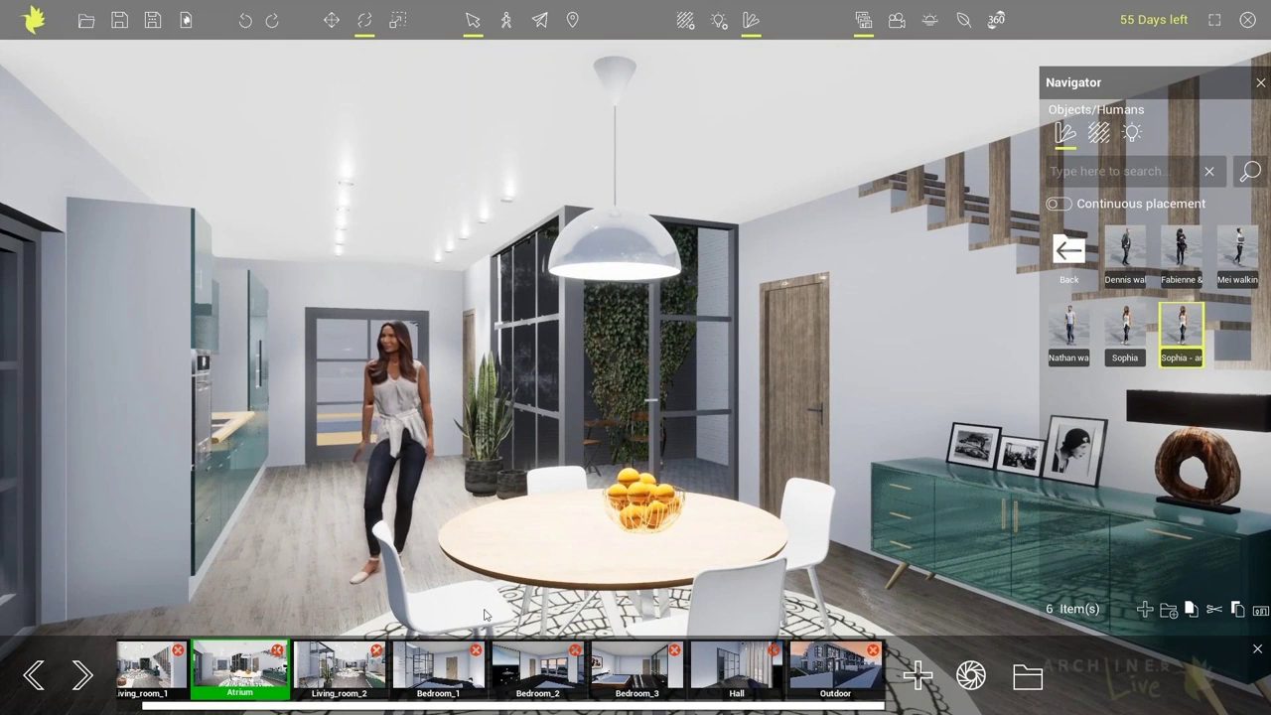
Step: Return to the Outdoor view and place a small Acacia confusa from the Trees objects on the paving beyond the sedan
click(844, 663)
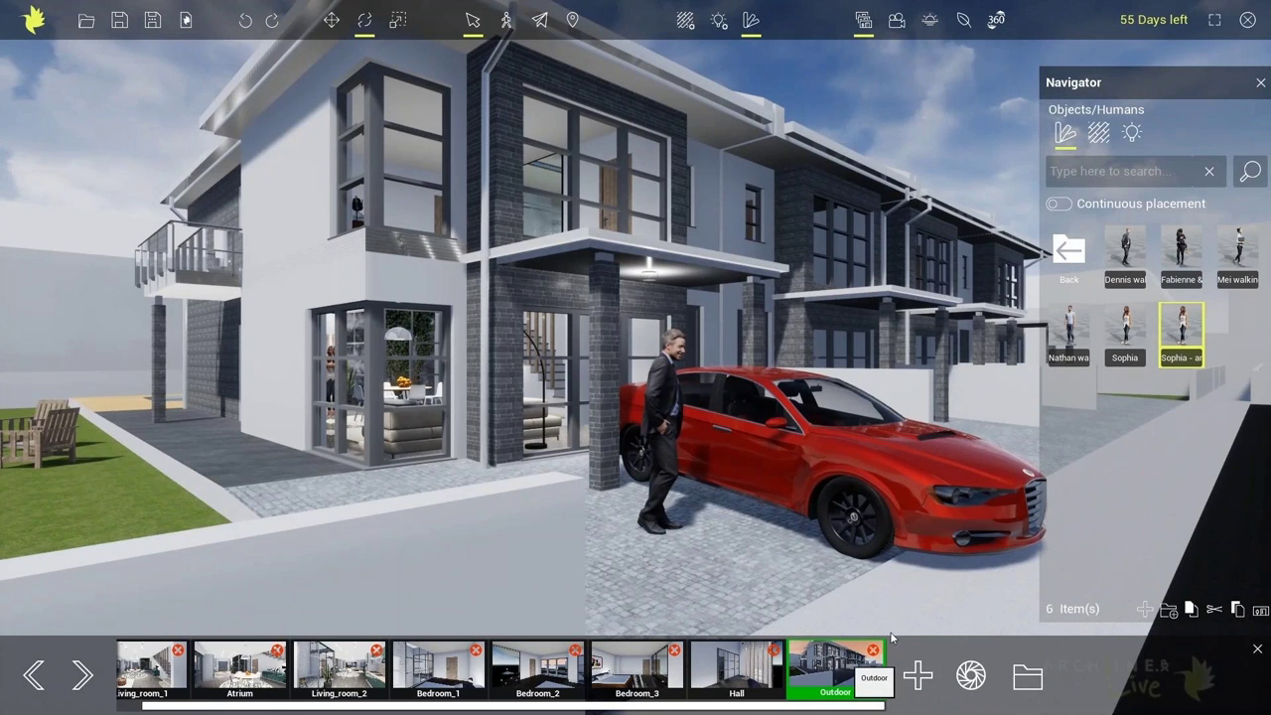
middle_drag(953, 513, 745, 522)
scroll(756, 474, down, 3)
middle_drag(757, 475, 684, 489)
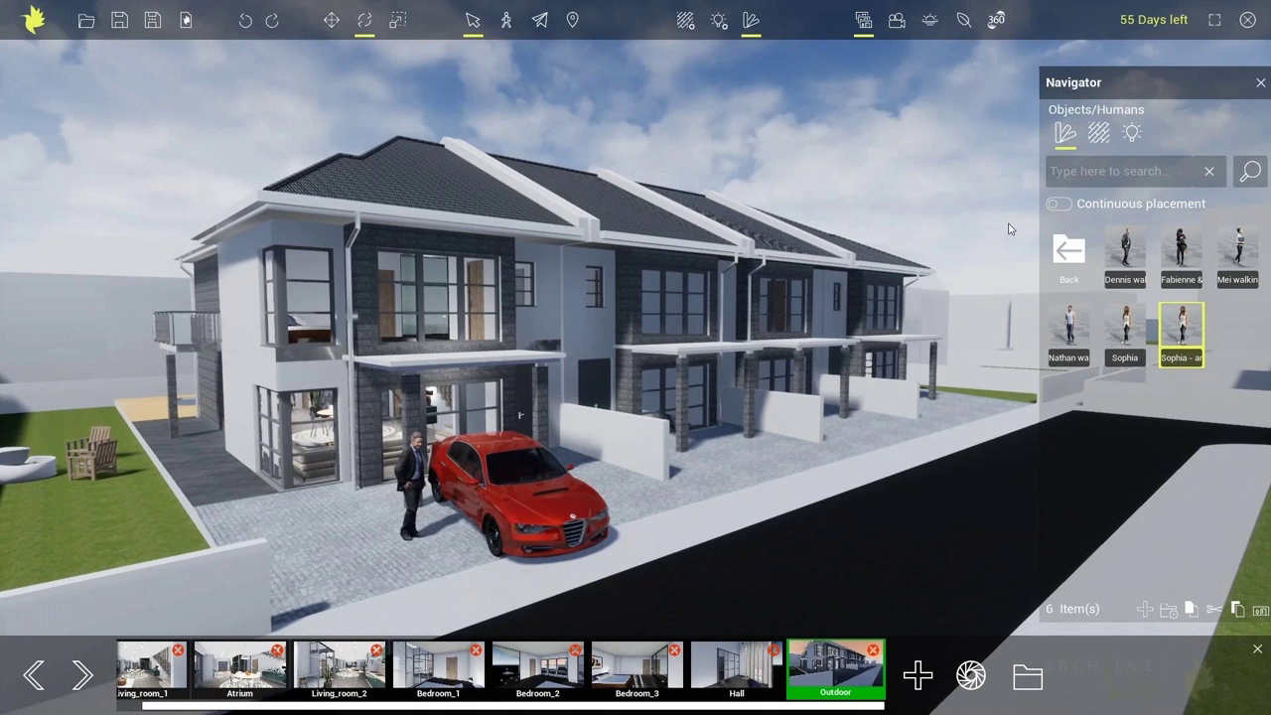
click(1070, 253)
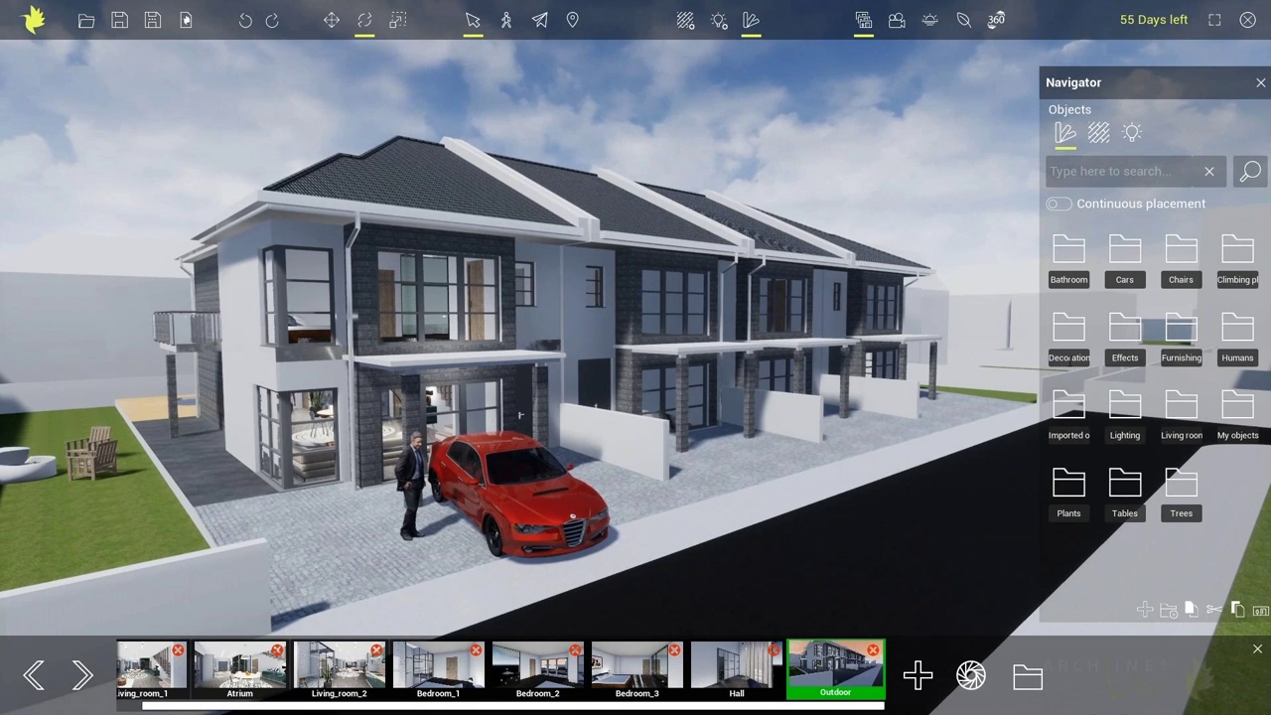
click(1180, 483)
click(1125, 260)
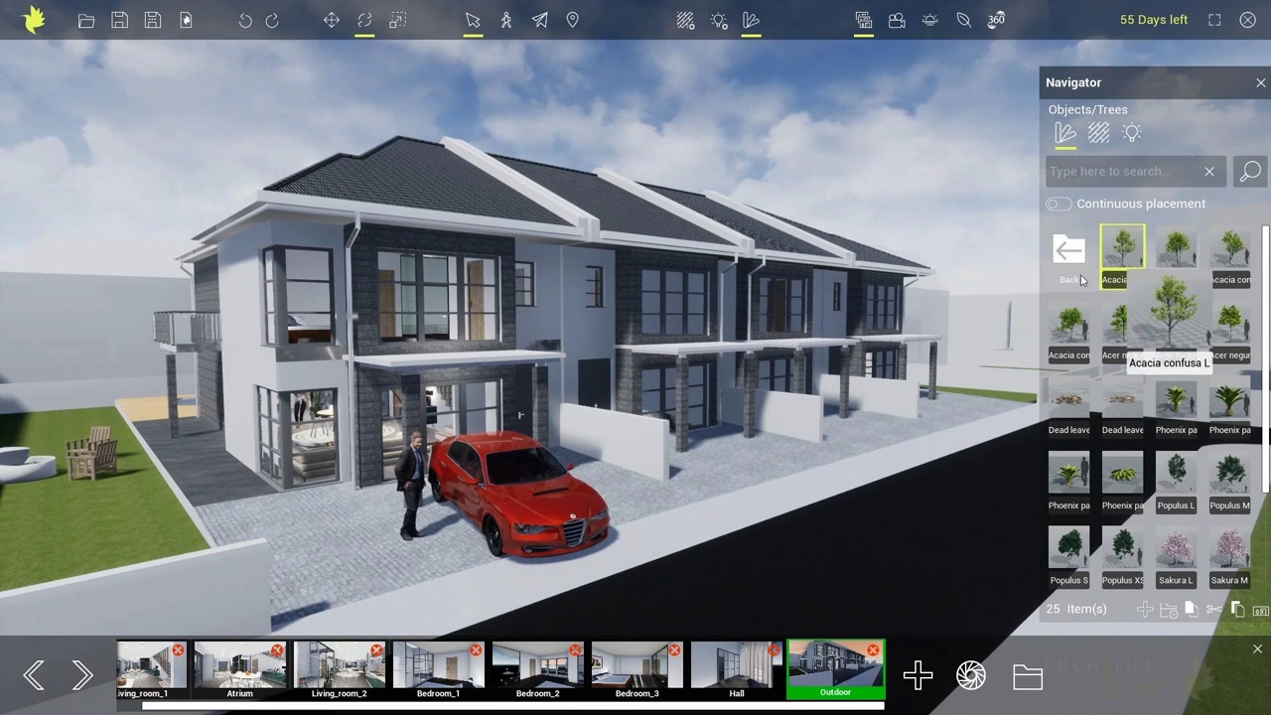
middle_drag(942, 367, 933, 377)
drag(1068, 331, 670, 514)
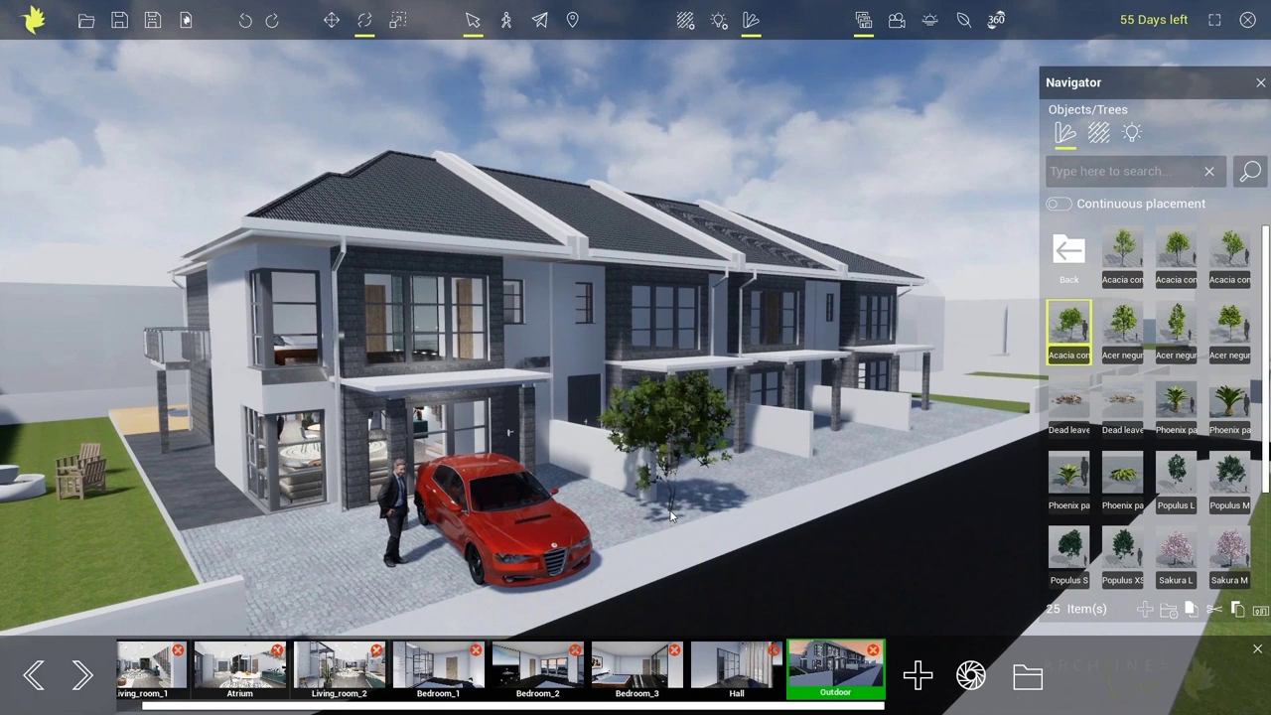
Step: Enable continuous placement and add two more Acacia confusa trees in front of the neighbouring terraced units
click(1060, 205)
click(823, 464)
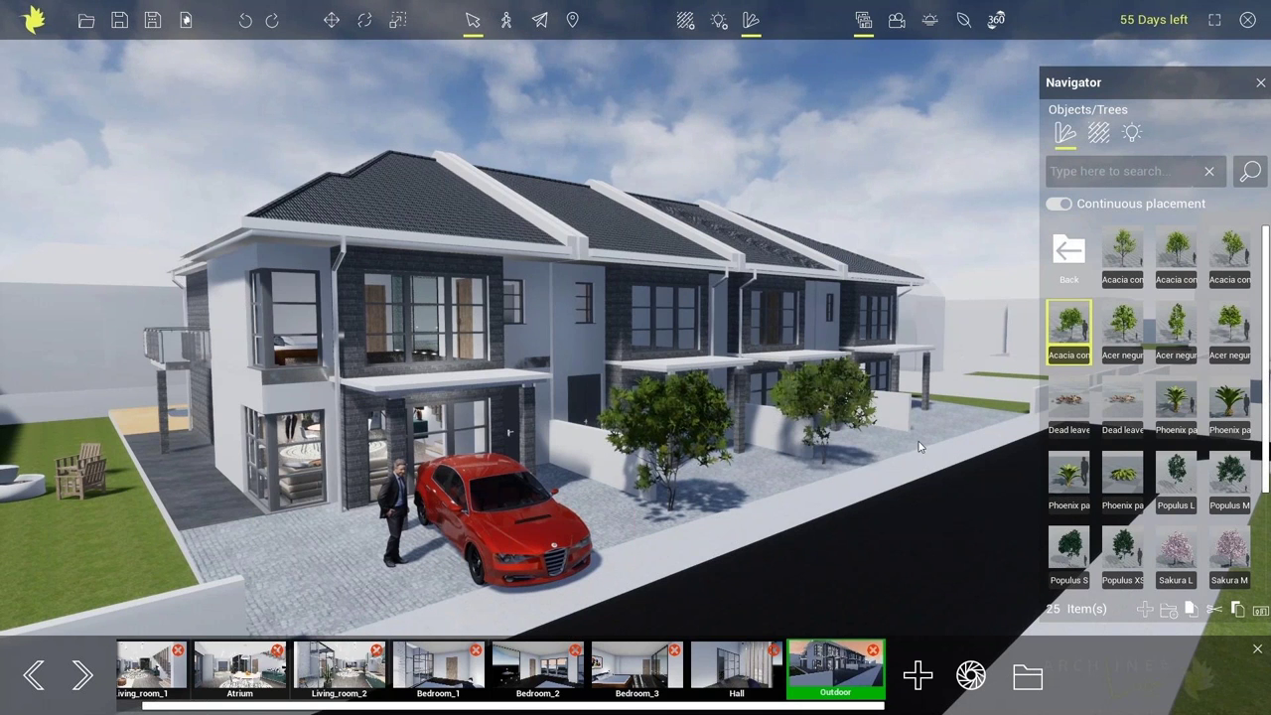
click(924, 436)
Step: Plant three more Acacia confusa trees on the neighbouring plot beyond the white garden wall
right_drag(611, 496, 576, 464)
mouse_move(576, 464)
mouse_down()
mouse_move(541, 497)
mouse_move(488, 479)
mouse_up()
click(226, 359)
click(303, 399)
click(514, 308)
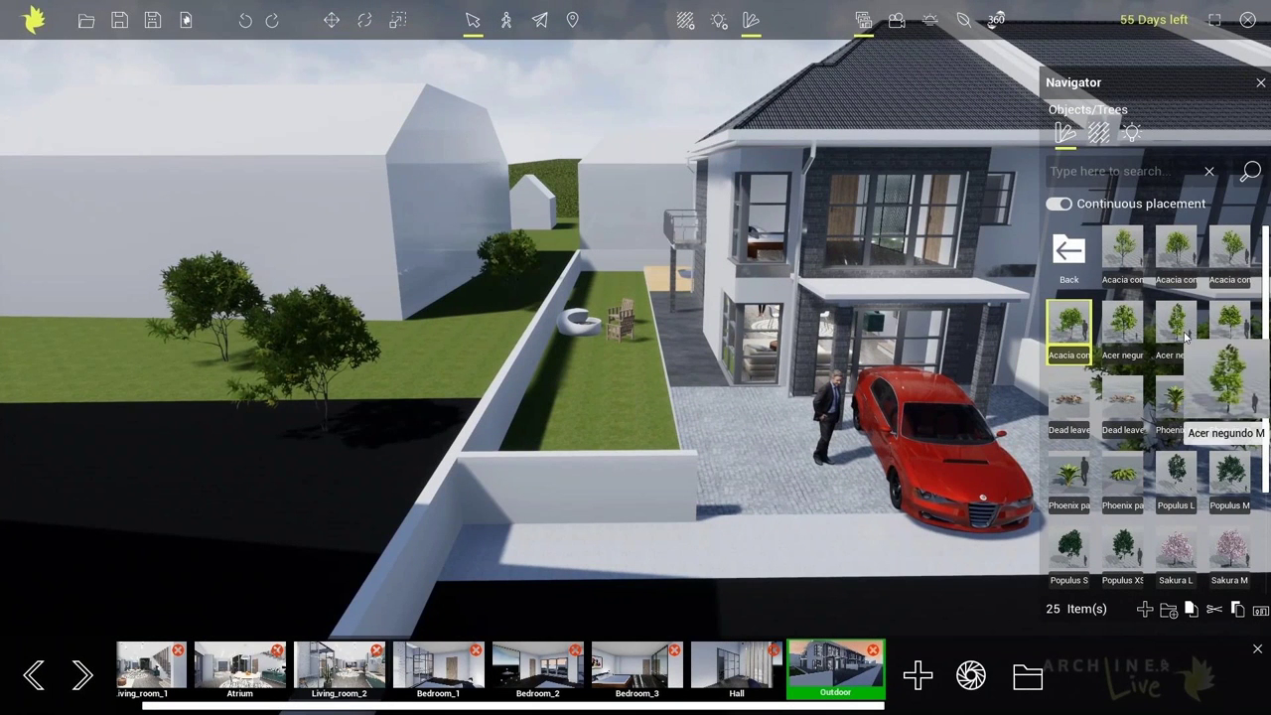
Step: Plant three Acer negundo M trees, two beyond the garden wall and one at the far end of the garden
click(1185, 338)
click(553, 238)
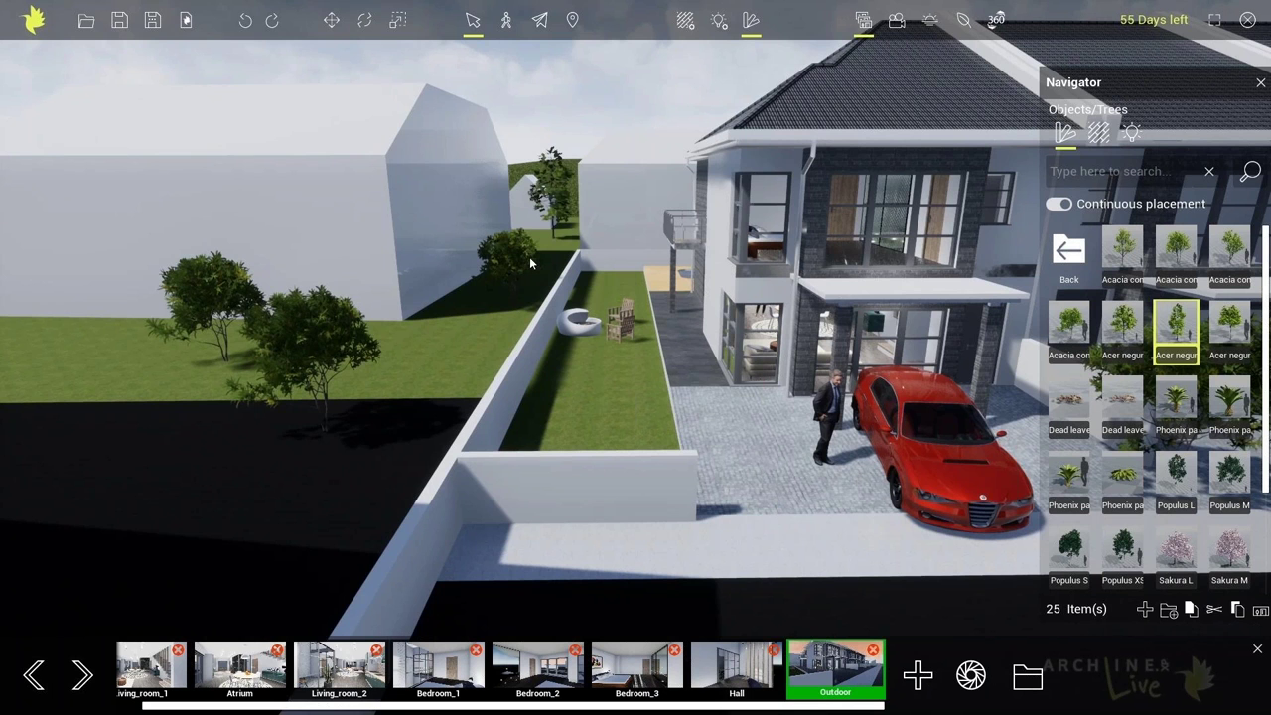
click(486, 295)
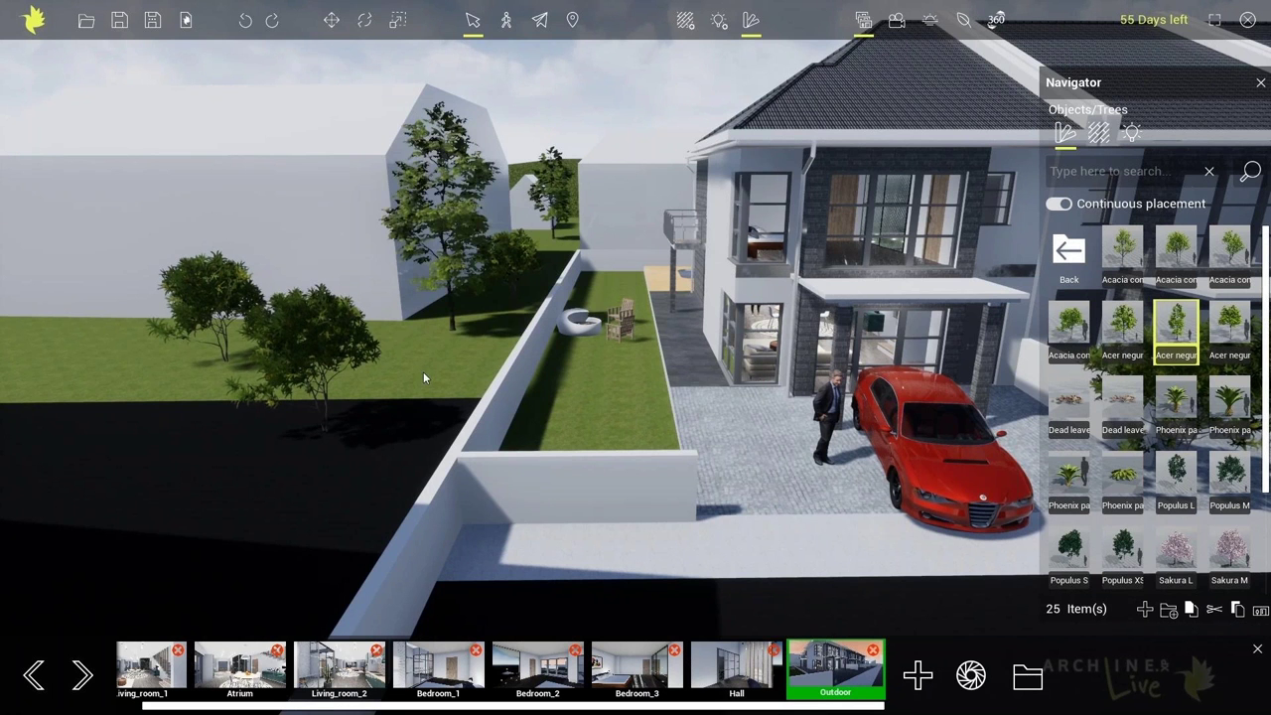
click(604, 283)
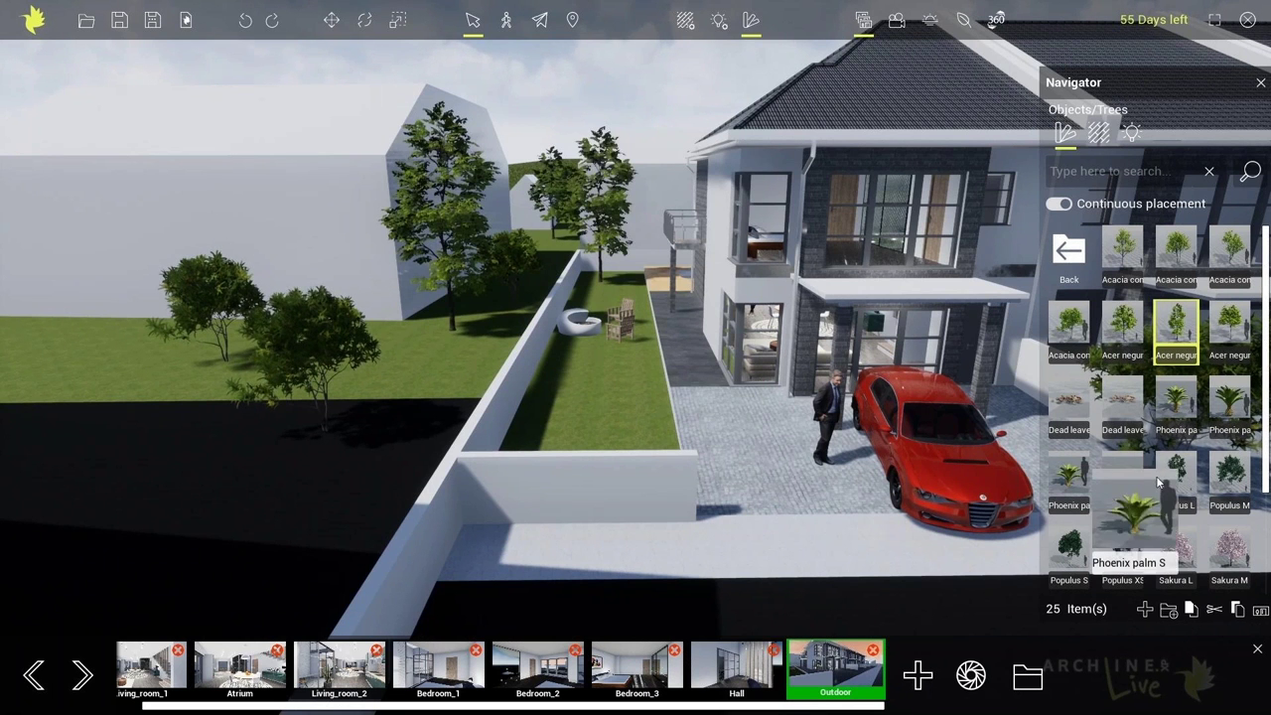
Step: Plant a Sakura M tree on the garden lawn near the front wall
click(1183, 560)
click(1228, 557)
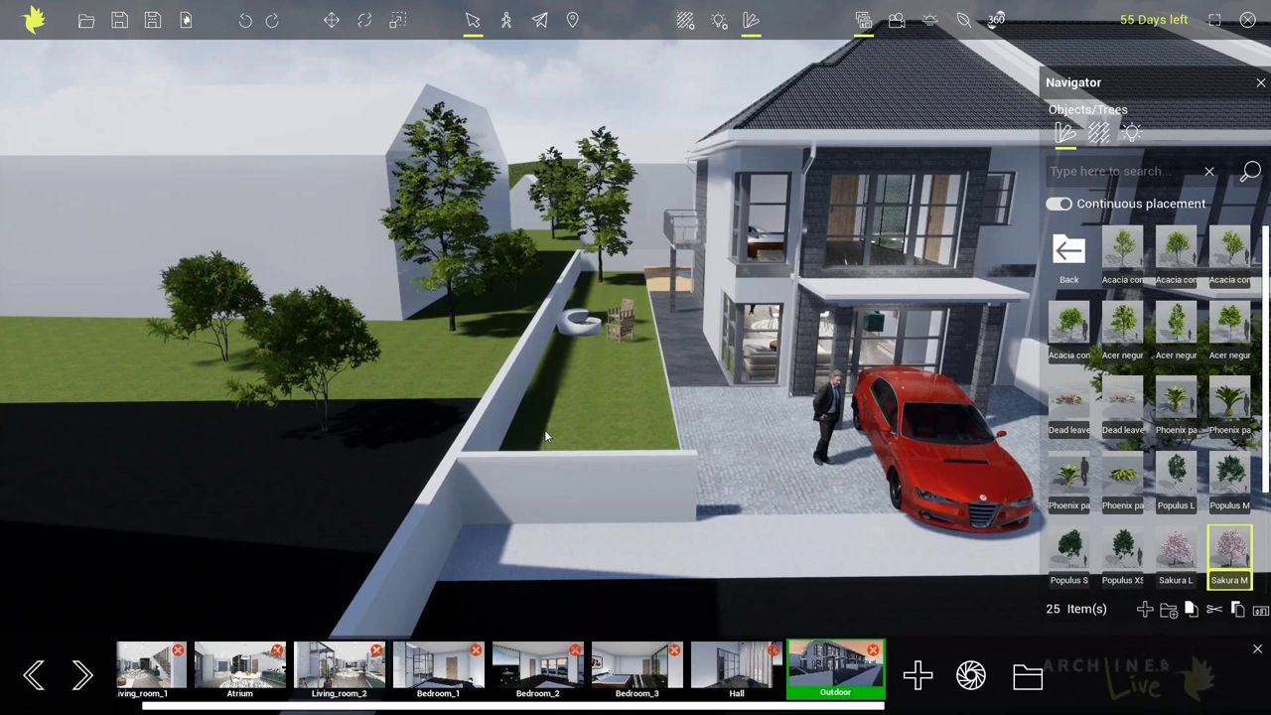
click(545, 433)
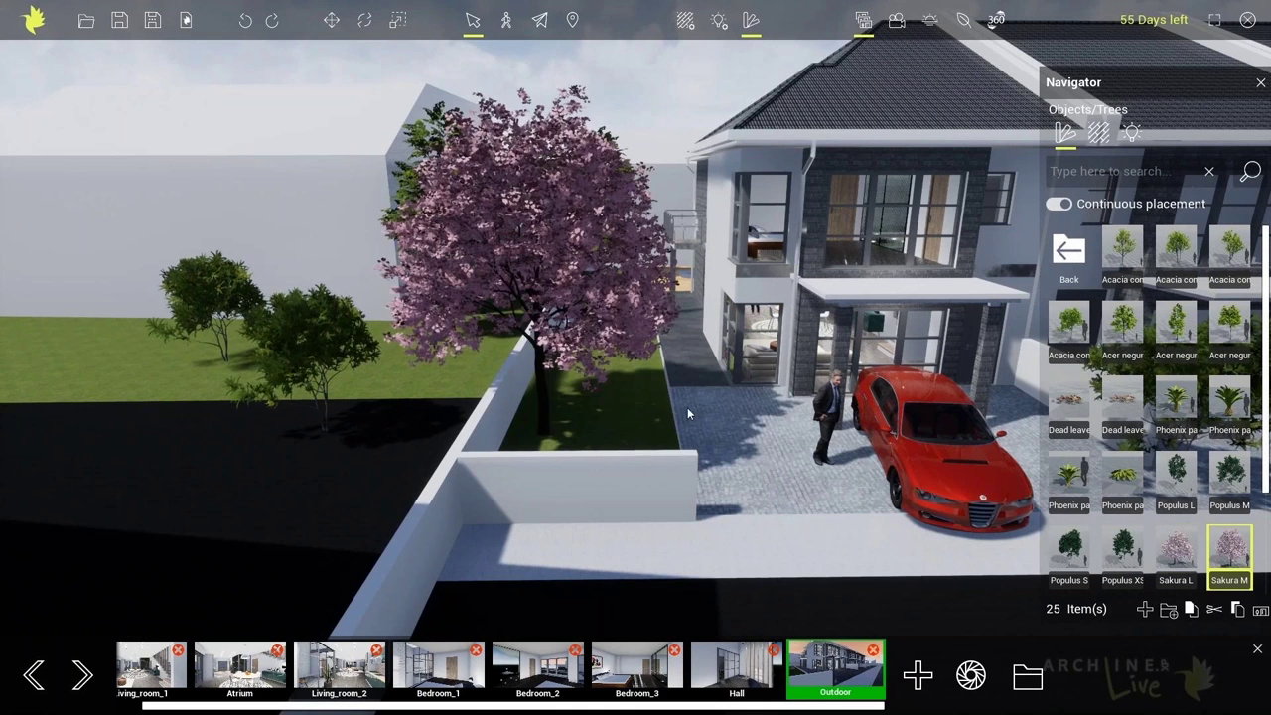
Step: Start vegetation painting, choose the Bushes brush and paint a strip of bushes on the lawn across the road
middle_drag(687, 407, 271, 309)
right_drag(271, 307, 676, 461)
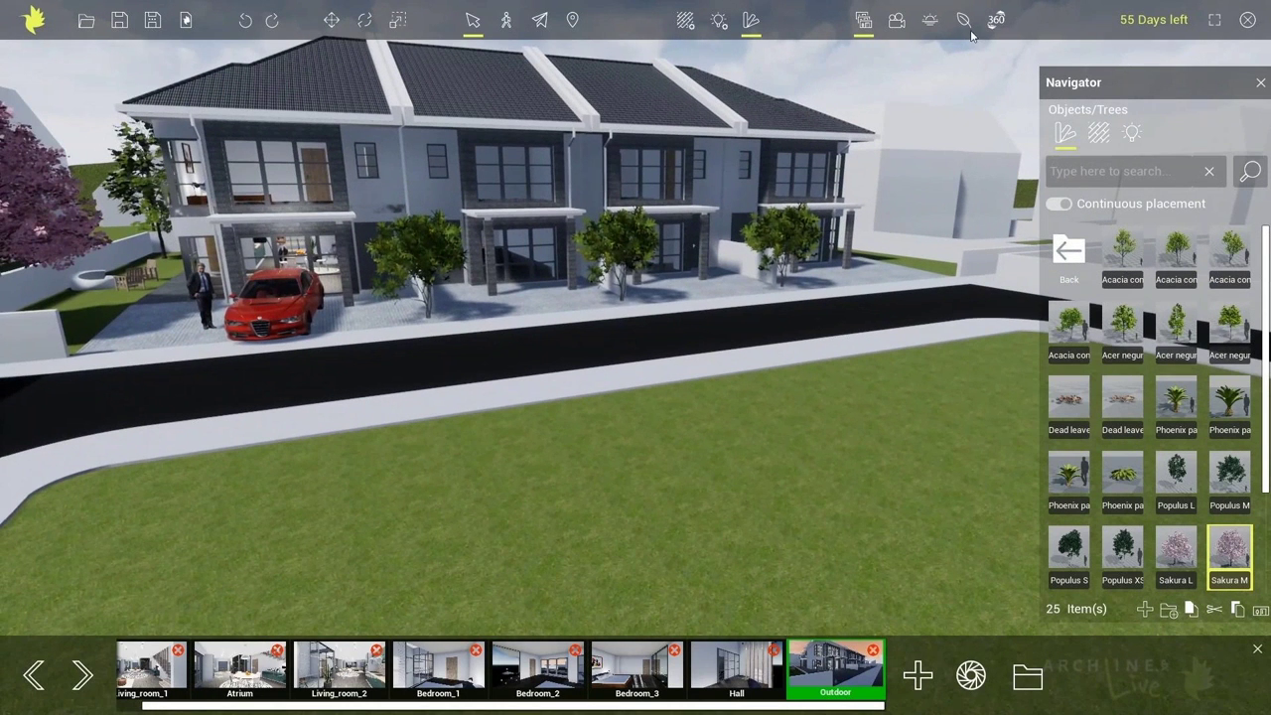
click(960, 34)
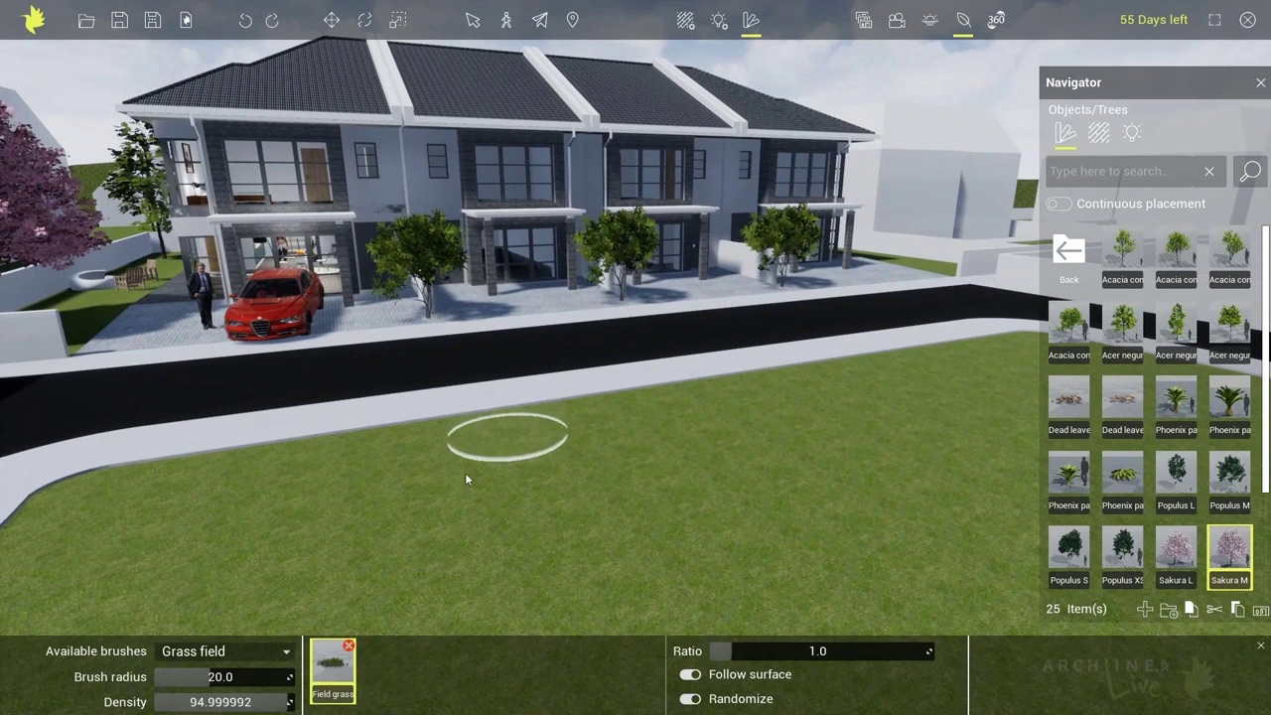
click(243, 652)
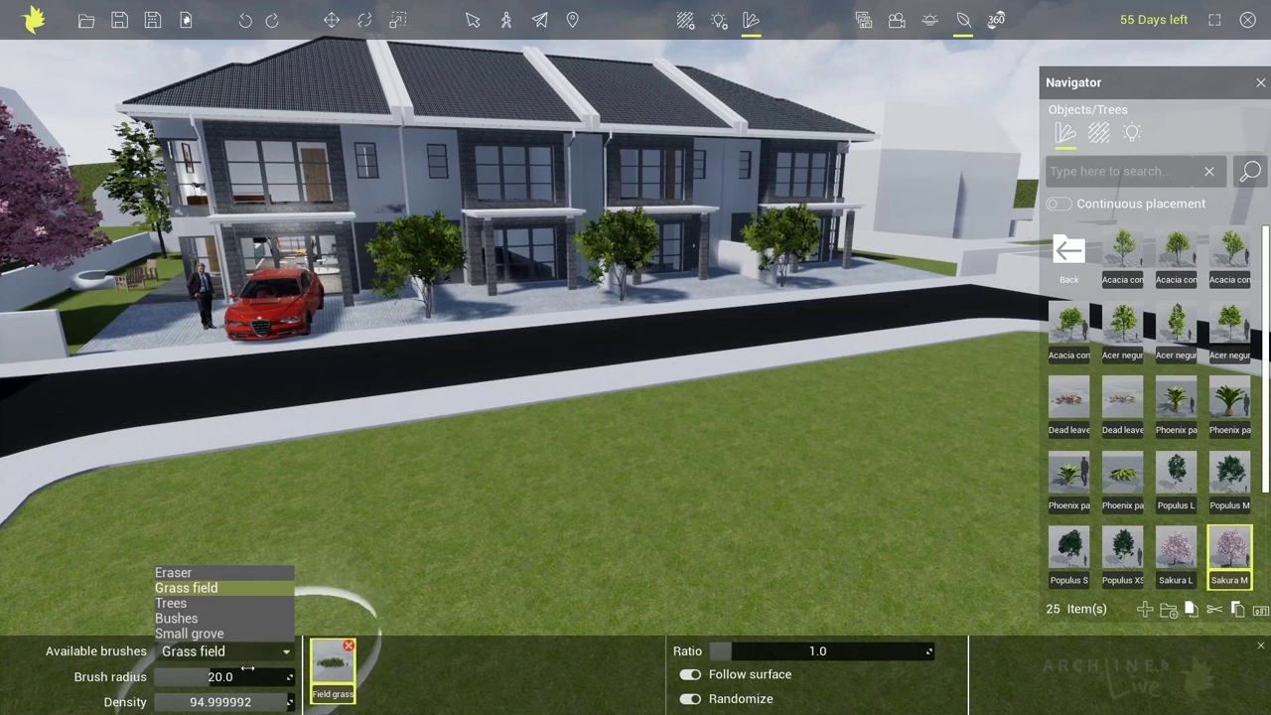
click(190, 633)
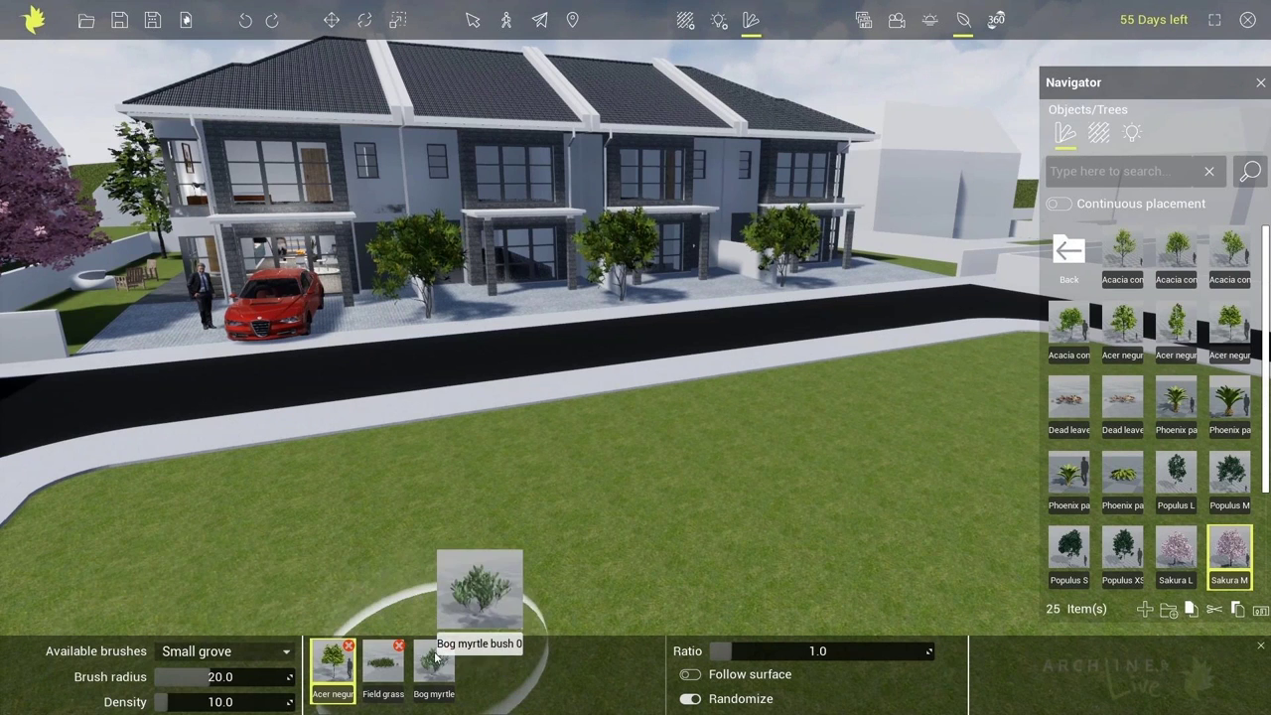
click(287, 651)
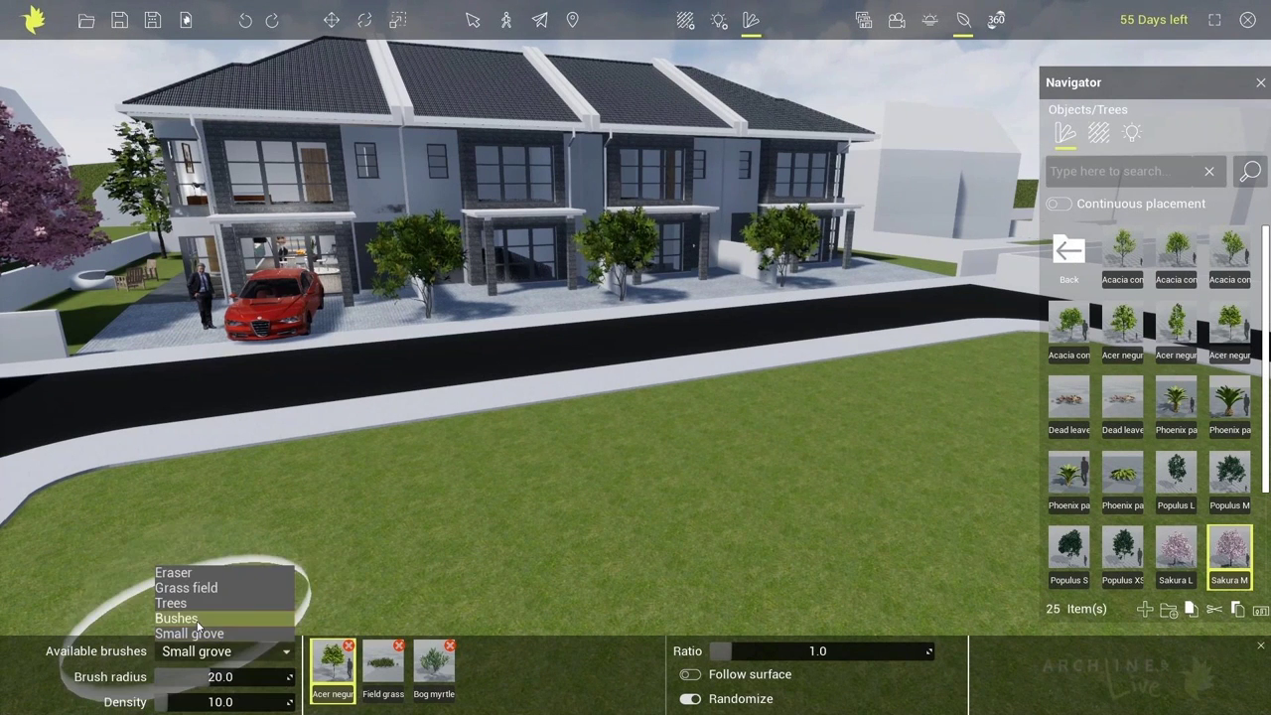
click(198, 619)
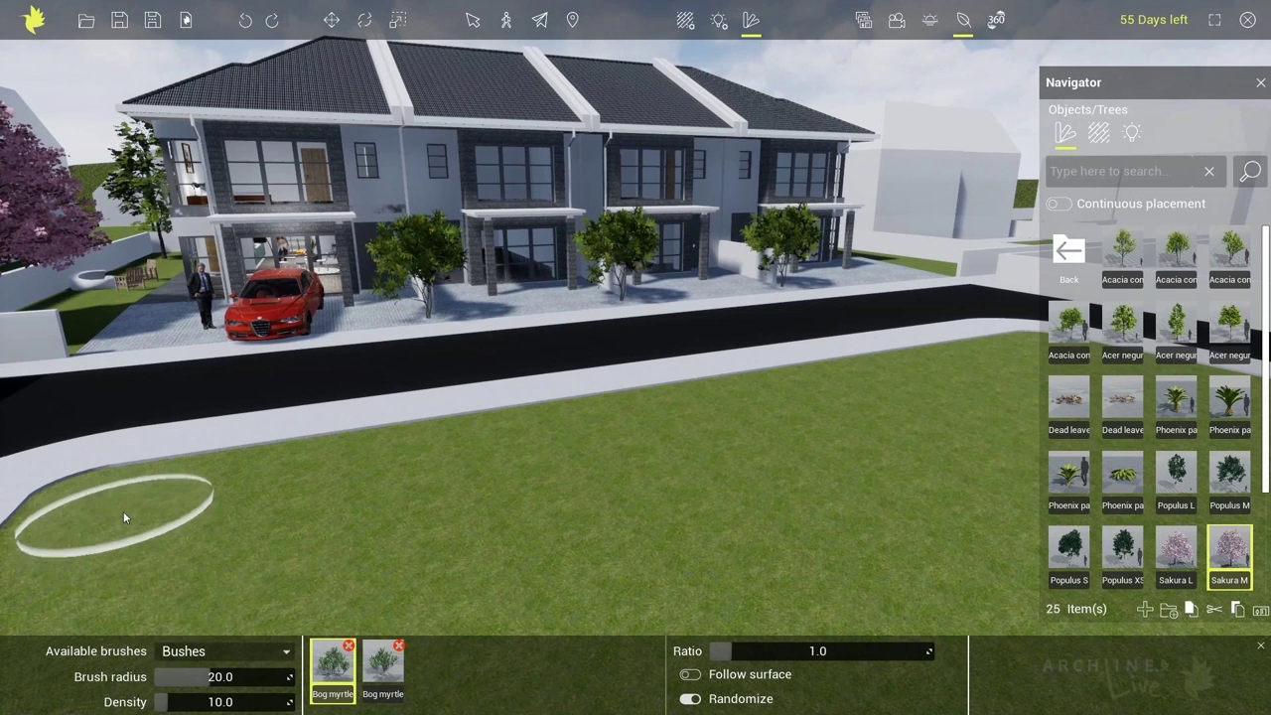
mouse_move(123, 514)
mouse_down()
mouse_move(921, 388)
mouse_move(539, 487)
mouse_up()
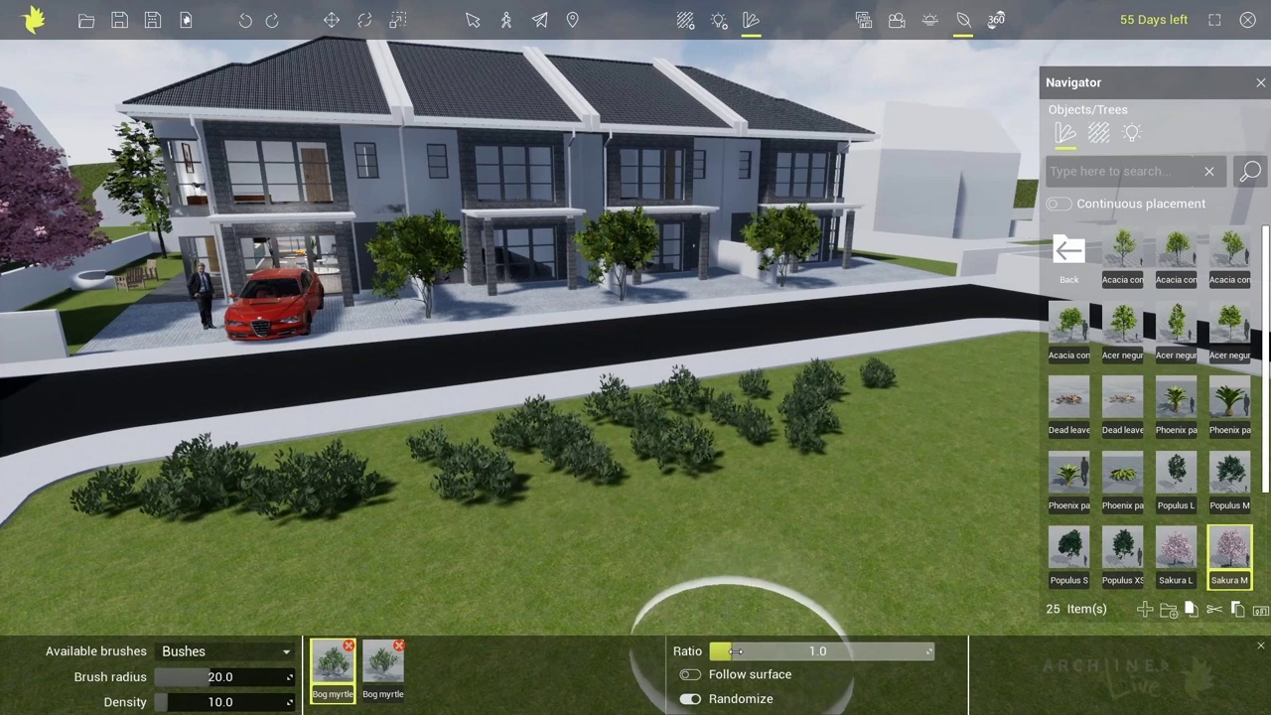
Step: Set the bush ratio to 3.0 and the brush radius to 33.0, and paint a second band of bushes across the lawn
drag(735, 650, 797, 650)
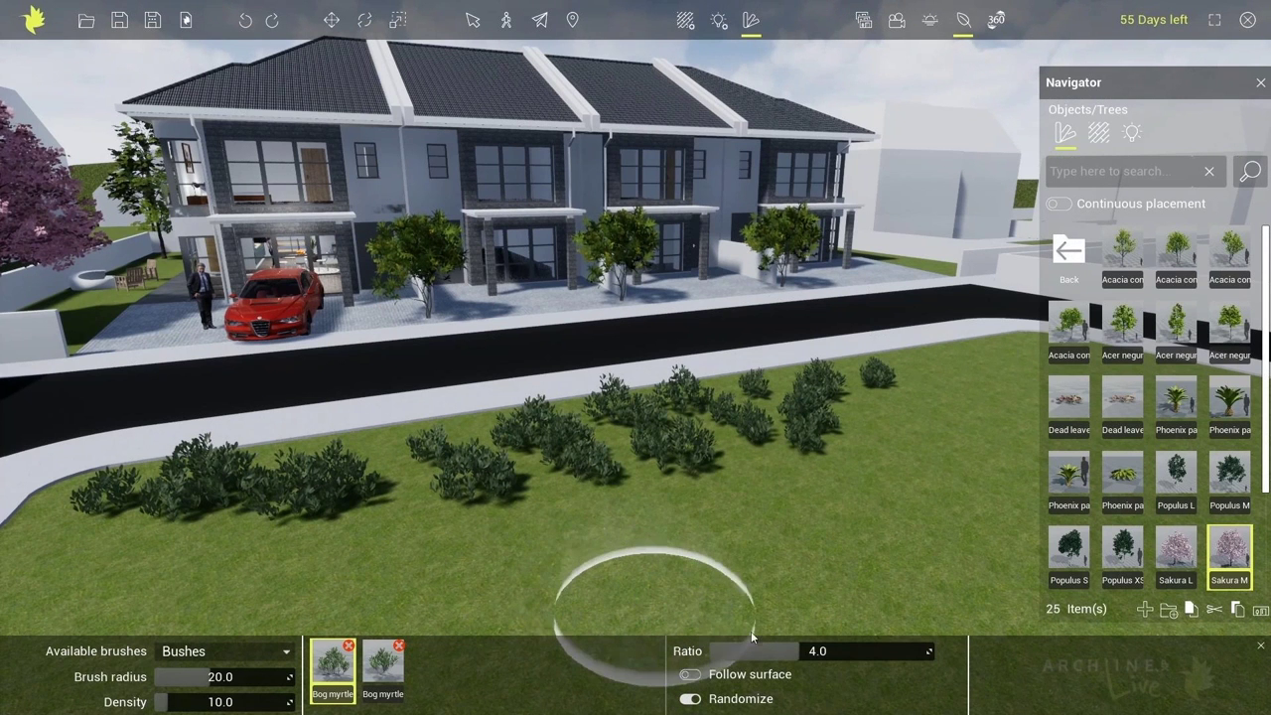
drag(794, 650, 779, 650)
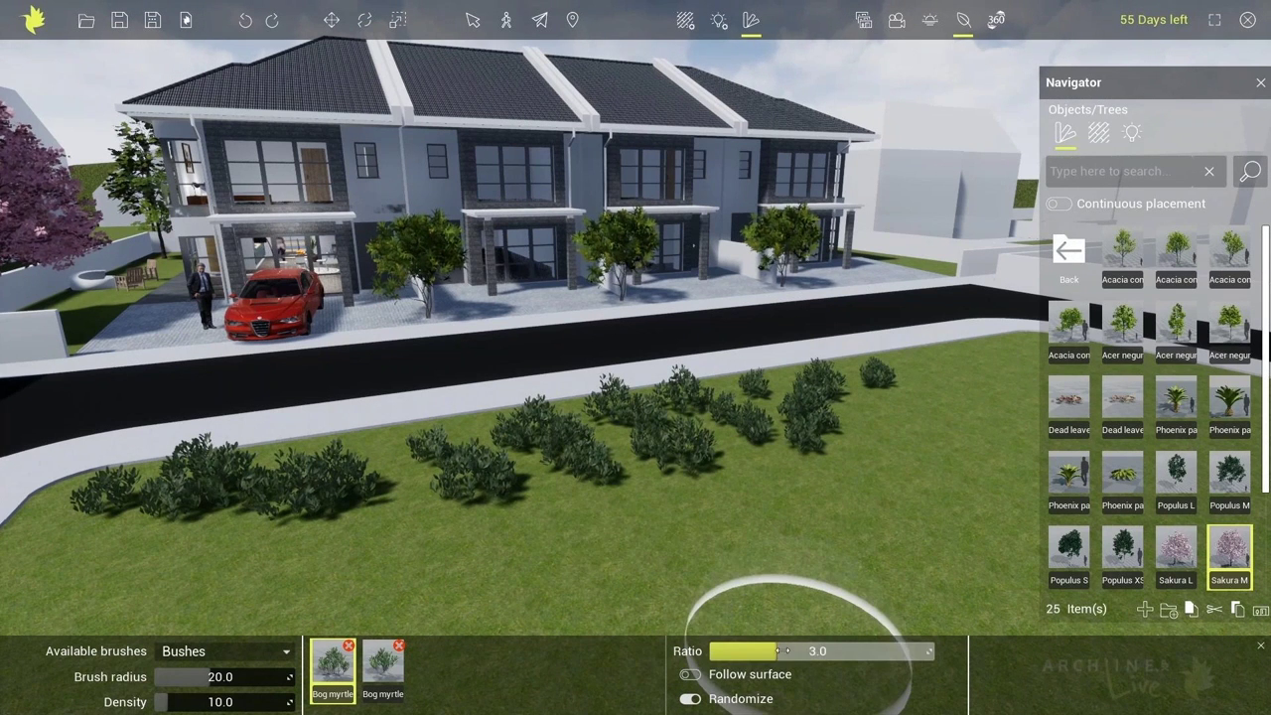
drag(198, 676, 248, 676)
mouse_move(276, 601)
mouse_down()
mouse_move(545, 555)
mouse_move(1009, 416)
mouse_up()
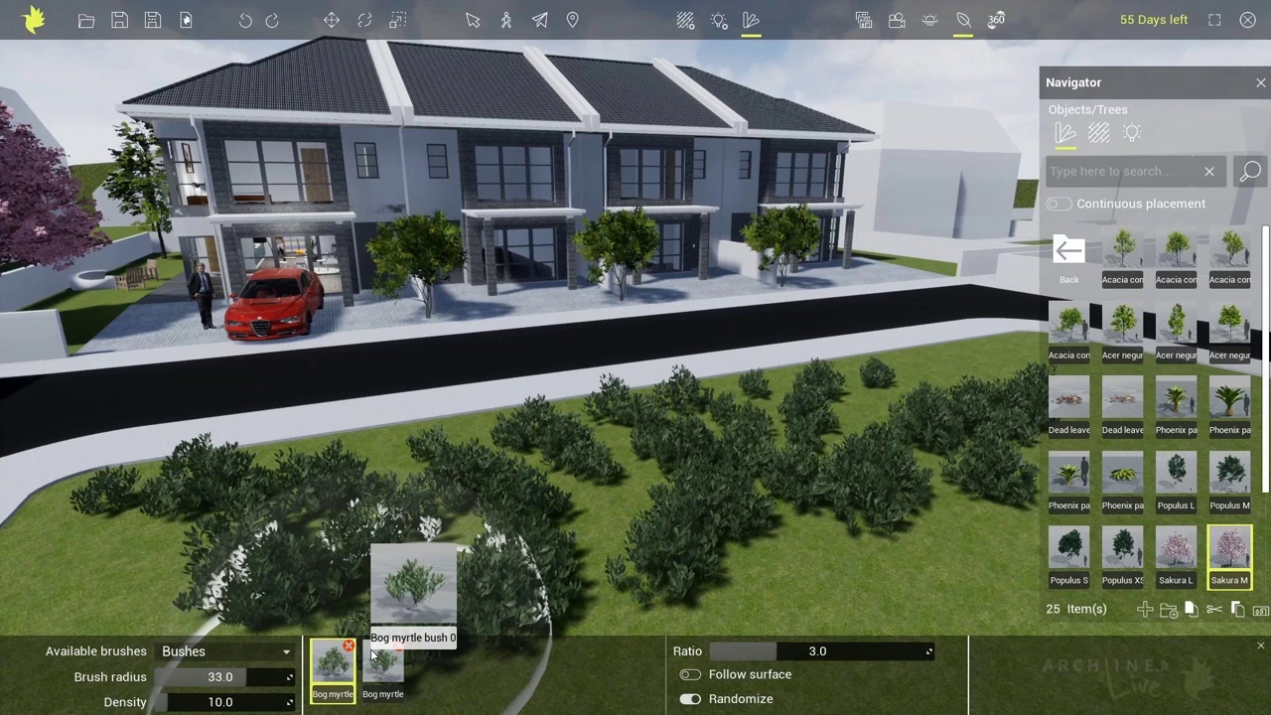
Step: Use the Eraser brush to remove the bushes near the lawn's corner and a cluster at the opposite side
click(287, 653)
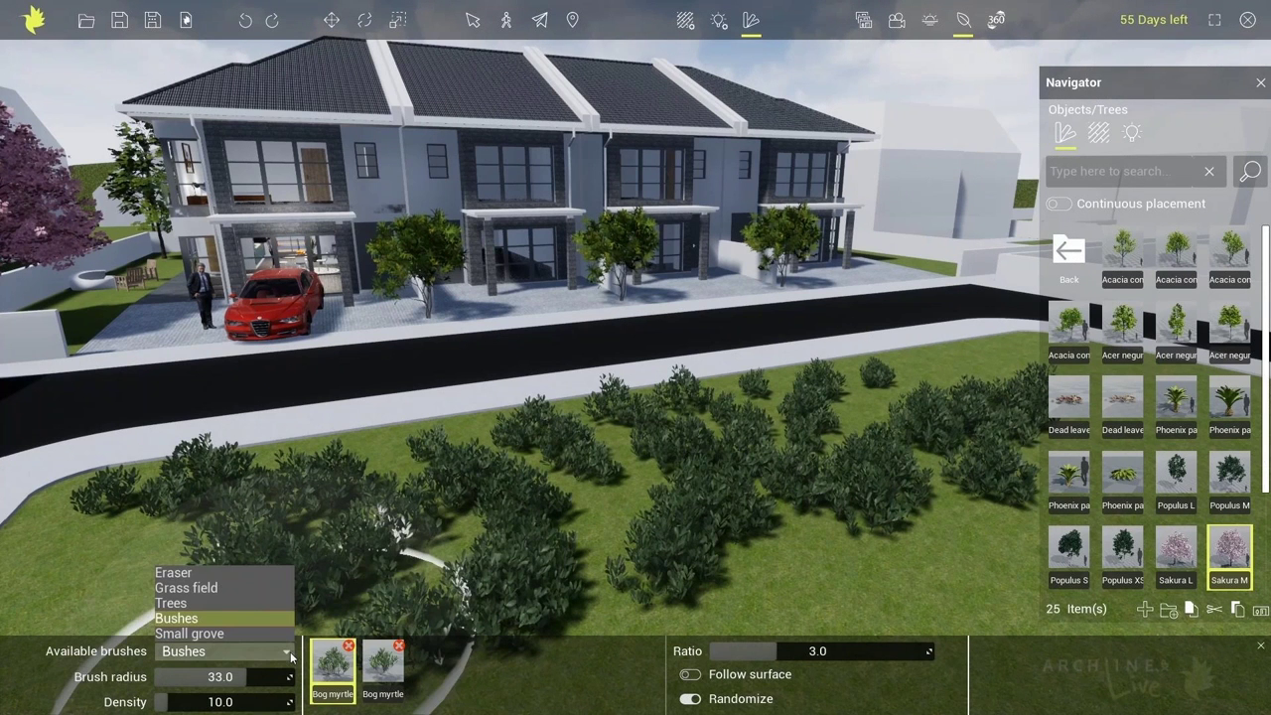
click(179, 573)
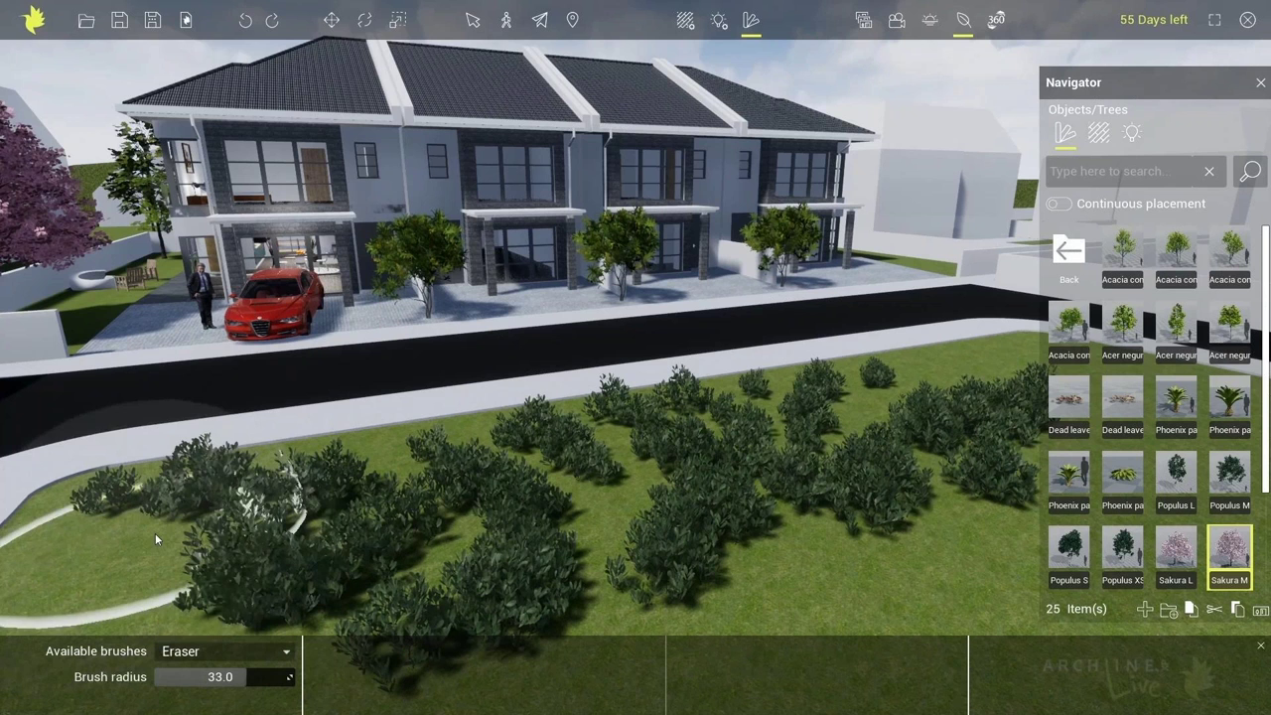
click(155, 537)
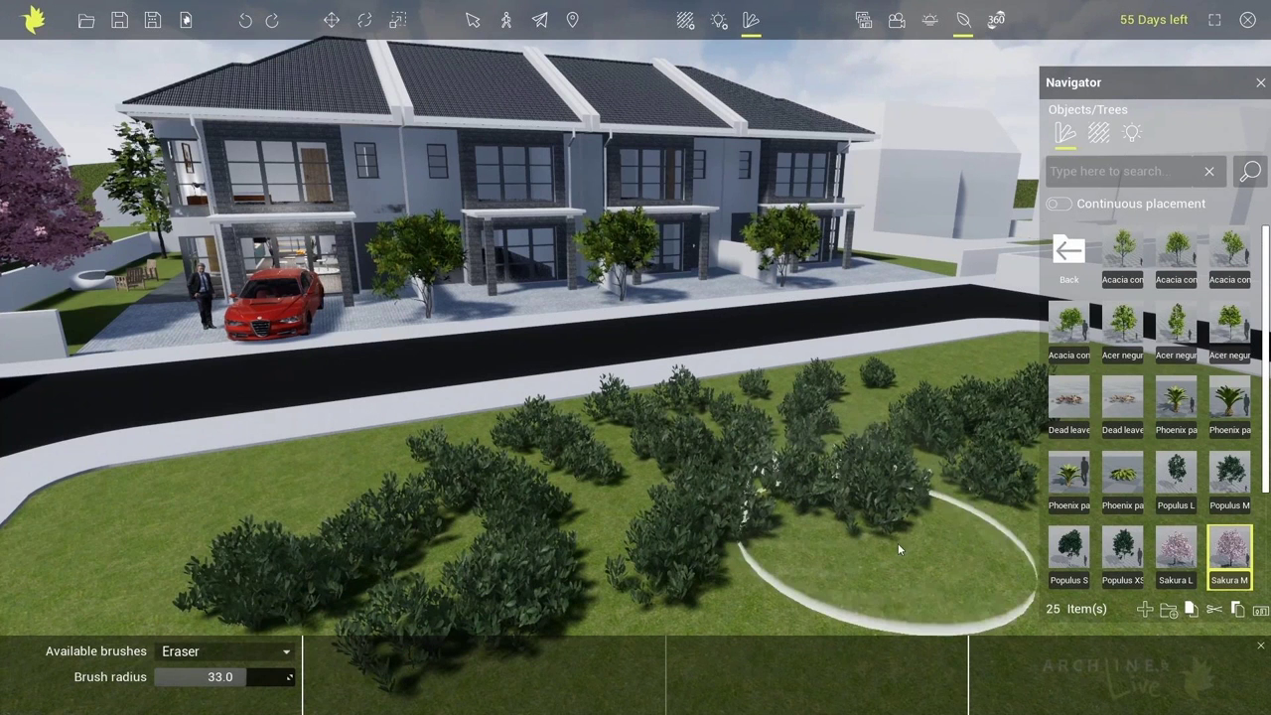
click(961, 521)
Step: Choose the Grass field brush and paint field grass across the lawn around the bushes, on the far side of the road from the house
click(286, 652)
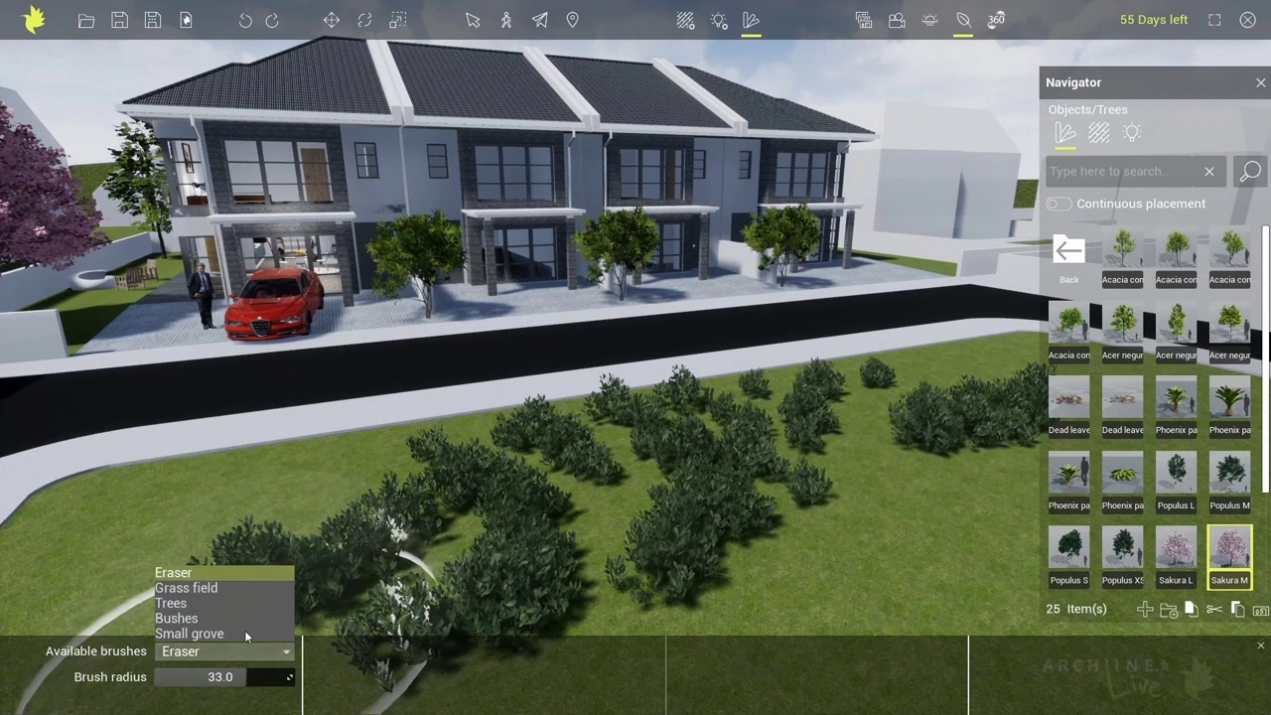
click(189, 587)
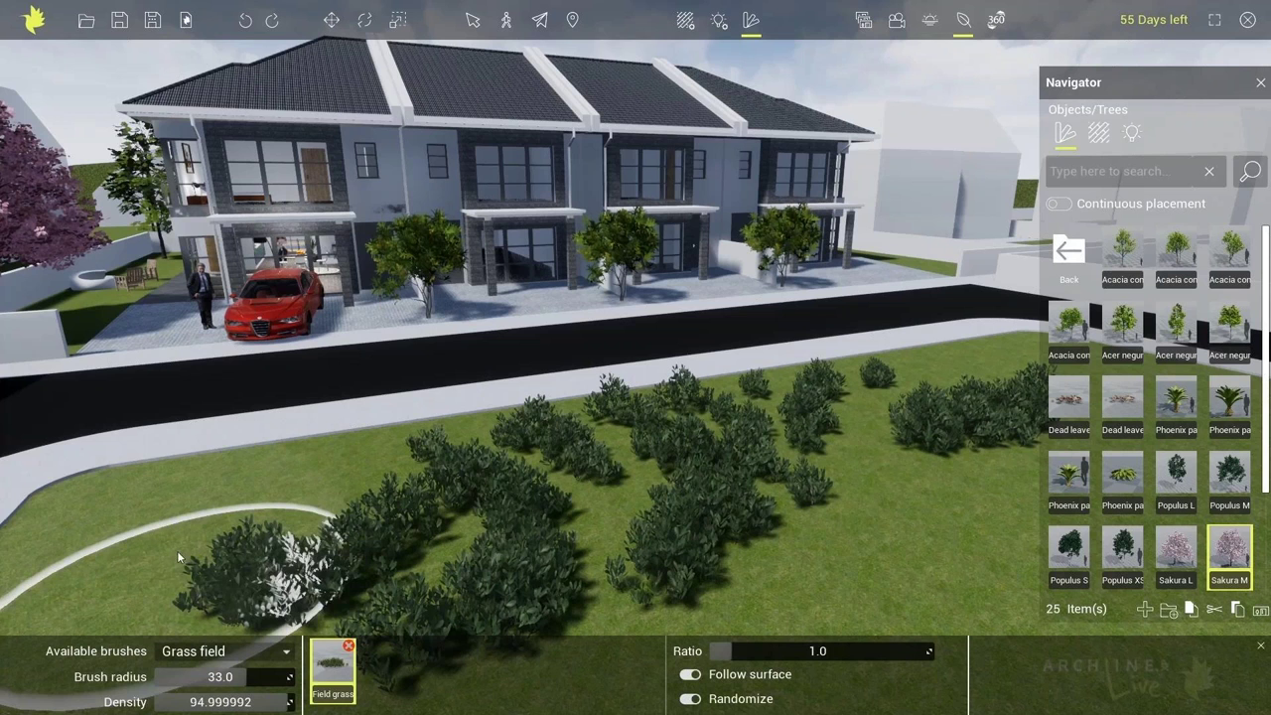
mouse_move(177, 550)
mouse_down()
mouse_move(176, 496)
mouse_move(702, 449)
mouse_move(404, 632)
mouse_move(723, 486)
mouse_up()
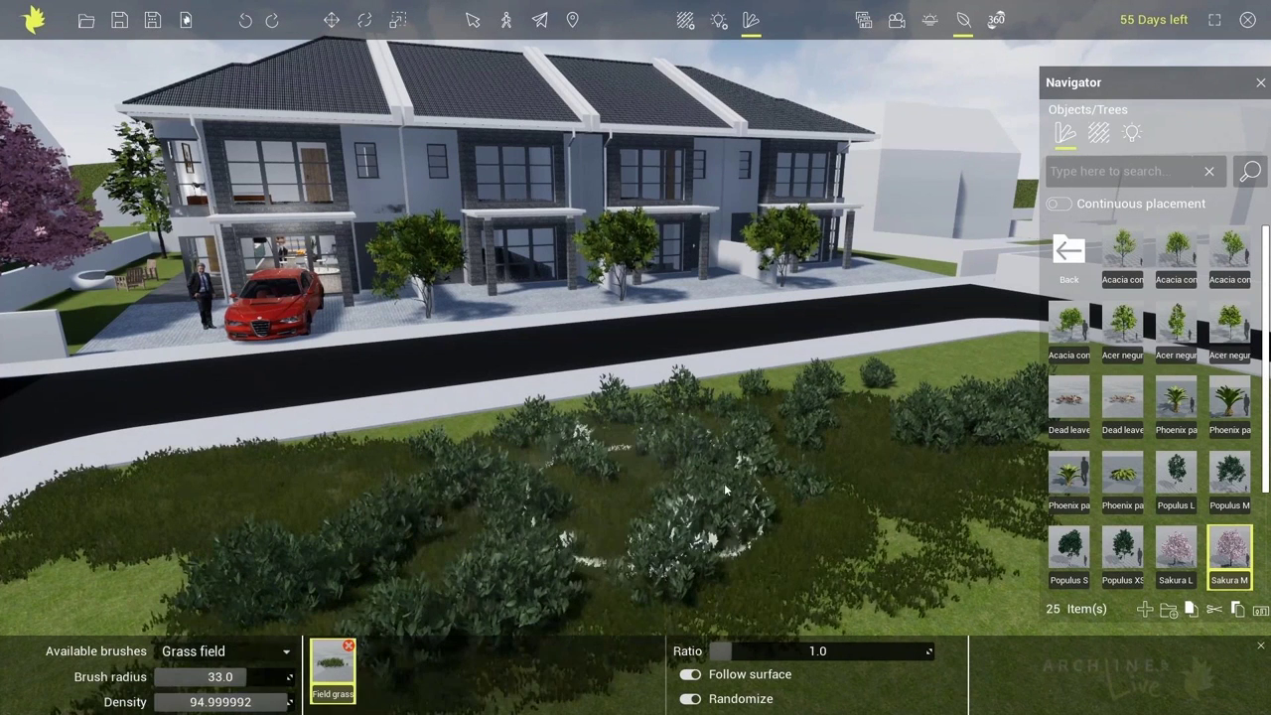
drag(981, 401, 943, 388)
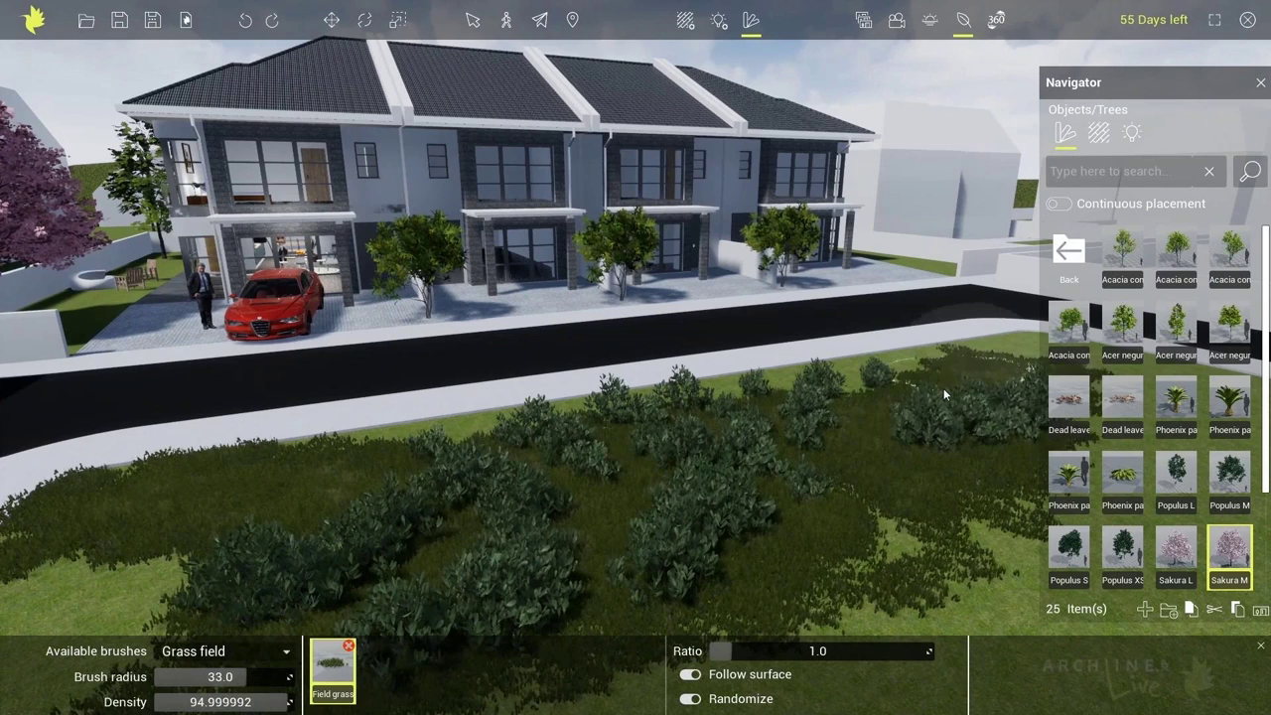
key(d)
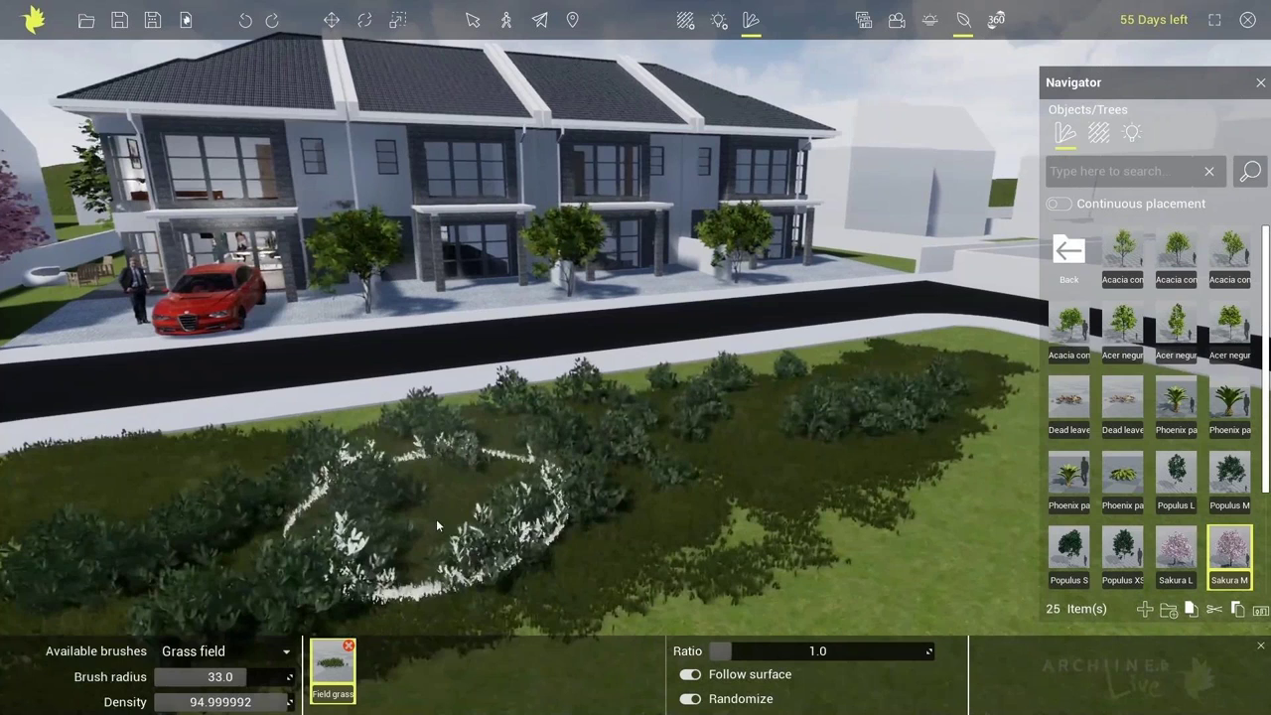
key(s)
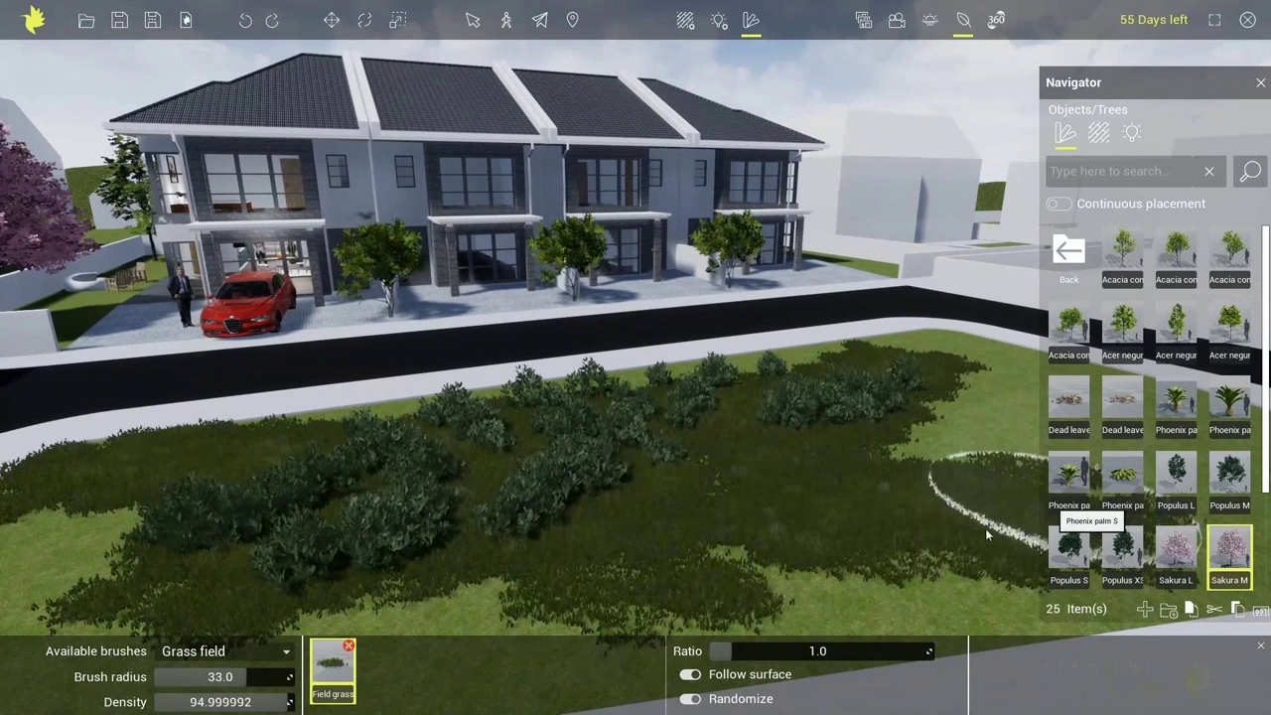
drag(986, 535, 254, 616)
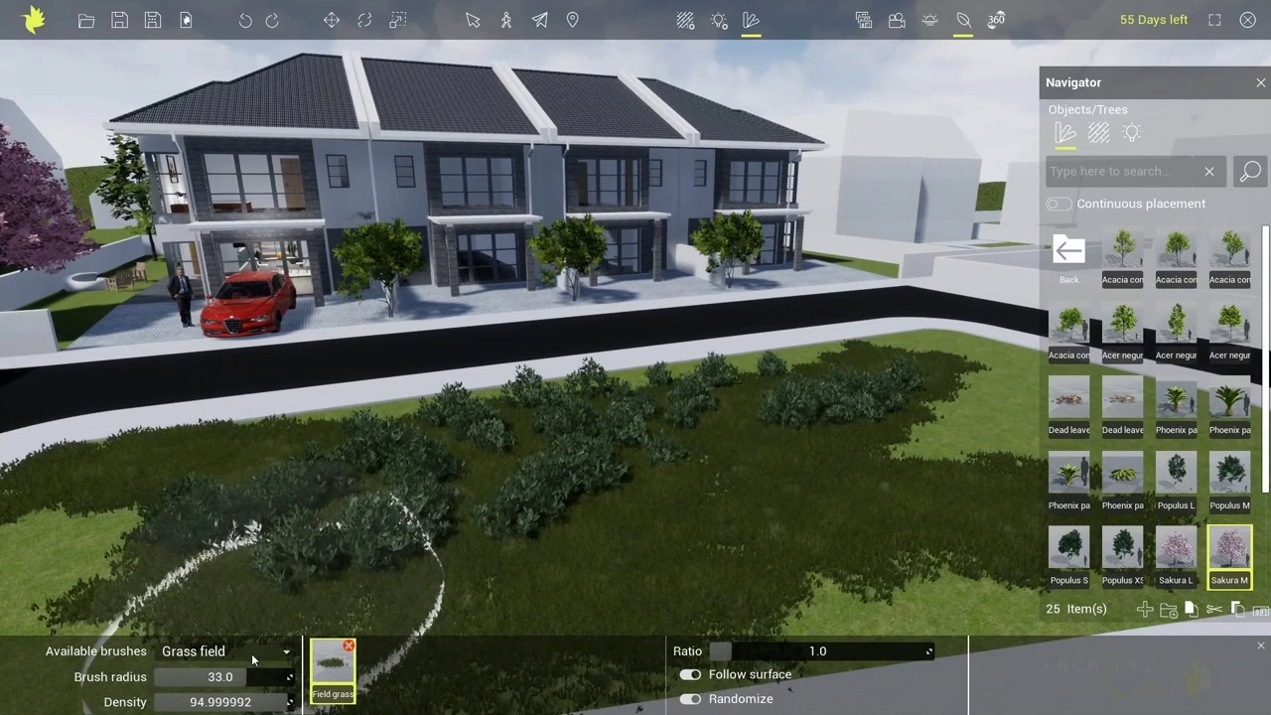
Step: Choose the Small grove brush and paint a mix of trees, field grass and bog myrtle across the lawn
click(251, 653)
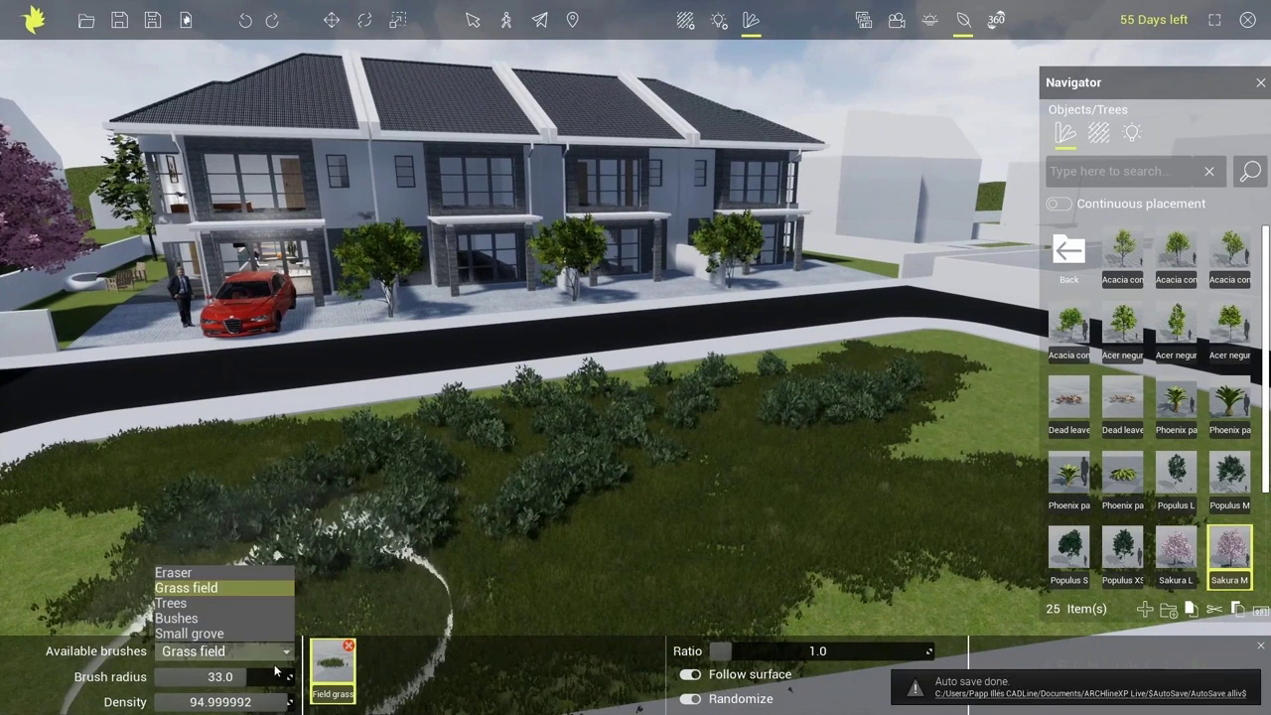
click(188, 633)
mouse_move(127, 555)
mouse_down()
mouse_move(686, 426)
mouse_move(881, 468)
mouse_up()
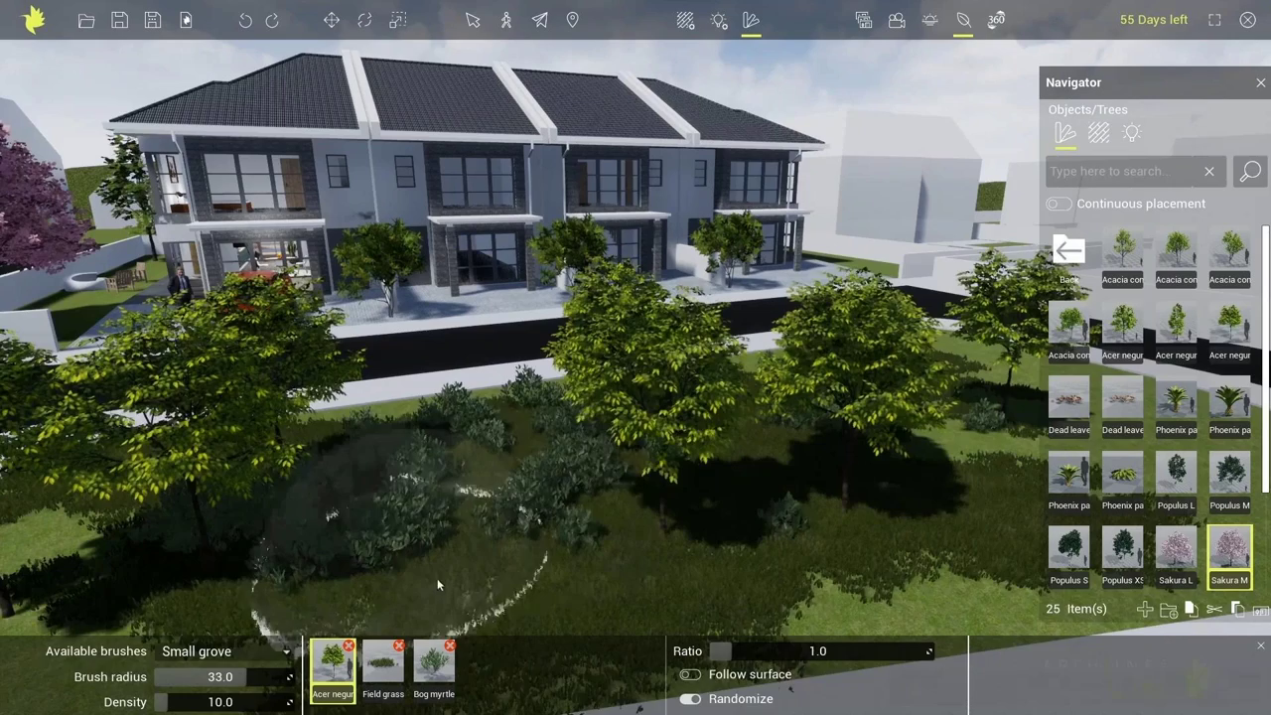
scroll(437, 578, up, 1)
scroll(522, 517, up, 1)
scroll(523, 522, down, 1)
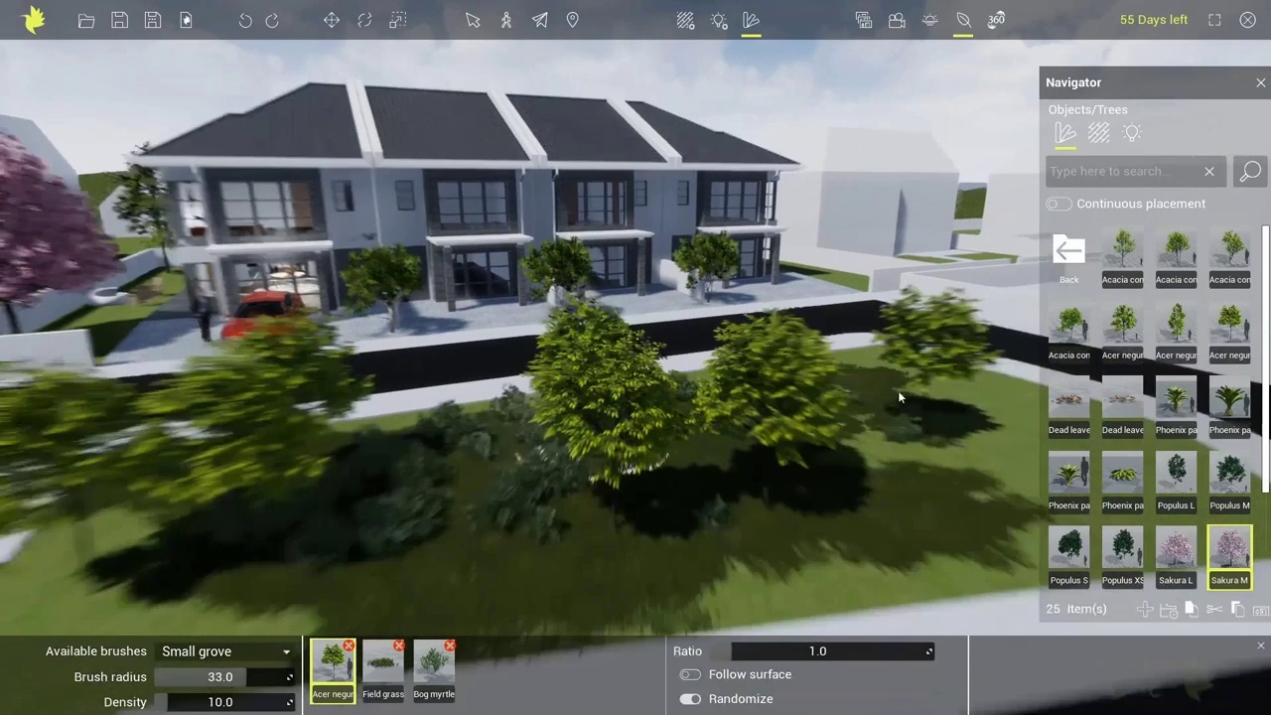
Step: Leave vegetation painting and plant individual Acer negundo trees around the lawn's edges
click(1127, 332)
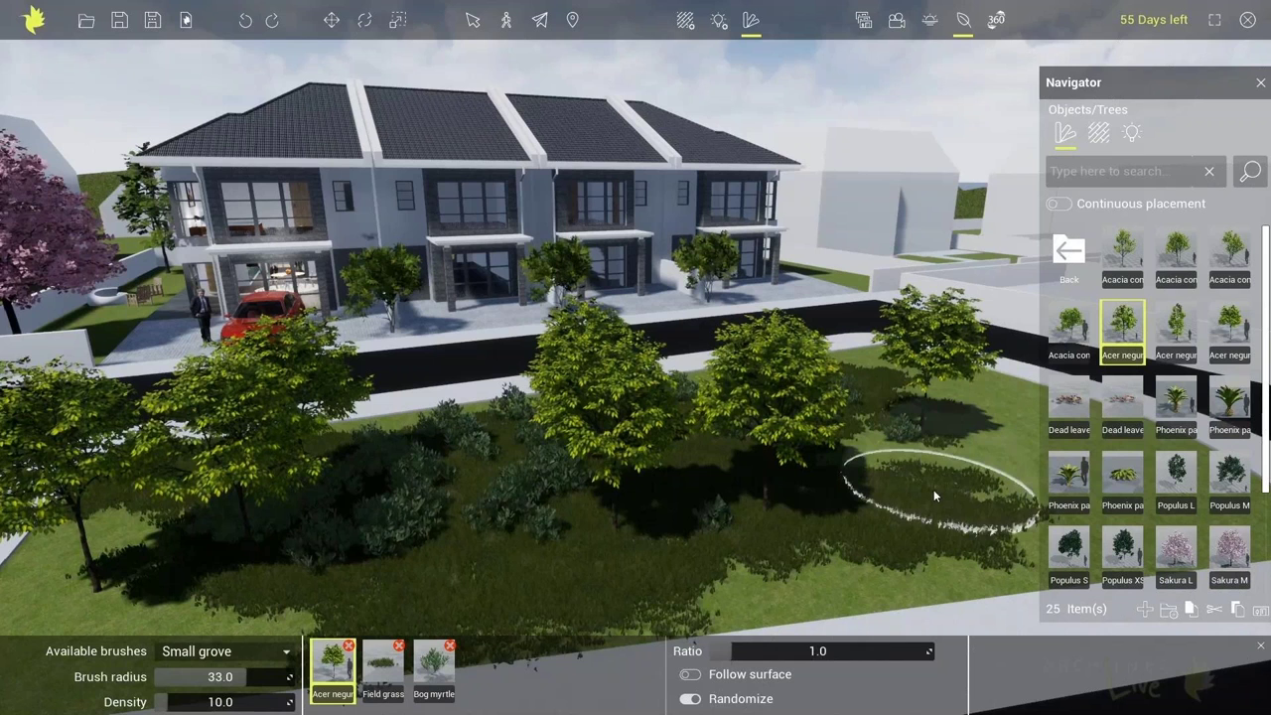
click(965, 18)
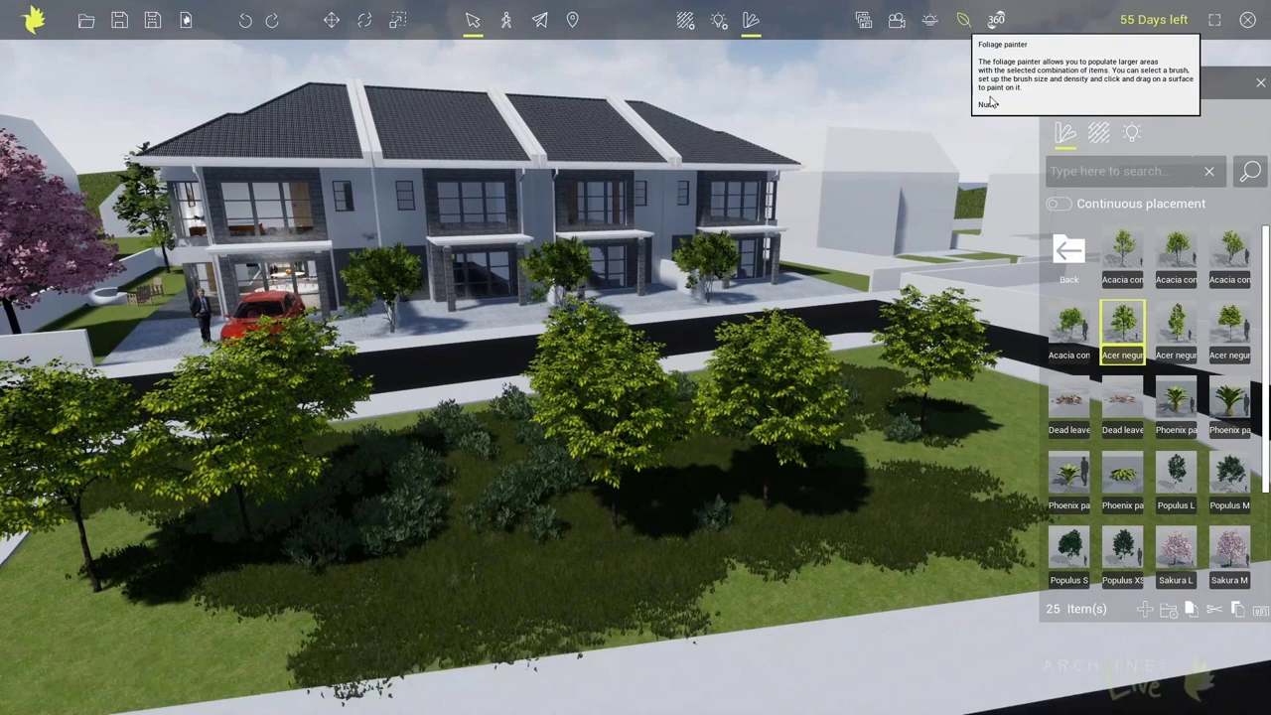
drag(1121, 333, 991, 410)
drag(1122, 332, 460, 540)
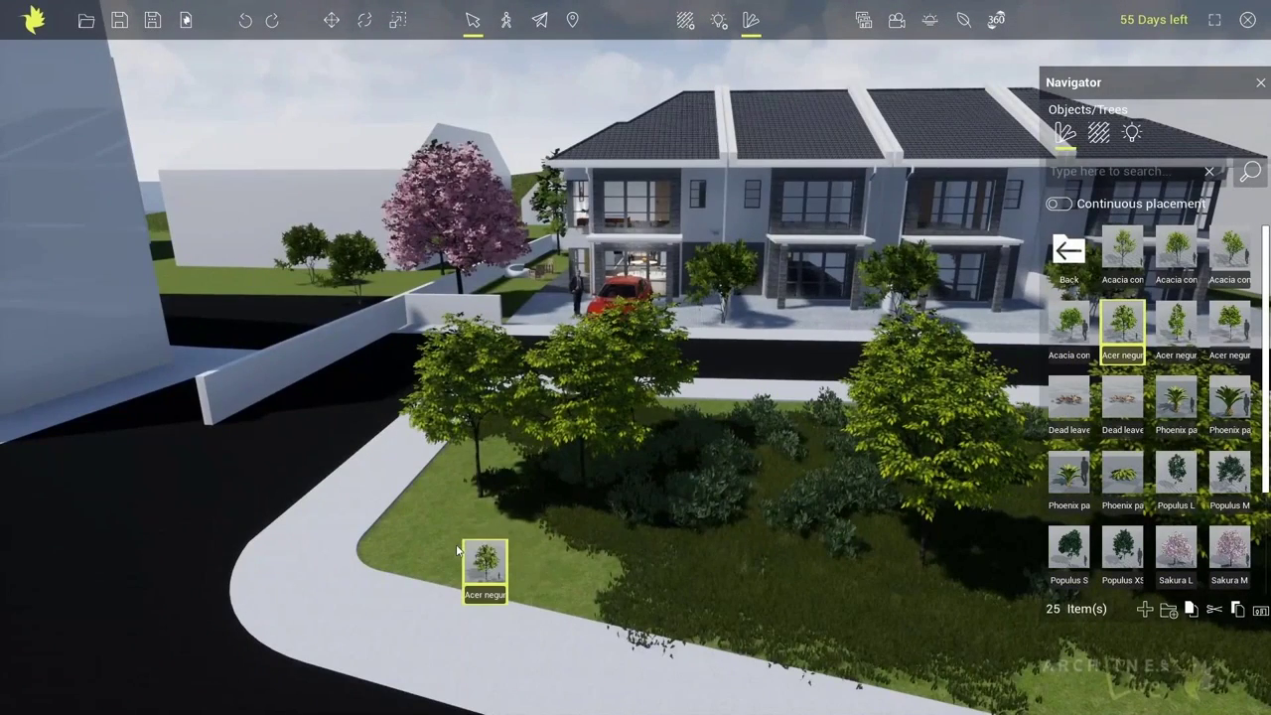
middle_drag(691, 524, 1, 410)
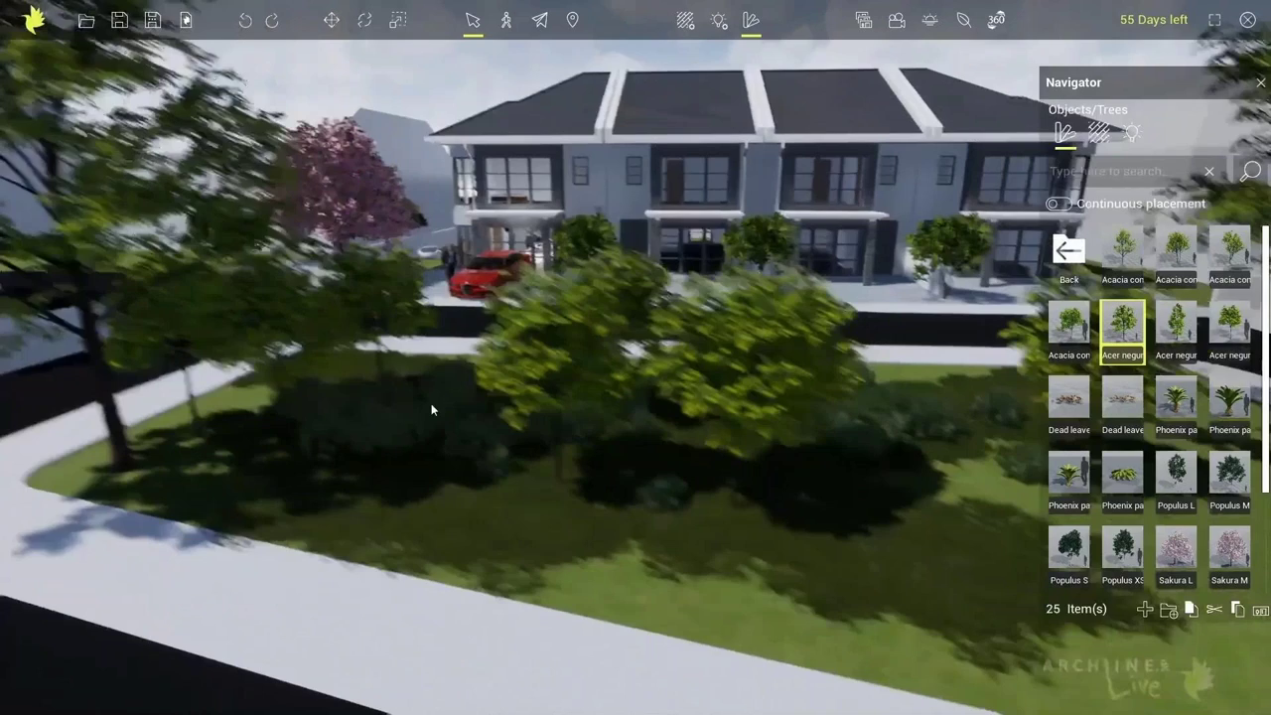
middle_drag(431, 403, 315, 389)
mouse_move(1243, 334)
drag(1175, 325, 982, 602)
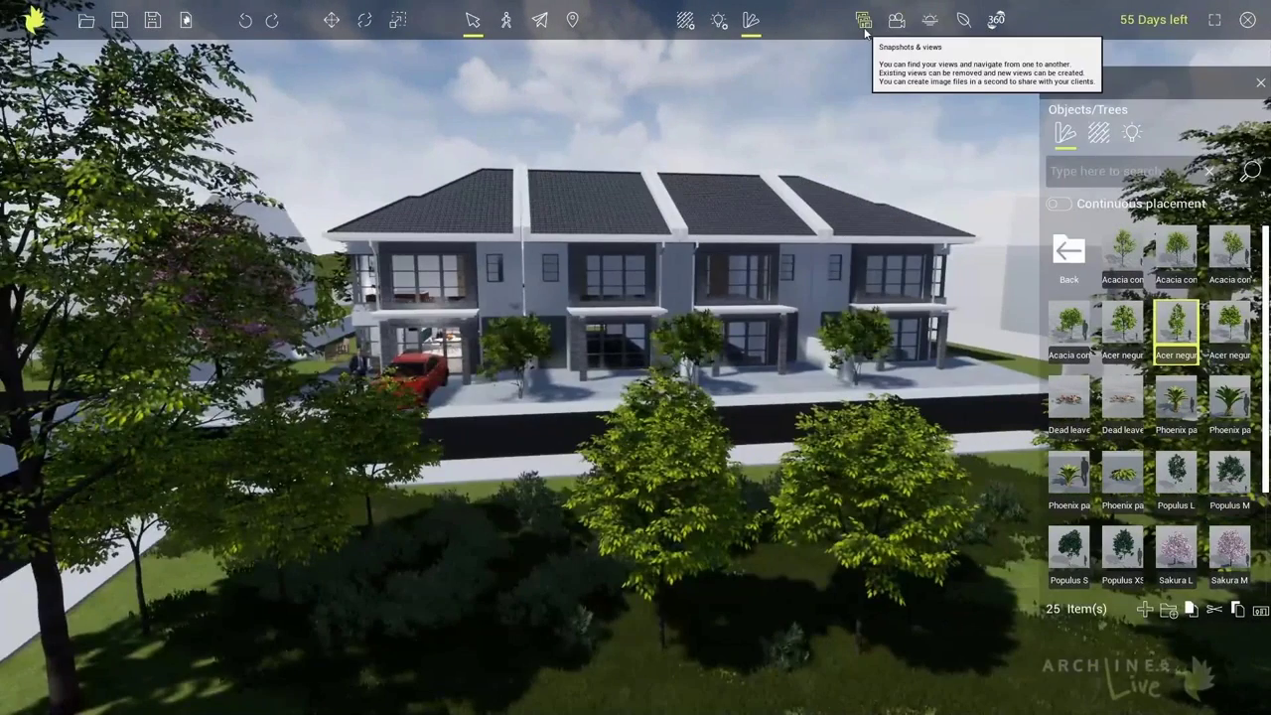
Step: Starting from the saved Outdoor view, place the Fire M effect on the logs in the garden fire pit
click(863, 21)
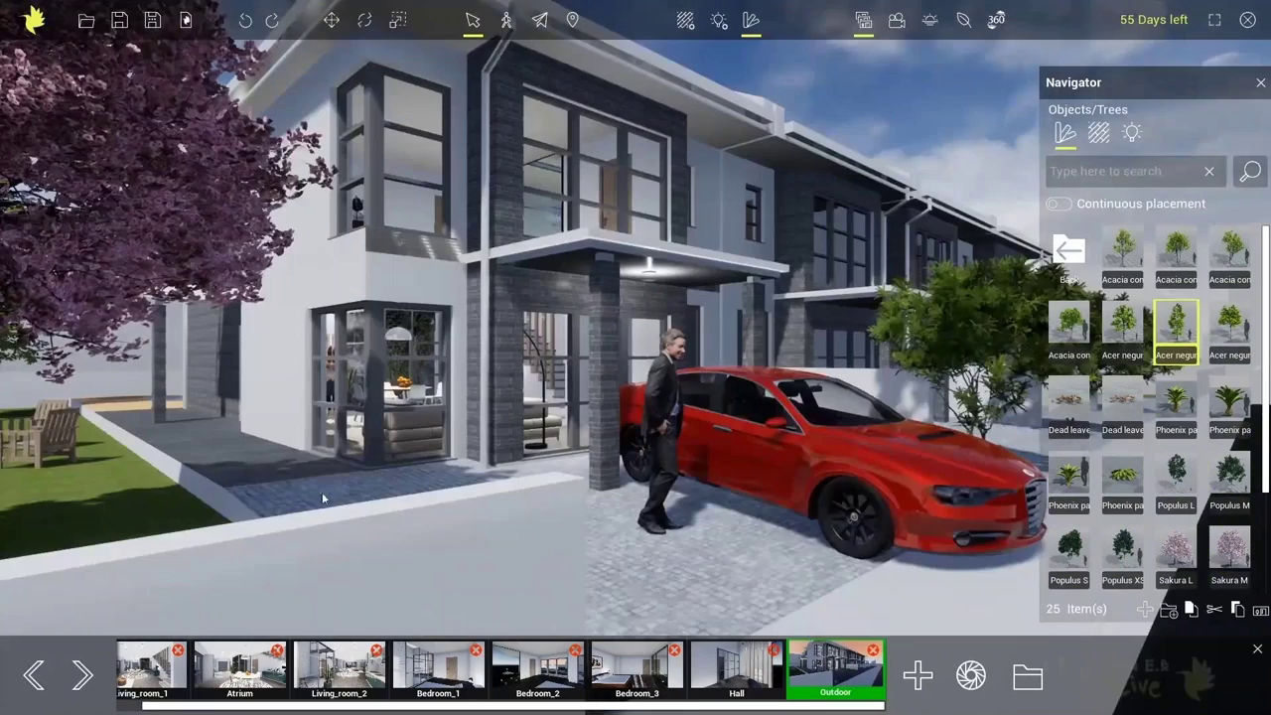
key(a)
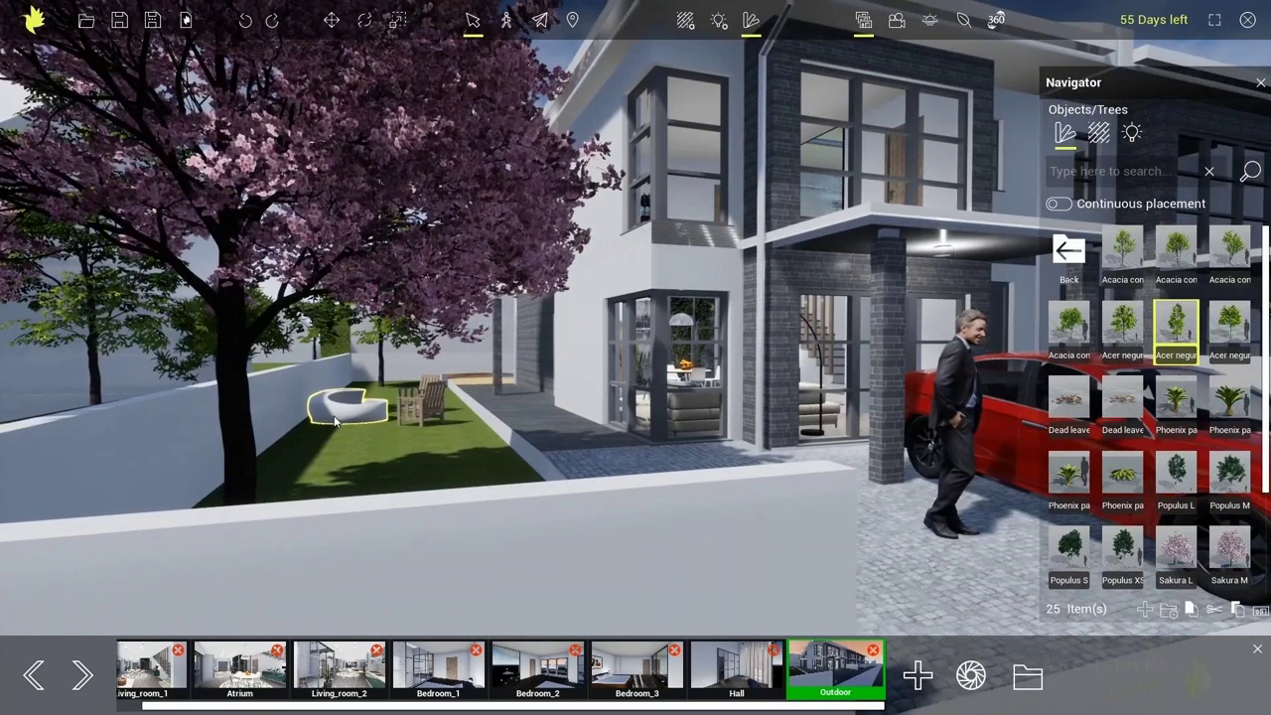
scroll(335, 421, up, 10)
right_drag(525, 324, 492, 447)
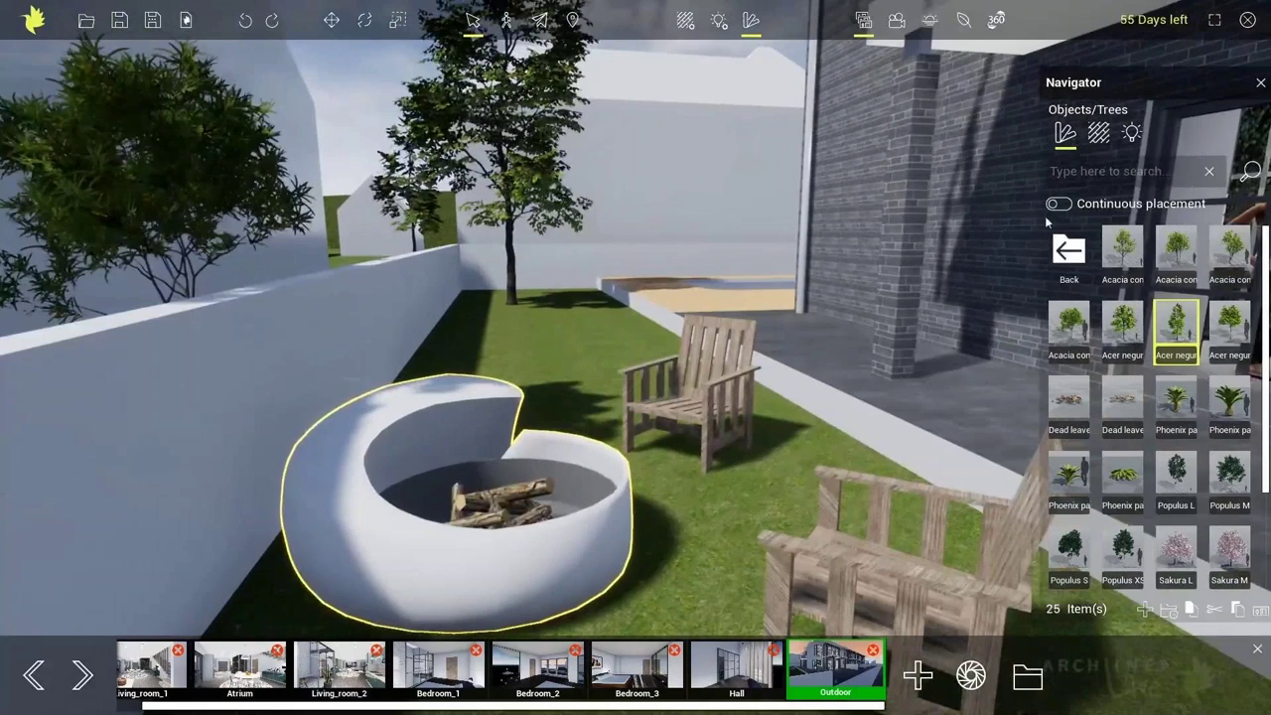
click(1070, 249)
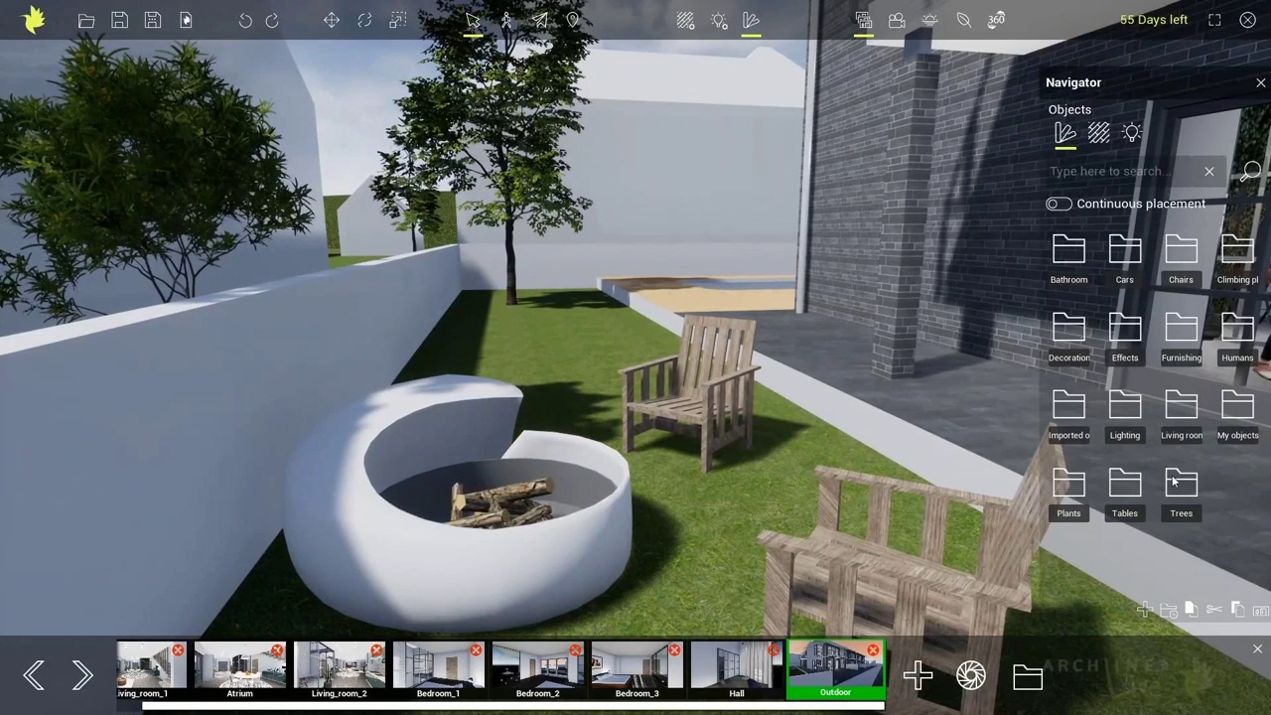
click(1124, 330)
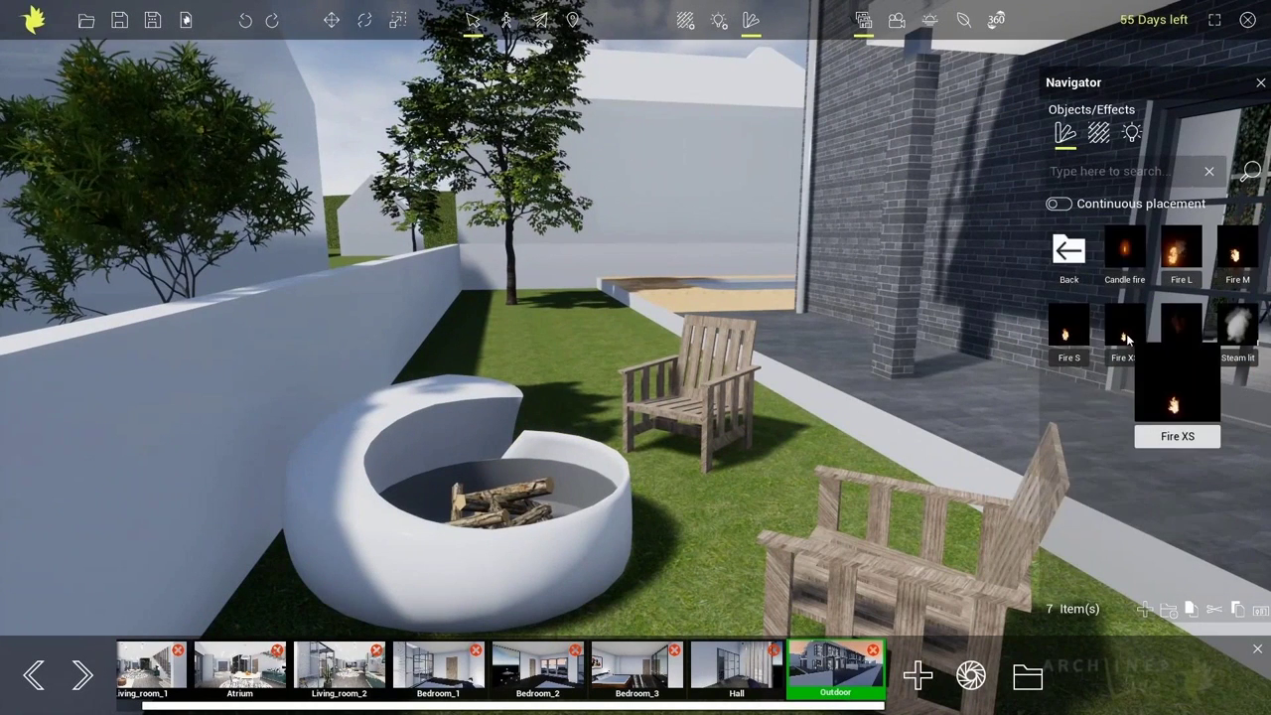
mouse_move(1242, 261)
mouse_down()
mouse_move(498, 493)
mouse_move(539, 507)
mouse_up()
right_drag(539, 507, 561, 496)
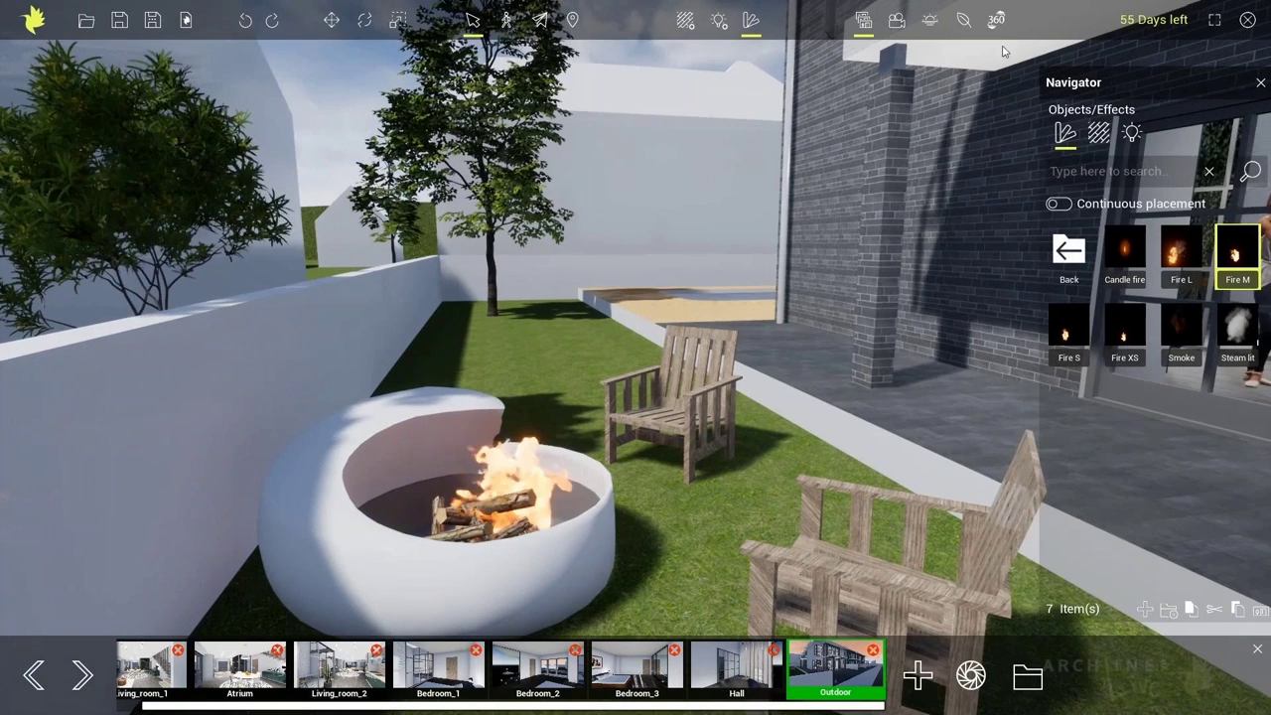
Step: Set the time of day to 17:30 to preview the fire pit at dusk
click(929, 18)
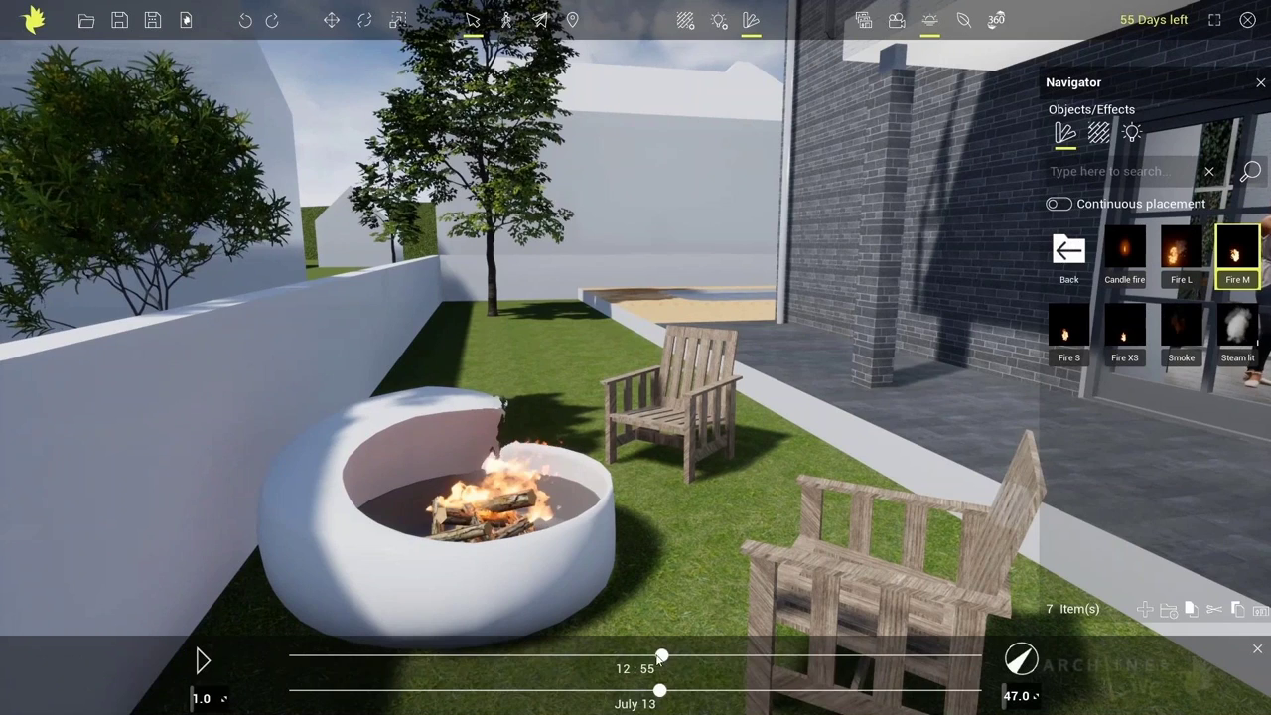
drag(661, 657, 794, 657)
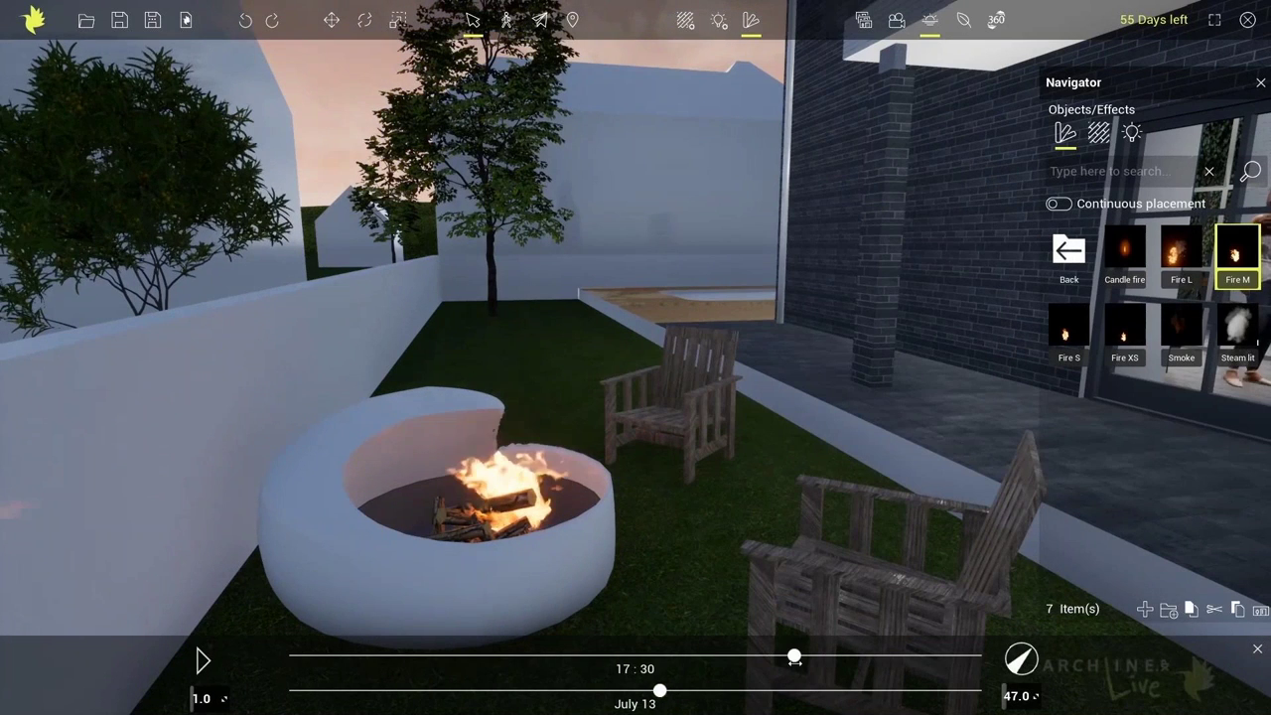
Step: Recall the saved Outdoor view and set the time of day to 12:37
click(862, 21)
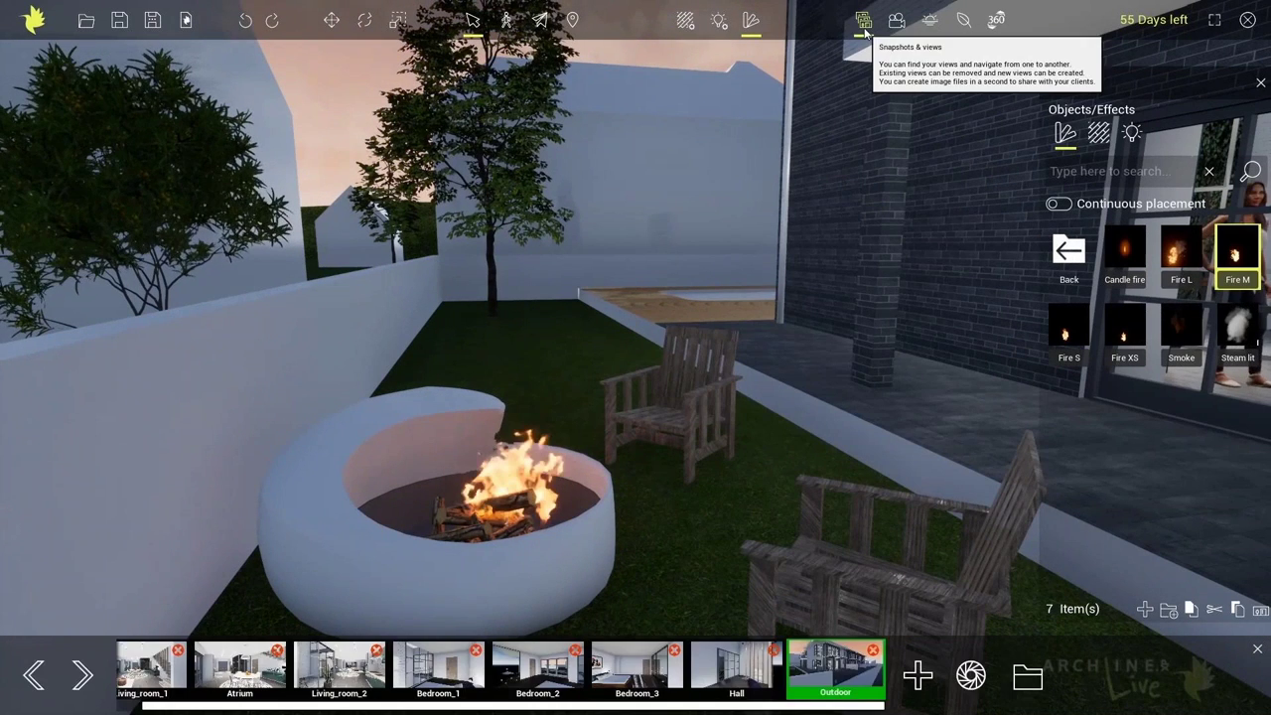
click(839, 675)
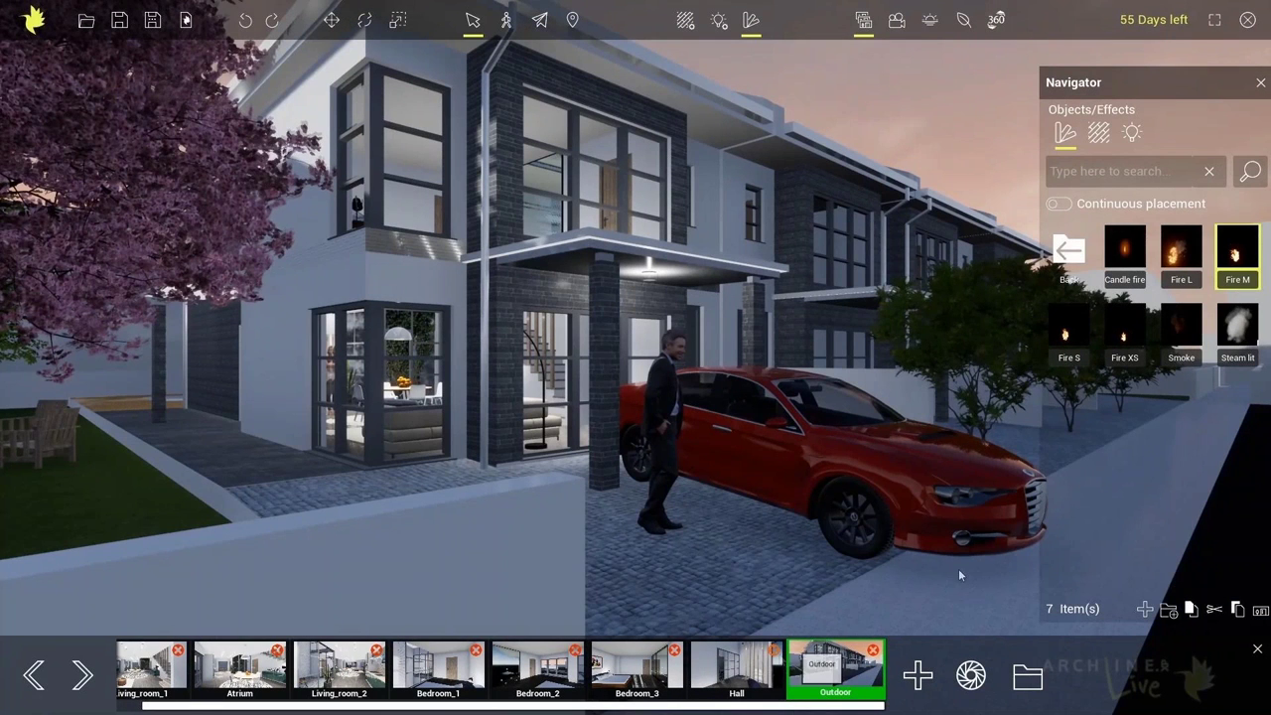
click(929, 21)
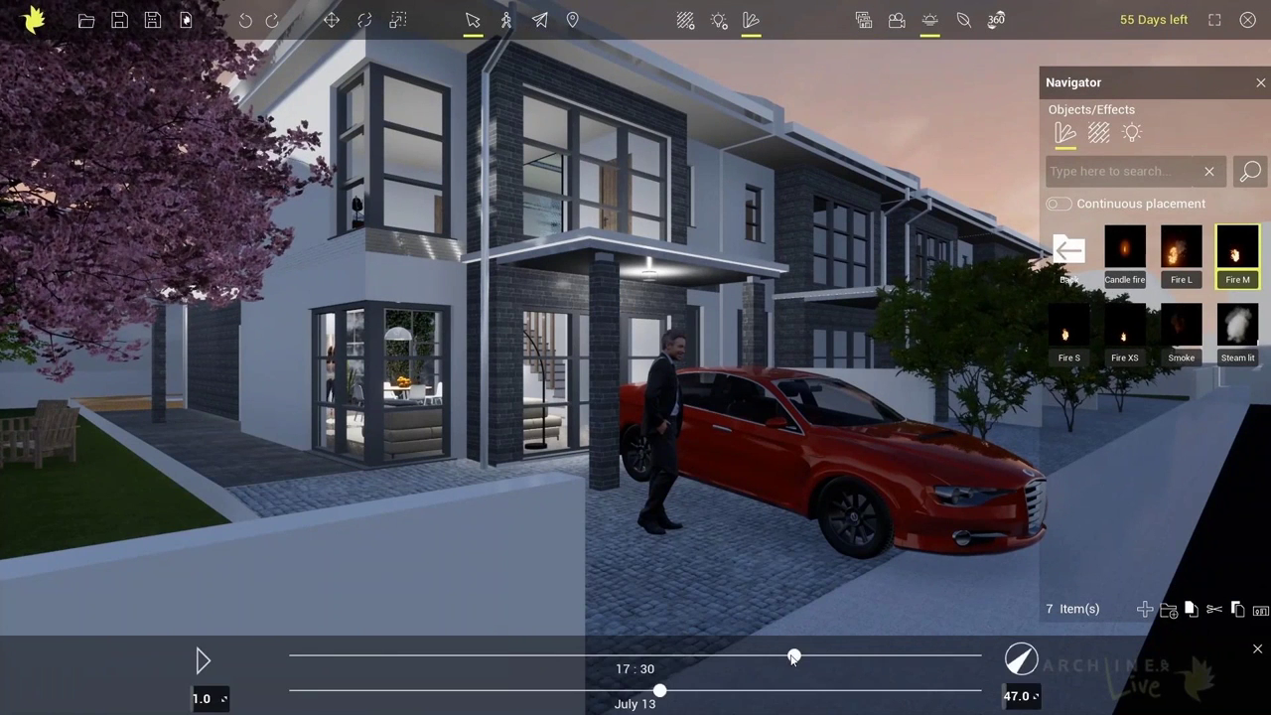
drag(793, 659, 653, 670)
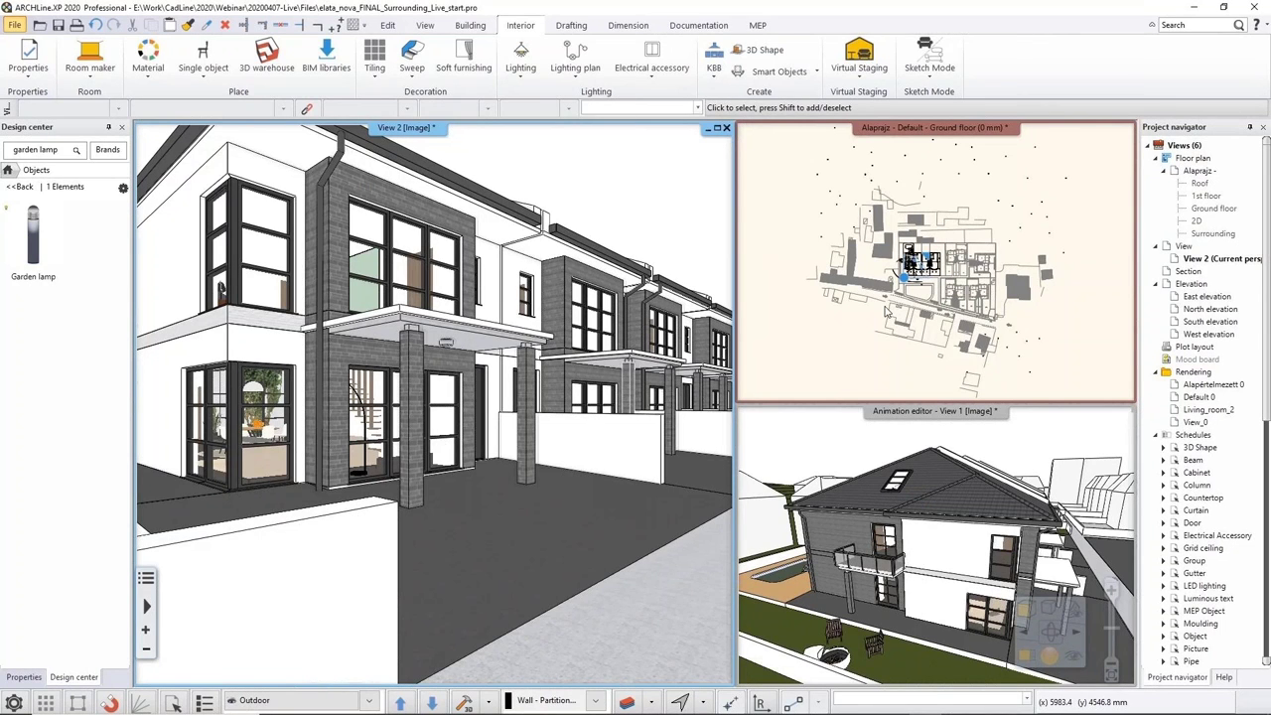
Step: Switch to ARCHLine.XP and export the Garden lamp object from the Design center to Live
click(30, 256)
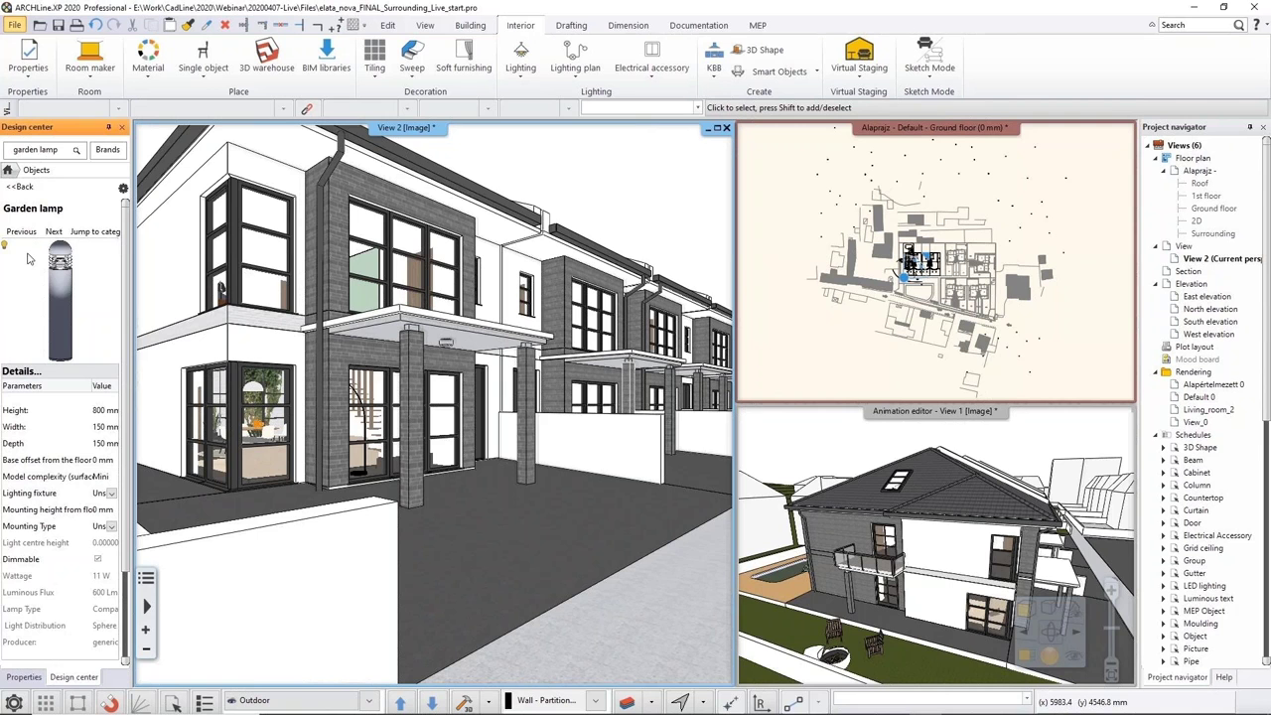
click(123, 189)
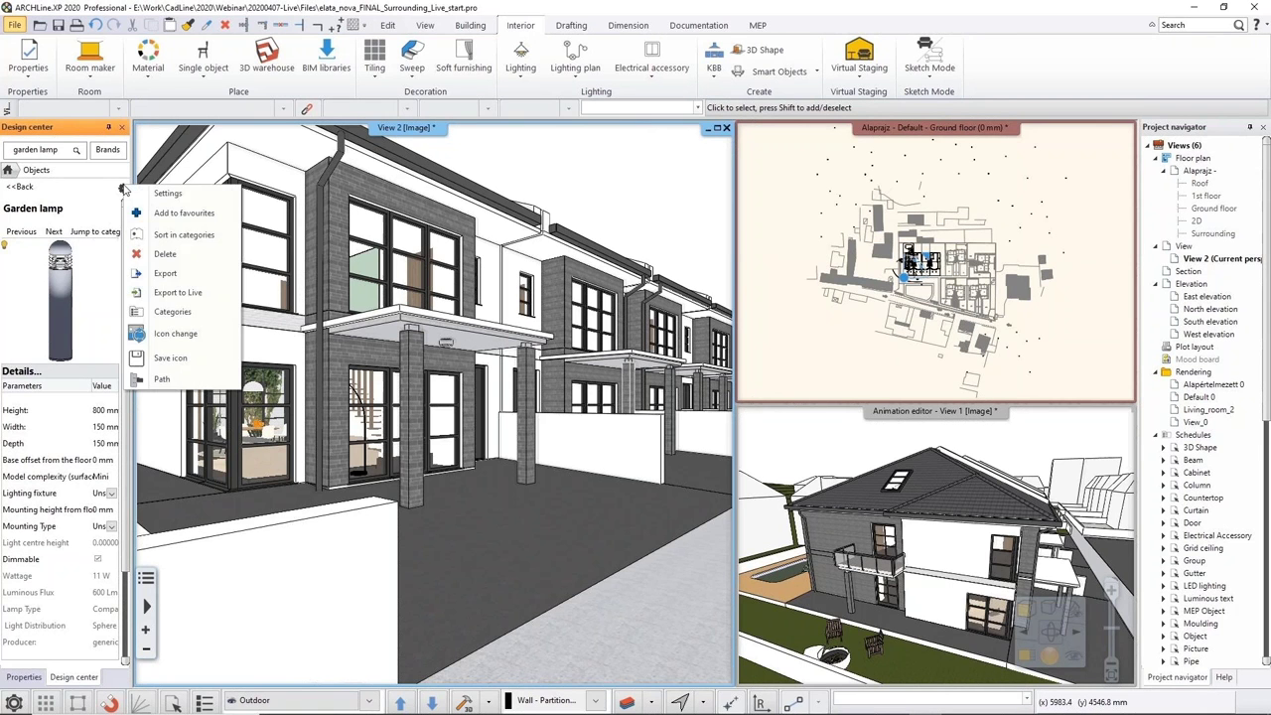
click(173, 295)
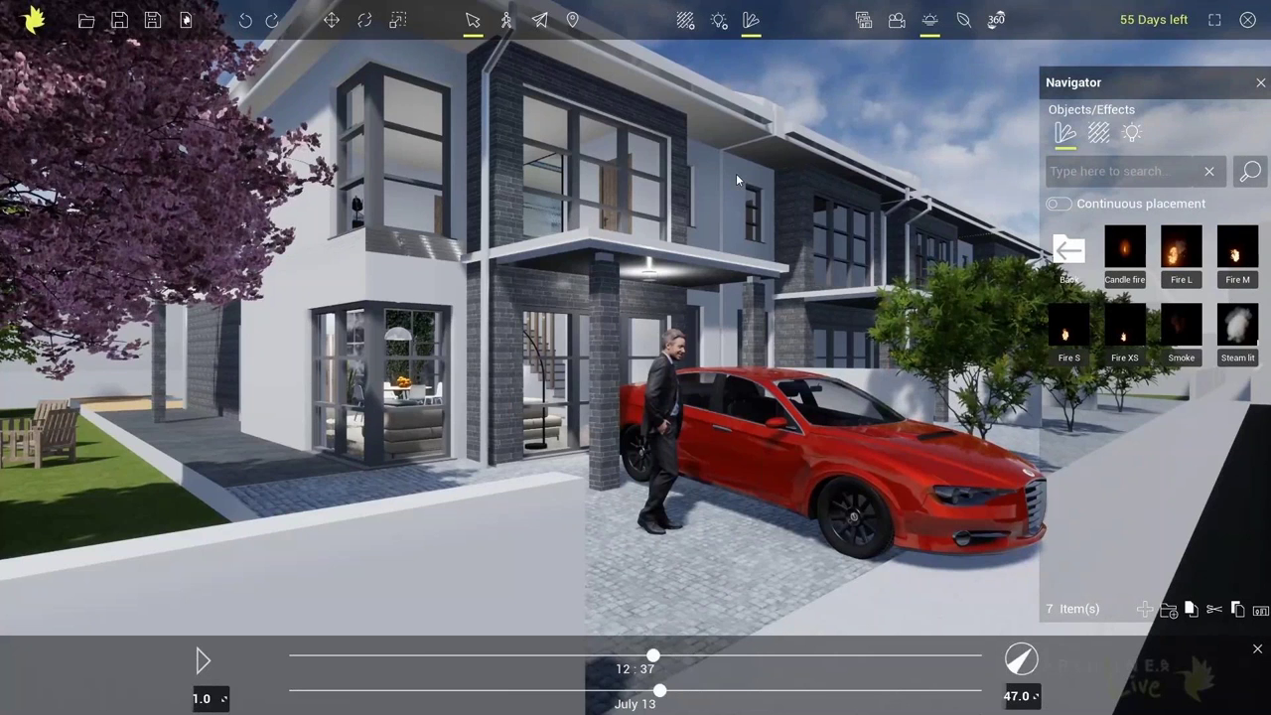
Step: Place the imported Garden lamp on the pavement beside the end of the white garden wall at the driveway entrance
click(1069, 253)
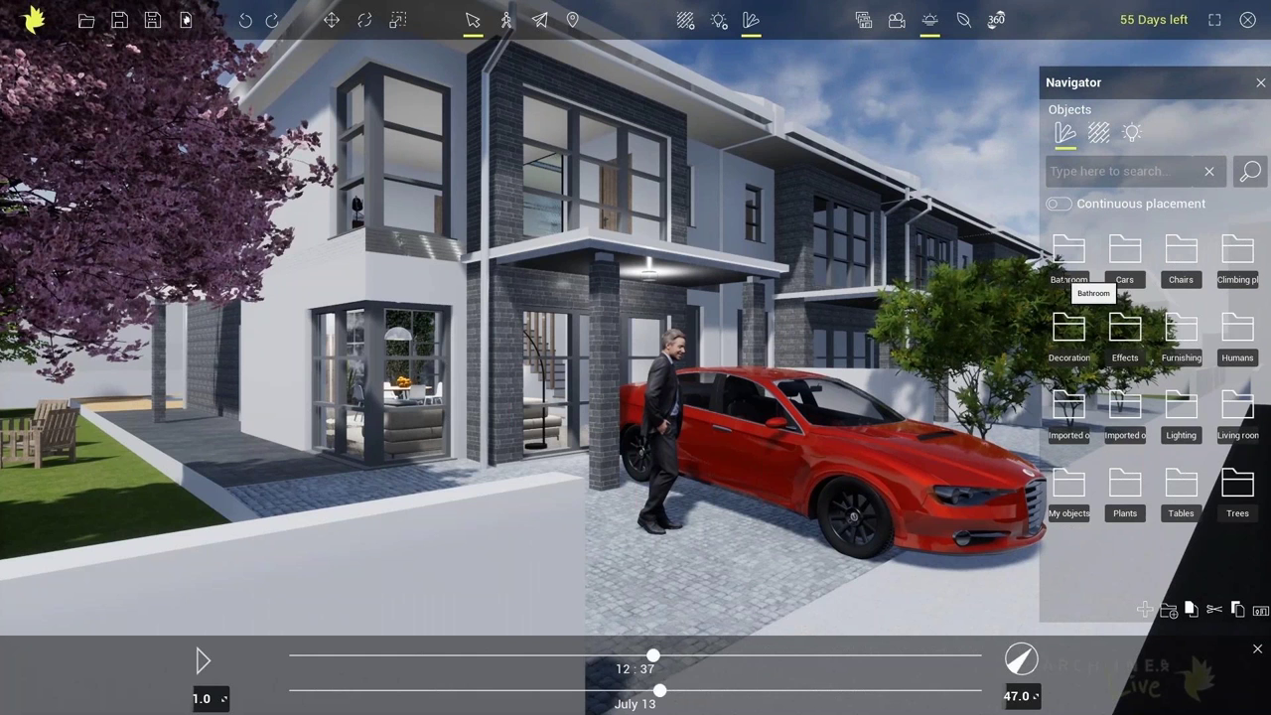
click(1064, 255)
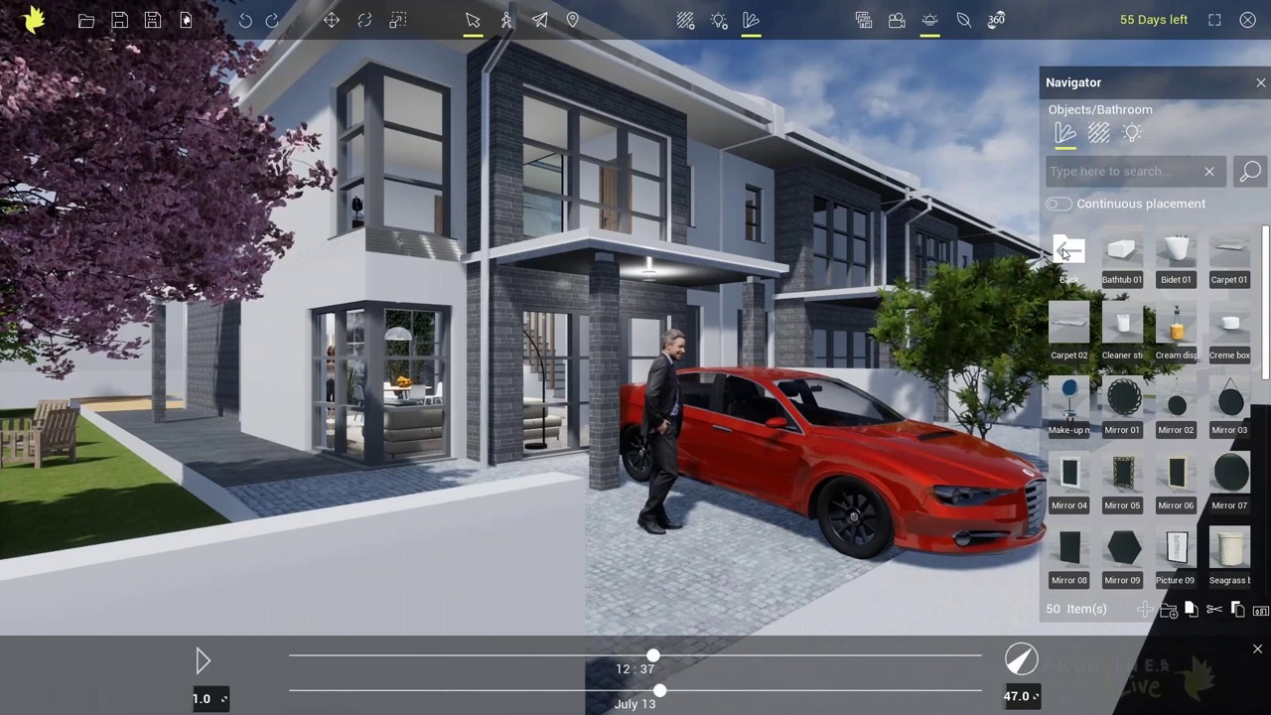
mouse_move(1070, 399)
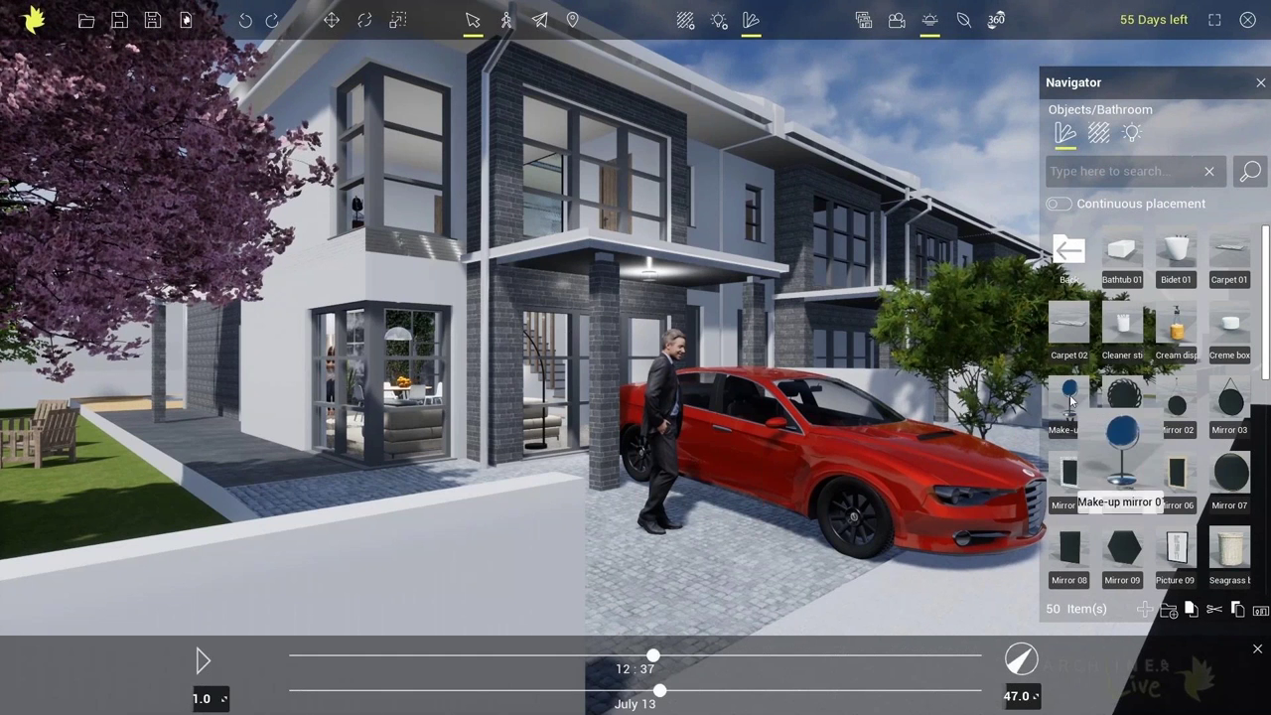
click(1071, 252)
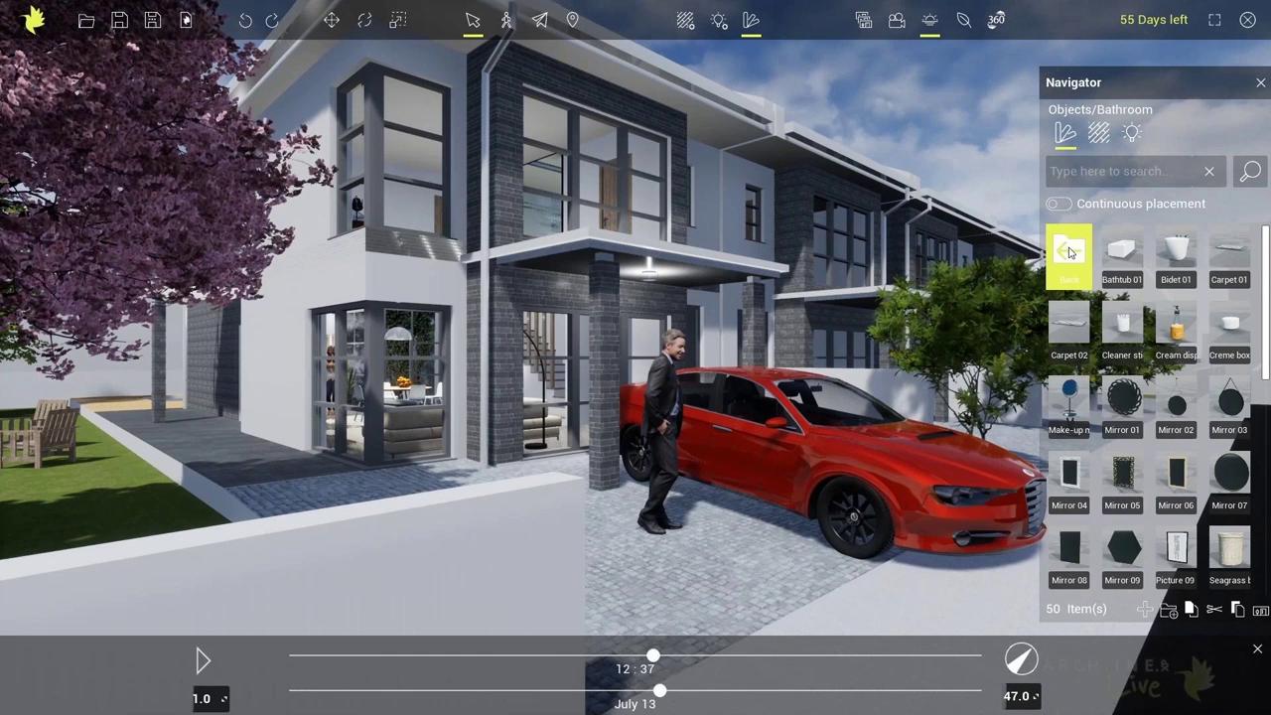
click(1121, 425)
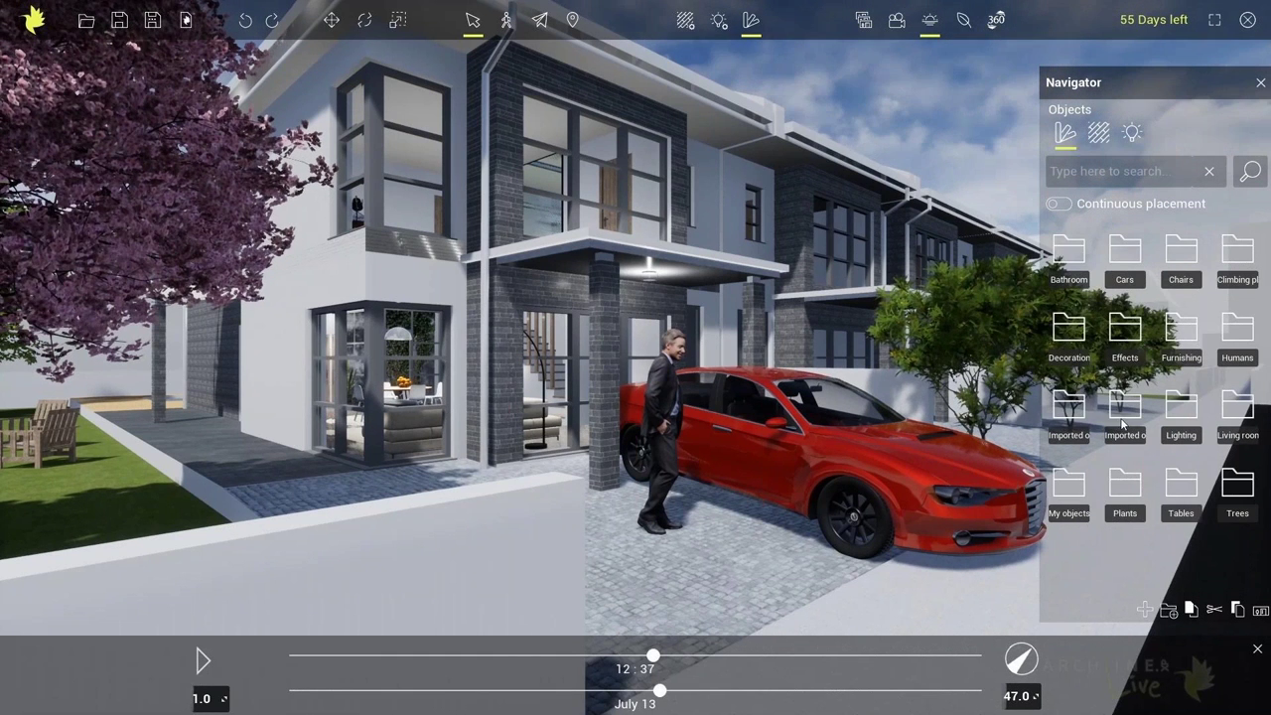
mouse_move(1124, 266)
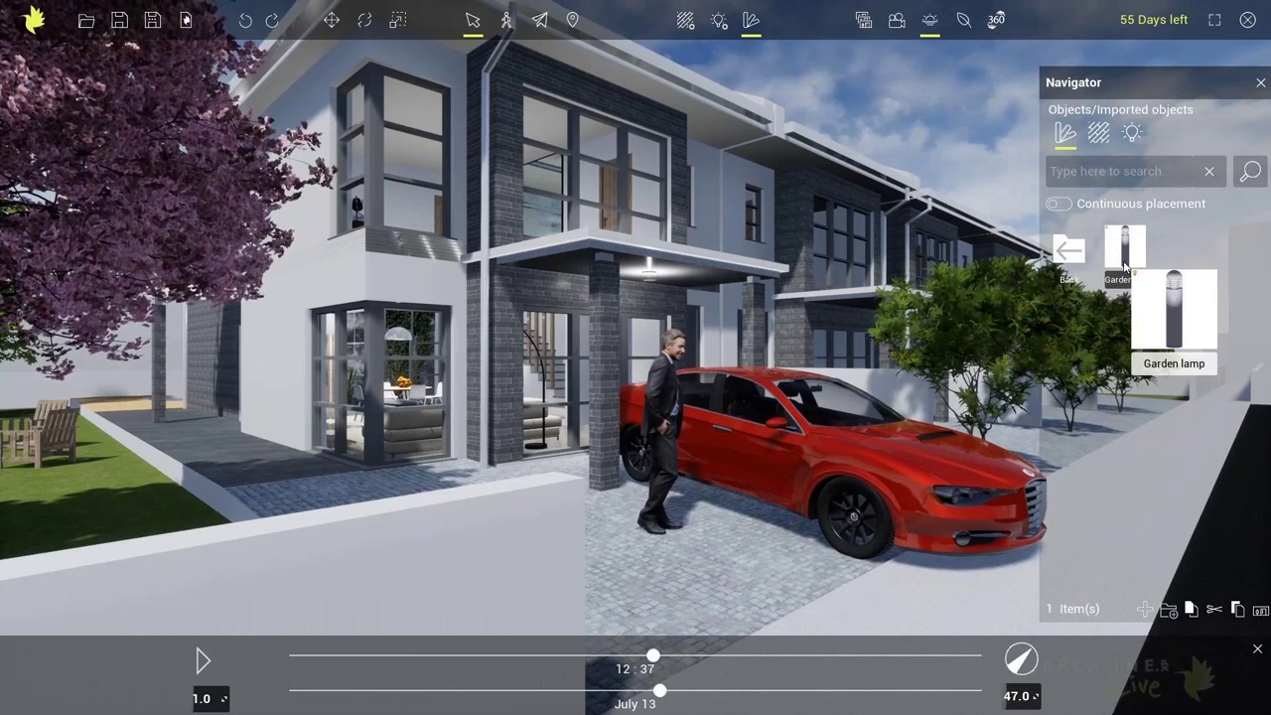
right_drag(906, 479, 868, 510)
middle_drag(868, 511, 717, 483)
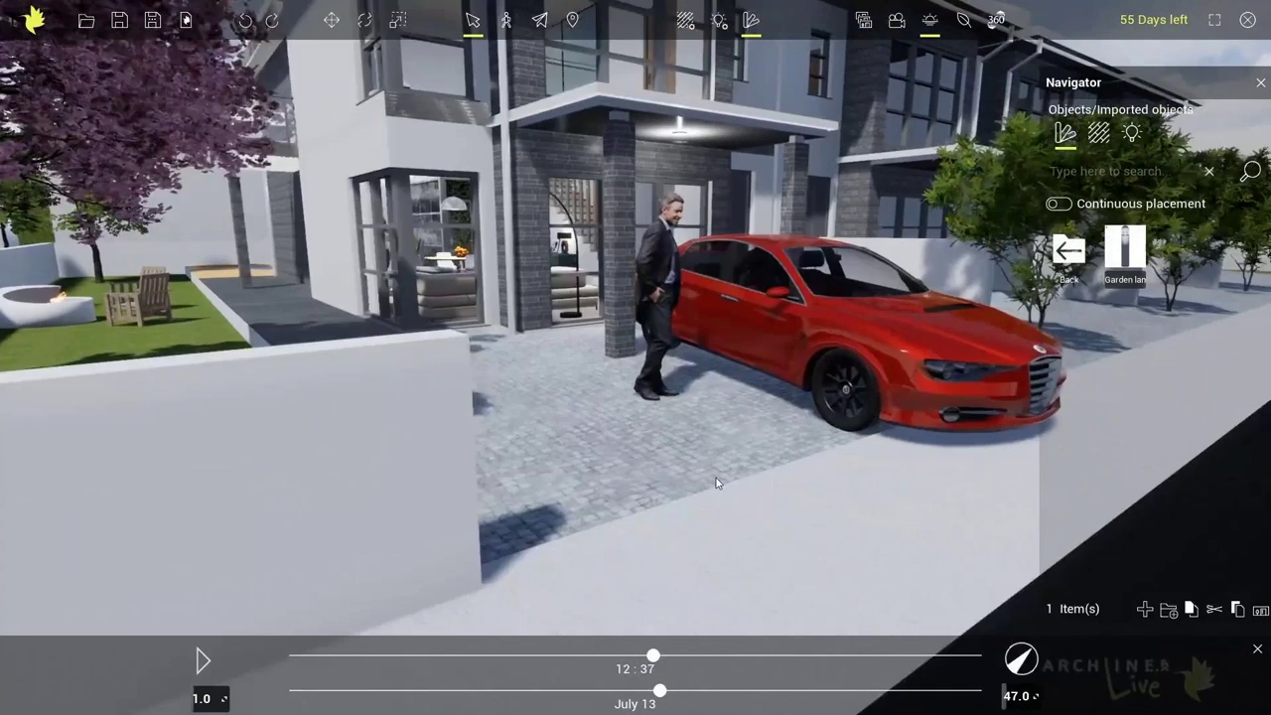
right_drag(717, 483, 633, 516)
key(d)
key(d)
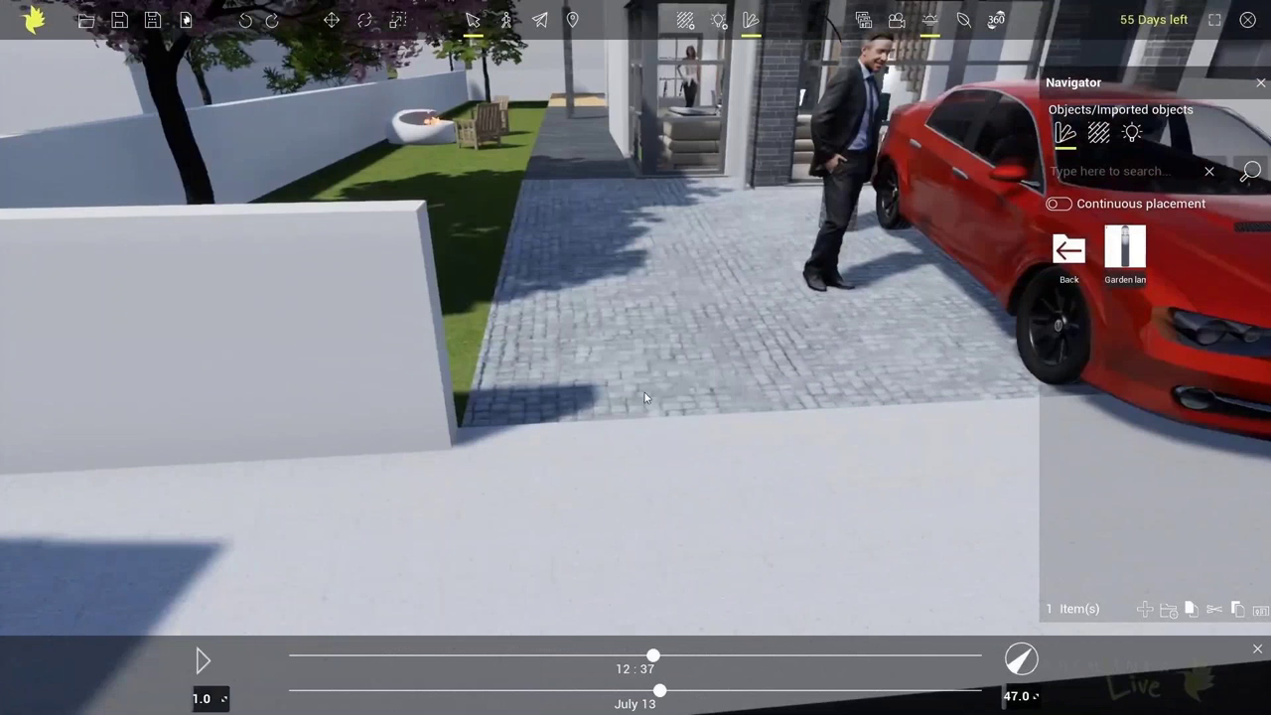
drag(1125, 250, 502, 446)
Step: Apply the Acrylic glass material to the inner glass part of the garden lamp, behind its ring louvres
middle_drag(520, 427, 634, 393)
scroll(554, 411, up, 3)
scroll(645, 369, up, 3)
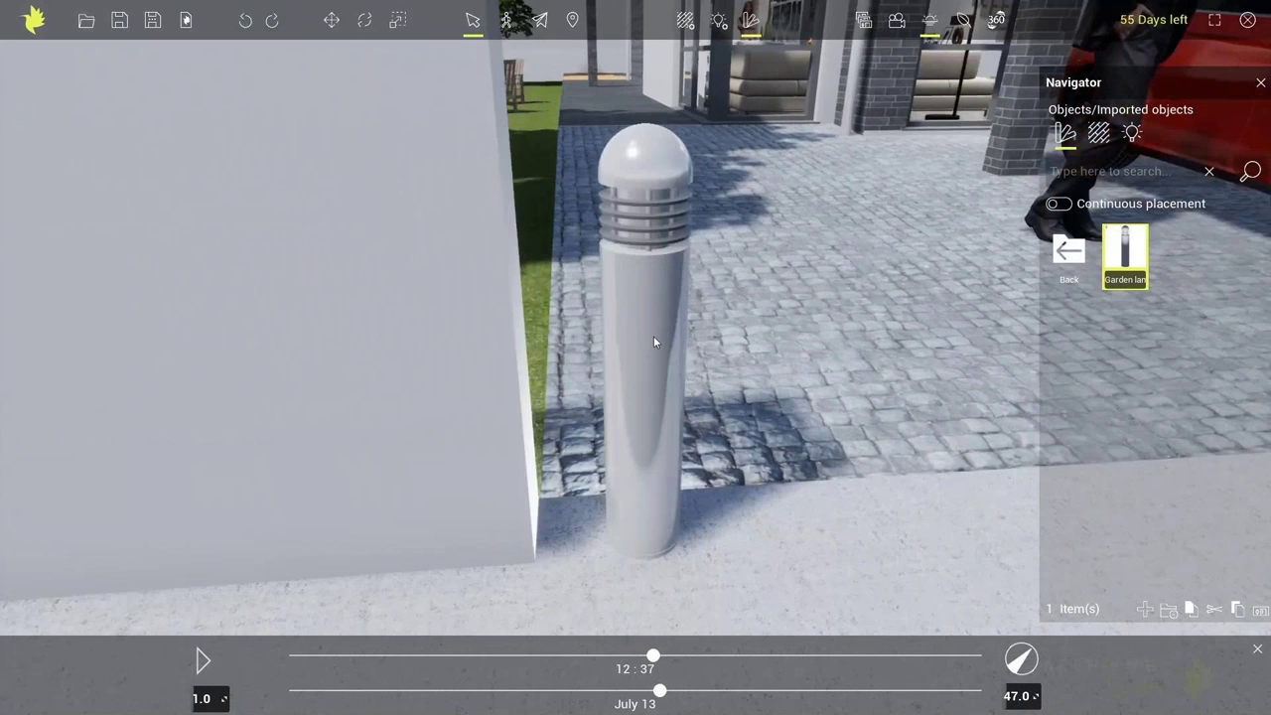
click(685, 20)
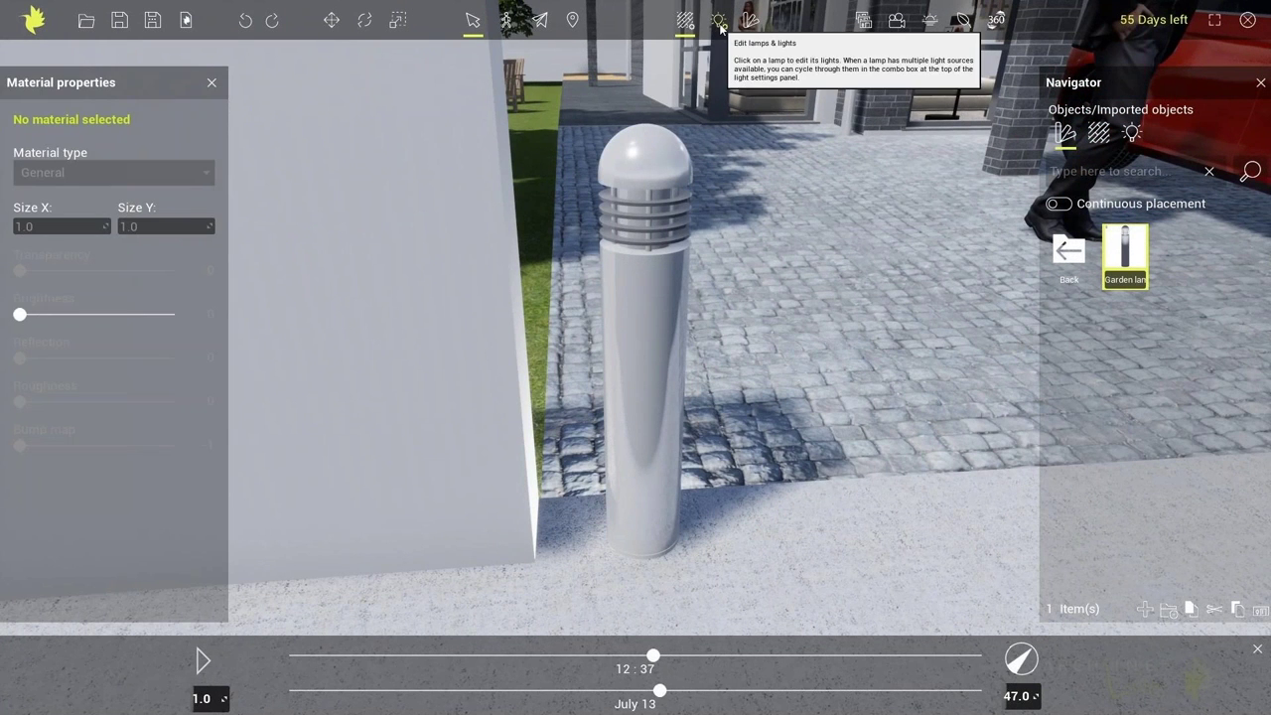
click(1098, 136)
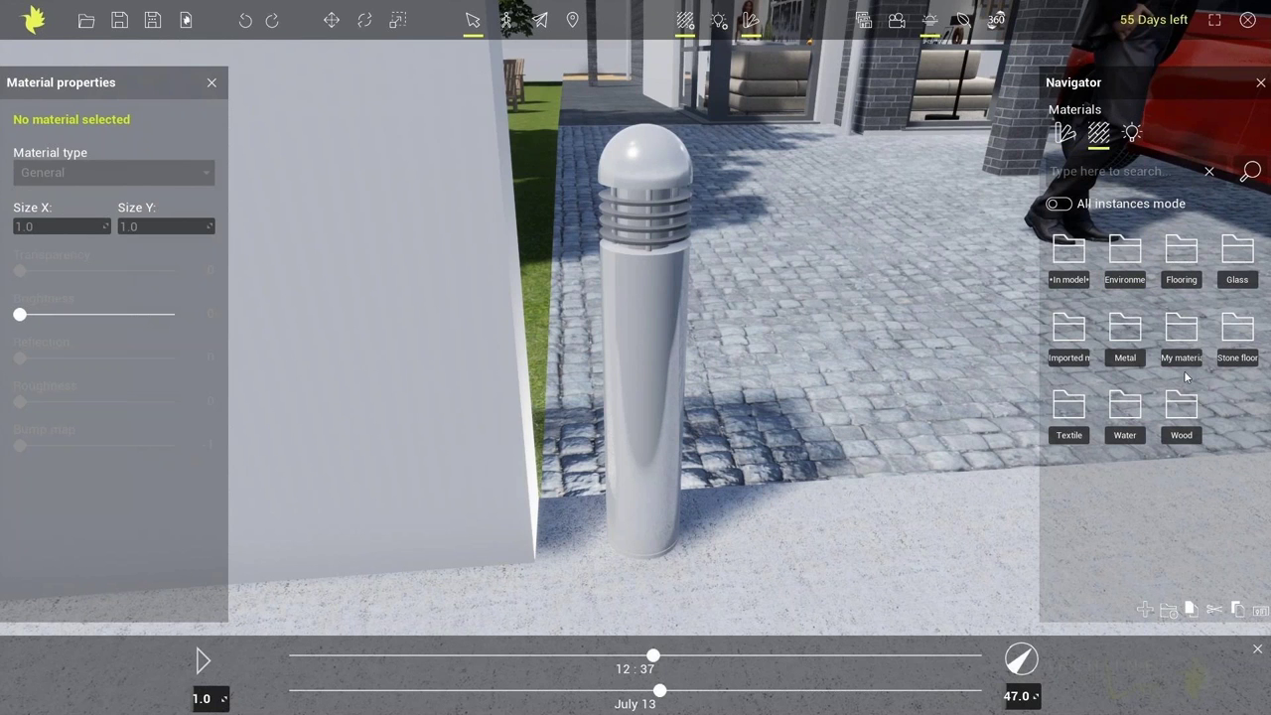
click(1241, 252)
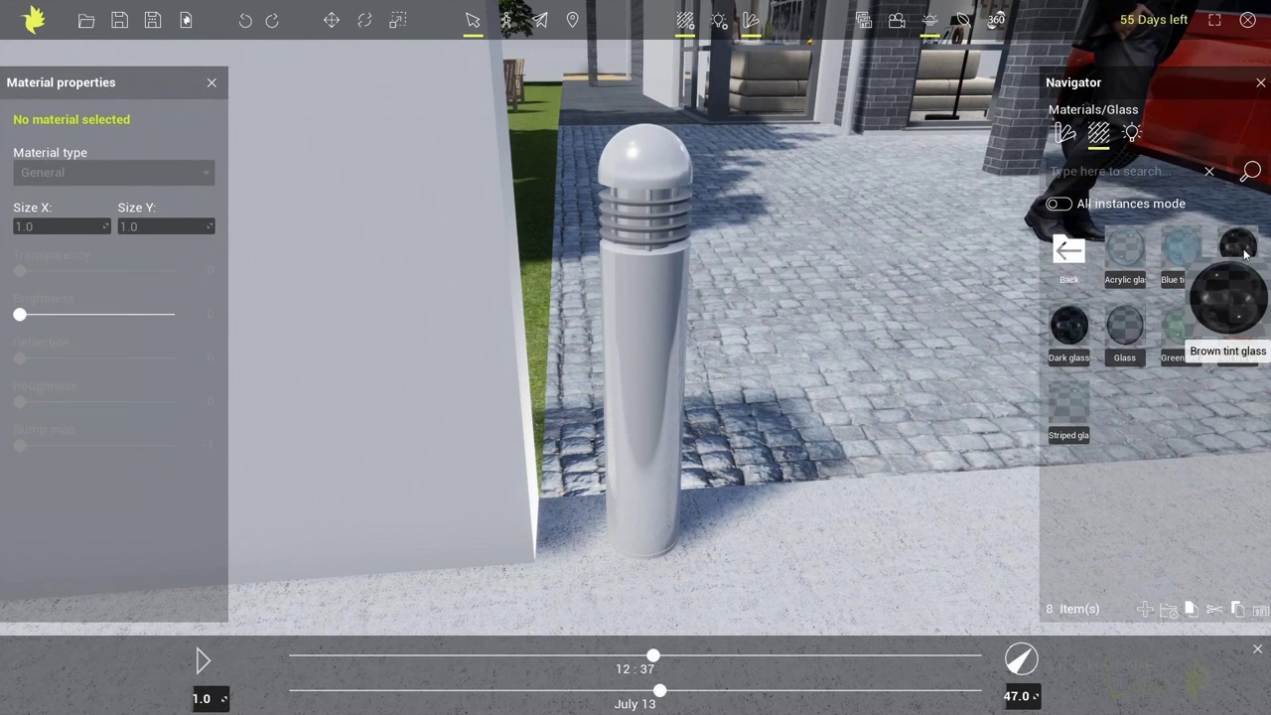
drag(1126, 264, 633, 216)
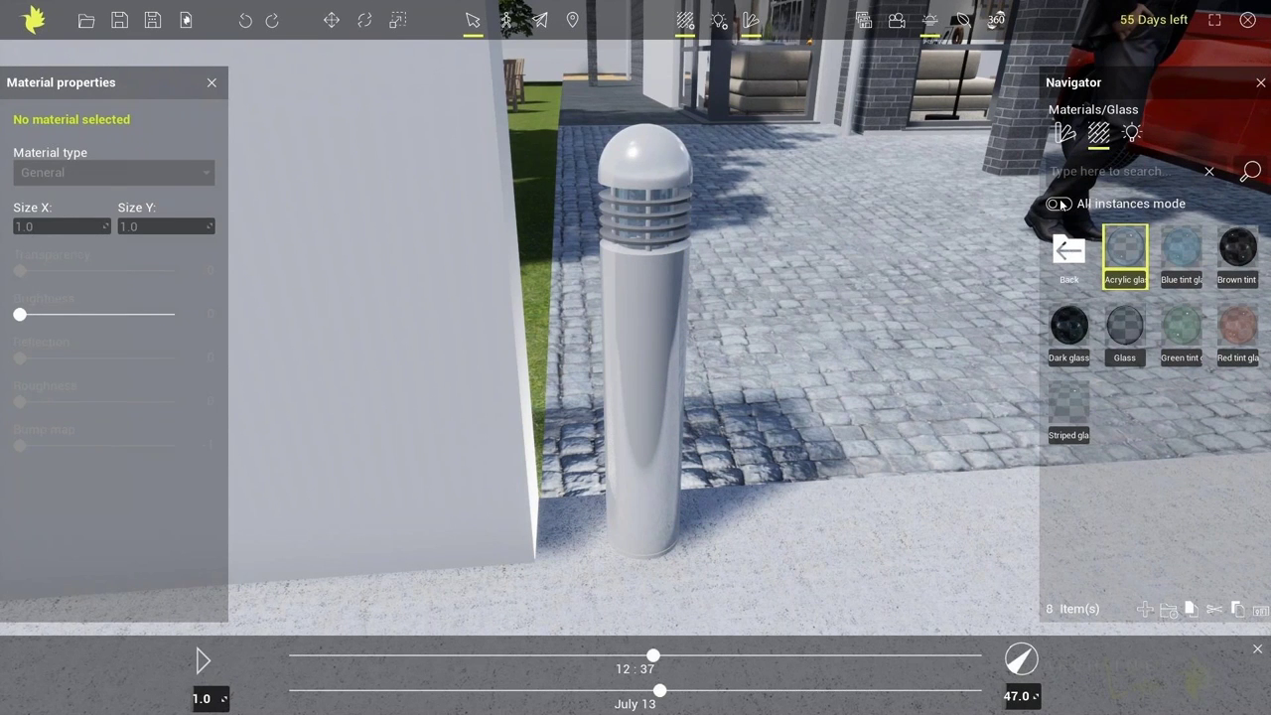
Step: Apply the dark anodized metal material to the garden lamp's post and domed cap
click(1069, 252)
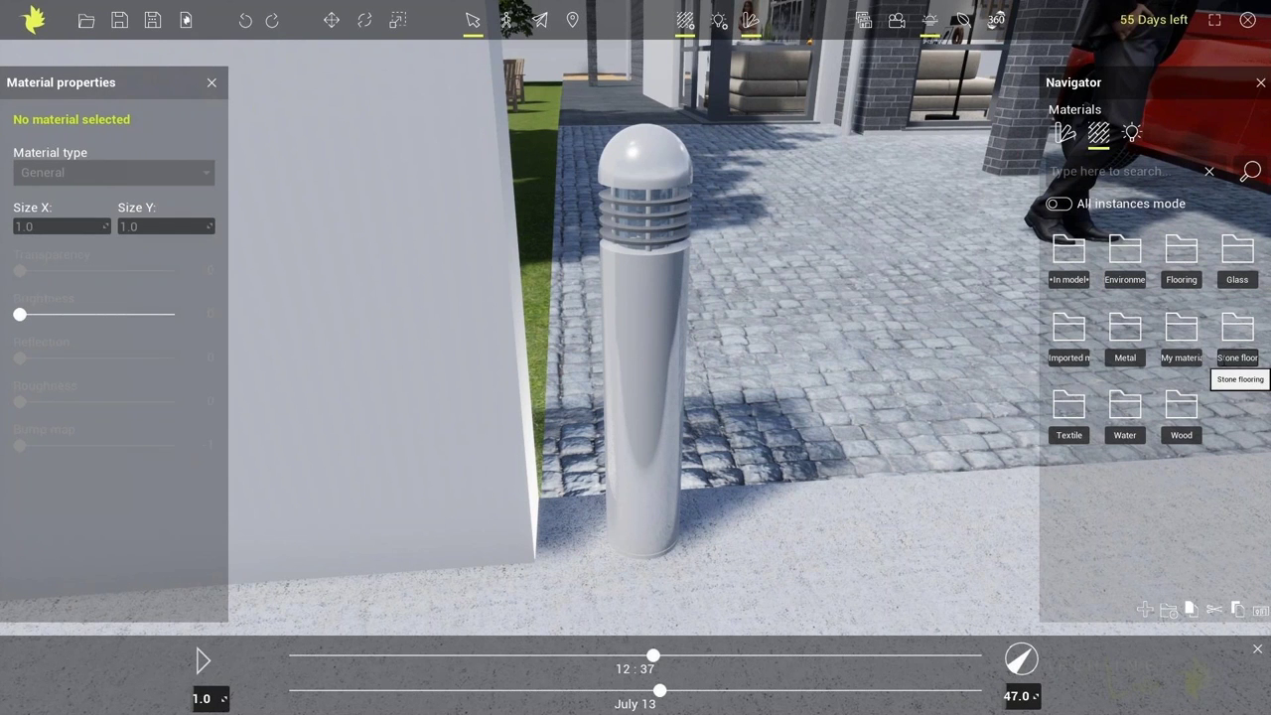
click(1125, 342)
drag(1110, 401, 647, 414)
drag(1125, 334, 705, 241)
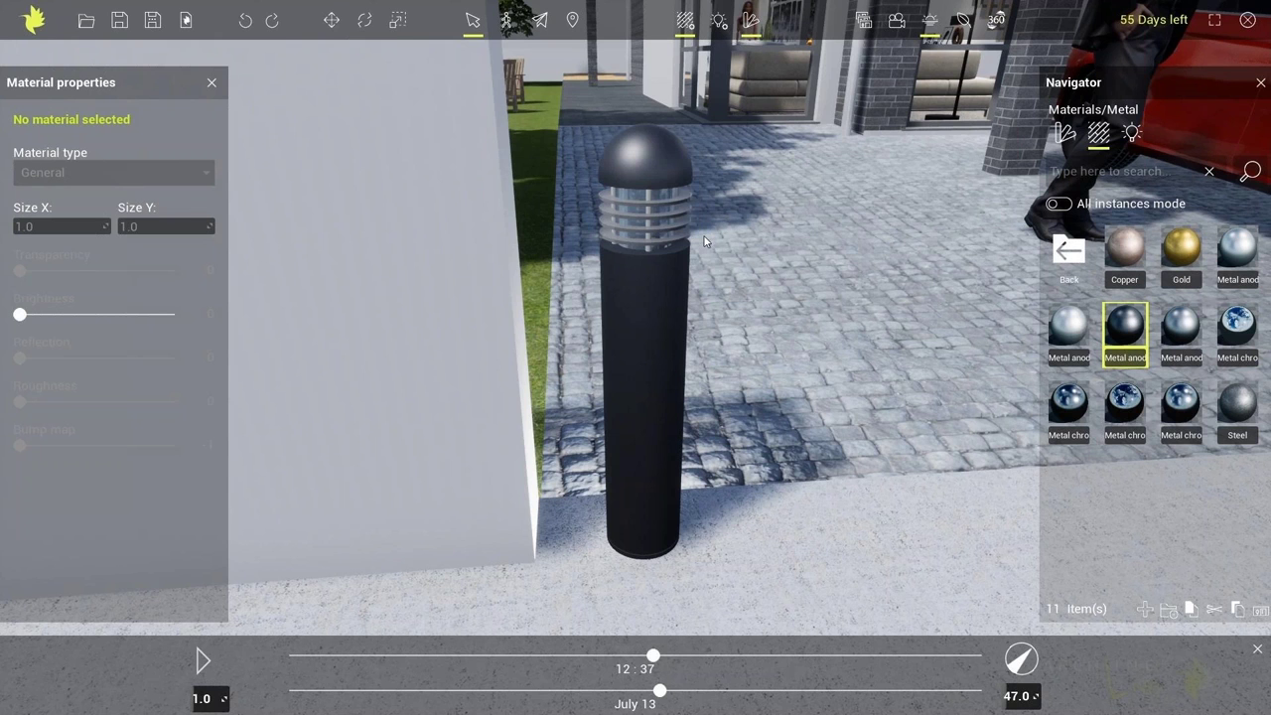
Step: Raise the garden lamp's light source into its glass head and switch it on as a 600-lumen Compact 11W helper light
click(720, 23)
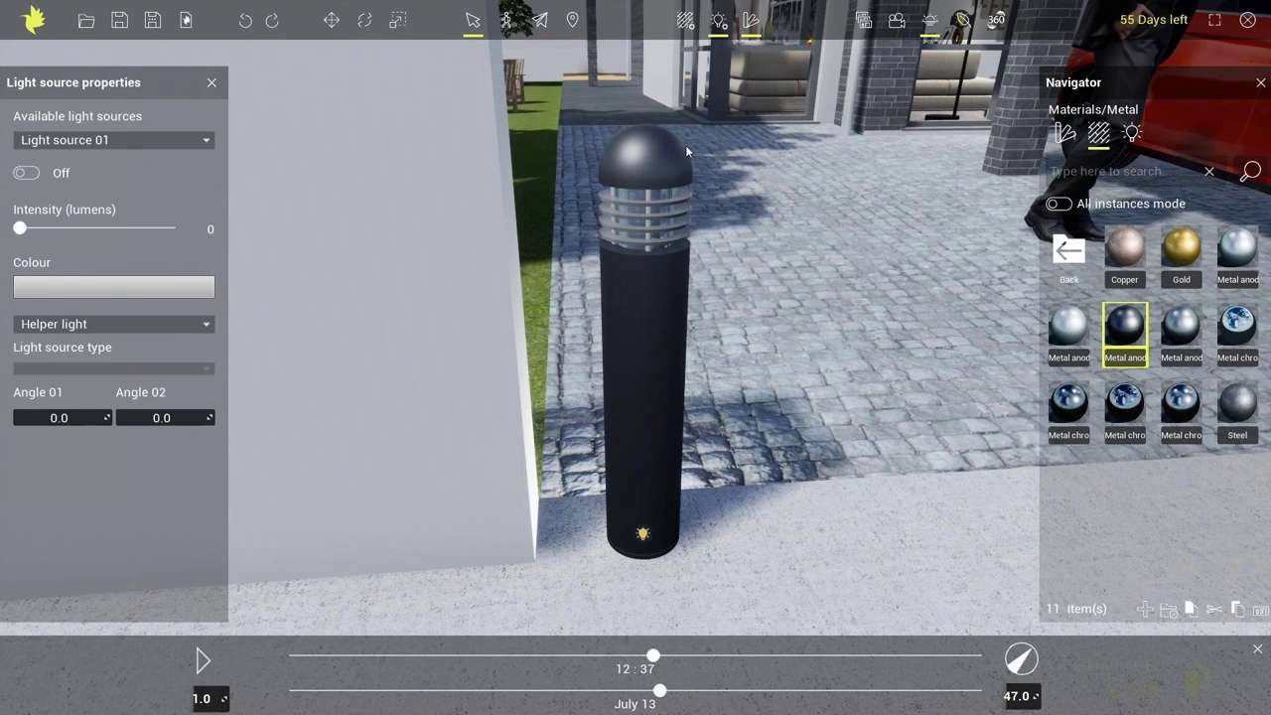
click(643, 537)
drag(647, 497, 646, 153)
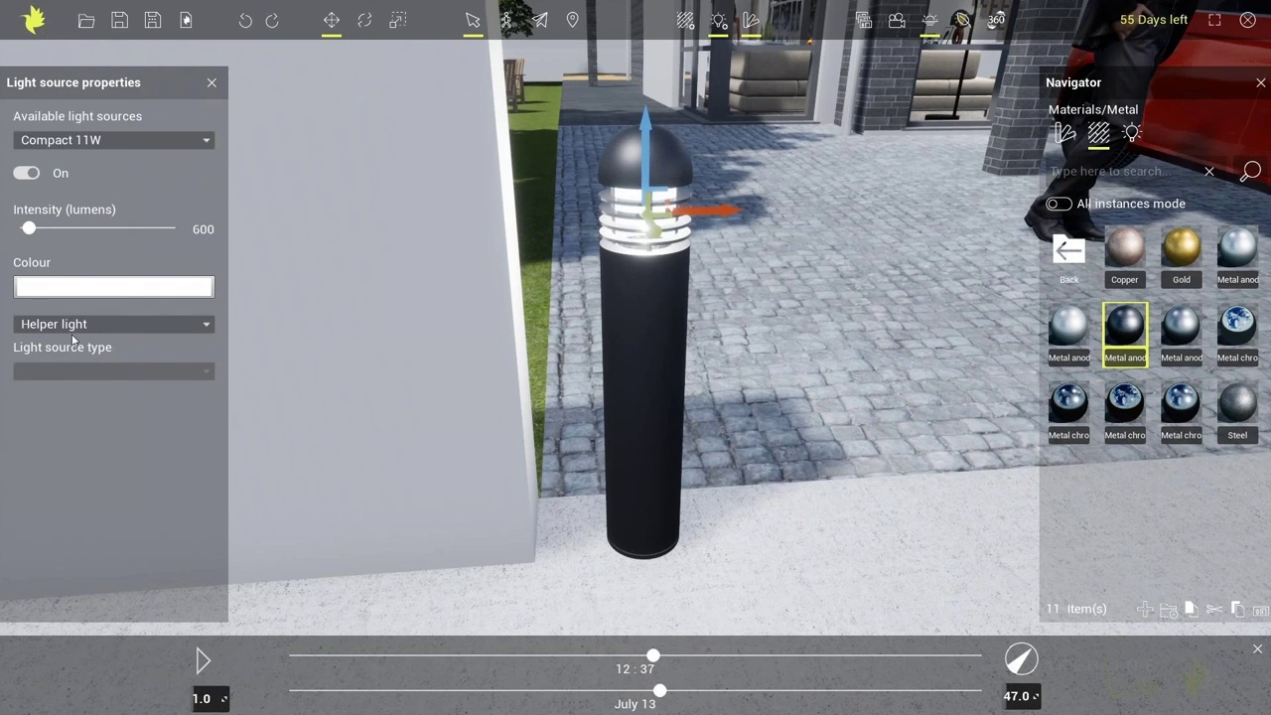
click(719, 22)
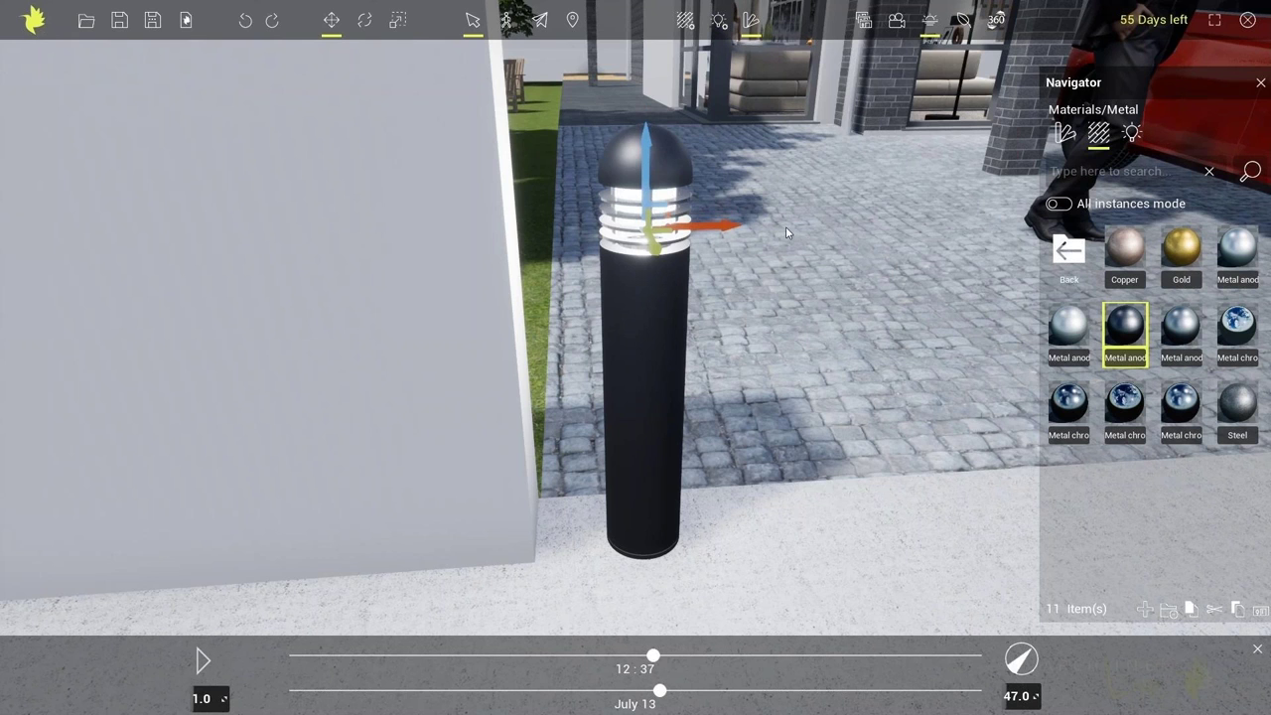
click(733, 200)
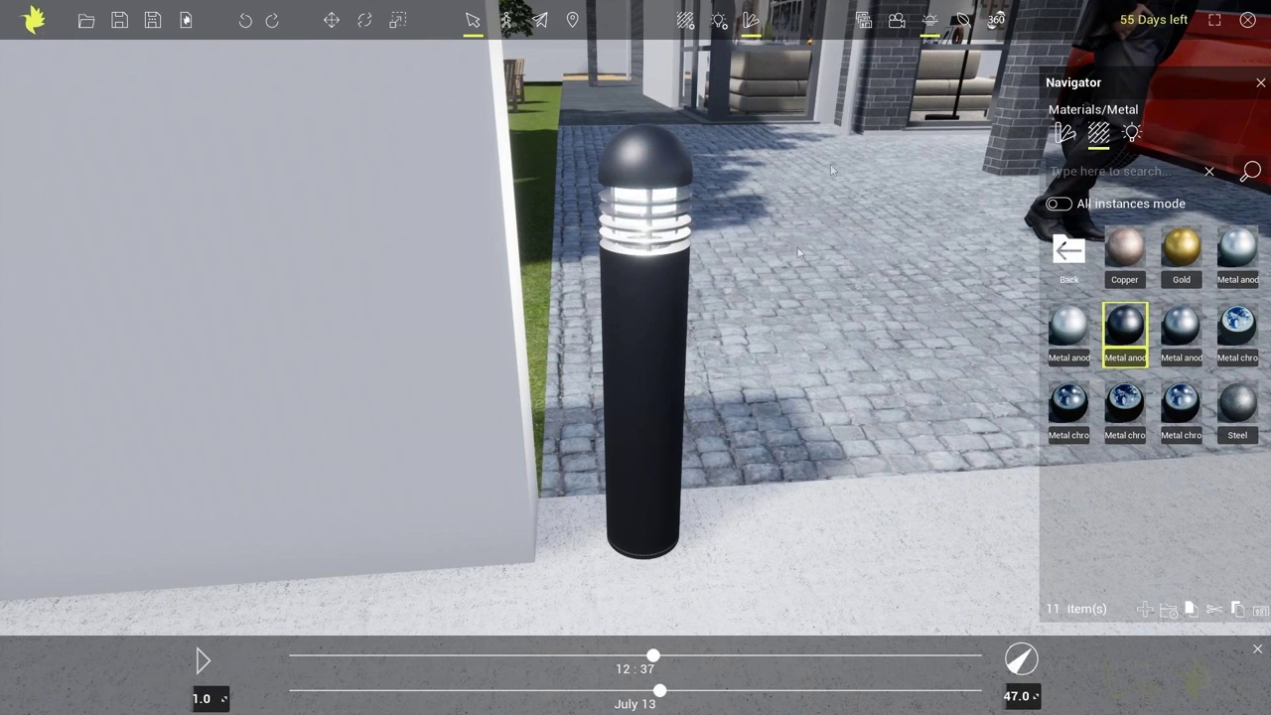
Step: Recall the saved Living_room_1 view and change the dining pendant's LED 18W source to Real light (shadow caster)
click(863, 20)
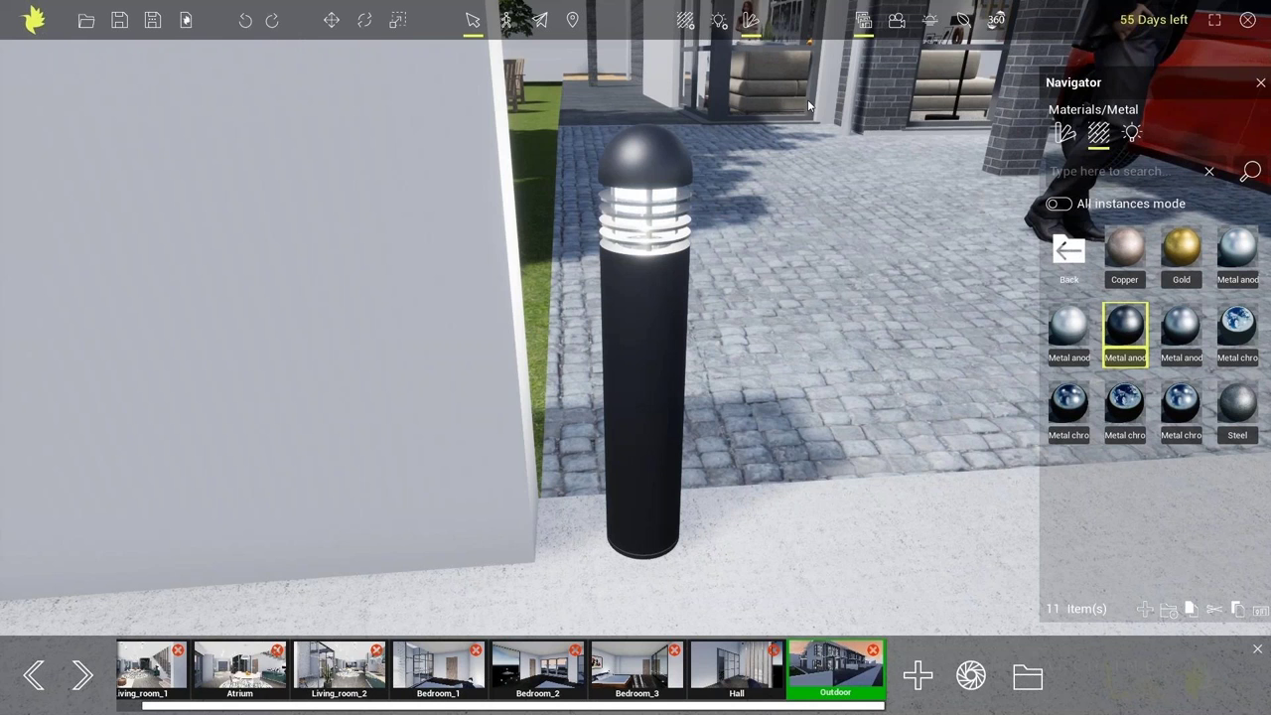
click(156, 680)
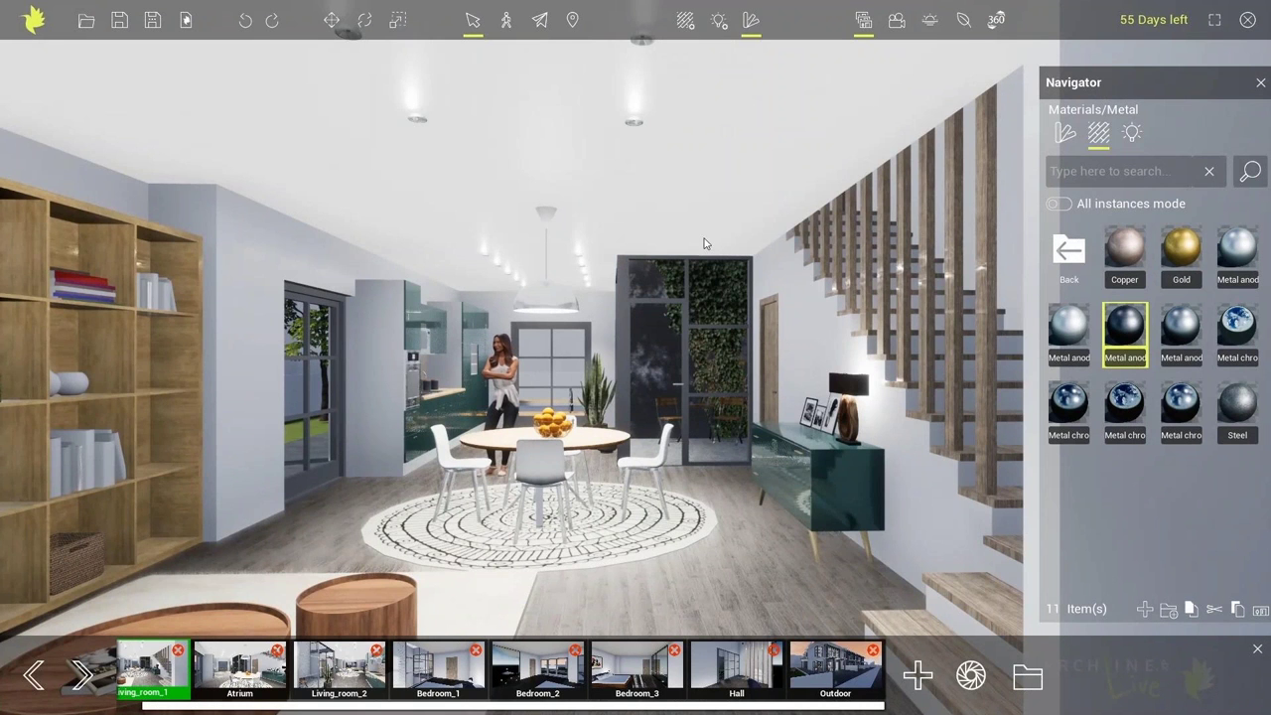
click(718, 20)
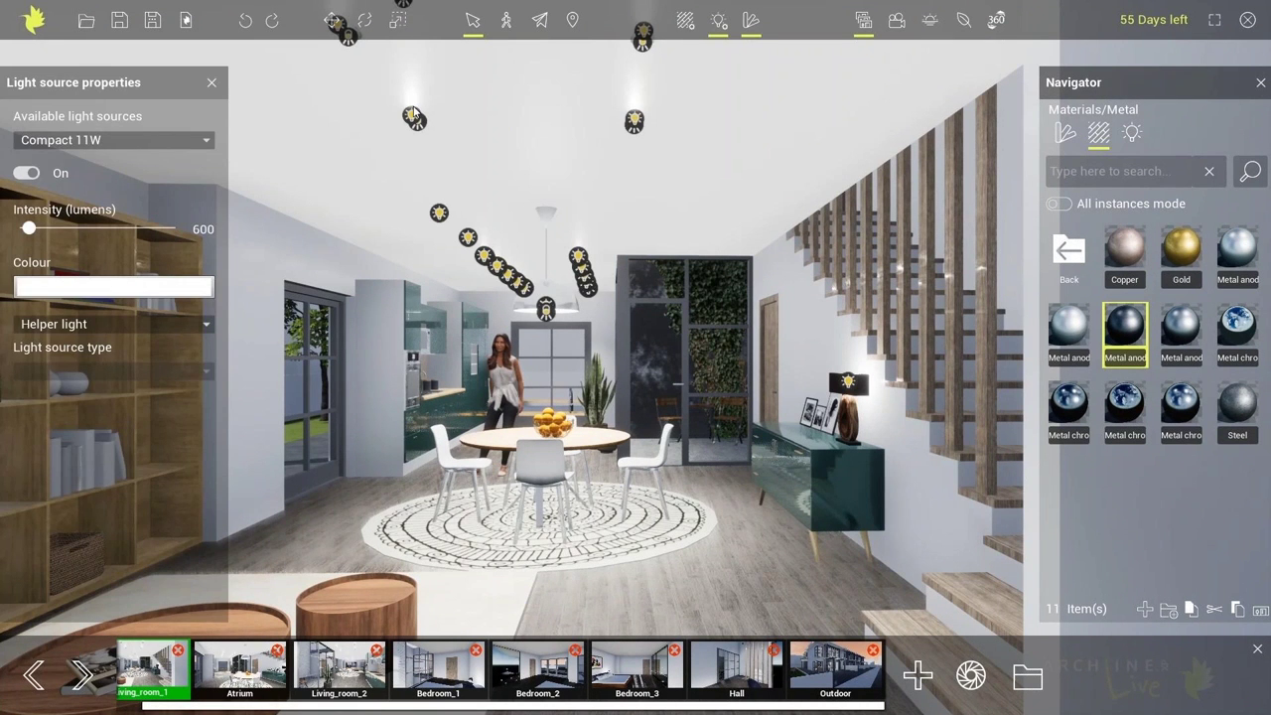
middle_drag(608, 389, 686, 319)
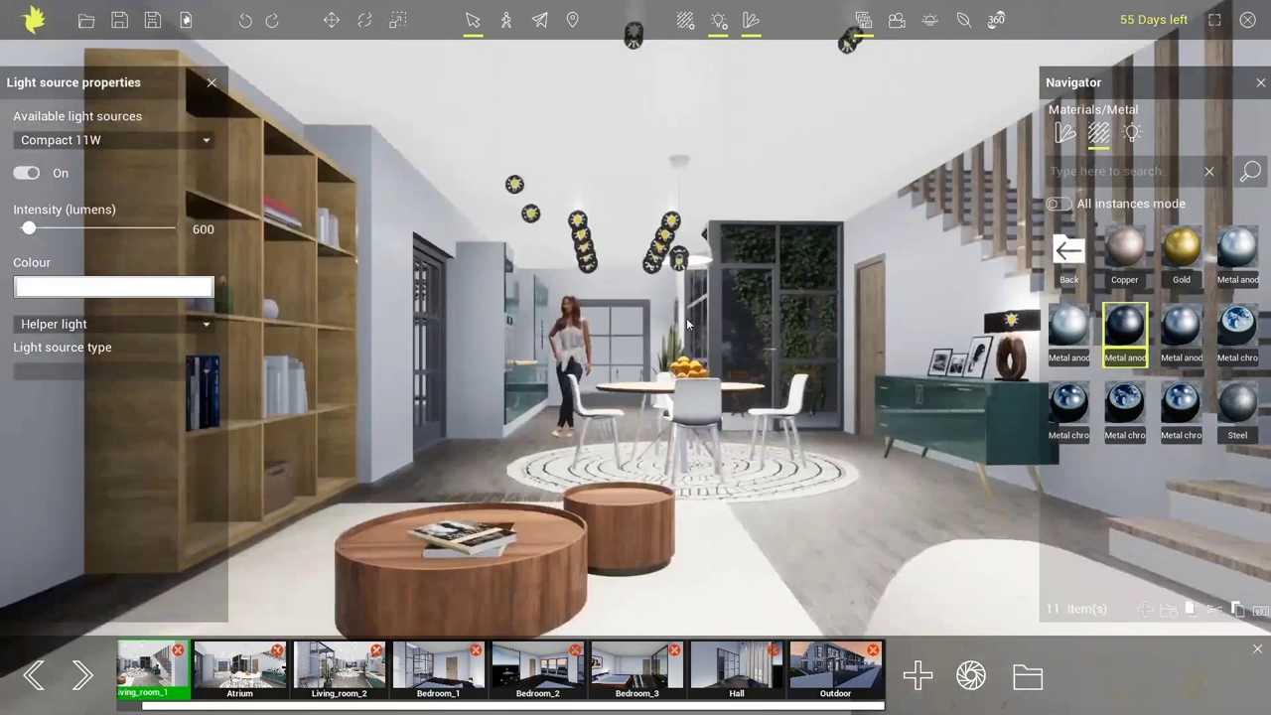
scroll(683, 310, up, 3)
scroll(678, 298, down, 3)
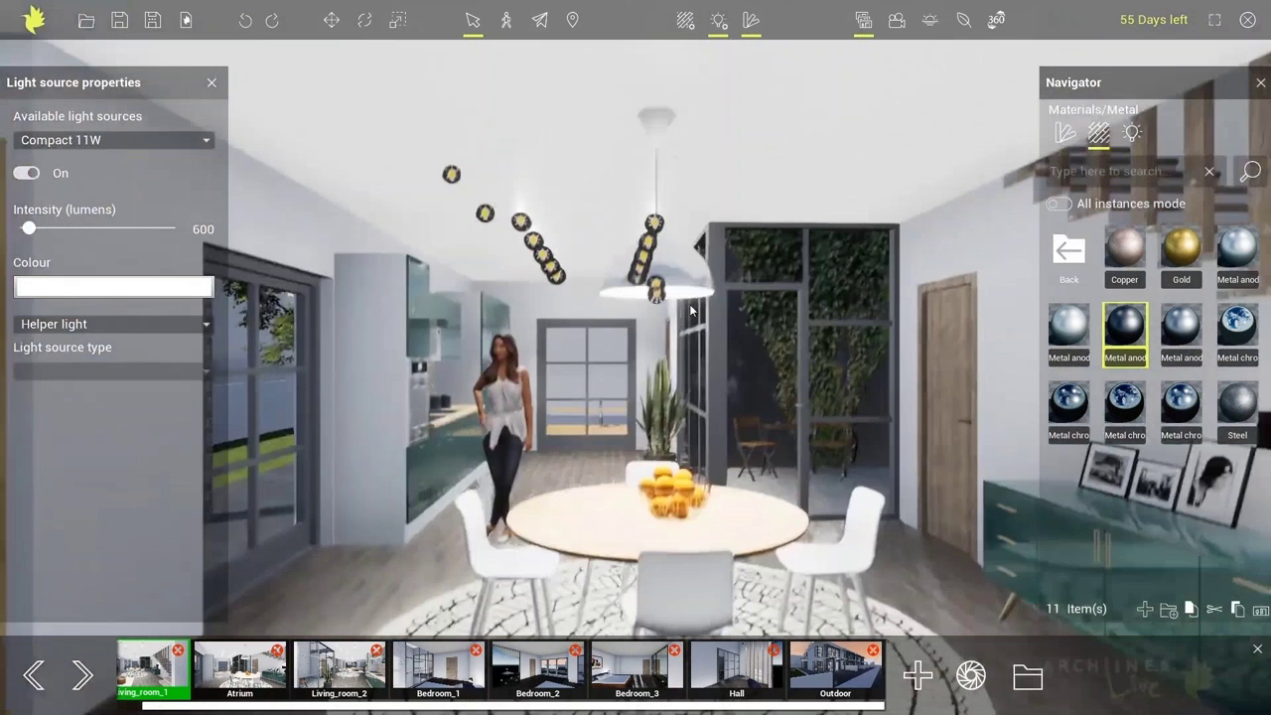
click(647, 328)
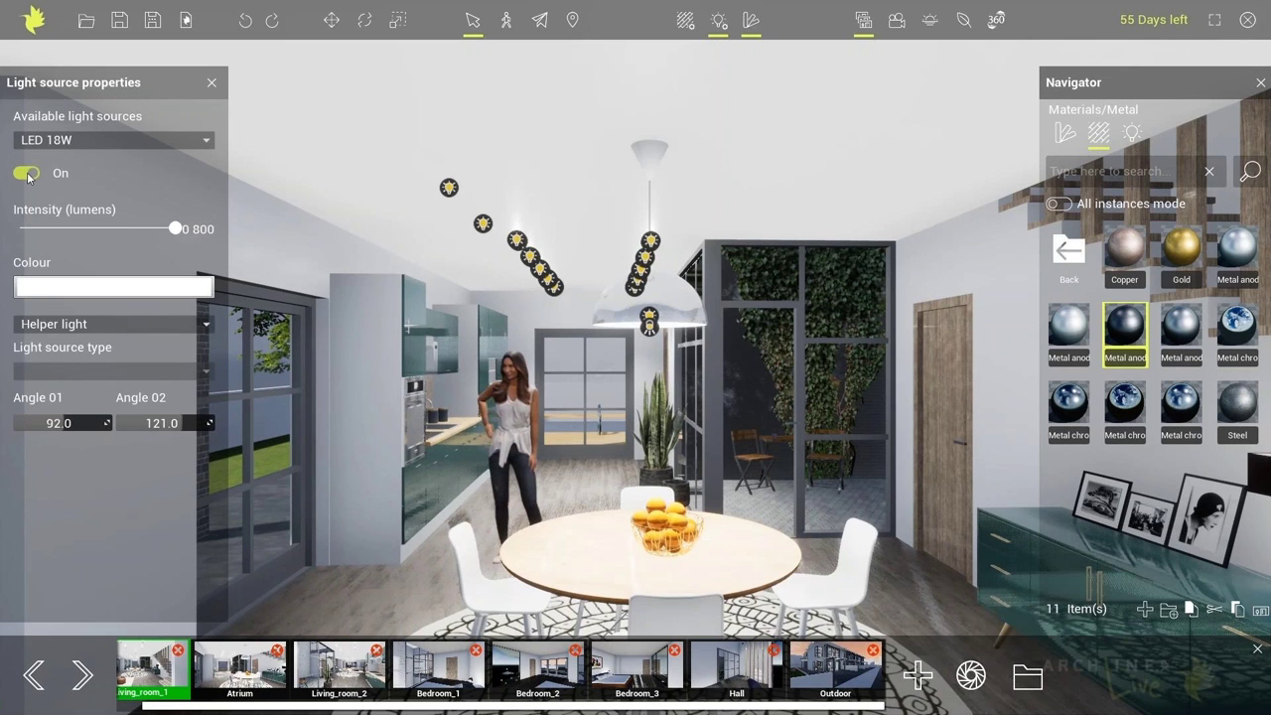
click(155, 325)
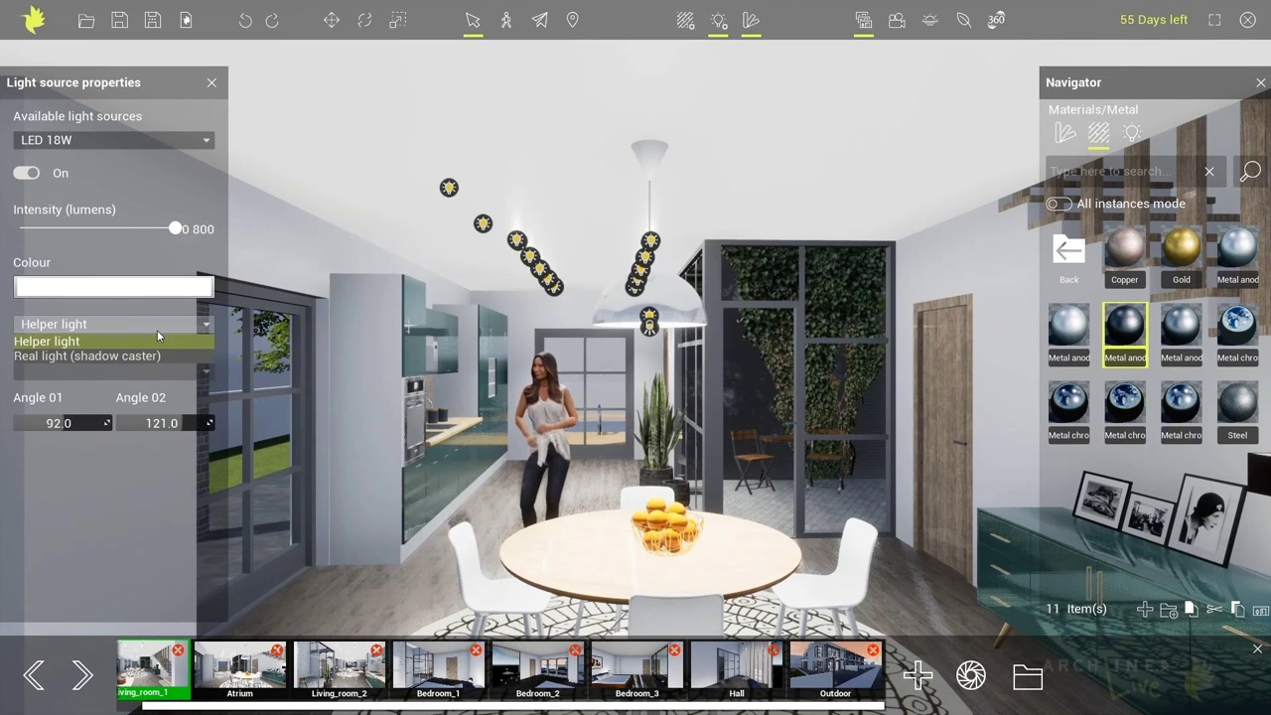
click(147, 357)
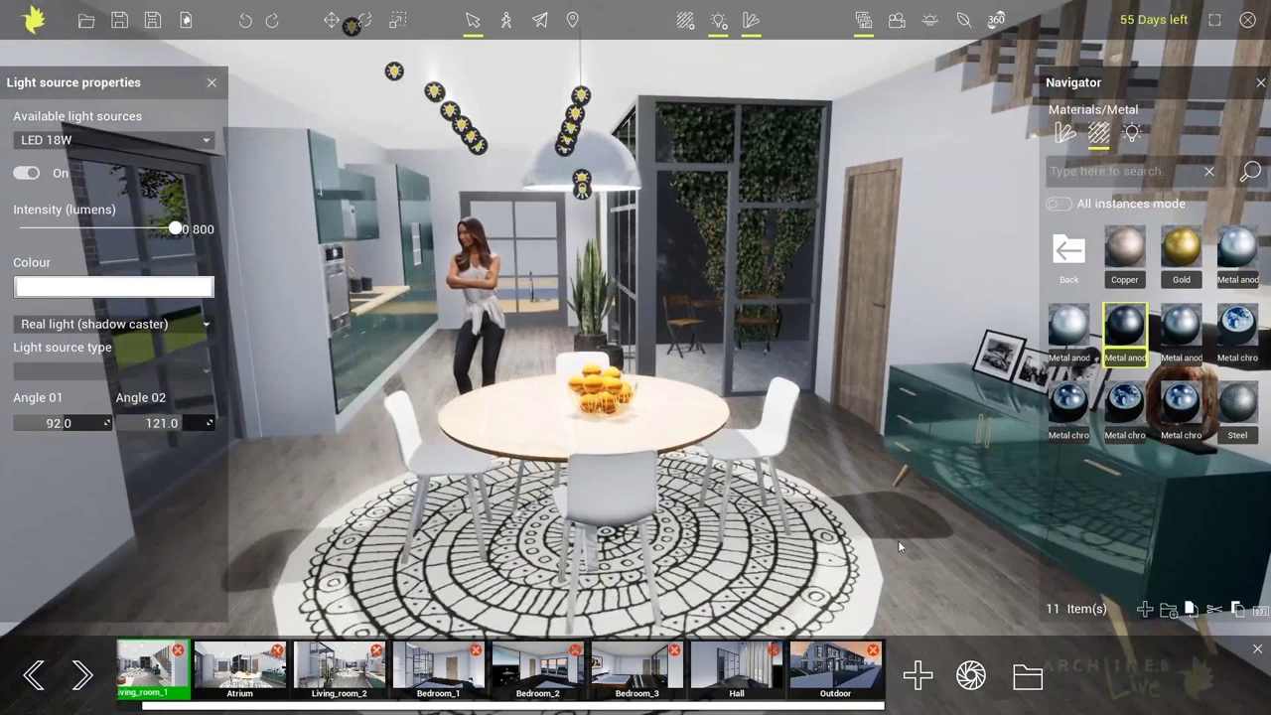
Step: Compare the dining pendant's light switched off and on, and set its intensity to 1957 lumens
click(26, 173)
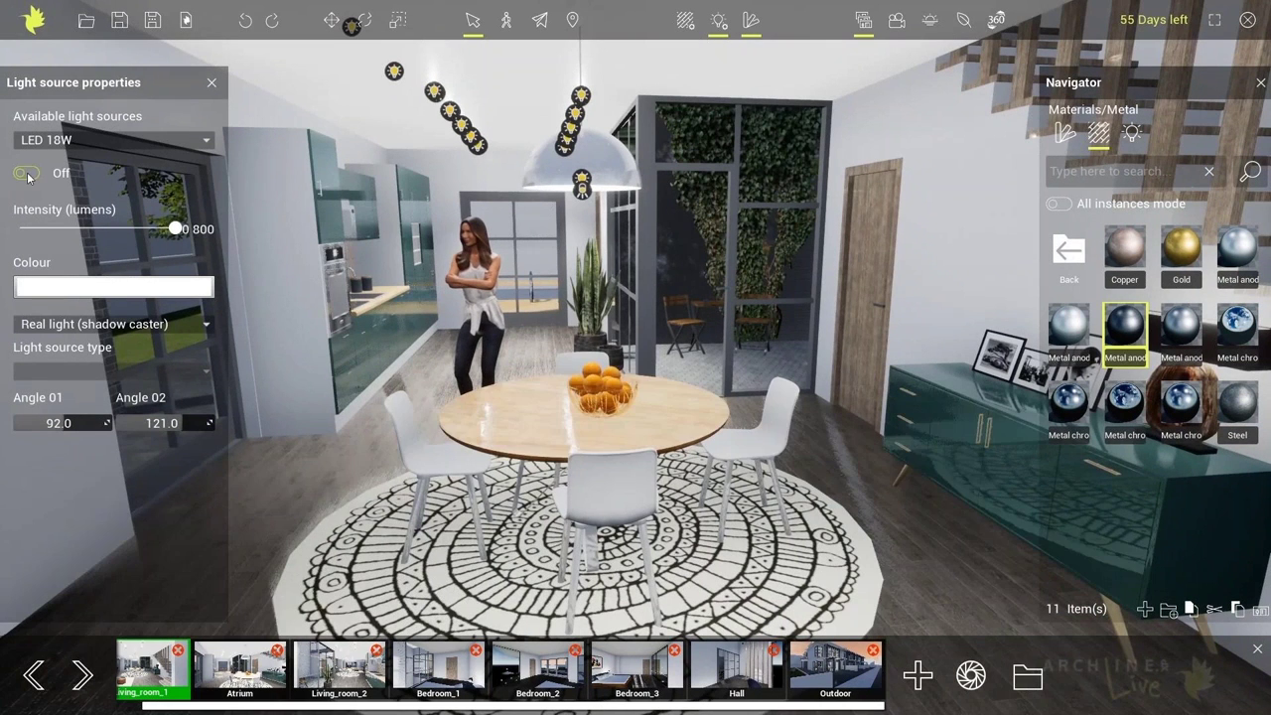
click(25, 173)
drag(442, 325, 507, 340)
drag(163, 232, 49, 228)
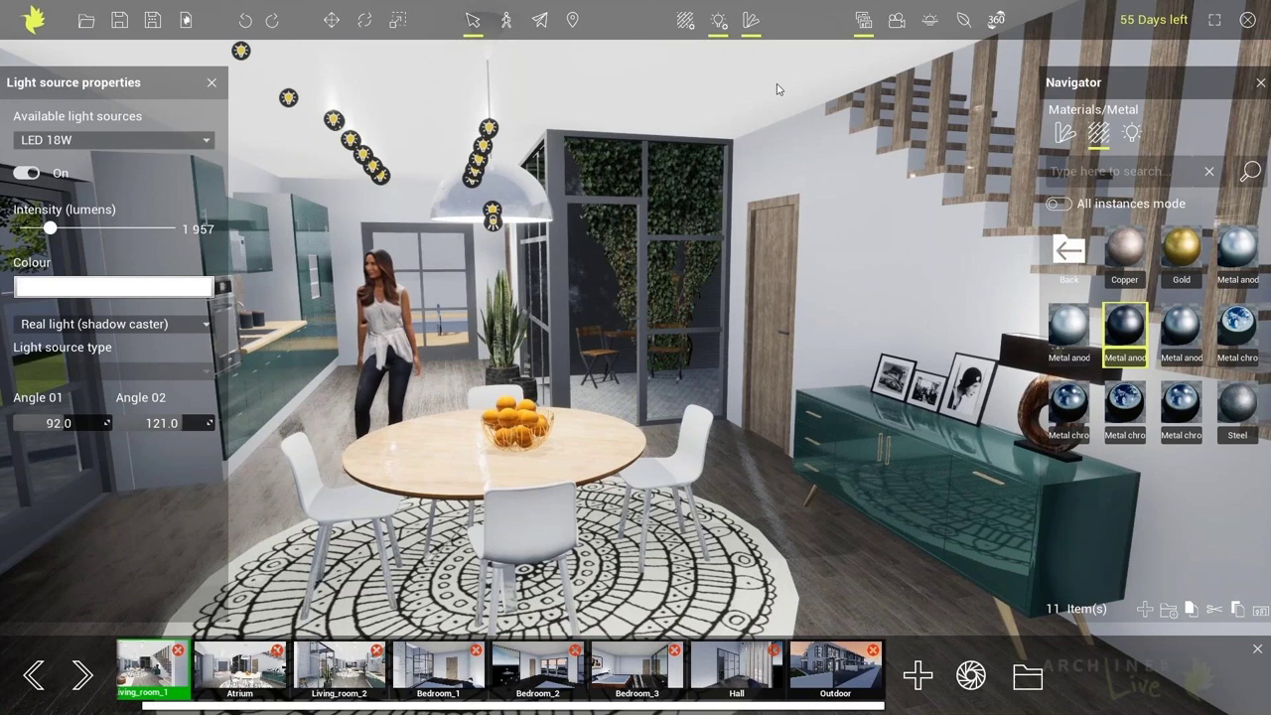
click(724, 31)
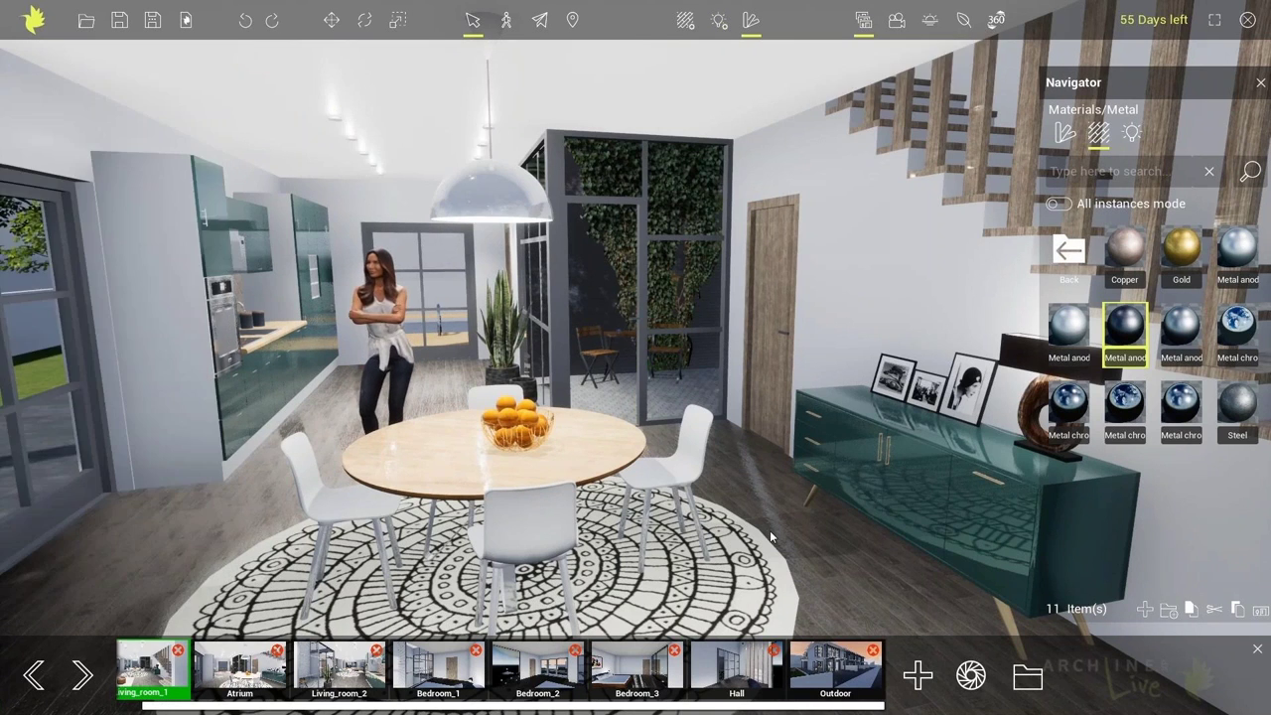
Step: Render the saved Outdoor view to an image and check the resulting Outdoor.png from the project folder
click(812, 663)
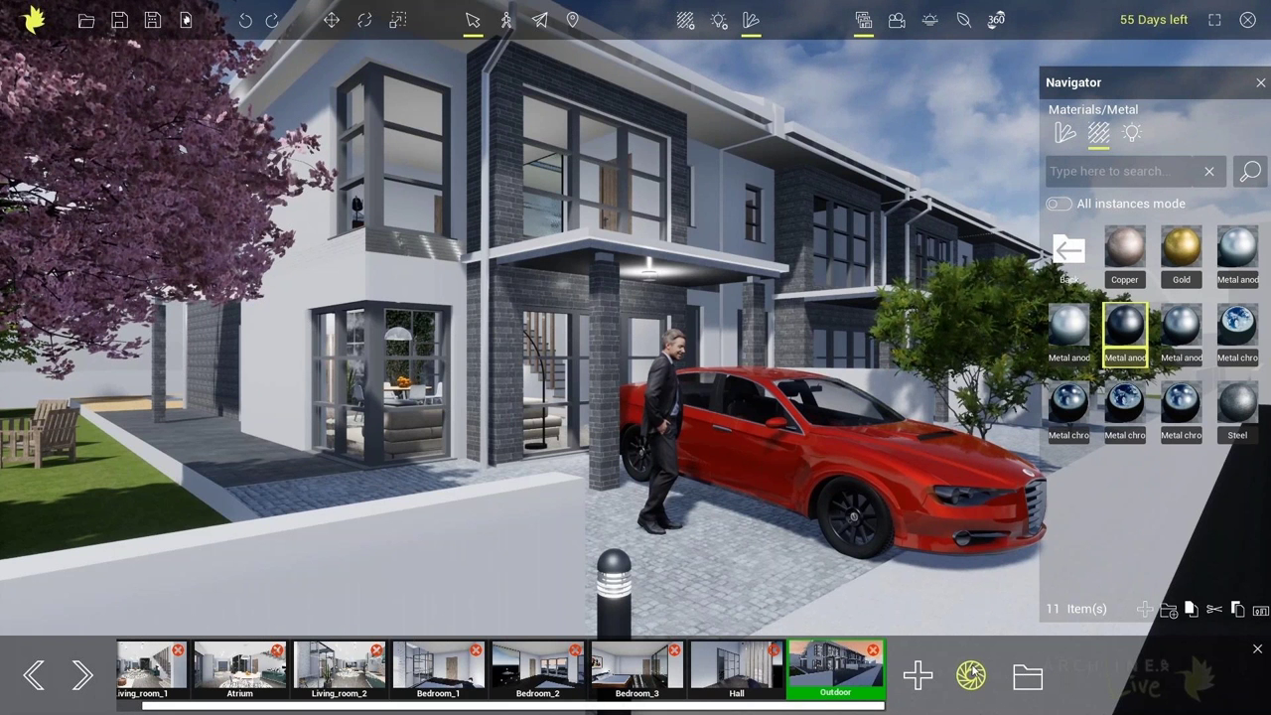
click(1030, 678)
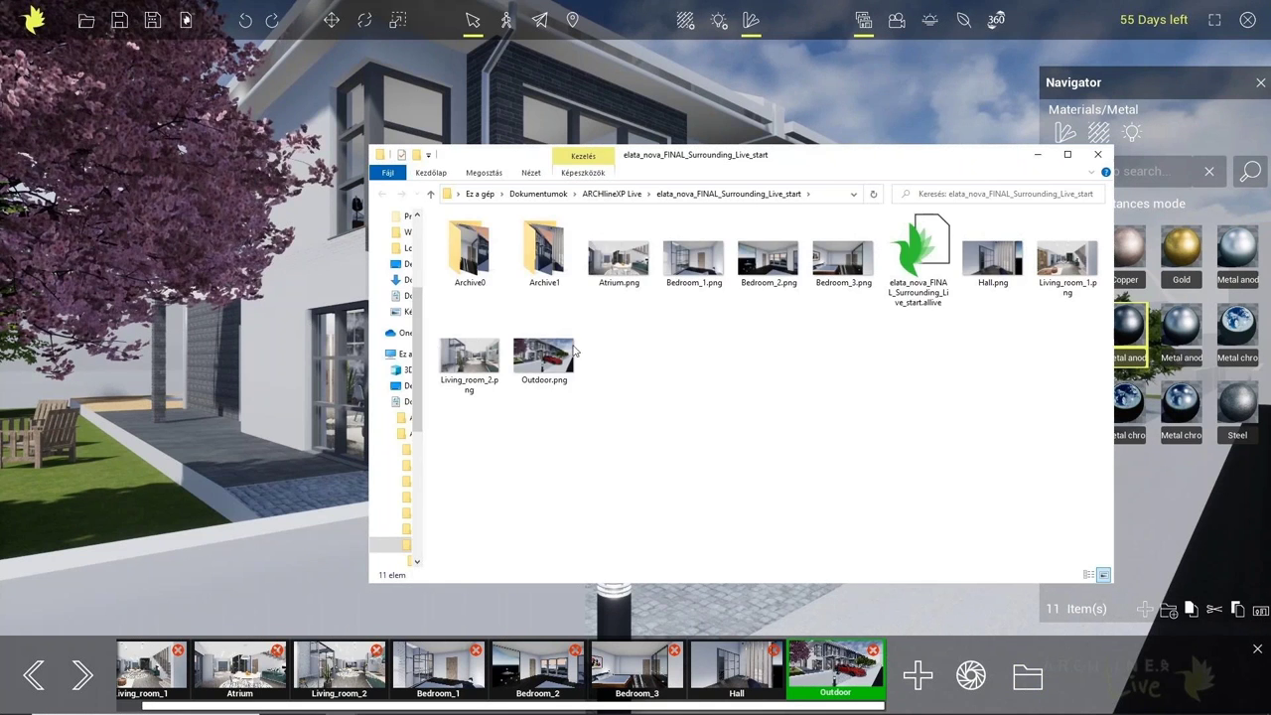
double_click(558, 356)
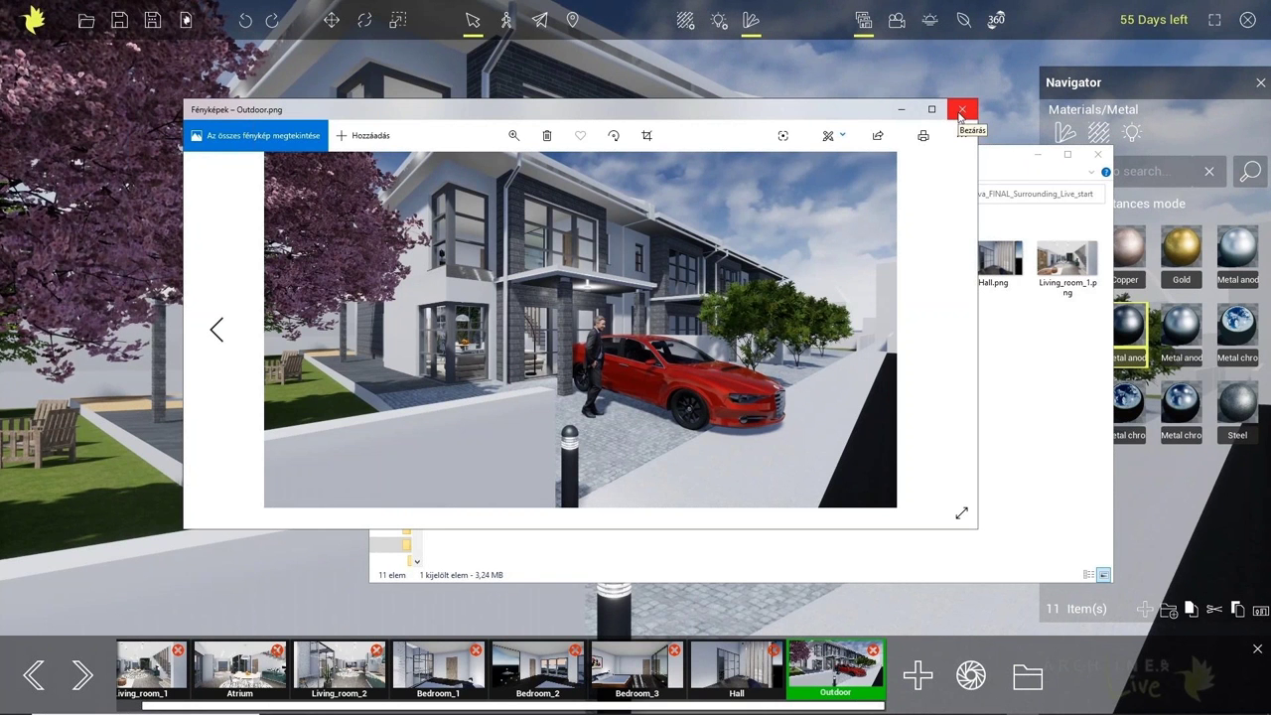
click(961, 110)
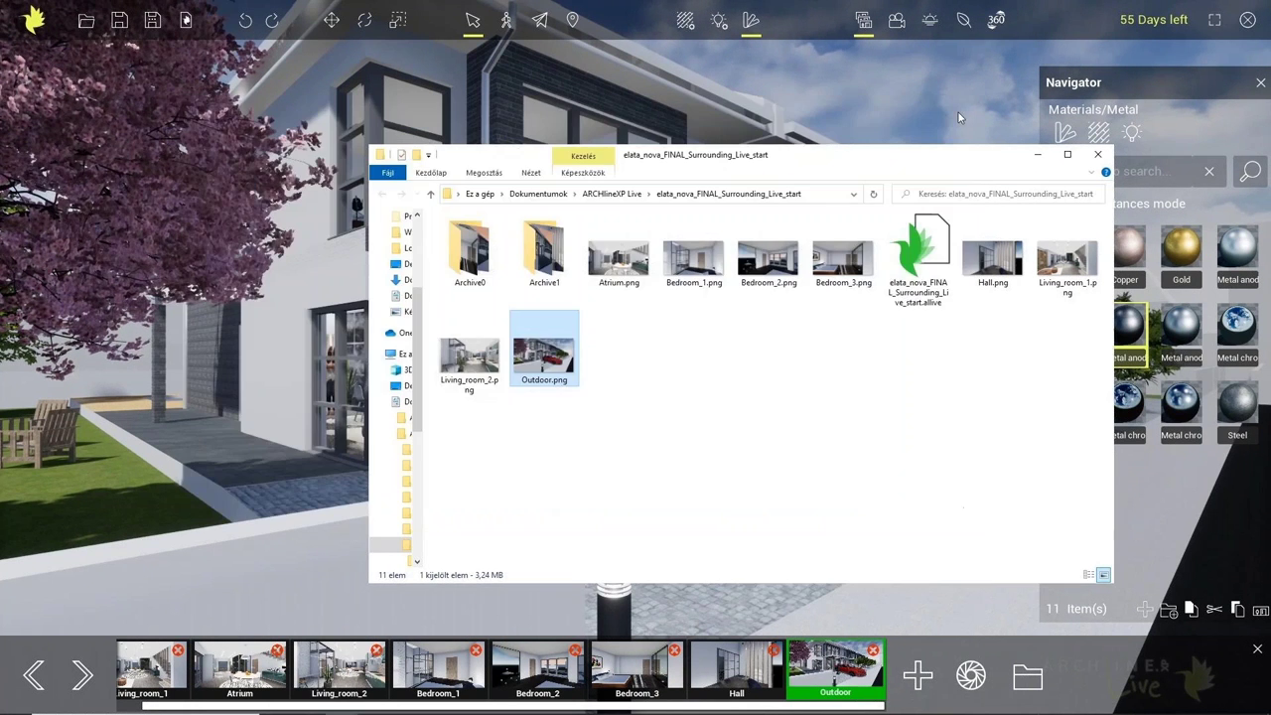
click(1036, 155)
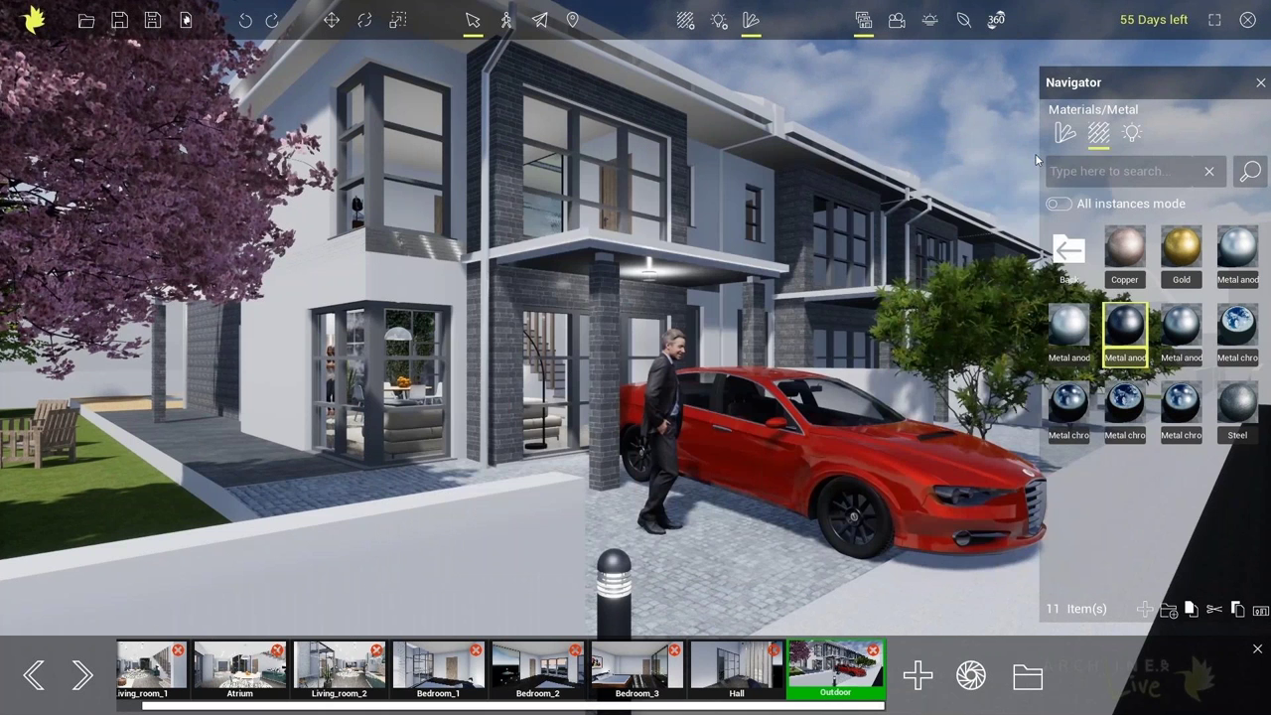
Step: Examine the resolution choices for snapshots and animations in the program options, keeping Window size
click(33, 20)
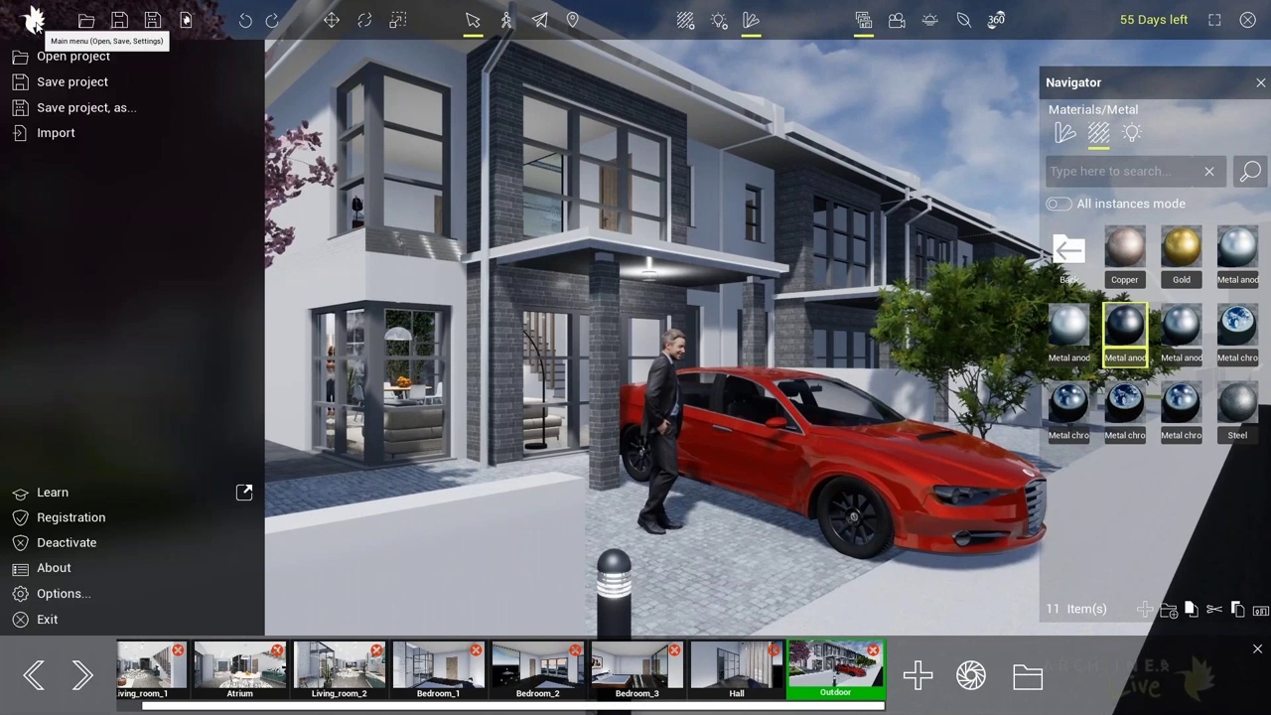
click(95, 593)
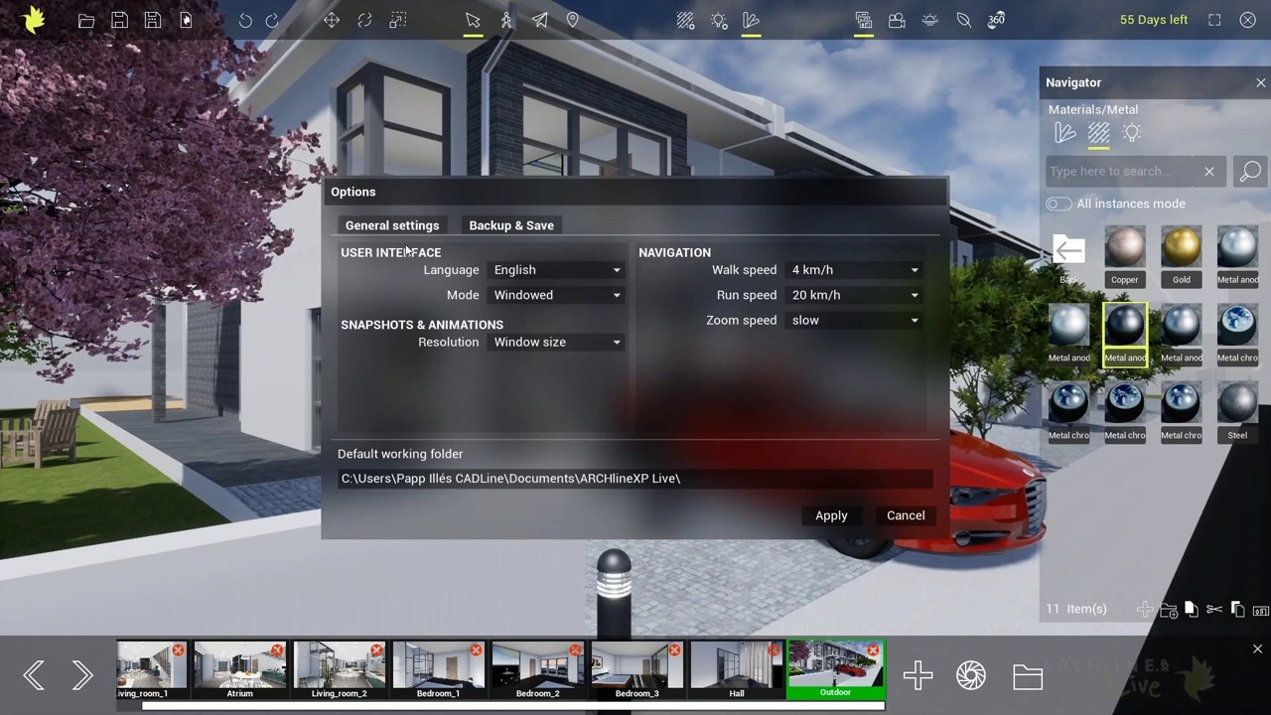
click(556, 343)
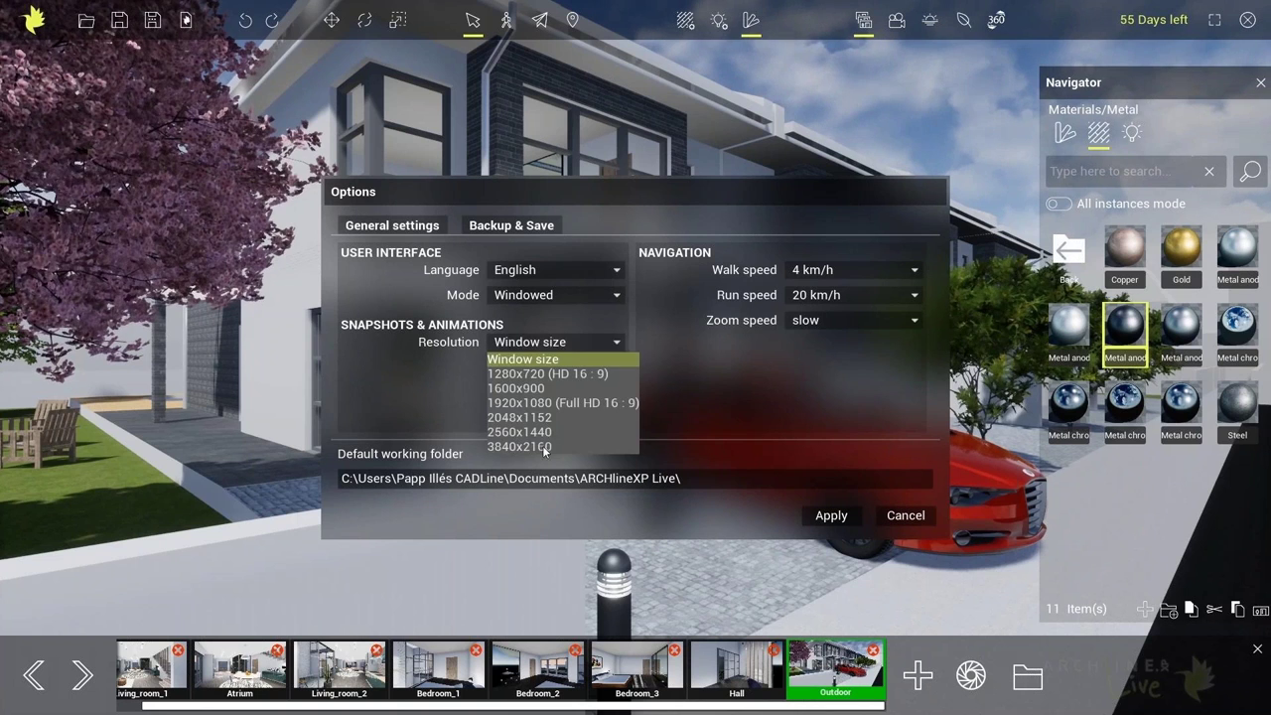
click(564, 345)
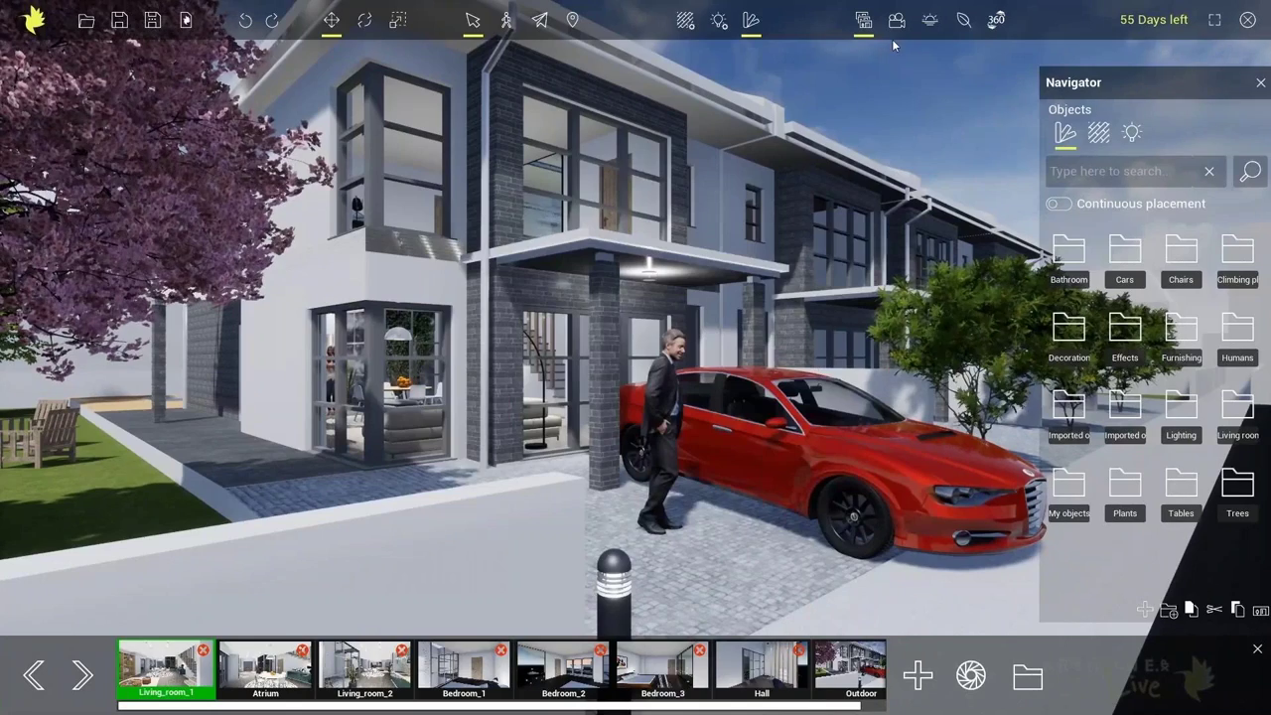
Step: Switch to animation editing, play Animation 0, and set its total duration to 12.16 seconds
click(896, 22)
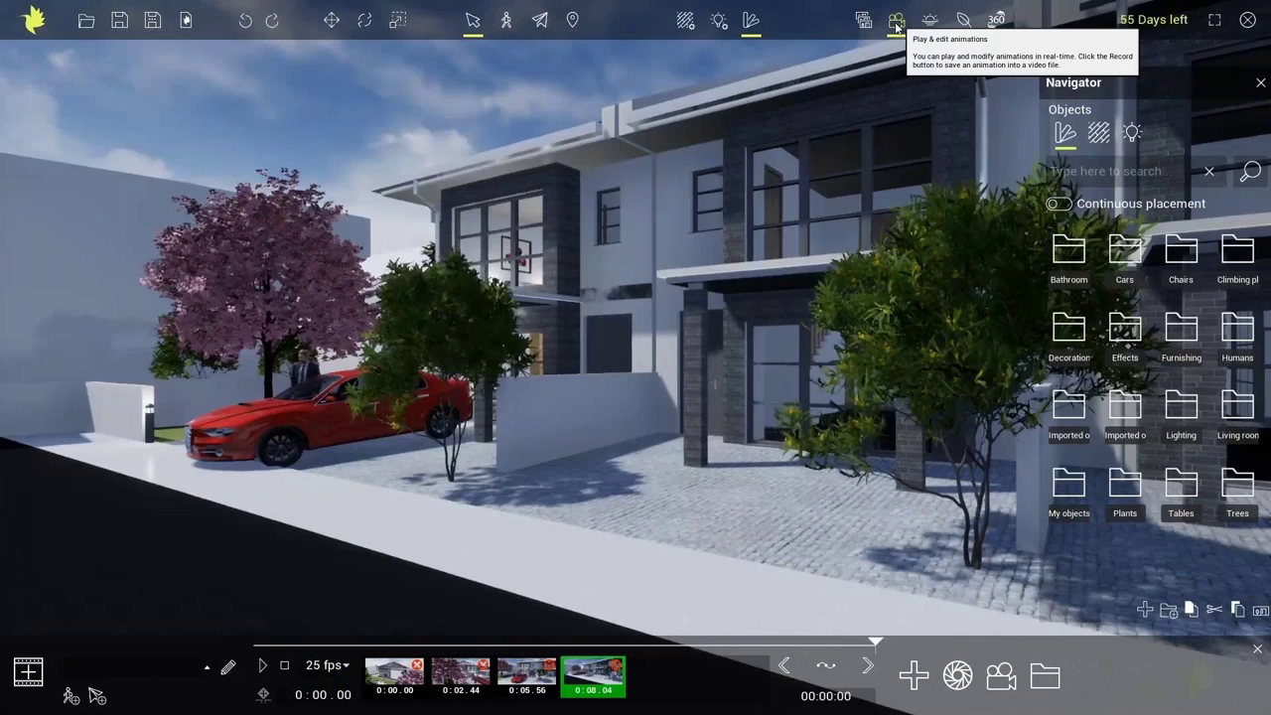
click(264, 671)
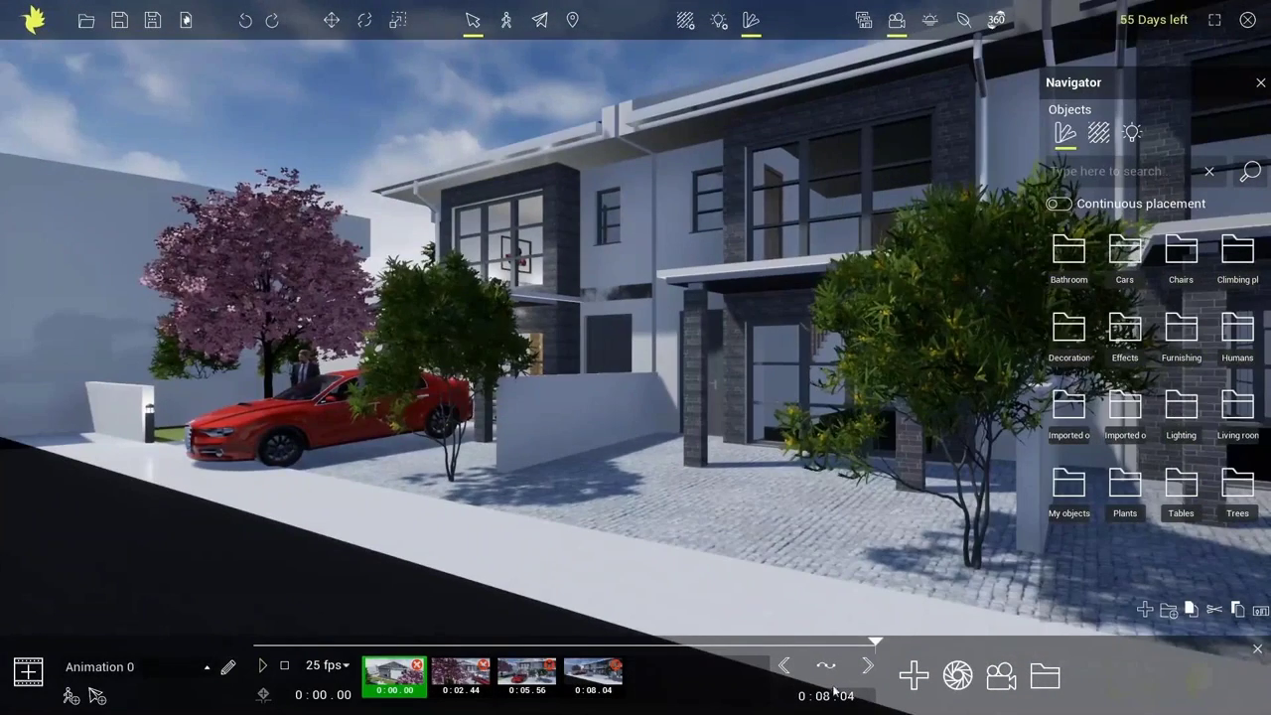
drag(814, 697, 875, 705)
text(12)
key(Return)
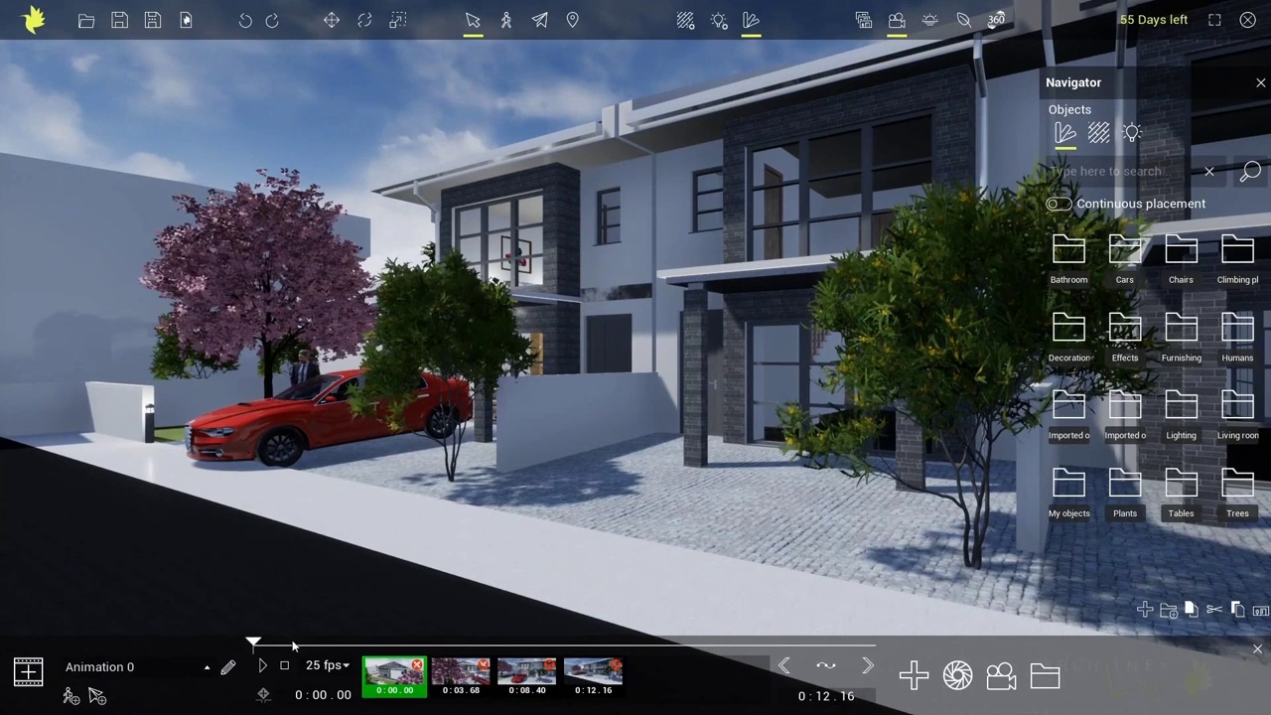
Step: Play back Animation 0, pause and scrub it to 9.92 seconds, and check the list of animations
click(263, 668)
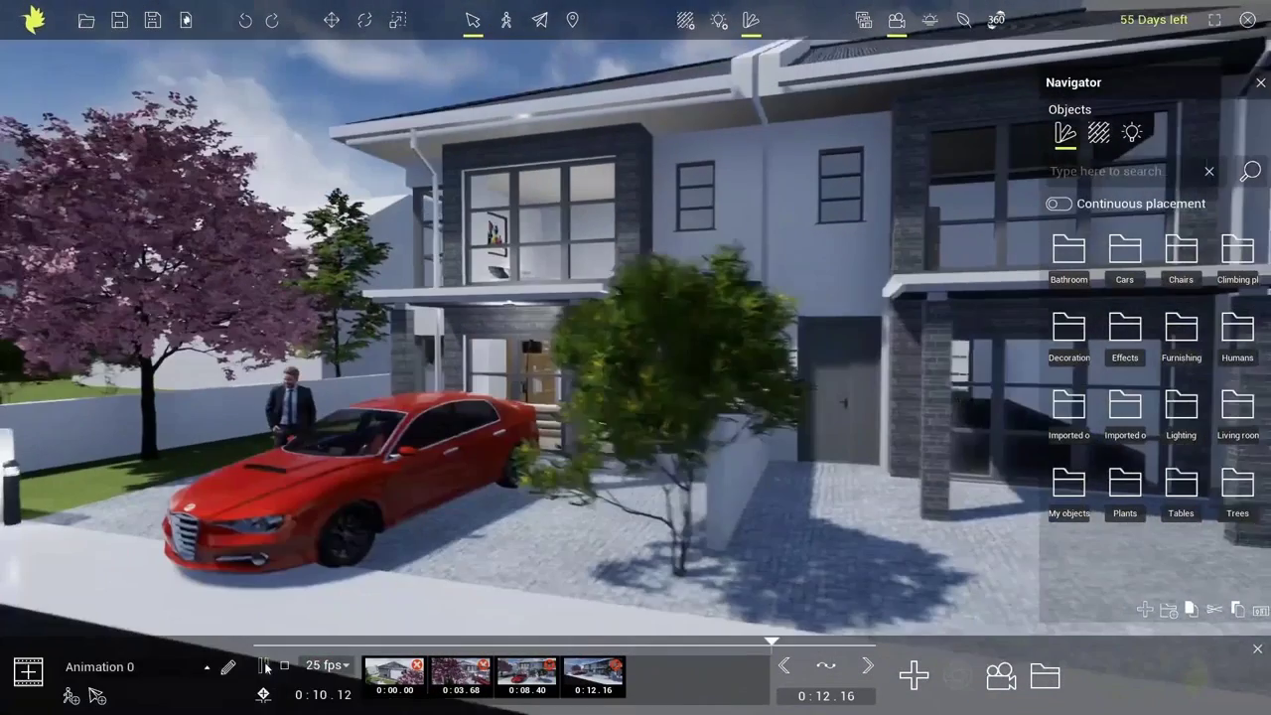
click(265, 666)
mouse_move(742, 640)
mouse_down()
mouse_move(754, 640)
mouse_move(737, 629)
mouse_move(762, 636)
mouse_up()
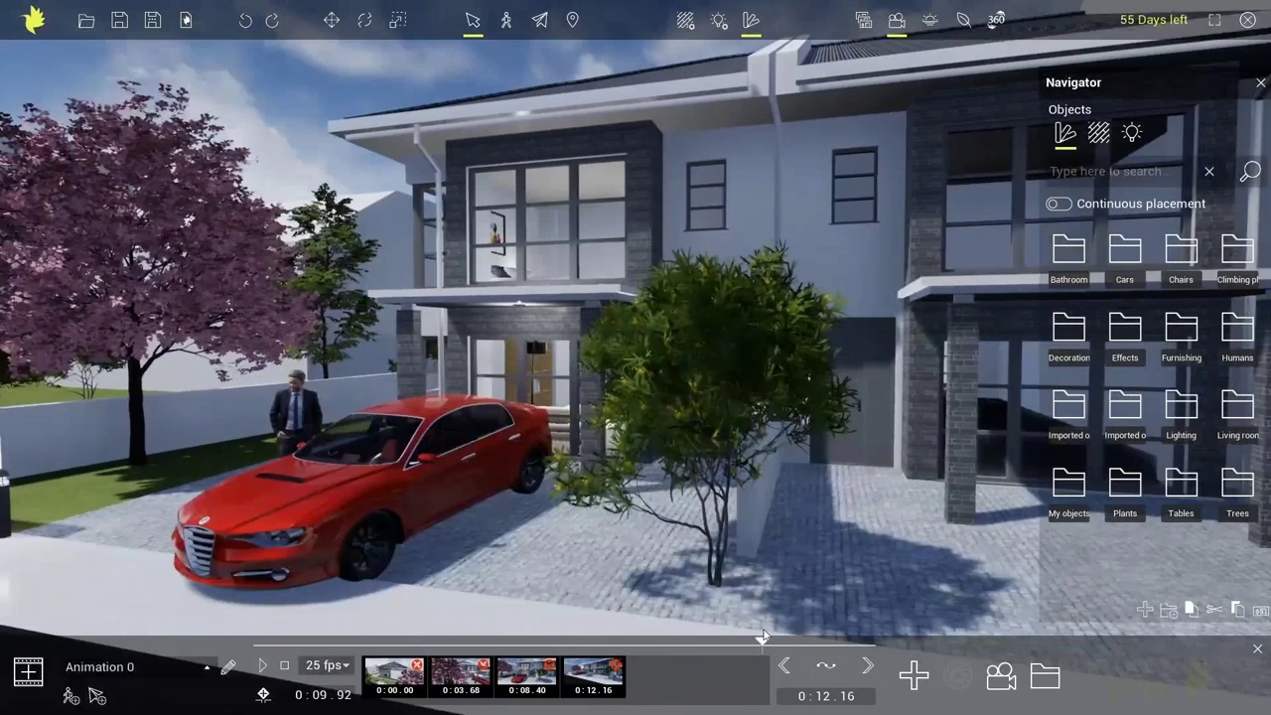
click(228, 665)
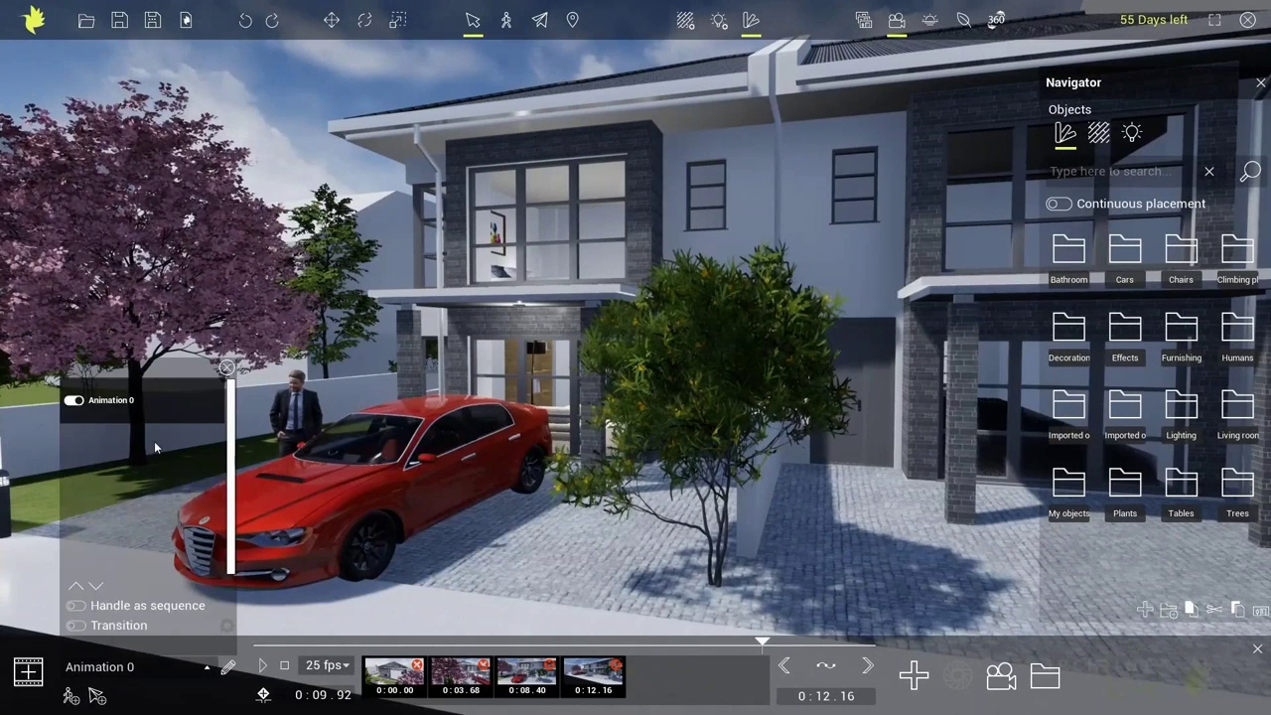
click(227, 367)
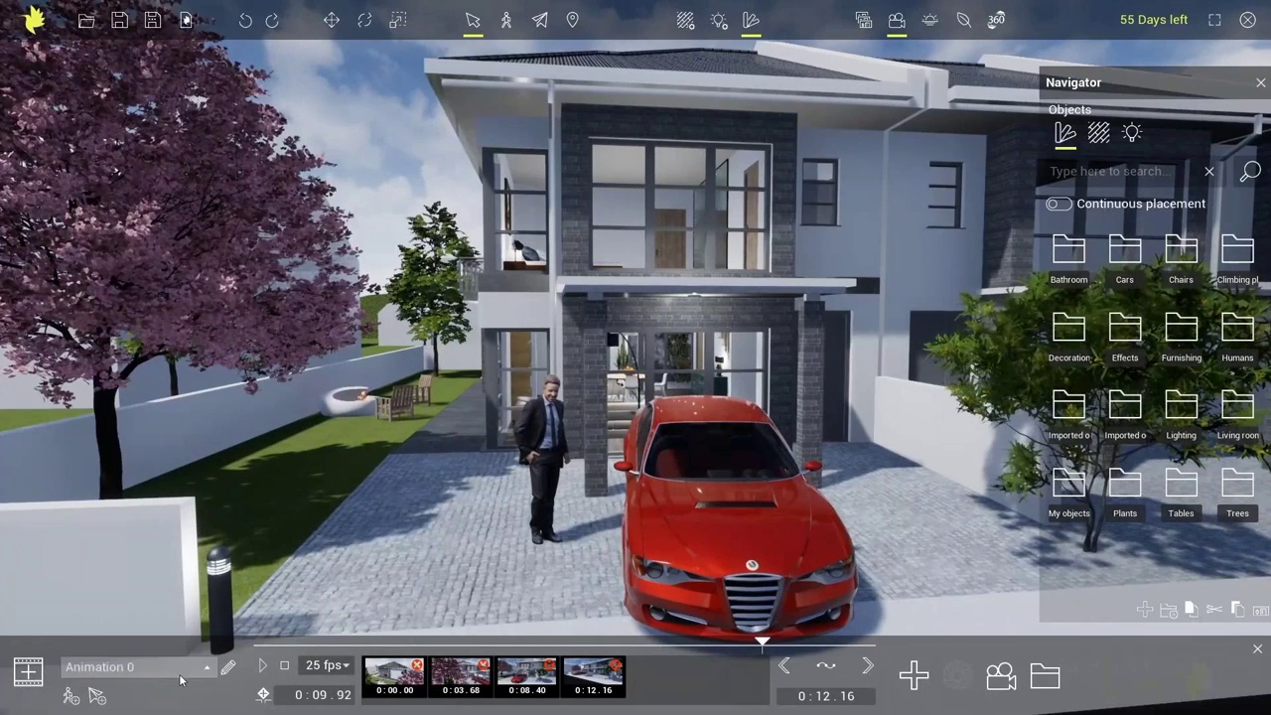
Step: Create a second animation starting at the house front and add a second keyframe from a higher, more distant viewpoint
click(29, 672)
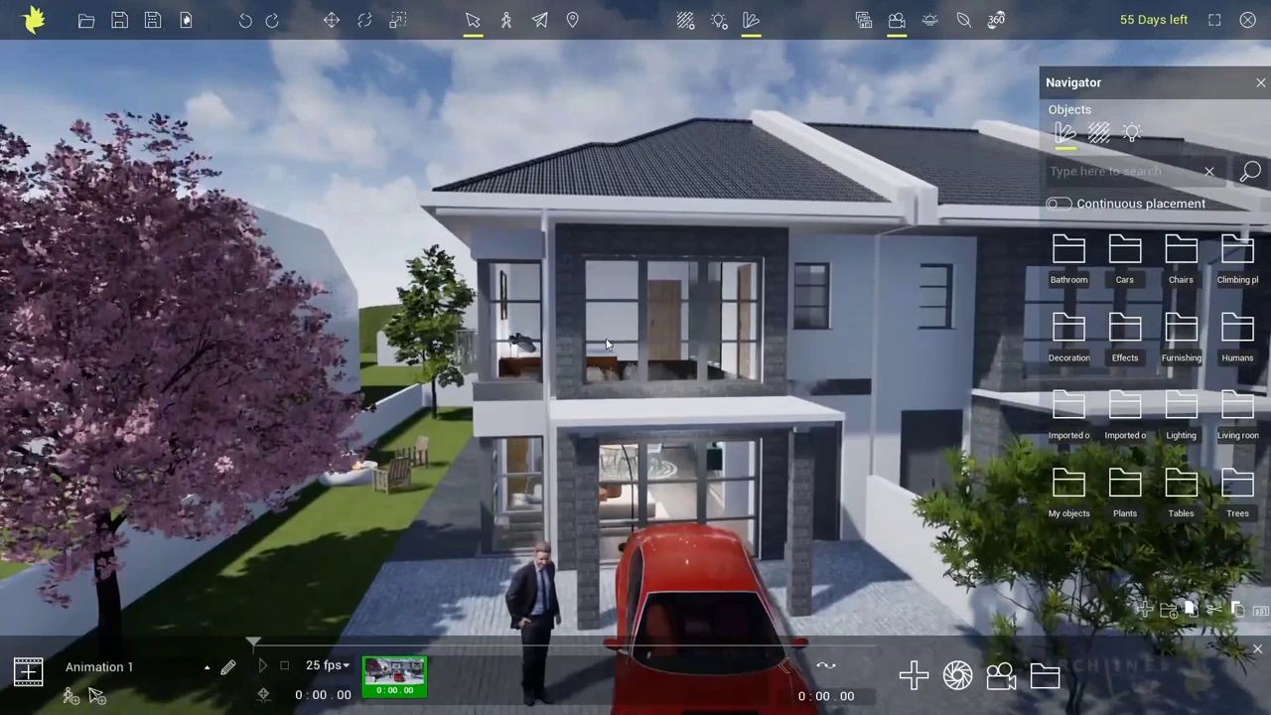
middle_drag(608, 344, 612, 516)
scroll(610, 554, down, 1)
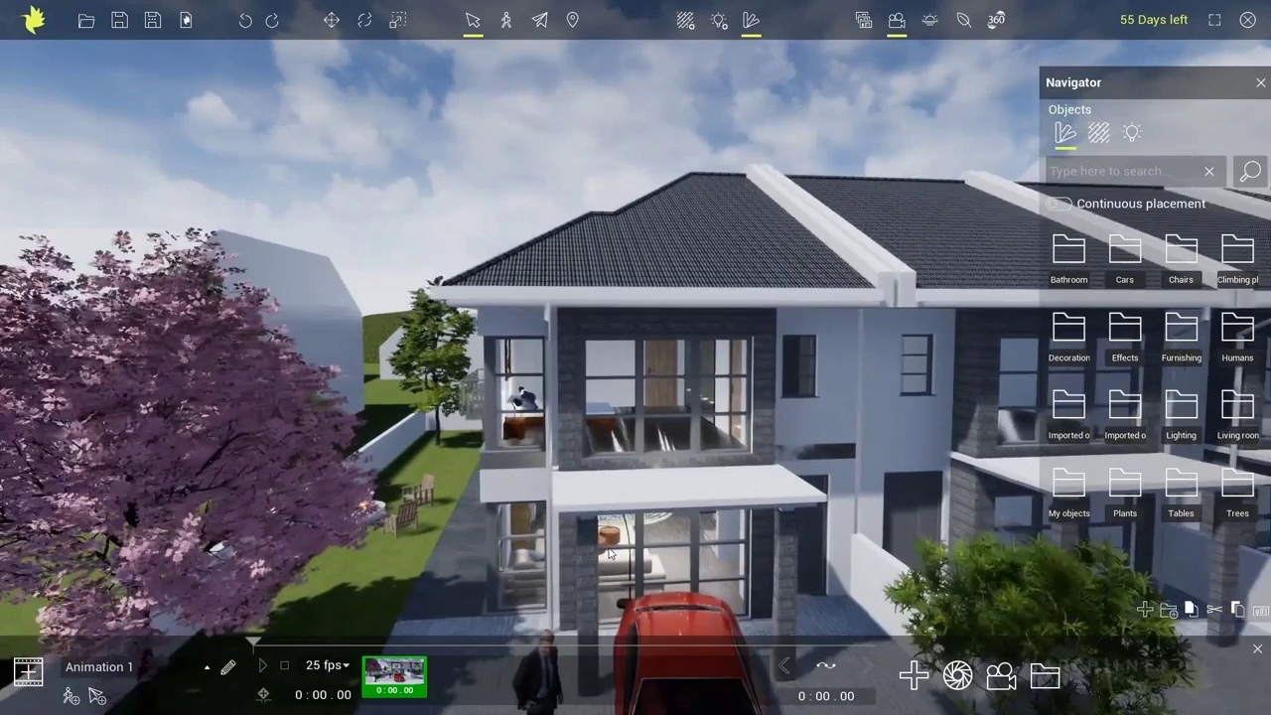
scroll(610, 554, down, 2)
key(e)
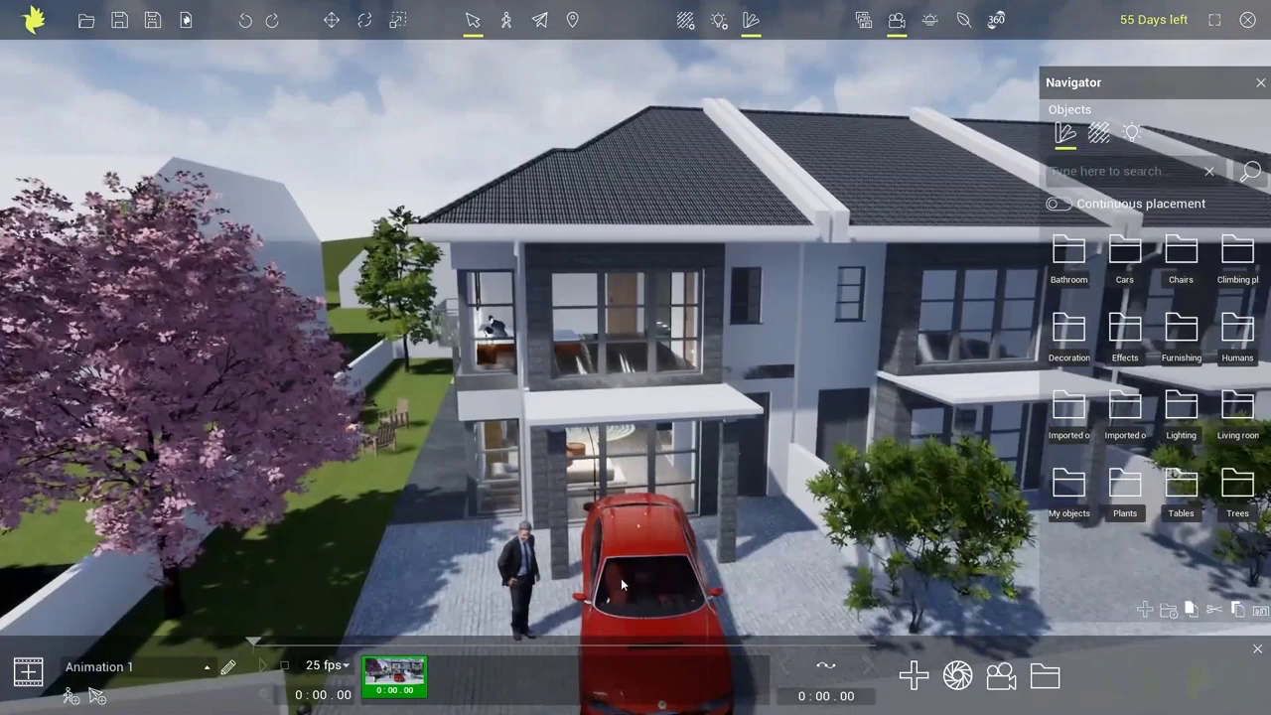
click(912, 677)
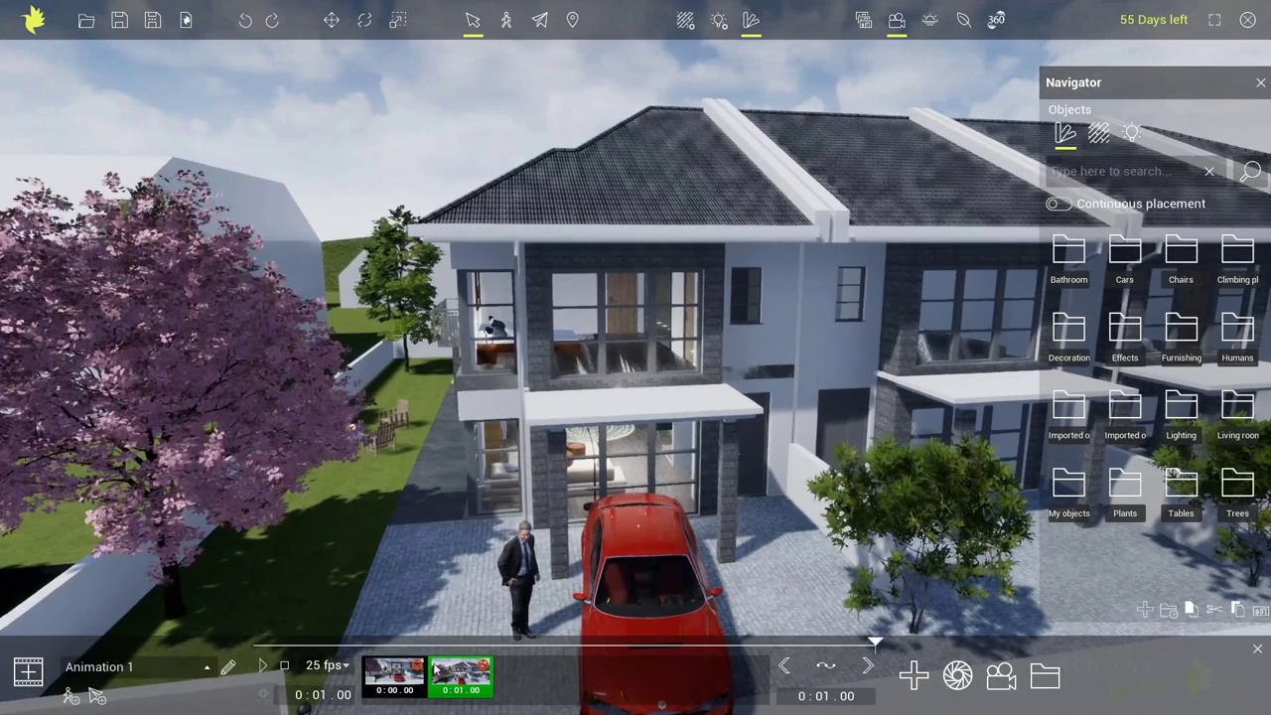
Step: Set Animation 1's total duration to 8 seconds and play it from its first keyframe
click(817, 695)
double_click(819, 695)
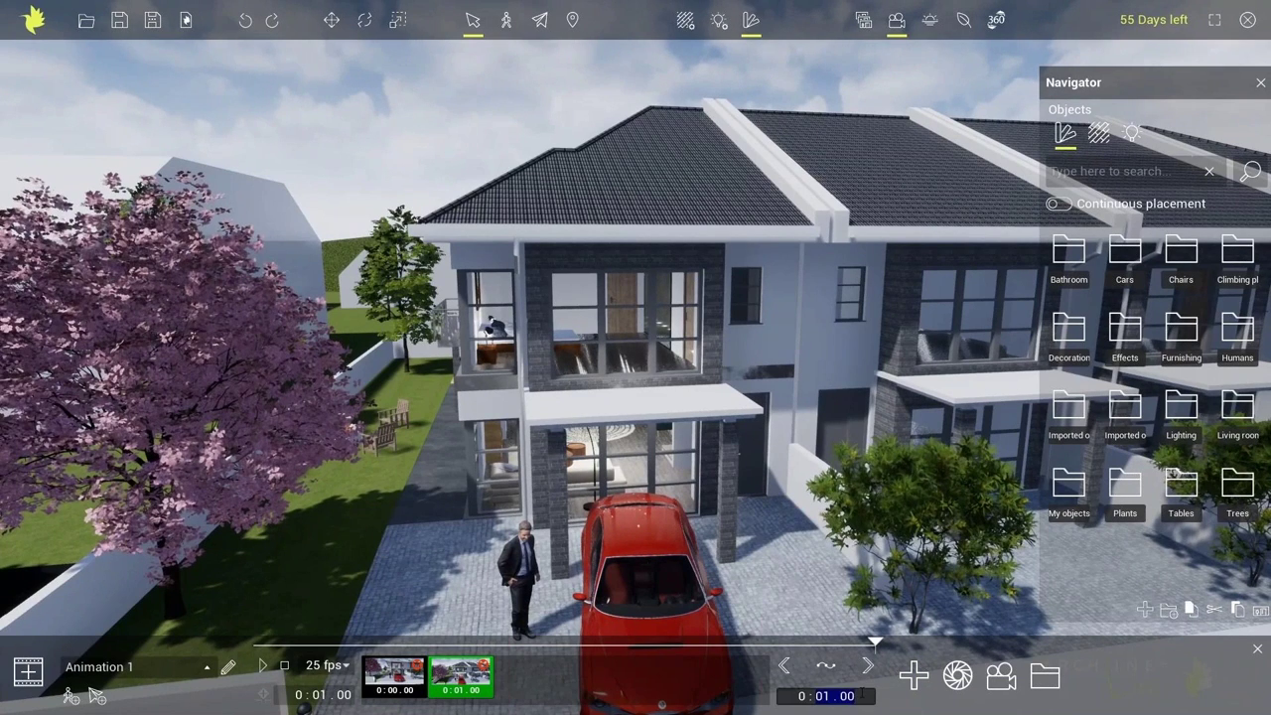
text(8)
key(Return)
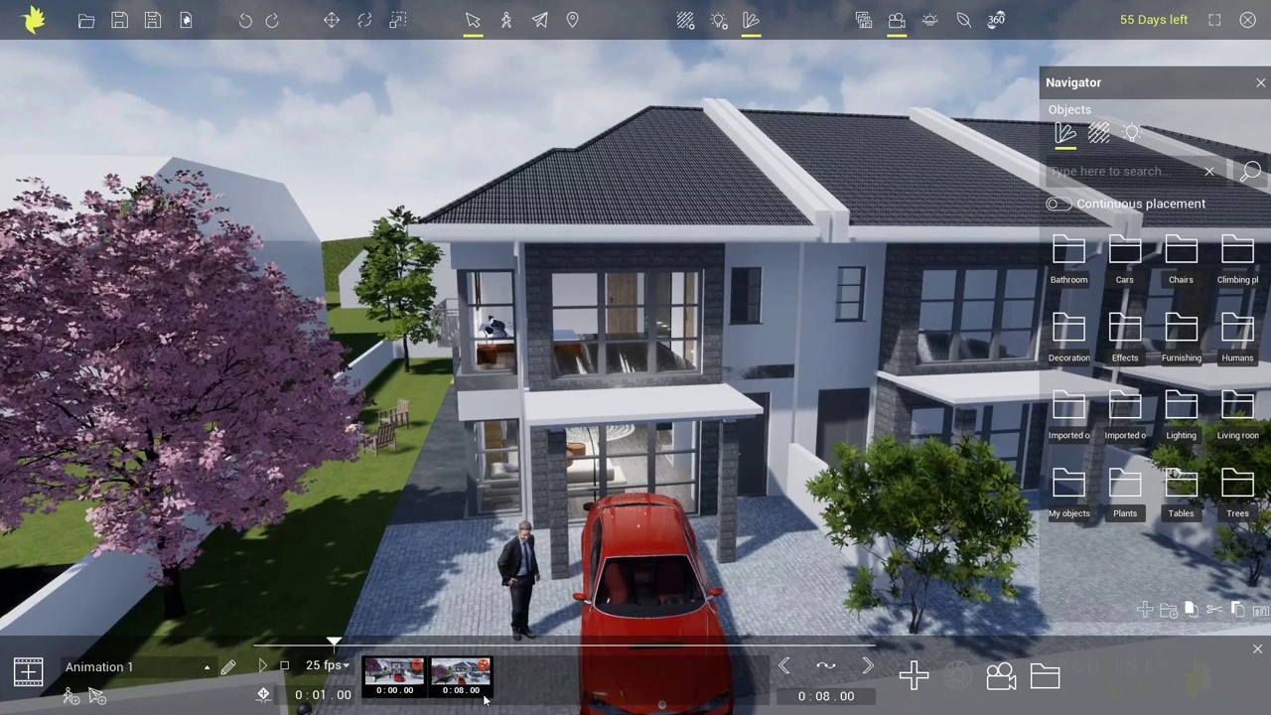
click(394, 675)
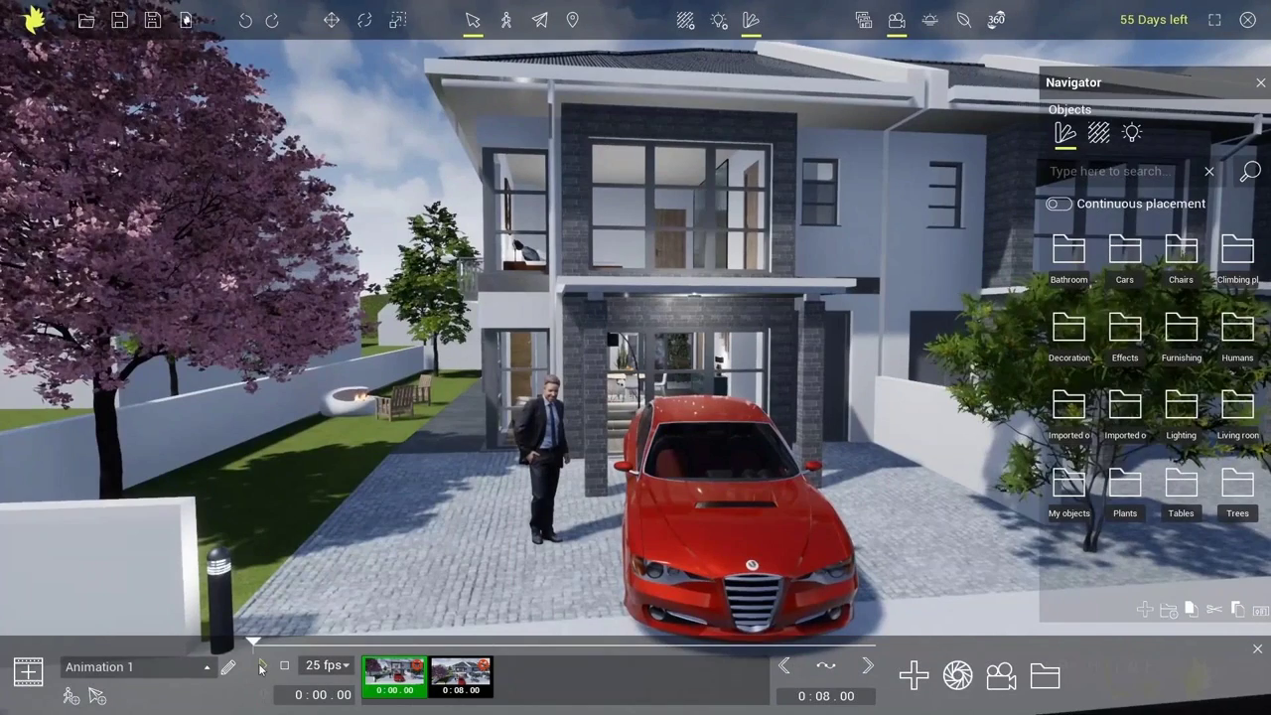
click(260, 667)
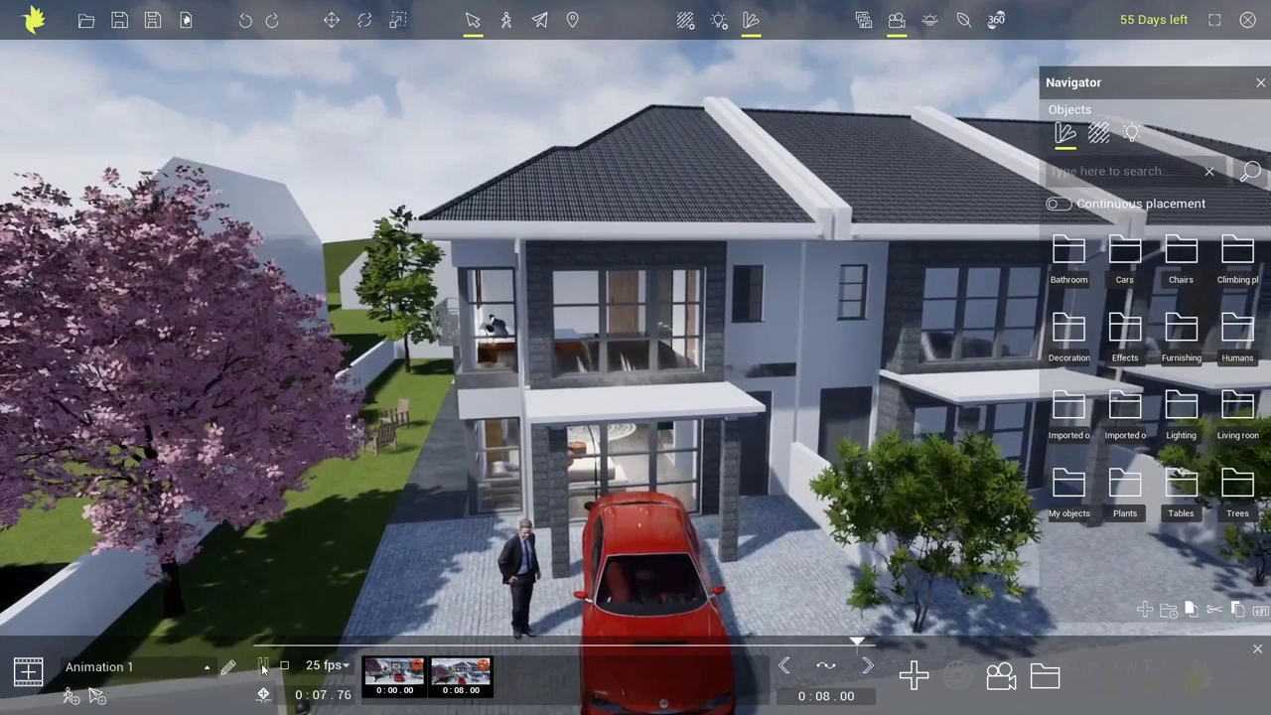
Step: Preview both animations from the animation list and enable Handle as sequence with Transition
click(205, 668)
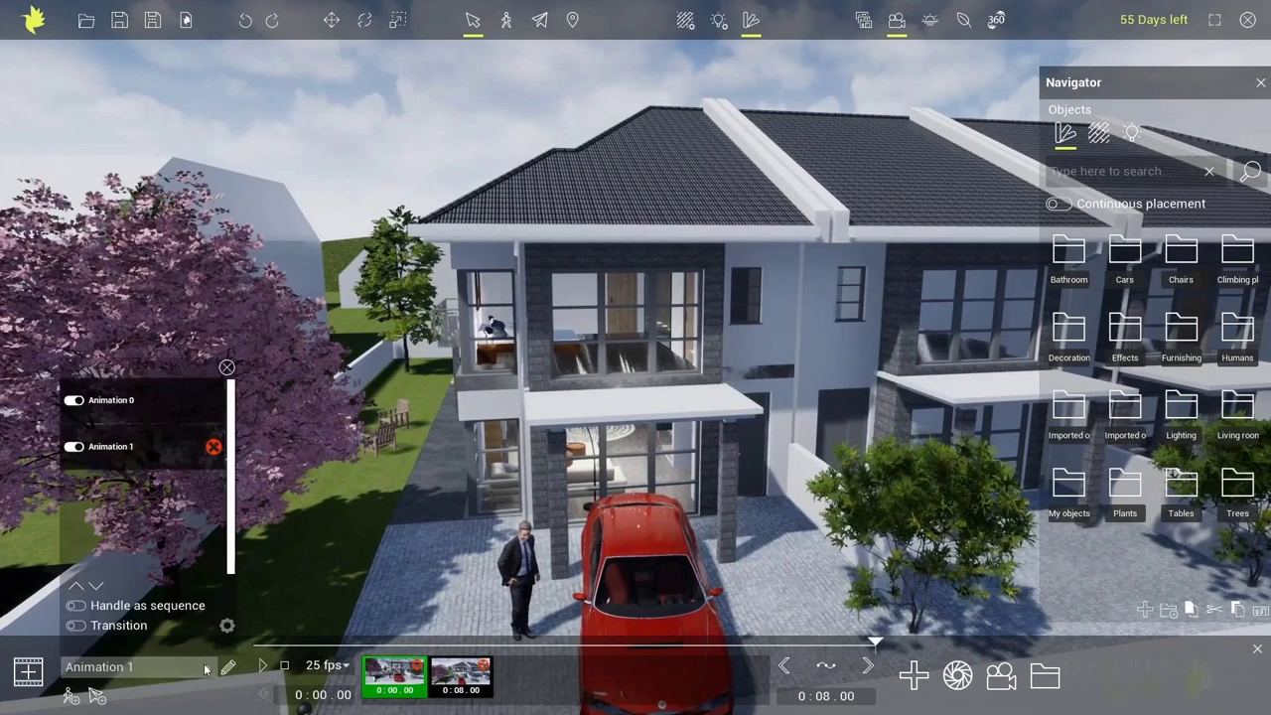
click(159, 400)
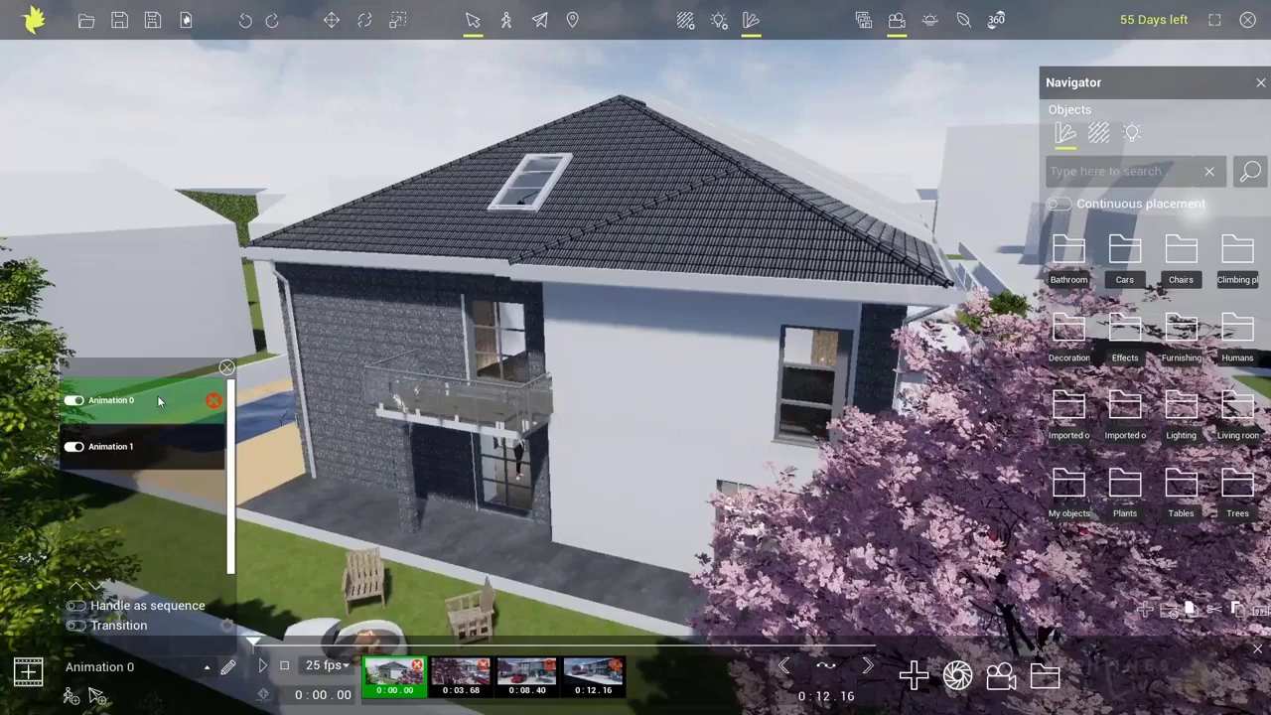
click(151, 446)
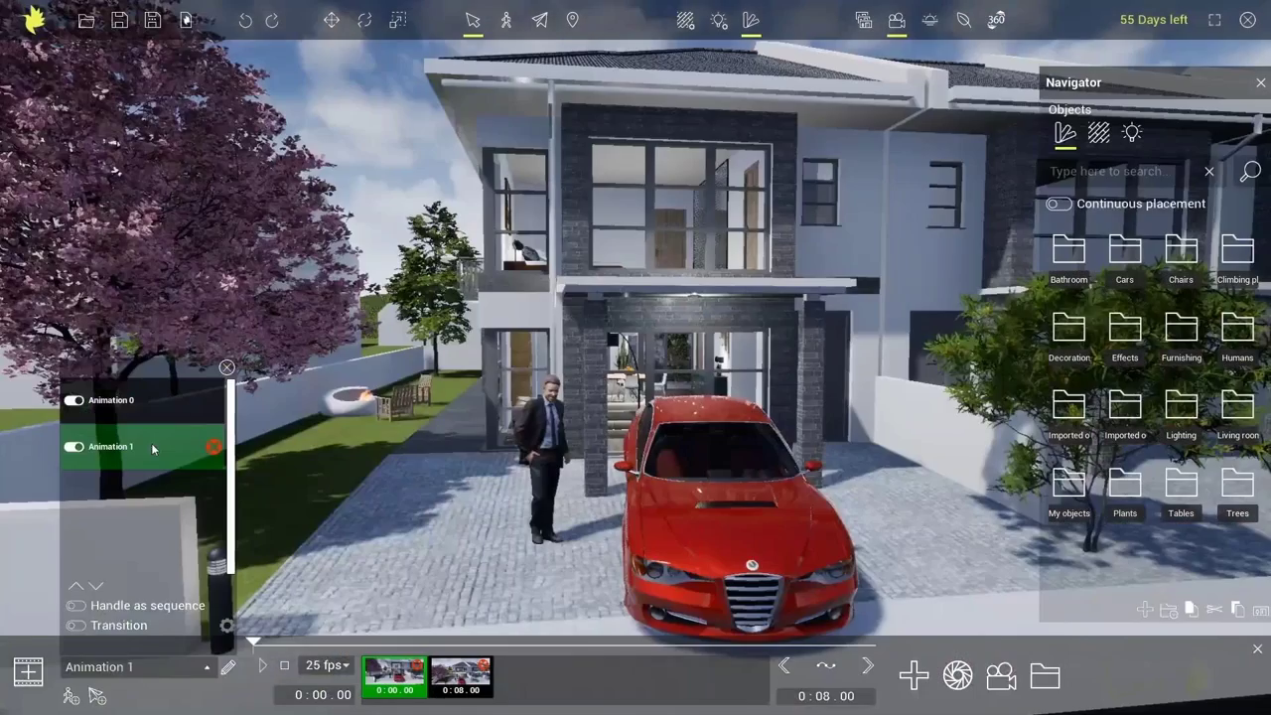
click(78, 605)
click(104, 605)
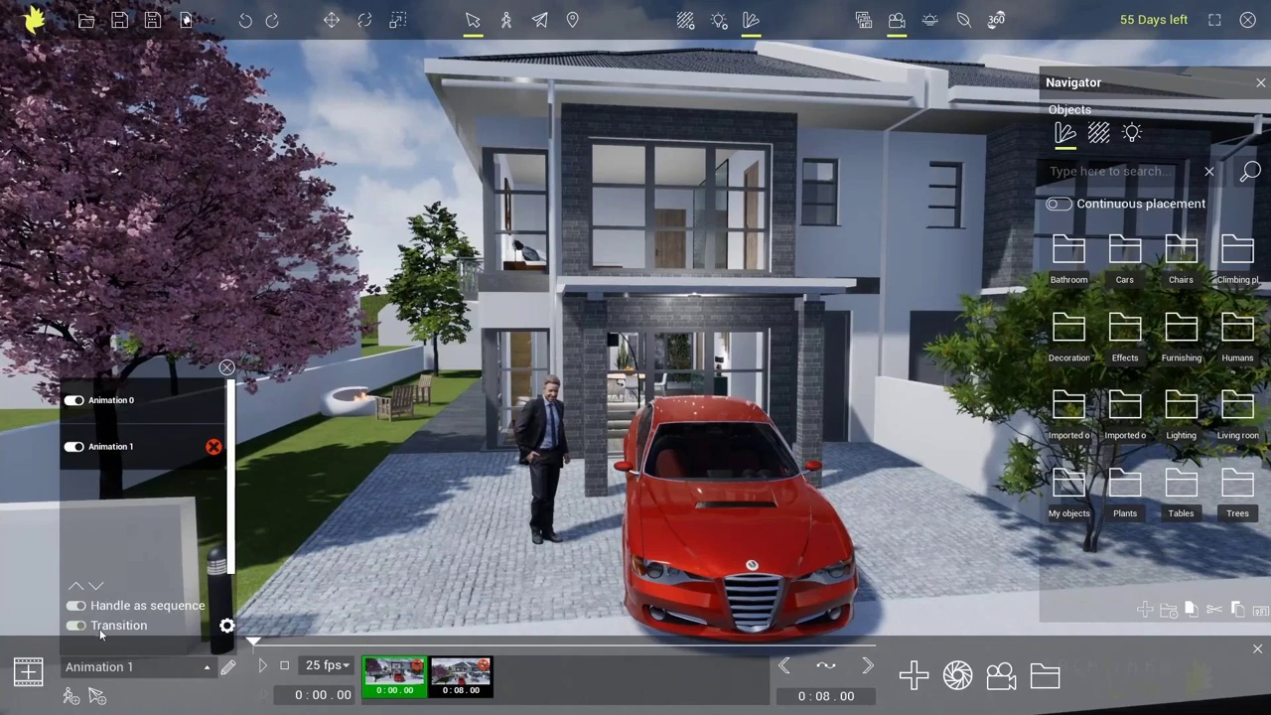
Step: Play the sequence from Animation 0 into Animation 1, pause it, and start its video recording
click(162, 393)
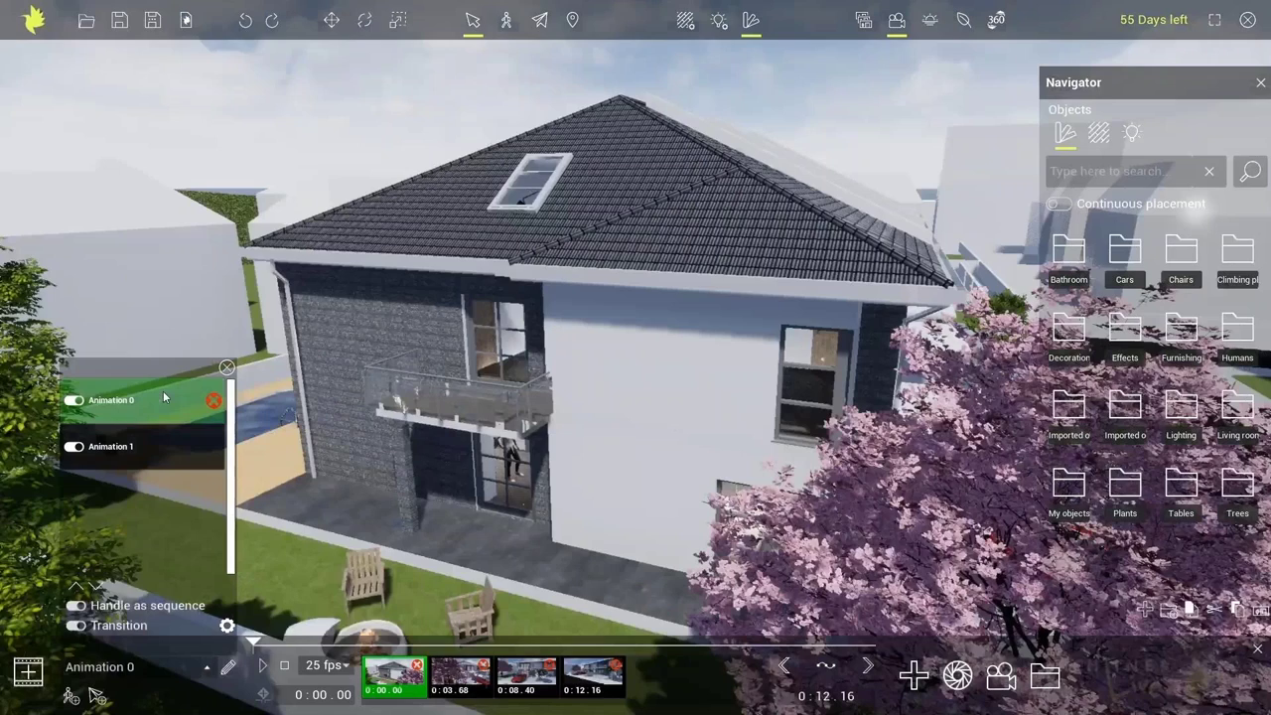
click(263, 665)
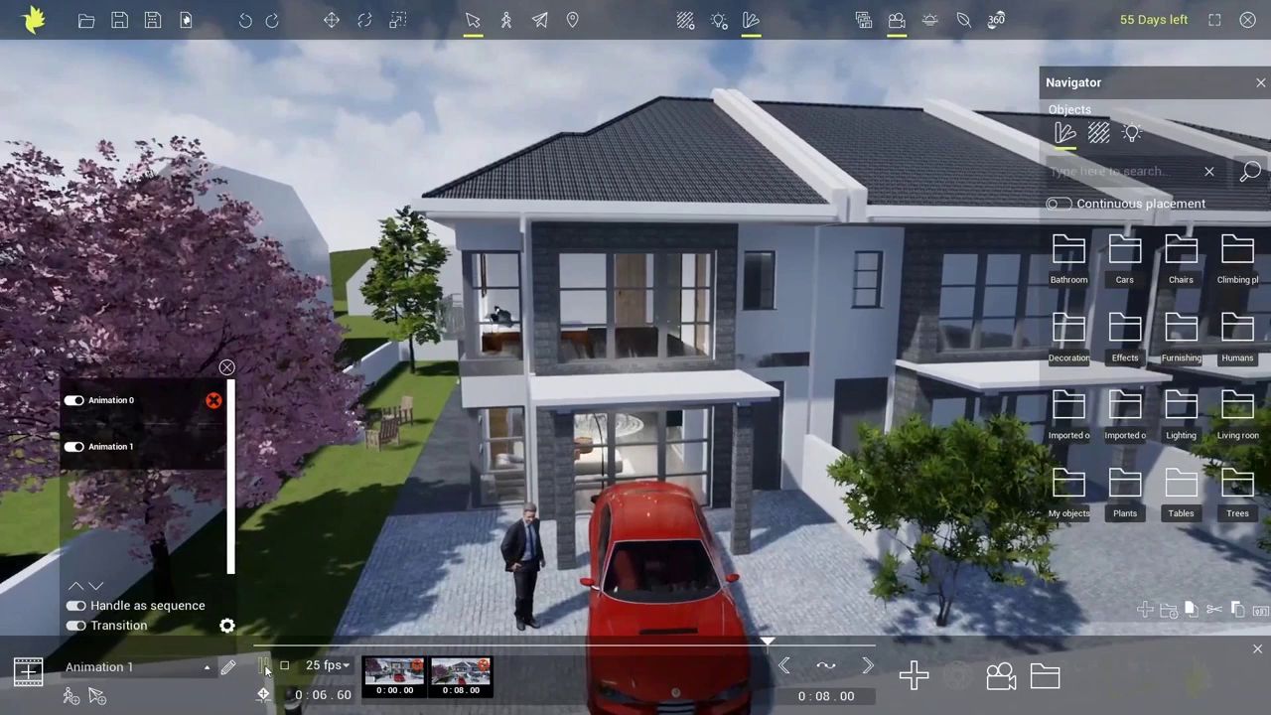
click(264, 667)
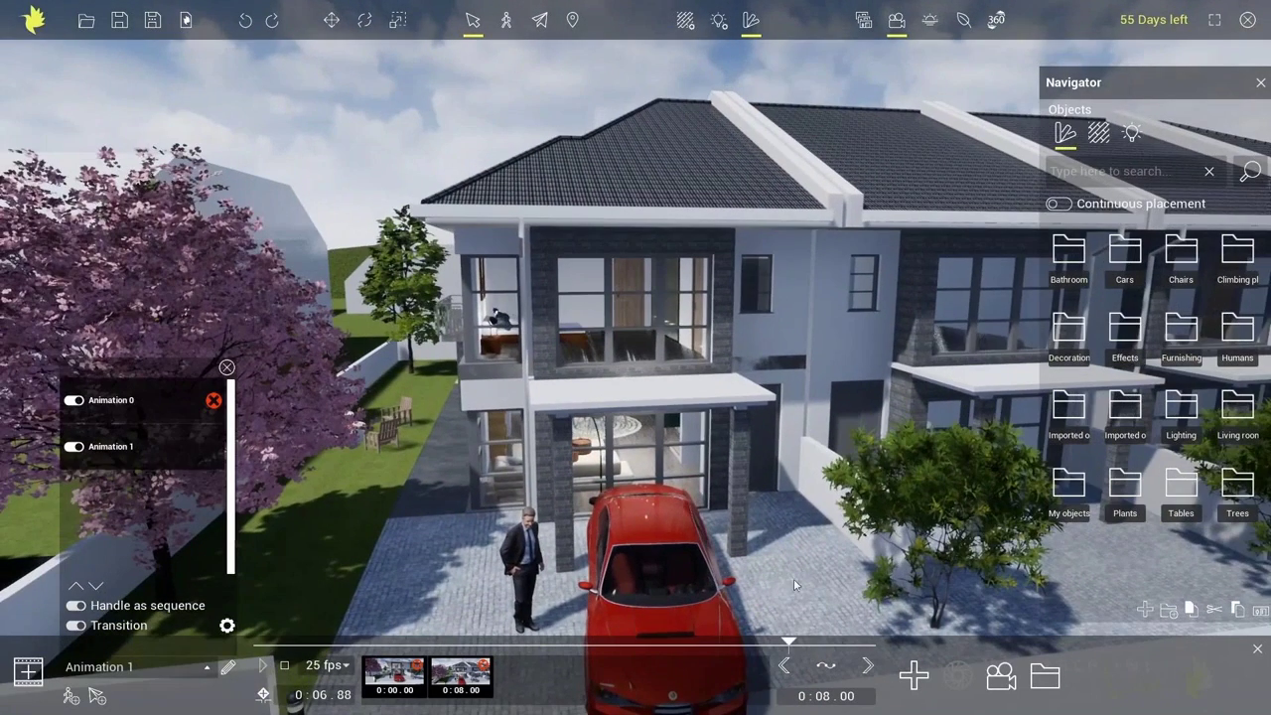
click(1003, 676)
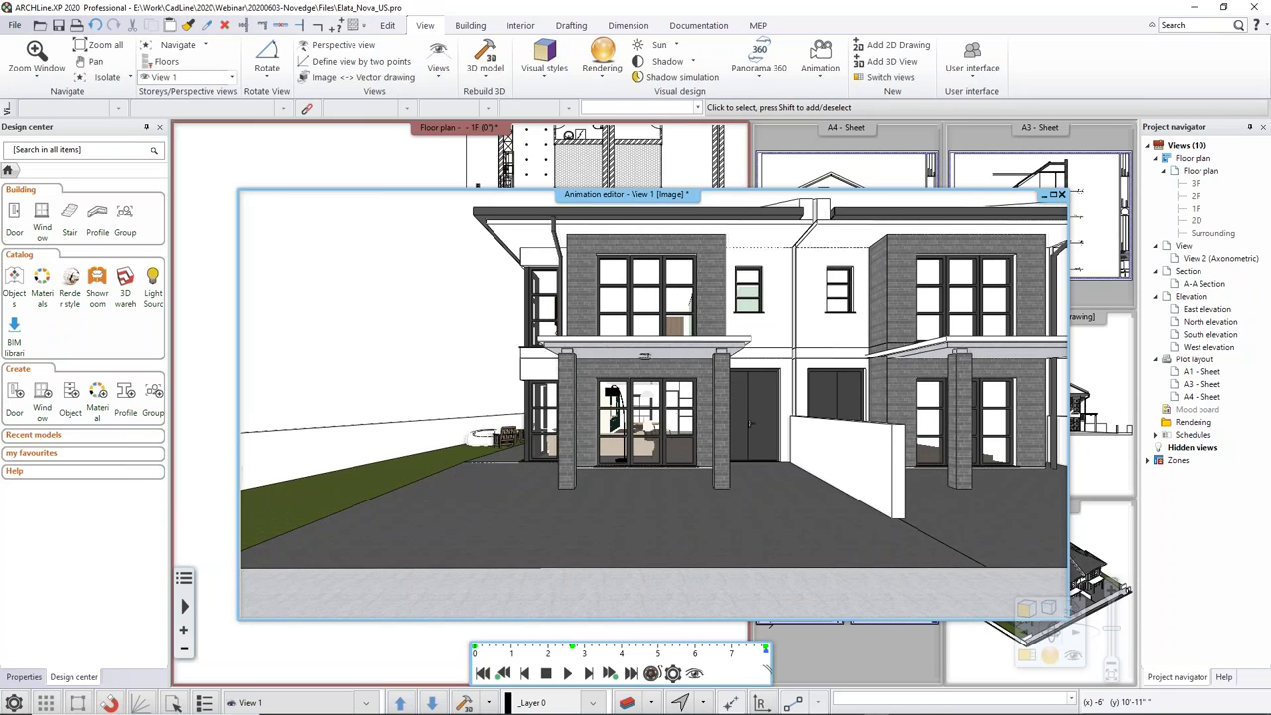
Step: Switch to ARCHLine.XP 2020, maximize the View 1 animation editor, and scrub its camera path to about 6.5 seconds
click(460, 128)
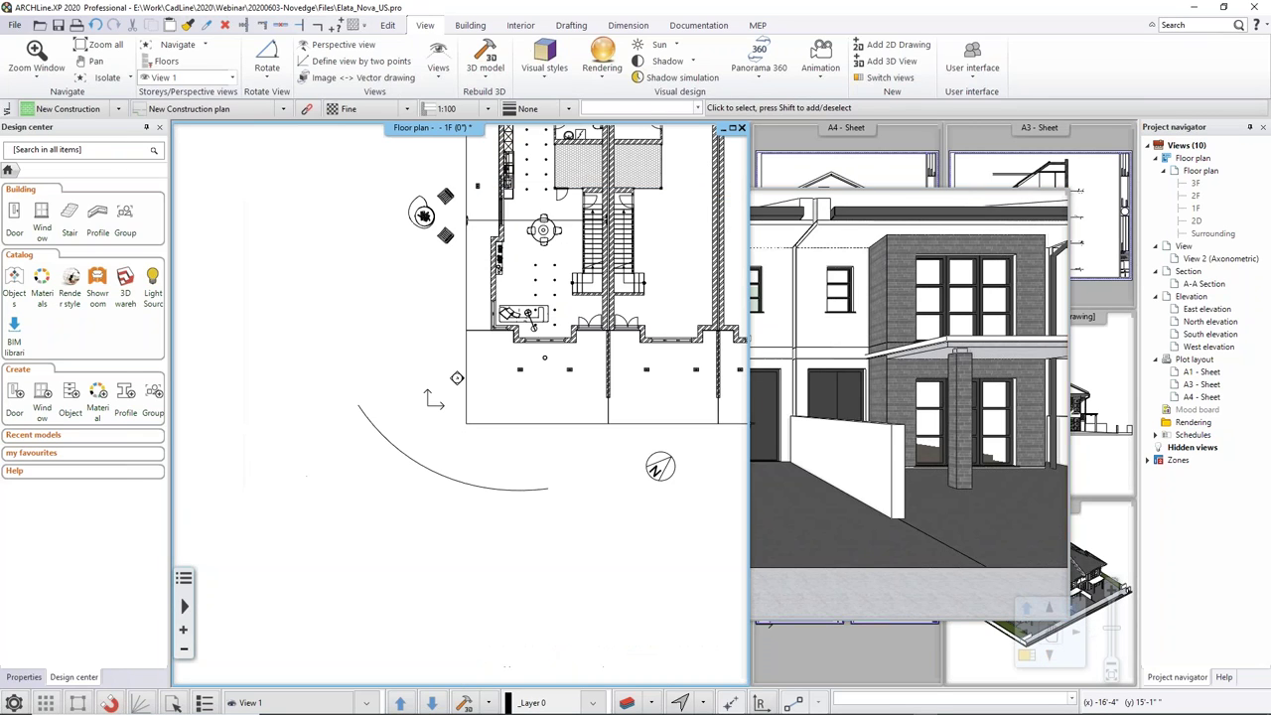
middle_drag(1015, 469, 988, 622)
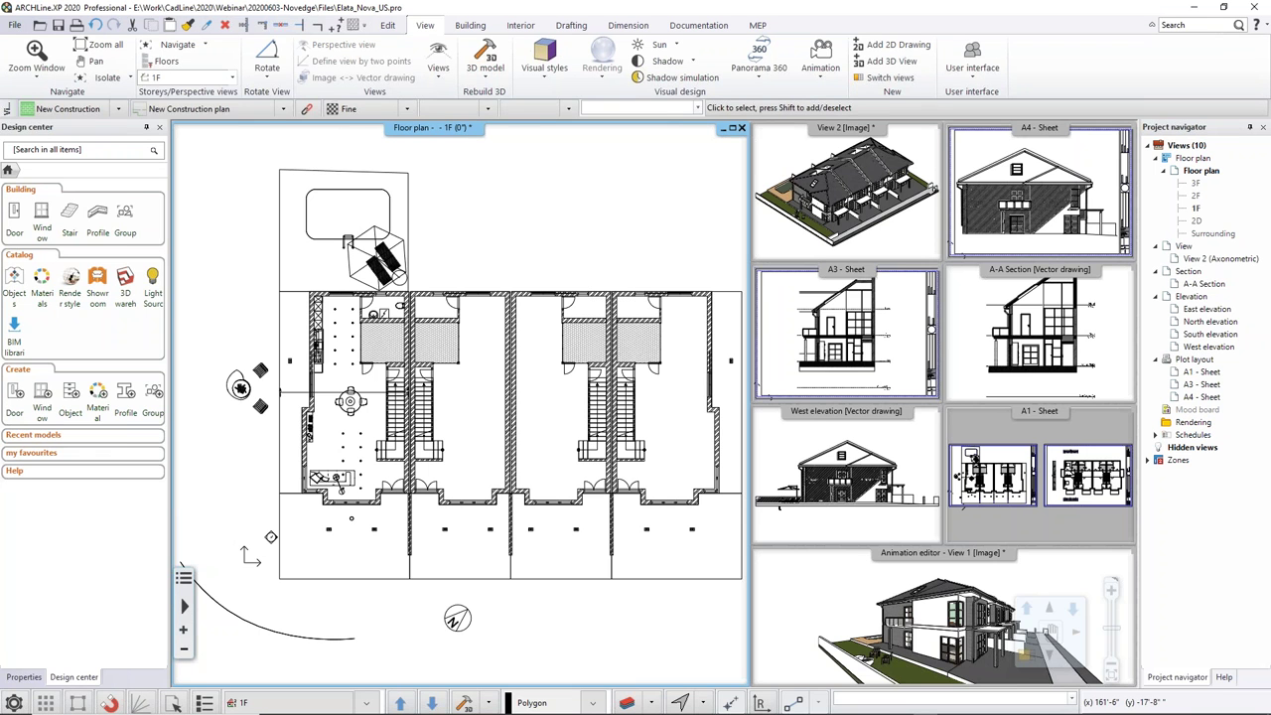
click(1050, 631)
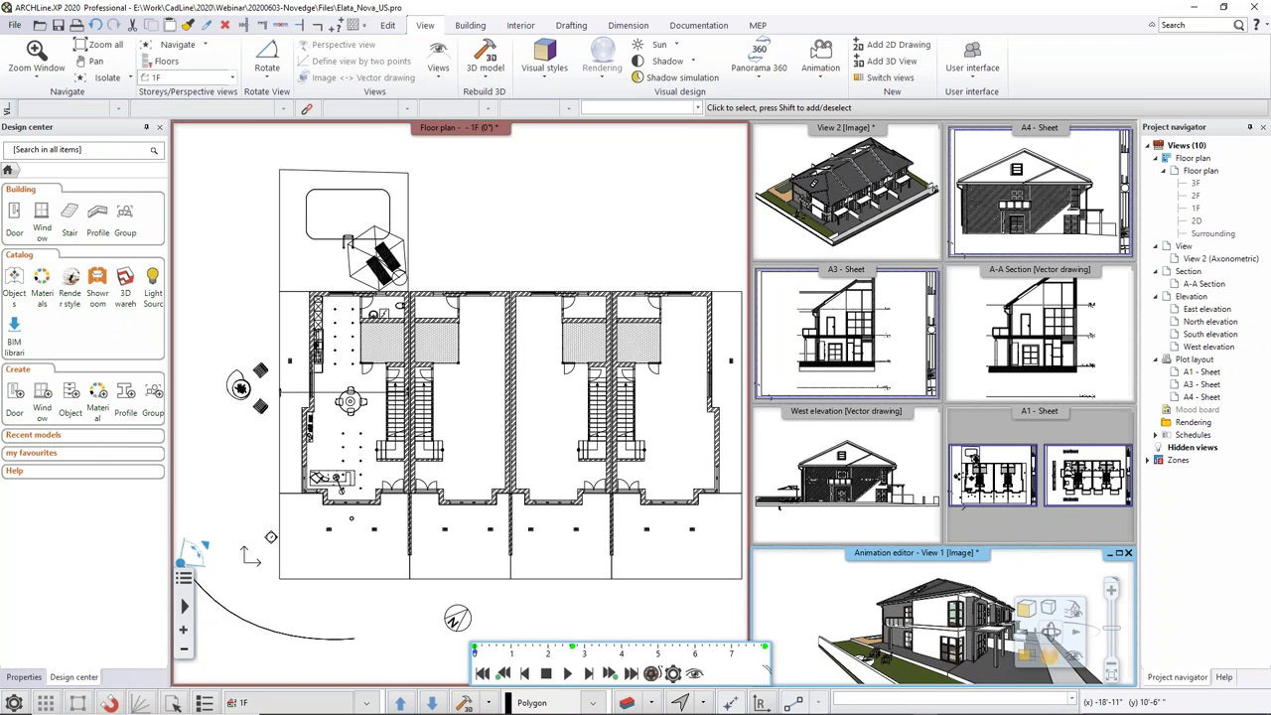
click(1119, 553)
click(733, 128)
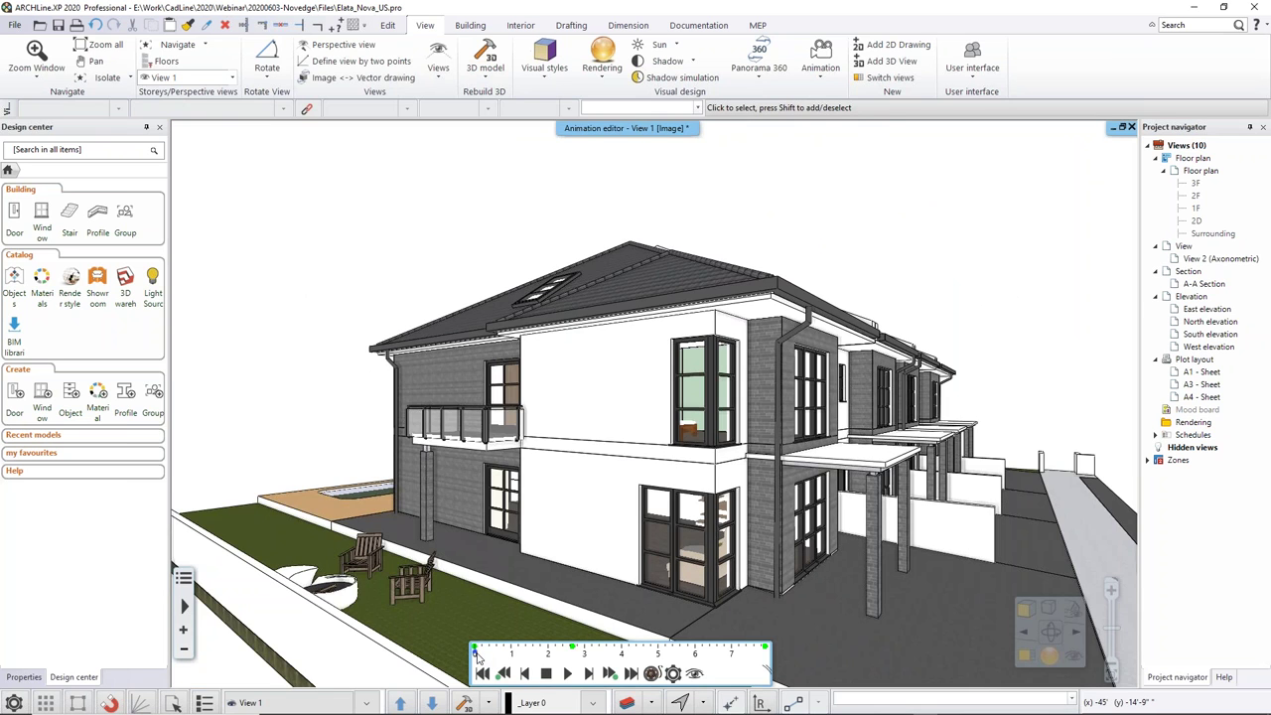
drag(476, 656, 713, 655)
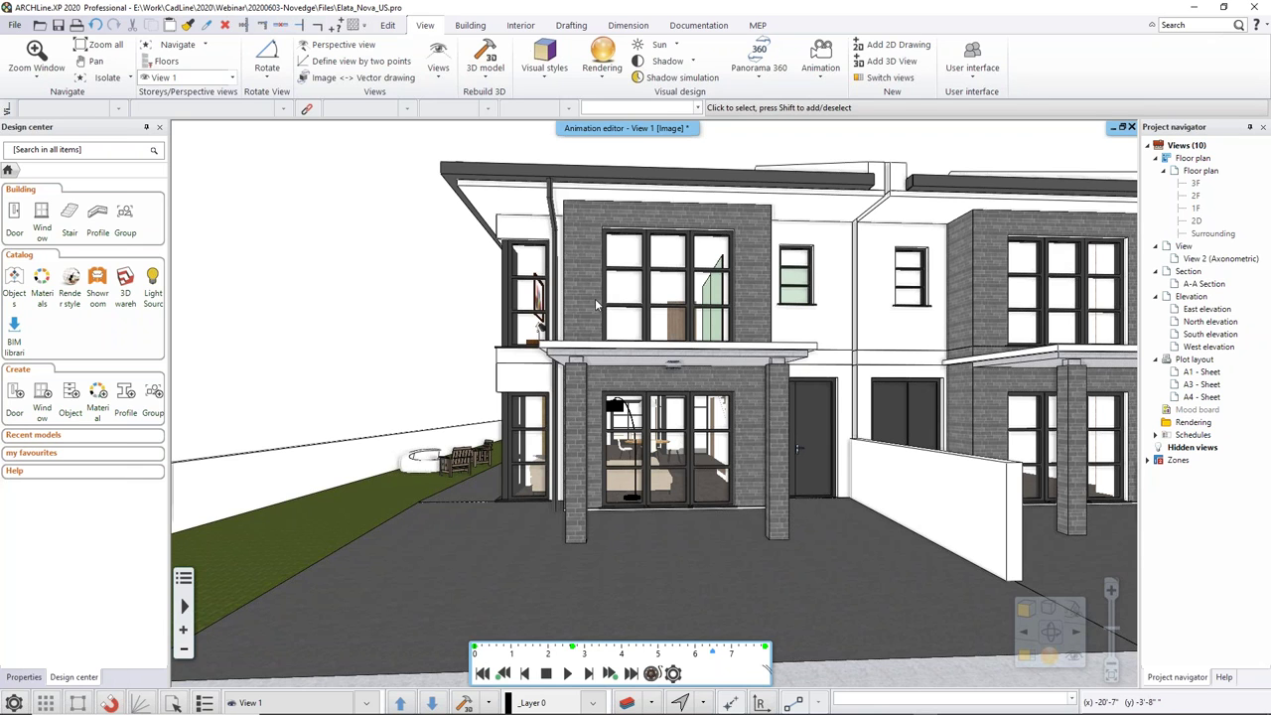
click(470, 25)
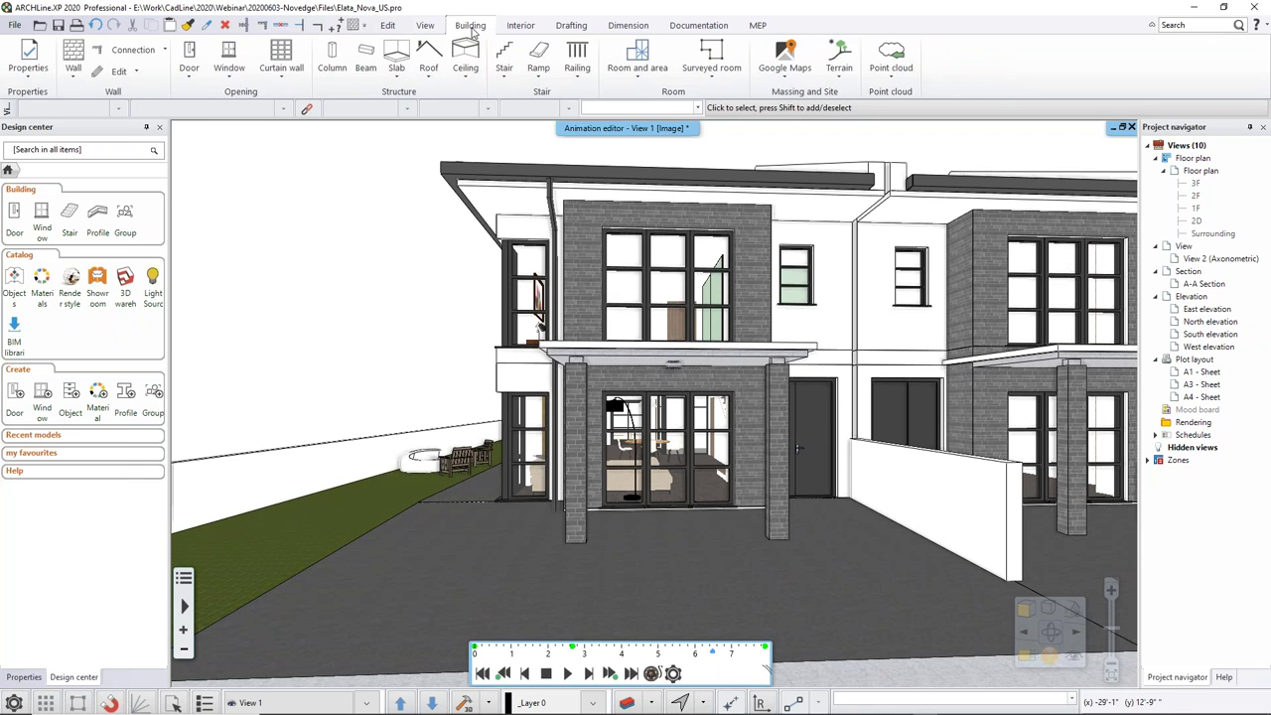
click(73, 71)
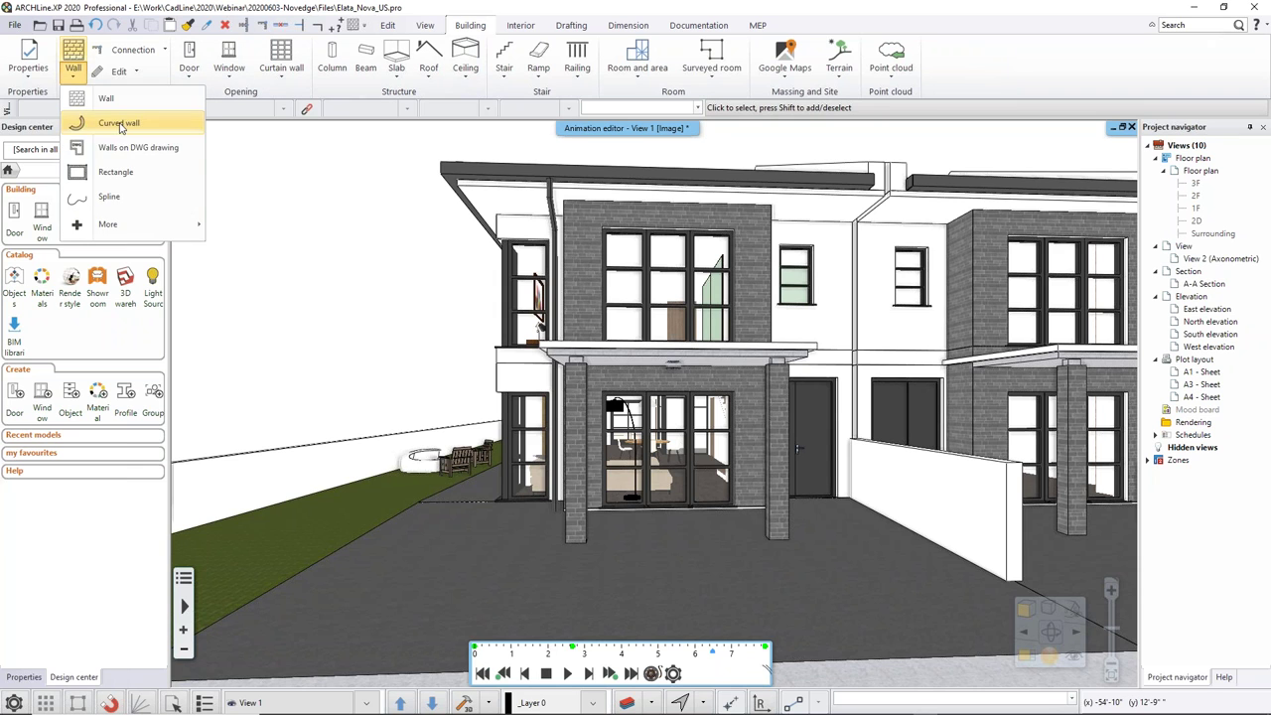
click(551, 13)
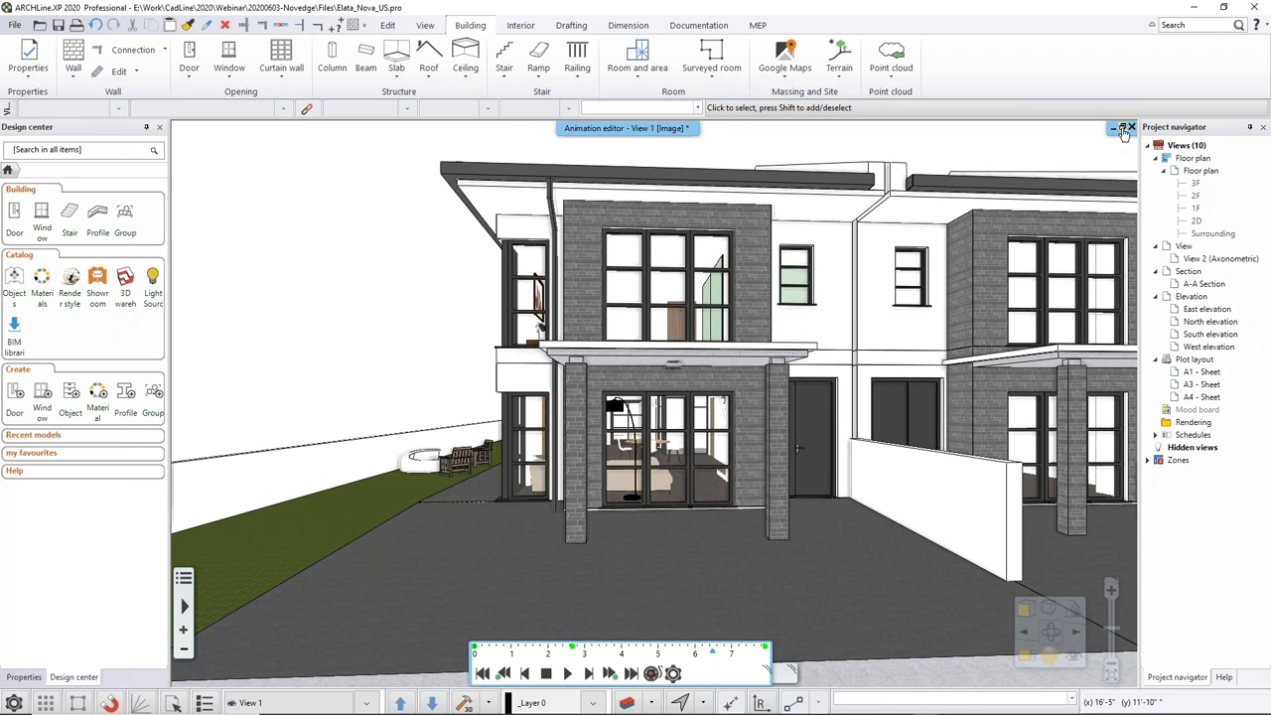
Step: Maximize View 2 in place of the View 1 animation editor and open the properties of the gutter along the near roof corner
click(1123, 128)
click(923, 134)
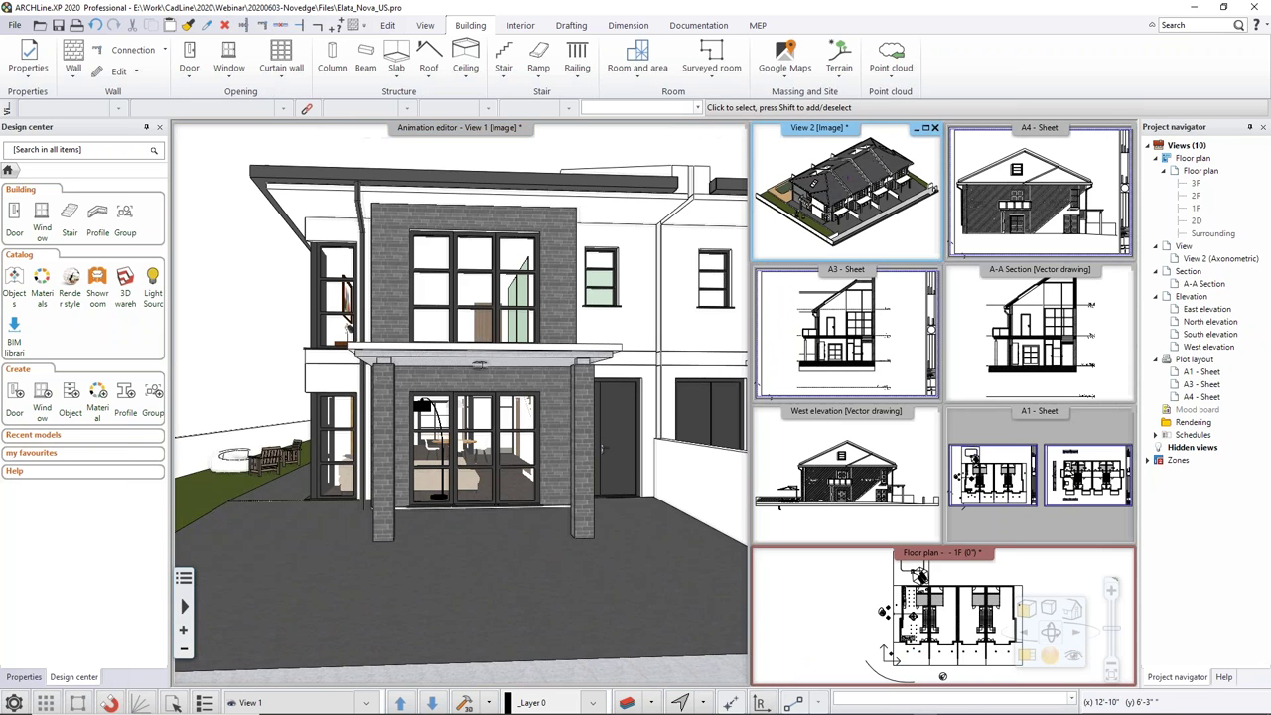
click(924, 129)
scroll(496, 302, up, 7)
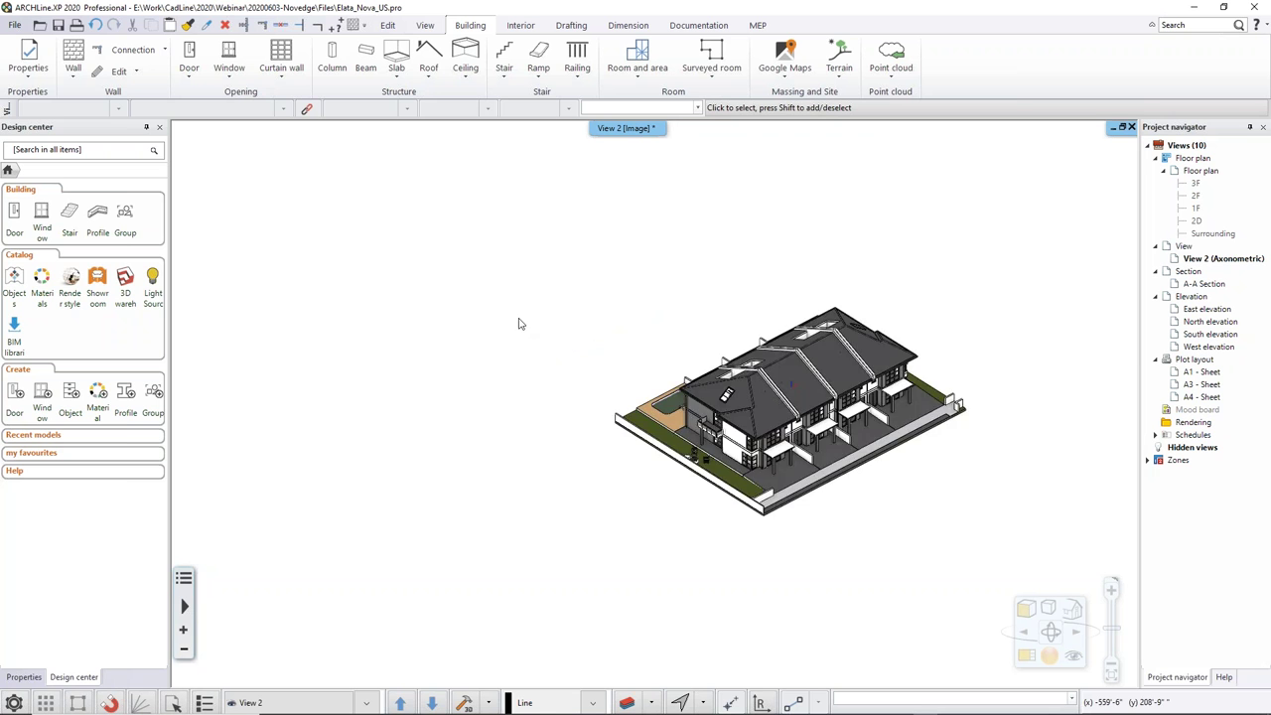
scroll(819, 457, up, 3)
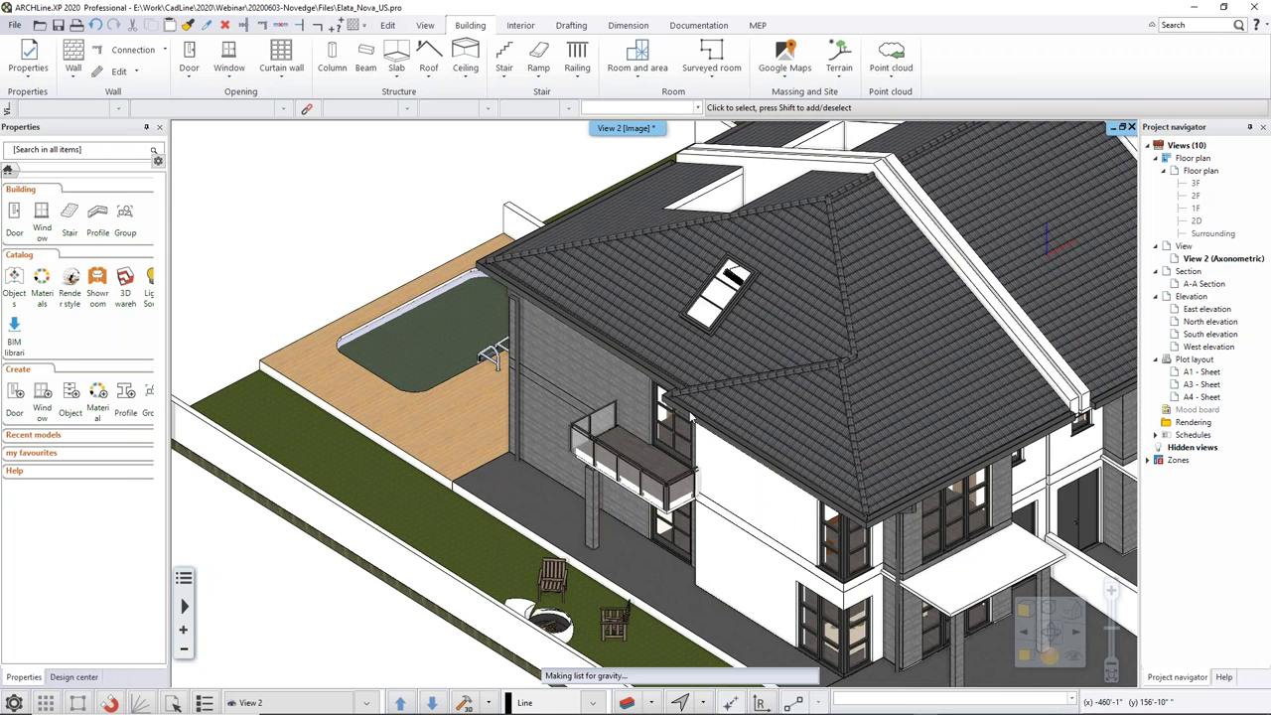
click(692, 417)
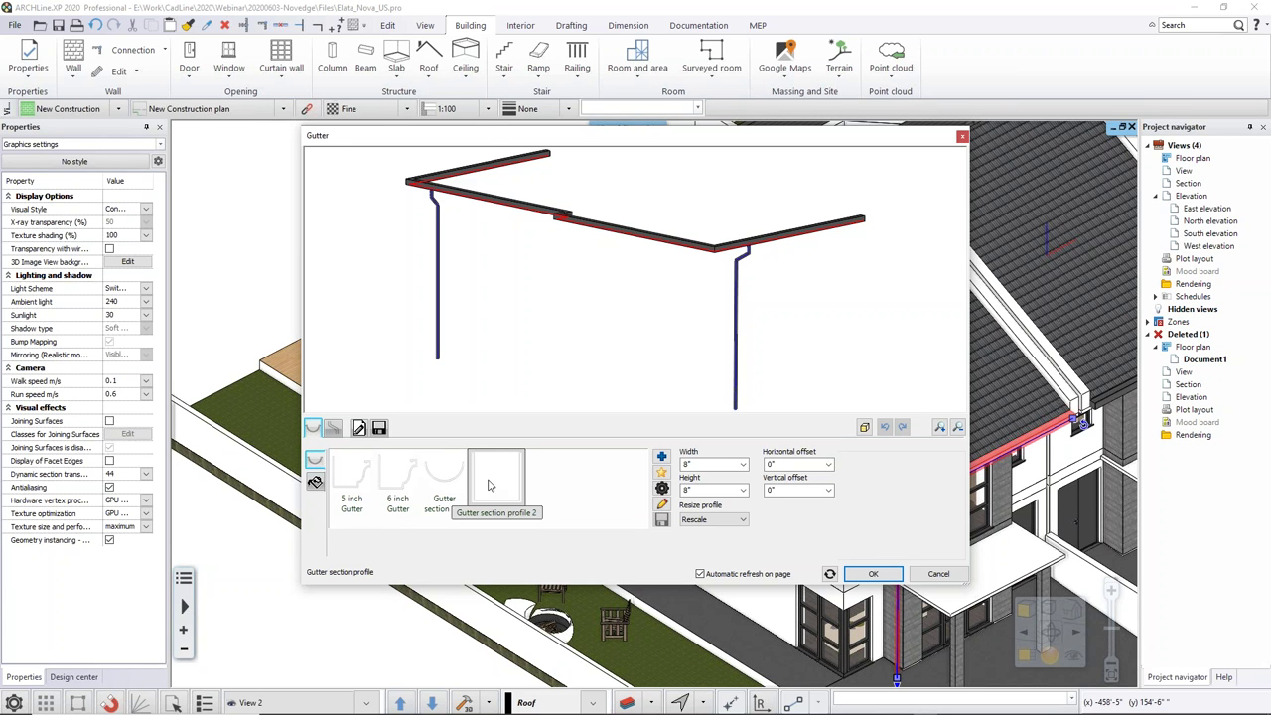
Step: Try the rounded, 6 inch and rectangular section profiles on the roof gutter in the preview, and discard the changes
click(446, 481)
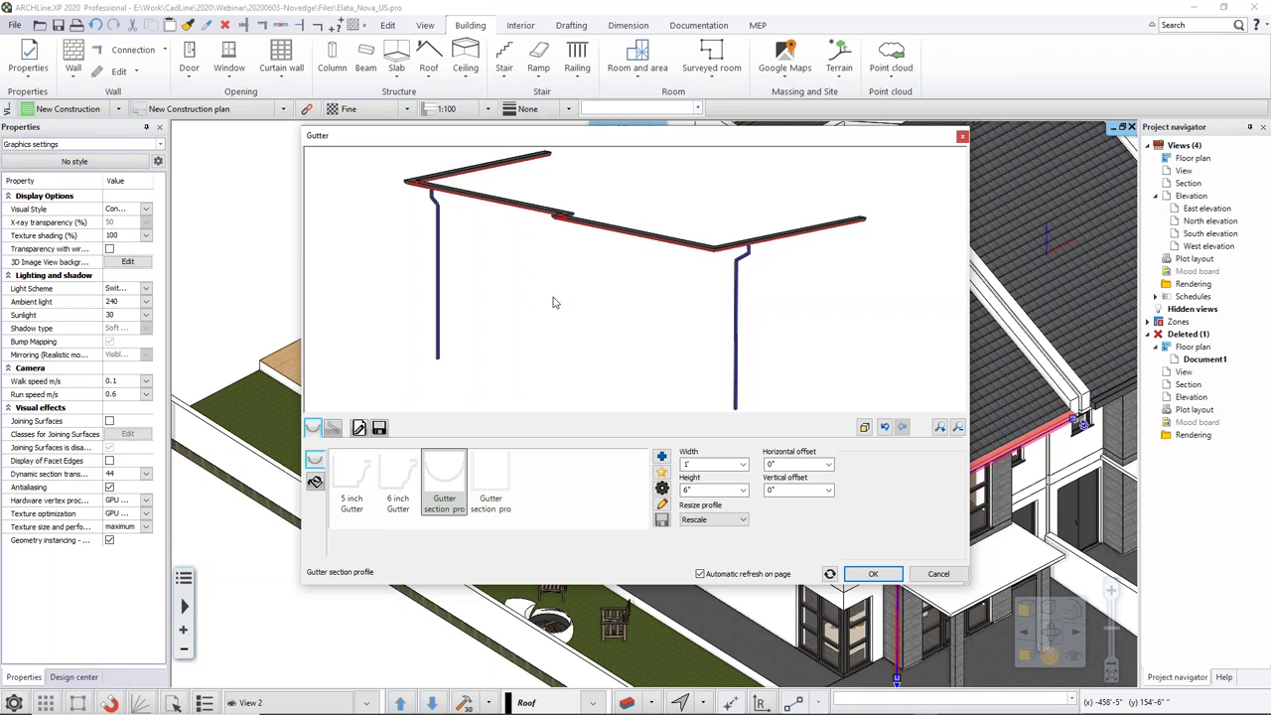
middle_drag(621, 273, 520, 352)
scroll(596, 339, up, 5)
middle_drag(939, 238, 702, 301)
scroll(775, 275, up, 5)
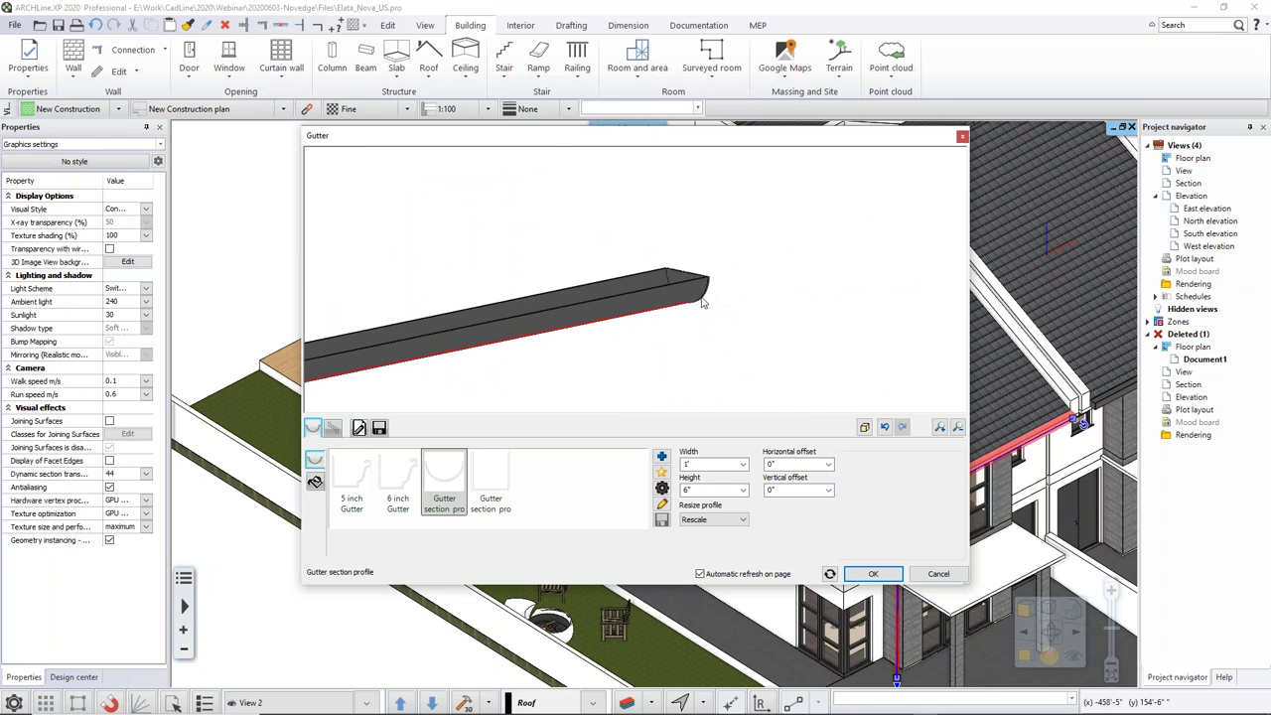
click(403, 482)
click(455, 486)
click(490, 484)
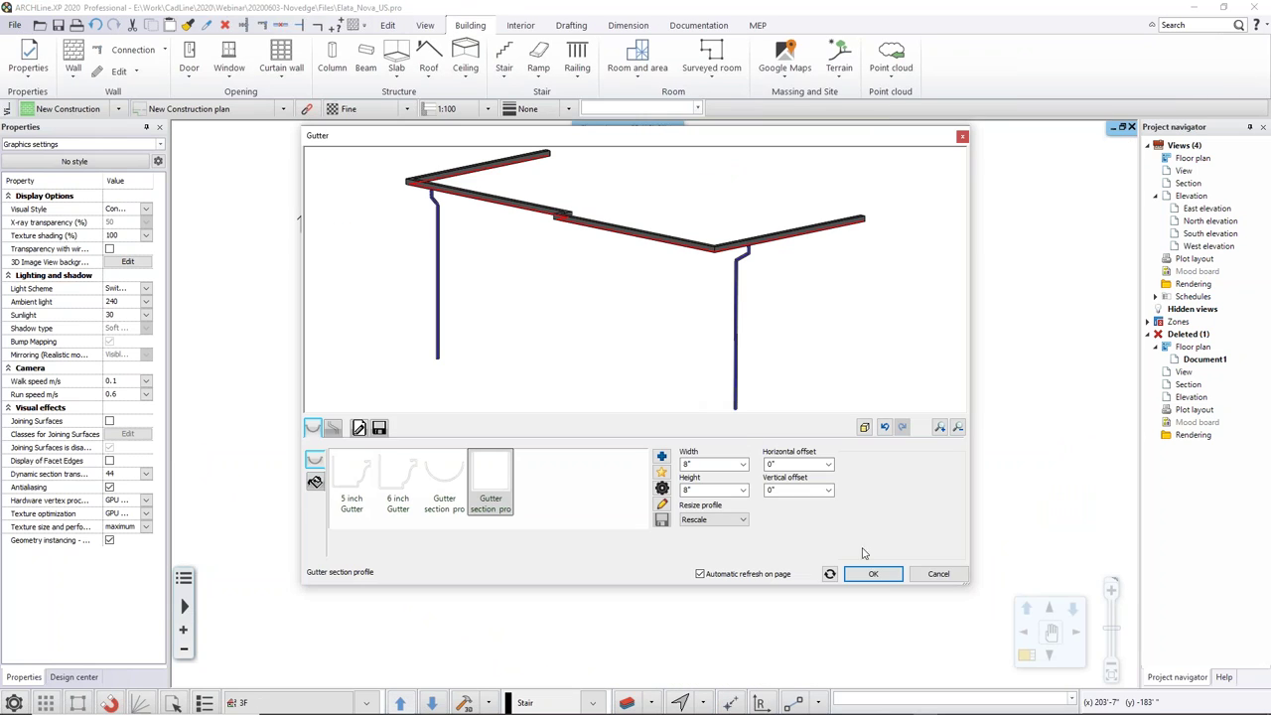
click(948, 578)
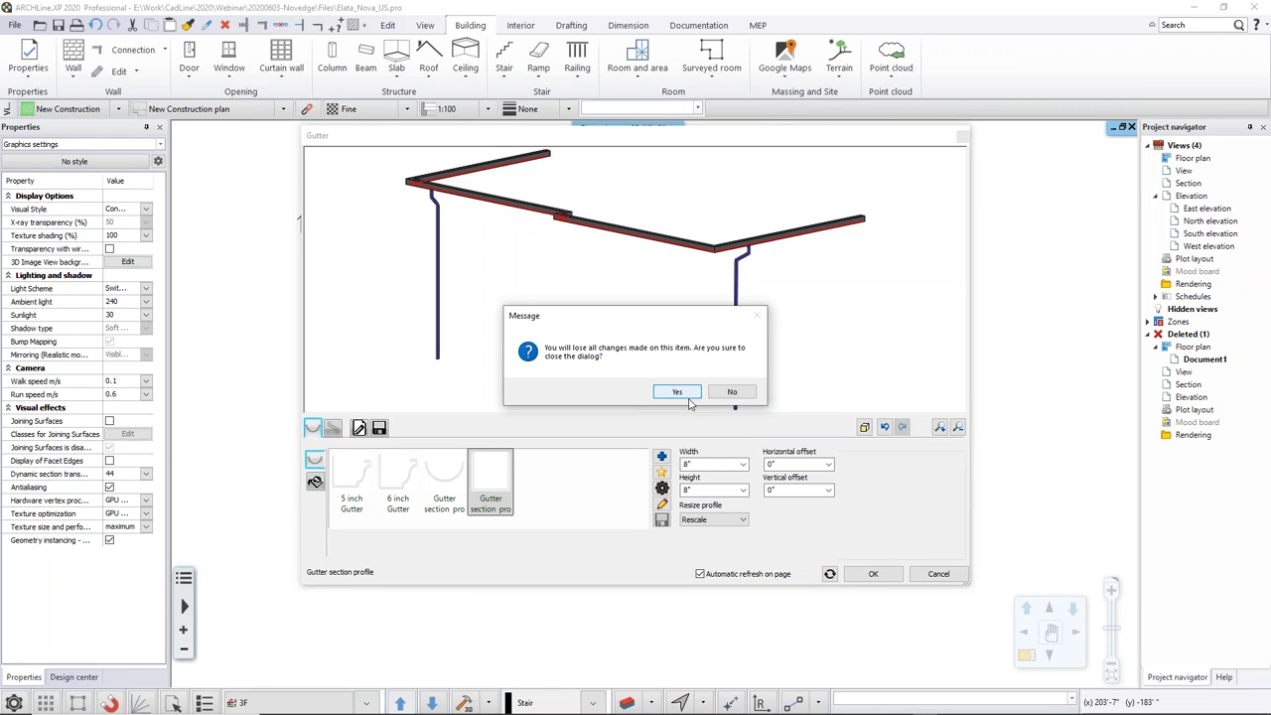
click(677, 393)
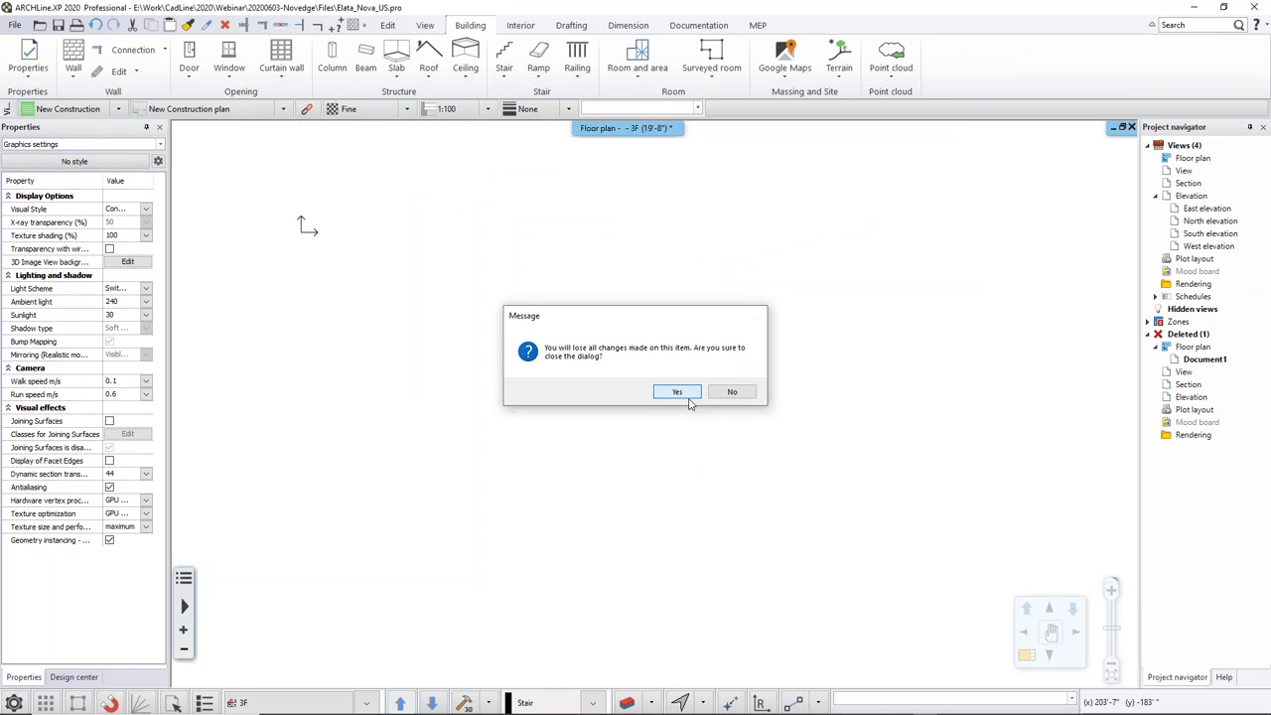
Step: Switch View 2 from axonometric to a ground-level perspective and frame the front corner of the end house
scroll(678, 400, down, 1)
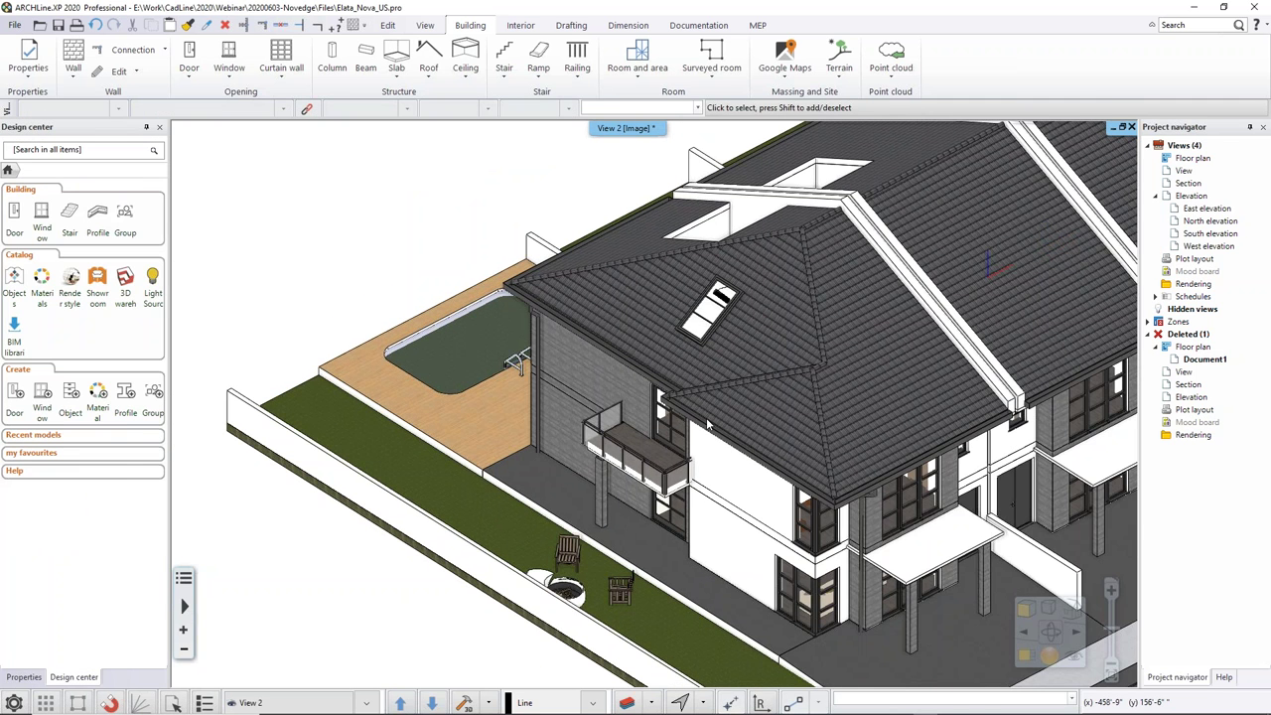
middle_drag(706, 417, 581, 365)
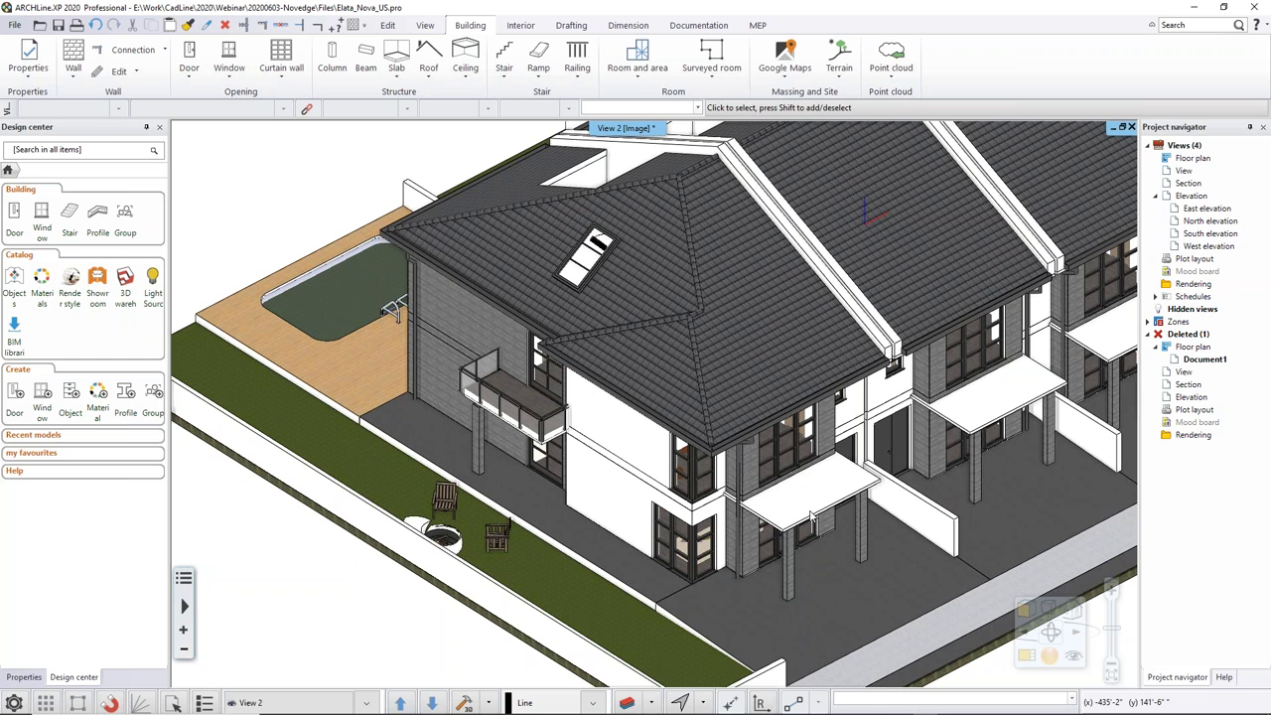
click(1074, 657)
click(1030, 390)
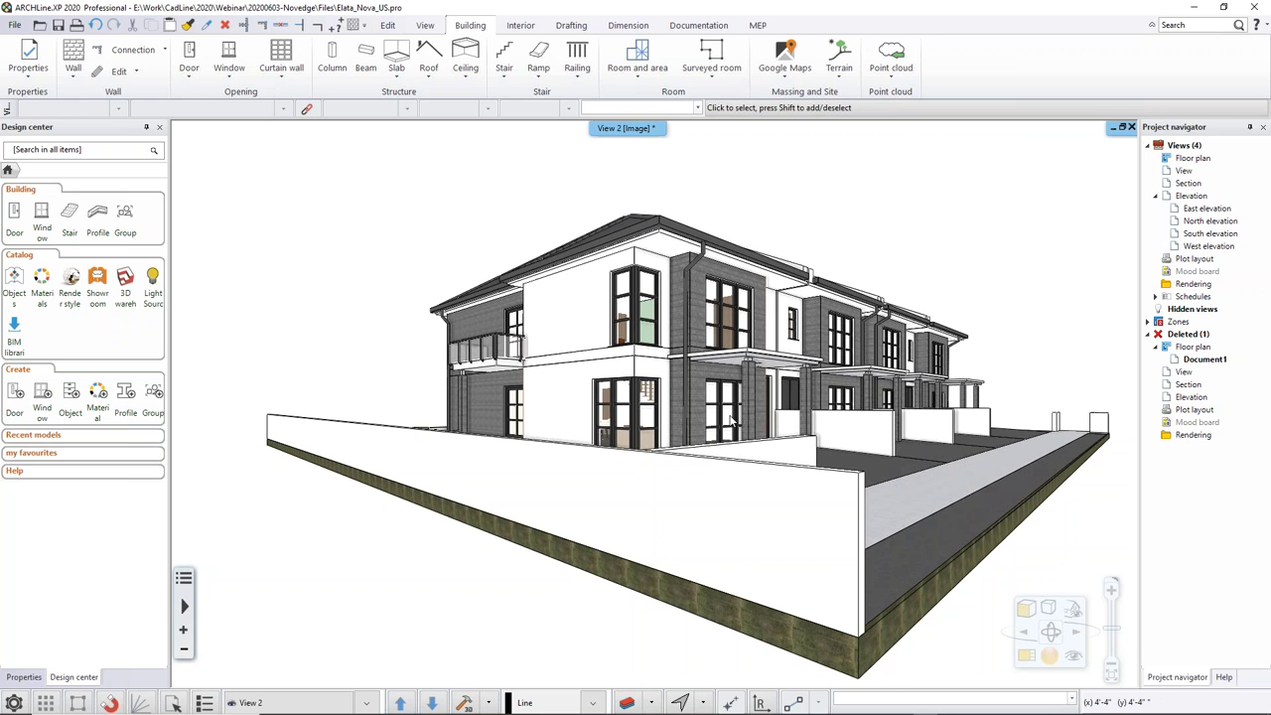
scroll(732, 420, up, 2)
middle_drag(732, 421, 601, 427)
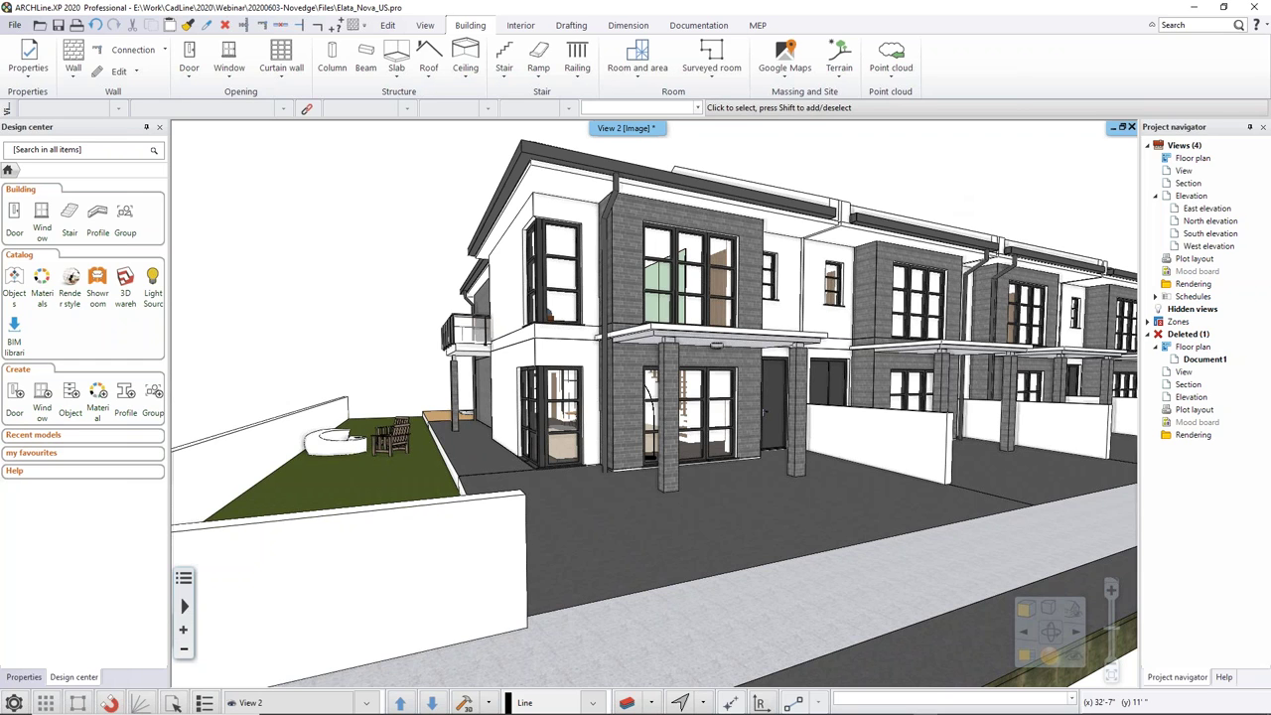
click(759, 28)
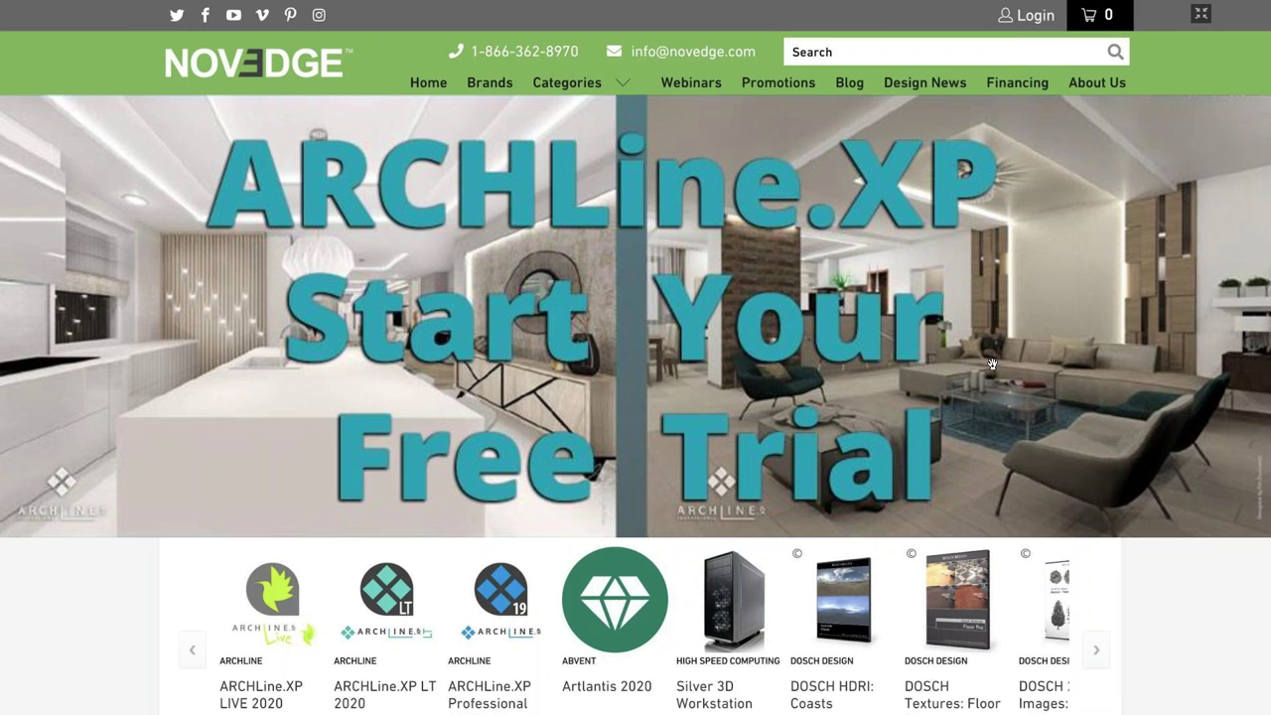
key(Right)
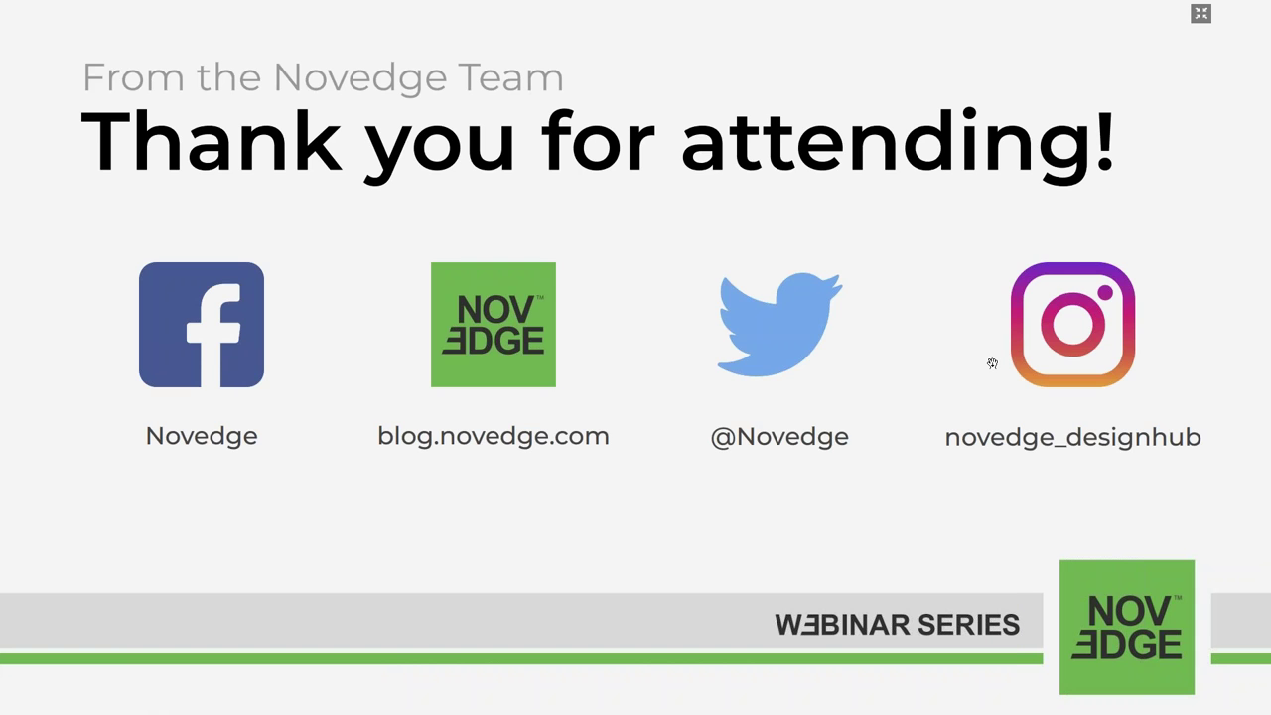